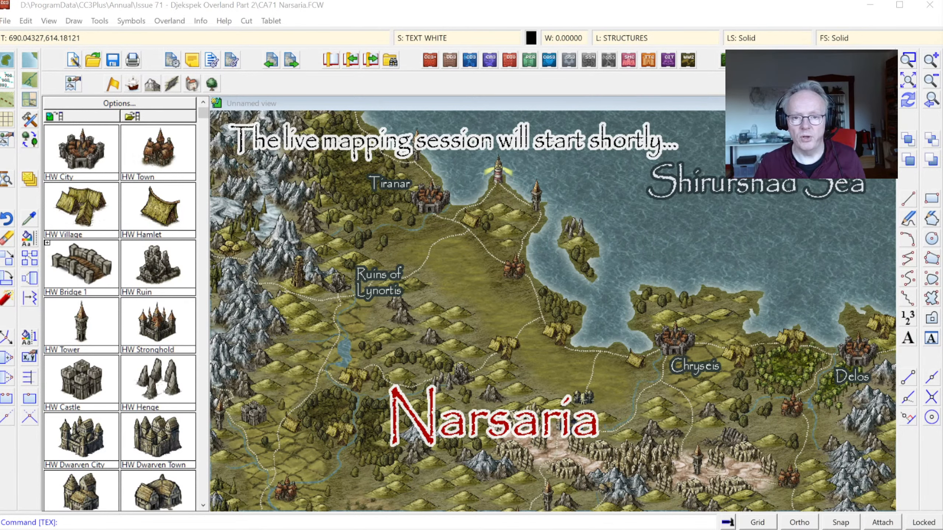
Step: Switch to the gwynneth.FCW map and examine southern Gwynneth around Tereg and Raerwen, including a close look at the Llannaid city symbol
key("alt+Tab")
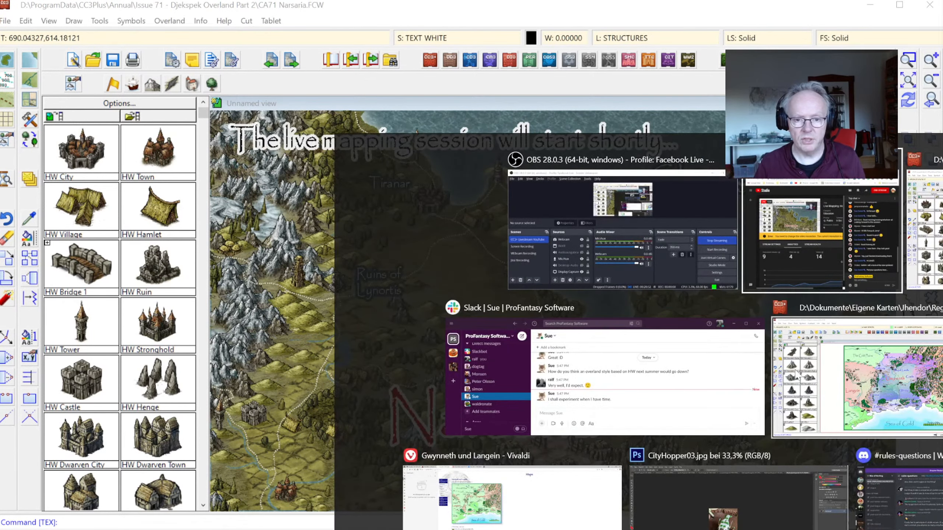
left_click(910, 351)
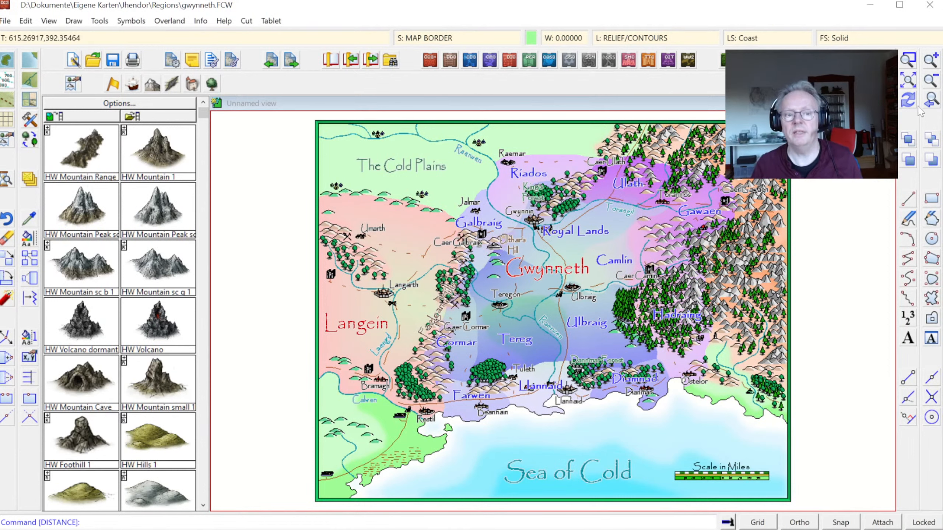
left_click(908, 60)
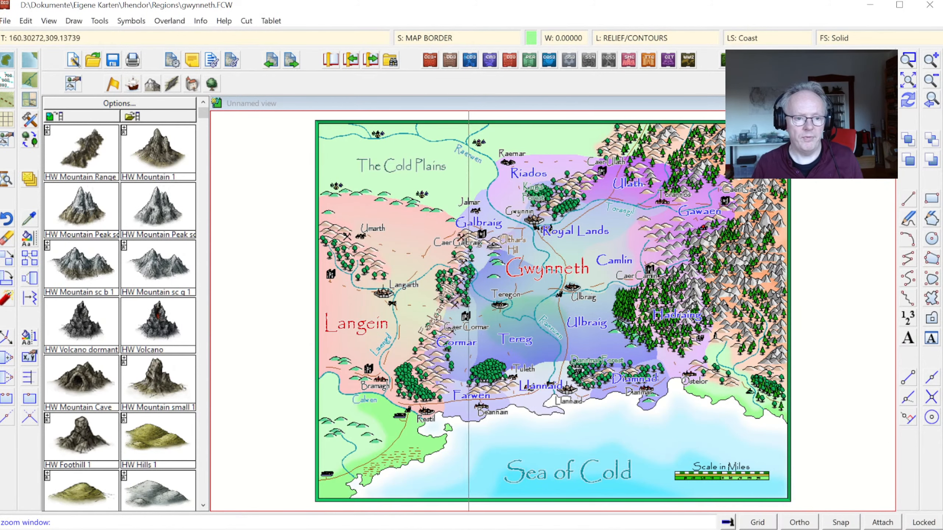
left_click(389, 203)
left_click(713, 434)
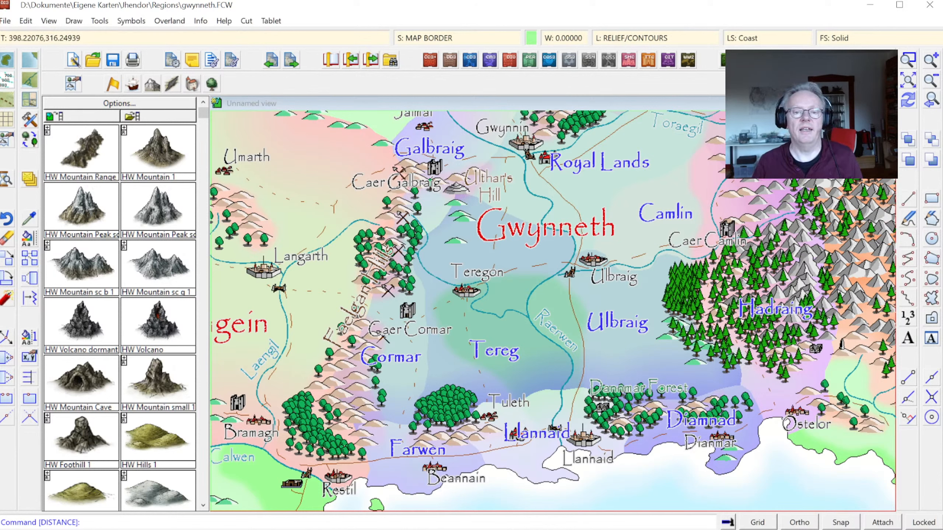
left_click(908, 60)
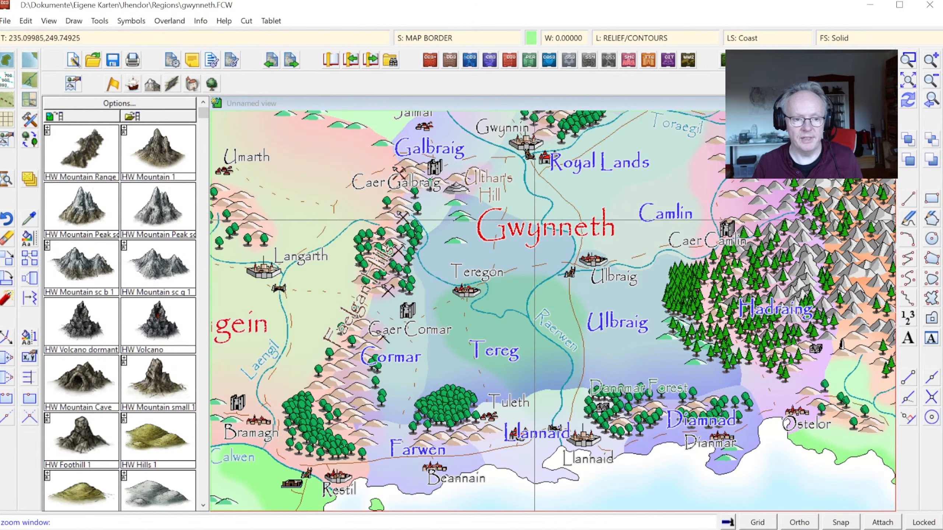
left_click(346, 236)
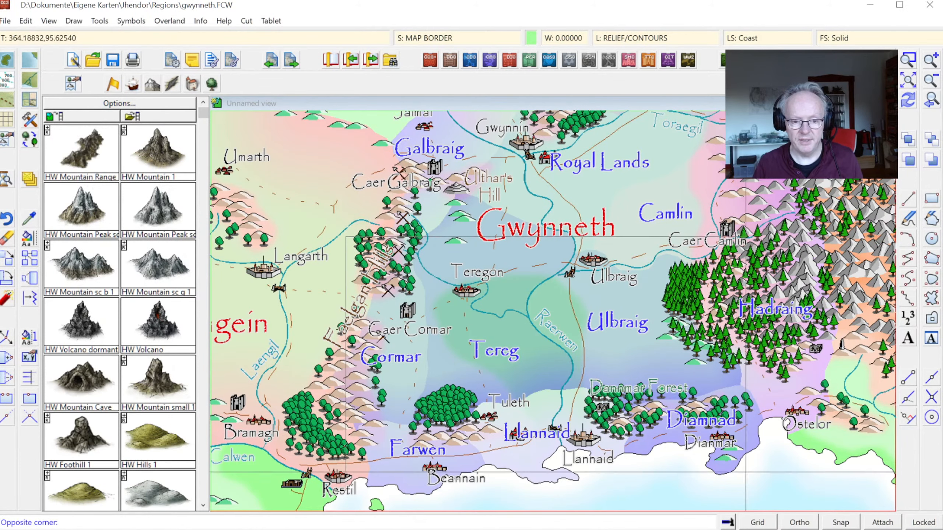
left_click(768, 490)
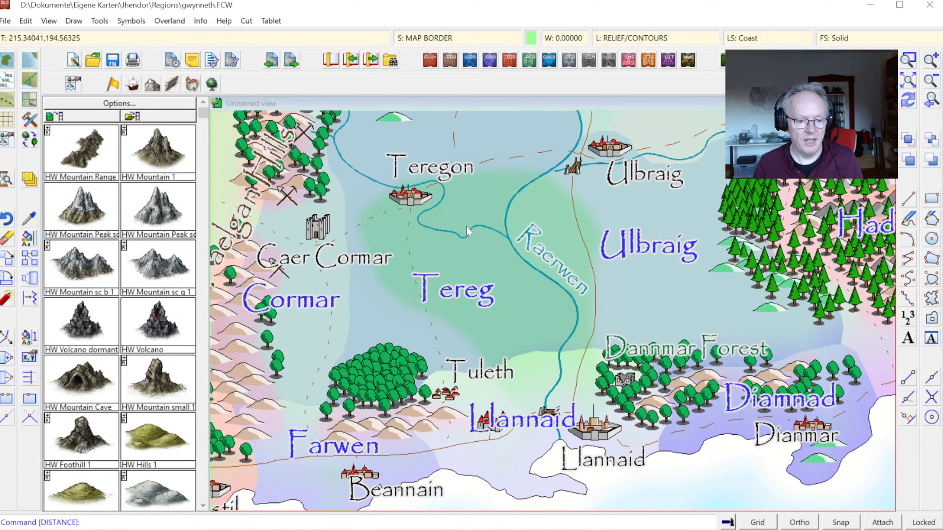
left_click(910, 59)
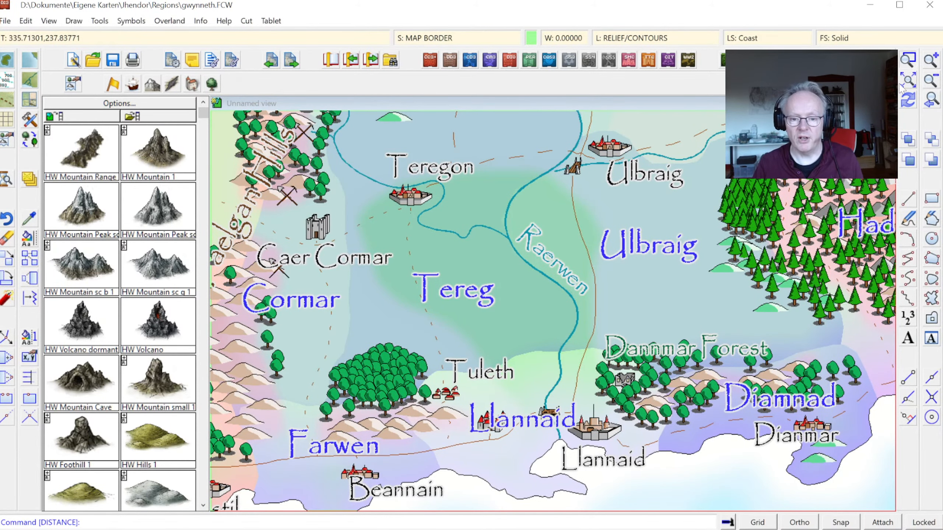
left_click(557, 386)
left_click(656, 470)
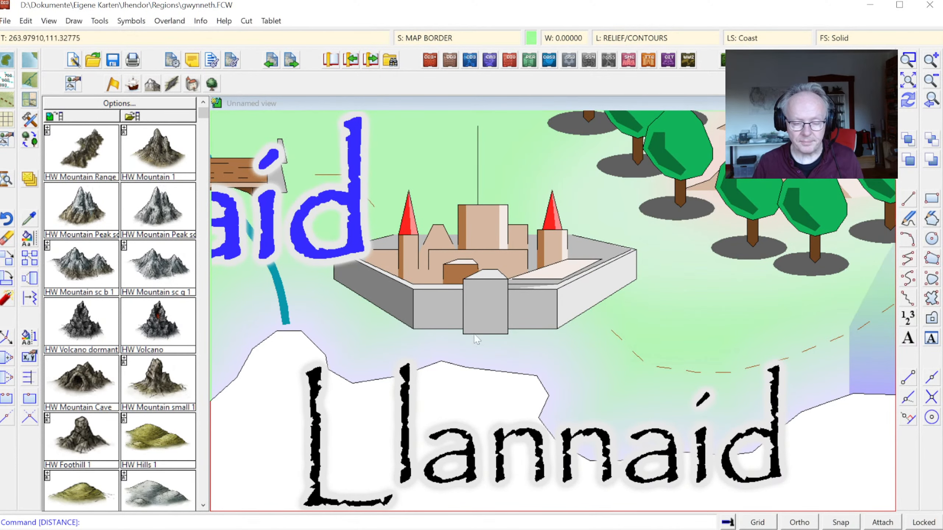
left_click(931, 99)
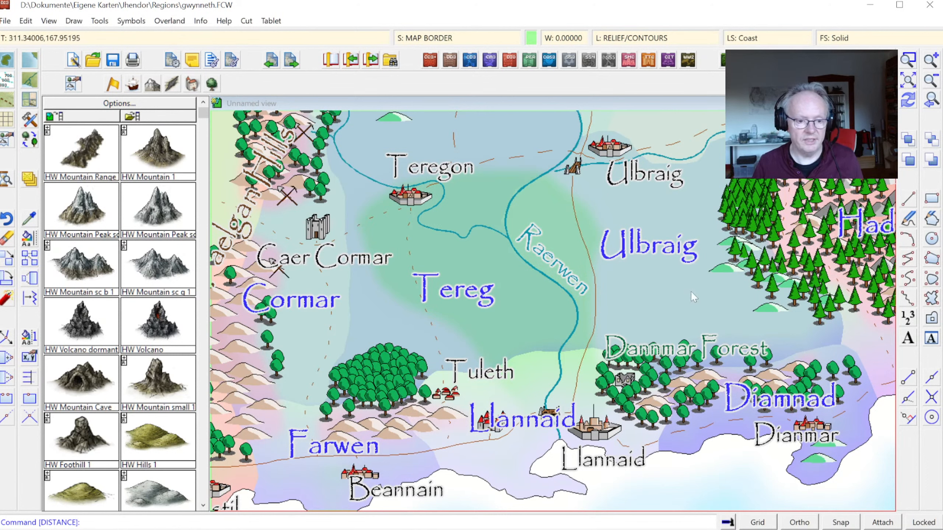
Step: Adopt the Tereg label's properties as the current settings and check its text height, spacing and font
left_click(29, 237)
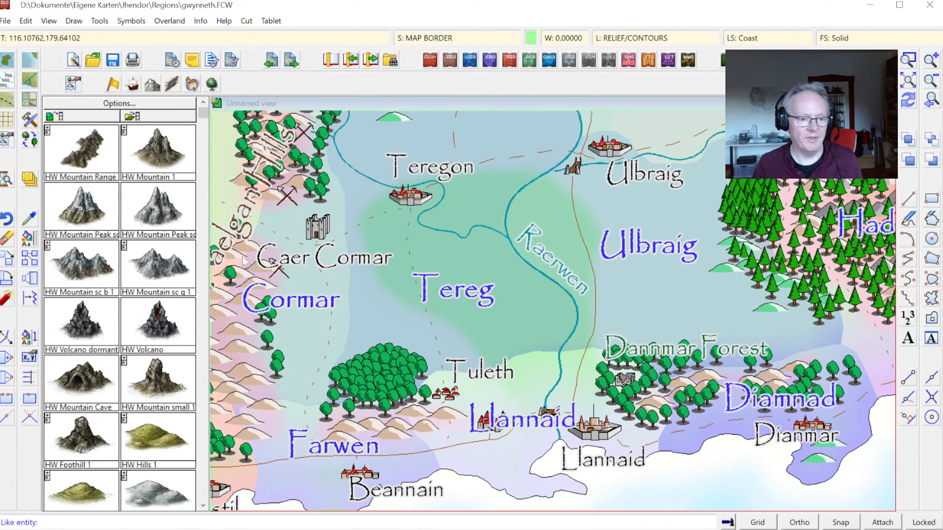
left_click(465, 297)
left_click(932, 340)
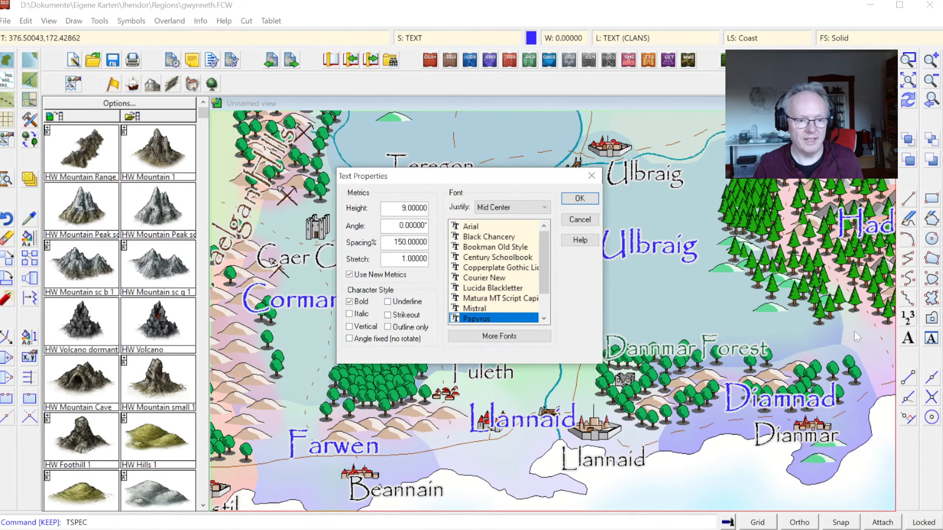
left_click(580, 200)
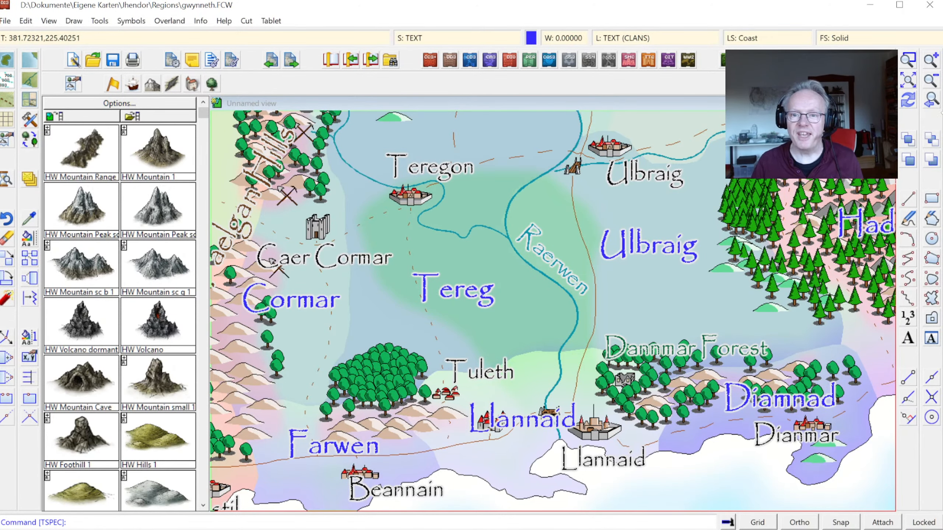
Step: Measure the full map's width between its upper corners and its height between its left corners, snapping to the border's endpoints
left_click(931, 99)
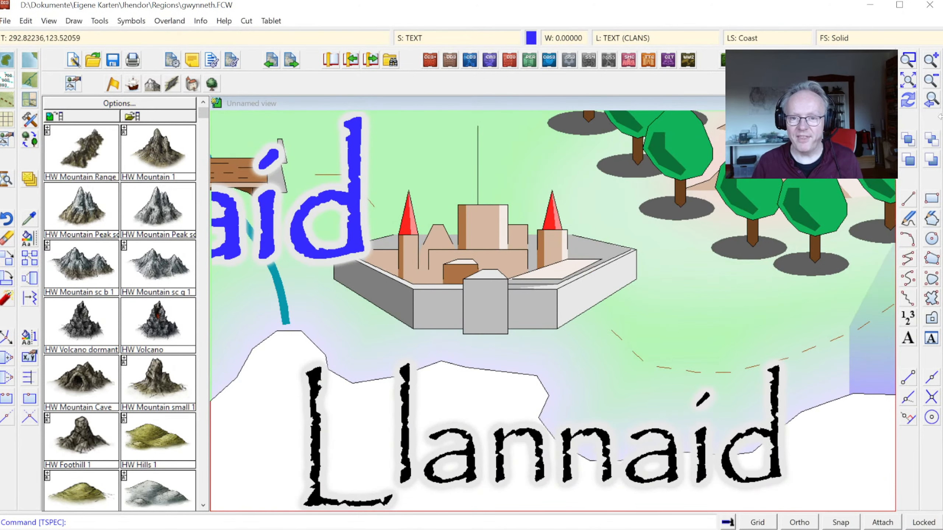
left_click(931, 100)
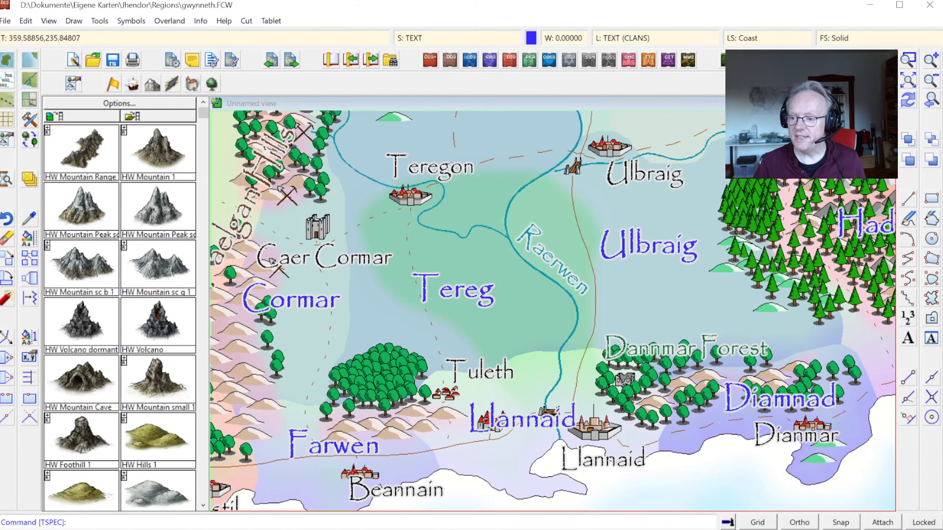
left_click(906, 84)
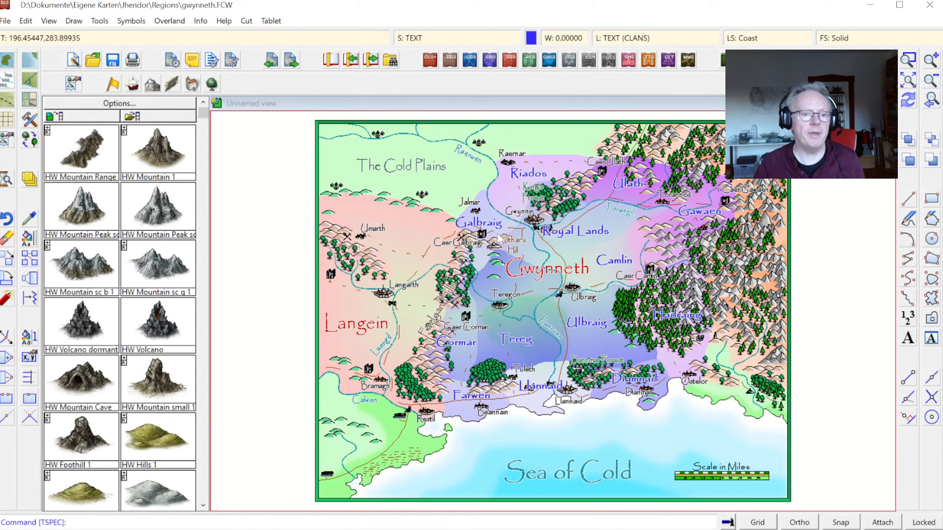
left_click(199, 22)
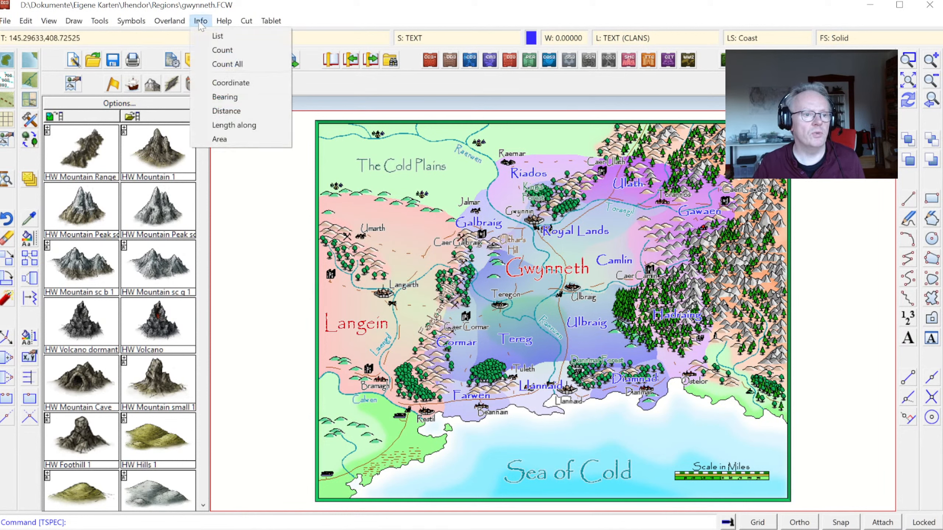
left_click(220, 113)
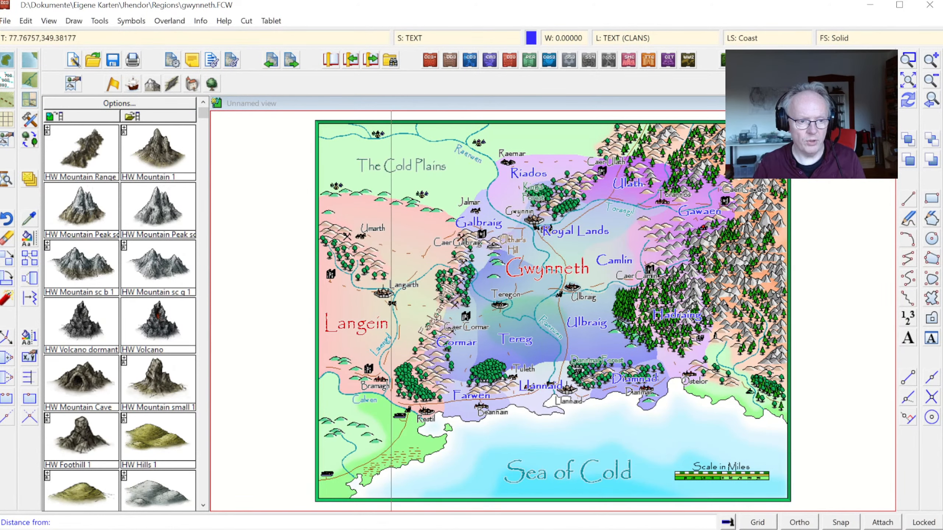
key("F5")
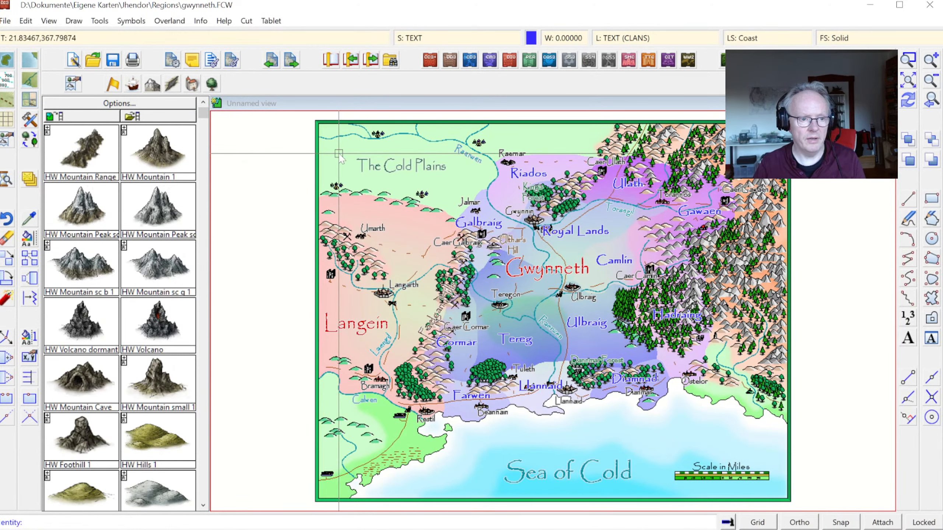
left_click(319, 125)
key("F5")
left_click(787, 125)
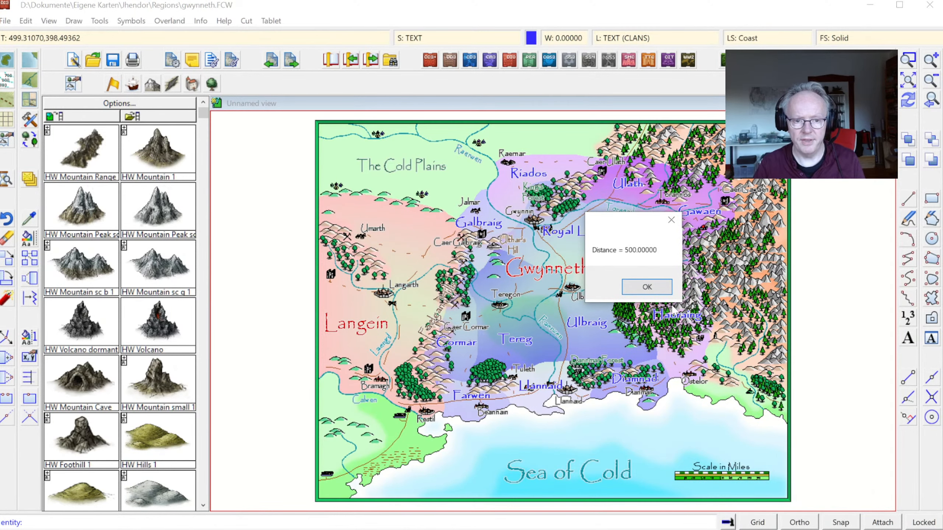
left_click(635, 289)
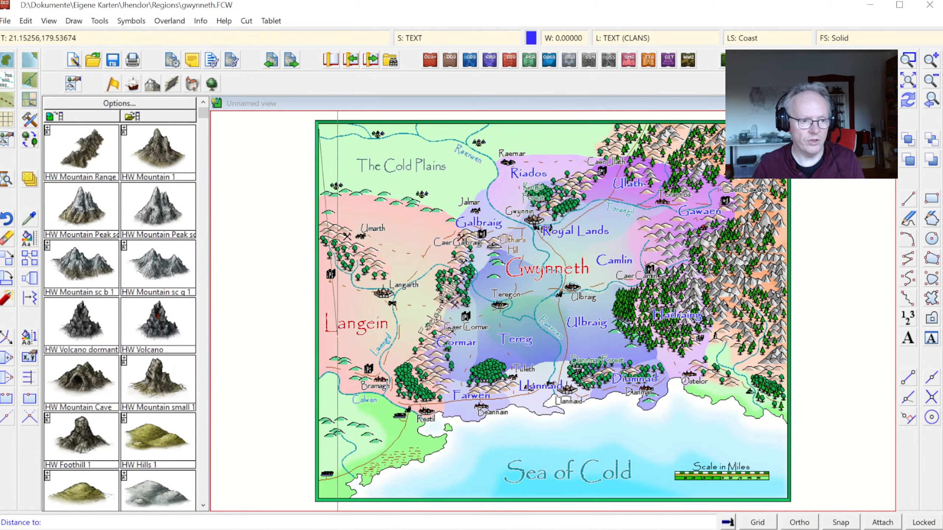
left_click(322, 502)
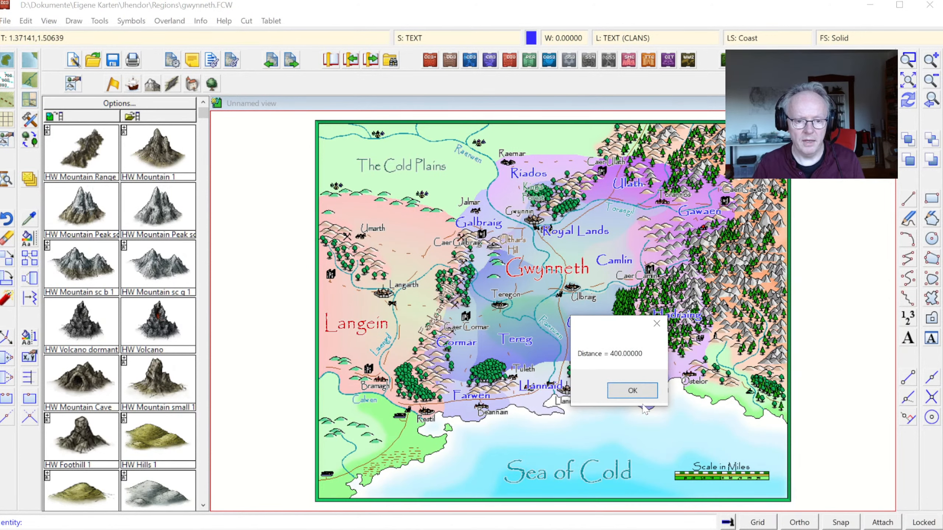
left_click(632, 390)
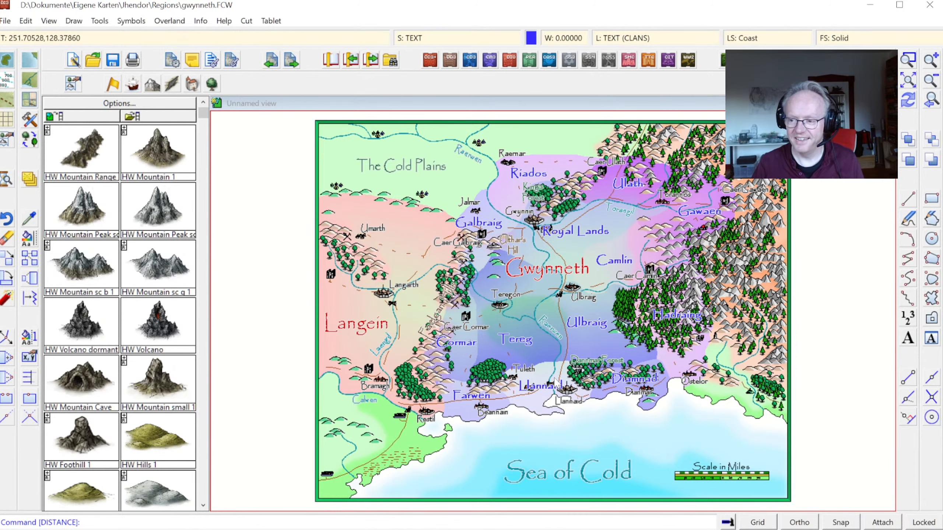
Step: Switch to the Narsaria map and start a new Overland Maps drawing with self-decided settings, without saving the open map
key("super+Tab")
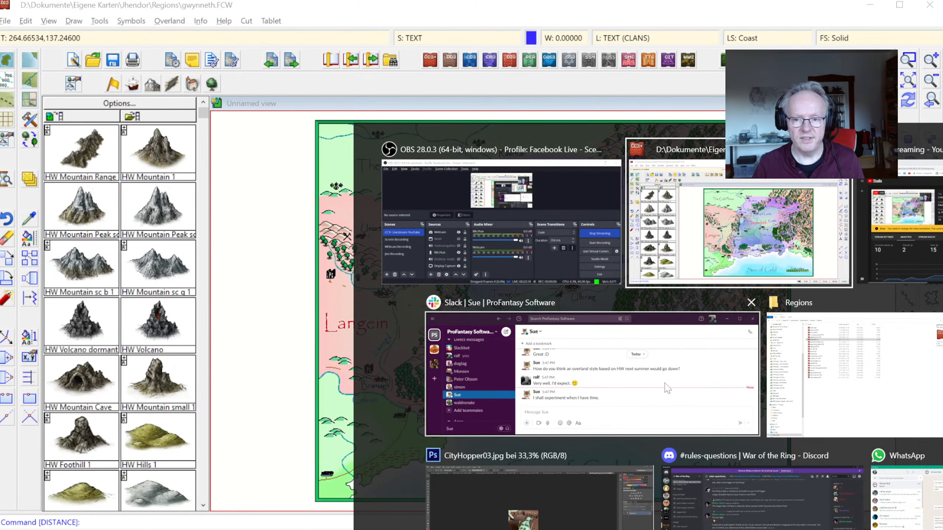
key("alt+Tab")
key("alt+Tab")
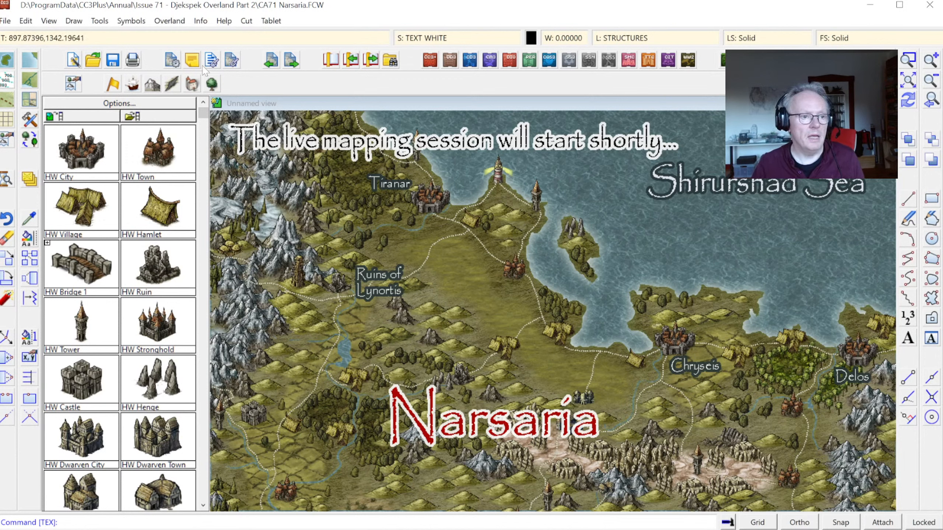
left_click(74, 61)
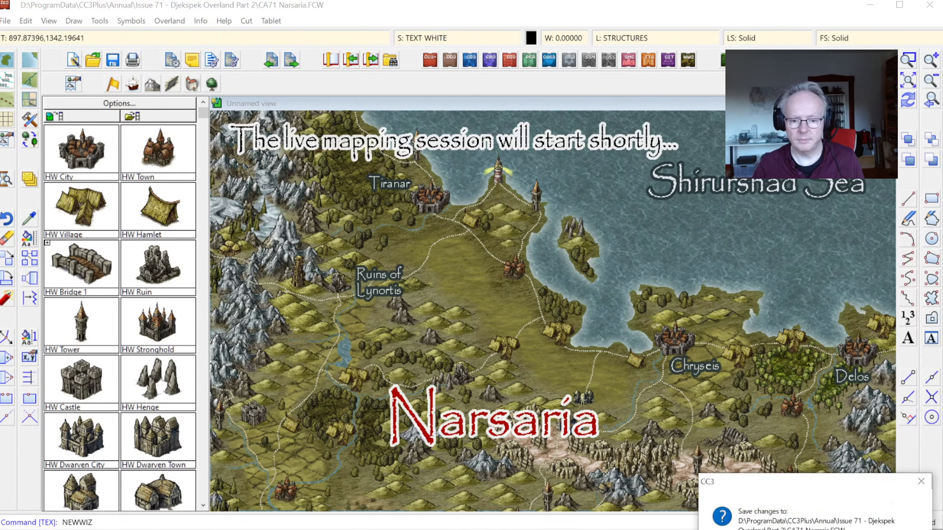
left_click(841, 529)
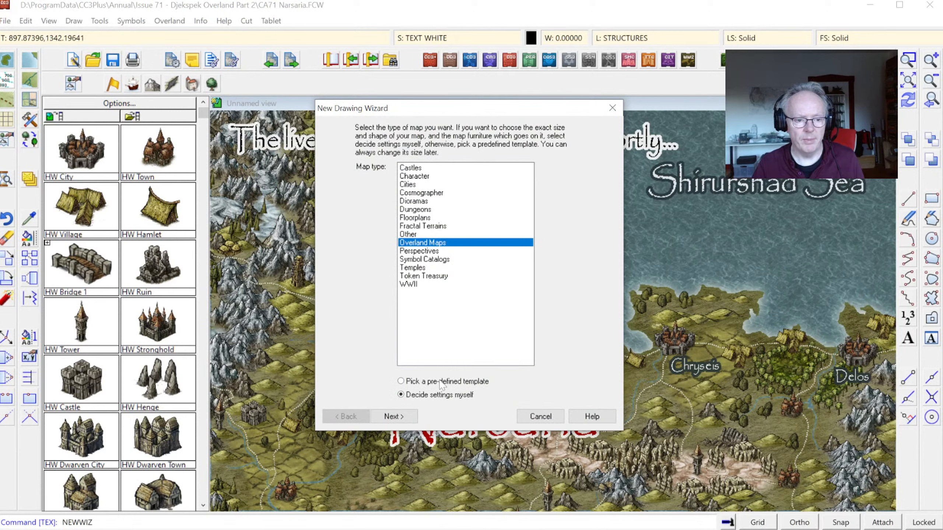
left_click(401, 412)
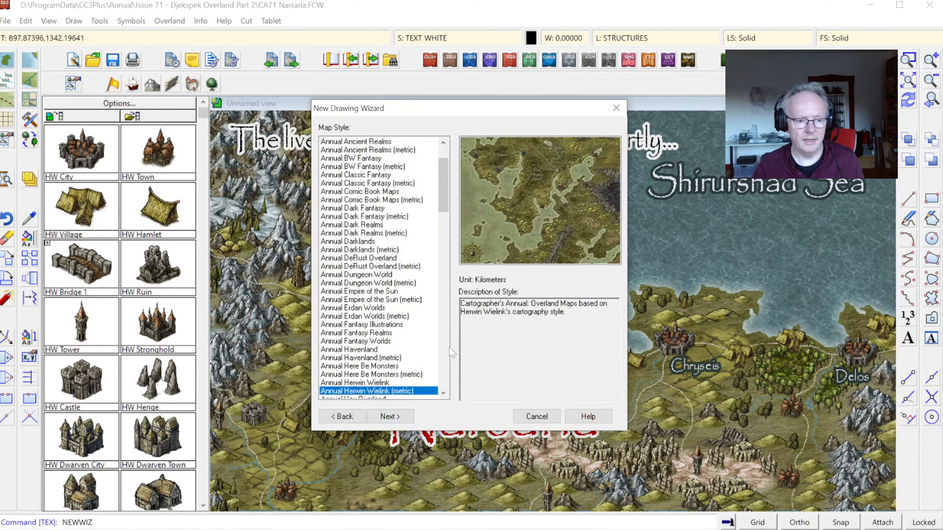
left_click_drag(441, 190, 442, 216)
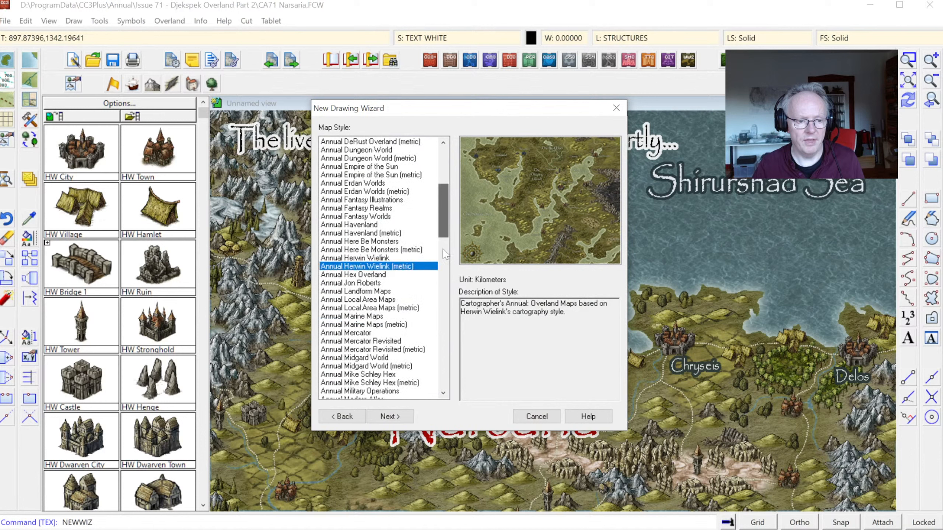
left_click(382, 258)
left_click(382, 267)
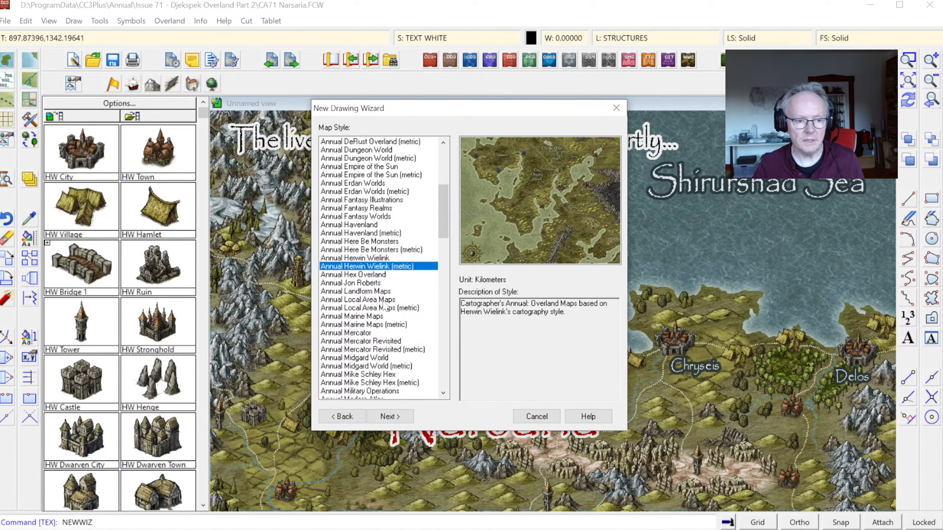
left_click(374, 259)
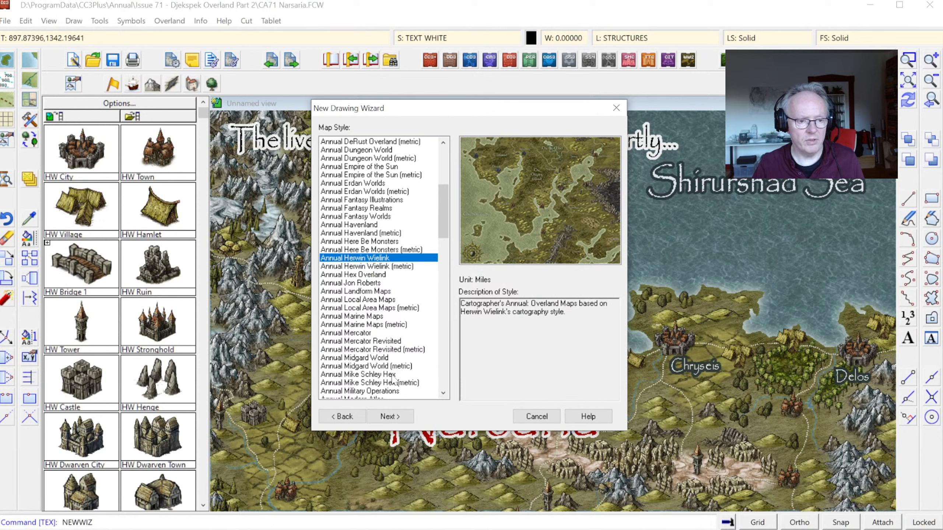
left_click(390, 416)
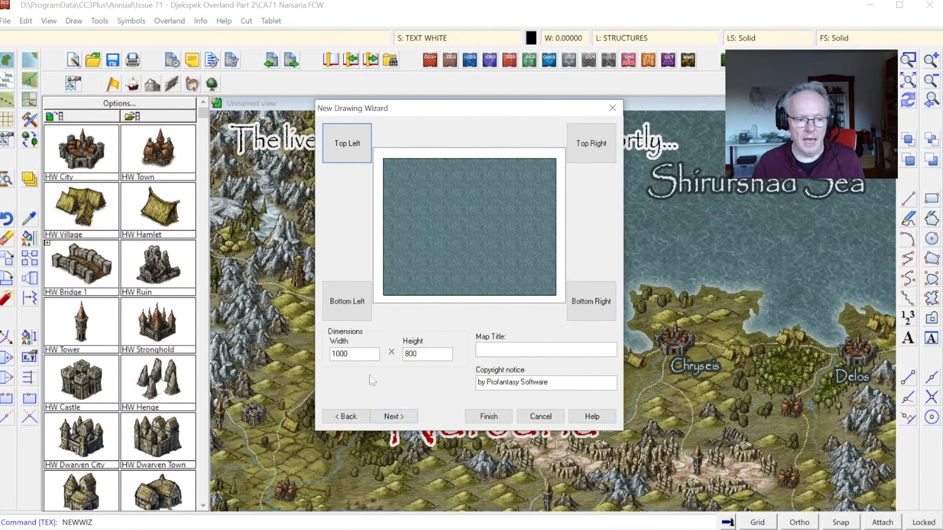
Step: Keep the new map's dimensions at 1000 by 800, finish the wizard and save the map as Gwynneth
double_click(355, 354)
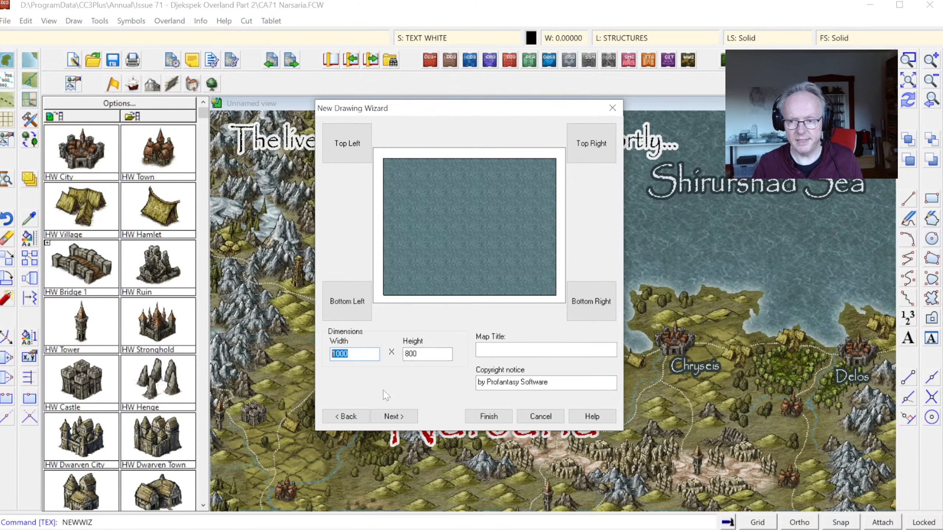
left_click(359, 355)
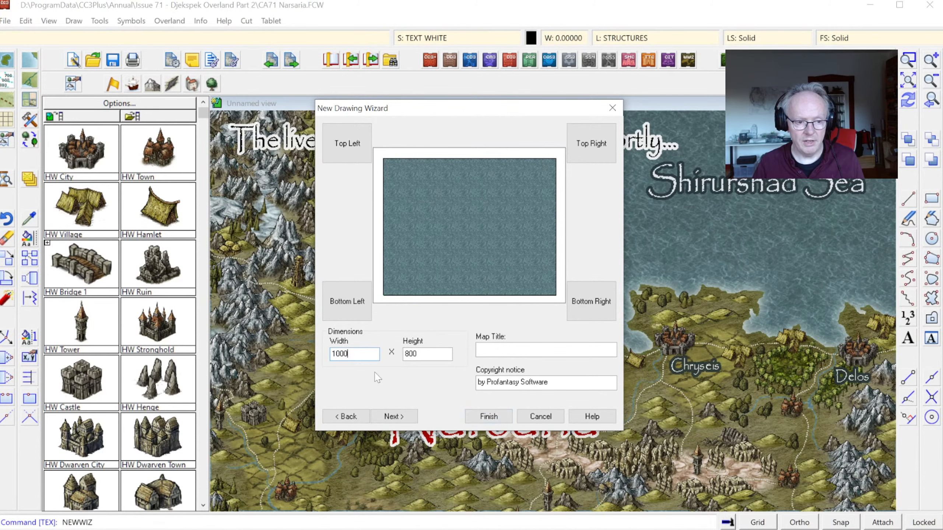
left_click(488, 416)
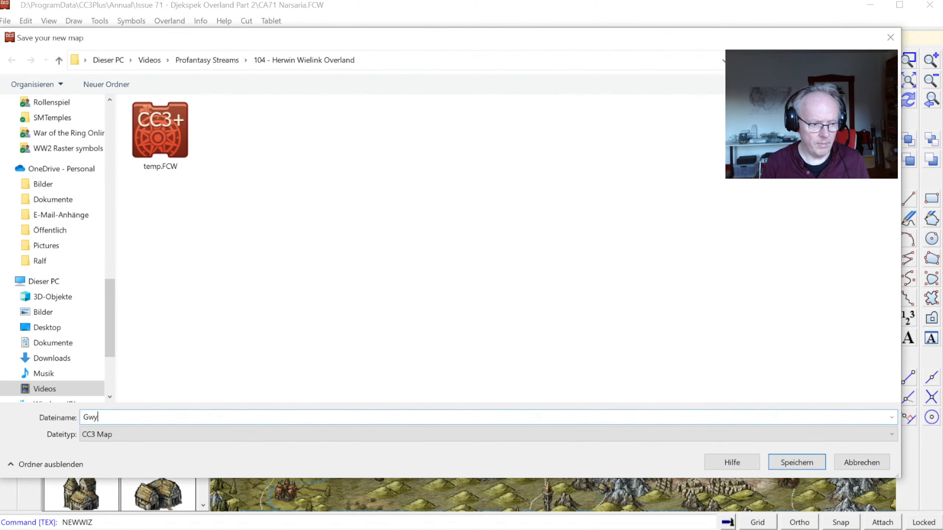
key("Return")
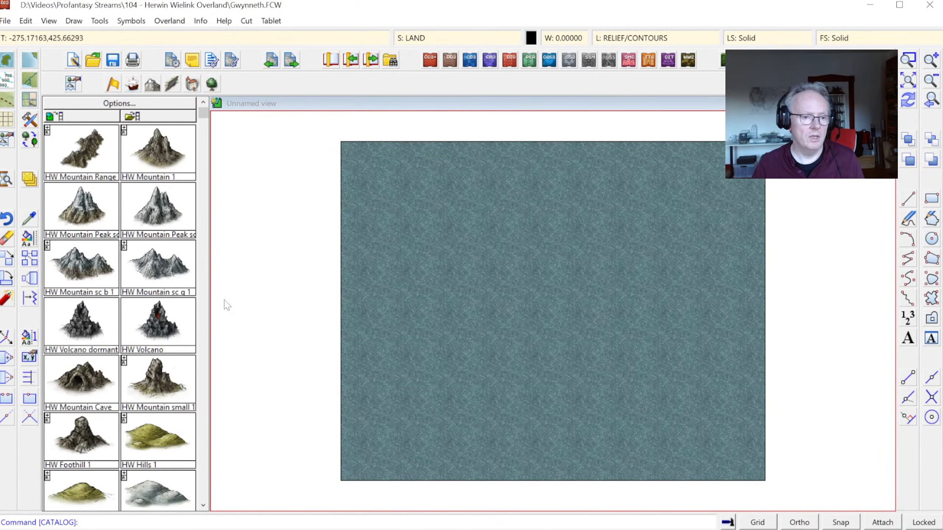
Step: Resize the new map's drawing area to a width of 500 and a height of 400
left_click(8, 22)
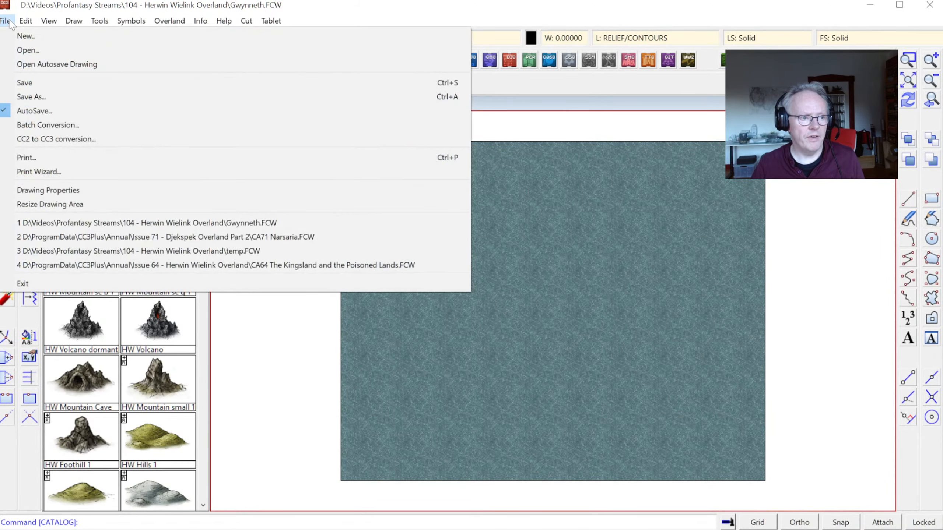
left_click(49, 205)
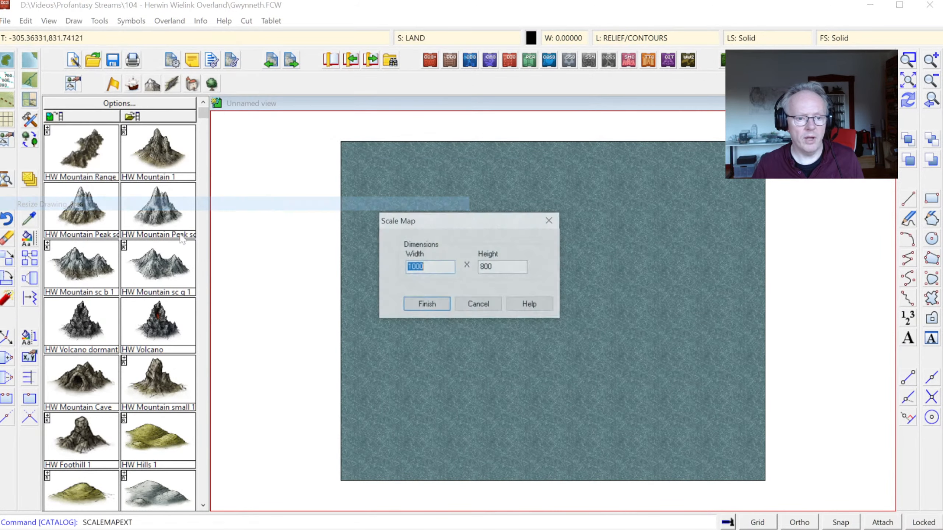
type("500")
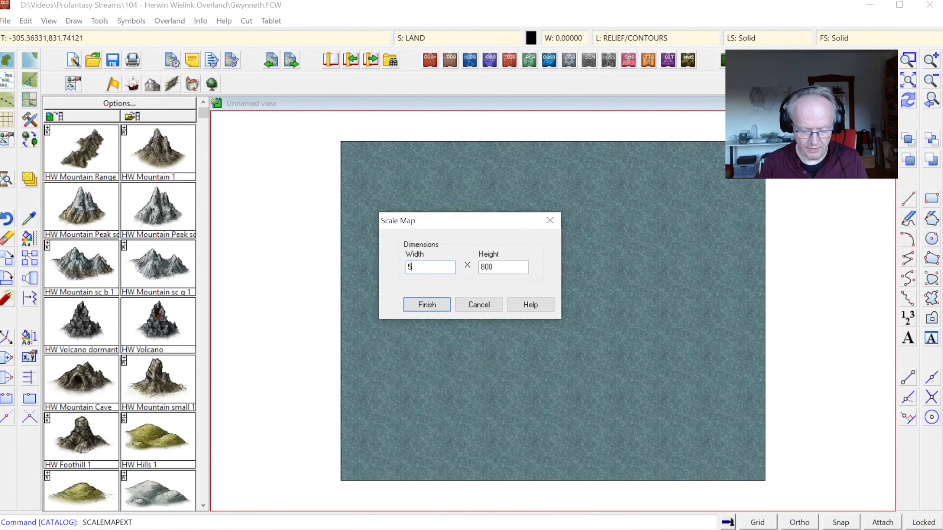
type("40")
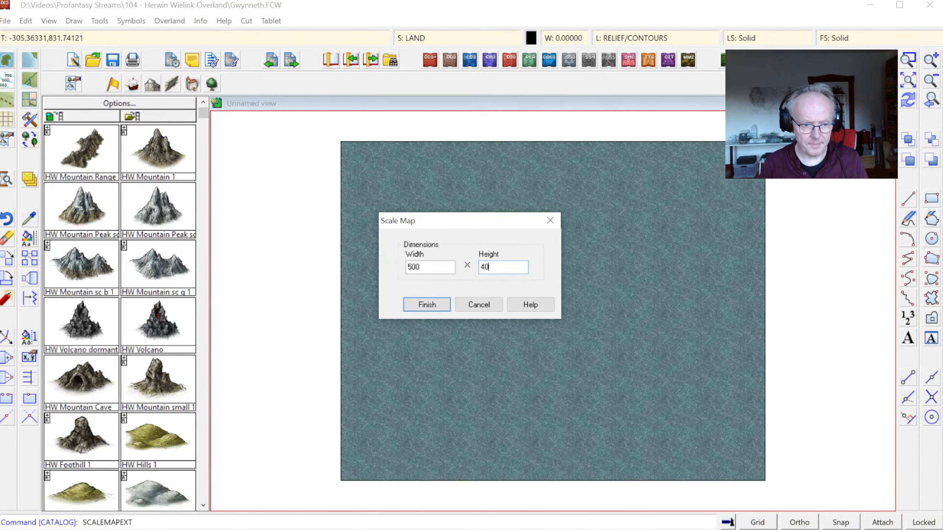
key("Return")
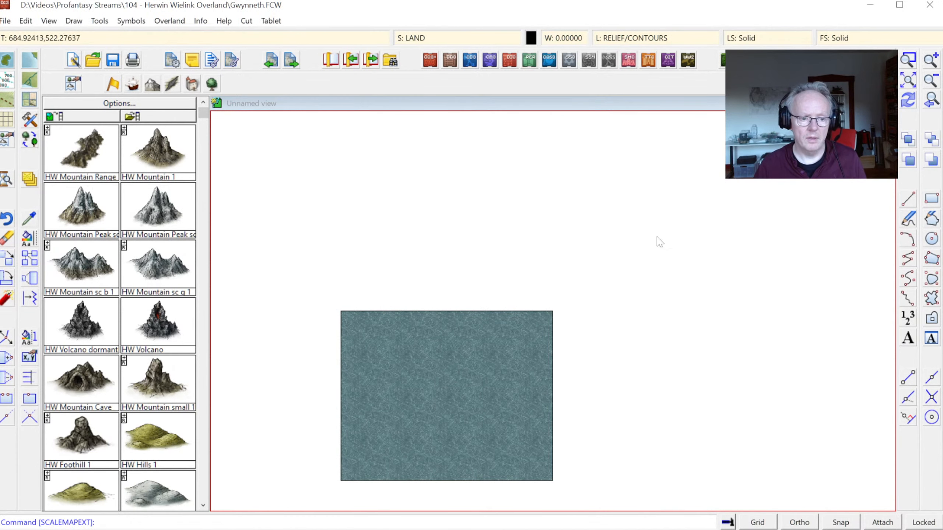
left_click(908, 82)
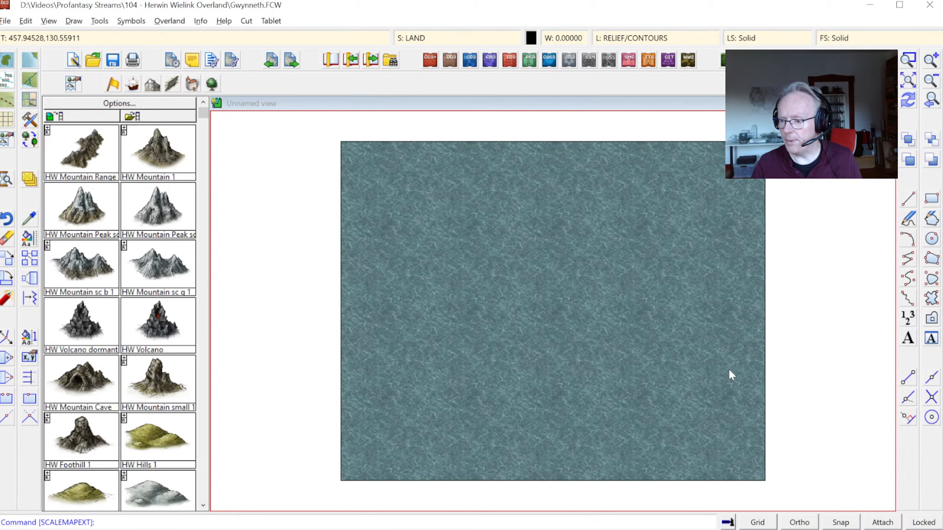
Step: Switch to the old gwynneth map, make LAND the current sheet and automatically hide all other sheets except COMMON
key("alt+Tab")
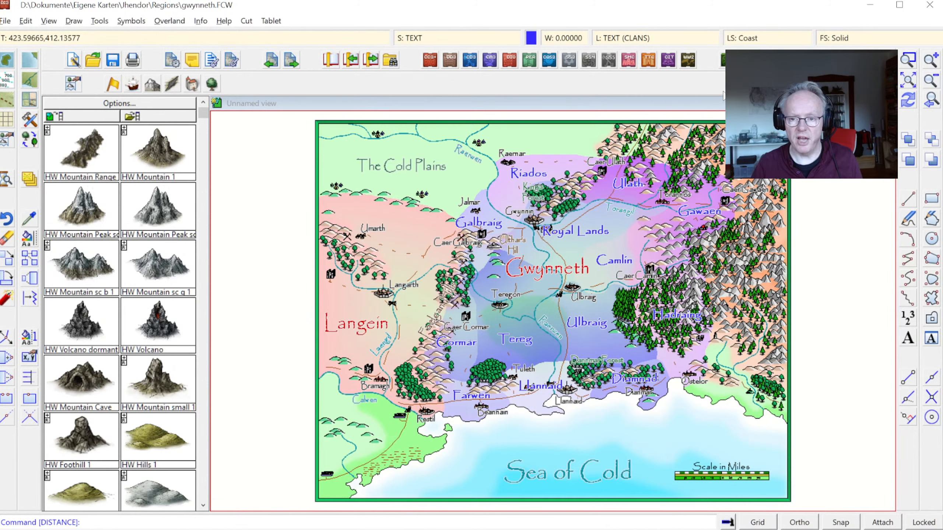
left_click(440, 40)
left_click(320, 278)
left_click(352, 209)
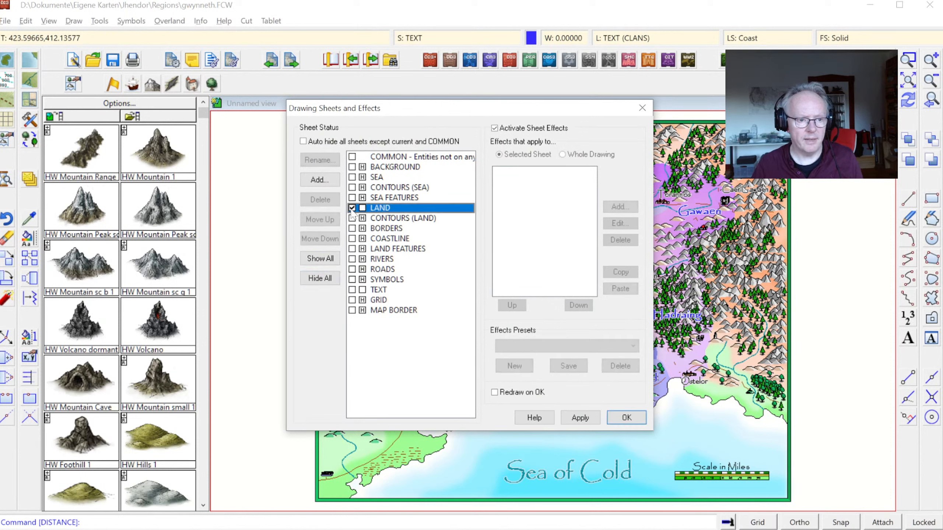
left_click(365, 293)
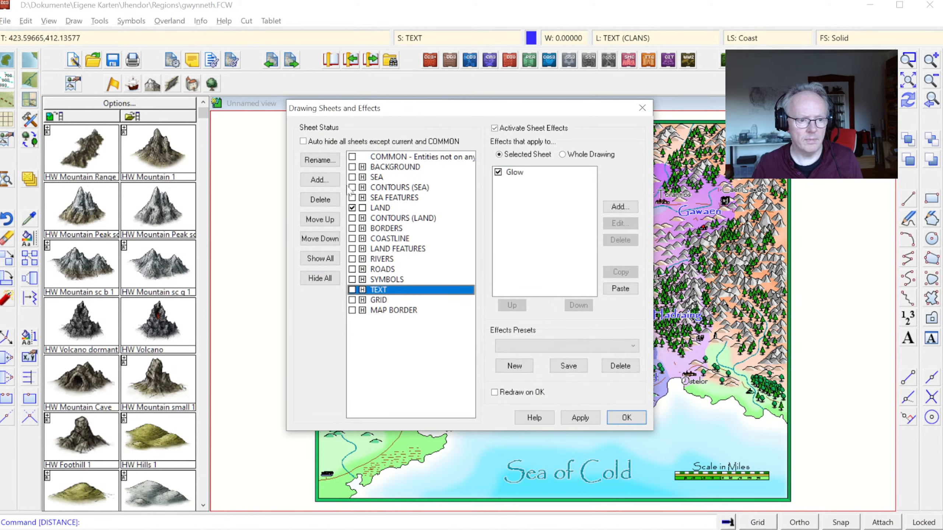
left_click(322, 143)
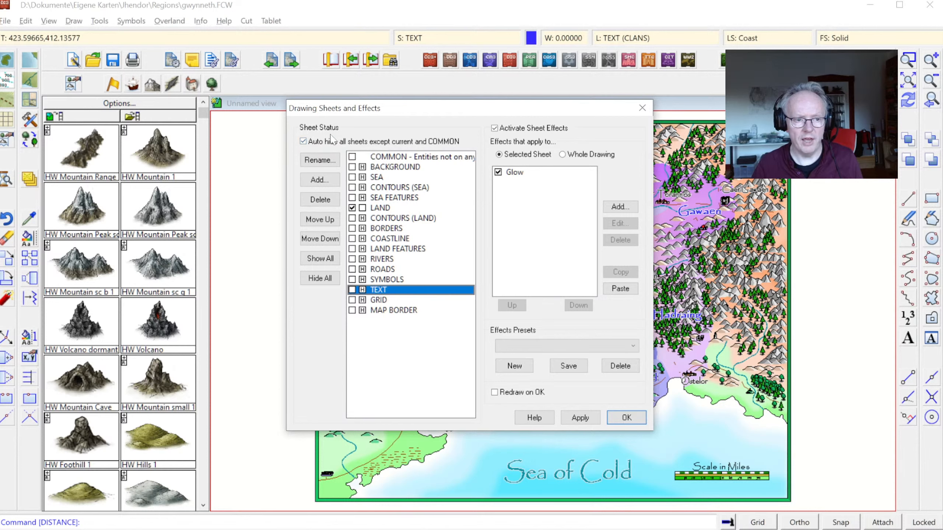
left_click(383, 209)
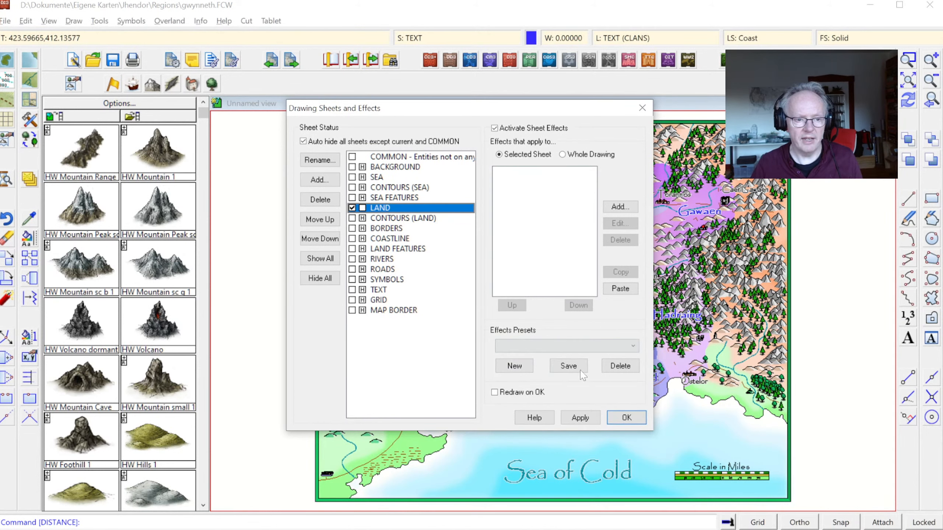
left_click(631, 417)
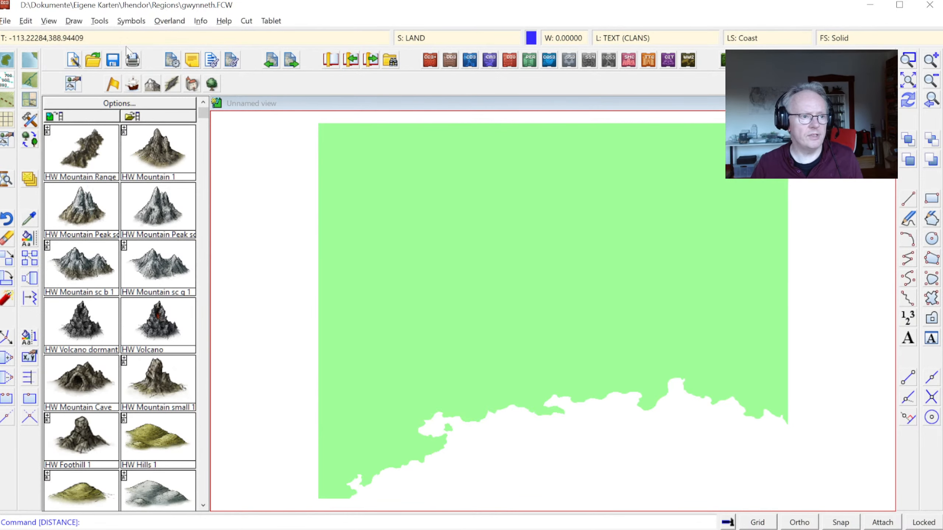
Step: Copy all visible land entities of the old gwynneth map to the clipboard
left_click(25, 23)
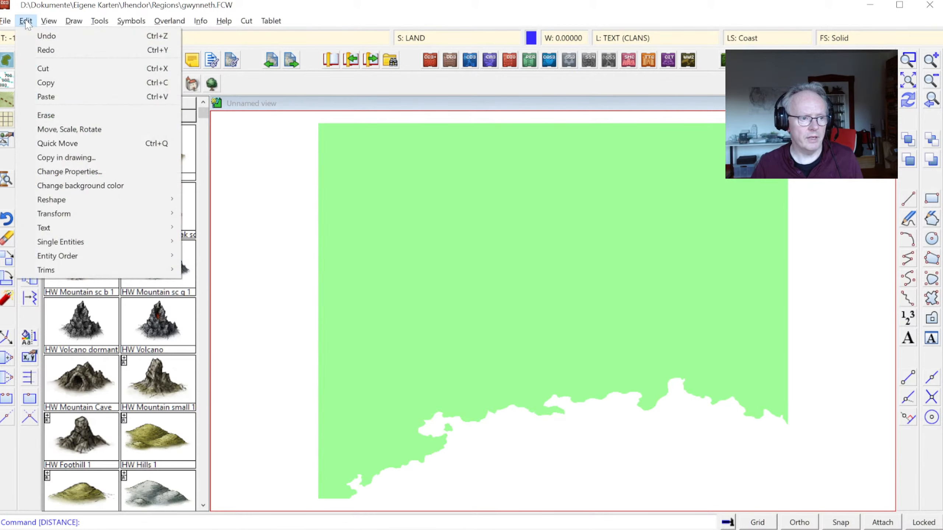
left_click(68, 84)
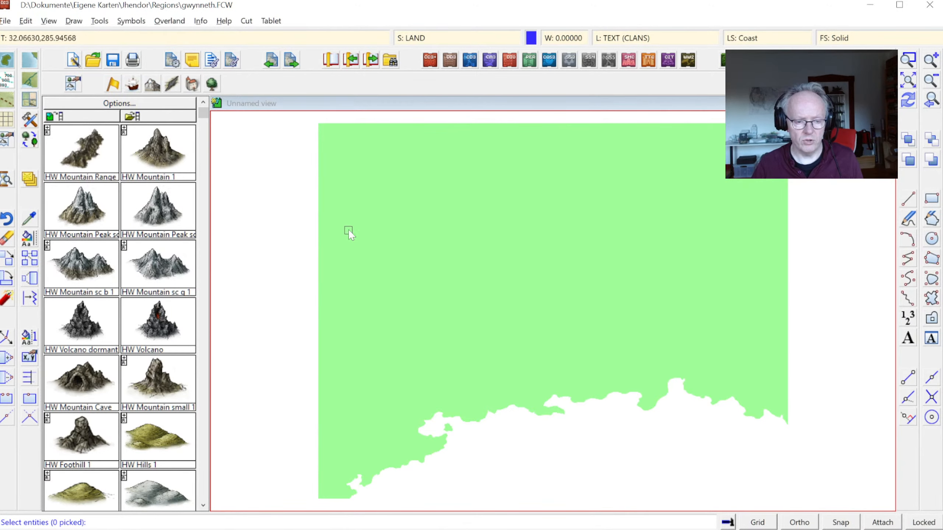
right_click(392, 211)
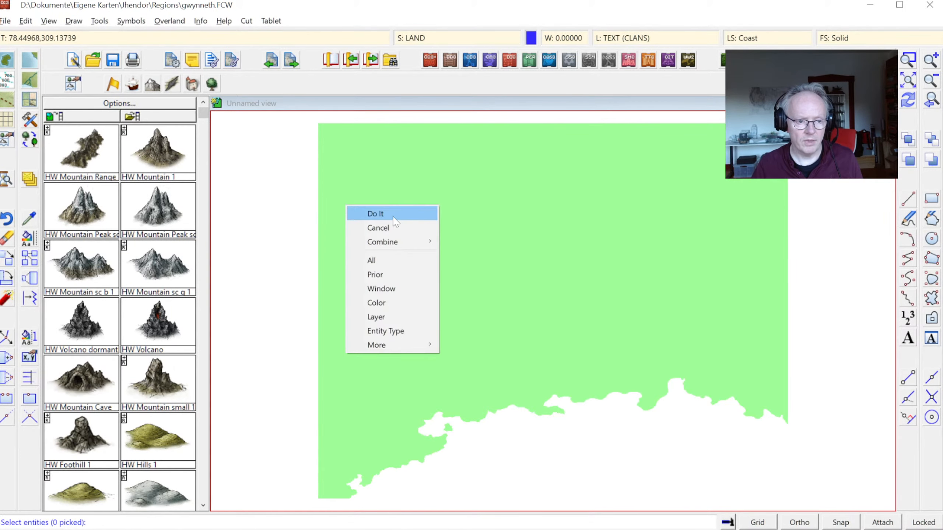
left_click(383, 260)
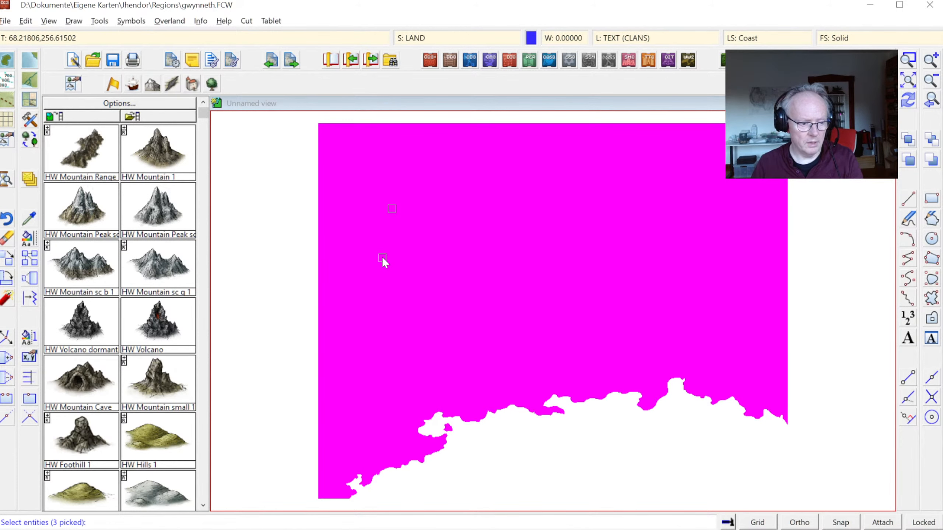
right_click(414, 294)
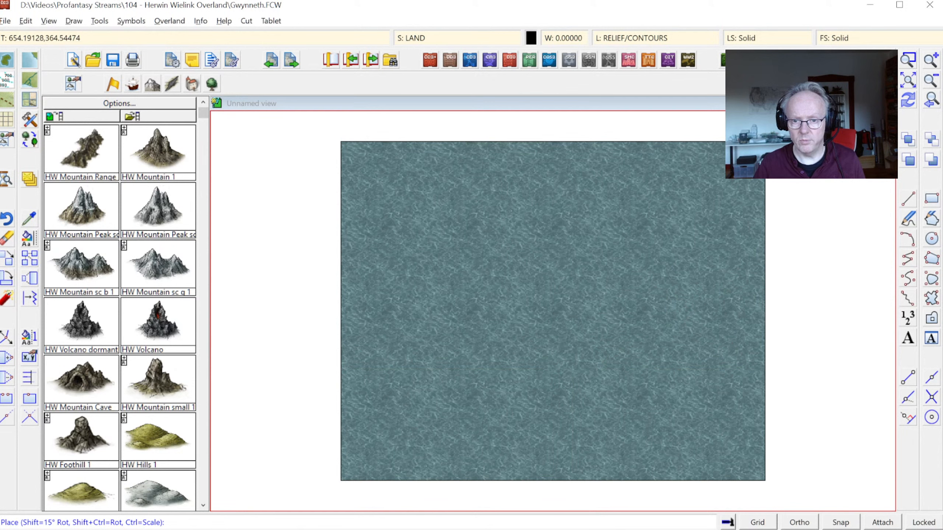
Step: Paste the copied landmass into the new Gwynneth map at 0,0, end the placement and redraw the map
scroll(553, 310, "down", 2)
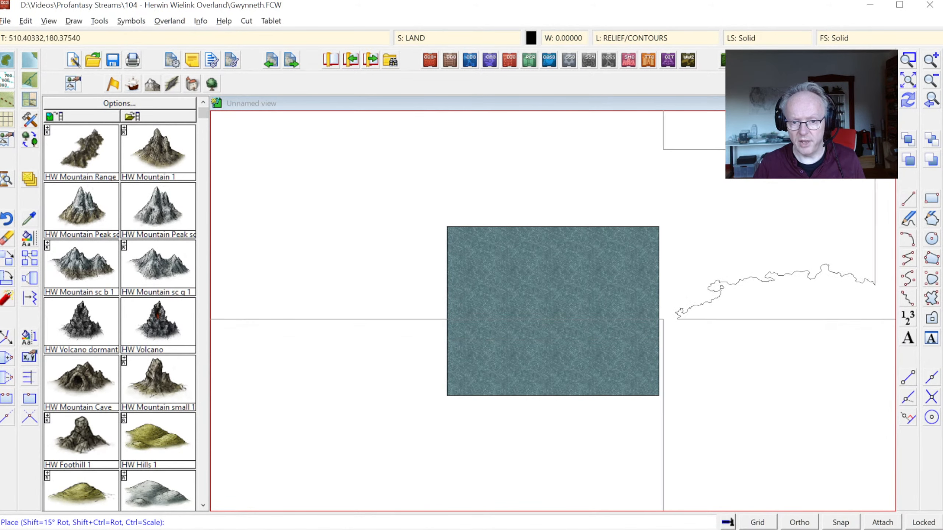
left_click(931, 99)
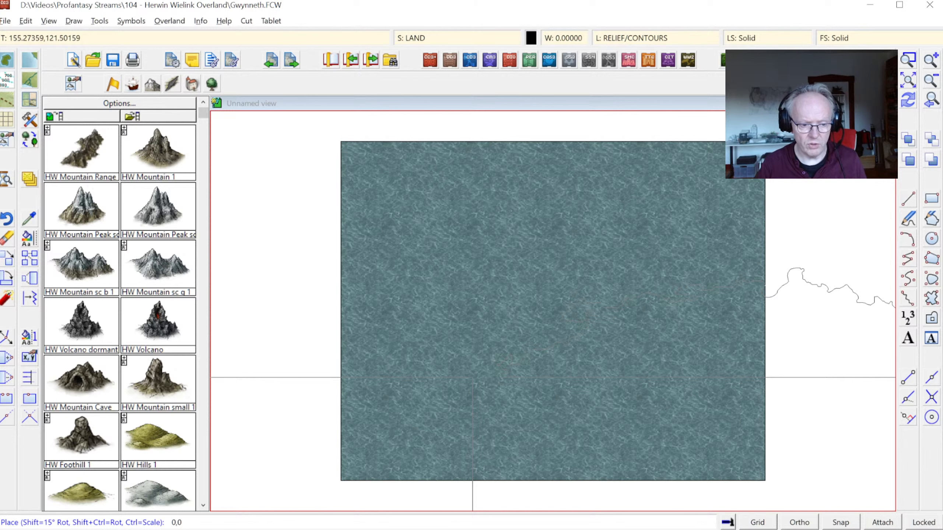
left_click(473, 378)
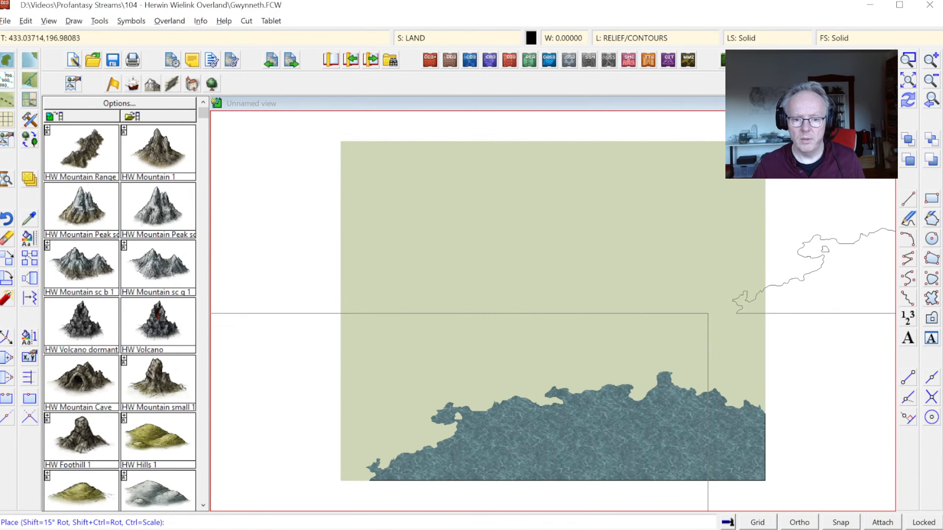
right_click(708, 314)
left_click(906, 104)
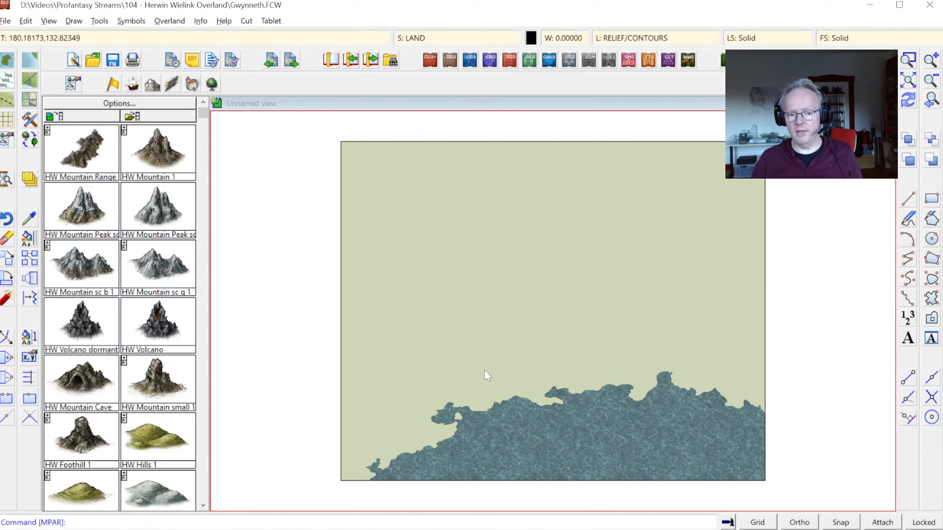
Step: Return to the old gwynneth map, adopt the land's properties as the current settings and check its color
key("alt+Tab")
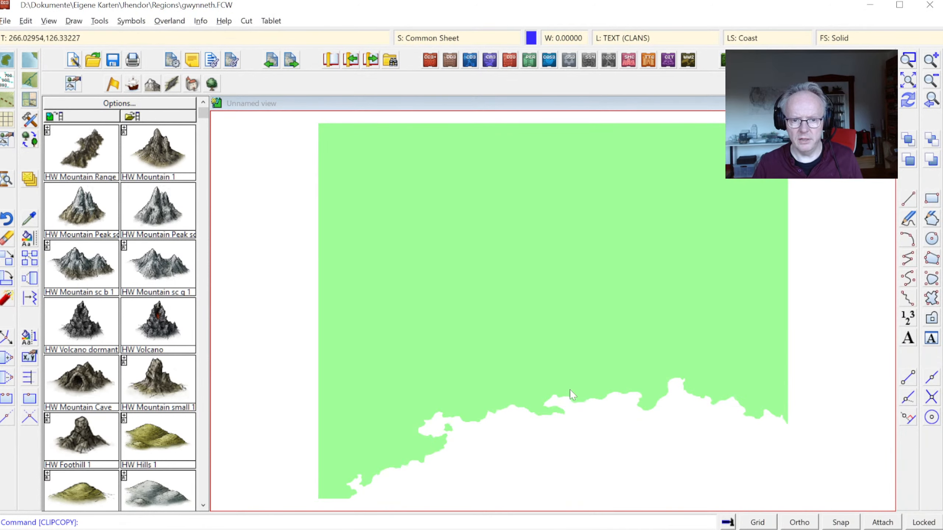
key("alt+Tab")
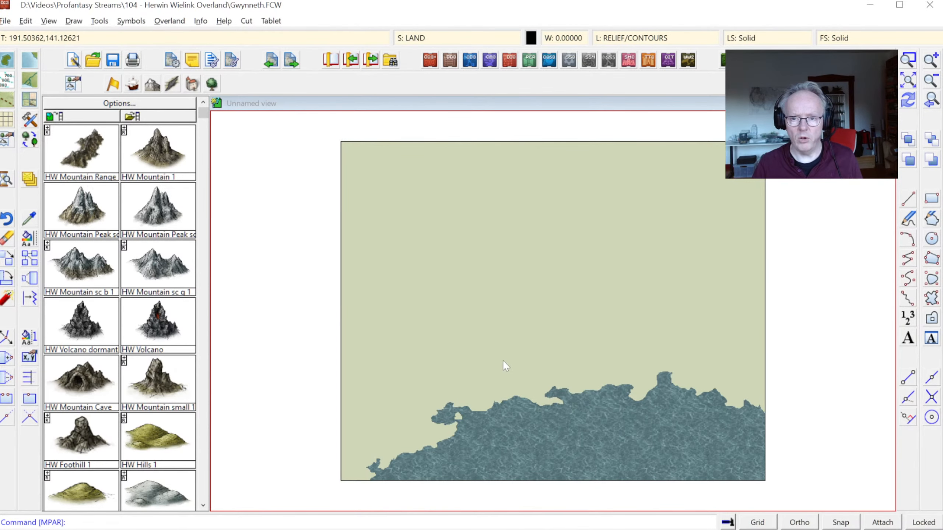
key("alt+Tab")
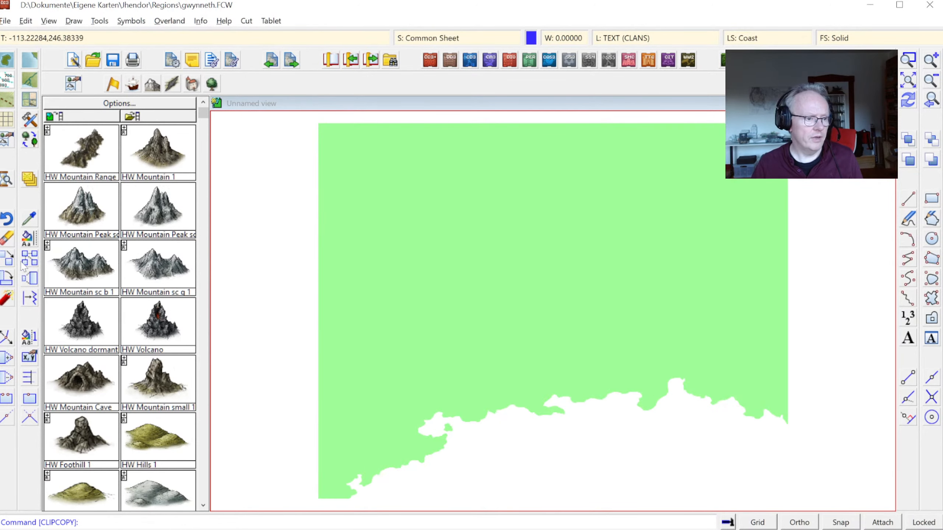
left_click(29, 220)
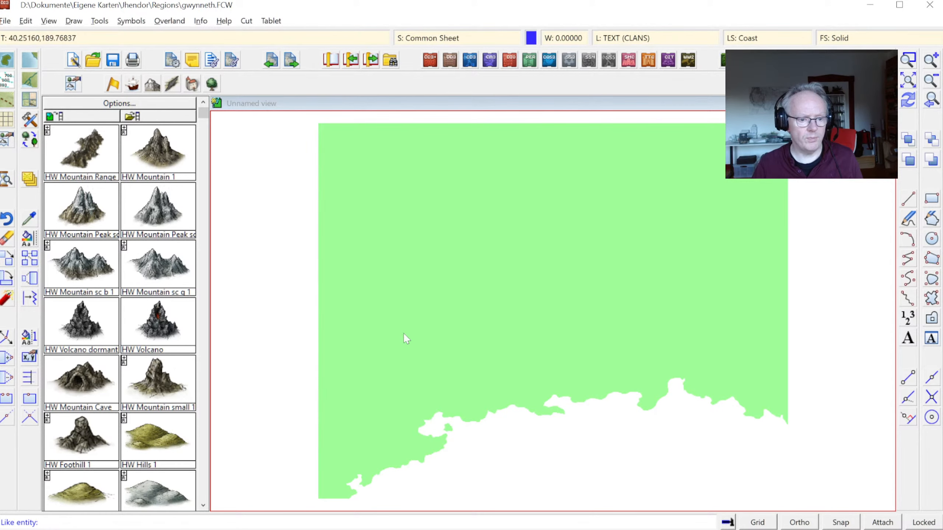
left_click(493, 418)
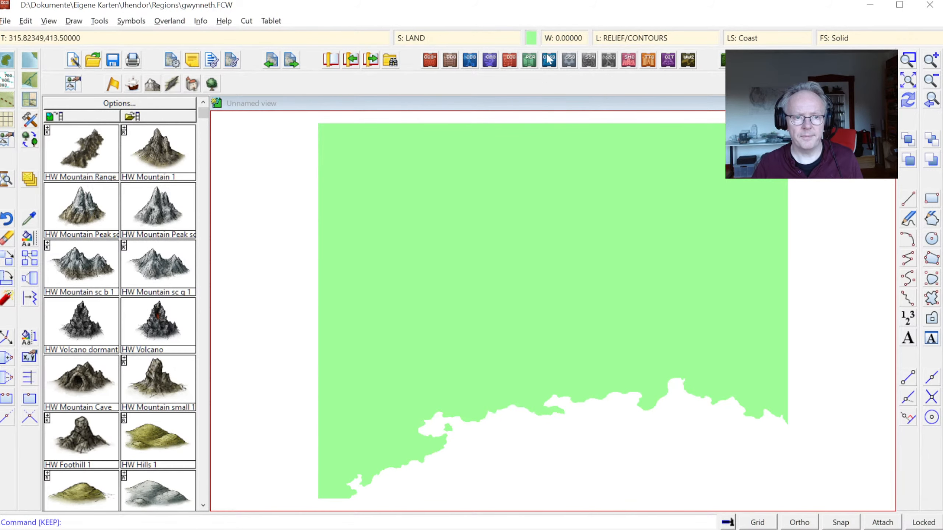
left_click(530, 38)
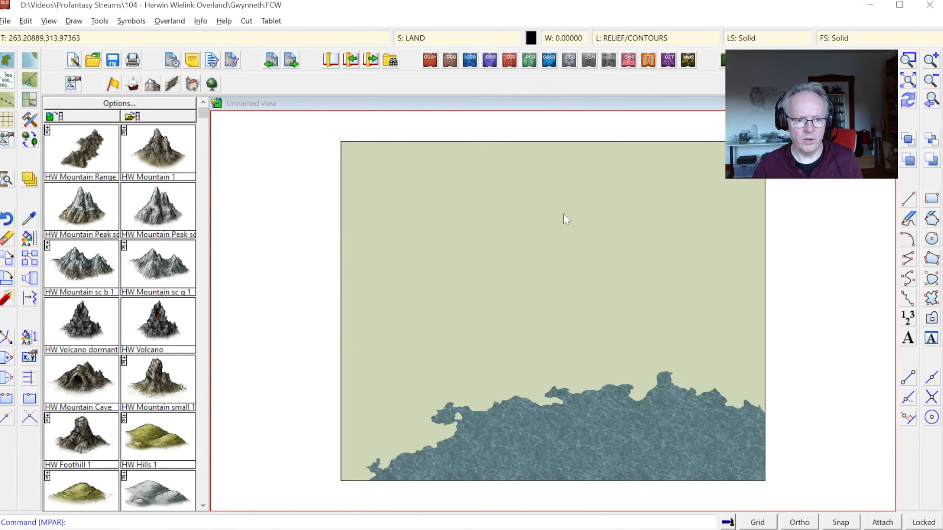
right_click(527, 370)
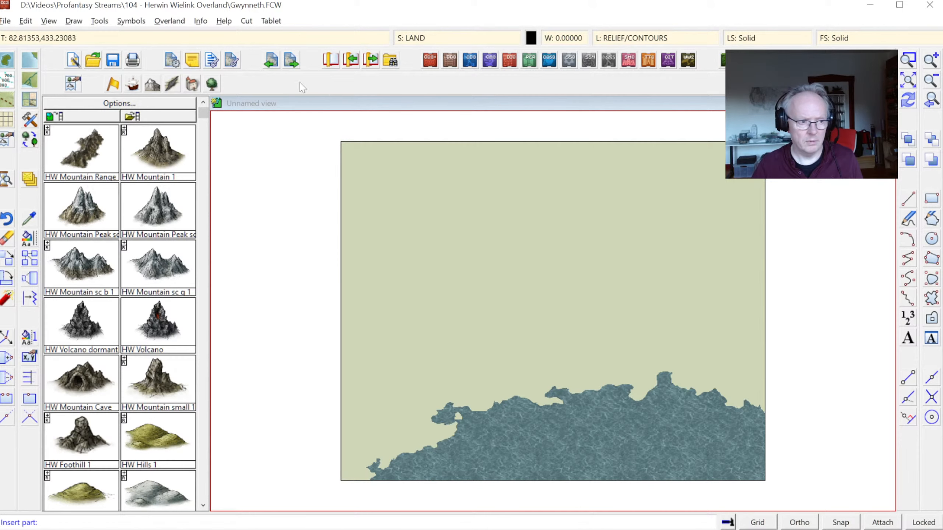
Step: In the new Gwynneth map, adopt the pasted land's properties and check its color number in the palette
left_click(33, 219)
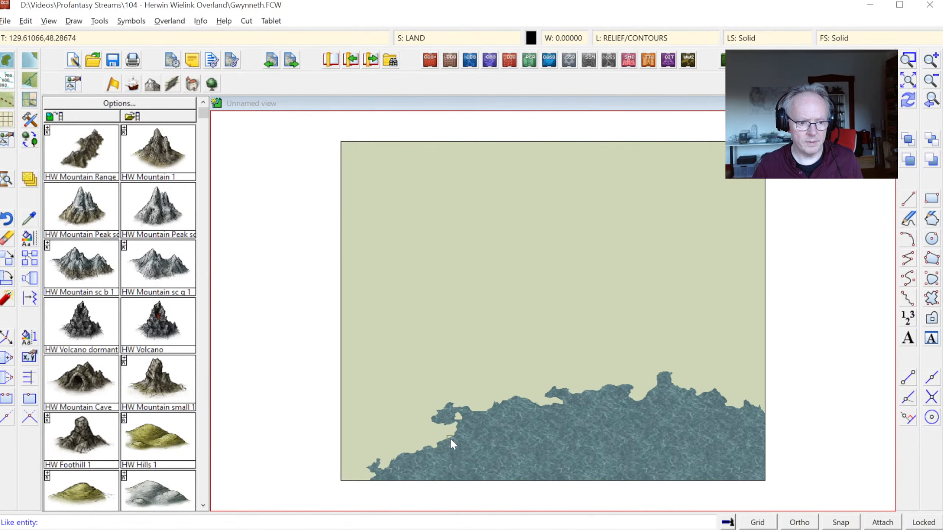
left_click(452, 438)
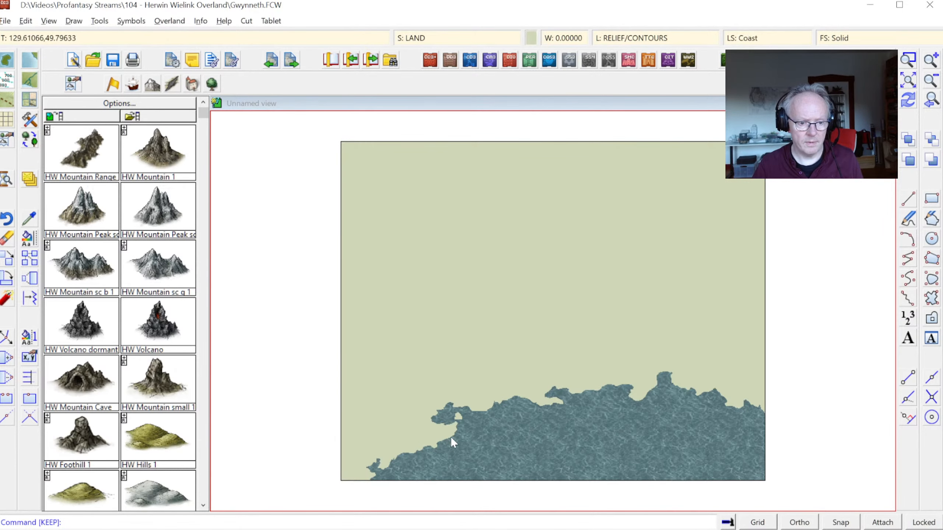
left_click(531, 37)
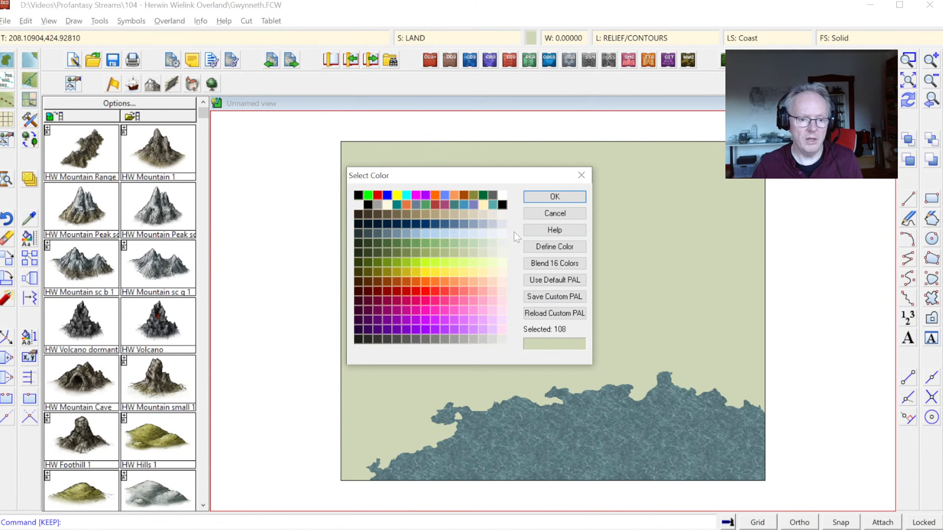
Step: Change the pasted landmass to match the Land, Default drawing tool, selecting it with a window across the coast
left_click(555, 214)
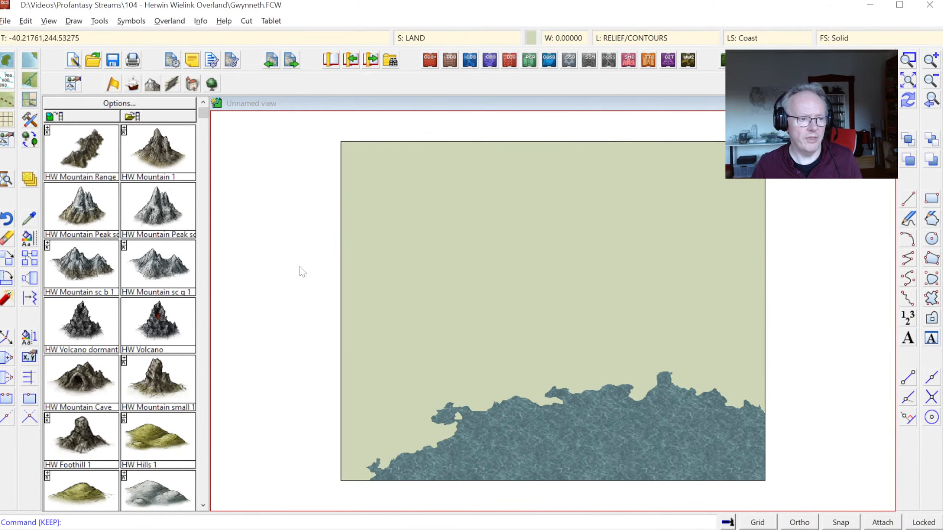
right_click(30, 240)
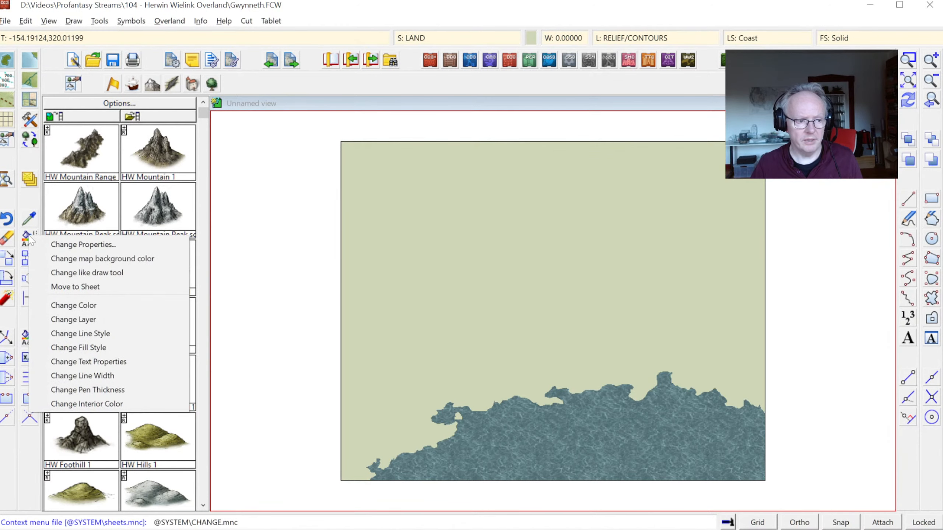
left_click(89, 275)
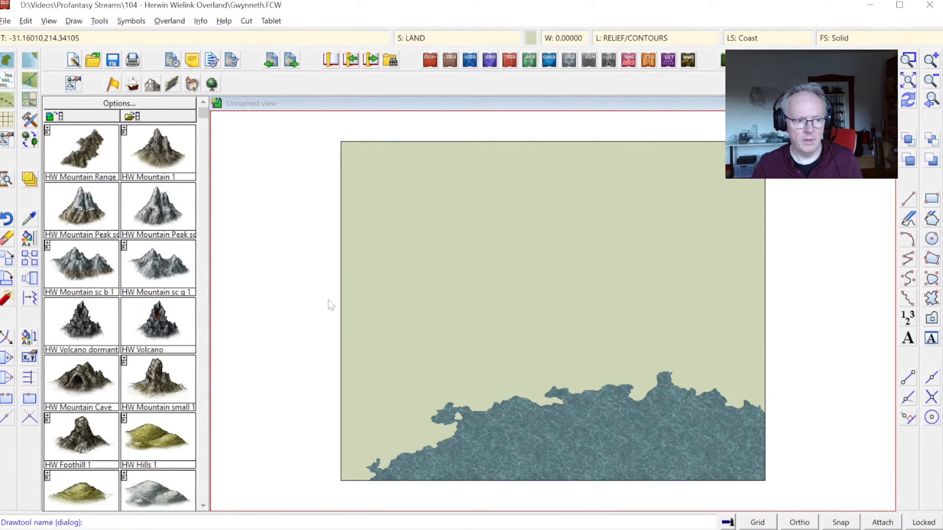
right_click(477, 307)
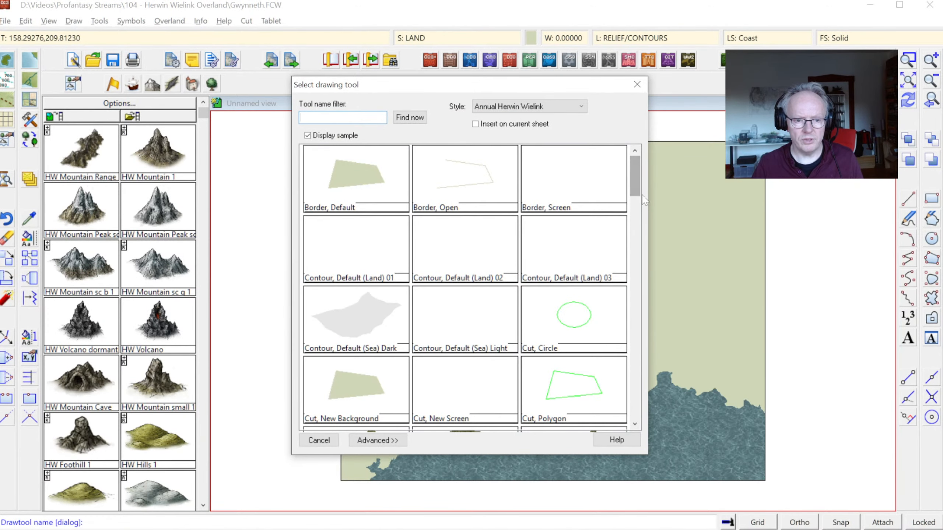
left_click_drag(636, 172, 644, 211)
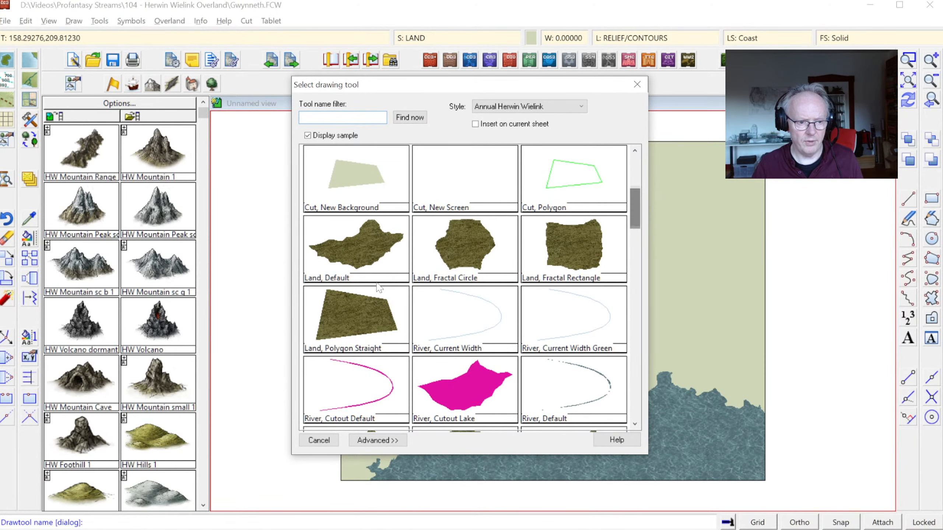
double_click(356, 250)
left_click(415, 365)
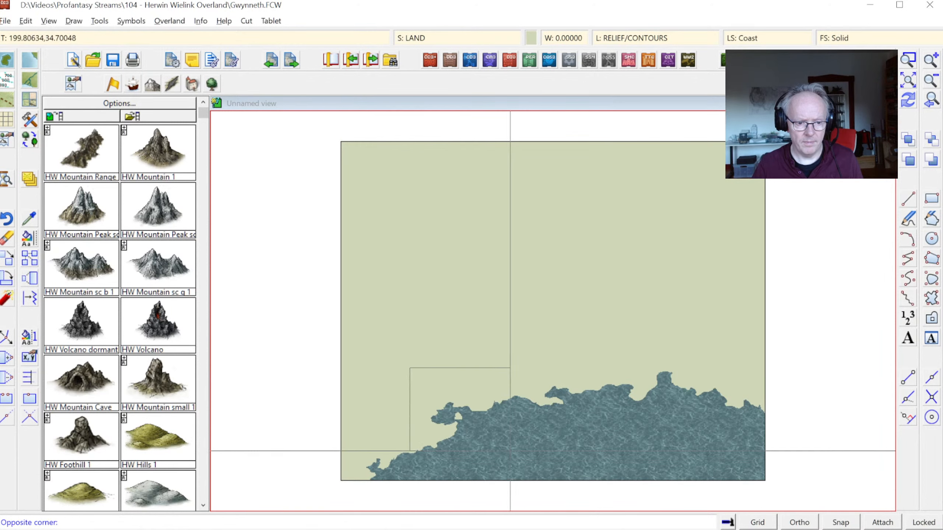
left_click(509, 448)
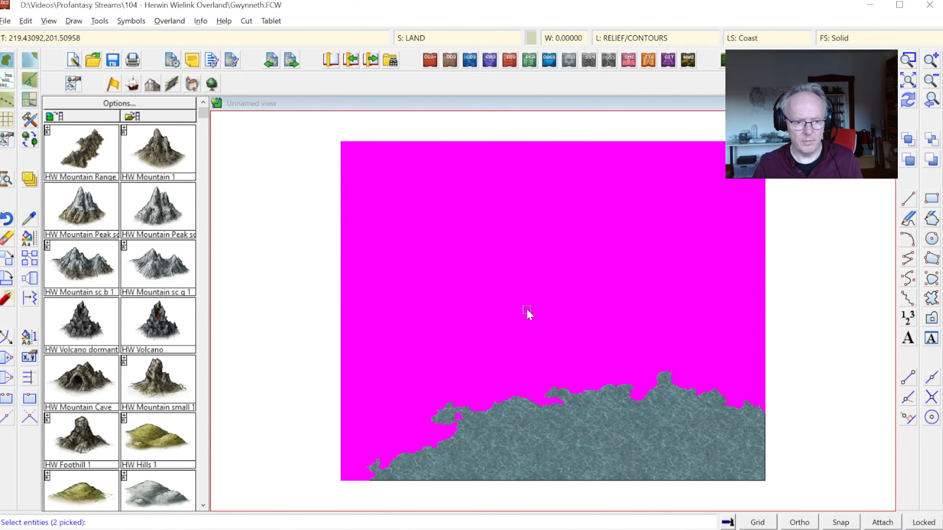
right_click(527, 311)
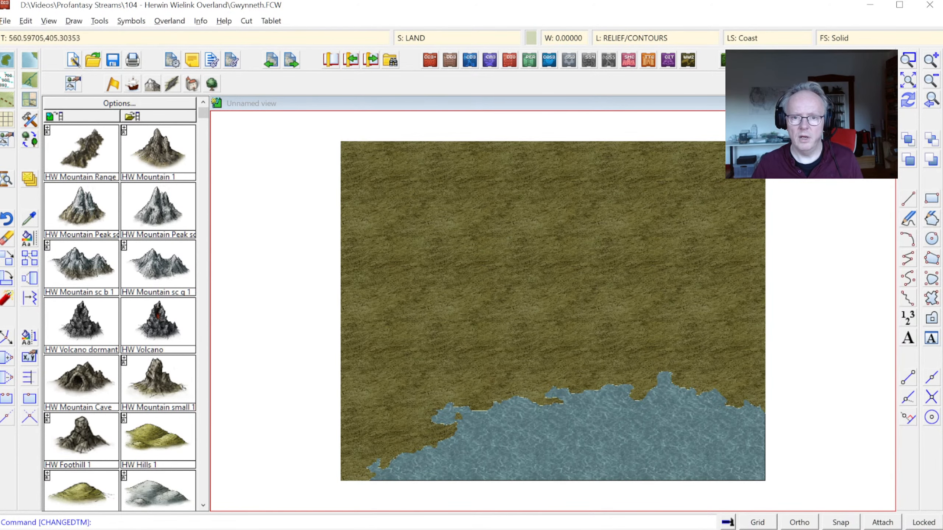
Step: Redraw the new Gwynneth map and activate its sheet effects
left_click(907, 99)
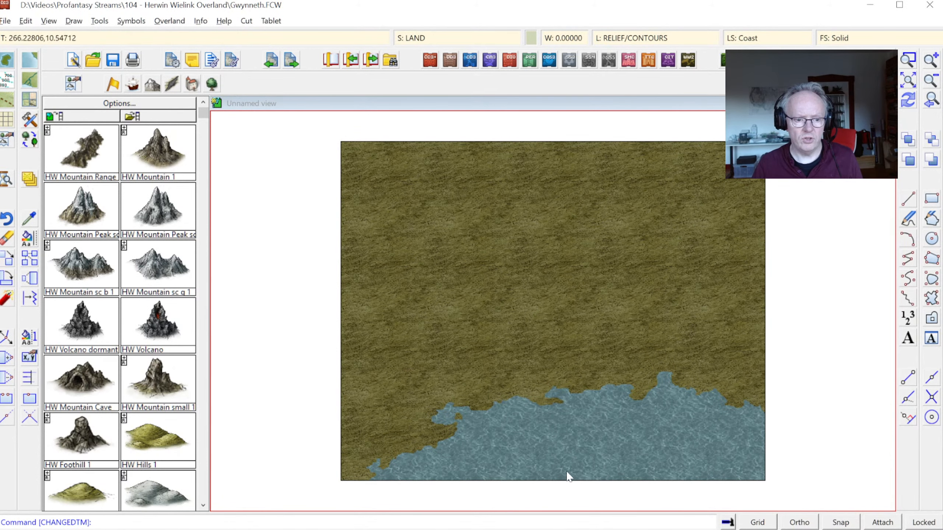
left_click(418, 38)
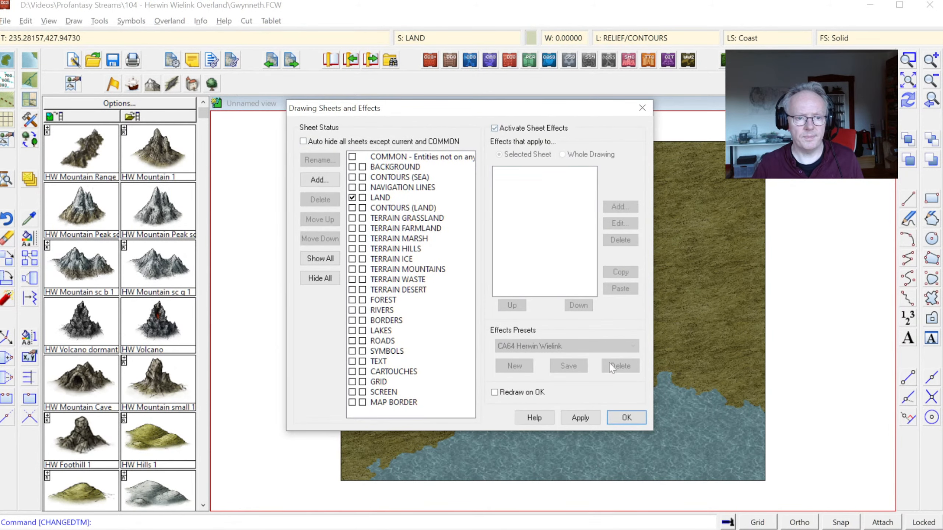
left_click(625, 418)
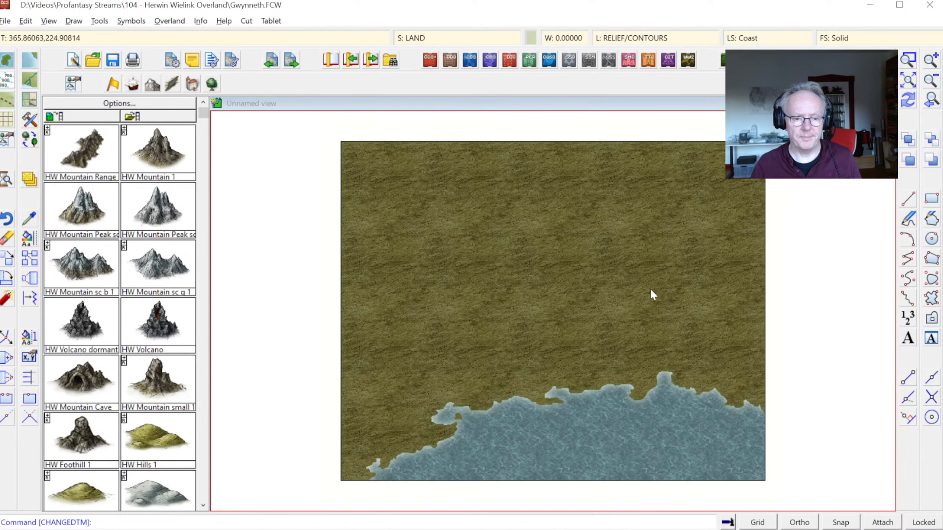
Step: Switch to the old gwynneth map and make CONTOURS (LAND) the current sheet, keeping the other sheets hidden
key("alt+Tab")
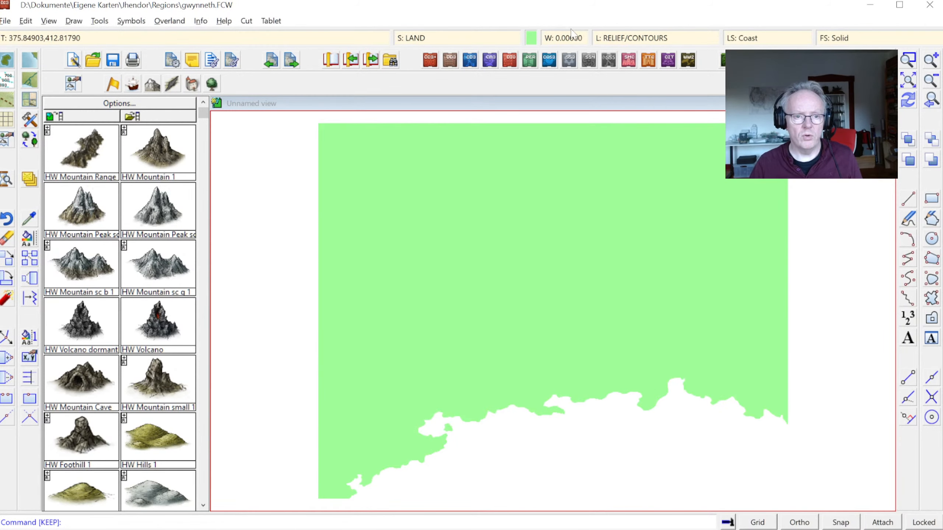
left_click(426, 37)
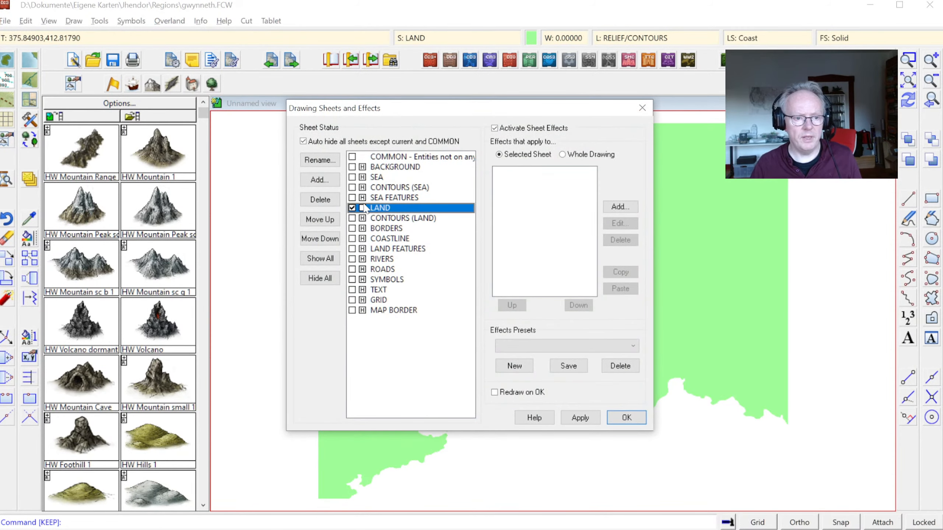
left_click(355, 220)
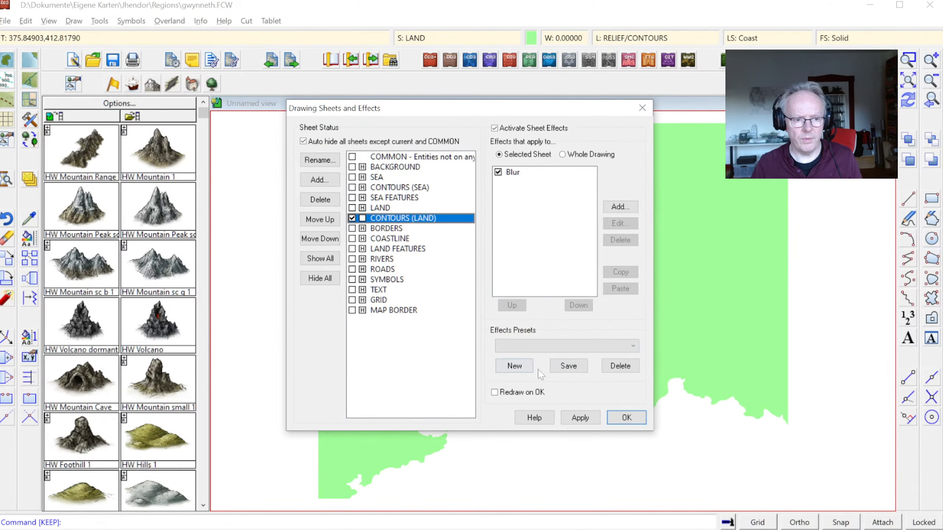
left_click(624, 418)
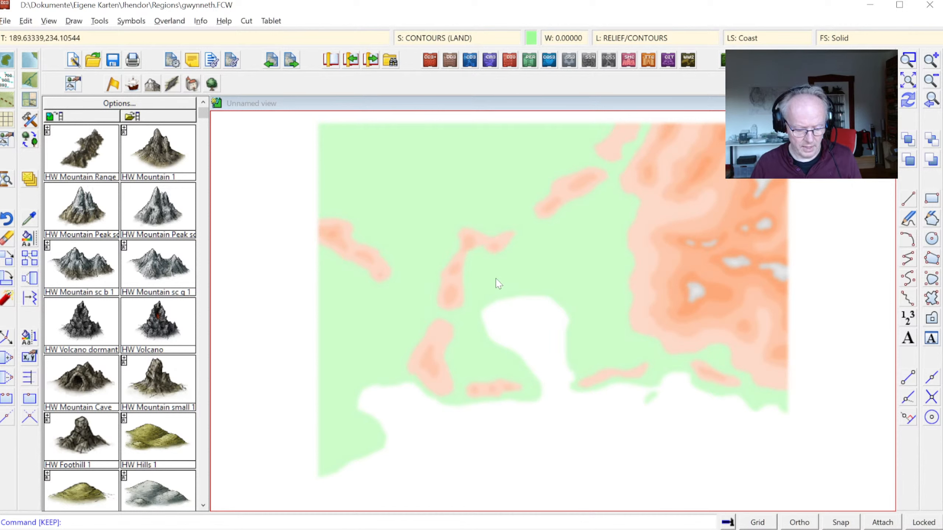
key("ctrl+c")
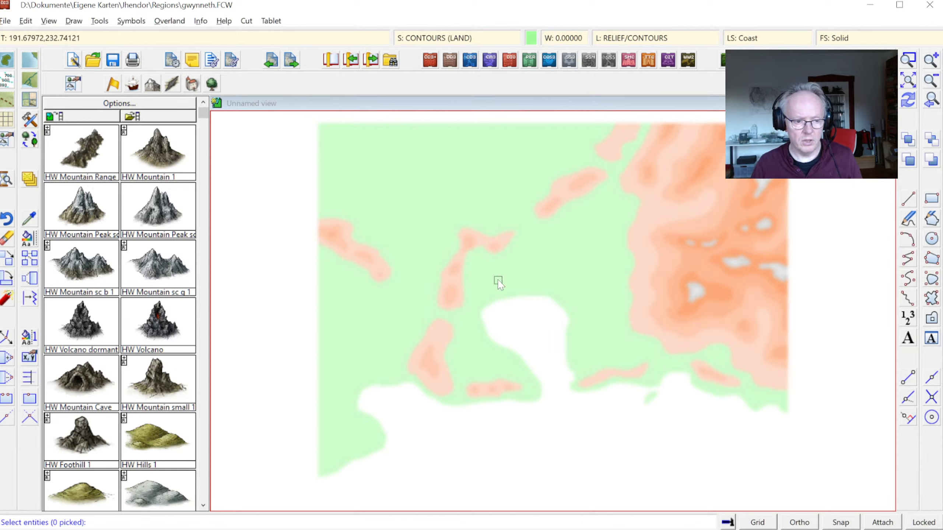
right_click(493, 290)
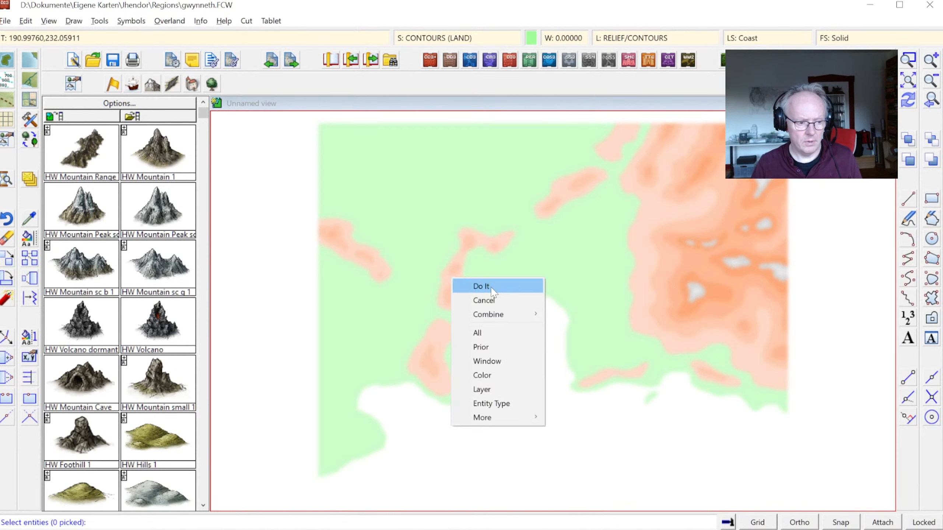
left_click(493, 290)
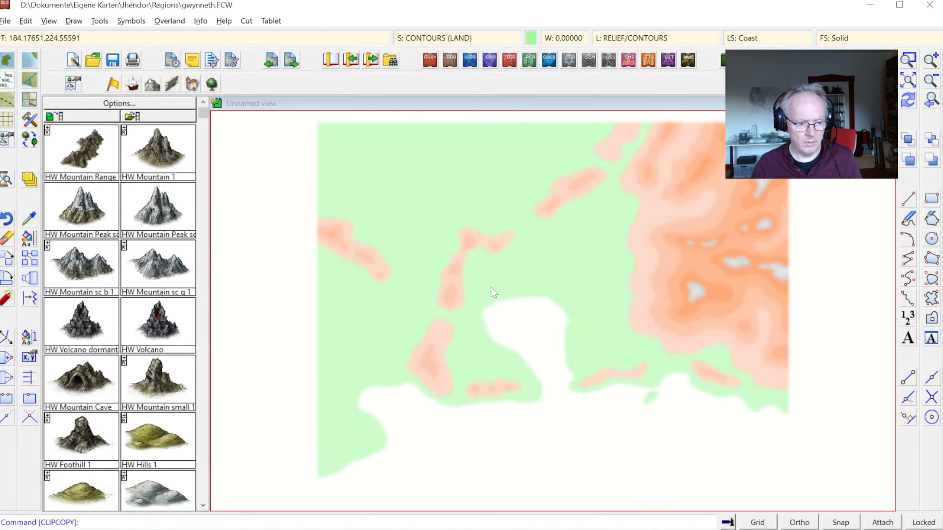
Step: Copy all visible land contour entities of the old map to the clipboard with the origin at 0,0
key("ctrl+c")
right_click(374, 206)
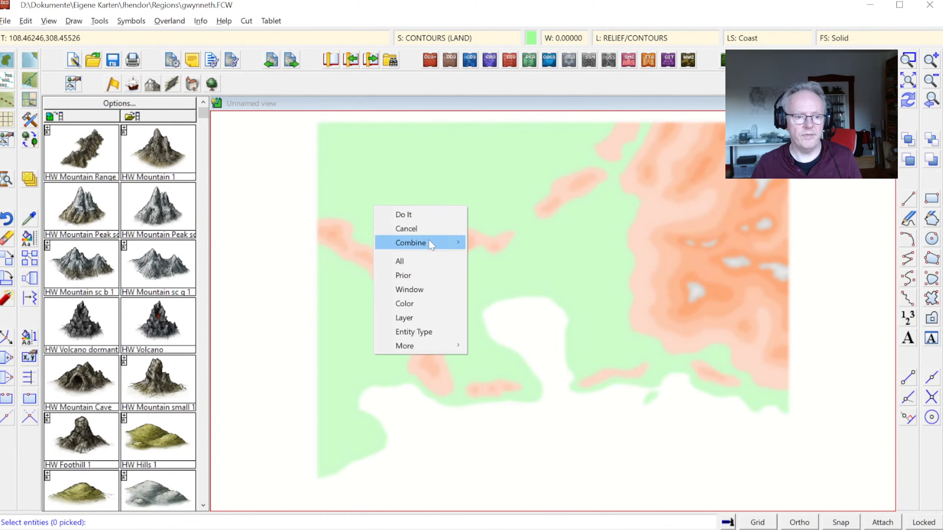
left_click(420, 262)
key("Return")
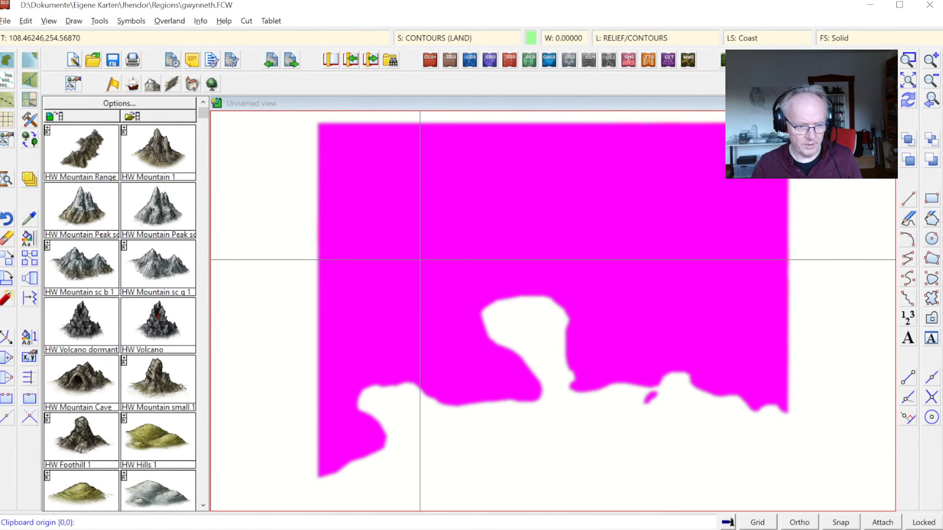
left_click(420, 260)
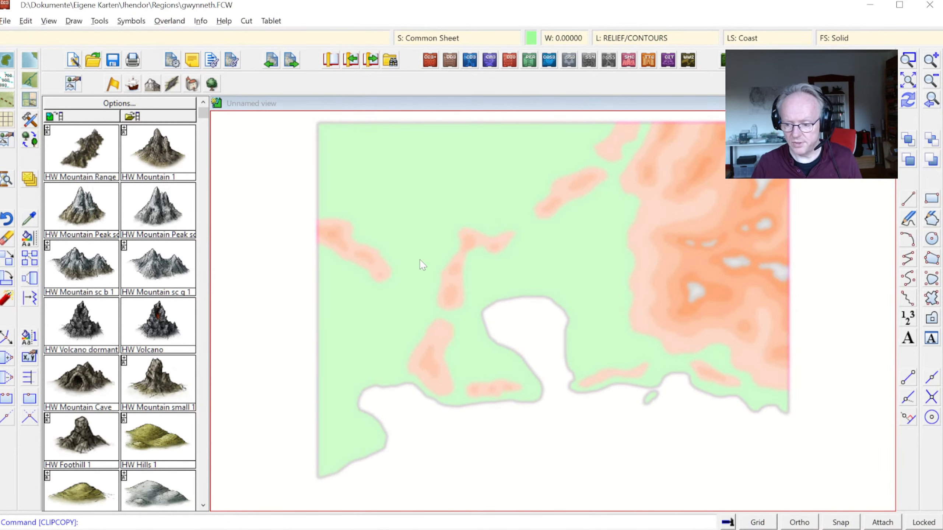
Step: Switch to the new Gwynneth map, paste the copied contours at 0,0 and end the placement
key("alt+Tab")
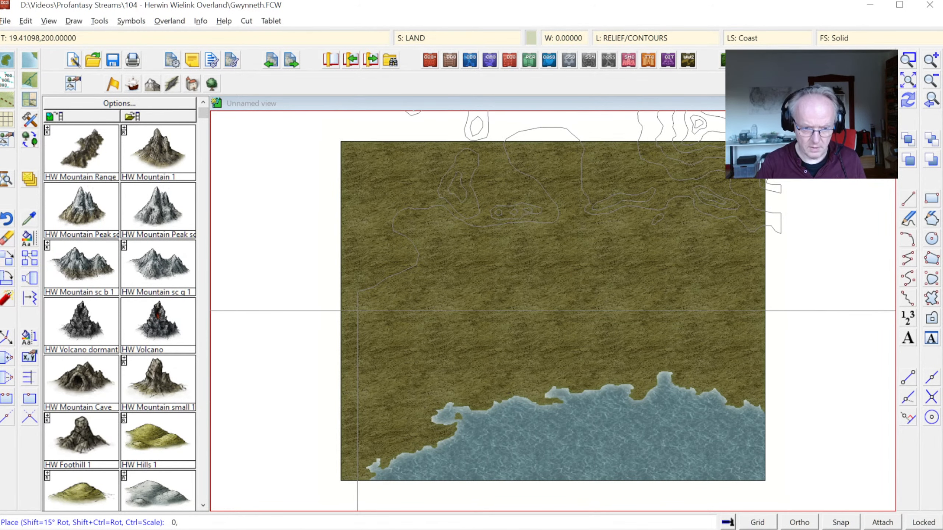
left_click(358, 312)
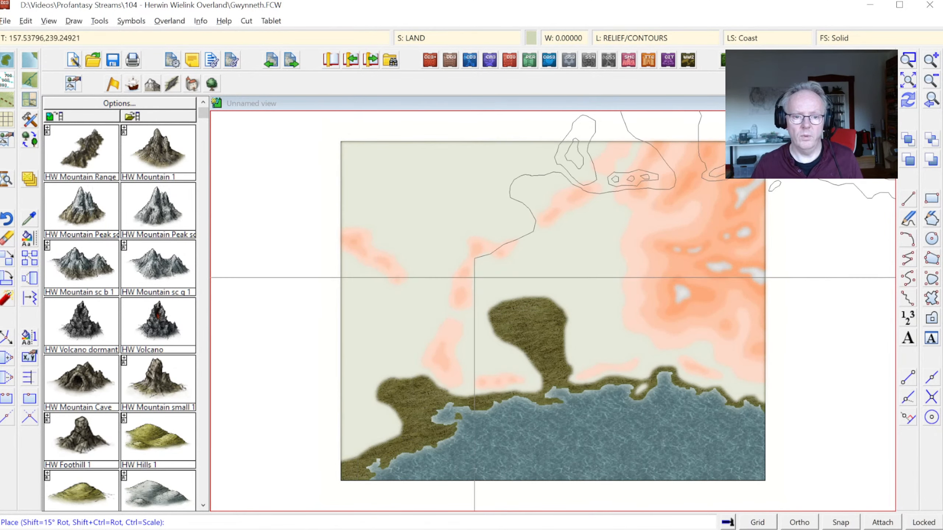
right_click(631, 221)
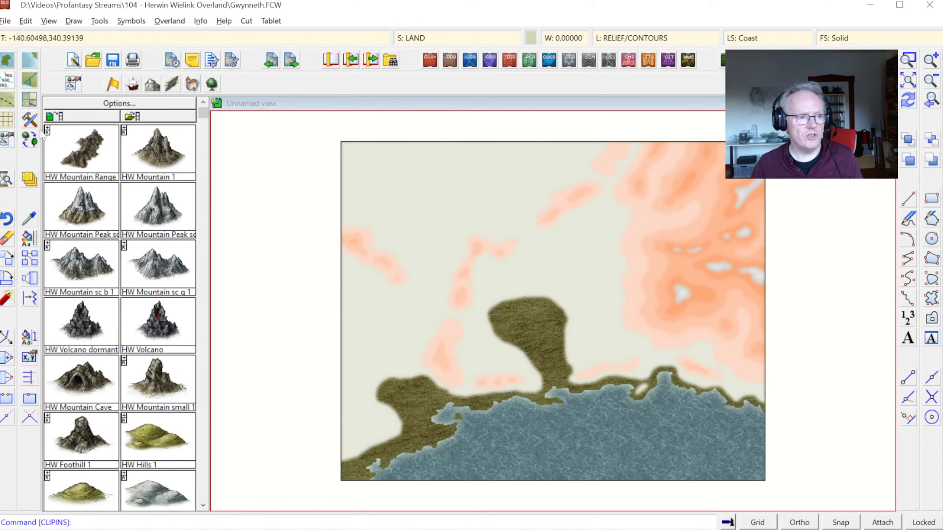
Step: Use Change like draw tool with Contour, Default (Land) 01, selecting all entities that have the Solid fill style
right_click(26, 236)
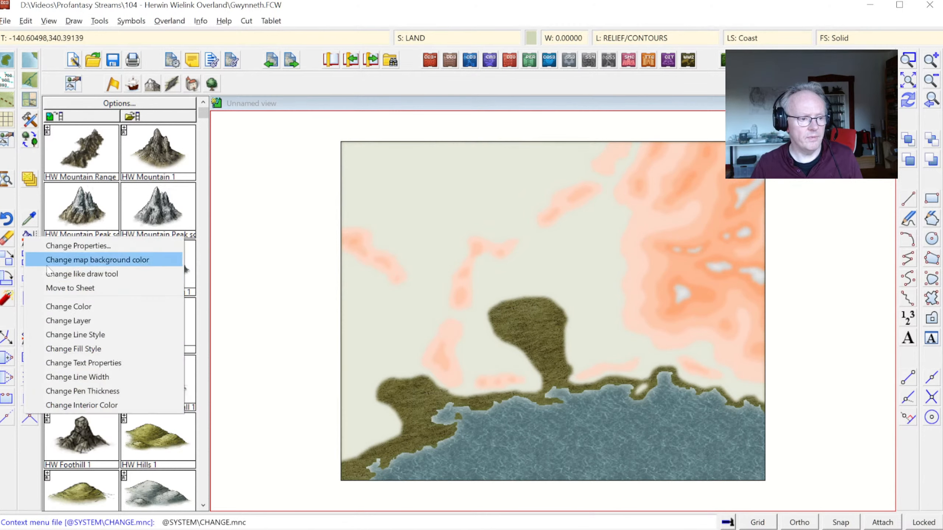
left_click(91, 274)
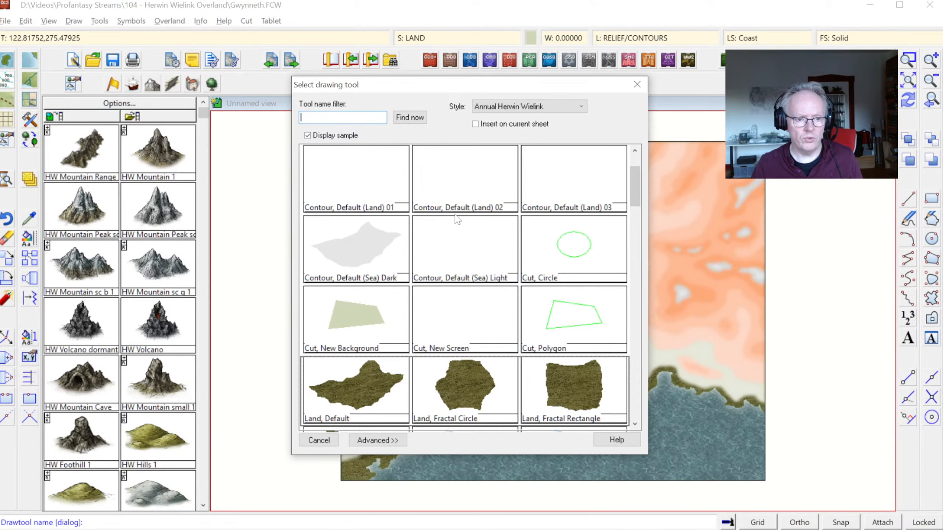
double_click(378, 193)
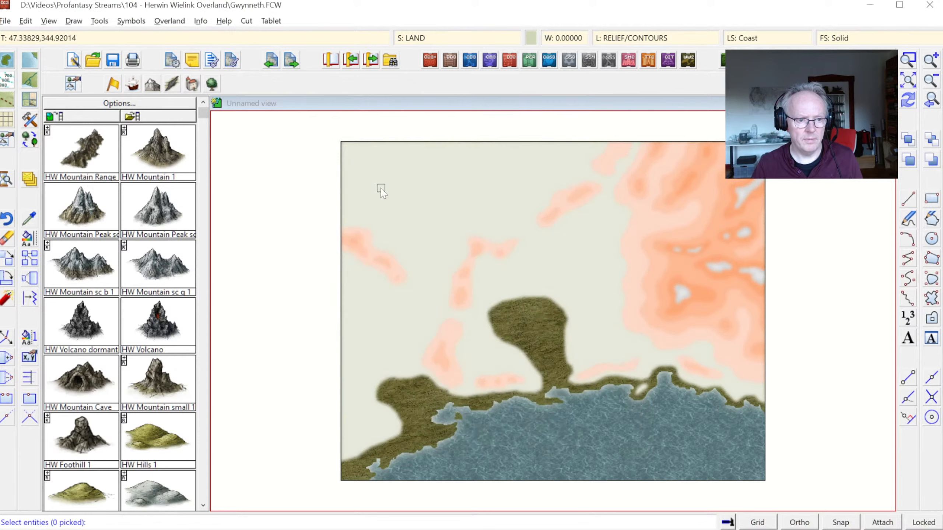
right_click(448, 224)
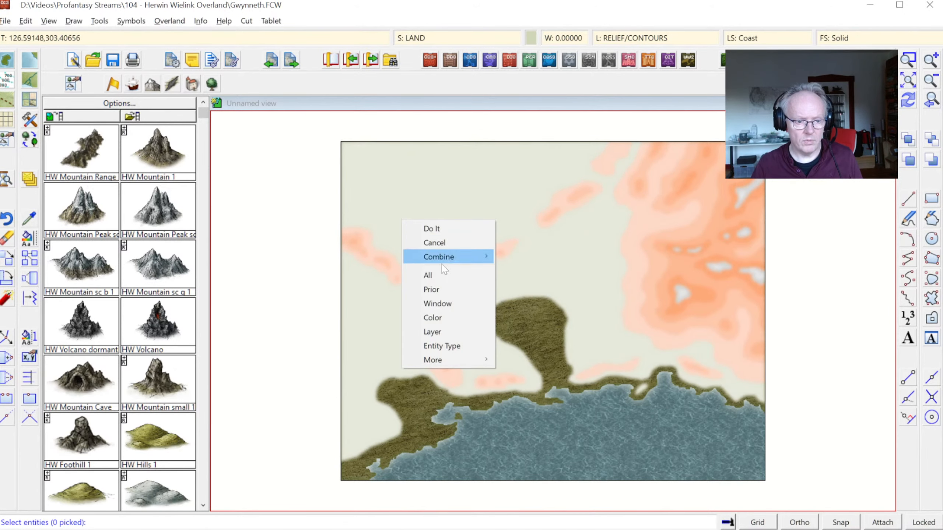
left_click(432, 289)
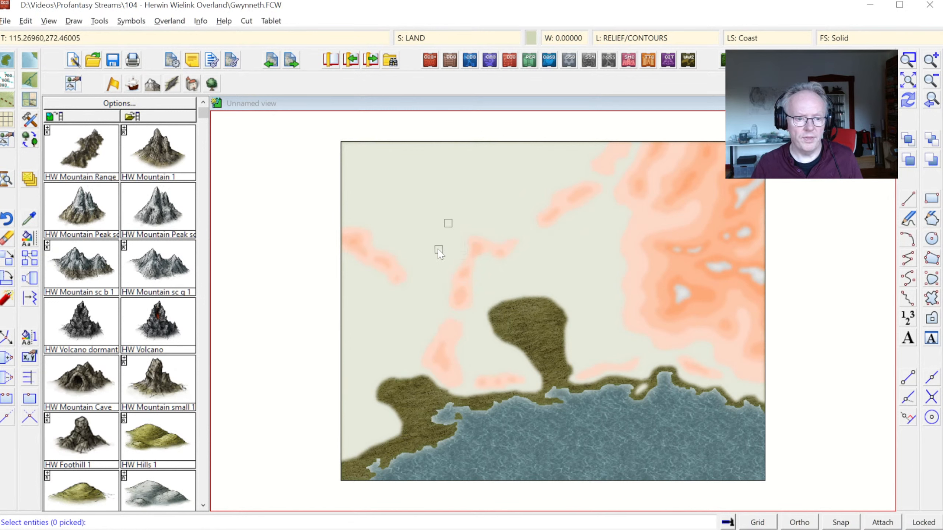
right_click(422, 222)
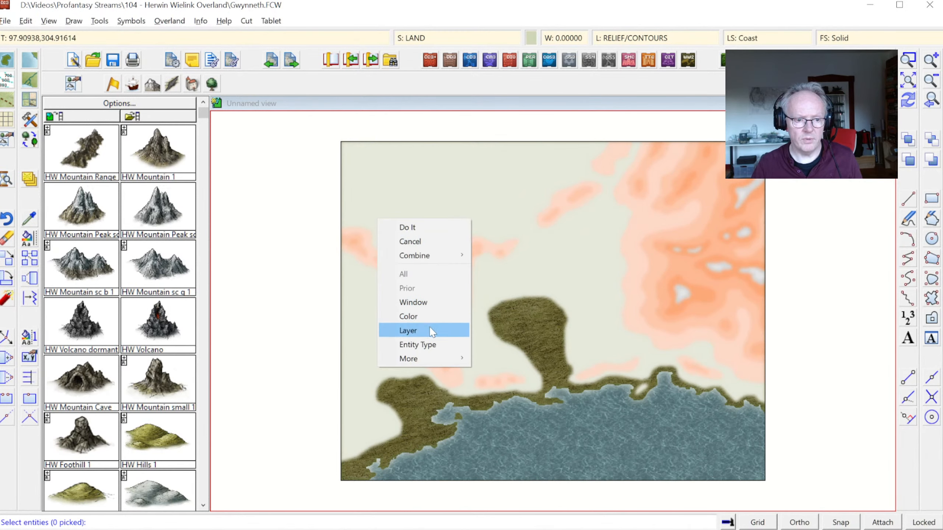
mouse_move(425, 358)
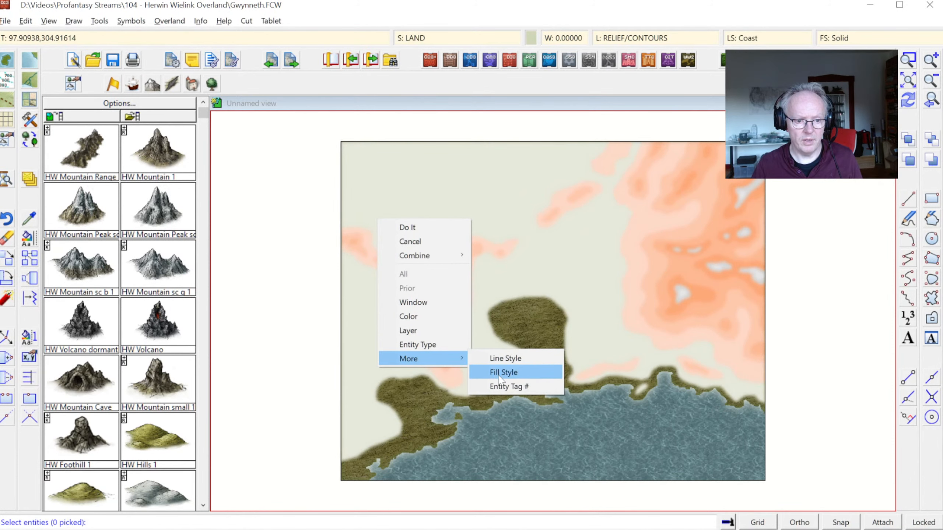
left_click(500, 373)
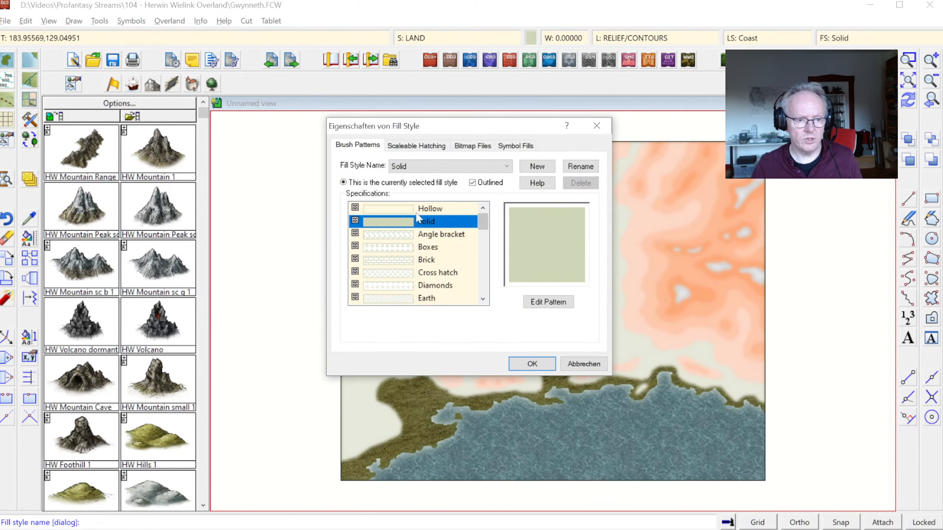
left_click(532, 363)
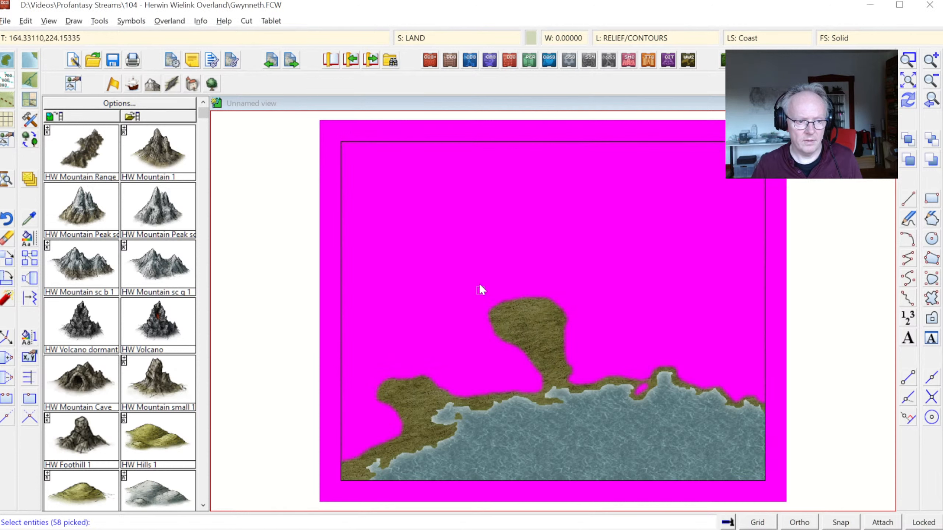
Step: Exclude the large border rectangle around the map from the selection, apply the contour tool's properties to the rest, and redraw
right_click(317, 162)
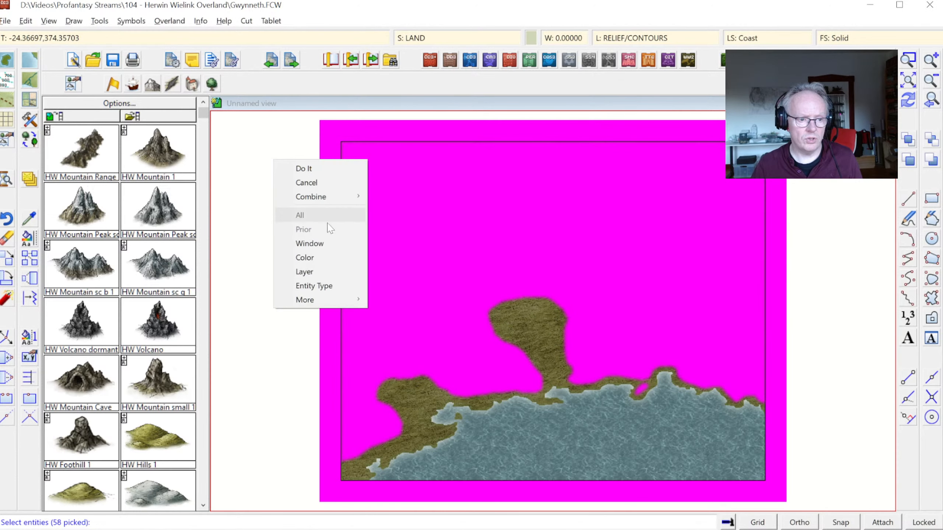
mouse_move(330, 201)
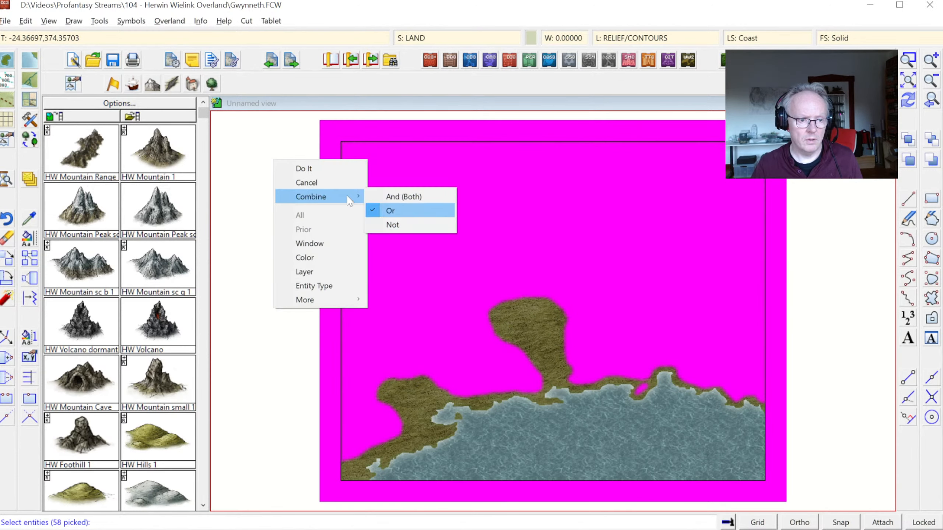
left_click(392, 224)
left_click(321, 189)
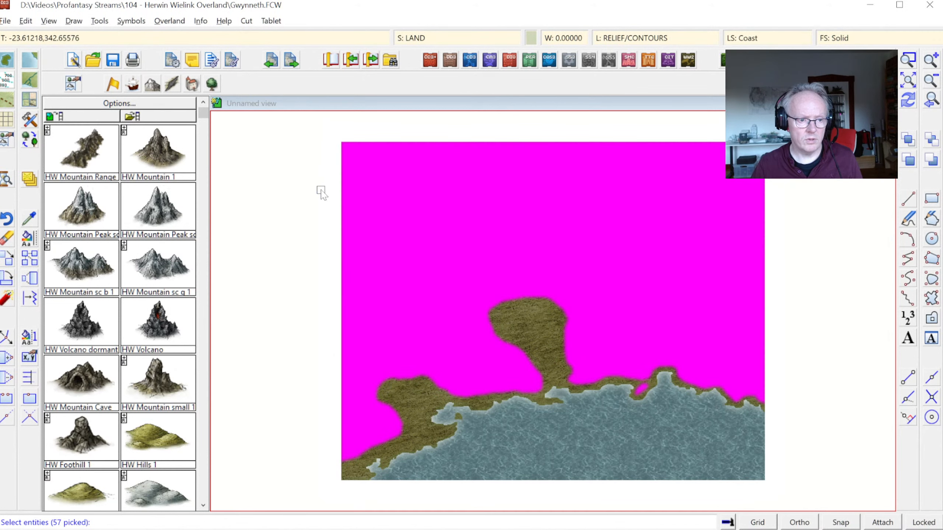
left_click(908, 101)
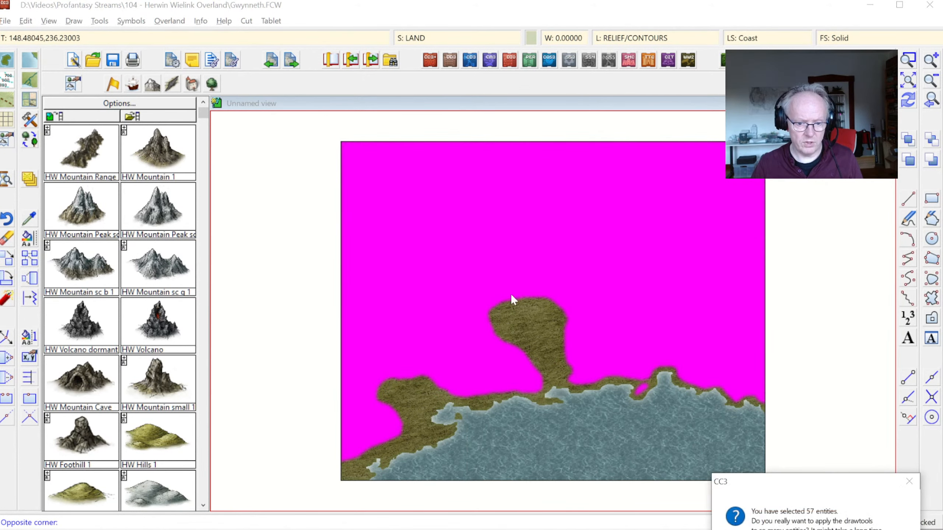
key("Return")
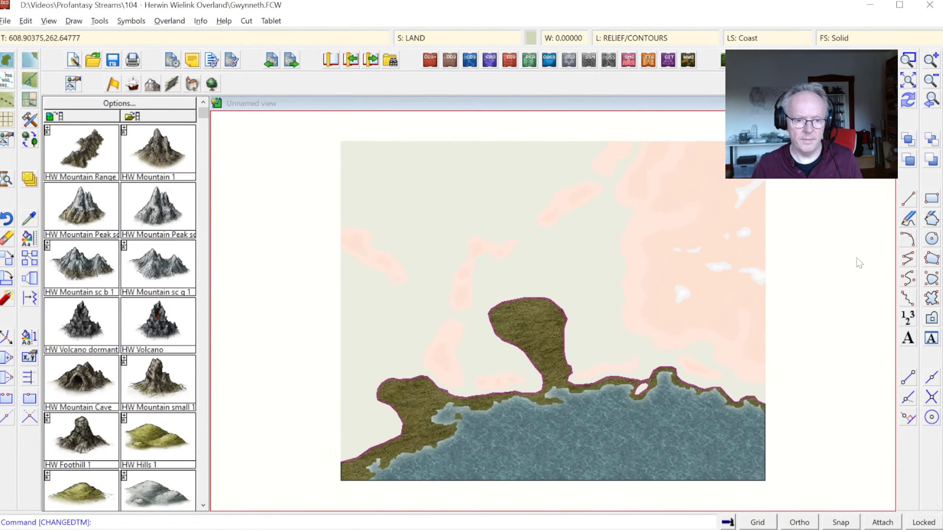
left_click(908, 100)
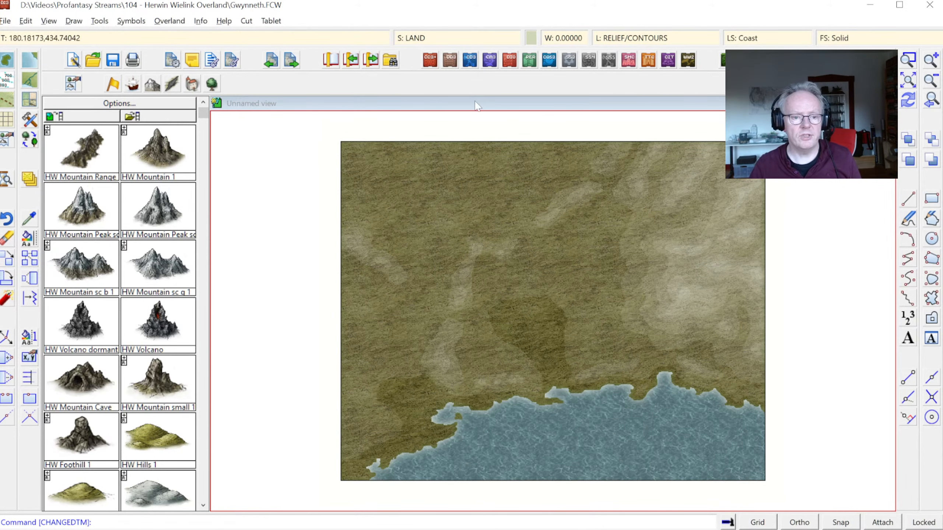
Step: Check which effects are set on the CONTOURS (LAND) sheet
left_click(424, 38)
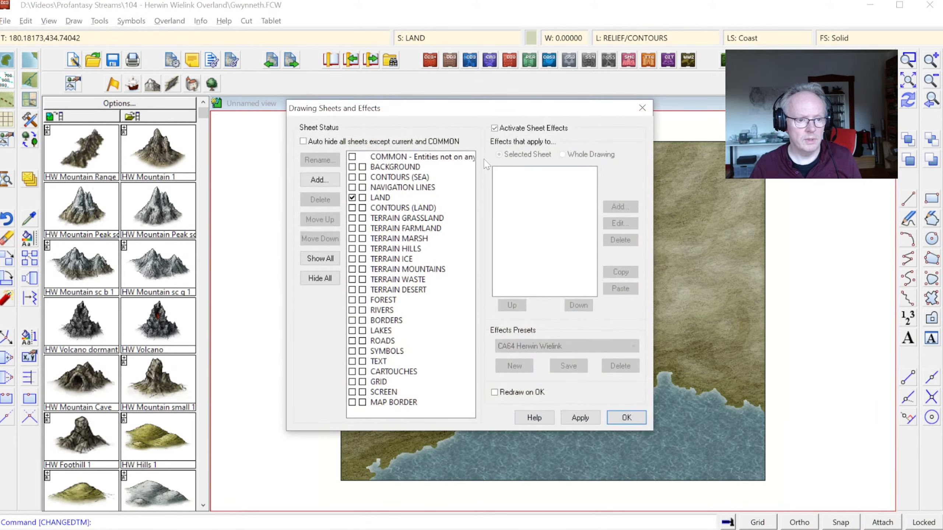
left_click(407, 209)
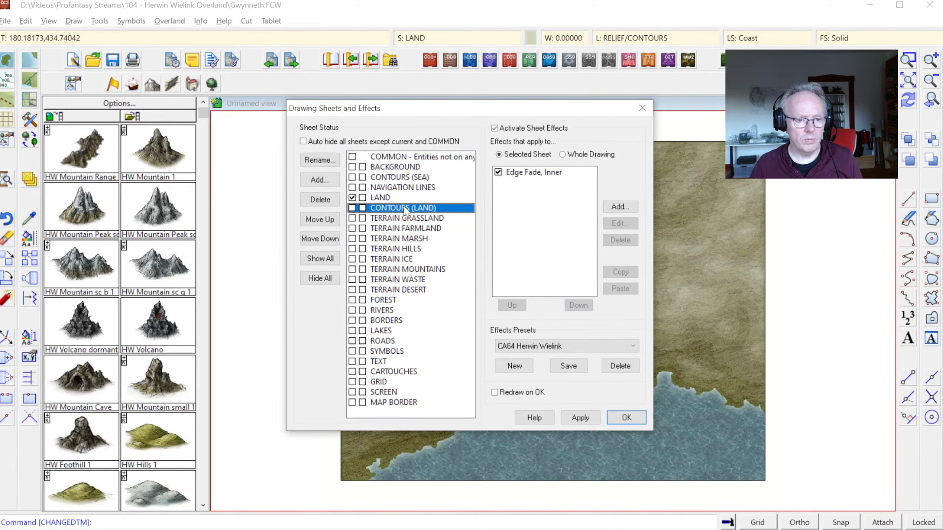
key("Escape")
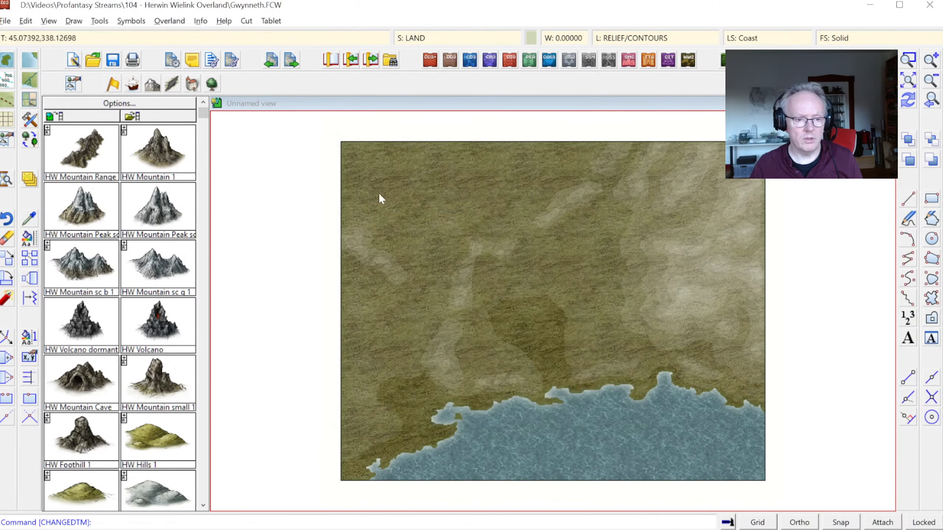
left_click(219, 21)
left_click(218, 34)
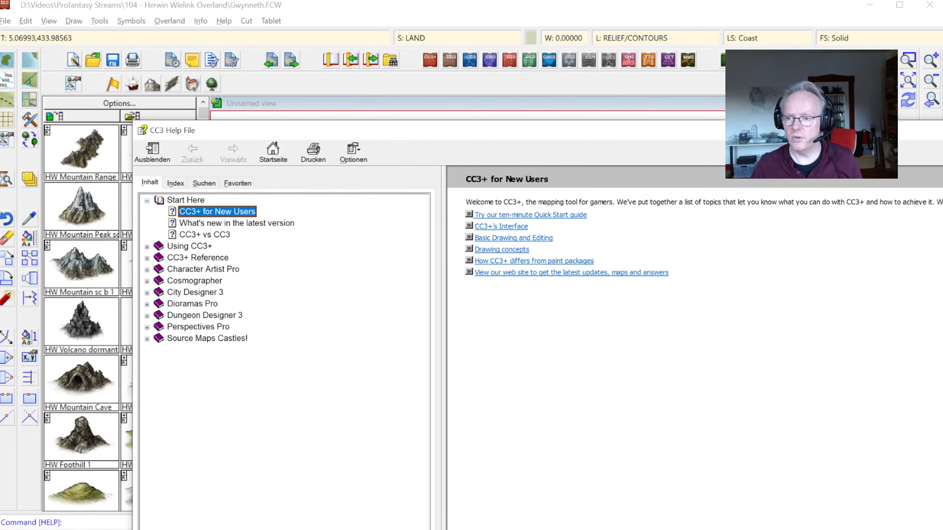
key("alt+F4")
Step: List the properties of the large land contour polygon to check its sheet and fill style
left_click(200, 21)
left_click(218, 36)
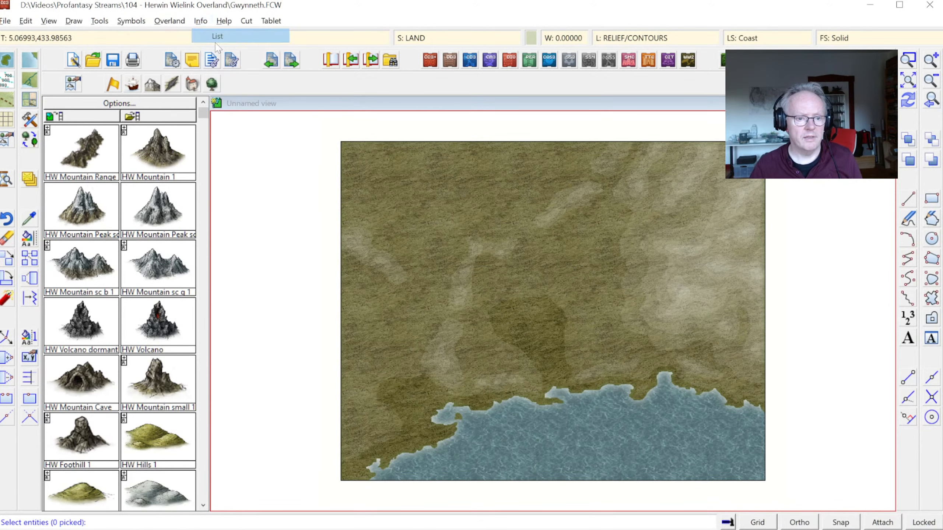
left_click(487, 312)
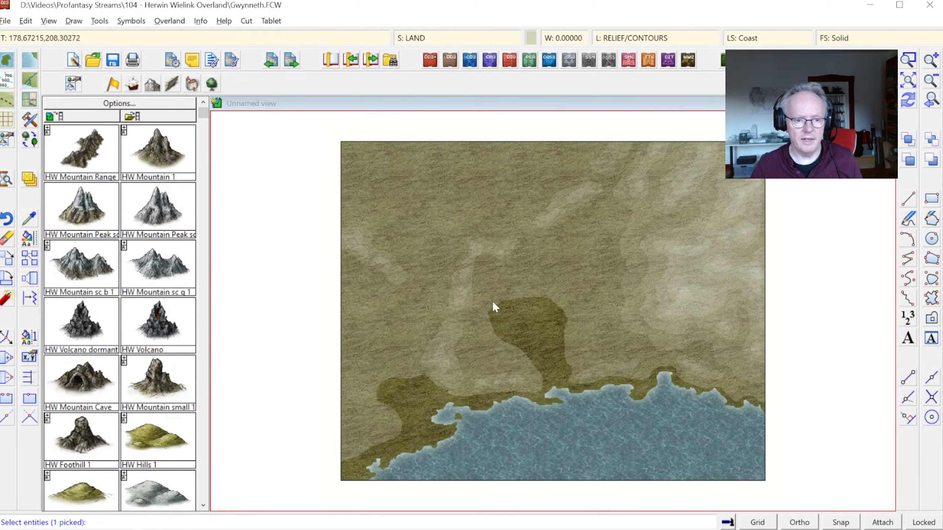
right_click(516, 271)
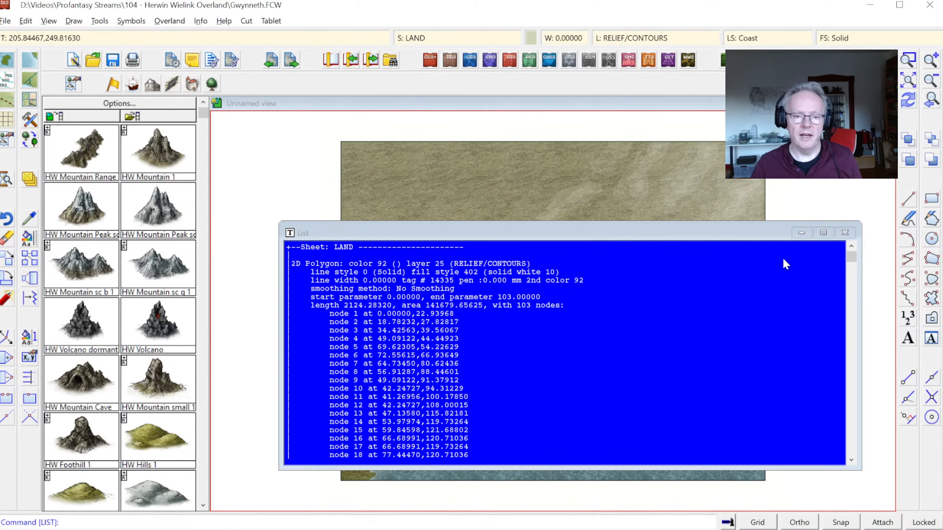
mouse_move(850, 261)
left_mouse_down()
mouse_move(855, 422)
mouse_move(852, 257)
left_mouse_up()
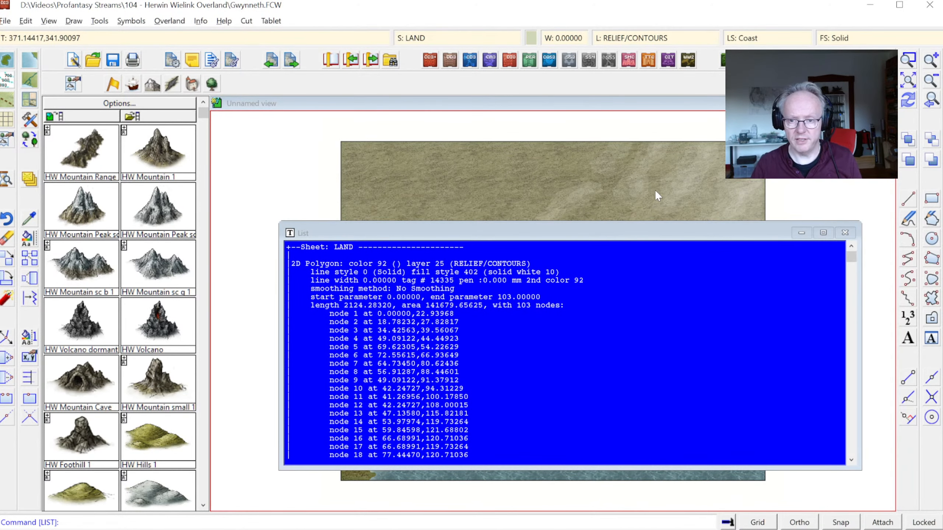
key("Escape")
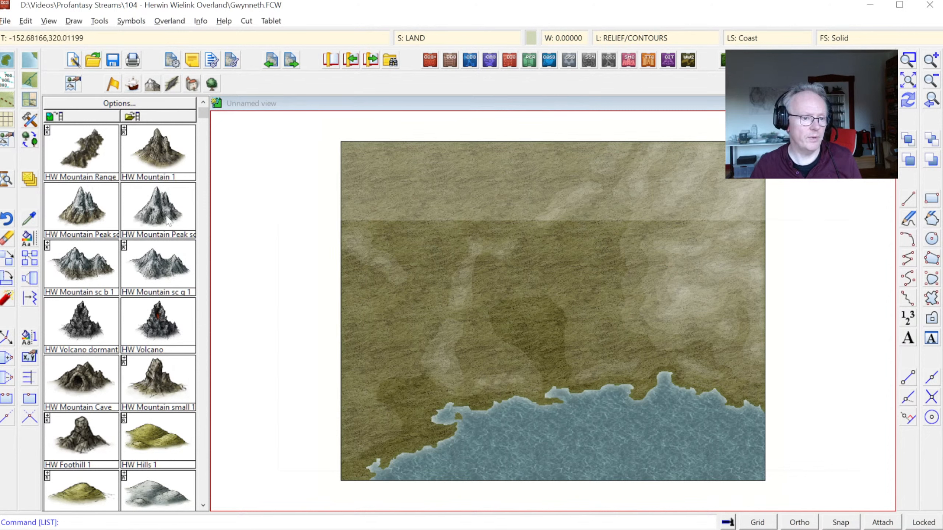
Step: Move the restyled land contours, selected by their fill style, to the CONTOURS (LAND) sheet and redraw the map
right_click(29, 235)
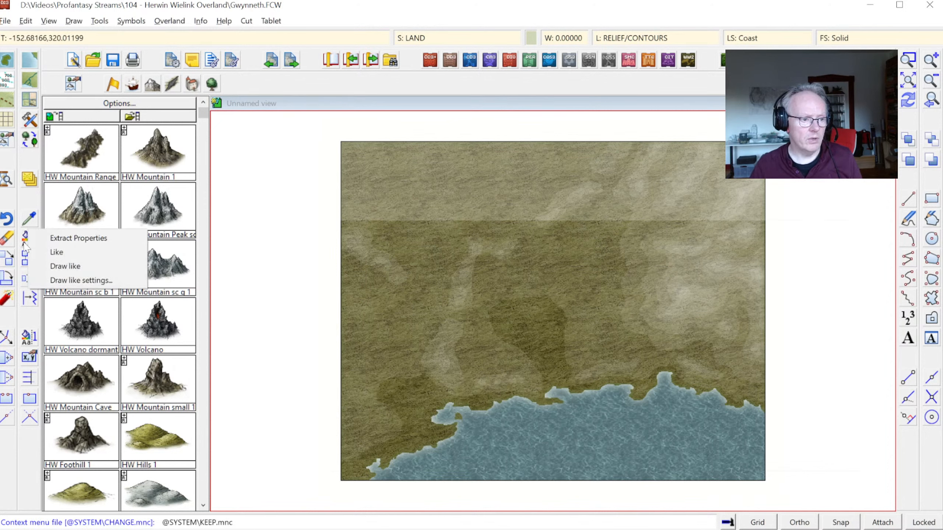
right_click(26, 242)
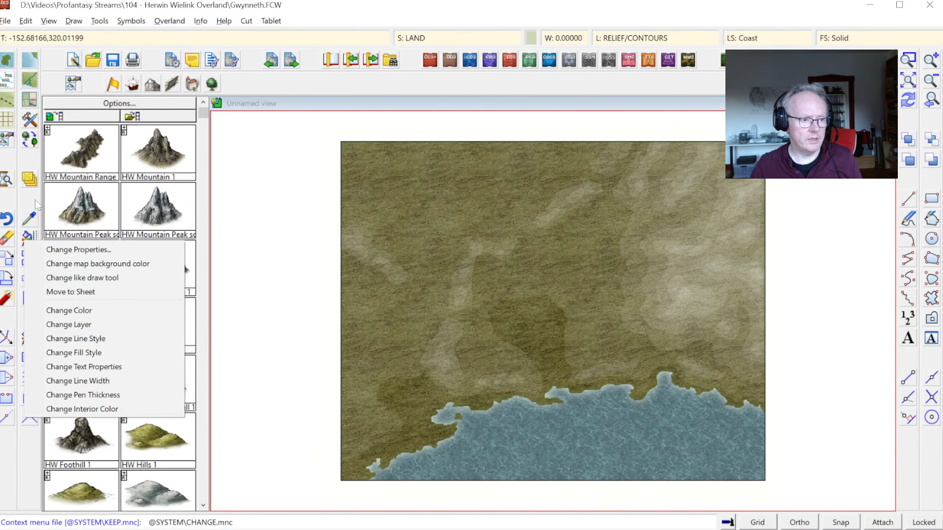
right_click(32, 186)
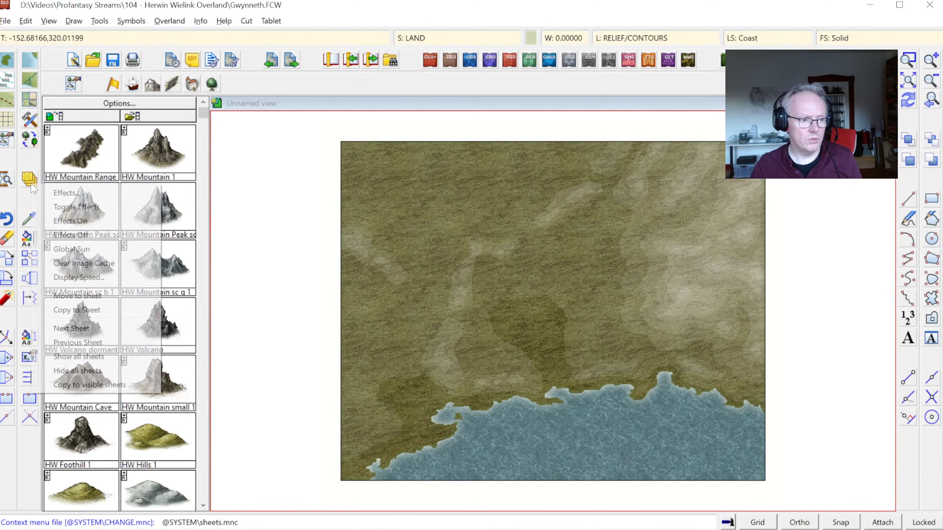
left_click(96, 296)
right_click(517, 271)
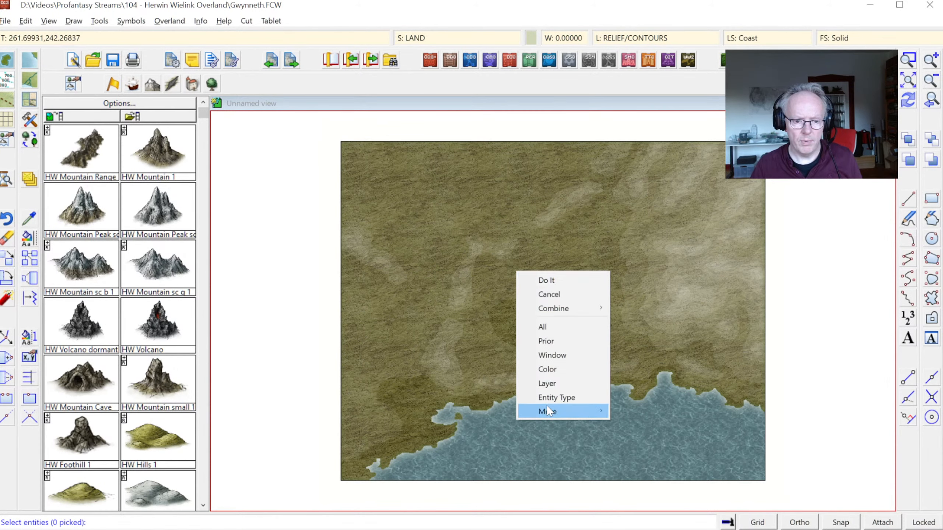
mouse_move(595, 412)
left_click(642, 426)
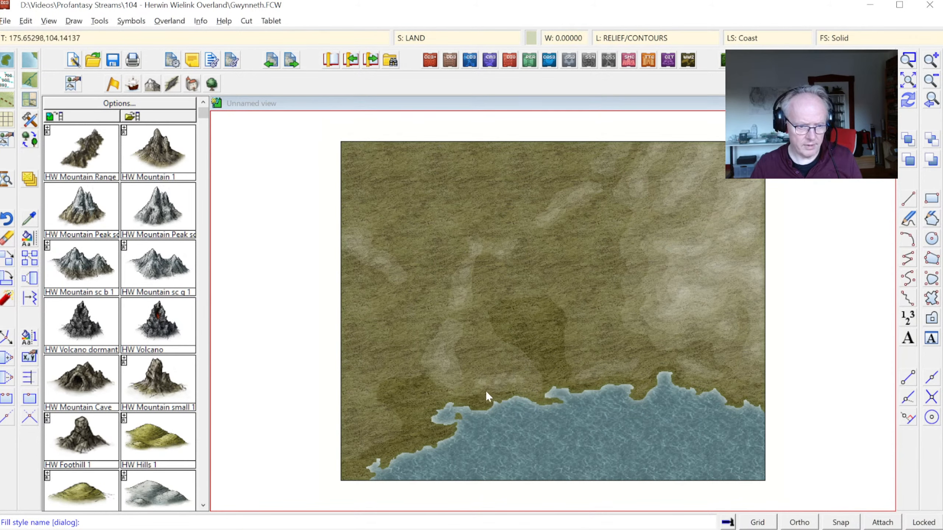
left_click(439, 387)
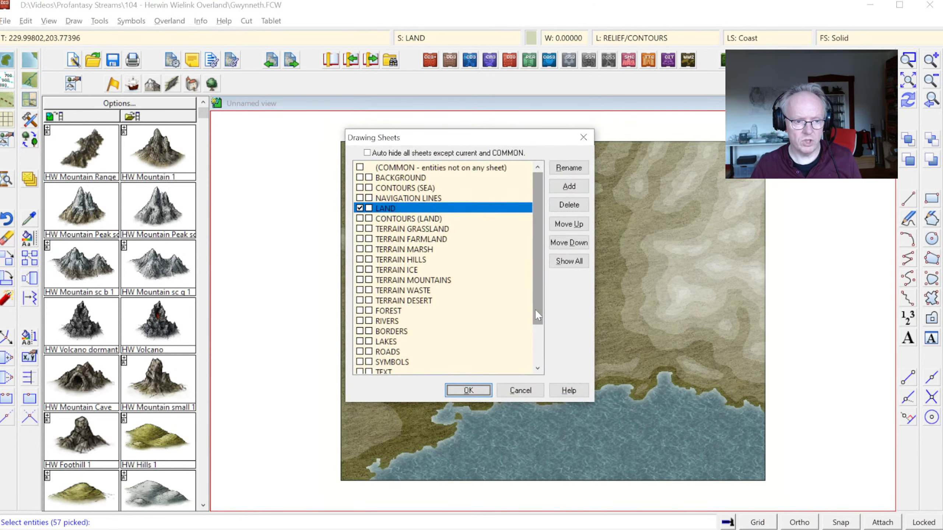
left_click(413, 222)
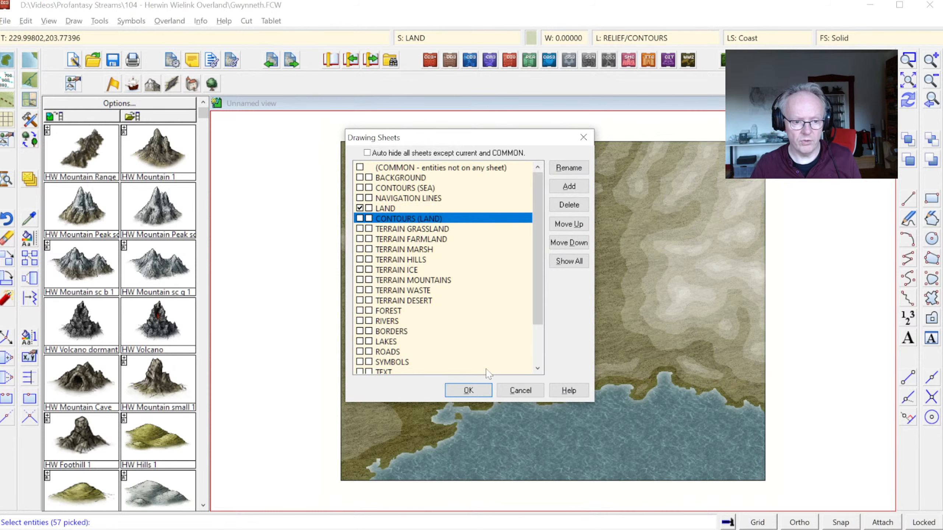
left_click(469, 390)
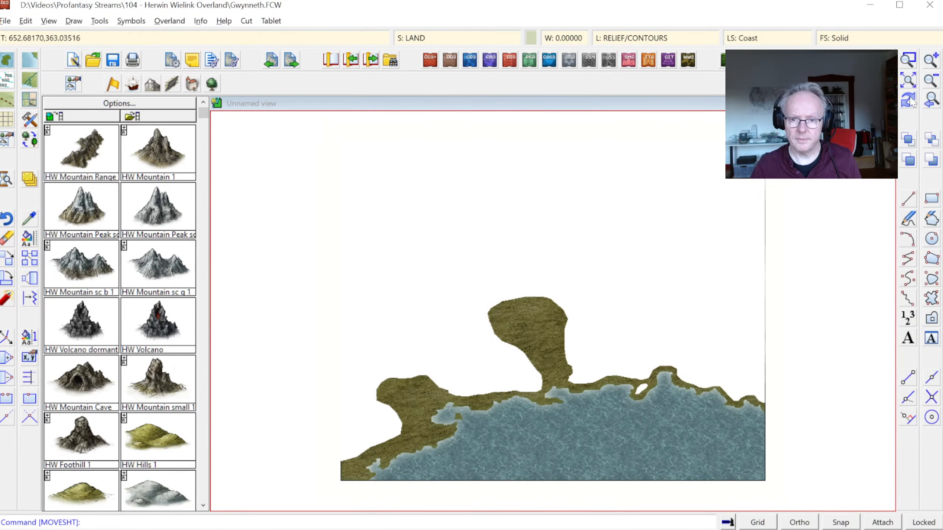
left_click(908, 100)
left_click(450, 59)
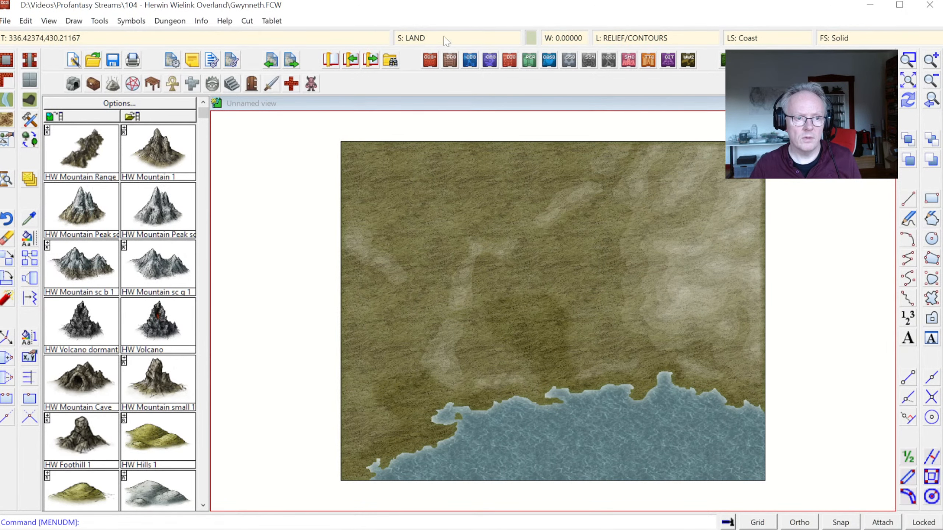
Step: Edit the CONTOURS (LAND) sheet's Edge Fade, Inner effect to an edge width of 1 with a reduced inner opacity, and redraw the map
left_click(447, 41)
left_click(435, 207)
double_click(519, 173)
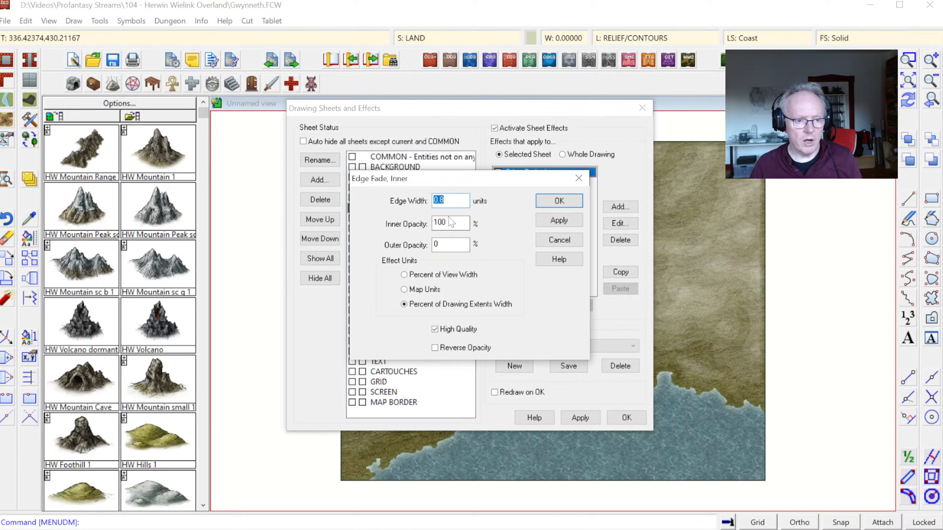
key("Tab")
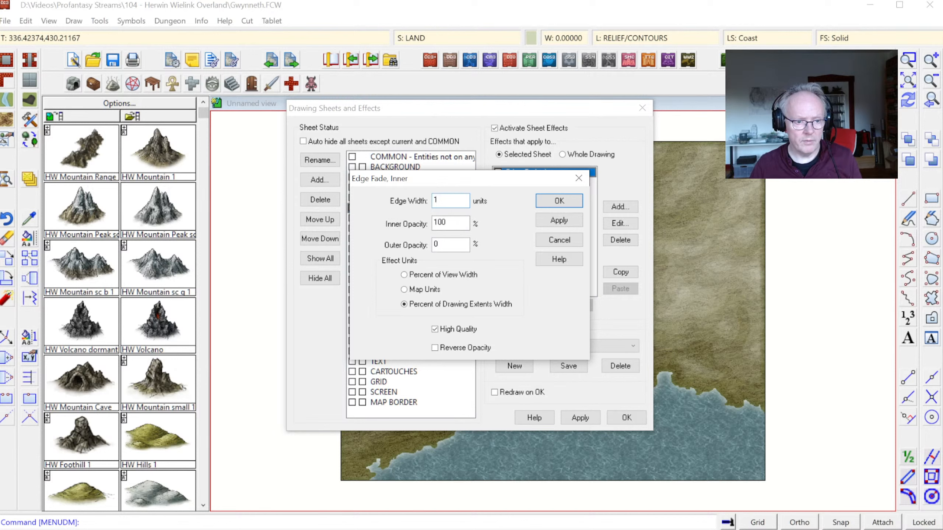
type("80")
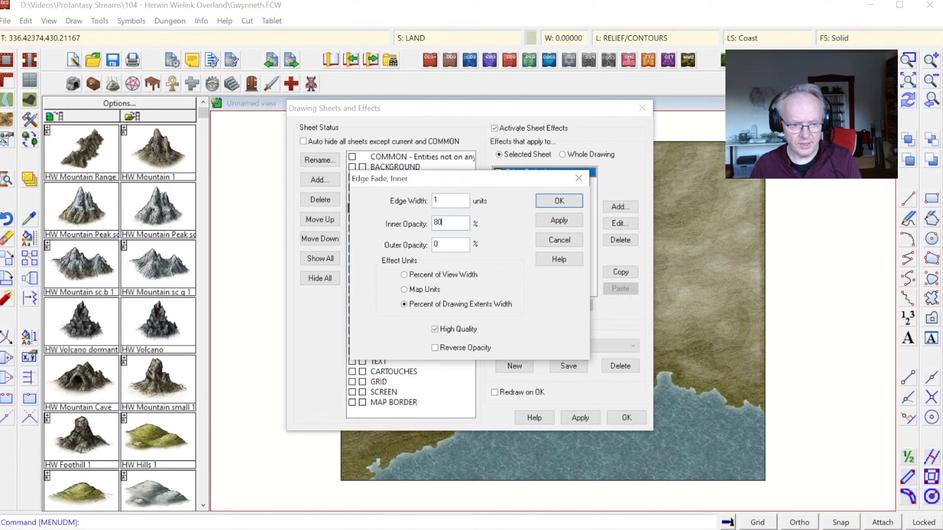
left_click(550, 202)
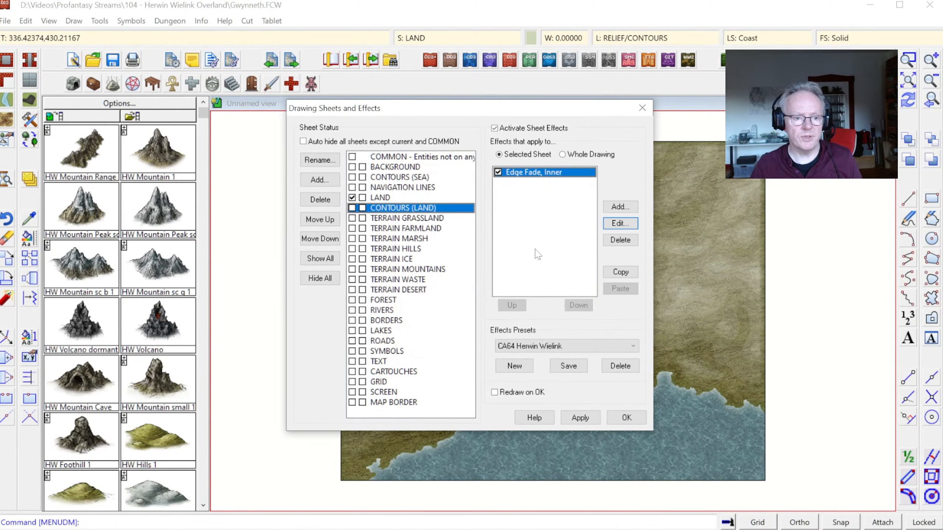
left_click(625, 418)
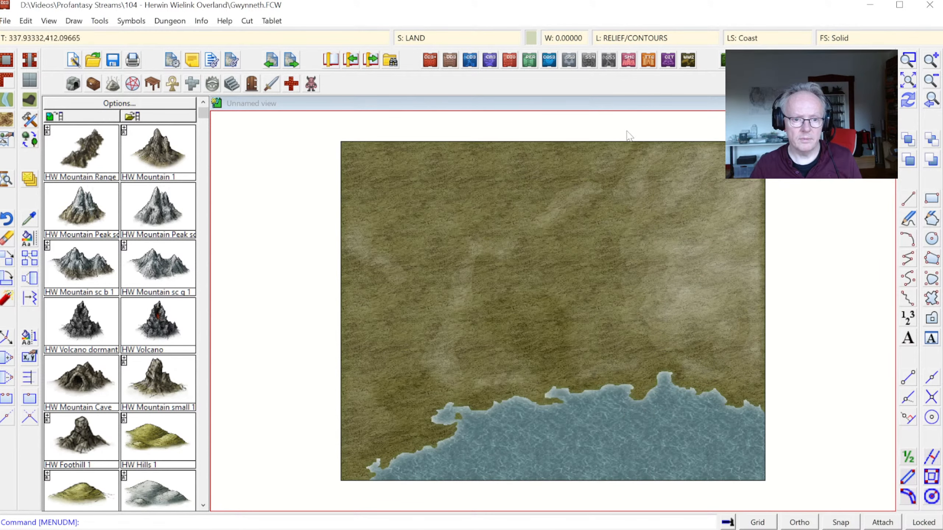
Step: List the properties of the pale land contour polygon in the eastern highlands to check its sheet and fill style
left_click(912, 60)
left_click(581, 274)
left_click(705, 346)
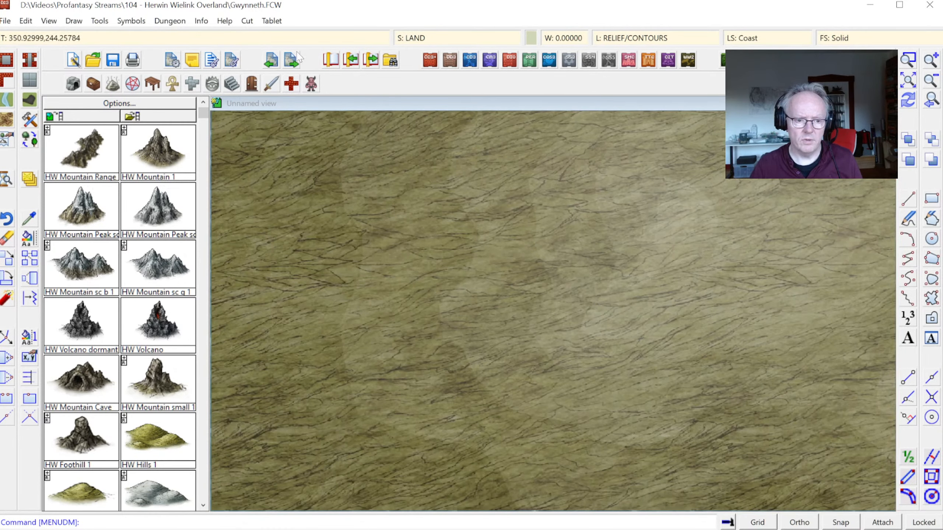
left_click(201, 20)
left_click(219, 36)
left_click(370, 159)
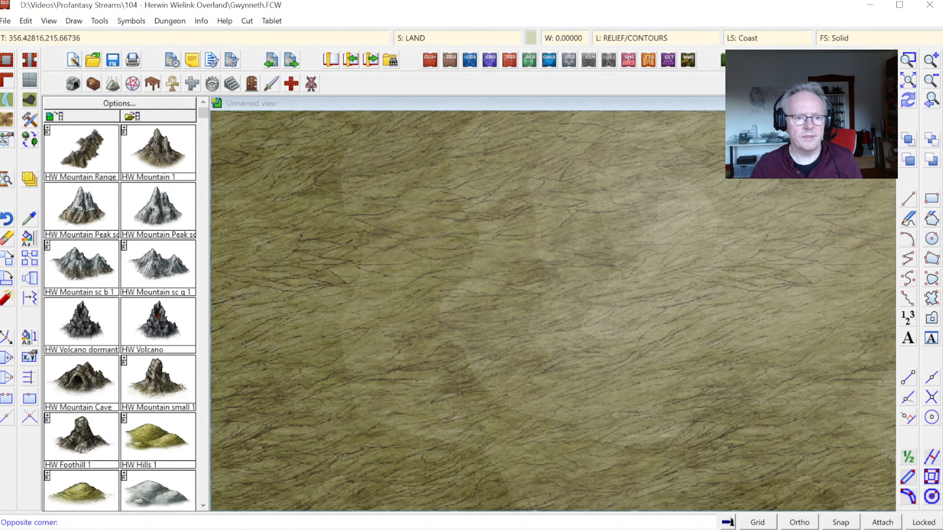
left_click(573, 290)
right_click(635, 238)
left_click(635, 240)
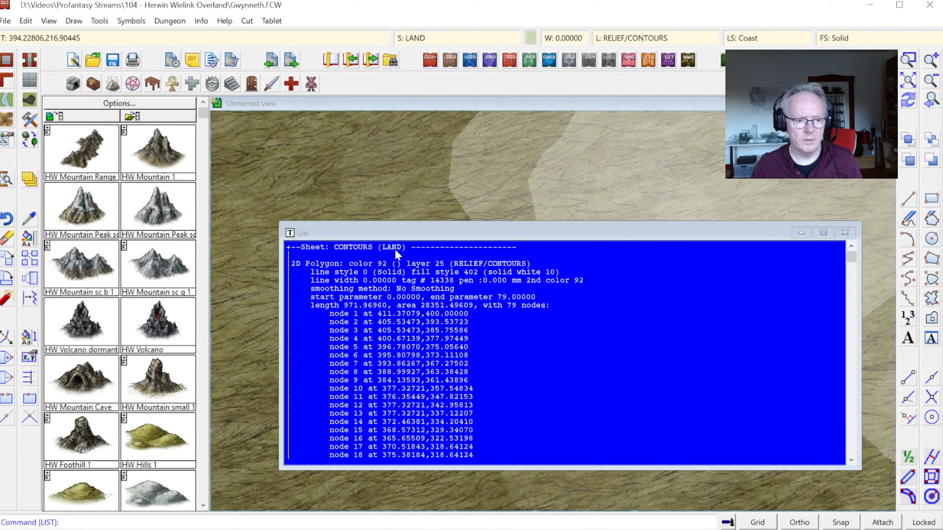
left_click(844, 232)
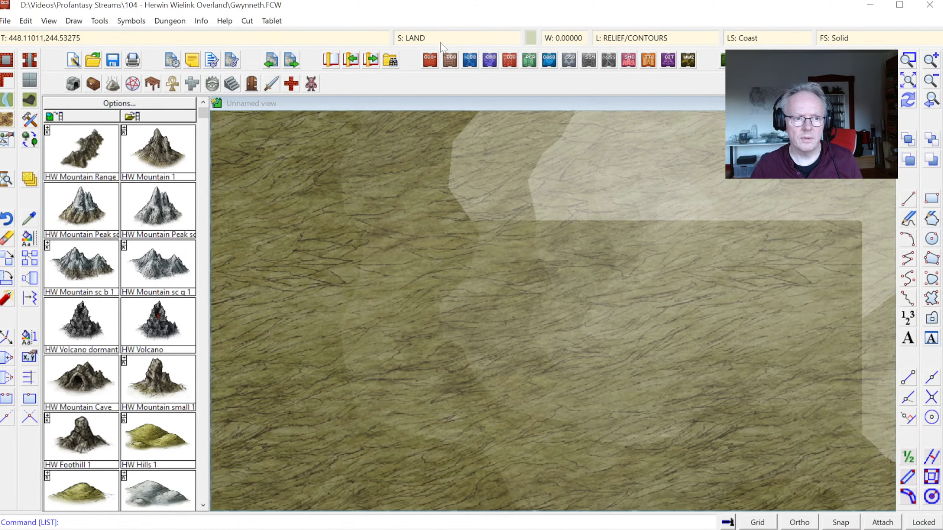
Step: Review the effects on the CONTOURS (LAND) sheet again, redraw, and examine the contours across the whole map
left_click(441, 41)
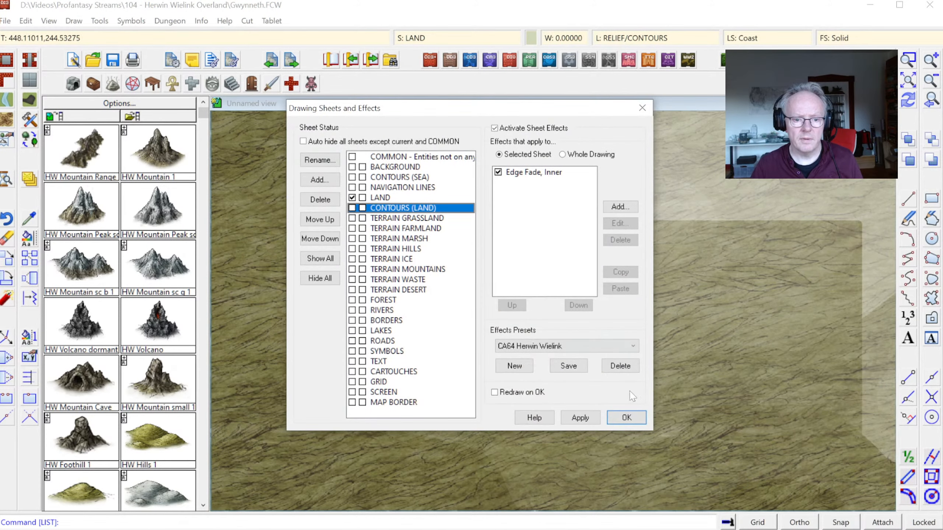
left_click(626, 417)
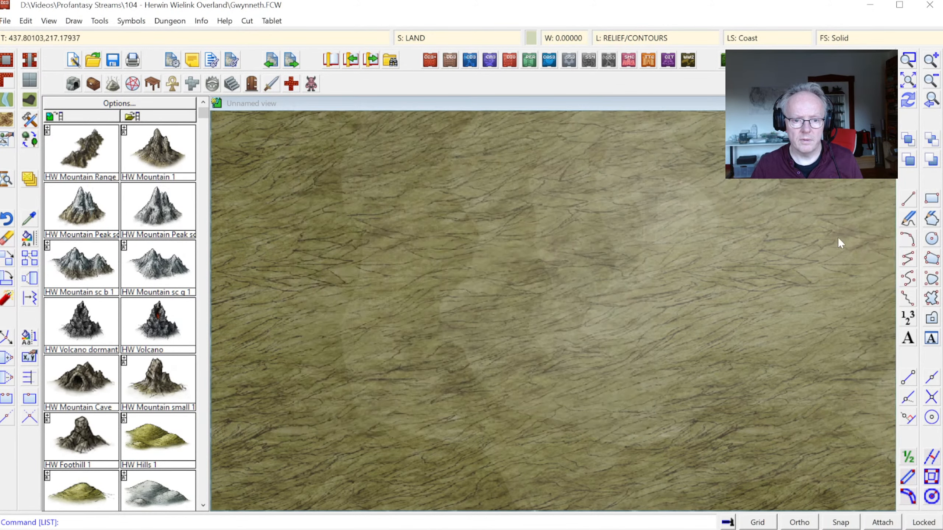
left_click(931, 100)
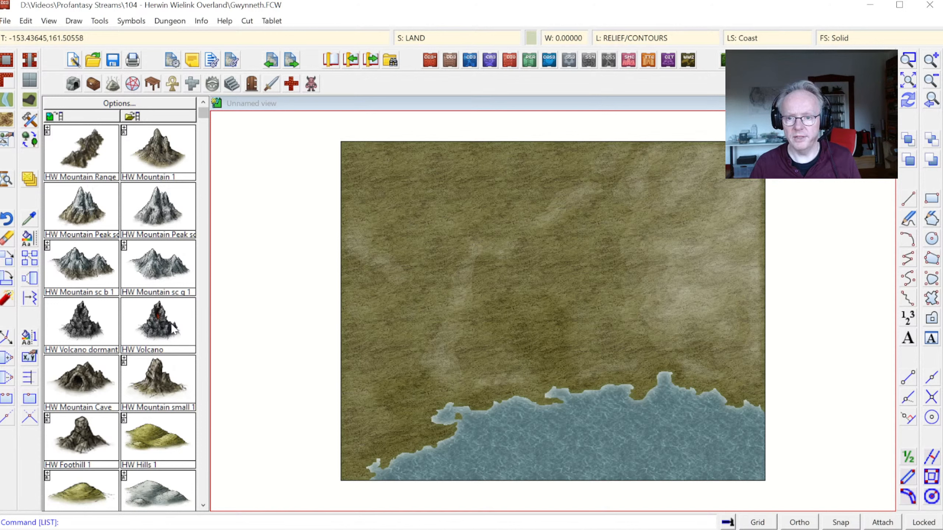
left_click(908, 61)
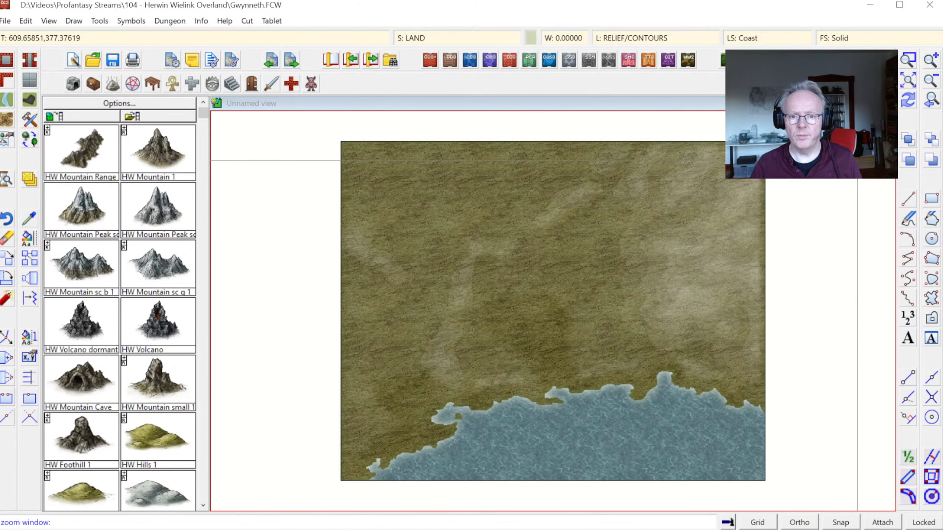
right_click(857, 161)
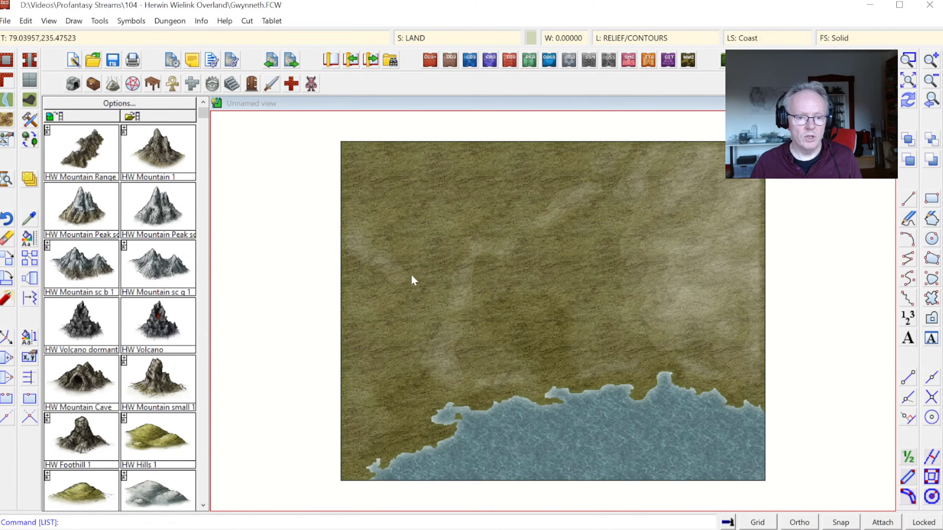
Step: Switch to the old gwynneth map and make CONTOURS (LAND) its current sheet
key("alt+Tab")
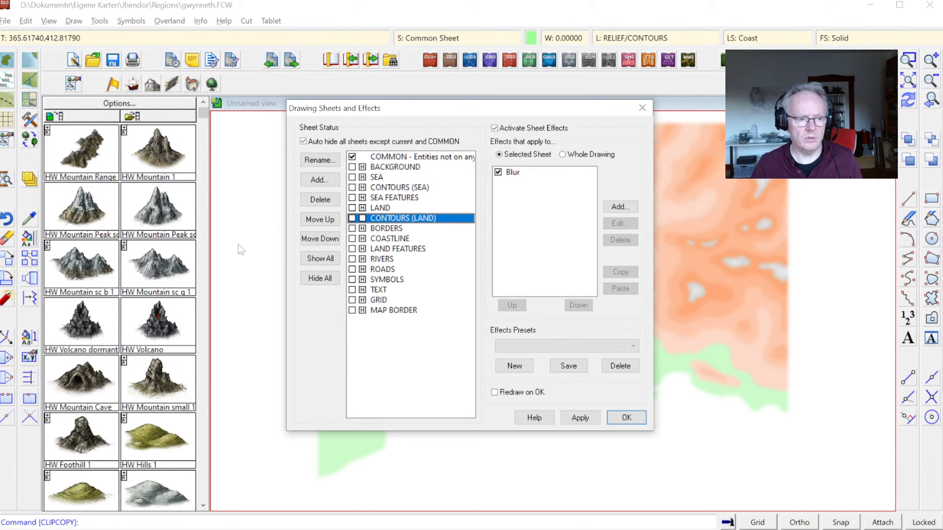
key("Escape")
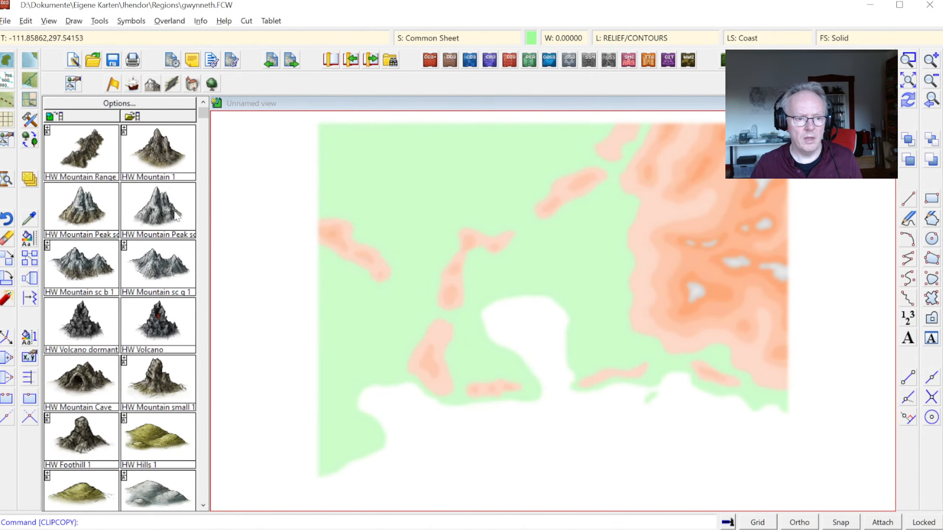
right_click(32, 181)
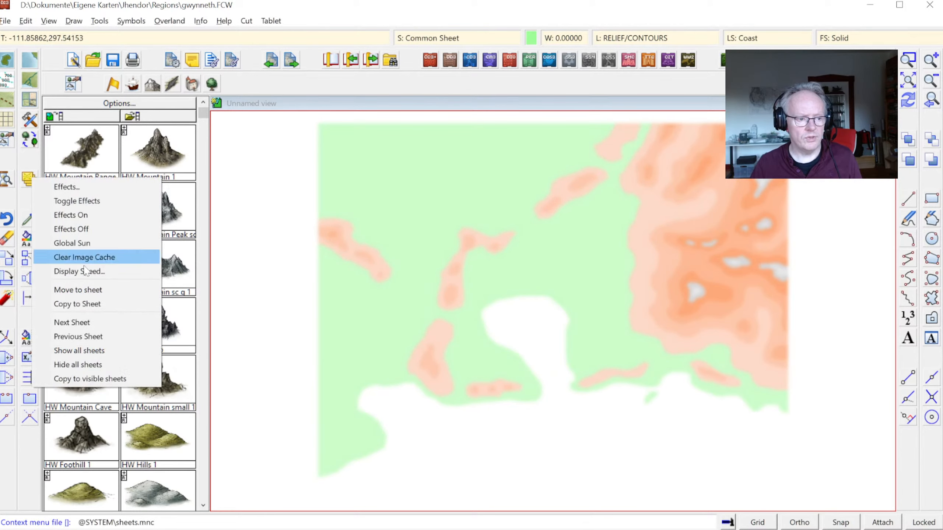
left_click(79, 324)
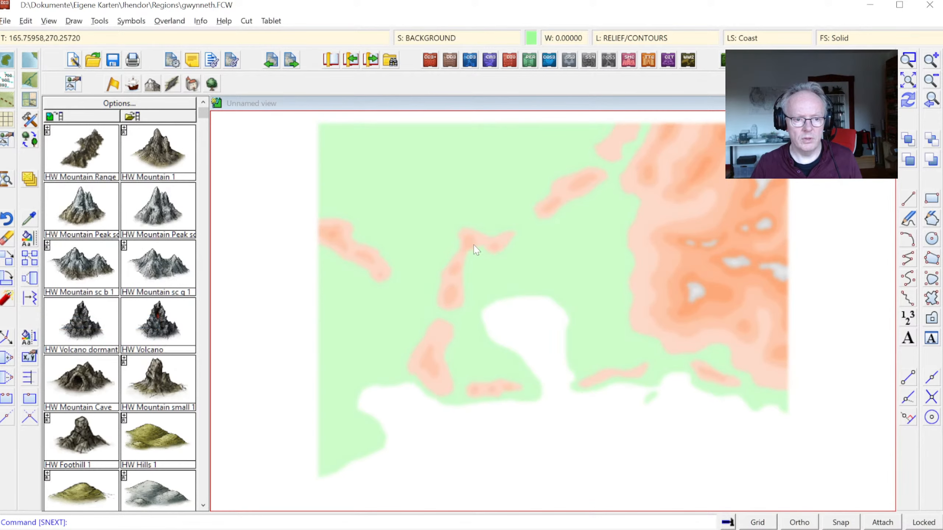
right_click(473, 247)
left_click(434, 35)
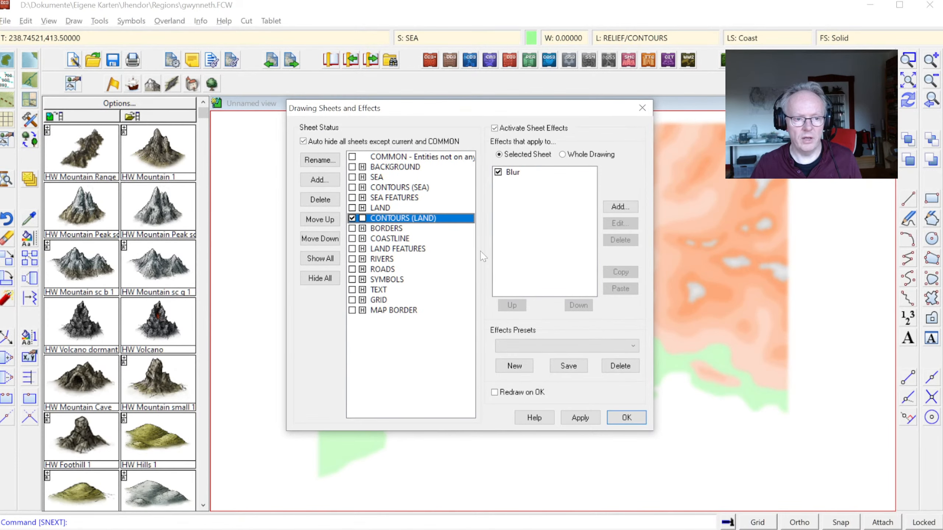
left_click(624, 417)
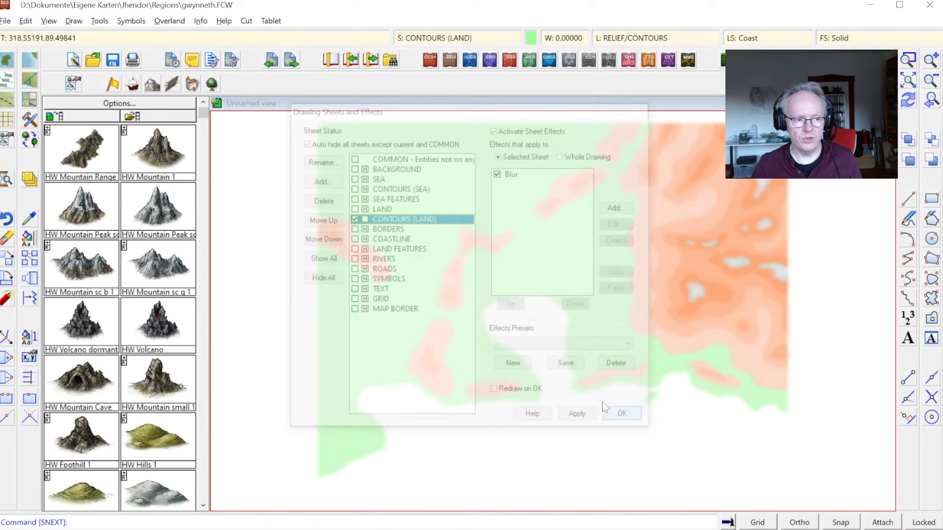
Step: Step through the following sheets one at a time until RIVERS is the current sheet
right_click(29, 182)
left_click(78, 315)
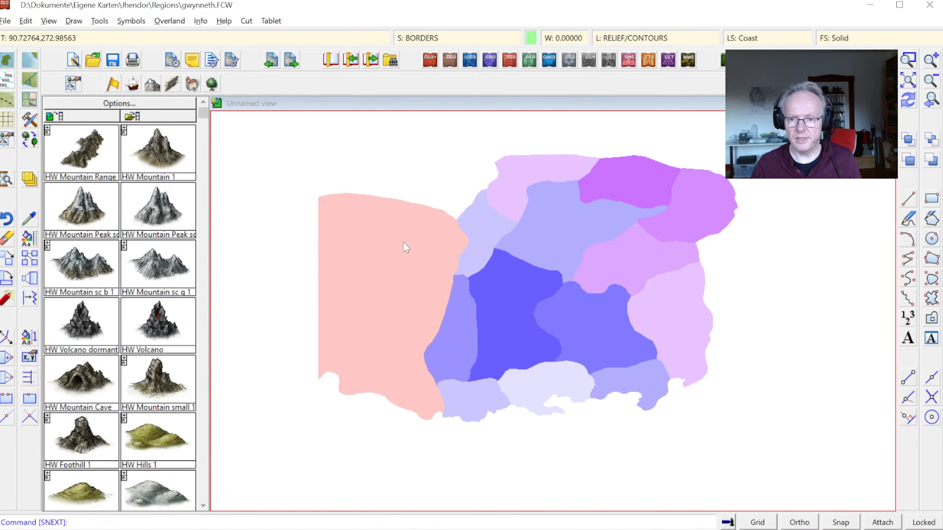
key("Return")
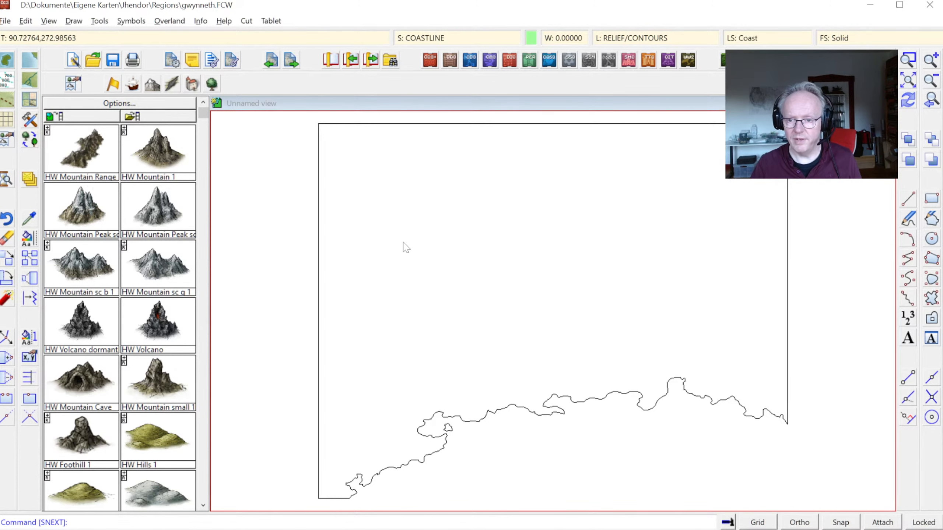
key("Return")
key("Return")
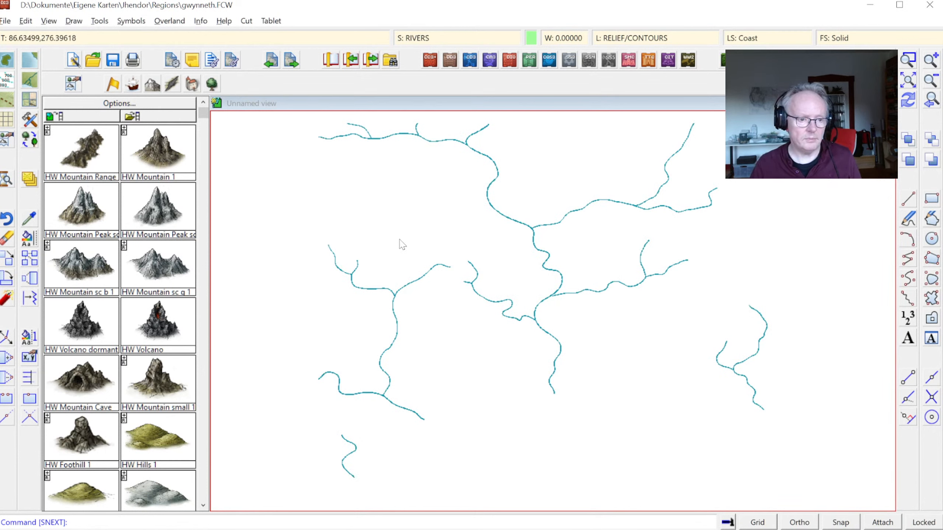
Step: Copy all the river lines to the clipboard with the clipboard origin at 0,0
right_click(426, 216)
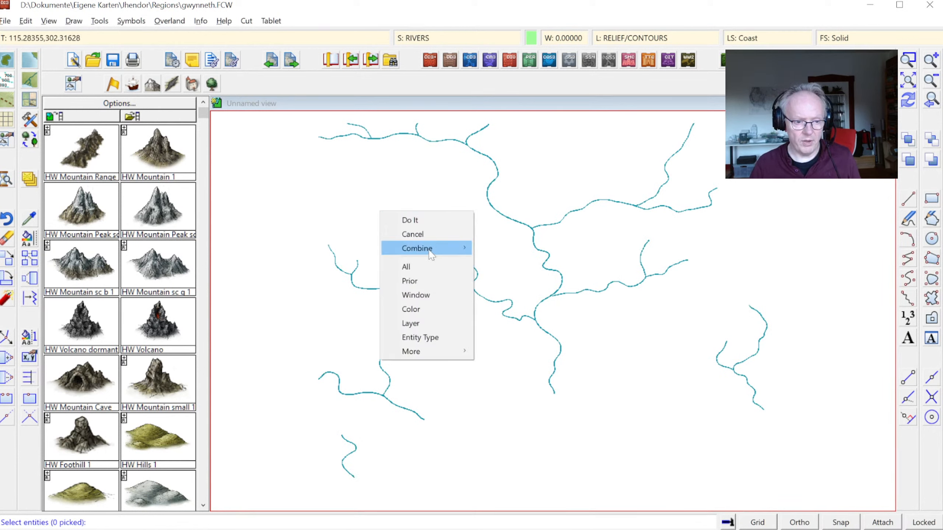
left_click(423, 266)
right_click(429, 222)
left_click(427, 227)
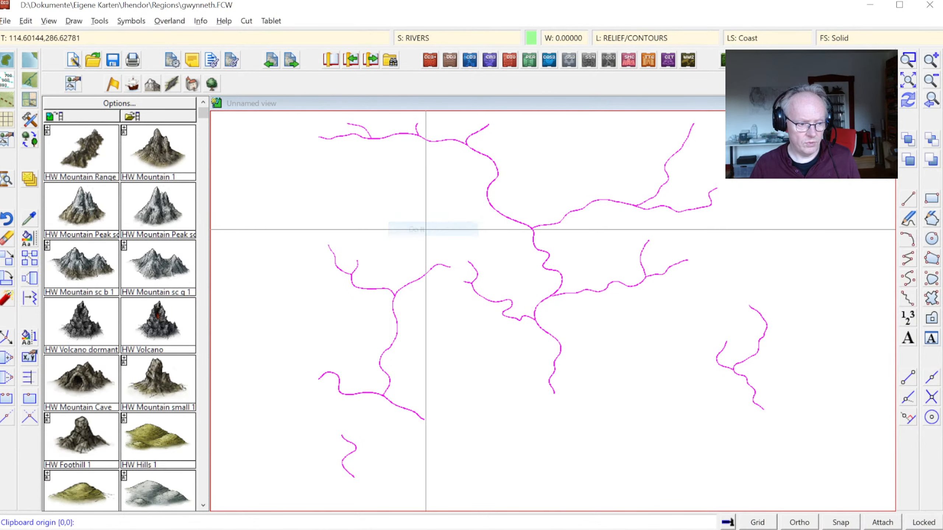
left_click(427, 232)
Step: Switch to the new Gwynneth map and paste the copied rivers once at 0,0
key("alt+Tab")
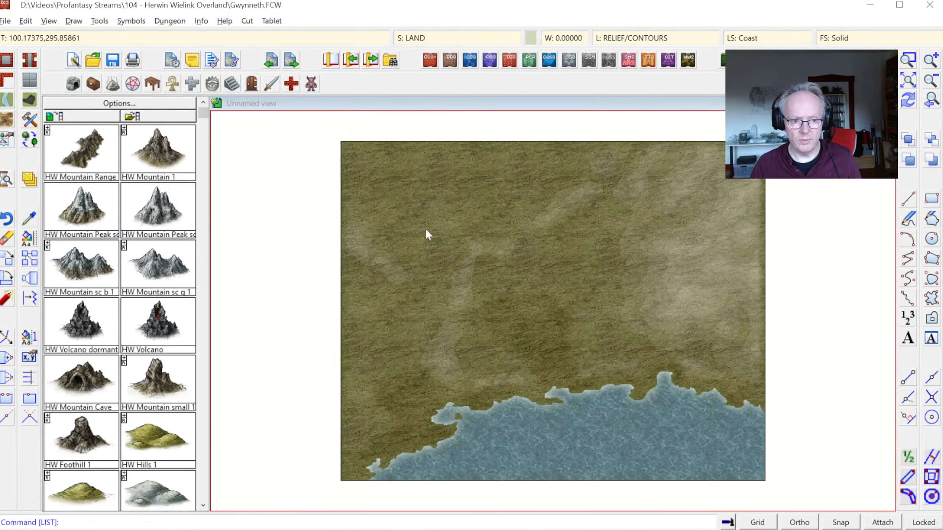
key("ctrl+v")
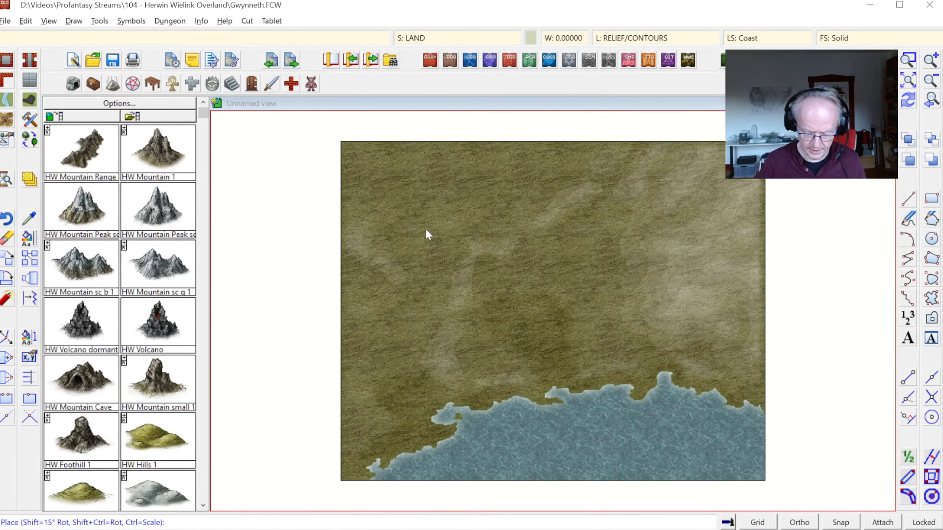
type("0,0")
key("Return")
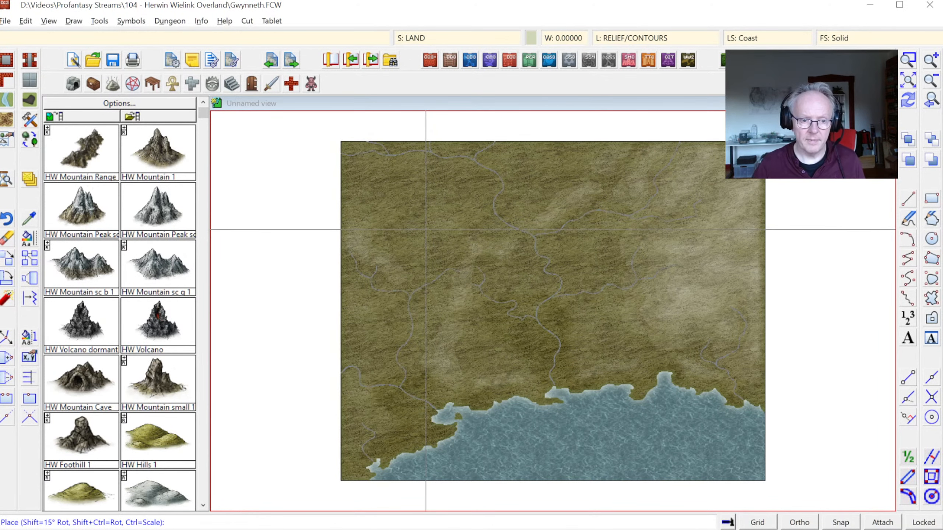
right_click(521, 181)
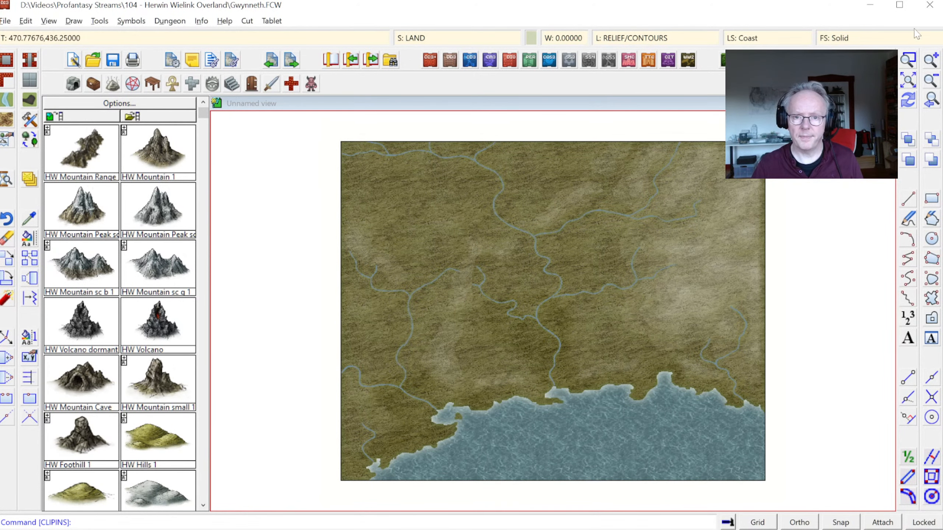
Step: Examine the pasted rivers up close, especially where the central river's mouth meets the southern coast
left_click(908, 59)
left_click(469, 295)
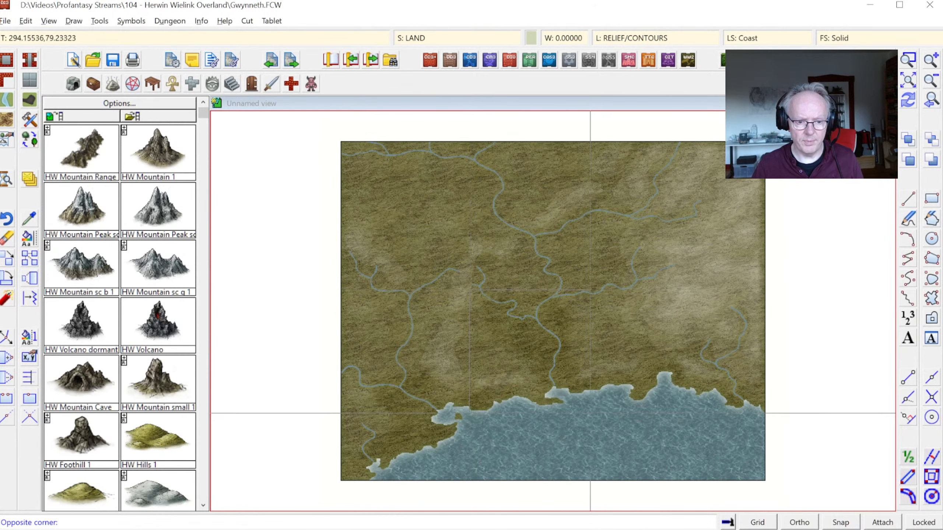
left_click(590, 413)
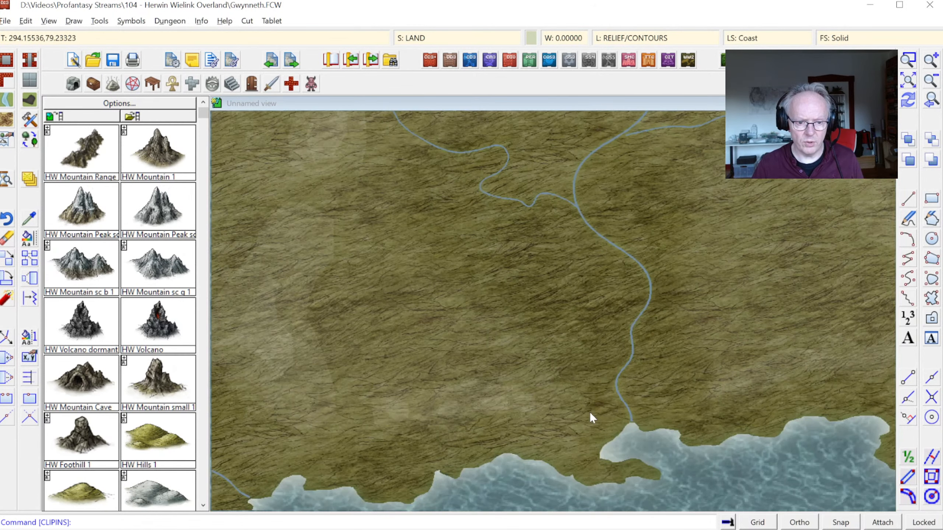
left_click(932, 103)
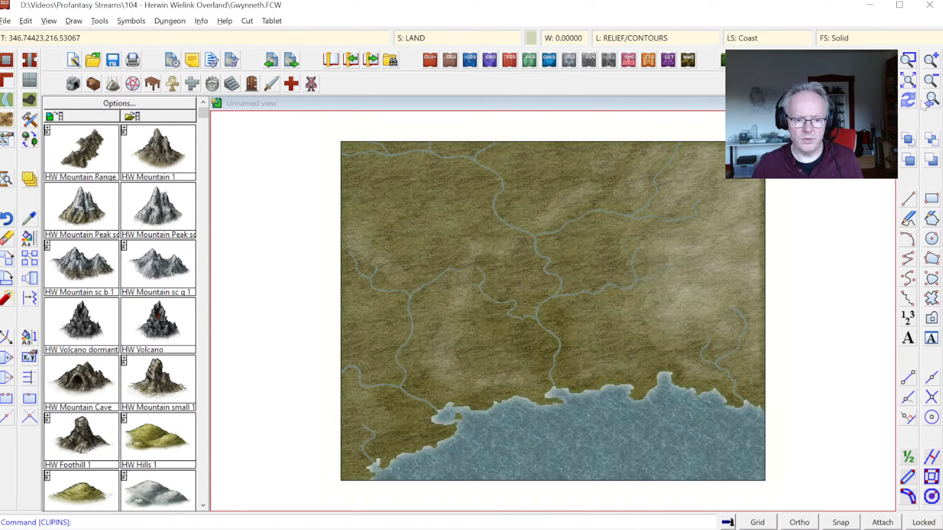
left_click(908, 63)
left_click(536, 348)
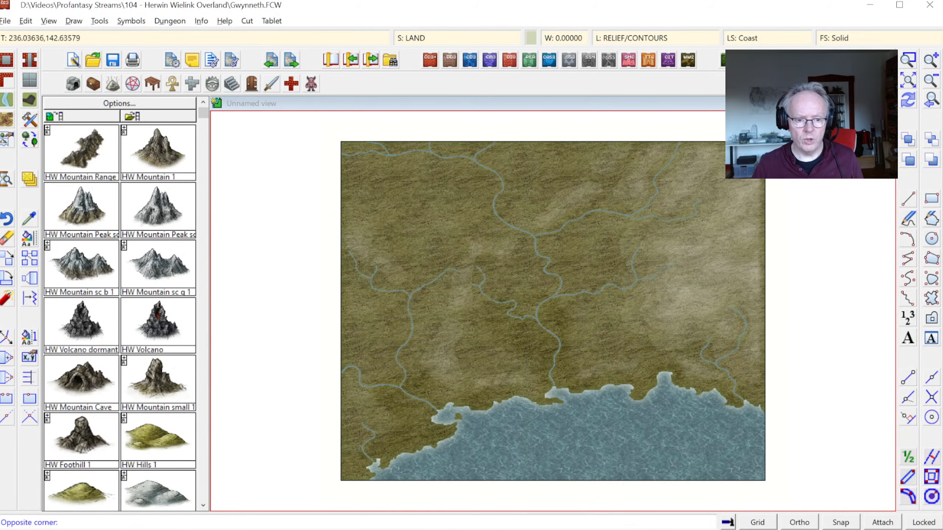
left_click(588, 406)
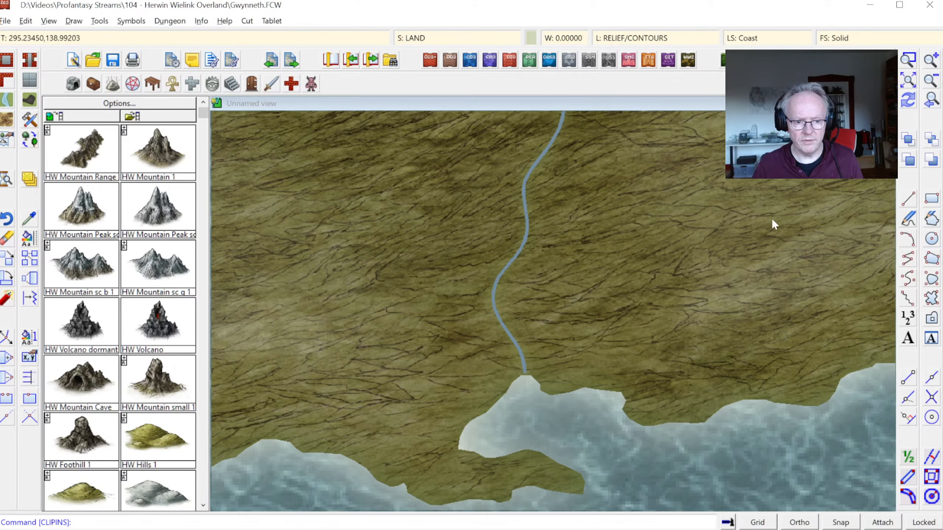
left_click(931, 100)
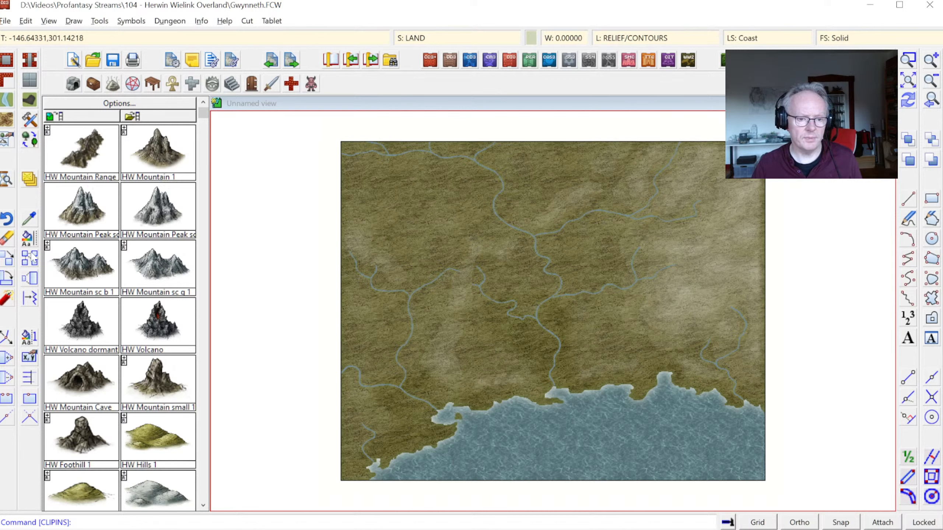
Step: Restyle all entities on the WATER/RIVERS layer to match the River, Cutout Default drawing tool
left_click(30, 244)
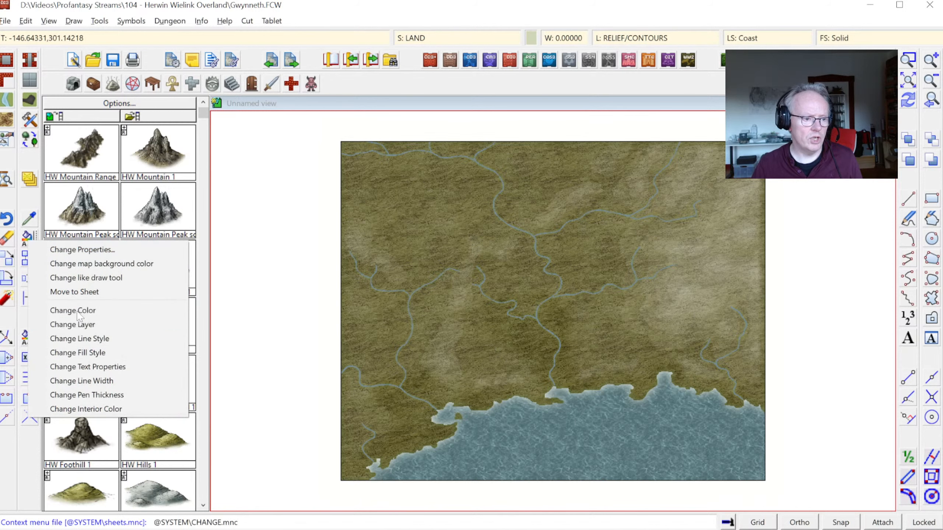
left_click(119, 279)
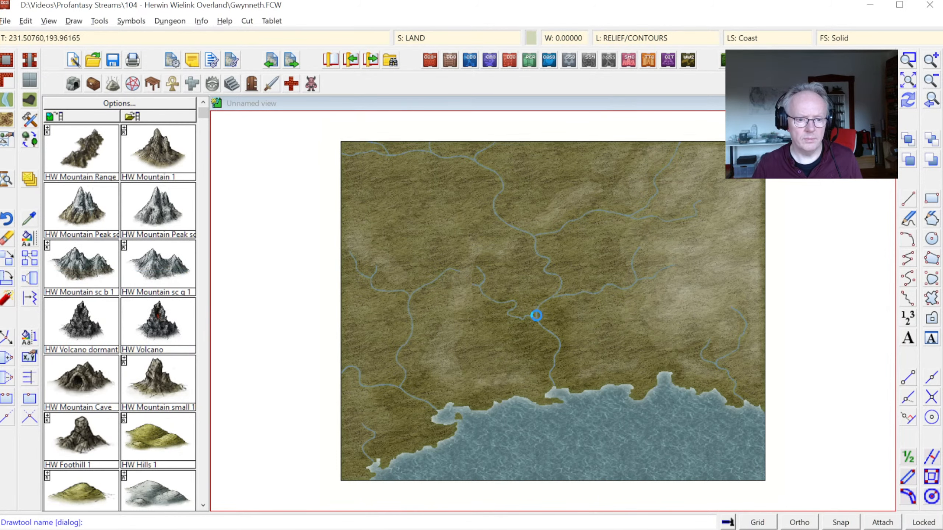
left_click_drag(635, 174, 634, 211)
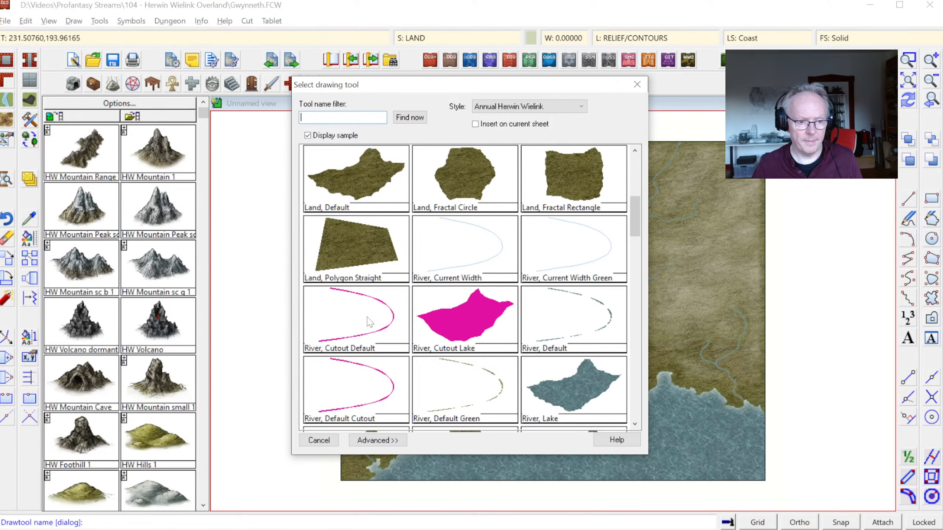
double_click(370, 321)
right_click(434, 298)
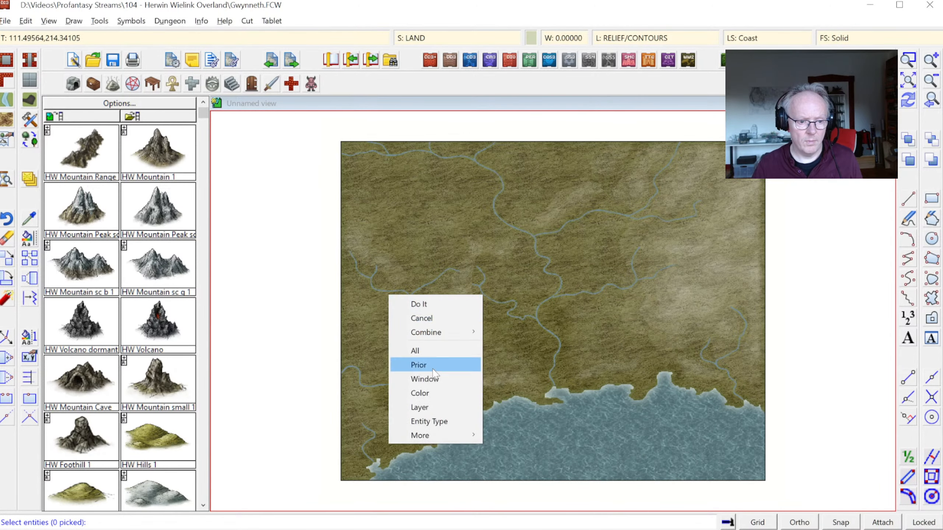
left_click(432, 407)
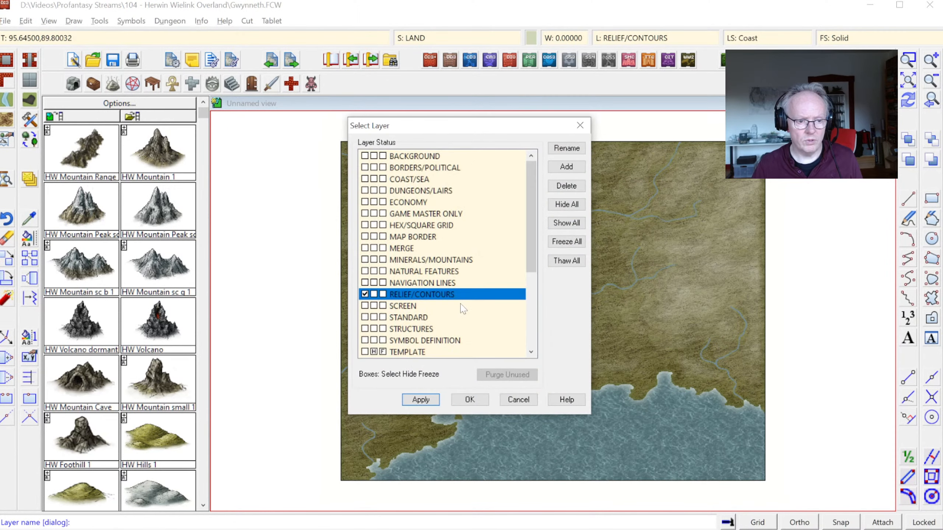
scroll(463, 308, "down", 4)
left_click(423, 354)
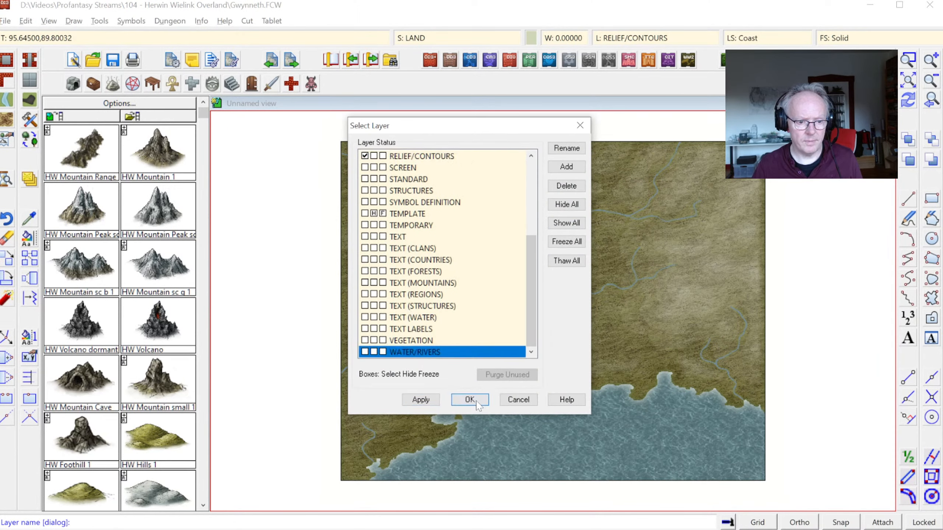
left_click(469, 399)
right_click(479, 324)
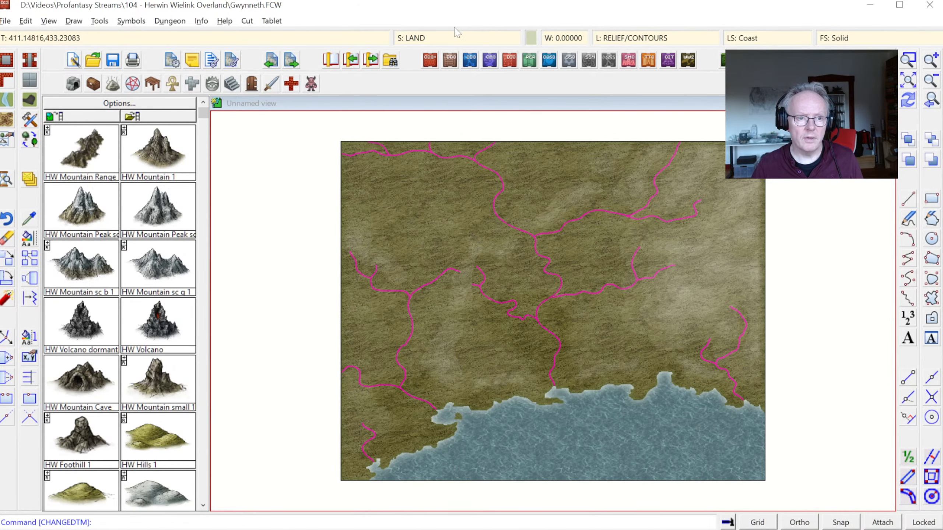
Step: Adopt the properties of one of the magenta central rivers as the current drawing properties
left_click(448, 41)
key("Escape")
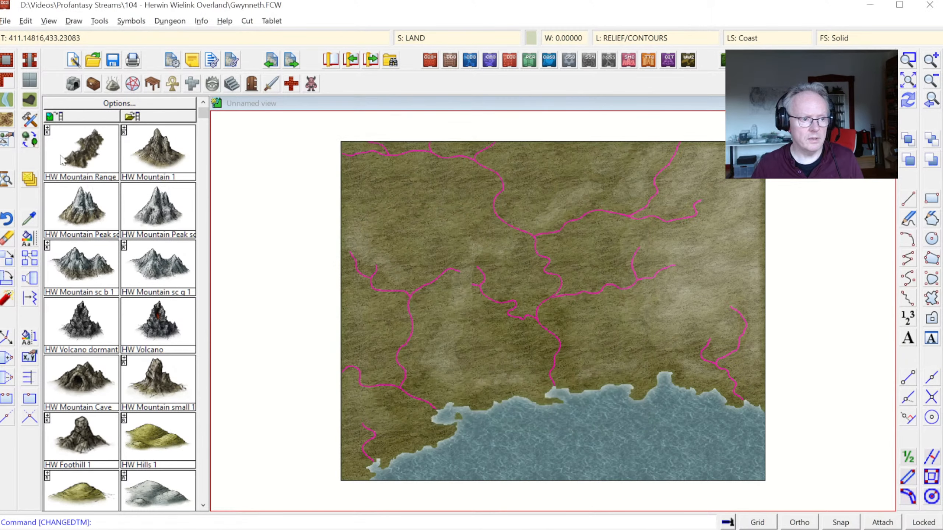
left_click(32, 221)
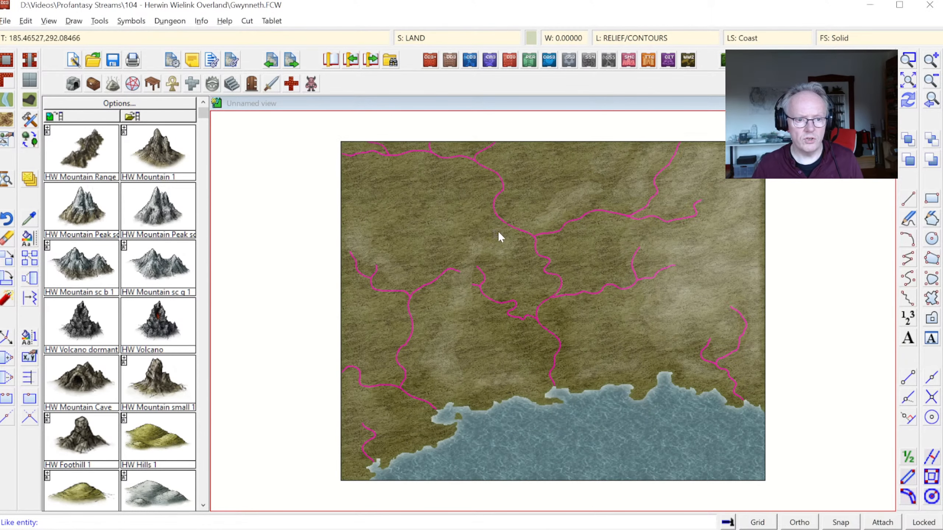
left_click(546, 270)
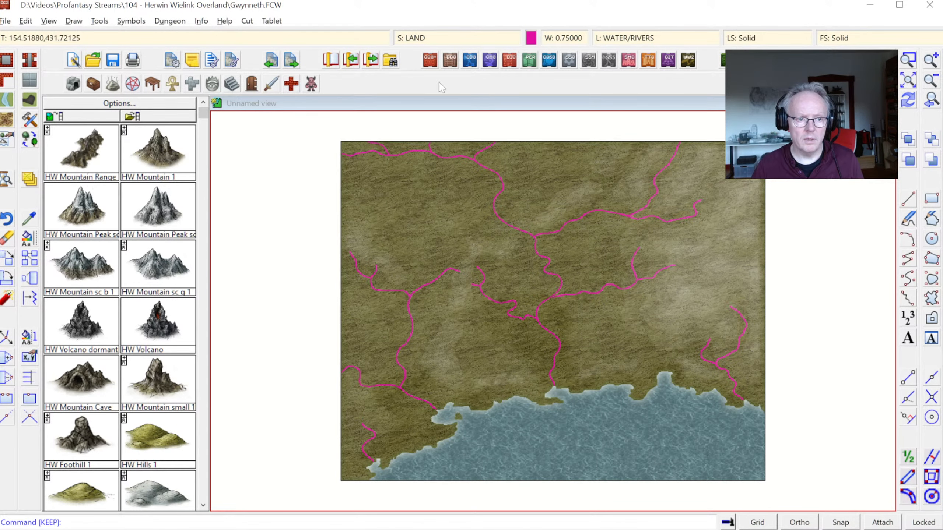
Step: Add a Color Key effect to the LAND sheet and move it above both Glow effects
left_click(412, 41)
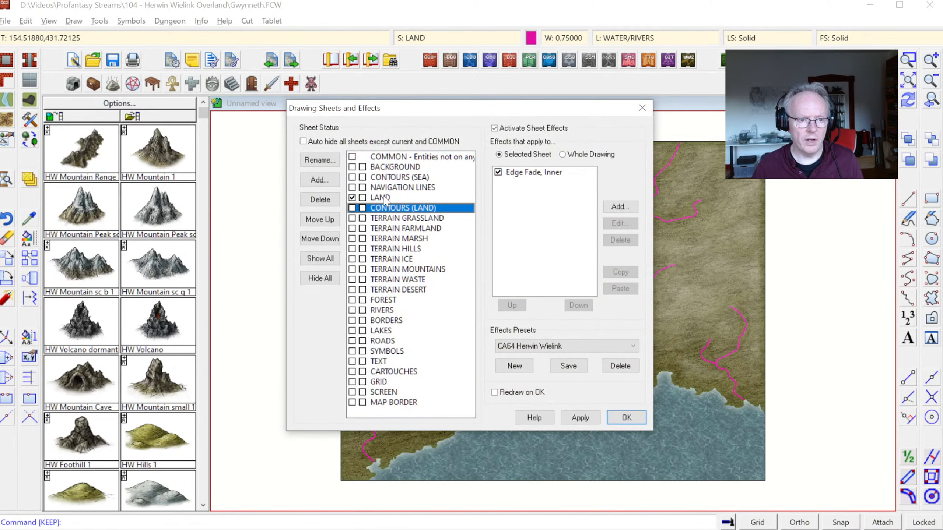
left_click(627, 209)
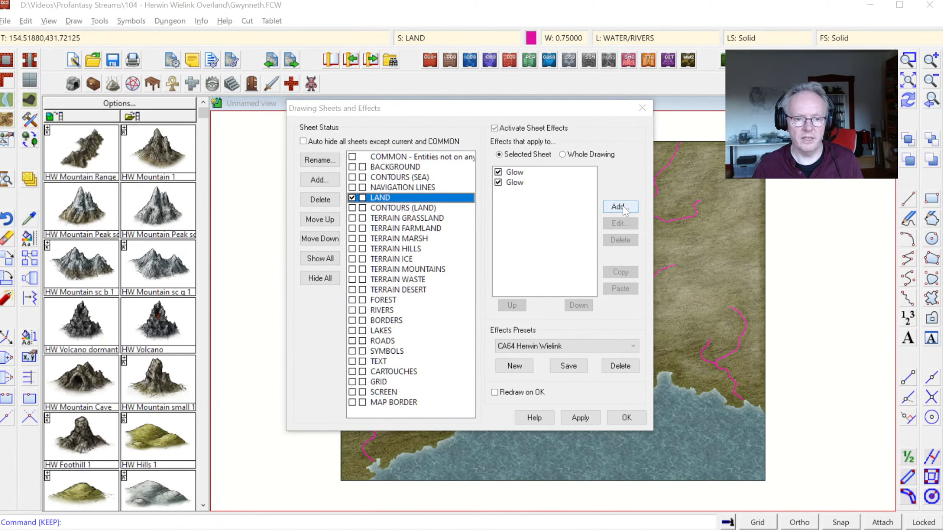
double_click(426, 189)
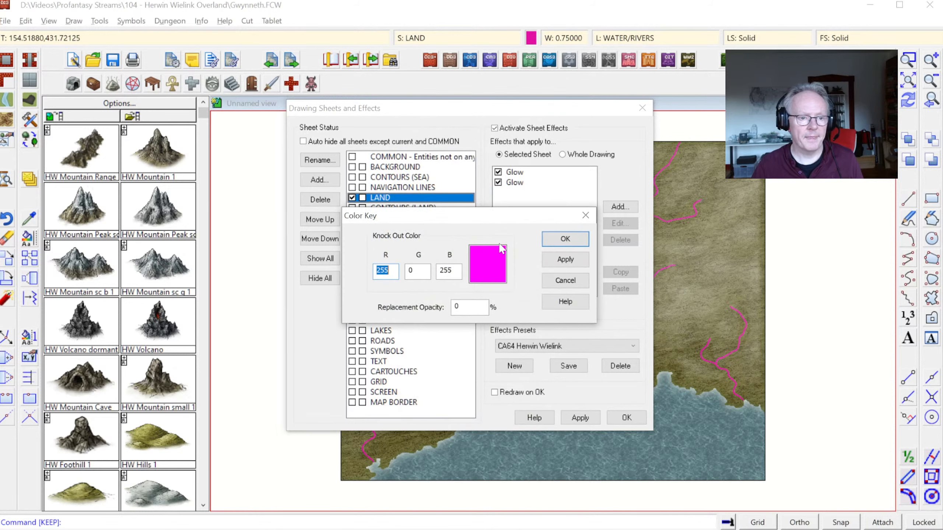
left_click(576, 246)
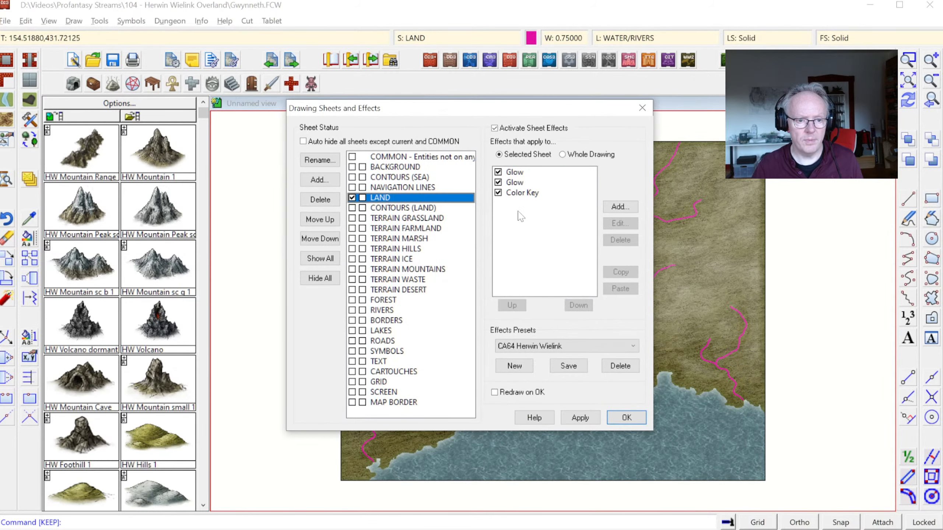
left_click(512, 304)
left_click(512, 305)
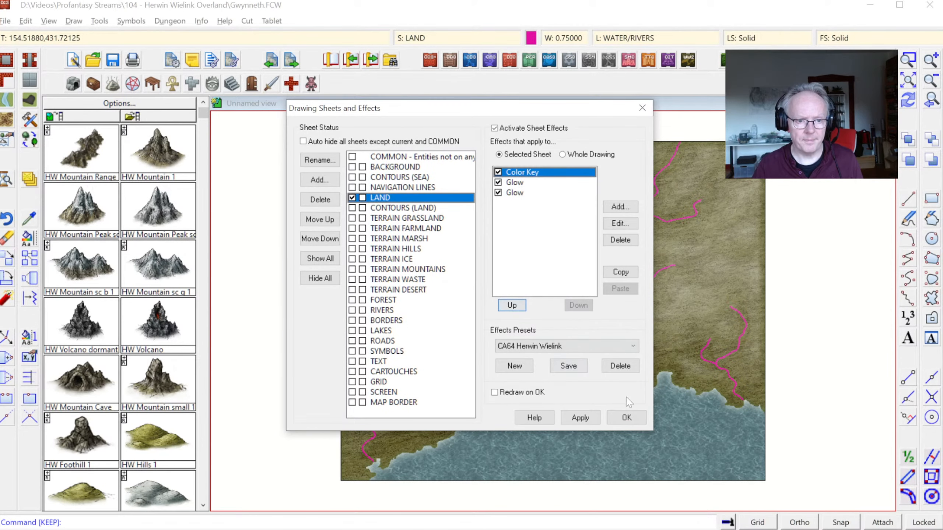
left_click(625, 418)
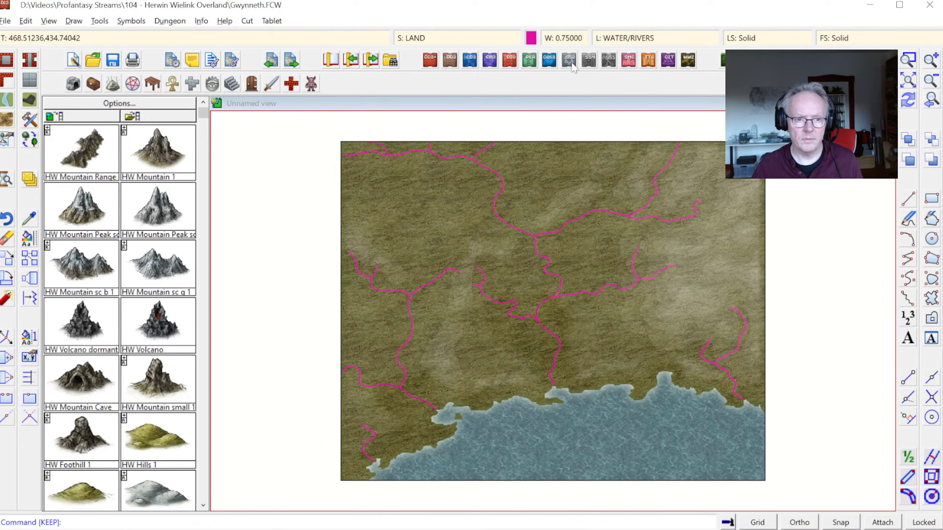
Step: Check the rivers' colour number and set the LAND sheet's Color Key knock-out colour to the matching palette colour 198
left_click(531, 38)
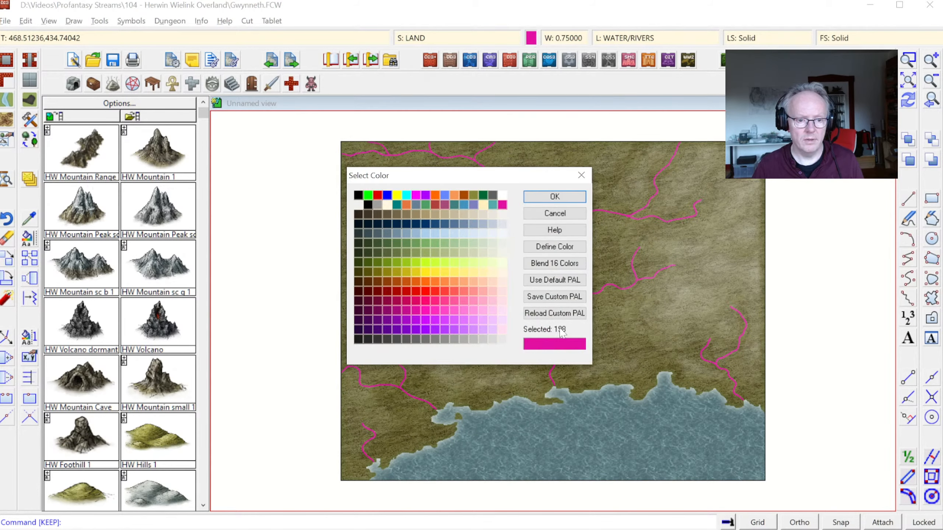
left_click(555, 196)
left_click(444, 38)
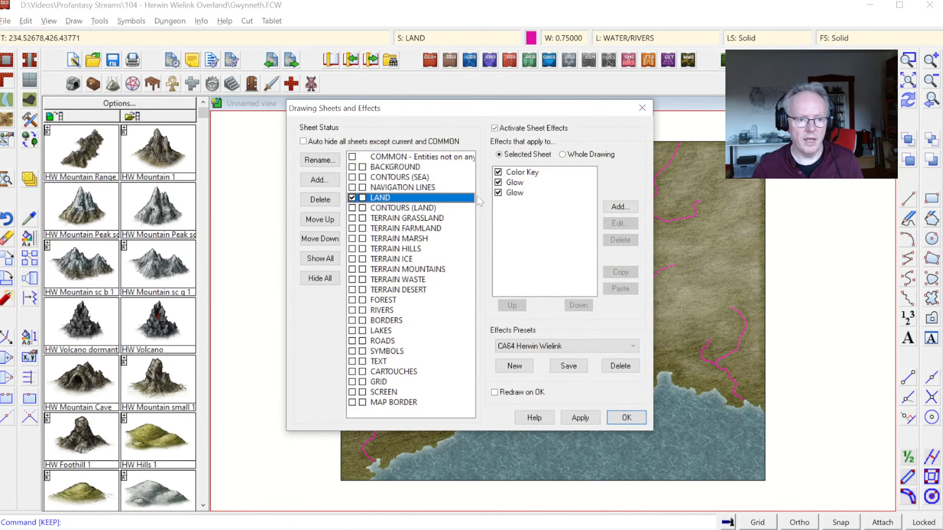
left_click(522, 172)
left_click(620, 223)
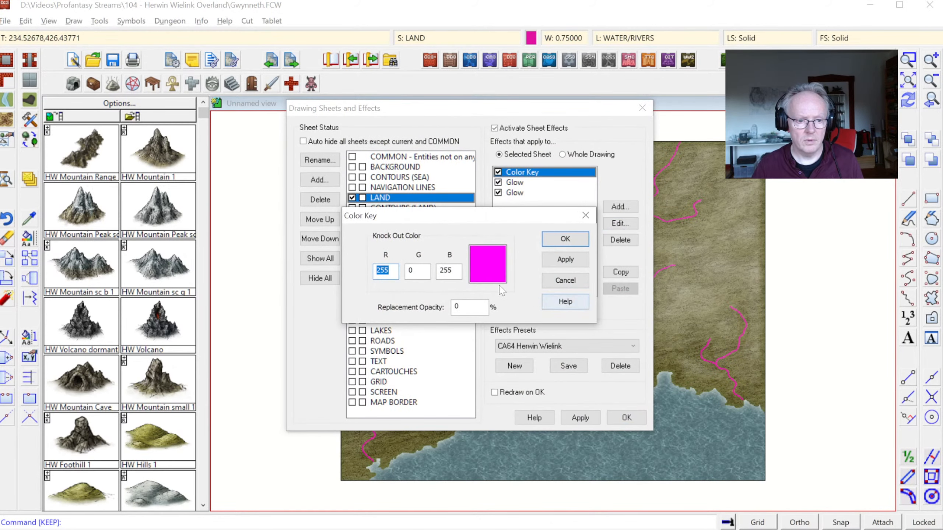
left_click(496, 279)
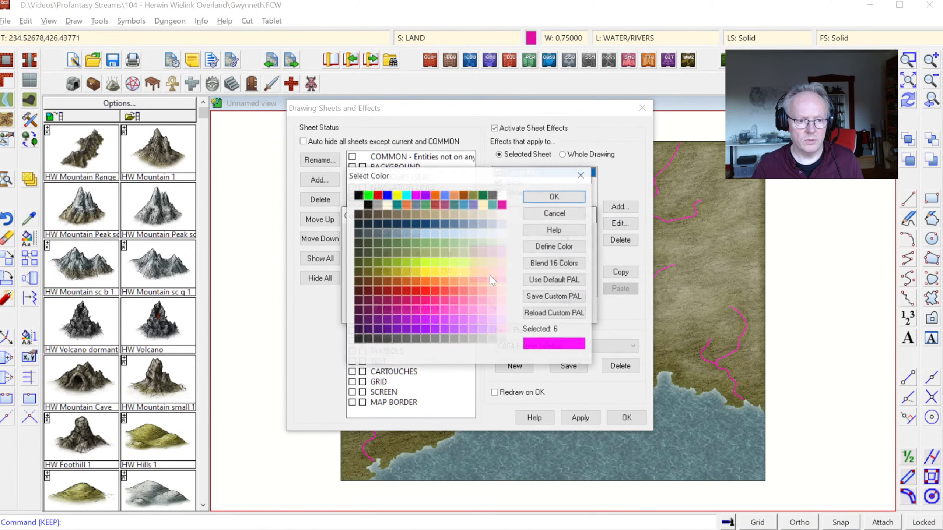
left_click(409, 311)
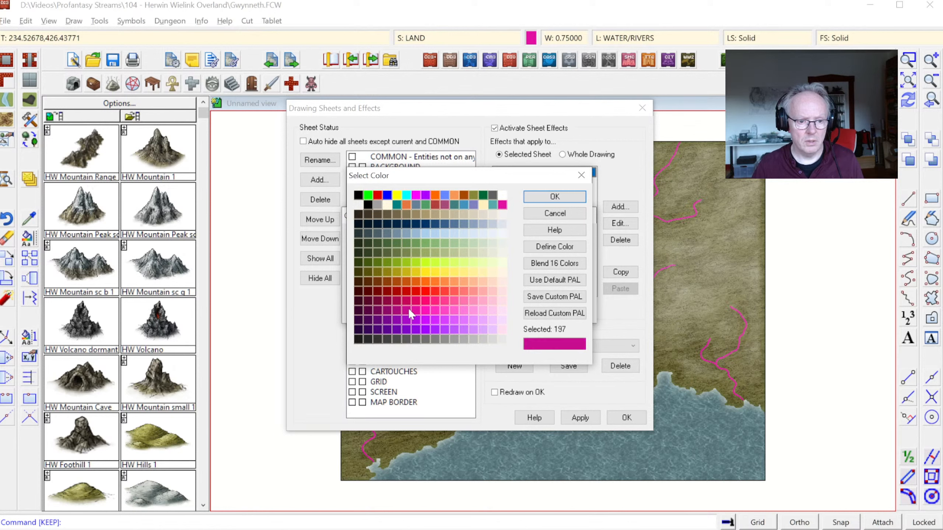
left_click(554, 196)
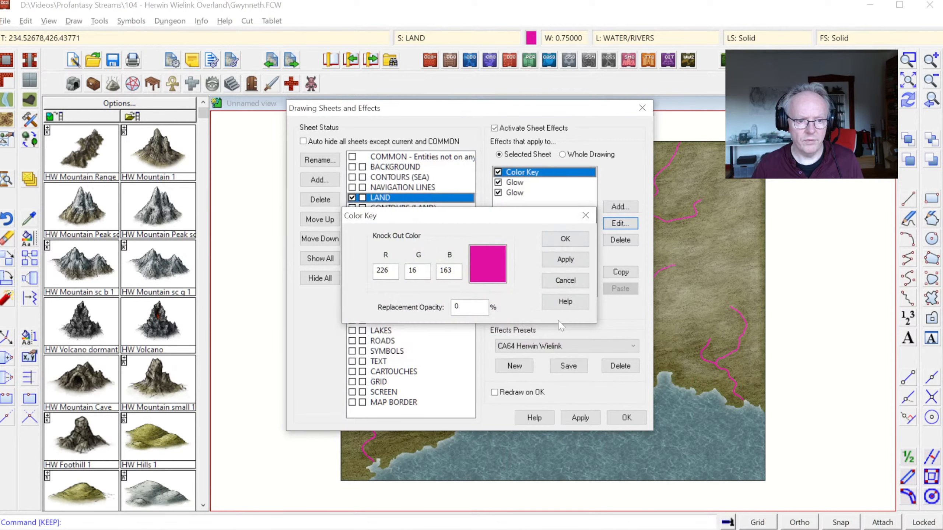
left_click(565, 239)
left_click(625, 418)
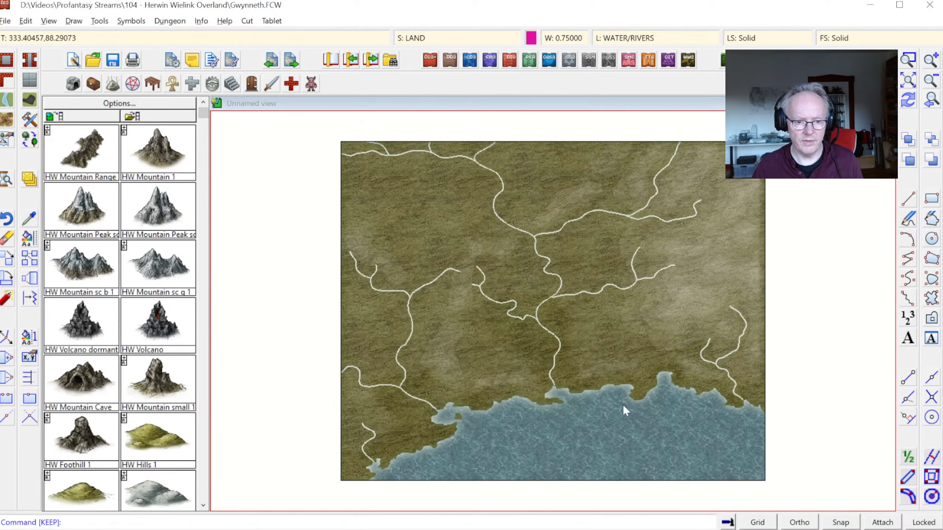
Step: Examine the cut-out central river up close where it reaches the southern coast
left_click(905, 58)
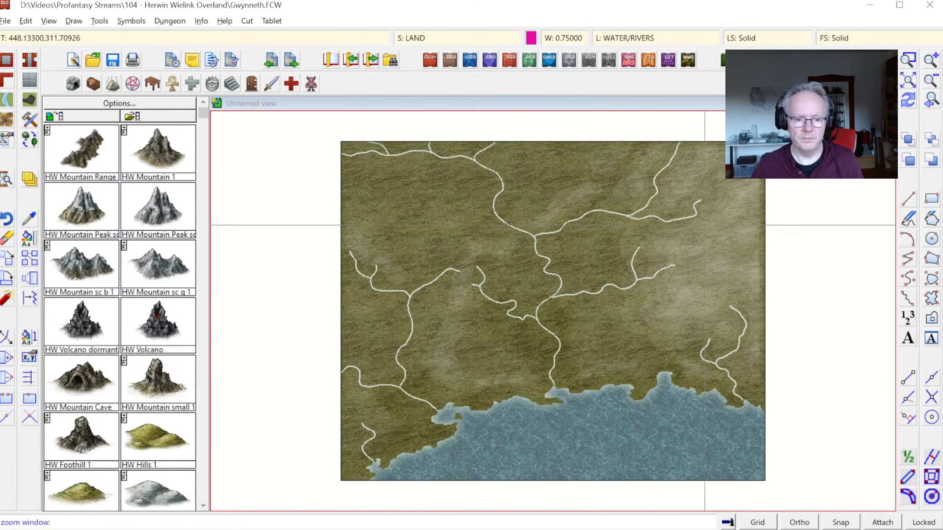
left_click(505, 336)
left_click(605, 420)
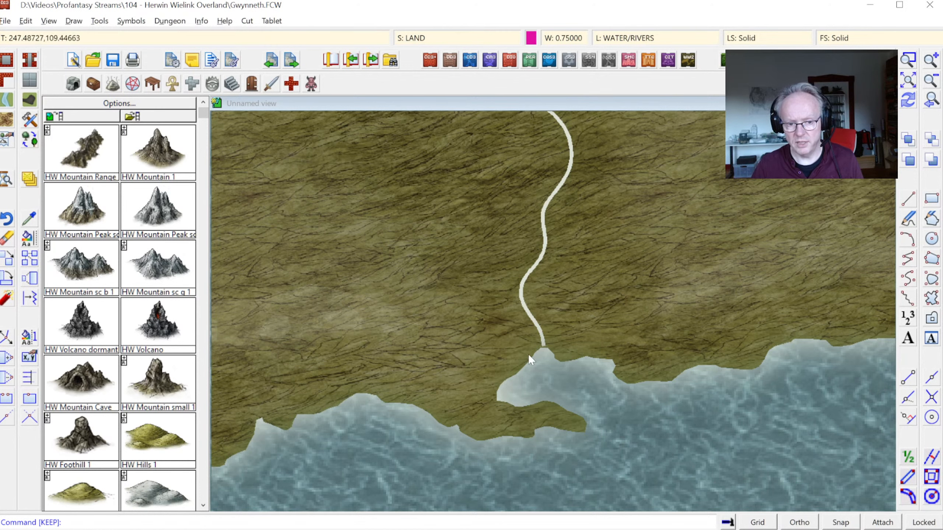
left_click(929, 102)
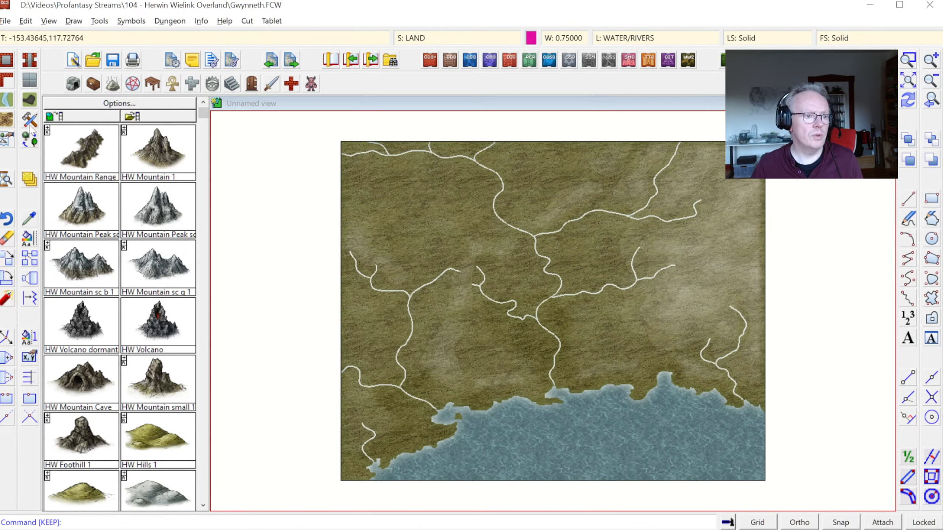
Step: Restyle all entities on the WATER/RIVERS layer to match the River, Default drawing tool
right_click(29, 242)
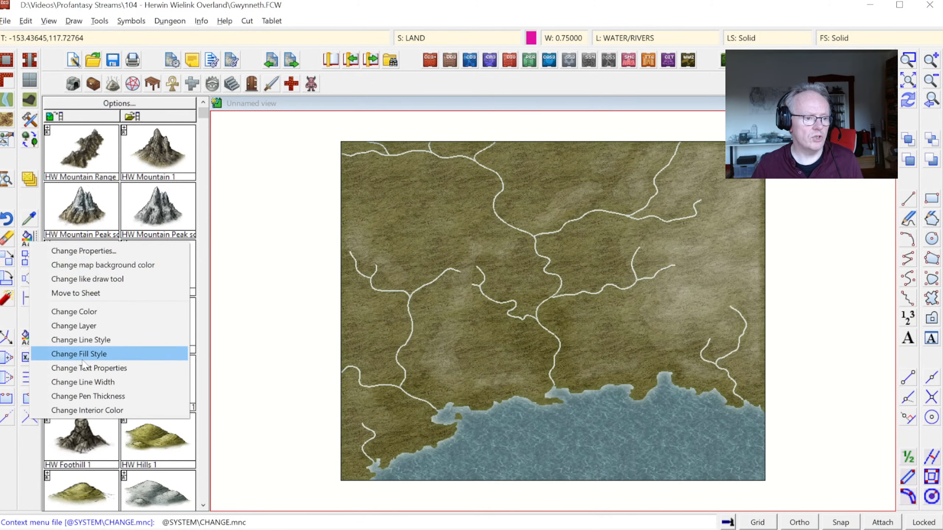
left_click(82, 279)
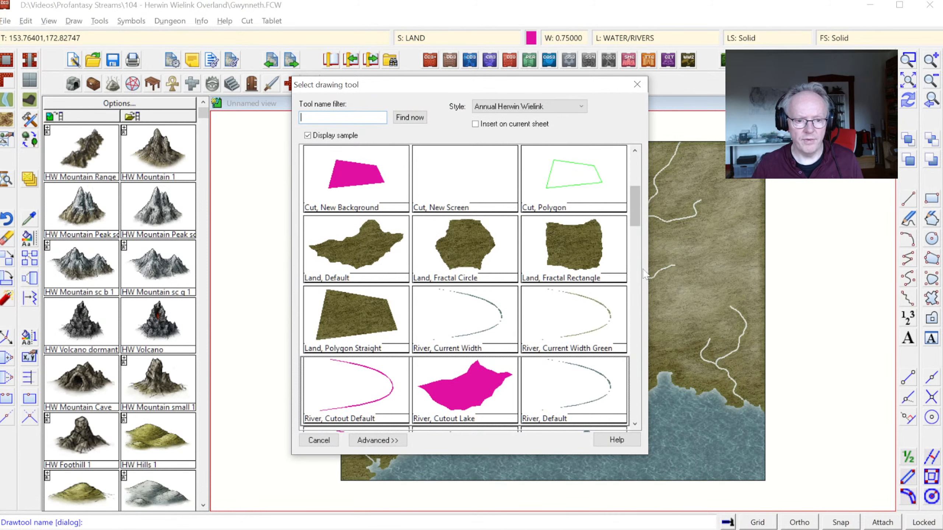
scroll(635, 194, "down", 1)
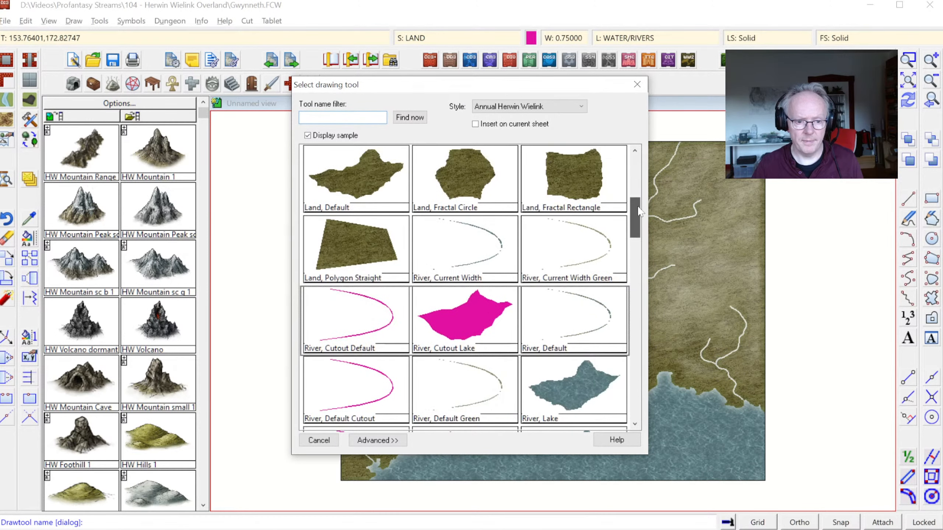
left_click(579, 318)
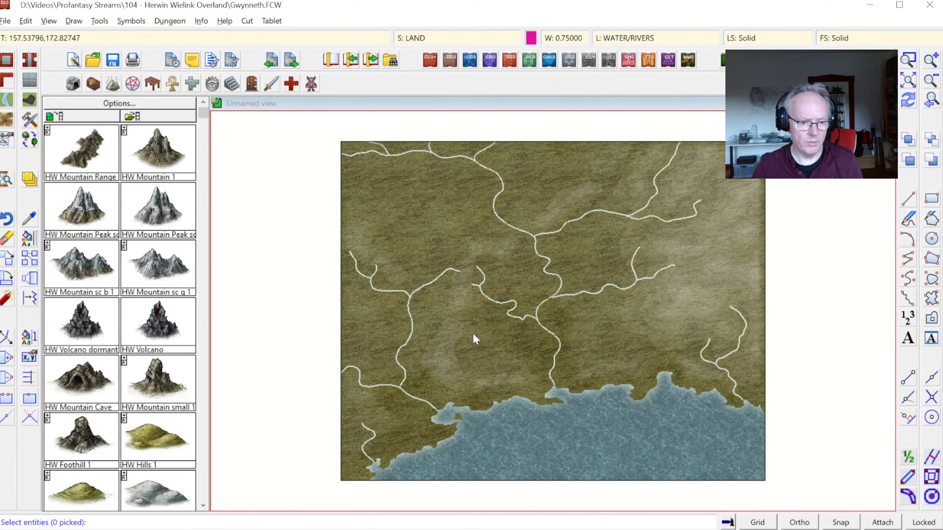
right_click(465, 328)
left_click(453, 390)
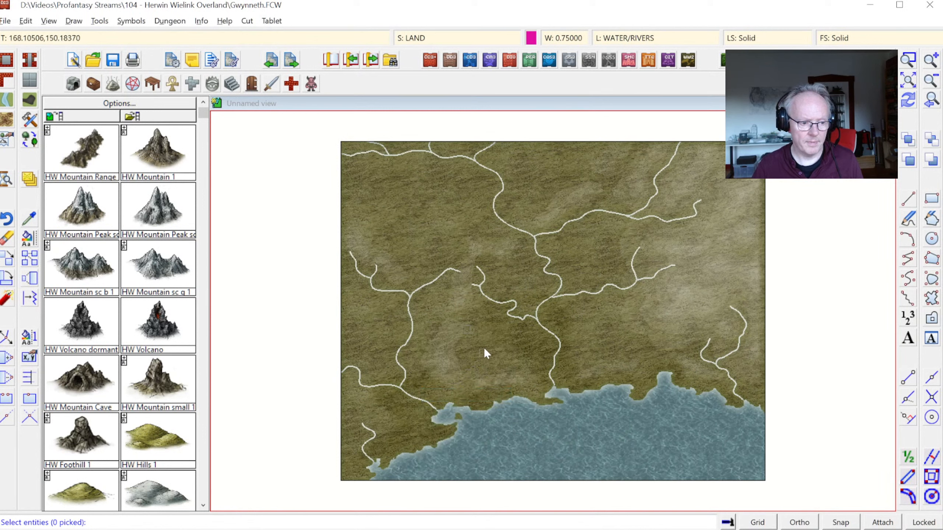
right_click(492, 310)
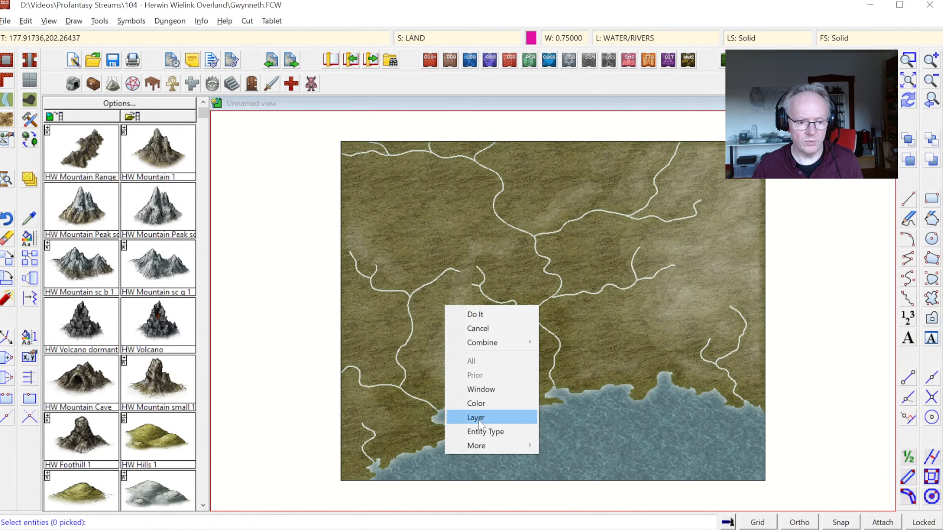
mouse_move(480, 447)
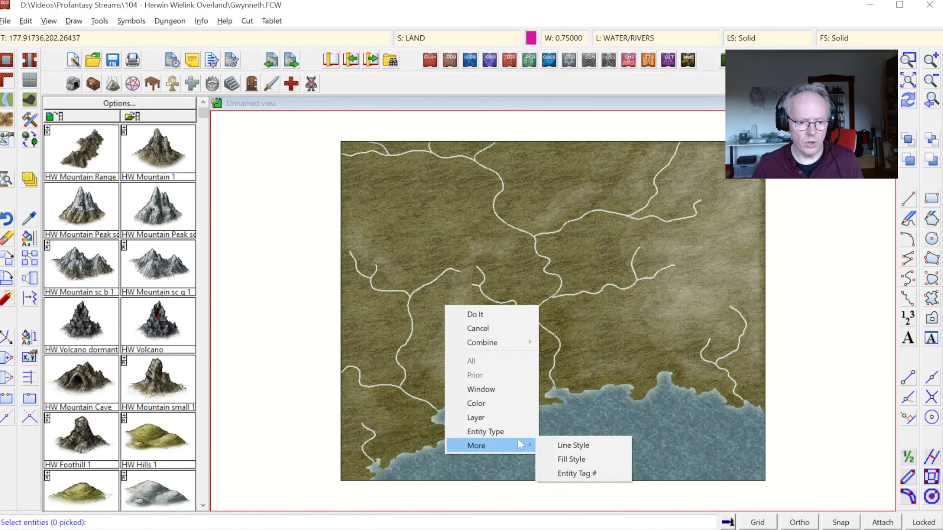
left_click(495, 416)
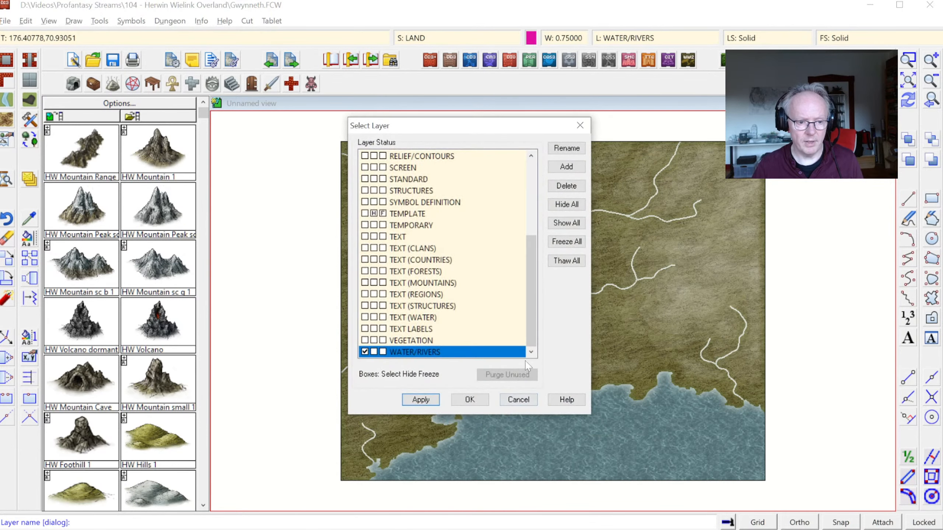
left_click(470, 399)
right_click(508, 285)
left_click(506, 287)
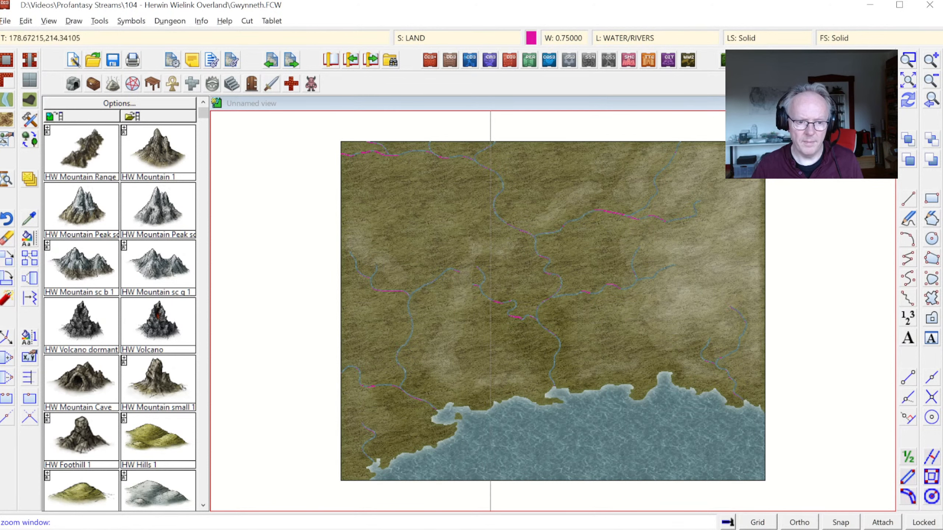
Step: Examine the restyled rivers across the map and the central river's mouth at the southern coast up close
left_click(482, 303)
left_click(578, 391)
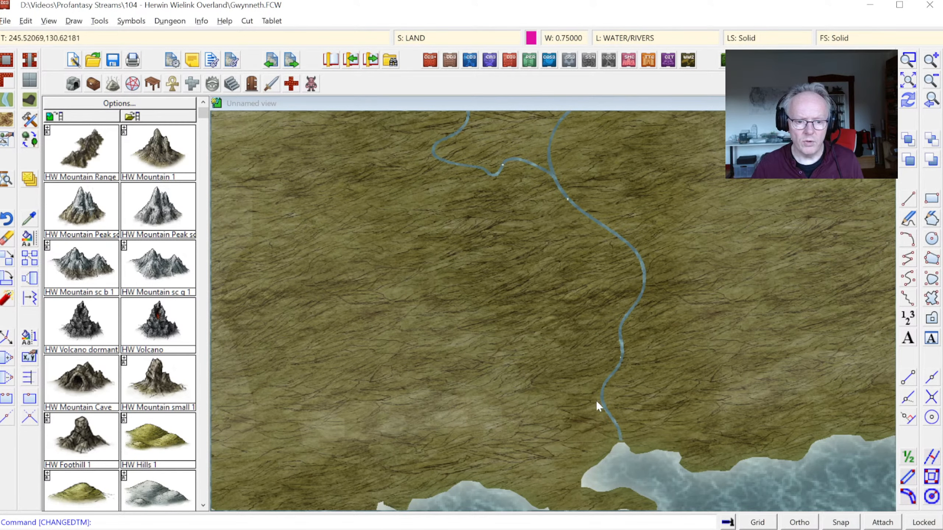
left_click(931, 80)
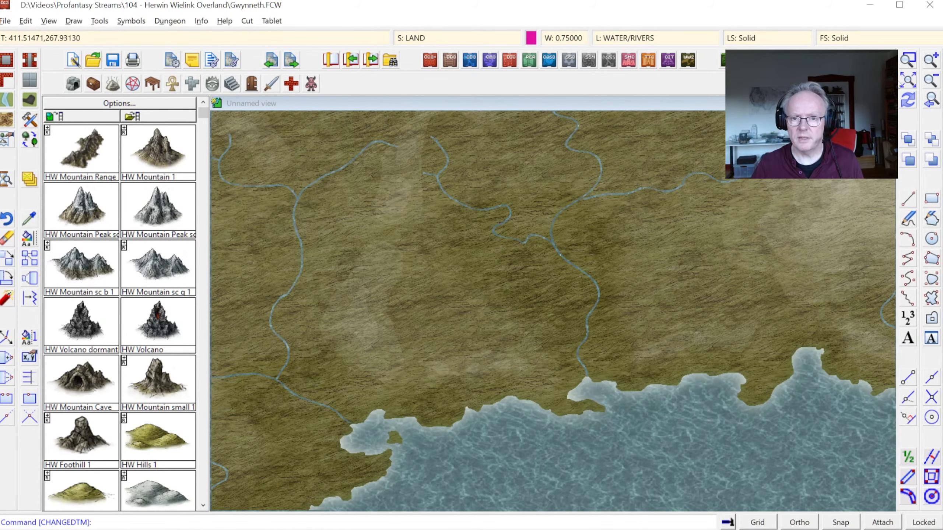
left_click(907, 78)
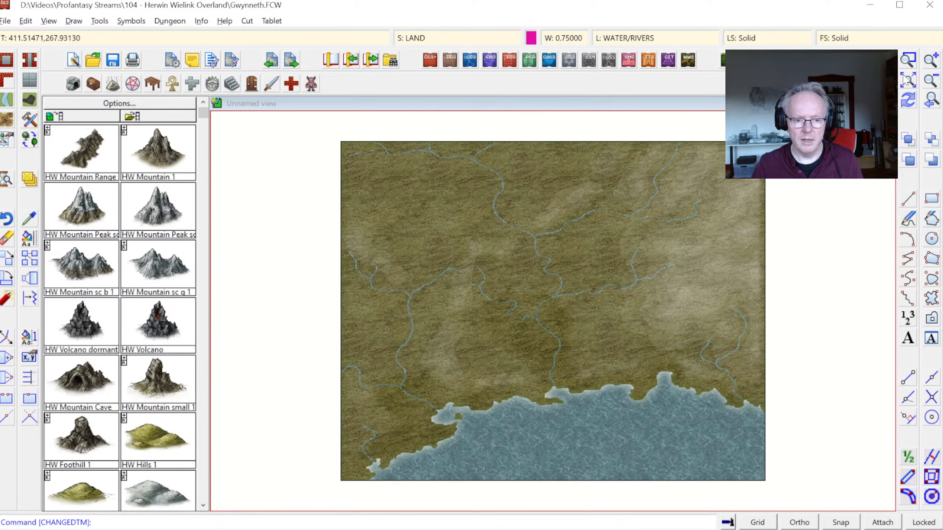
left_click(907, 59)
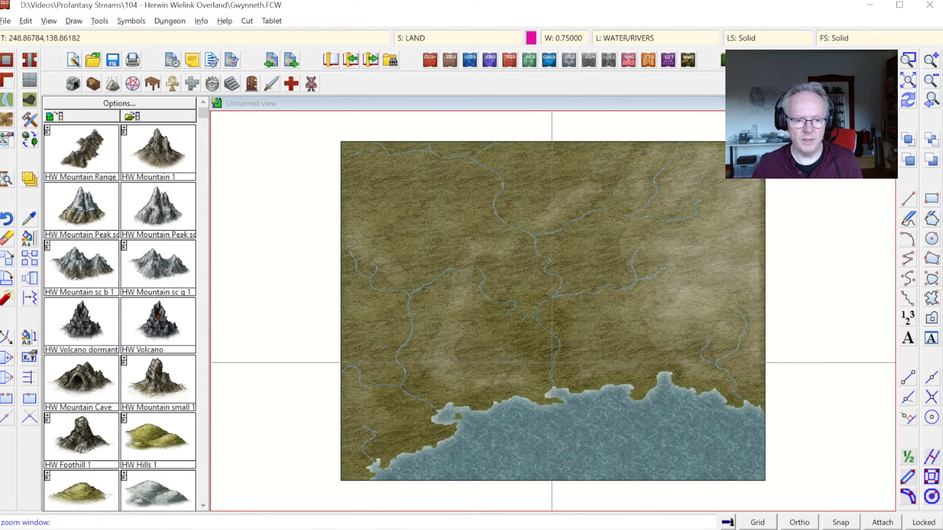
left_click(552, 363)
left_click(573, 418)
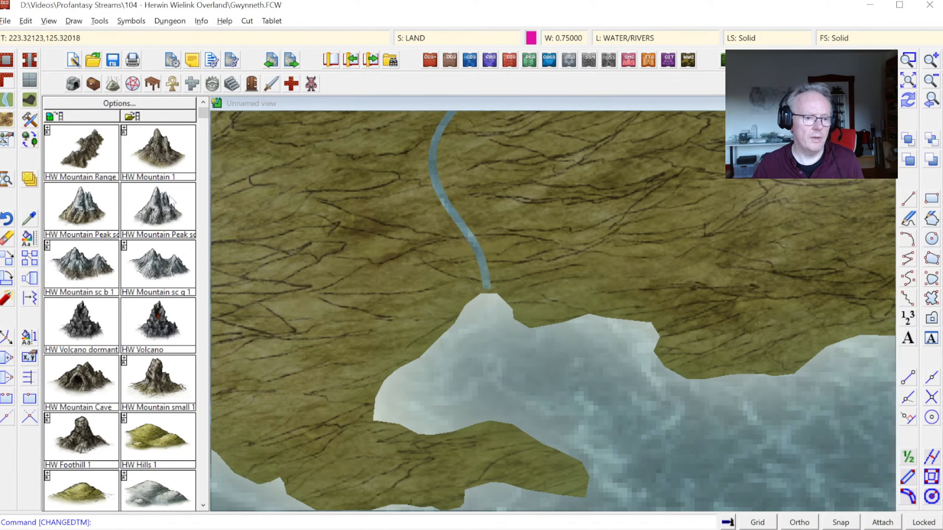
Step: Set the RIVERS sheet's Glow effect to palette colour 94 with a strength of 12.5 %, and apply it
left_click(427, 40)
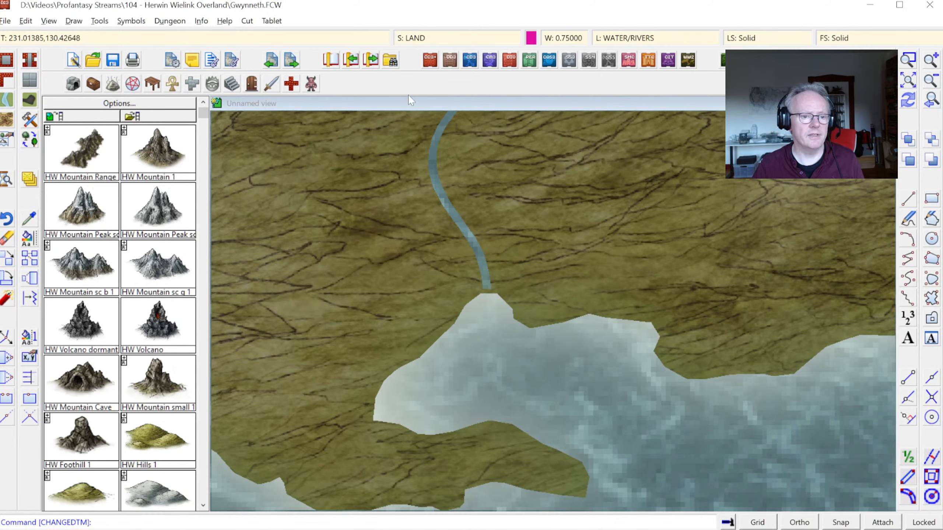
left_click(382, 312)
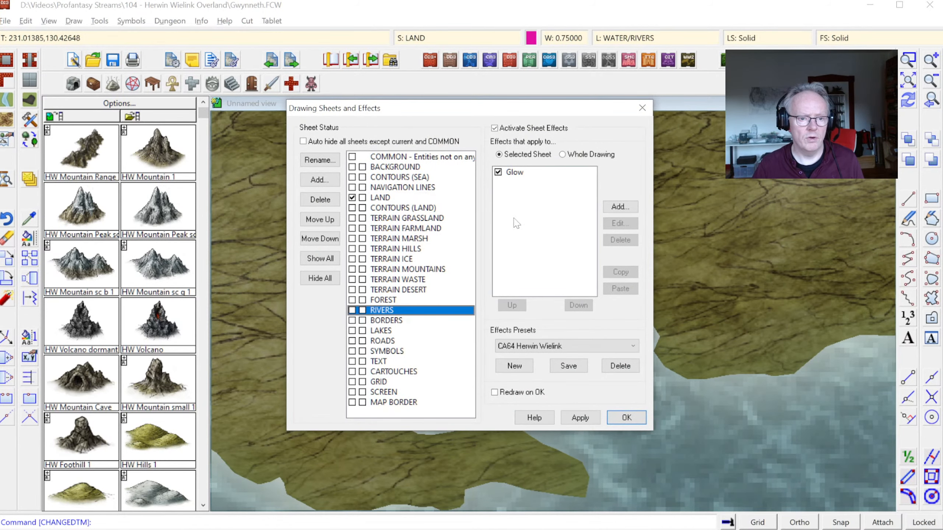
double_click(520, 176)
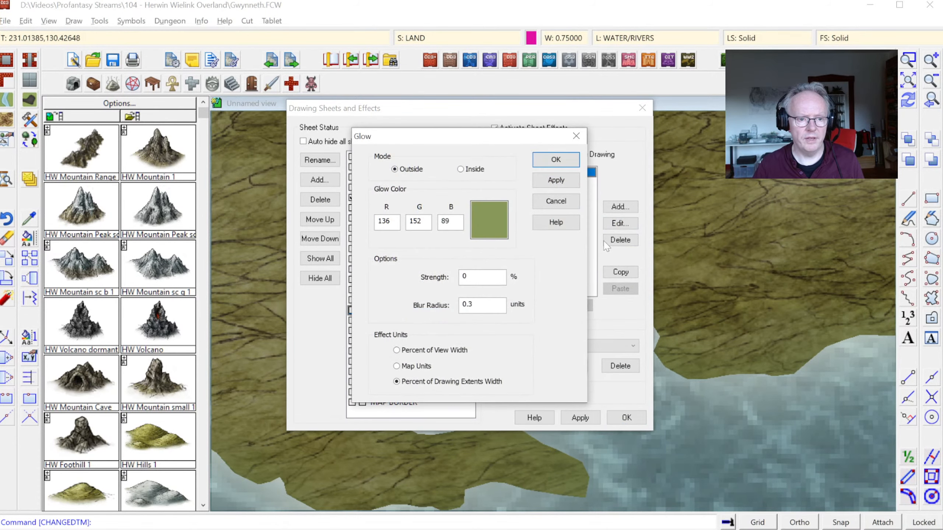
left_click(489, 220)
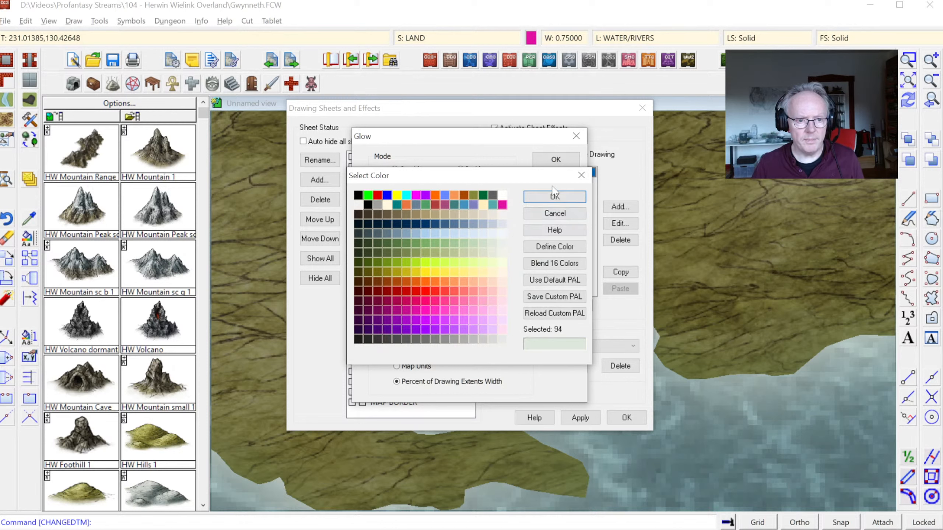
left_click(551, 197)
double_click(464, 277)
type("12.5")
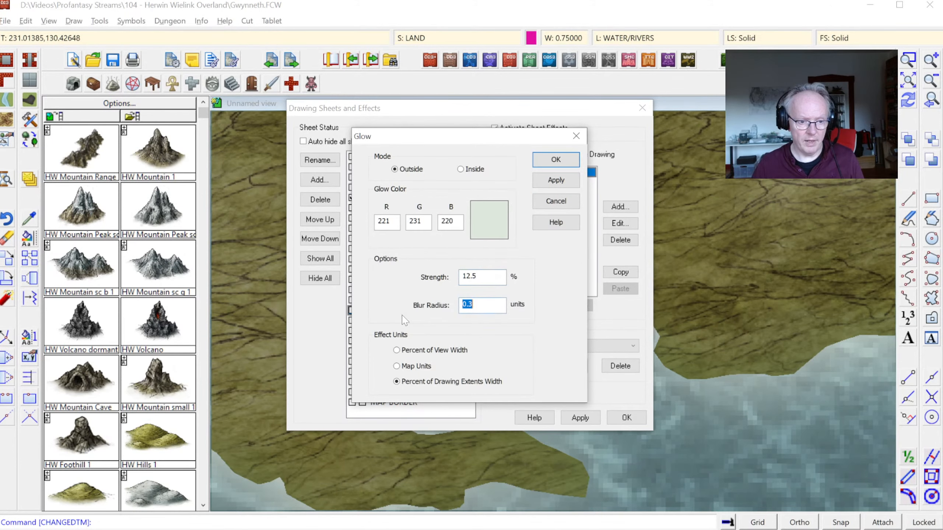
left_click(570, 184)
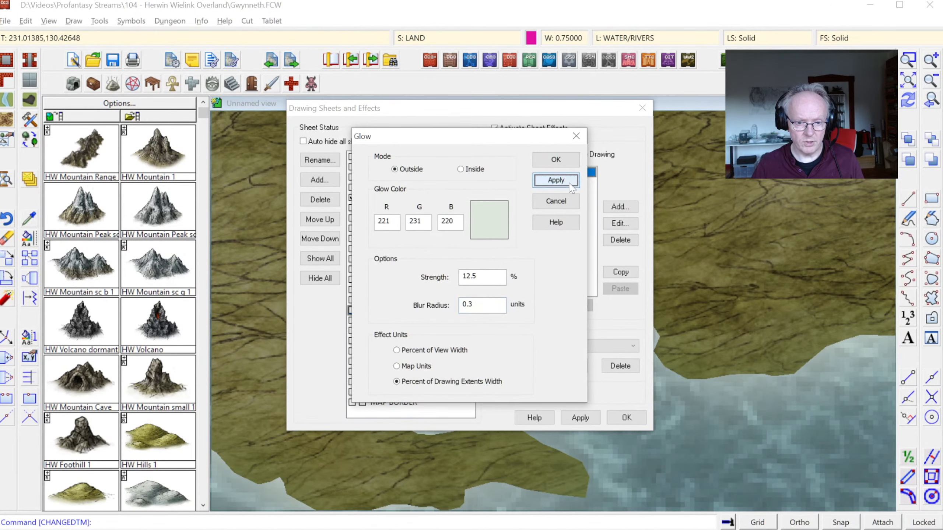
left_click(556, 161)
mouse_move(542, 114)
left_mouse_down()
mouse_move(476, 108)
mouse_move(334, 64)
mouse_move(308, 132)
left_mouse_up()
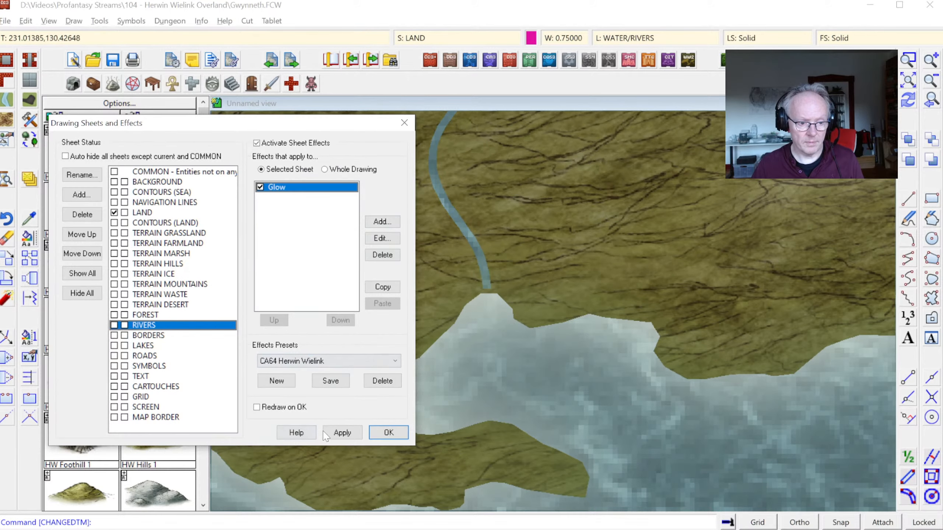
left_click(342, 432)
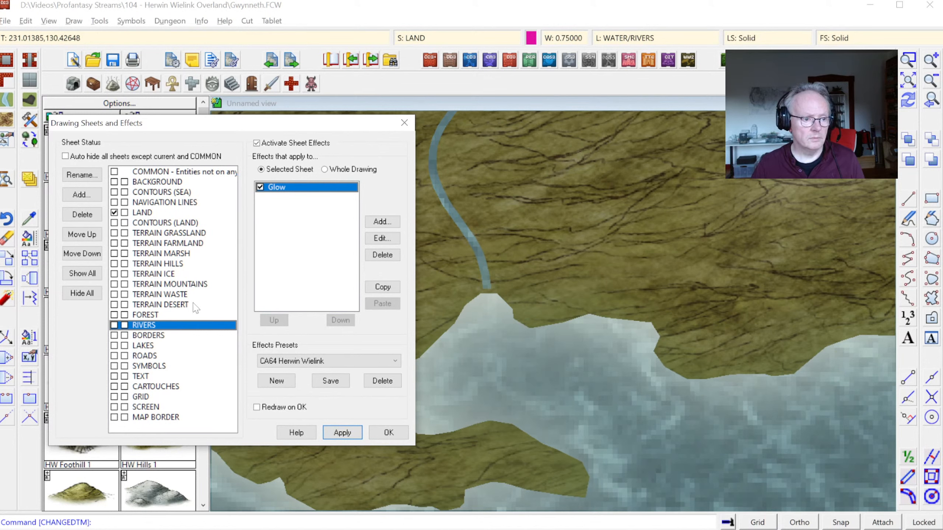
Step: Switch the RIVERS sheet's Glow effect to Map Units with a blur radius of 5
left_click(375, 239)
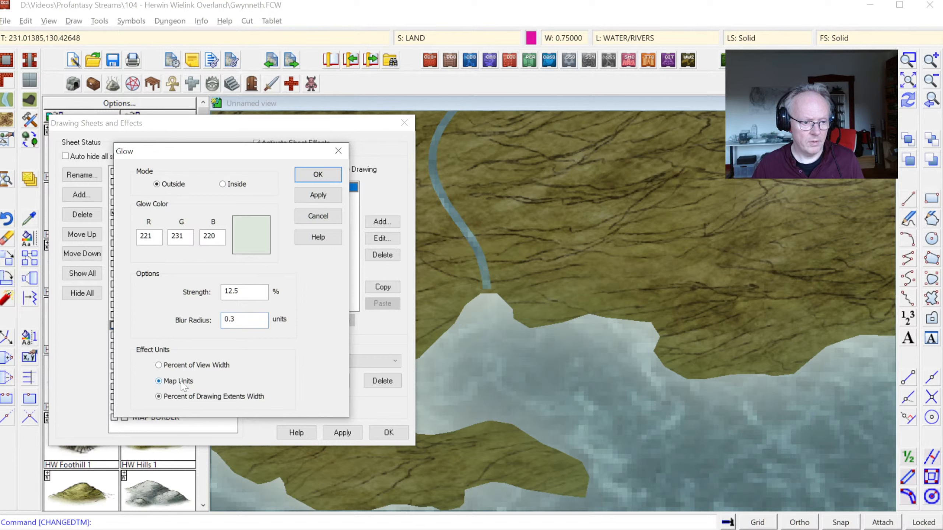
left_click_drag(245, 320, 204, 325)
type("5")
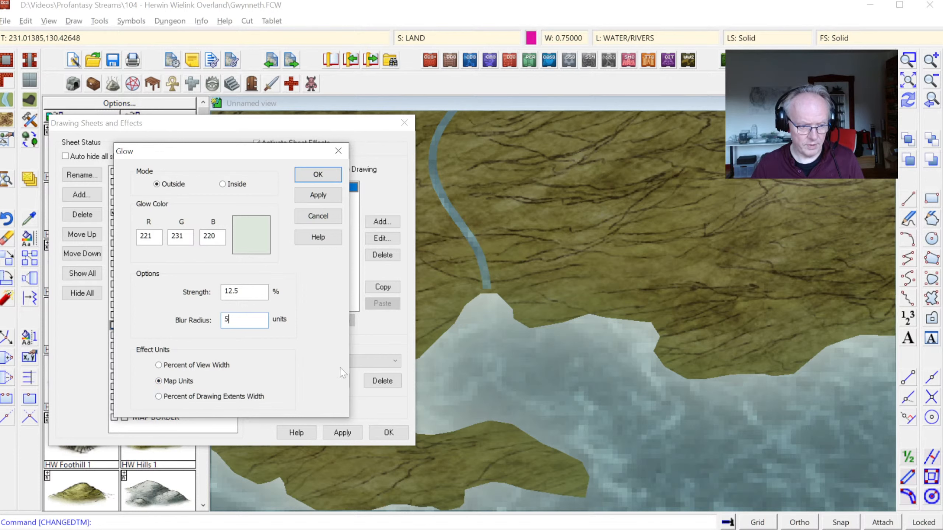
left_click(336, 195)
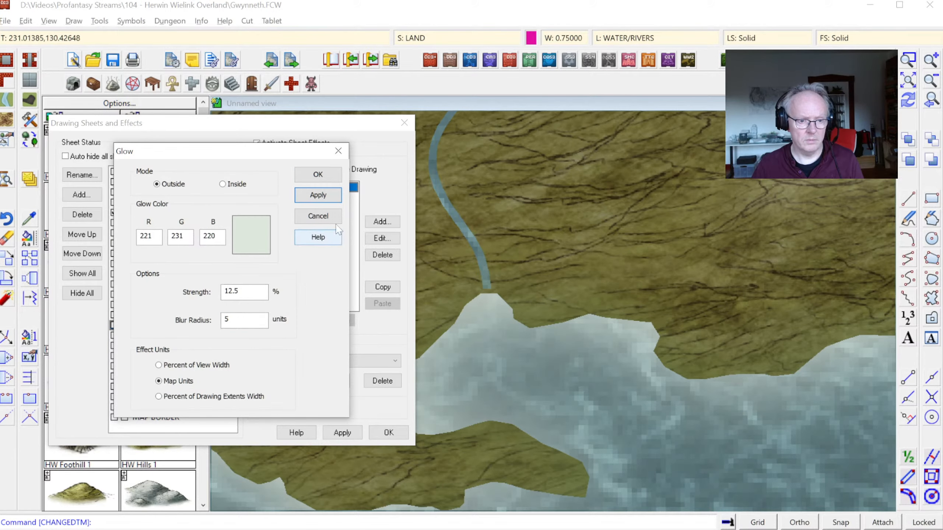
left_click(318, 175)
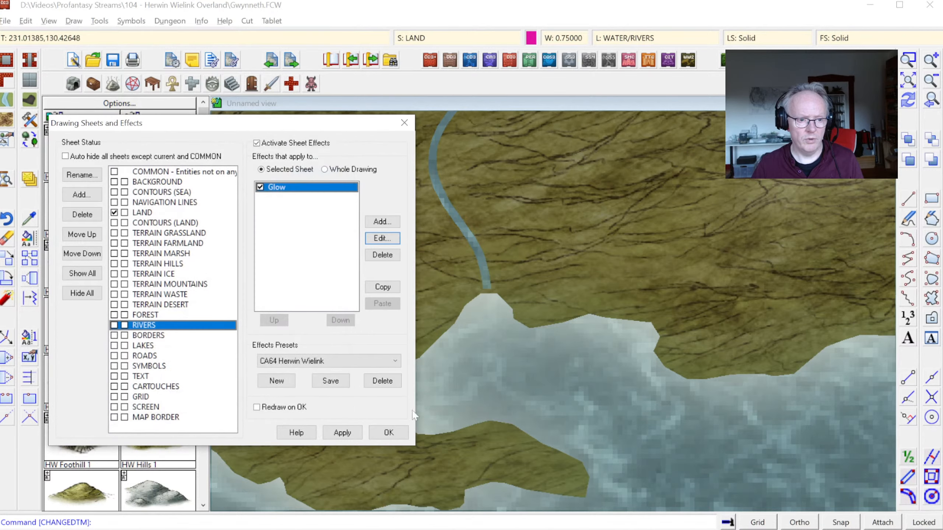
left_click(388, 432)
Step: List the central river's entity properties to check which sheet it is on
left_click(202, 21)
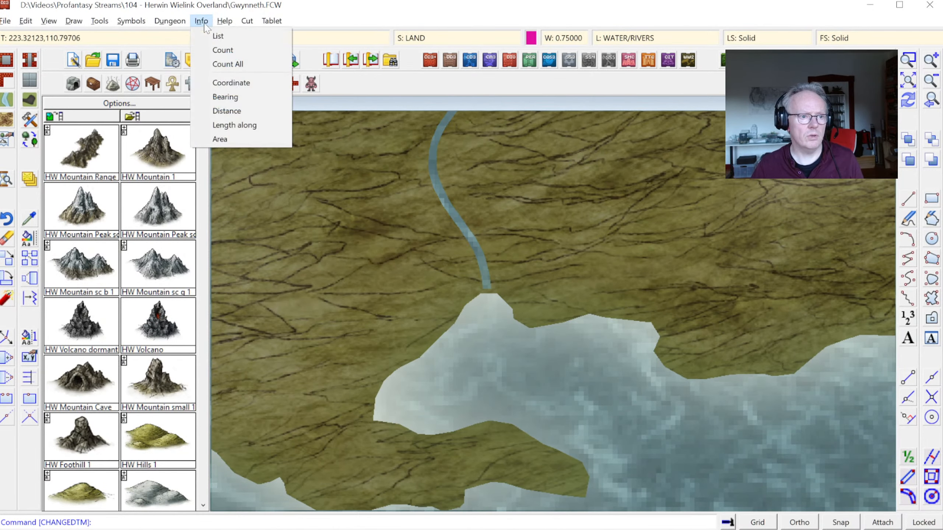
left_click(220, 34)
left_click(449, 214)
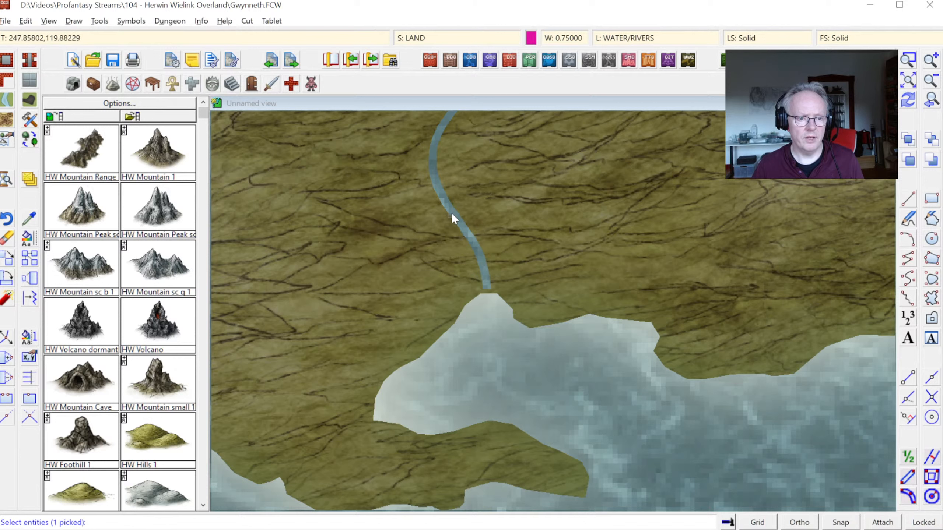
right_click(373, 217)
left_click(386, 221)
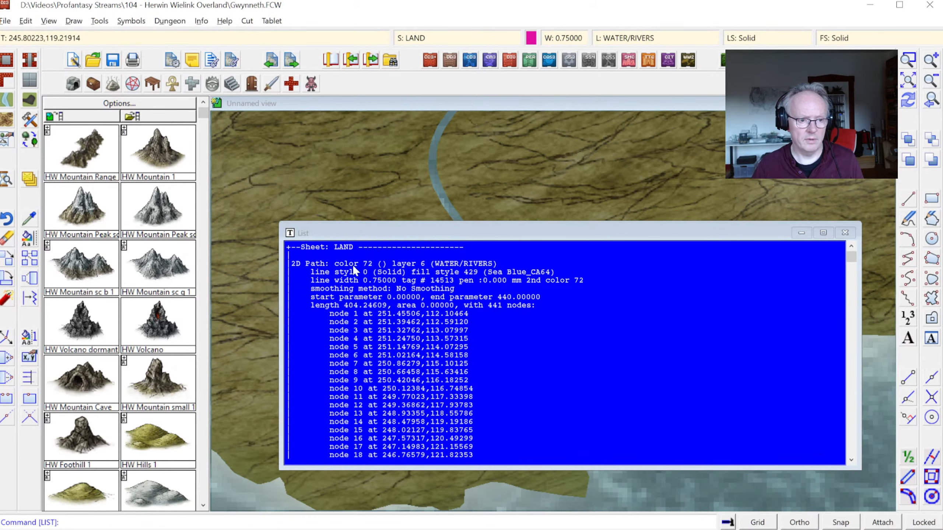
key("Escape")
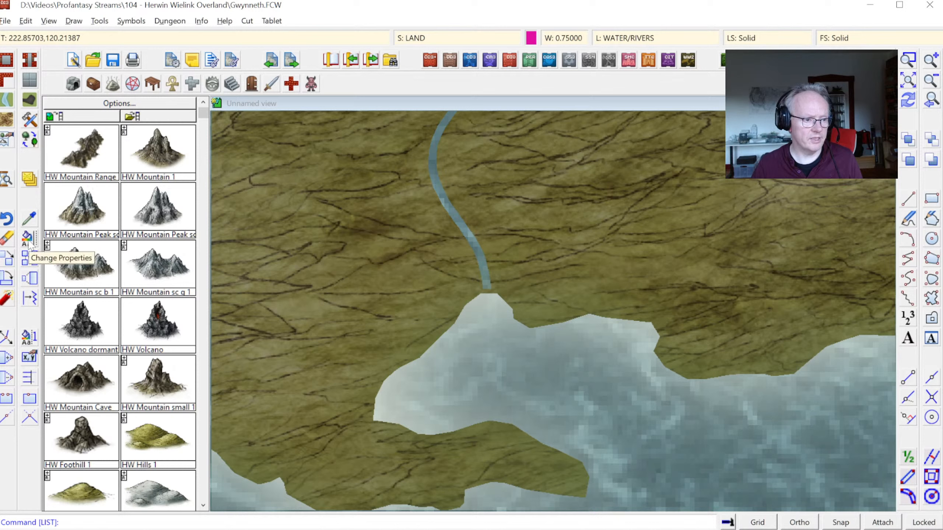
Step: Move all entities on the WATER/RIVERS layer to the RIVERS sheet
right_click(27, 176)
left_click(61, 291)
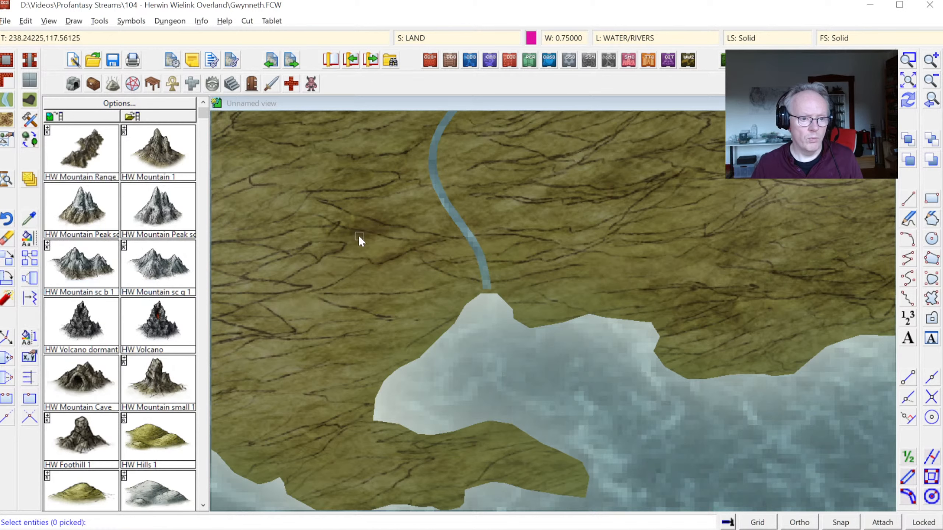
right_click(358, 235)
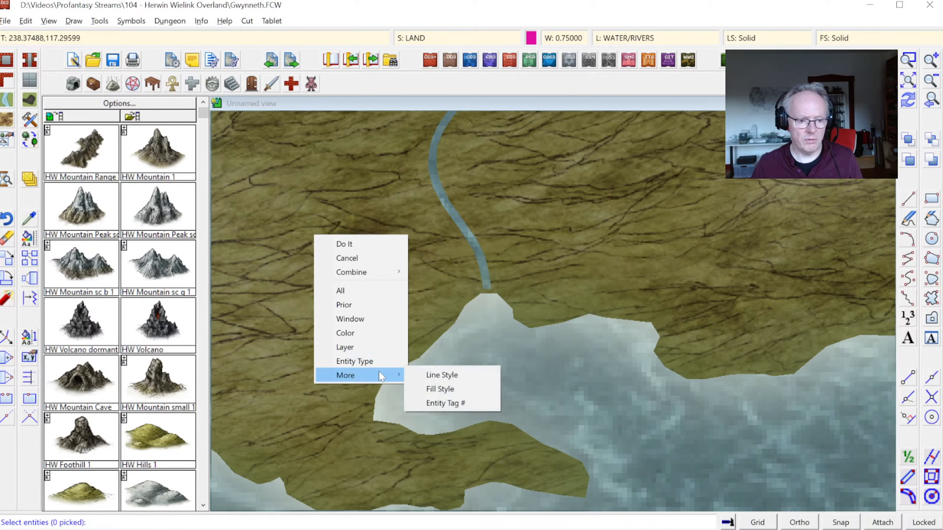
left_click(365, 349)
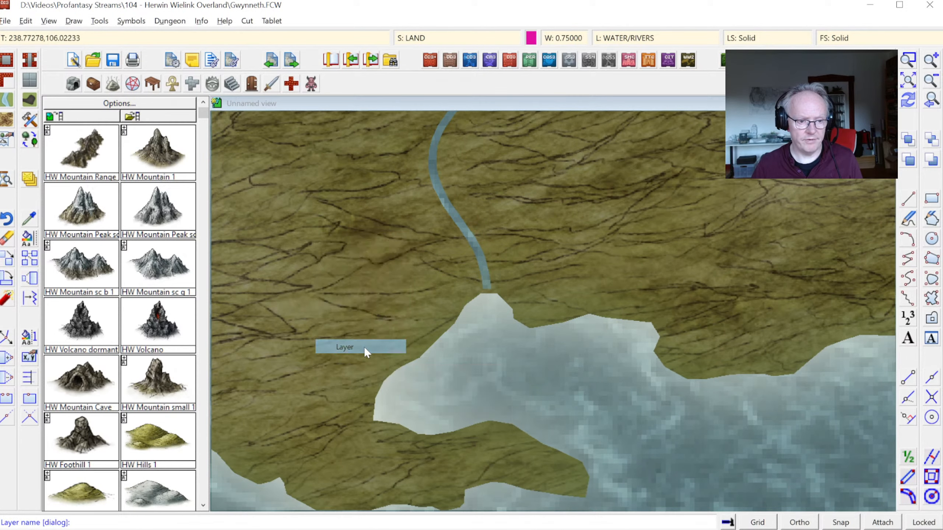
left_click(469, 399)
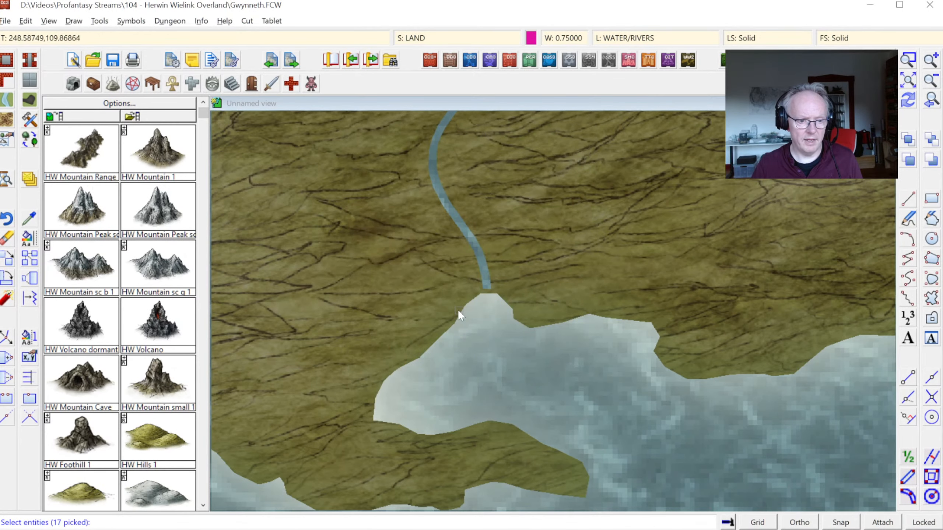
right_click(365, 275)
left_click(389, 279)
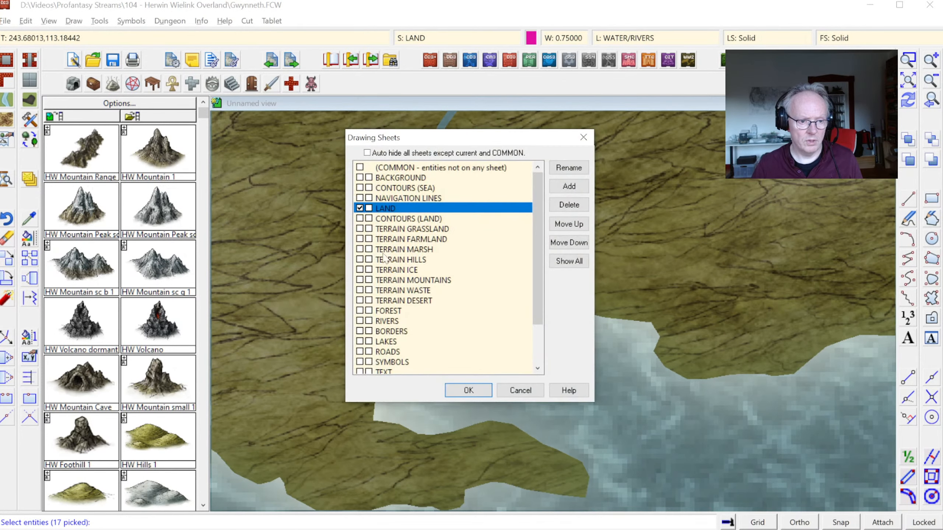
left_click(384, 322)
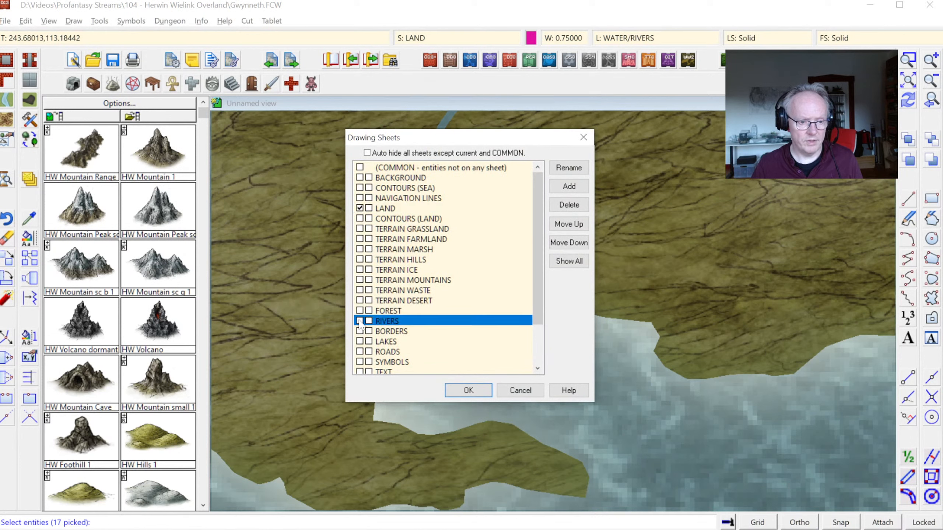
left_click(467, 390)
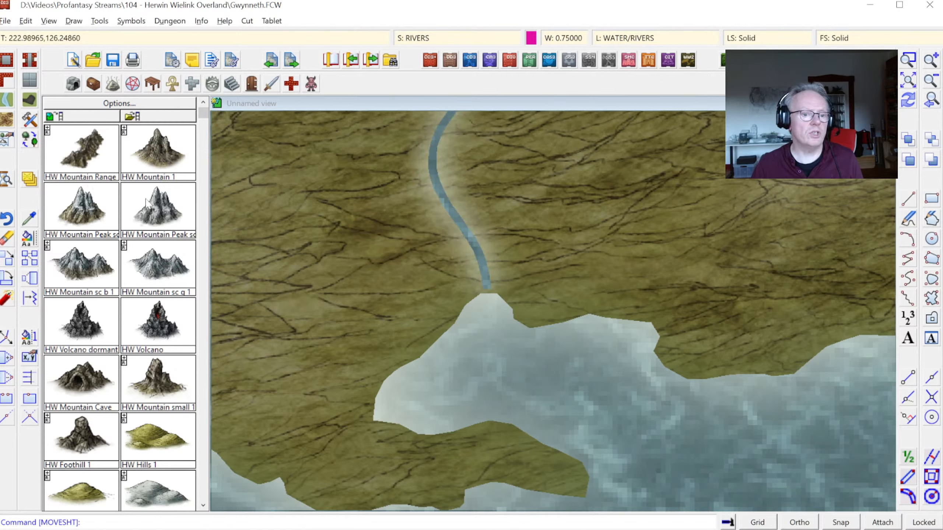
left_click(7, 340)
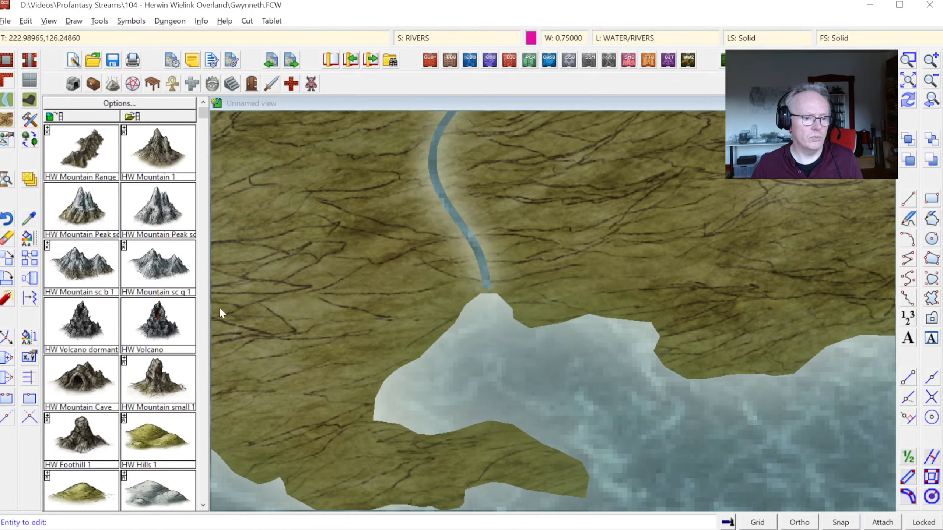
left_click(486, 286)
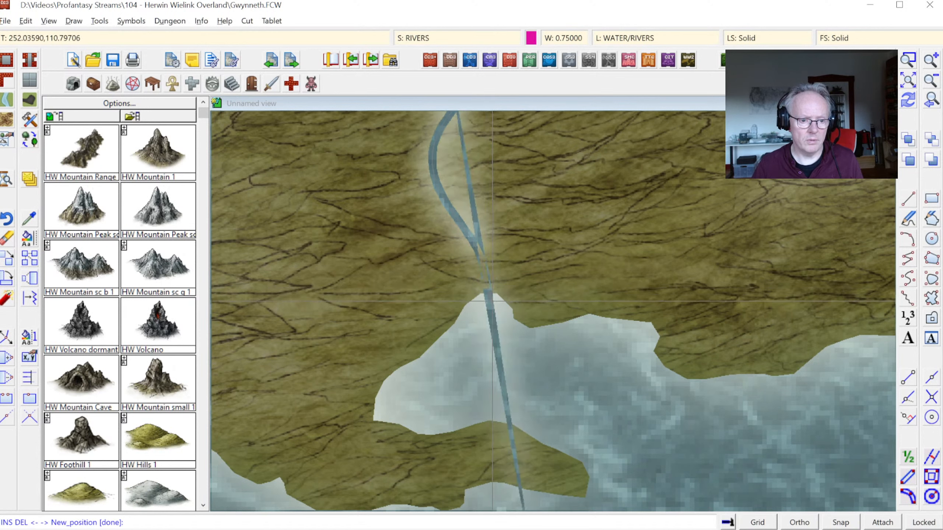
left_click(492, 301)
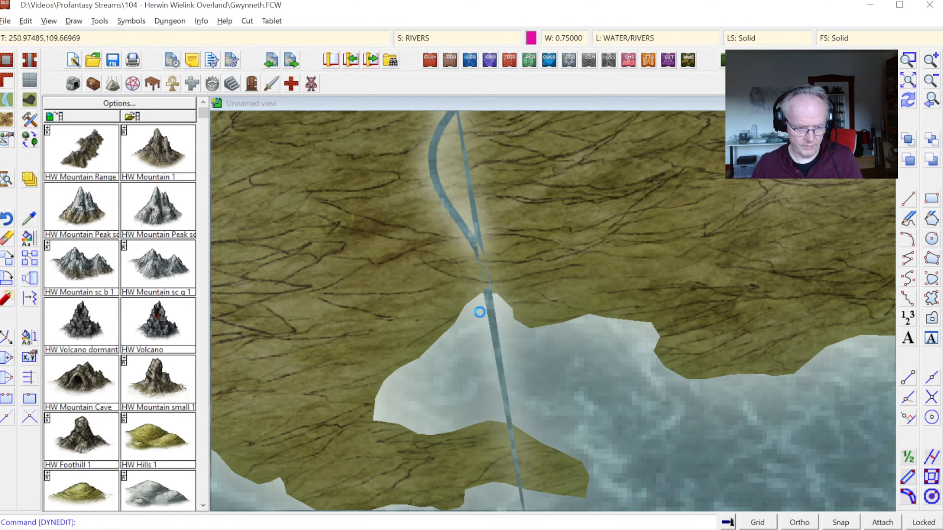
Step: Move the central river's end node down onto the edge of the southern sea inlet to close the gap
left_click(911, 59)
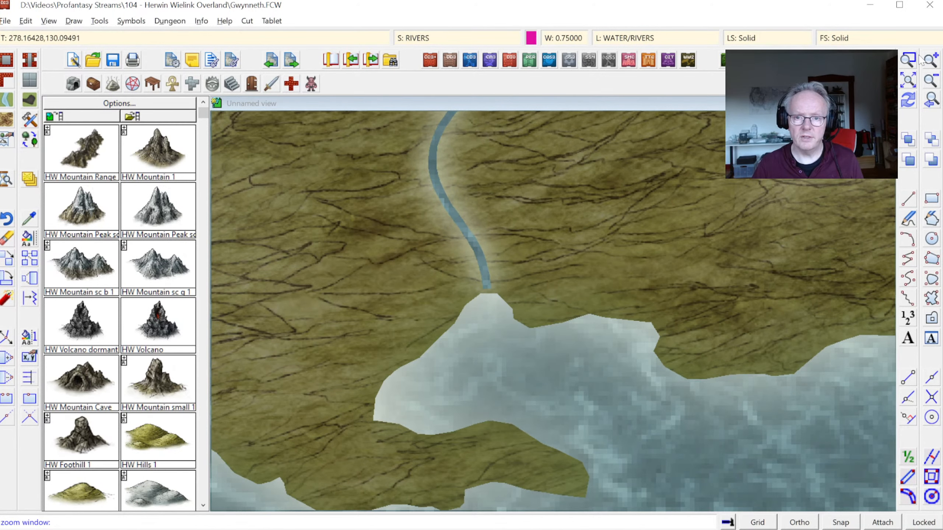
left_click(442, 265)
left_click(516, 314)
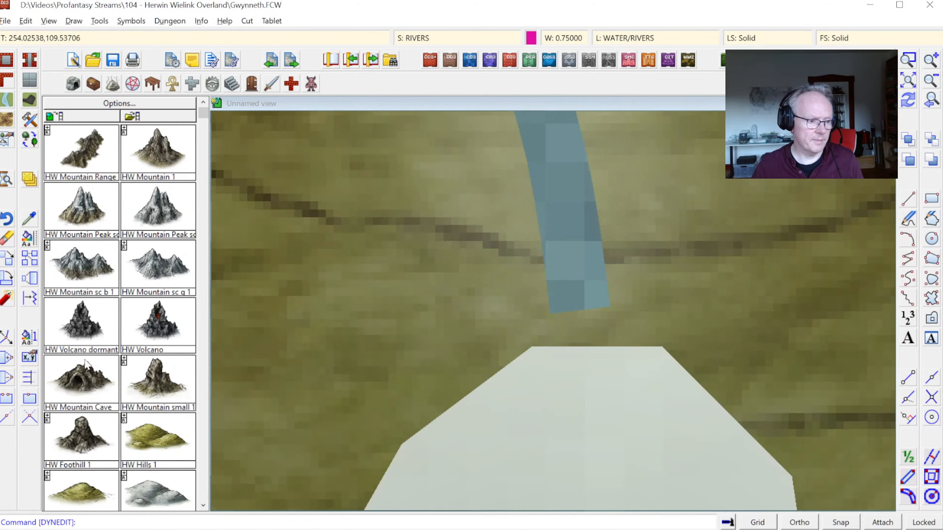
left_click(8, 338)
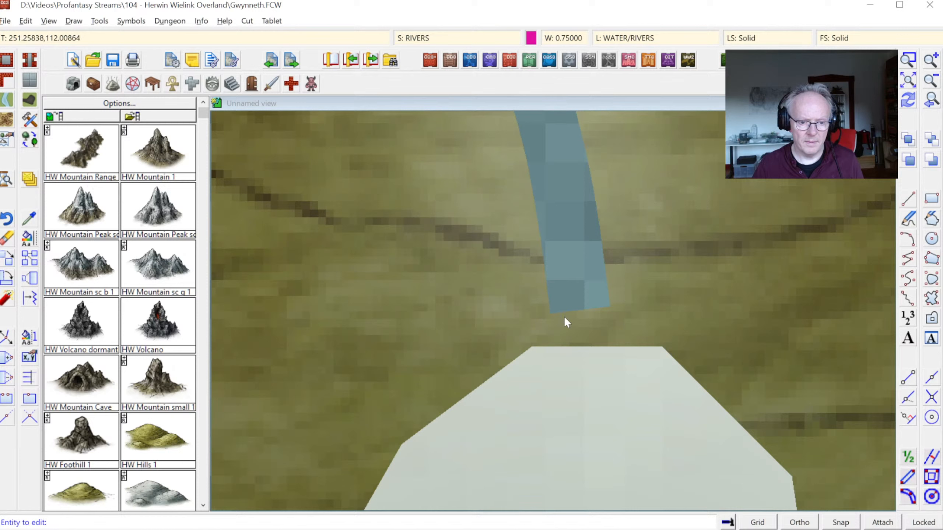
left_click(582, 309)
left_click(584, 351)
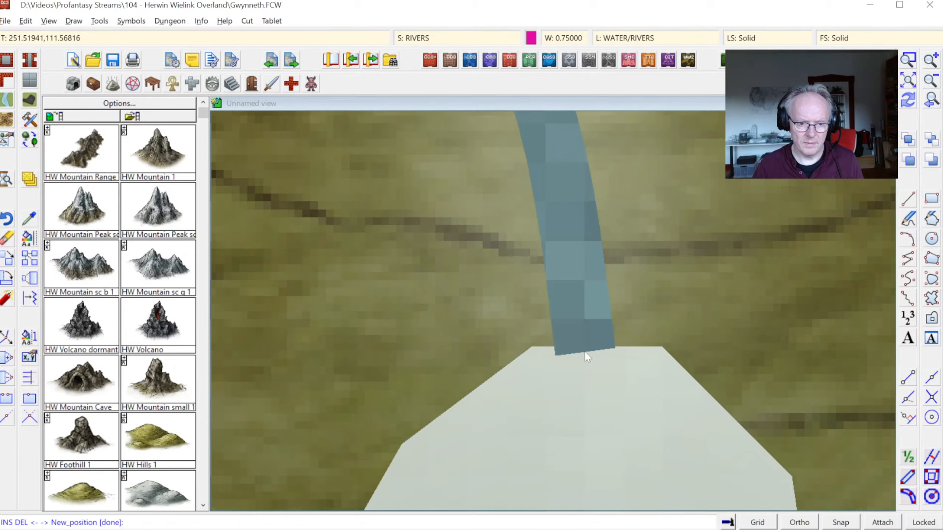
Step: End the node editing on the central river and show the whole map
right_click(586, 348)
left_click(931, 104)
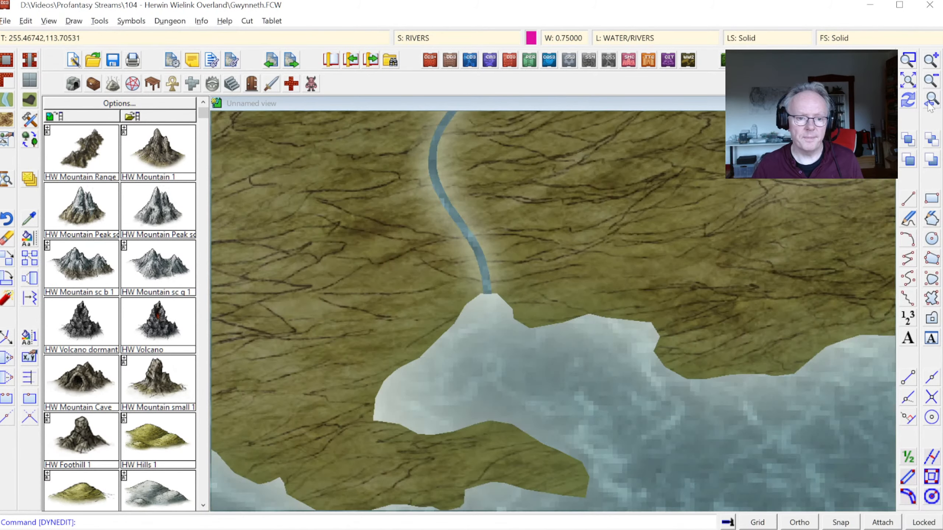
left_click(931, 80)
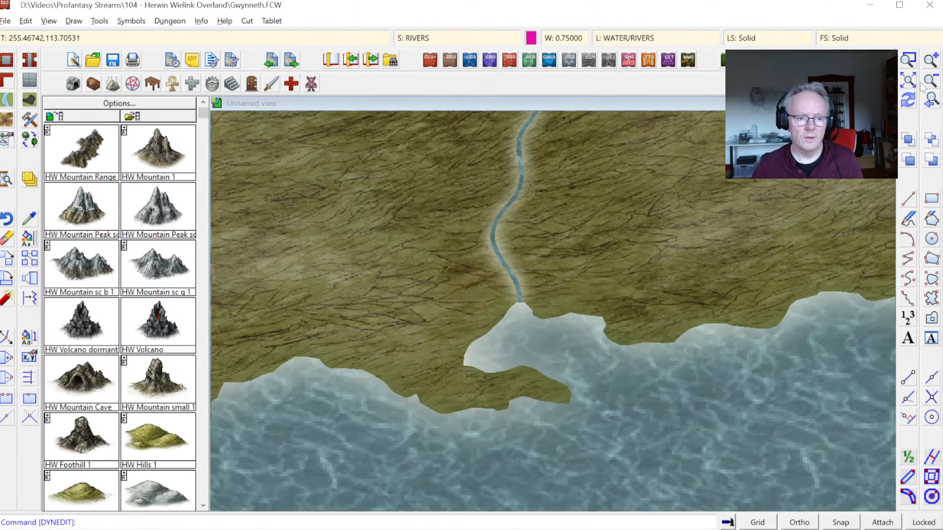
left_click(908, 81)
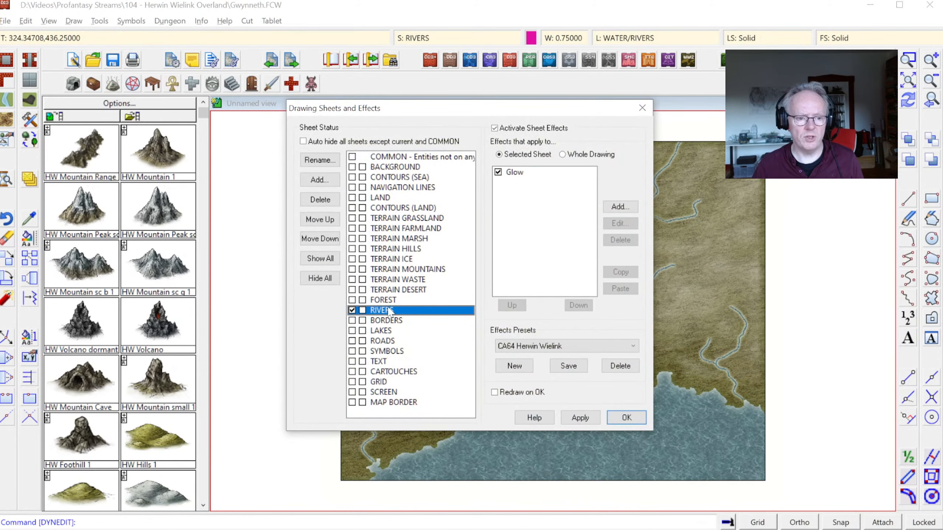
Step: Set the strength of the RIVERS sheet's Glow effect to 0% and apply it
left_click(512, 172)
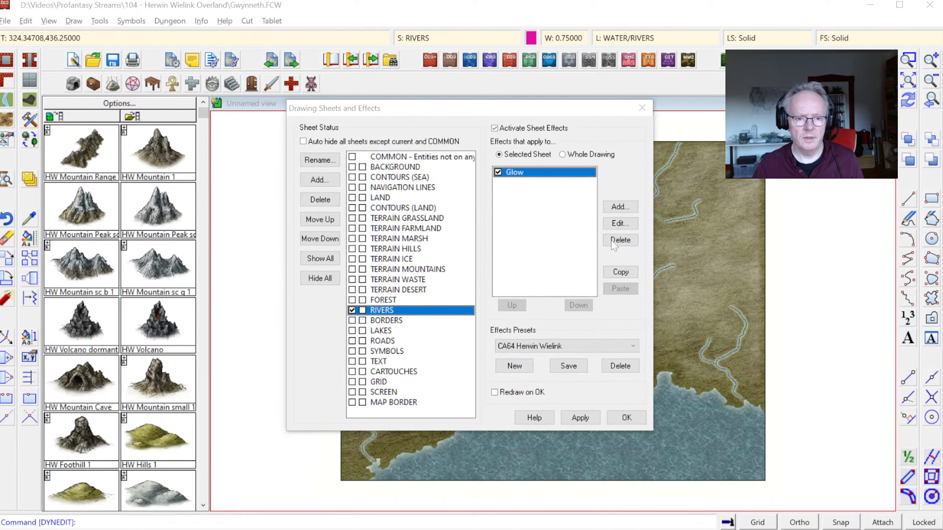
left_click(620, 223)
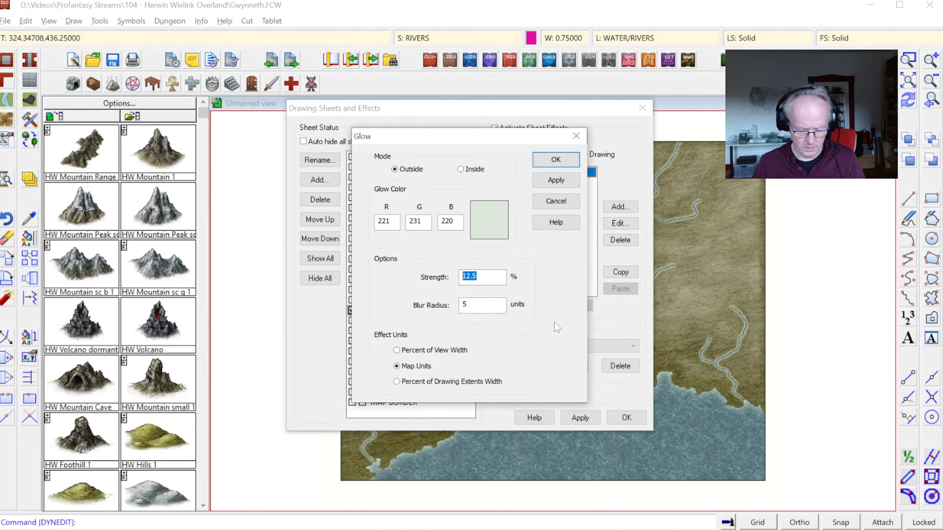
type("0")
left_click(556, 179)
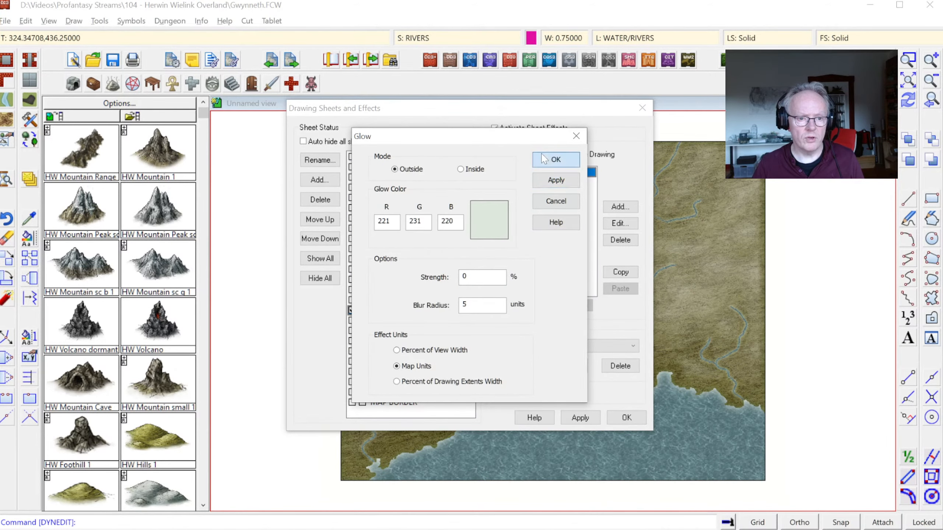
left_click(555, 160)
left_click(626, 418)
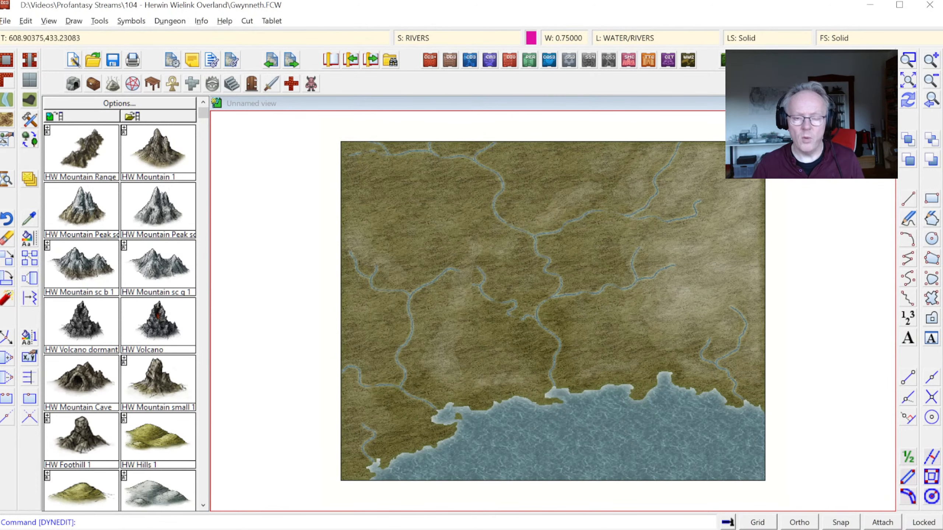
Step: Review the Glow effect settings of the RIVERS sheet, including strength, blur radius and effect units
left_click(436, 38)
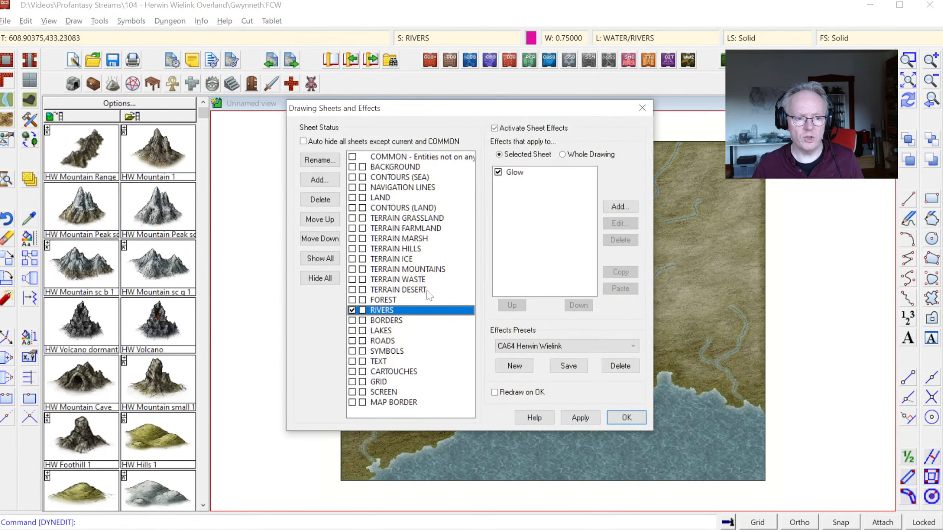
left_click(515, 173)
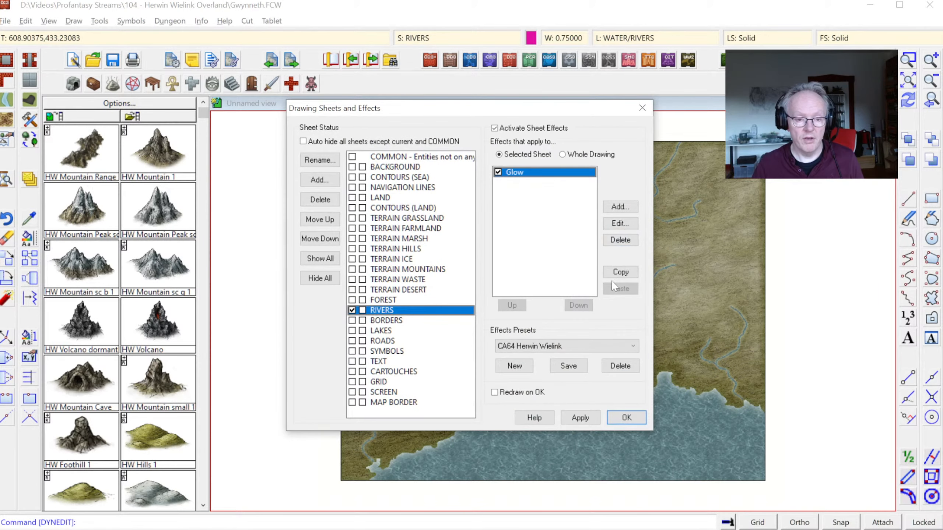
left_click(619, 225)
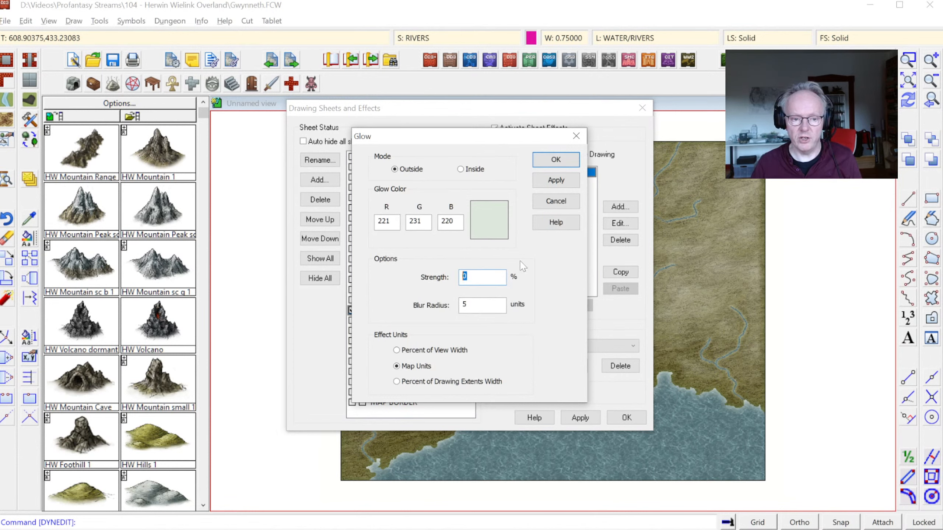
left_click(555, 163)
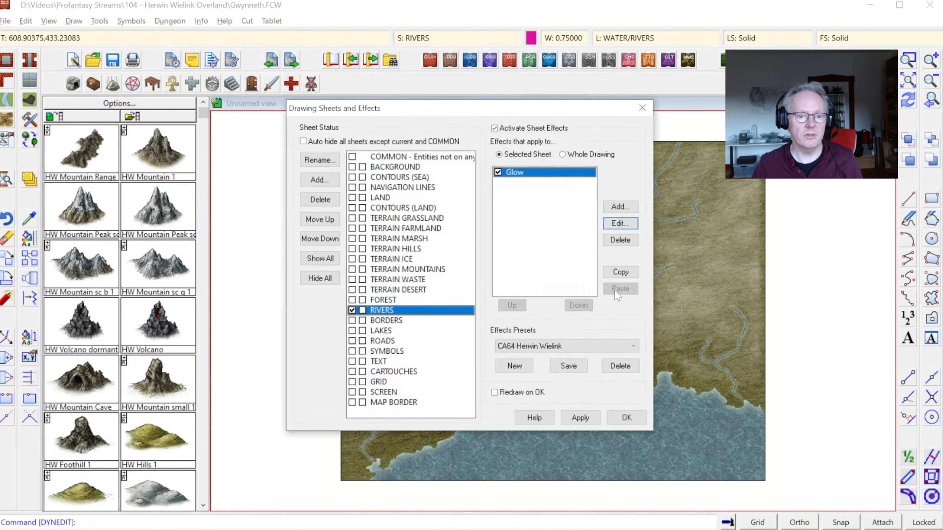
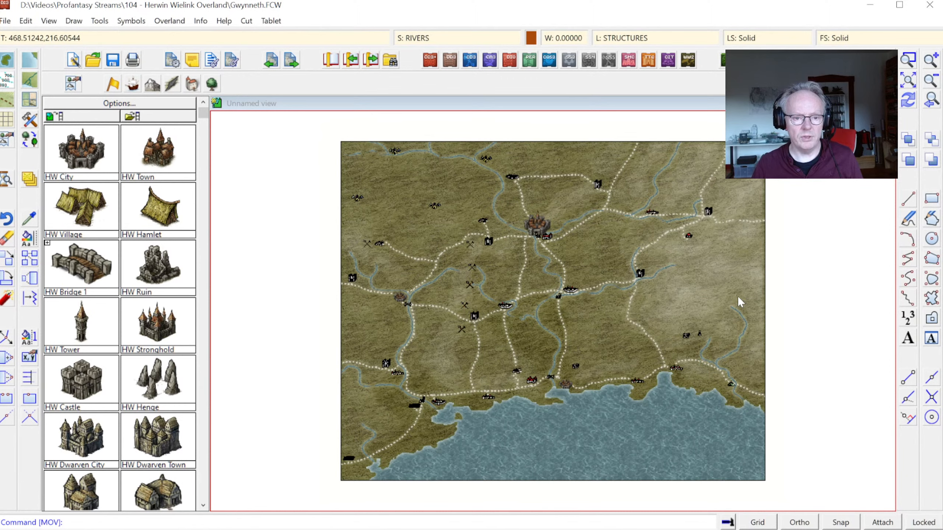
Step: Copy the mountain and hill symbols from the old Gwynneth map and paste them into the new map at 0,0
key("alt+Tab")
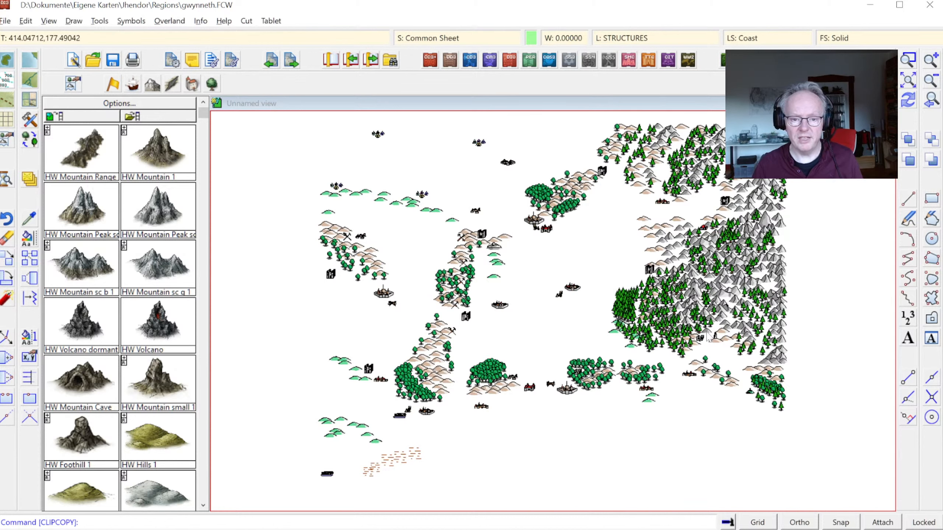
key("alt+Tab")
key("ctrl+v")
type("0,0")
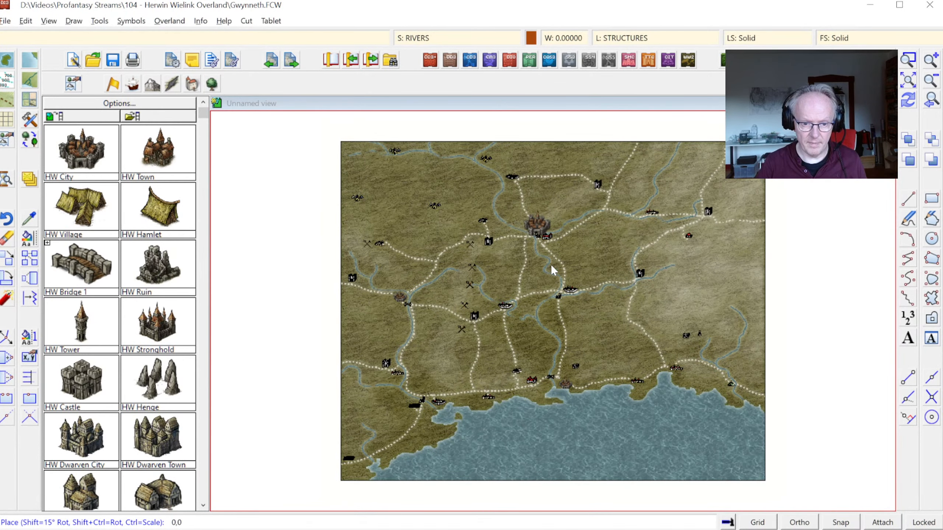
key("Return")
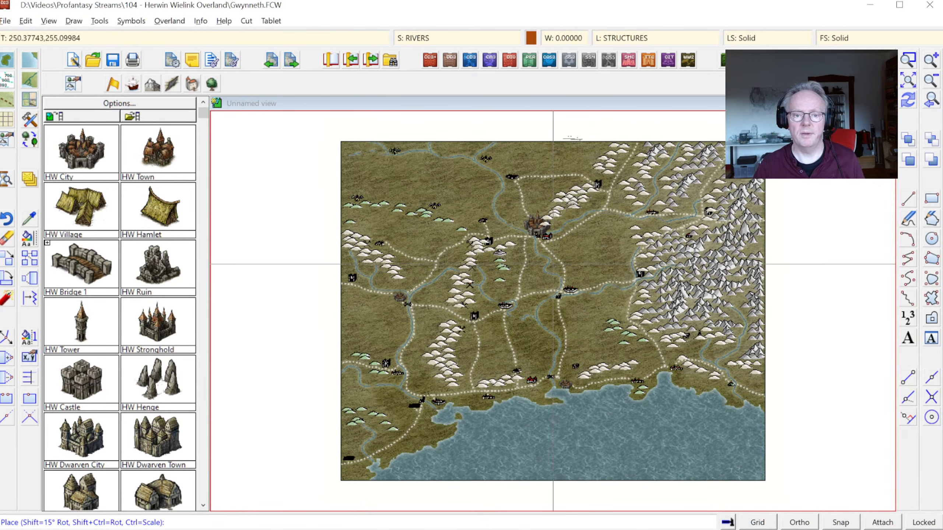
key("Escape")
Step: Place Herwin Wielink mountain range symbols over the core of the old eastern mountains, from the northern ridge down to the southern slopes
scroll(732, 303, "up", 3)
left_click(153, 84)
left_click(158, 153)
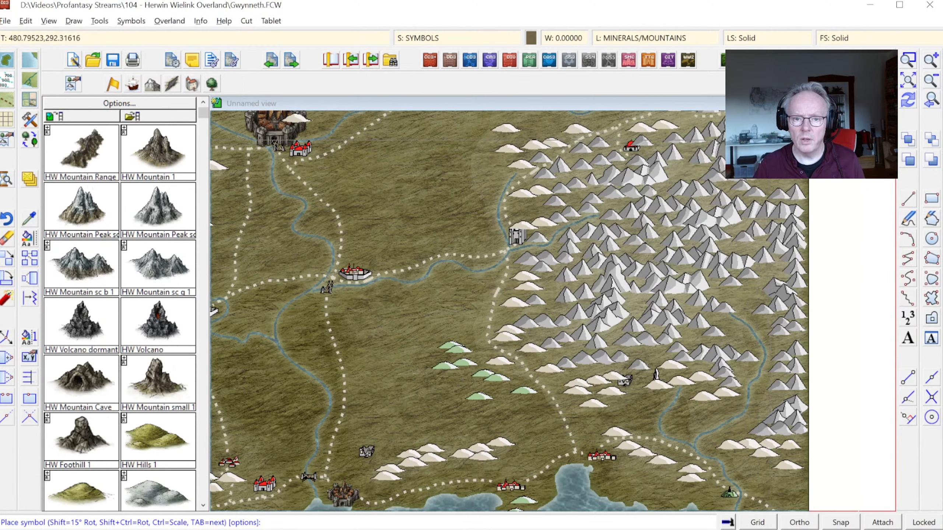
left_click(727, 154)
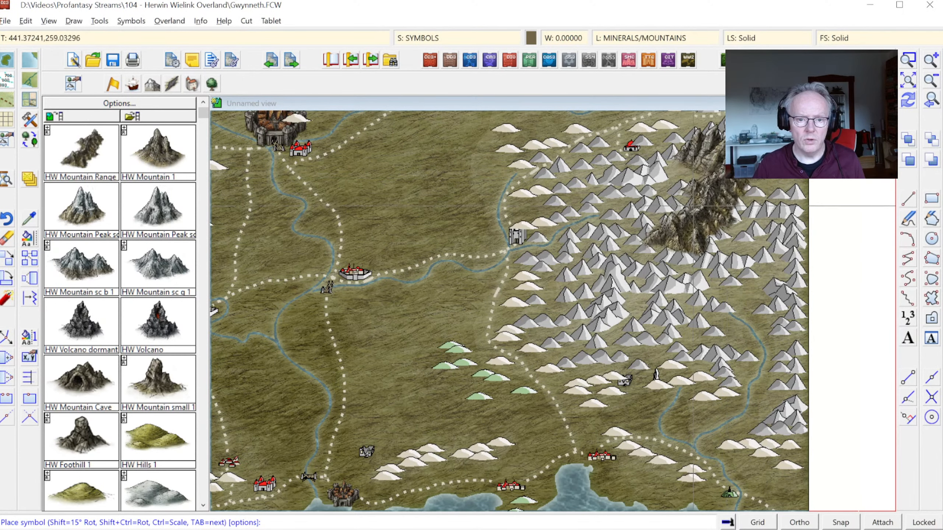
left_click(663, 207)
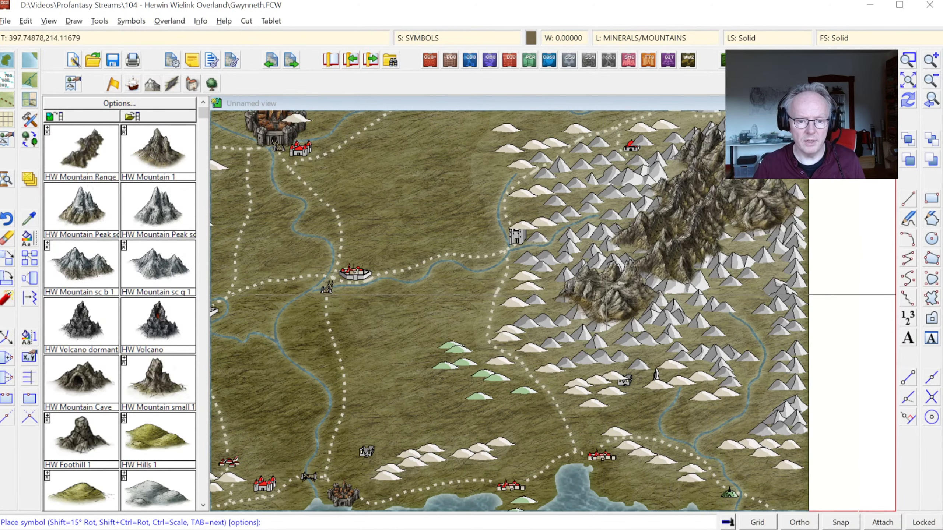
left_click(613, 267)
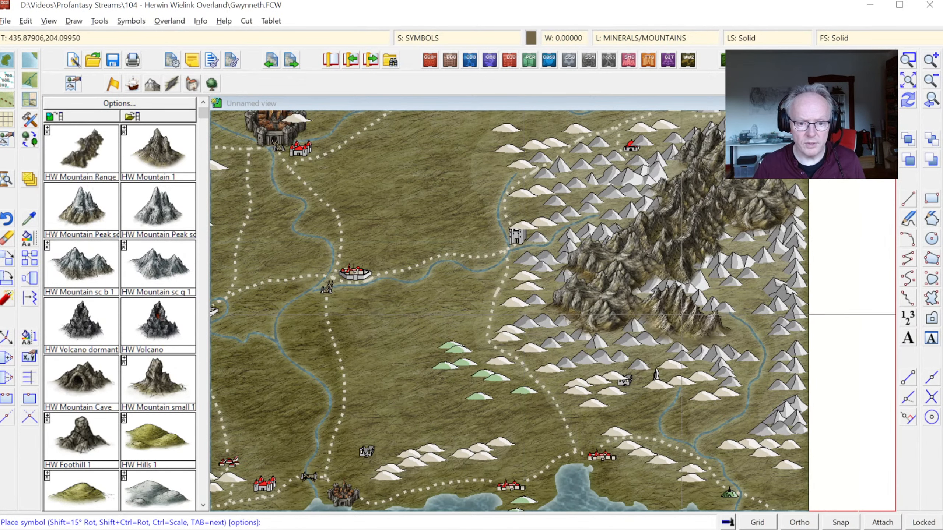
left_click(663, 315)
left_click(739, 266)
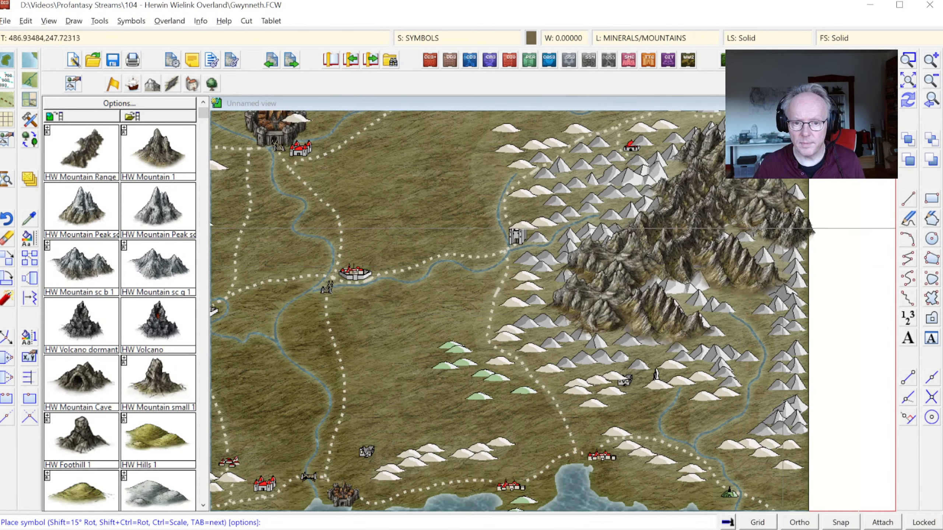
Step: Extend the mountain ranges to the eastern map border, the northwestern spur and the southern tips of the massif
left_click(785, 225)
left_click(673, 172)
left_click(585, 172)
left_click(707, 337)
left_click(800, 415)
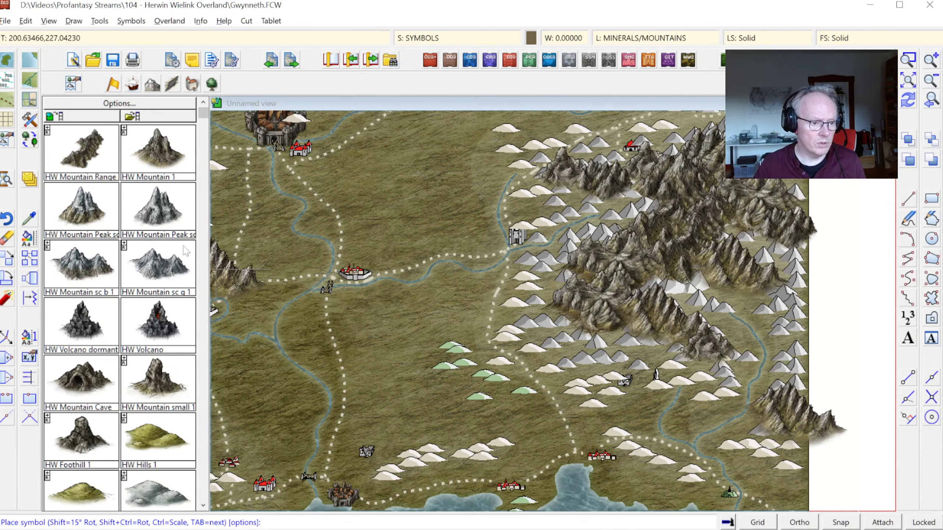
Step: Place HW Mountain Range symbols over the old mountains in the map's northeastern corner, on both sides of the northern road
left_click(908, 80)
left_click(908, 59)
left_click(581, 116)
left_click(830, 226)
left_click(89, 153)
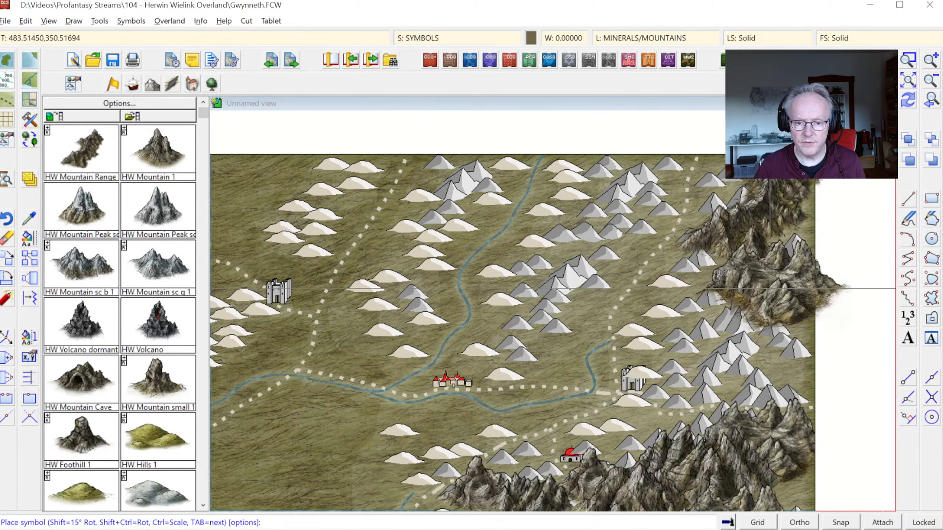
left_click(774, 276)
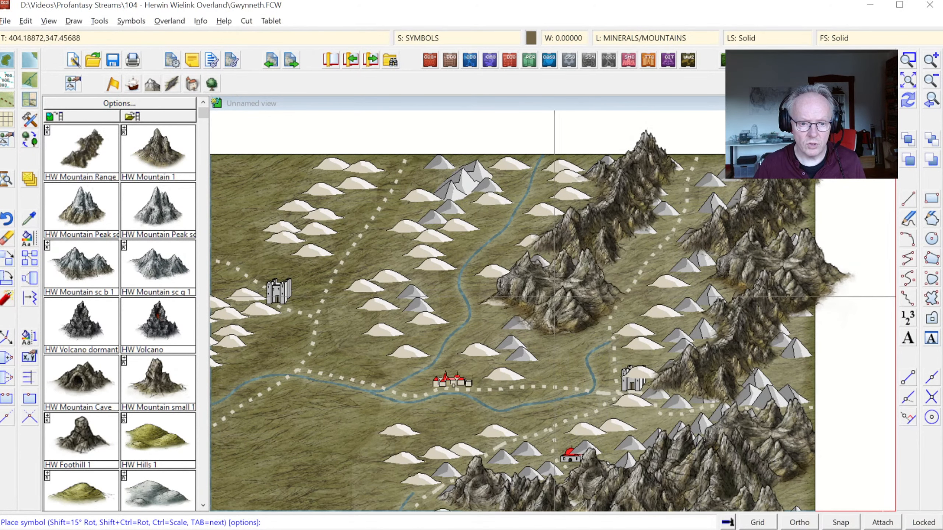
left_click(557, 295)
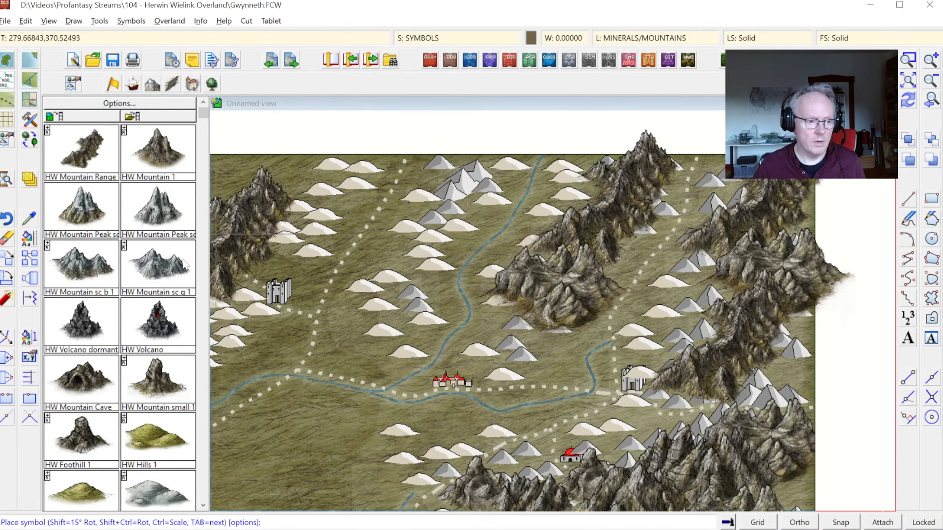
Step: Fill the remaining old peaks in the northeast with HW Mountain 1 symbols, including those beside the northern river and the eastern border
left_click(157, 149)
left_click(472, 166)
left_click(452, 203)
left_click(731, 190)
left_click(707, 316)
left_click(773, 372)
left_click(524, 330)
left_click(403, 293)
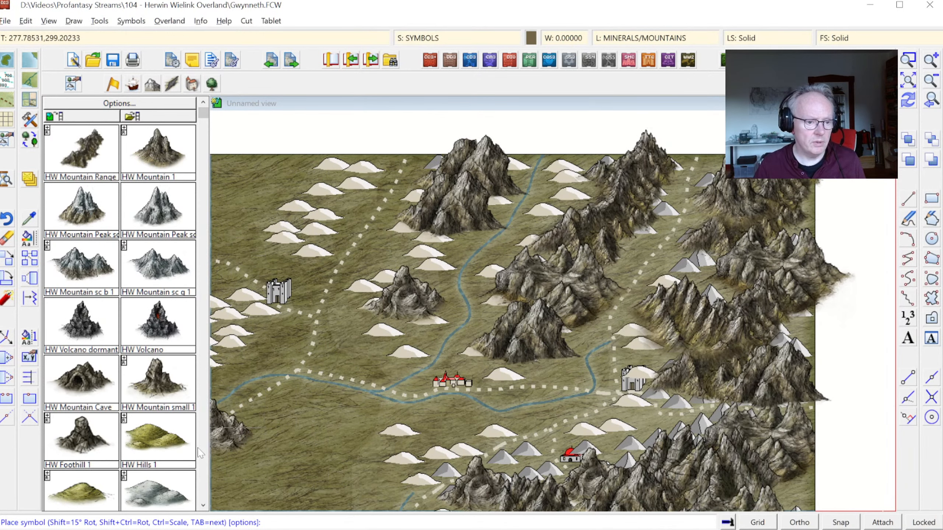
Step: Cover the old hills northwest of the northern road, above the stone keep, with HW Hills 1 symbols
left_click(150, 445)
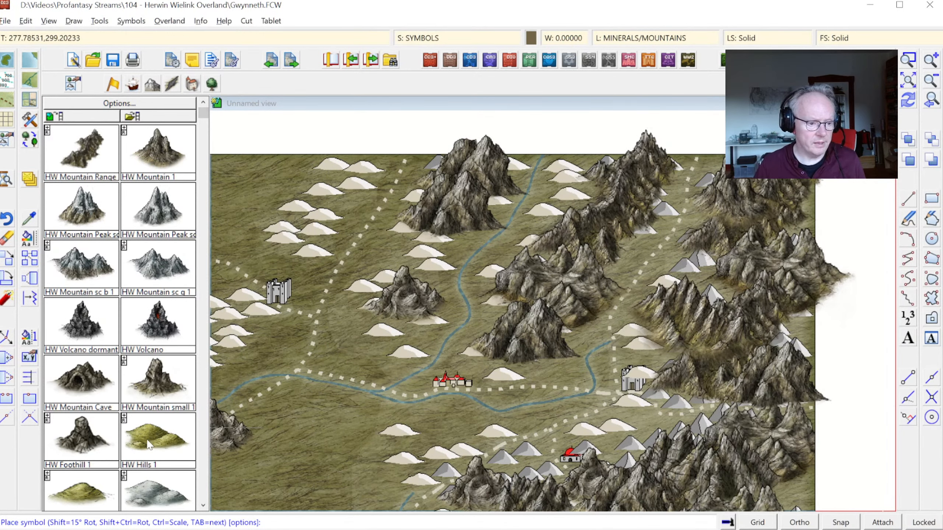
left_click(337, 168)
left_click(327, 190)
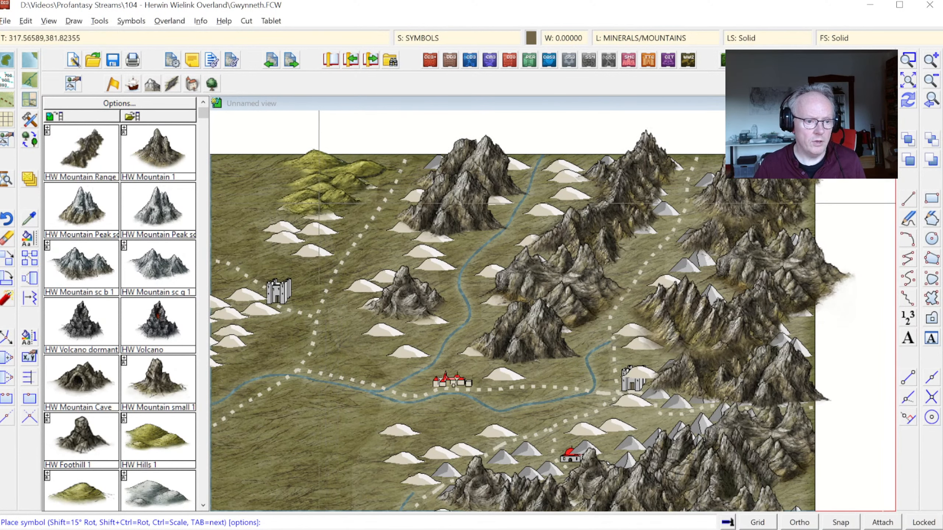
left_click(310, 214)
left_click(282, 231)
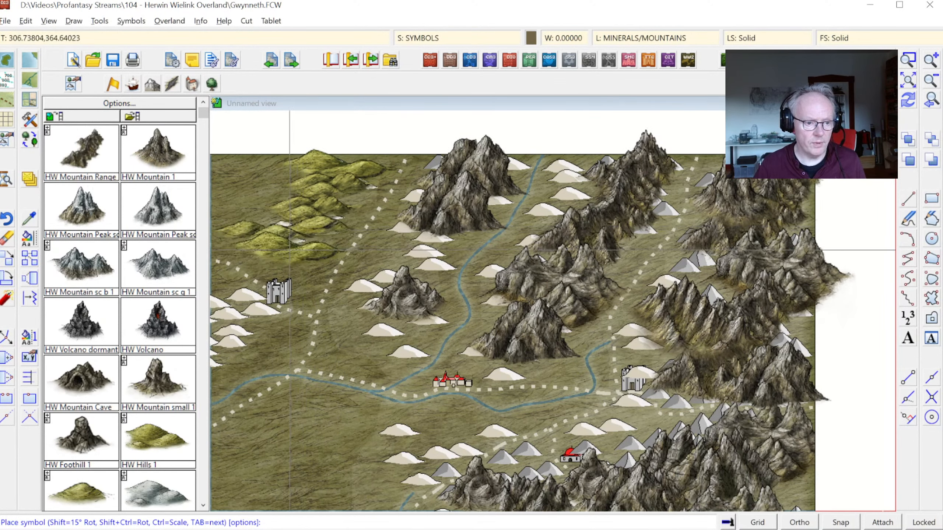
left_click(289, 252)
Step: Cover the old hills between the northern road and the river west of the mountains with hill symbols
left_click(427, 244)
left_click(398, 276)
left_click(390, 329)
left_click(349, 347)
Step: Place hill symbols in the gaps between the northeastern mountains and around the keep at the road's eastern end
left_click(585, 187)
left_click(573, 215)
left_click(657, 212)
left_click(637, 334)
left_click(651, 348)
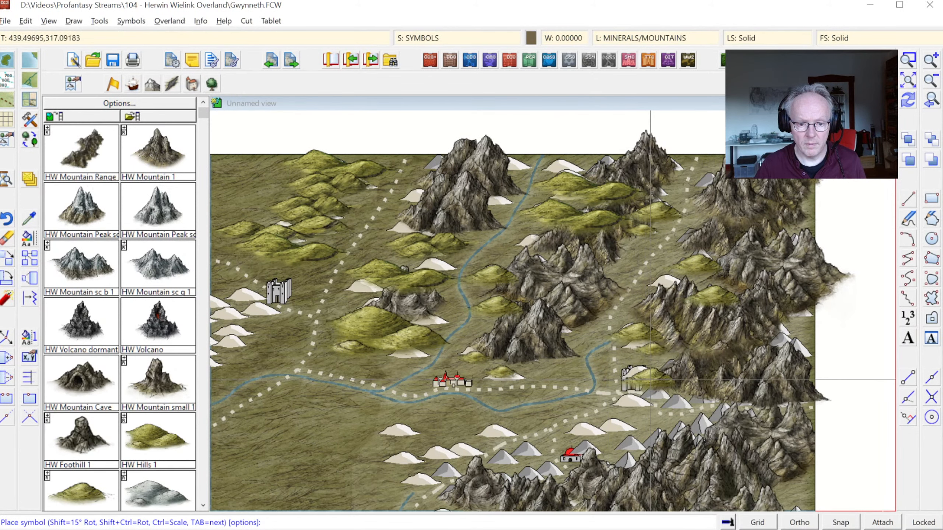
left_click(651, 378)
left_click(637, 405)
left_click(616, 426)
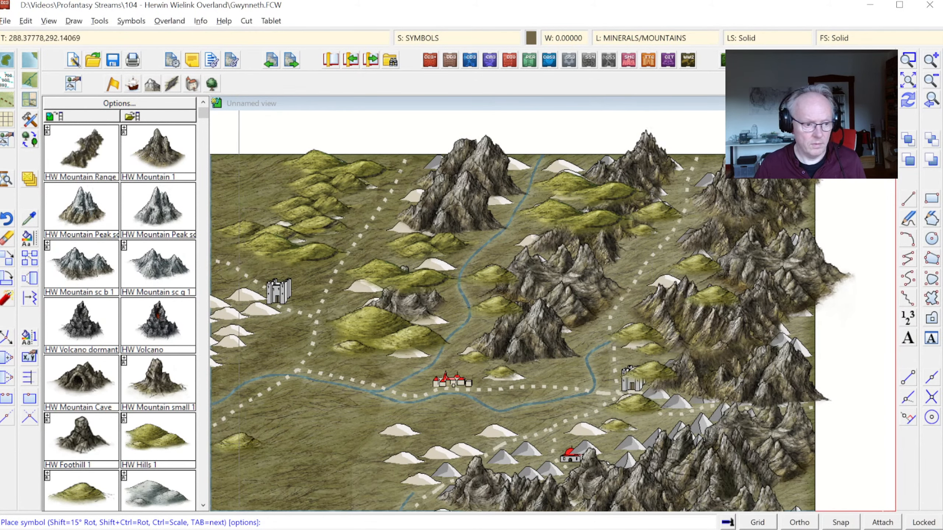
Step: Place HW Hills 1 symbols on the foothills around the red-roofed village south of the northern river
left_click(158, 439)
left_click(661, 437)
left_click(529, 472)
left_click(427, 449)
Step: Place more HW Mountain Range symbols along the eastern map border to cover the old peaks down to the southeastern river
scroll(553, 446, "down", 2)
left_click(82, 149)
left_click(664, 257)
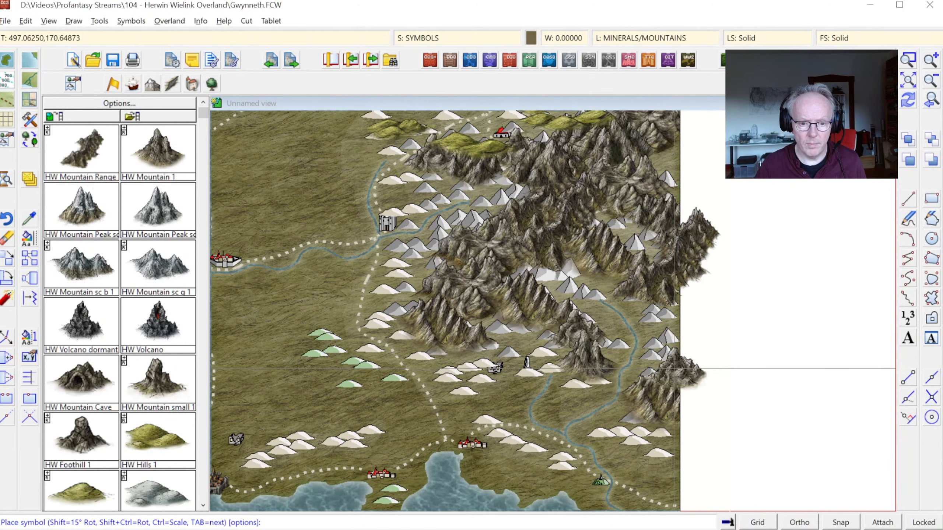
left_click(682, 360)
left_click(681, 324)
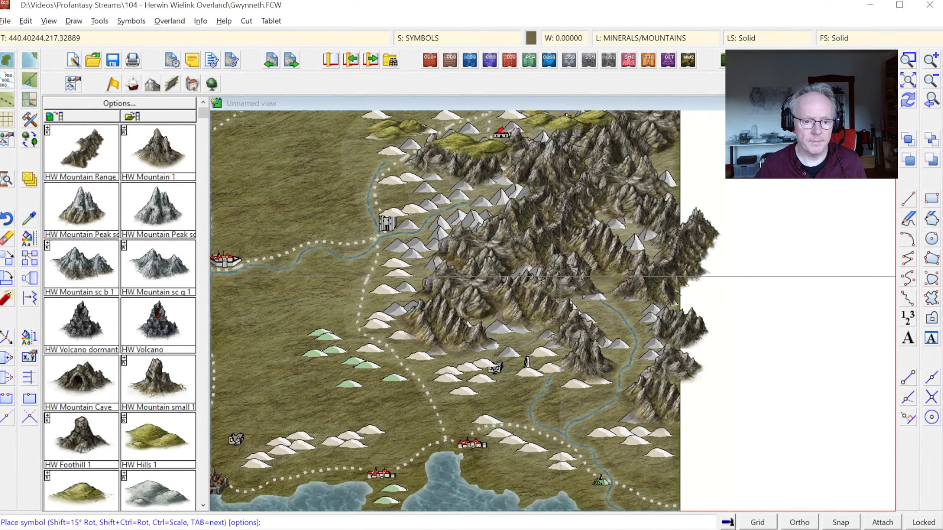
Step: Cover the old foothills along the western flank of the eastern massif with HW Hills 1 symbols, from the river keep southward
left_click(133, 432)
left_click(451, 358)
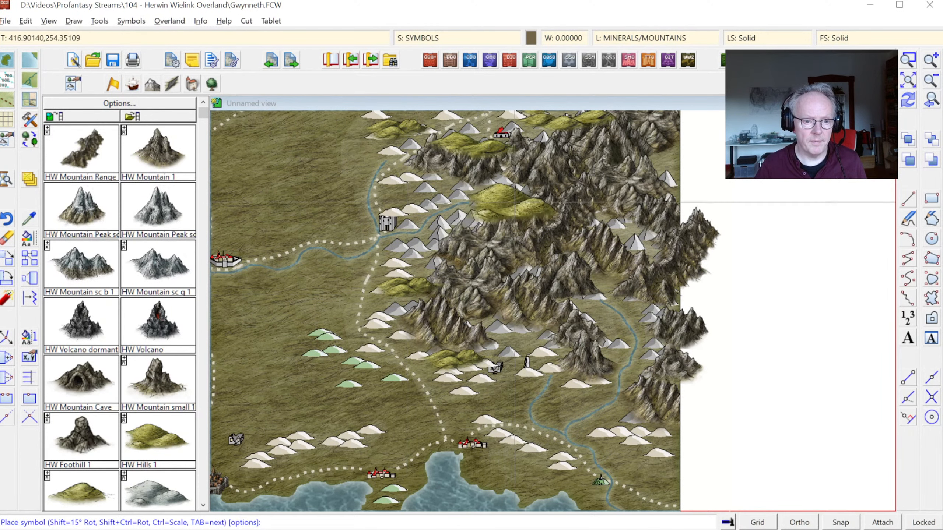
left_click(510, 199)
left_click(430, 185)
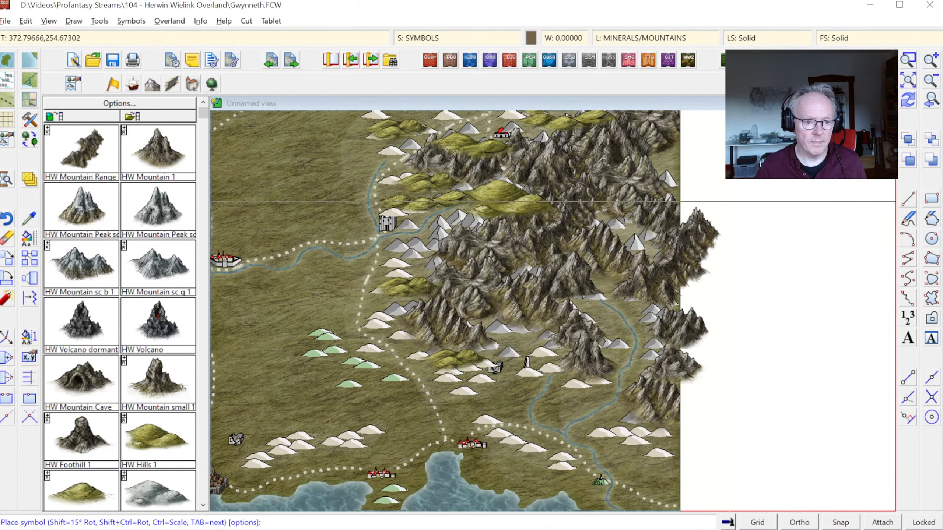
left_click(429, 195)
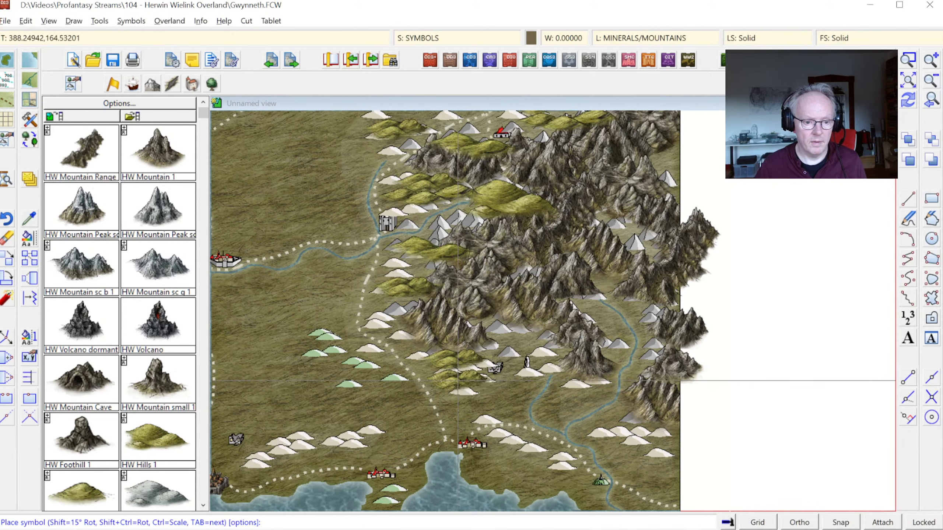
left_click(462, 378)
Step: Cover the old hills at the massif's southern foot with hill symbols, around the southeastern rivers and along the coast road
left_click(587, 387)
left_click(640, 433)
left_click(656, 456)
left_click(489, 417)
left_click(524, 443)
left_click(548, 468)
Step: Cover the old hill row north of the coast road and west of the sea inlet with hill symbols
left_click(357, 438)
left_click(313, 445)
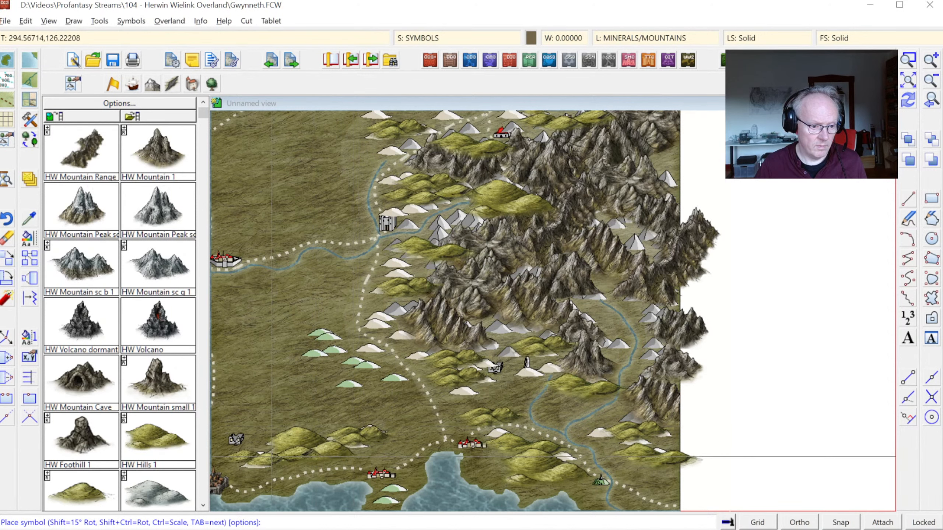
left_click(270, 461)
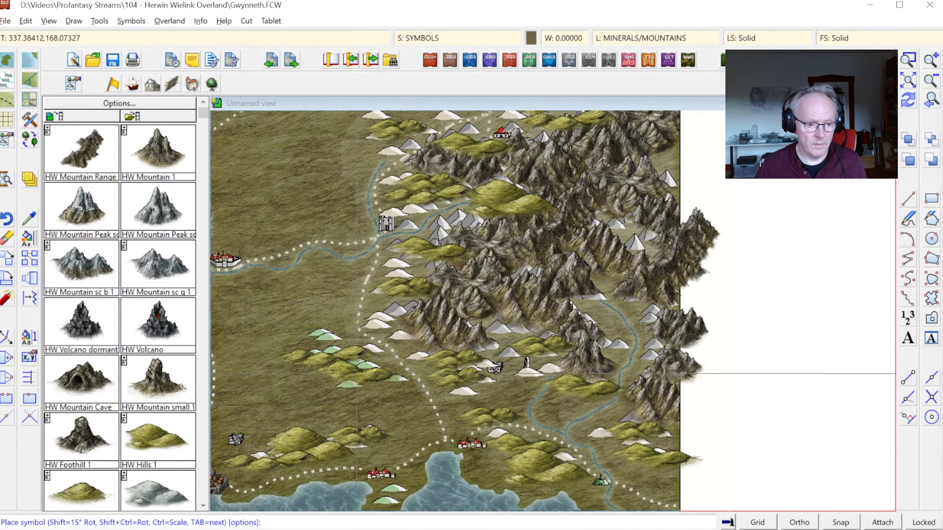
Step: In the western half of the map, cover the old hill band northeast of the central city with hill symbols
left_click(934, 99)
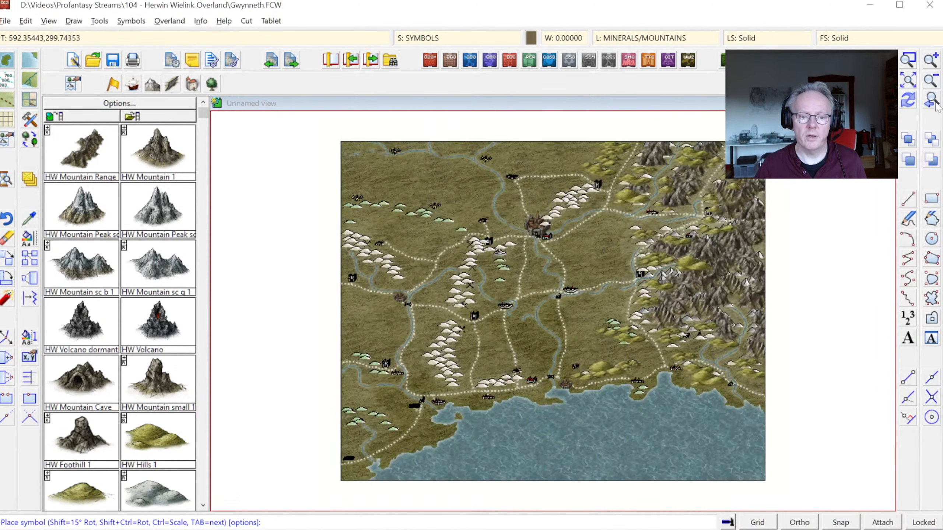
left_click(907, 59)
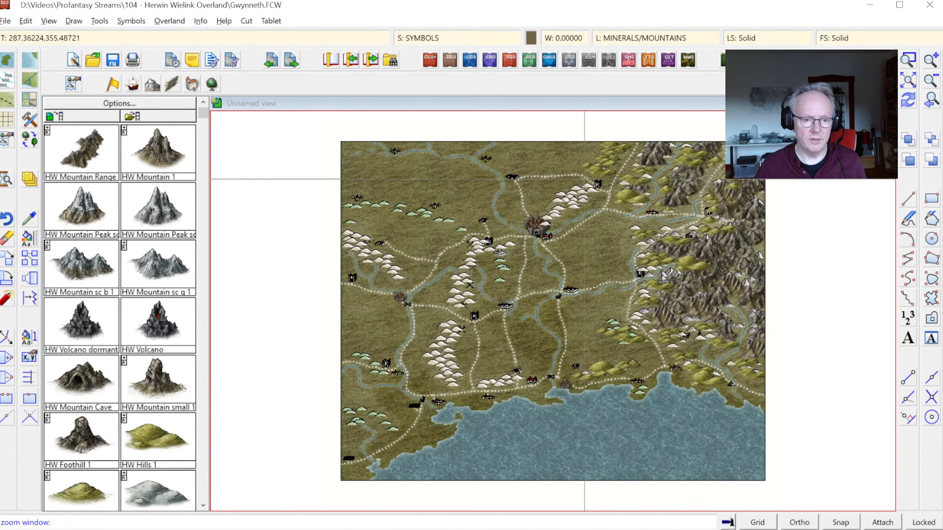
left_click(310, 175)
left_click(593, 457)
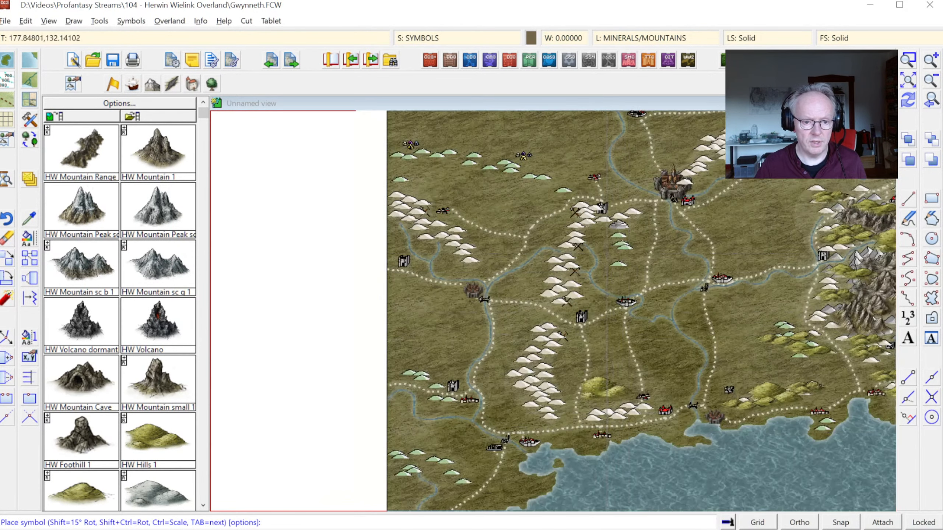
left_click(740, 129)
left_click(721, 150)
left_click(709, 163)
left_click(700, 177)
Step: Cover the central hill chain with hill symbols, from the keep west of the city down to the southern crossroads
left_click(587, 213)
left_click(630, 218)
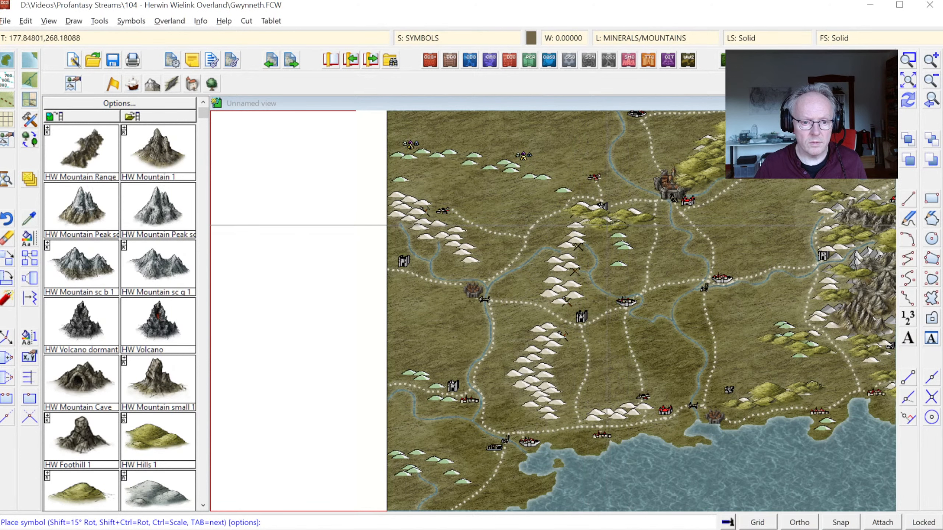
left_click(593, 227)
left_click(583, 244)
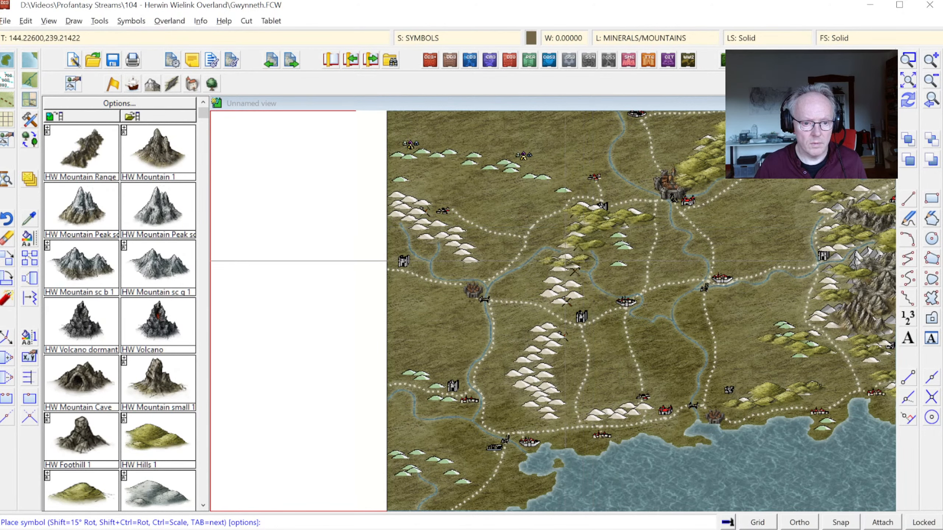
left_click(565, 261)
left_click(564, 271)
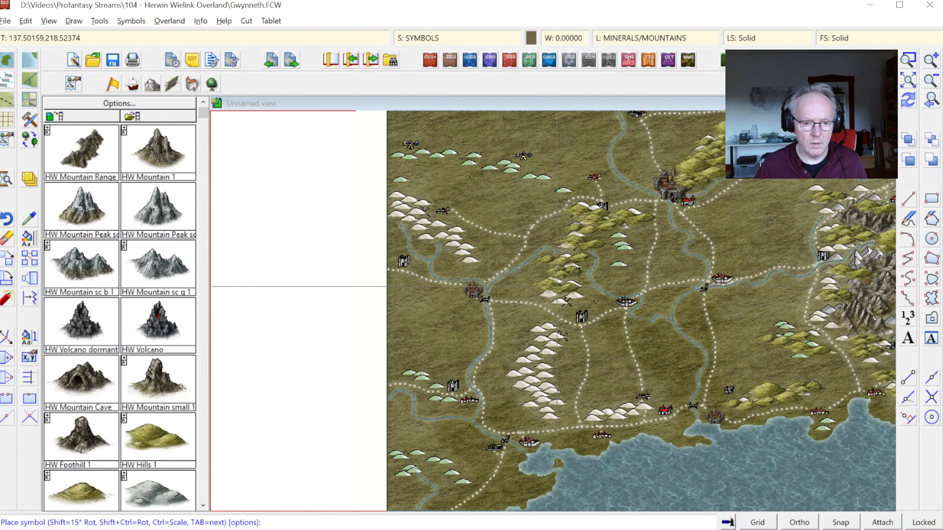
left_click(556, 281)
left_click(560, 296)
Step: Cover the old hill chain south of the crossroads keep with hill symbols, from its northern end down to the coast road
left_click(549, 326)
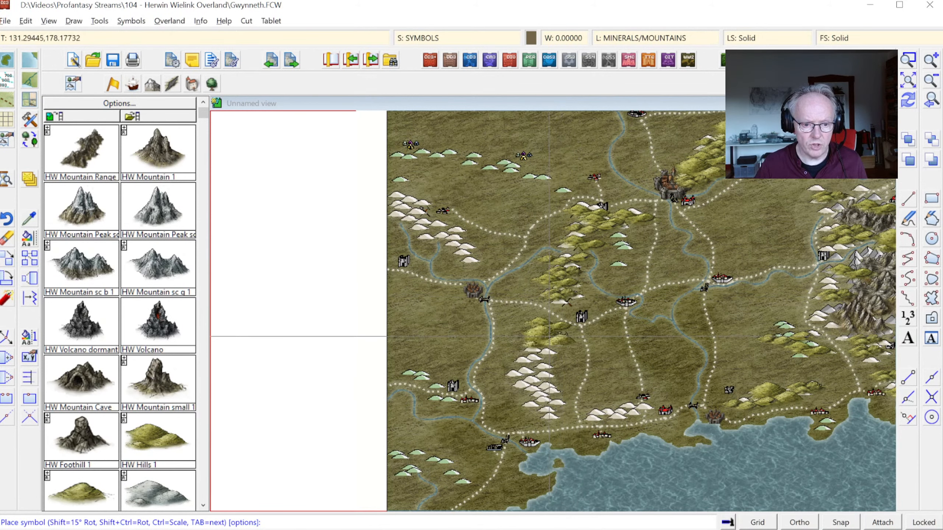
left_click(550, 336)
left_click(539, 348)
left_click(535, 359)
left_click(537, 369)
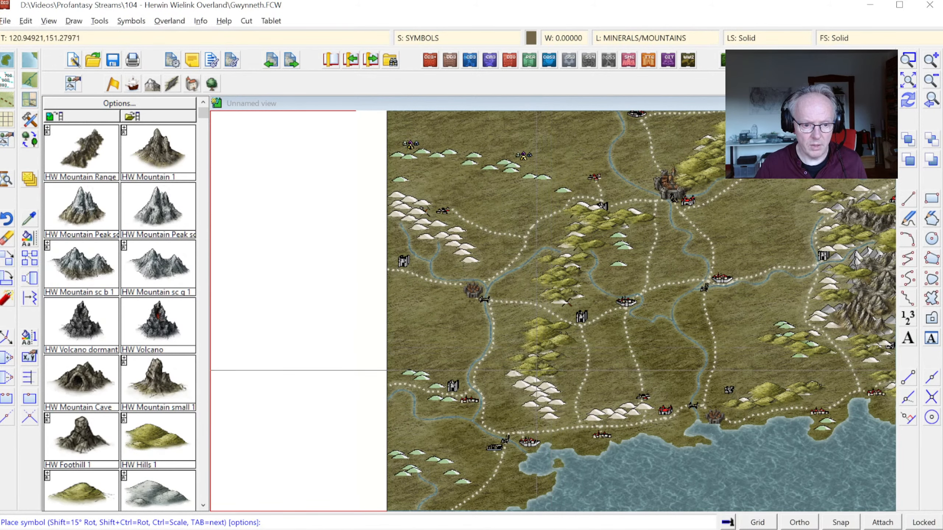
left_click(537, 386)
left_click(539, 401)
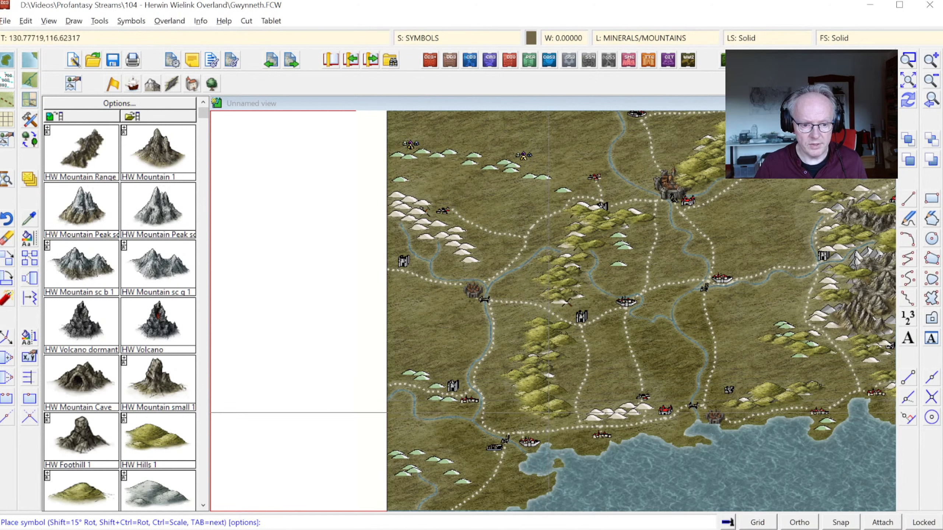
left_click(547, 412)
Step: Cover the short old hill row along the coast road, west of the red town, with hill symbols
left_click(630, 410)
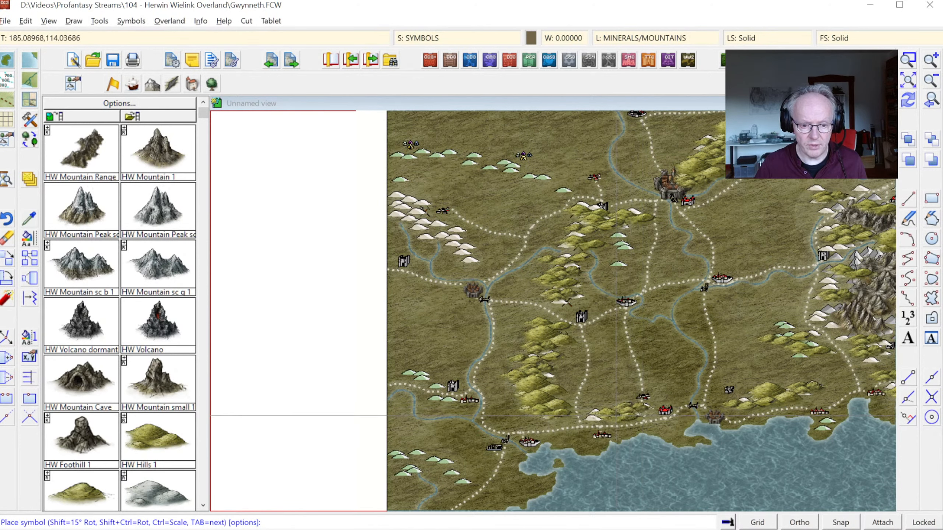
left_click(611, 417)
left_click(614, 406)
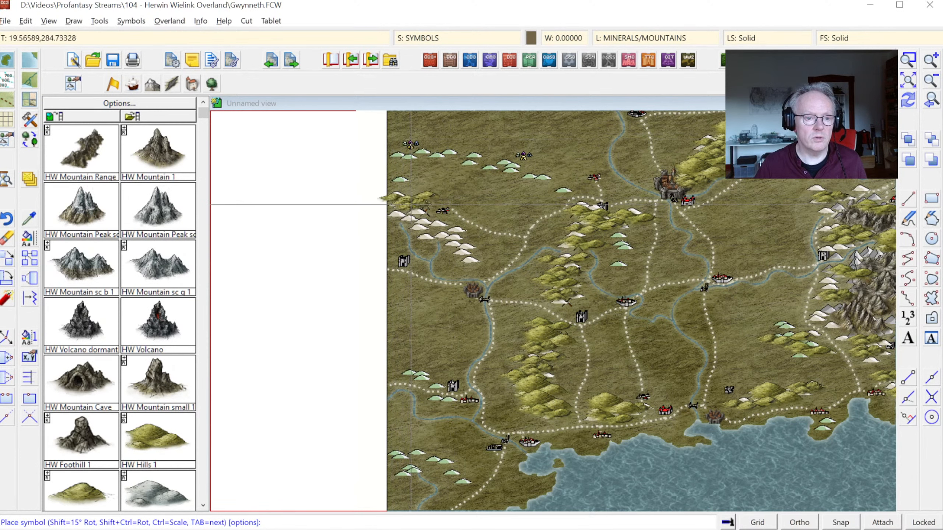
Step: Cover the old hill band in the far northwest, above the western river, with hill symbols
left_click(416, 212)
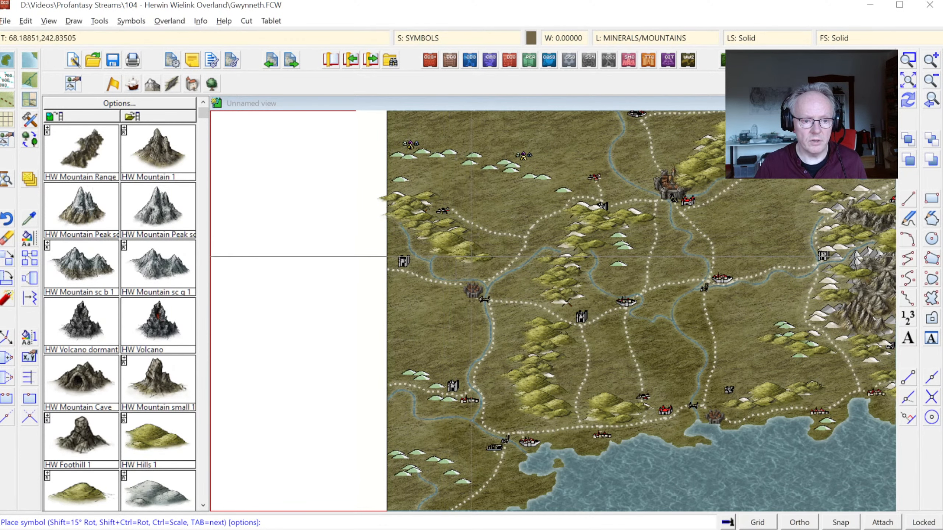
left_click(471, 244)
left_click(474, 291)
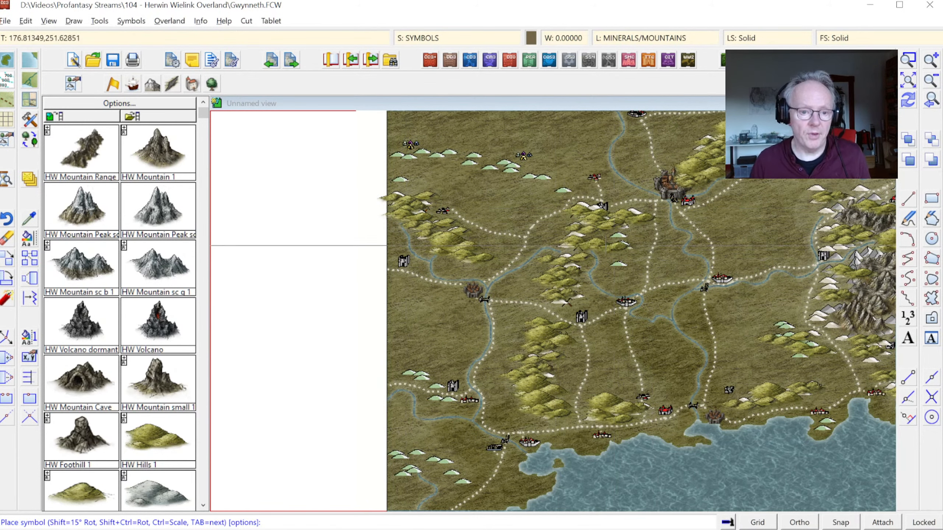
Step: Cover the old green hills across the northwestern plains with snowy hill symbols, ending at the single hill west of the northern river
scroll(122, 438, "down", 1)
left_click(82, 491)
left_click(427, 153)
left_click(478, 156)
left_click(499, 168)
left_click(534, 176)
left_click(545, 179)
left_click(565, 190)
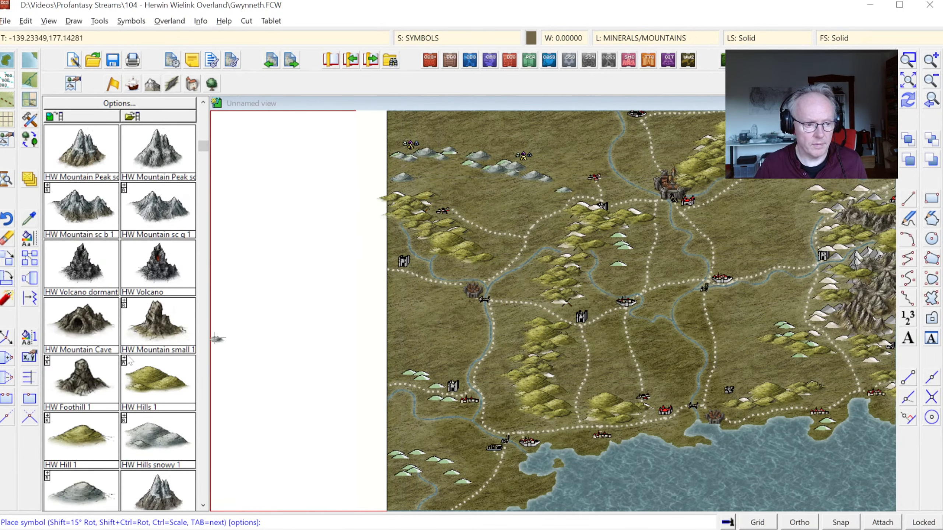
key("Escape")
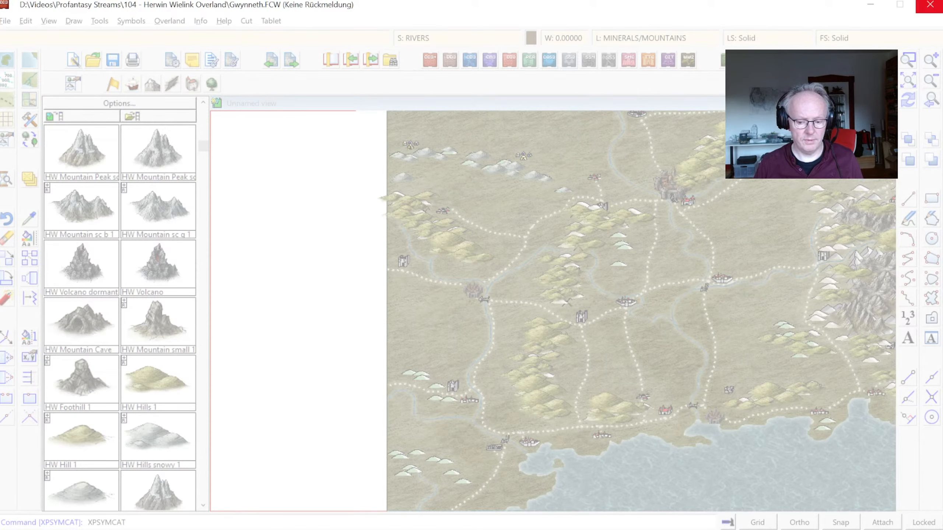
Step: Force-close the frozen CC3+ program and switch to the CC3+ window holding the original gwynneth.FCW map
left_click(929, 4)
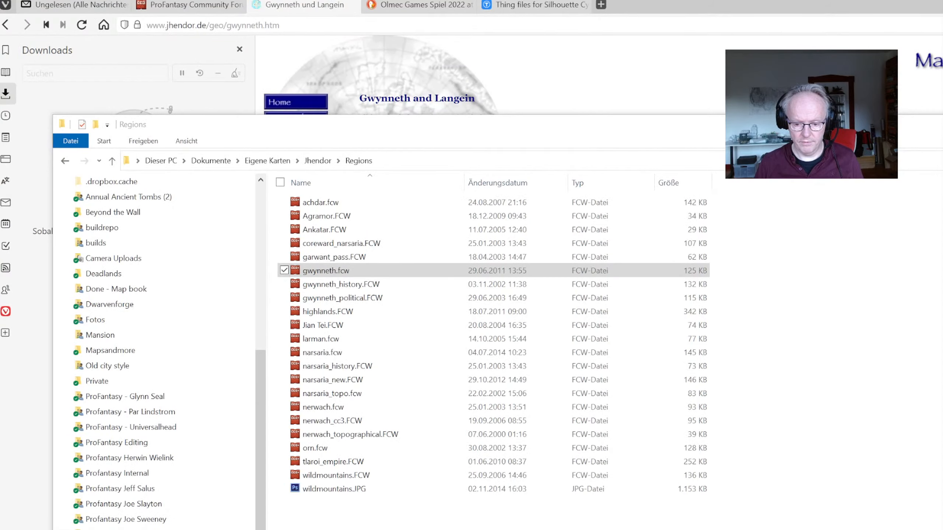
left_click(537, 55)
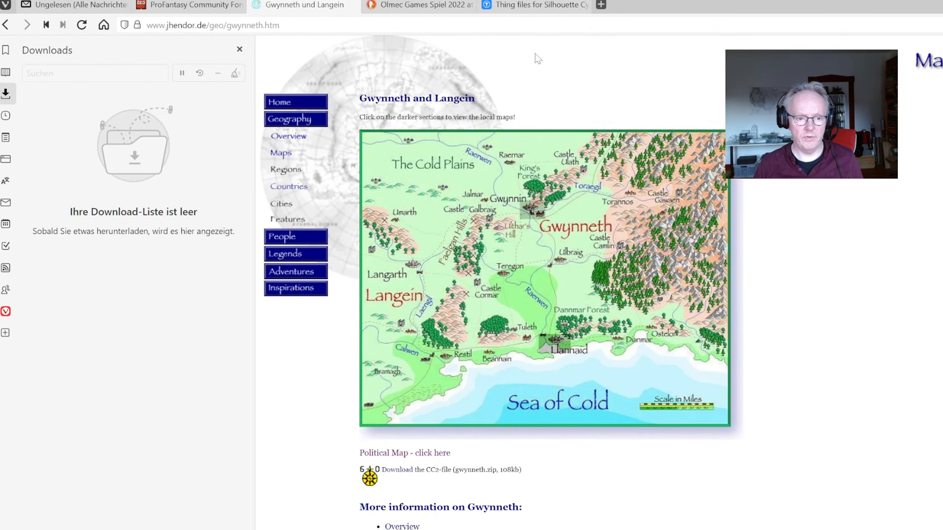
key("alt+Tab")
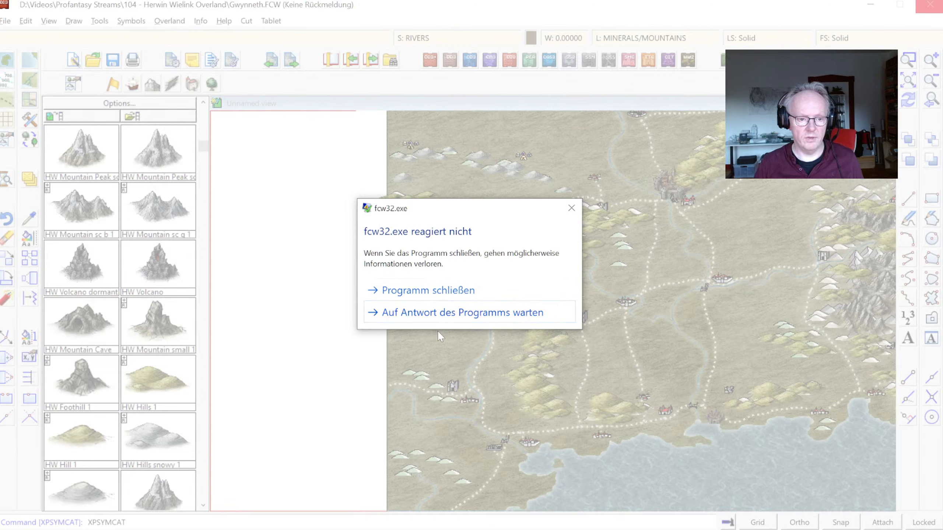
left_click(571, 209)
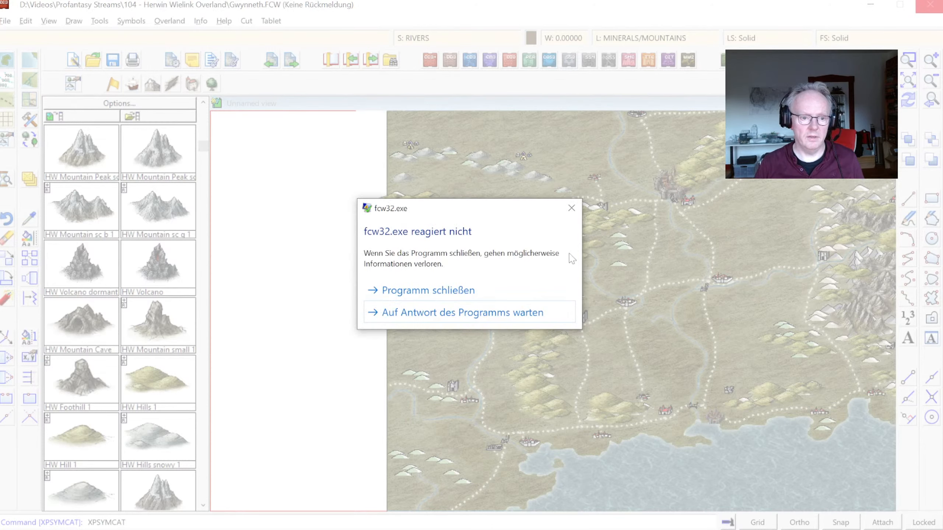
left_click(486, 290)
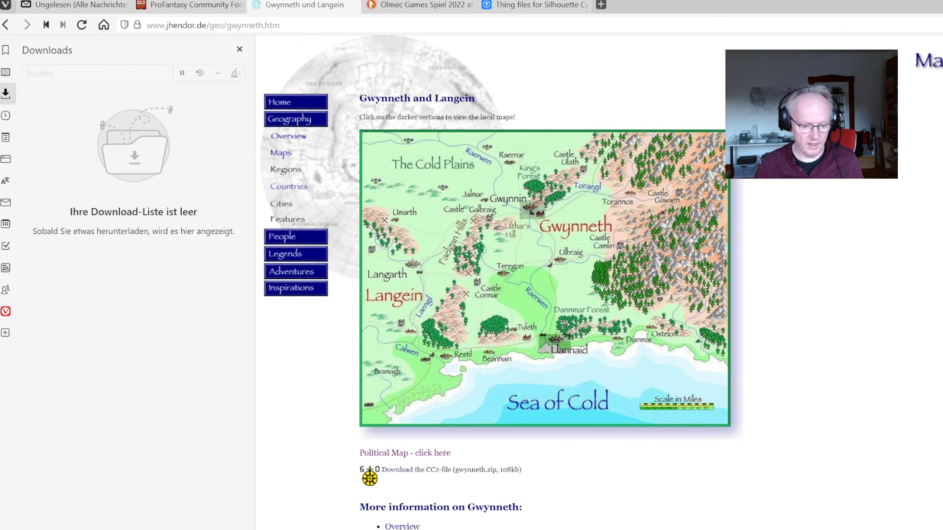
key("super")
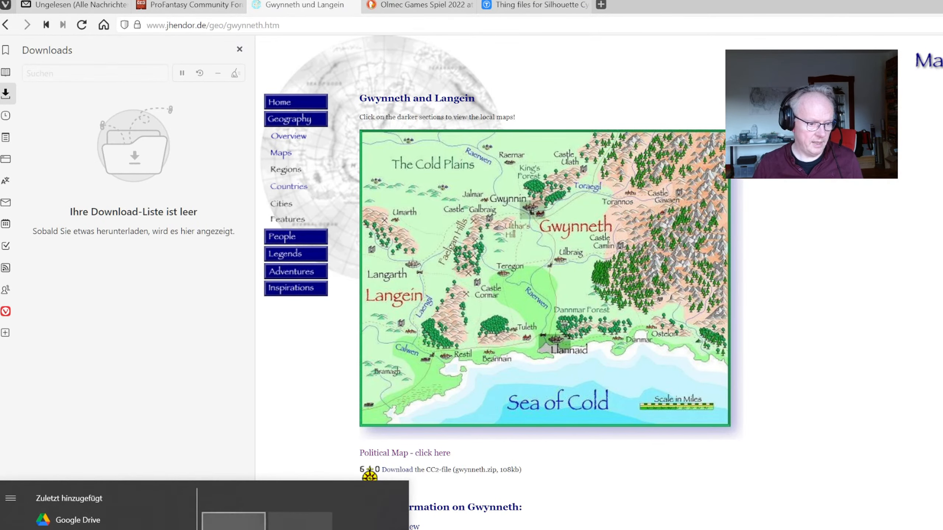
left_click(251, 529)
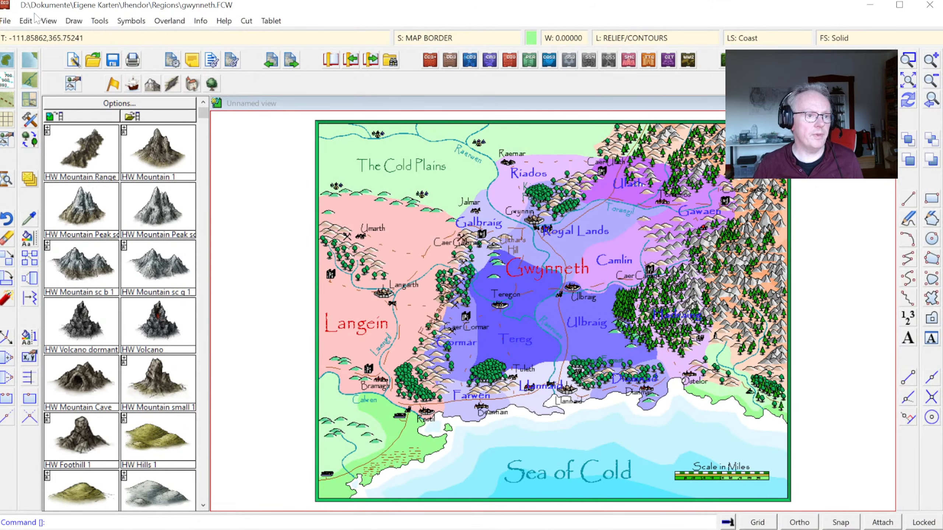
Step: Open the autosave drawing without saving the current changes, and return to Gwynneth.FCW in the 104 - Herwin Wielink Overland folder
left_click(5, 20)
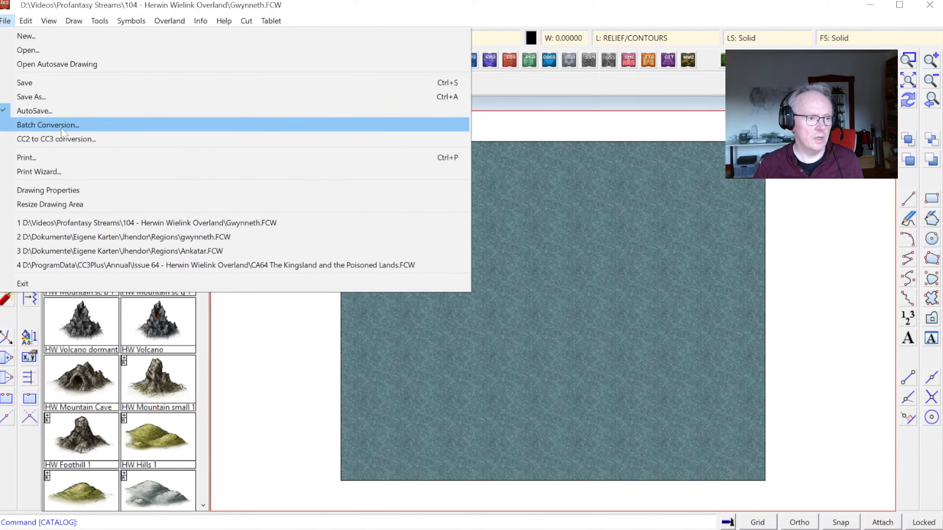
left_click(57, 64)
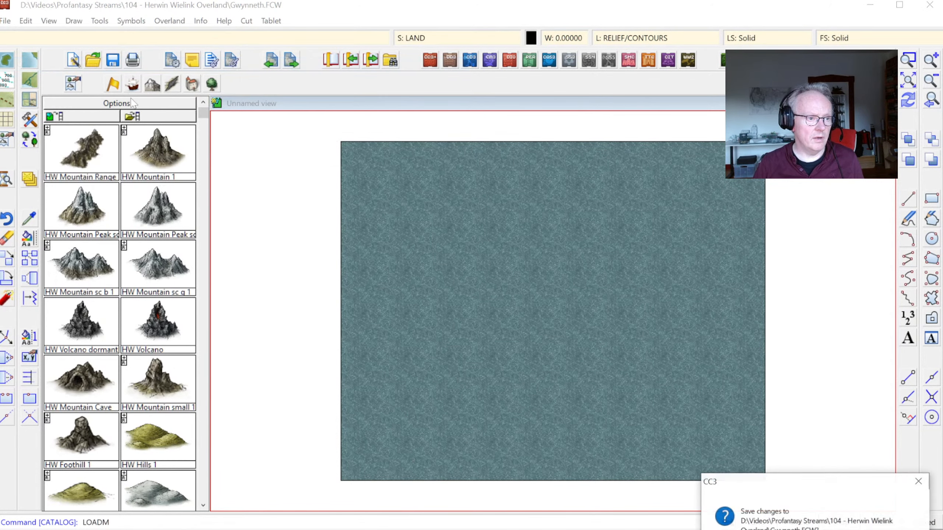
key("n")
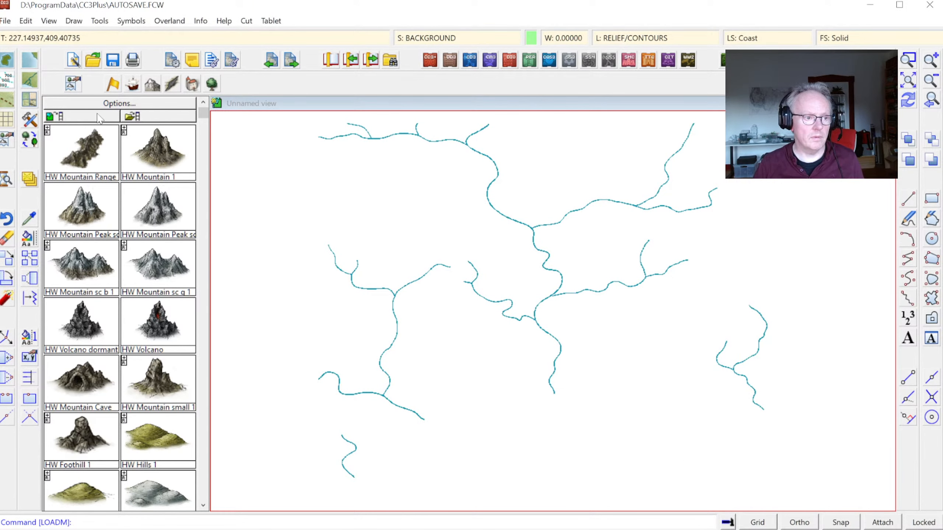
left_click(7, 20)
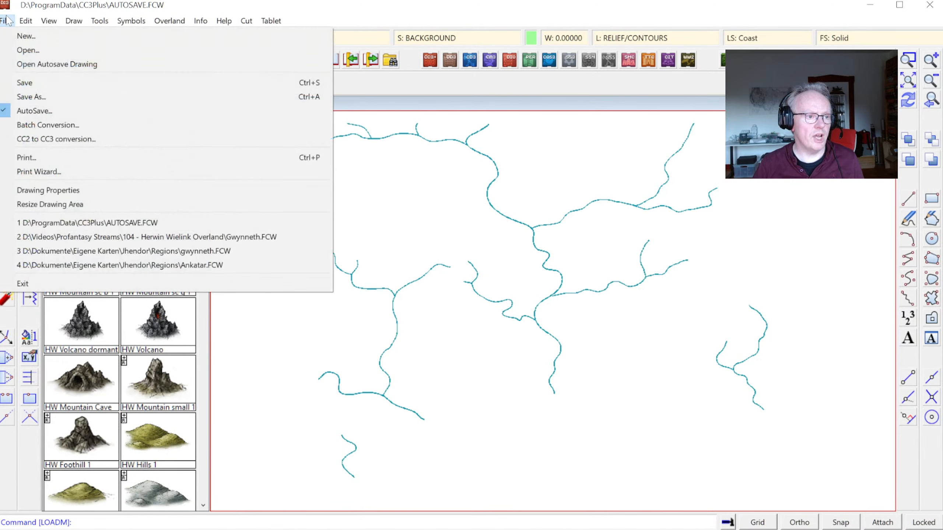
left_click(147, 236)
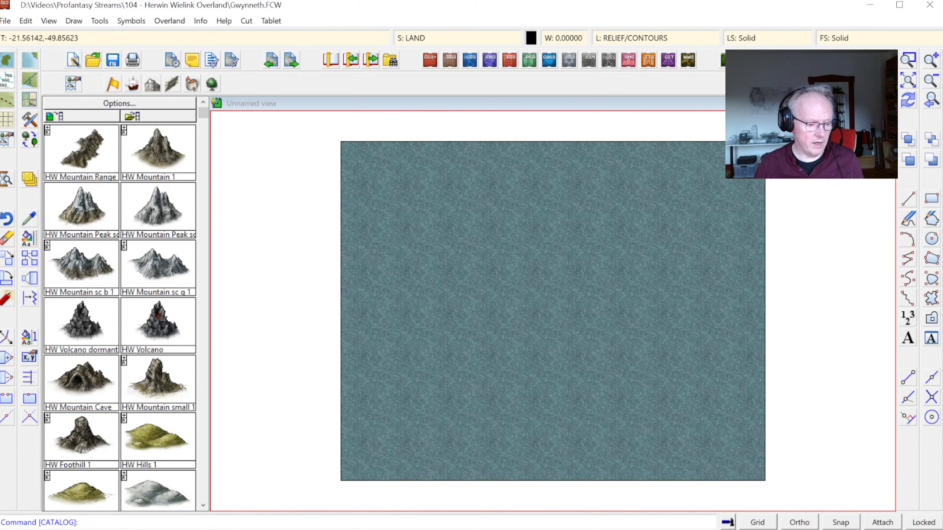
Step: Copy the whole original political map from the other gwynneth.FCW window and close that window
key("super")
left_click(233, 526)
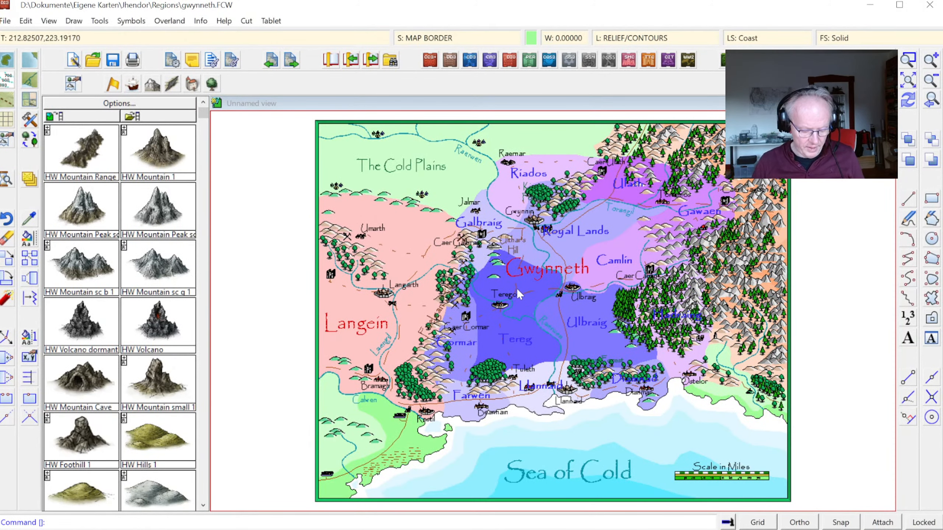
key("ctrl+c")
left_click(929, 5)
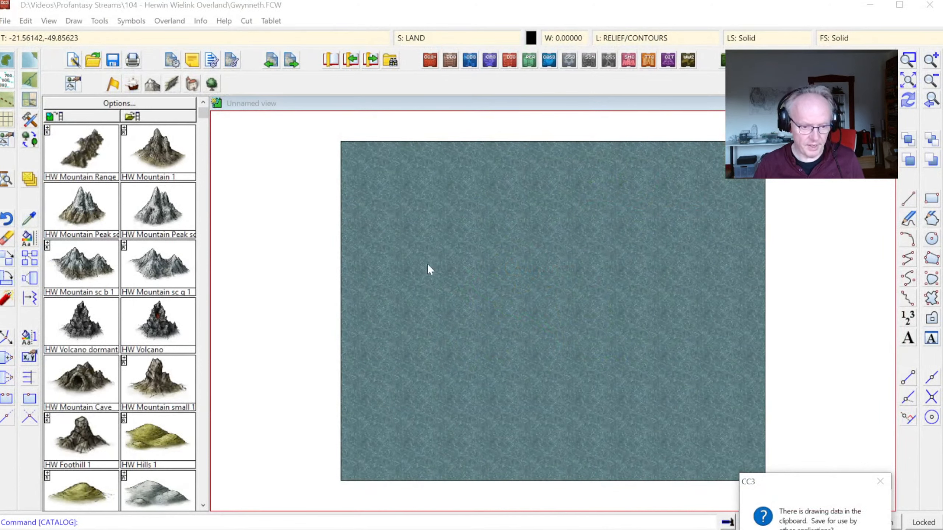
left_click(393, 20)
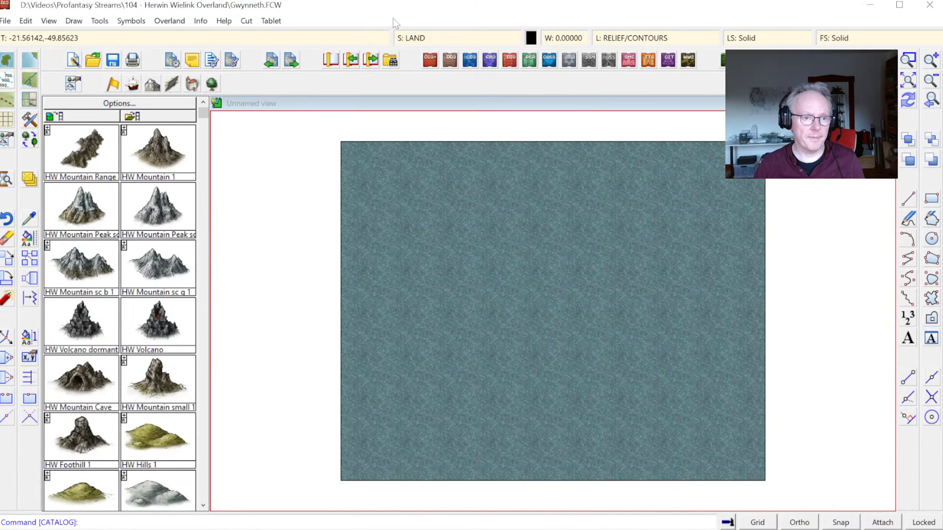
Step: Paste the copied map at 0,0, the lower-left corner of the empty overland map
key("ctrl+v")
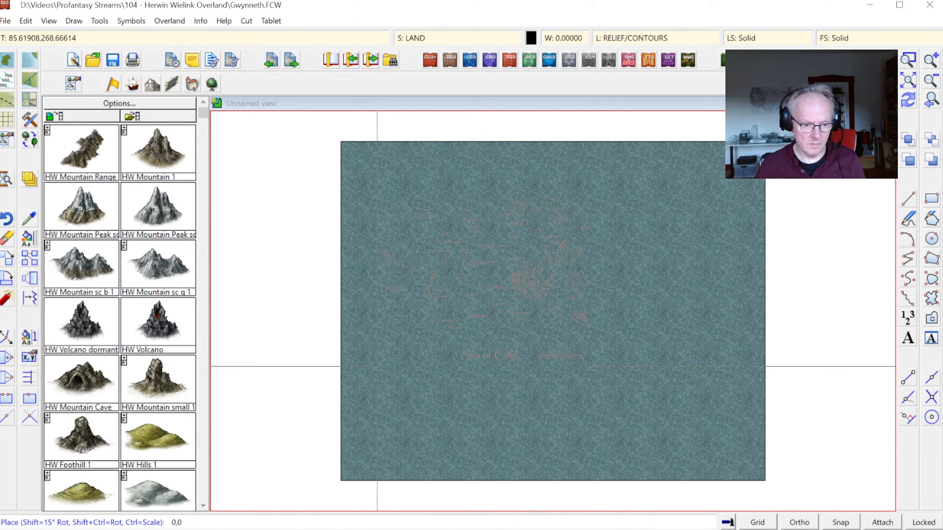
left_click(340, 481)
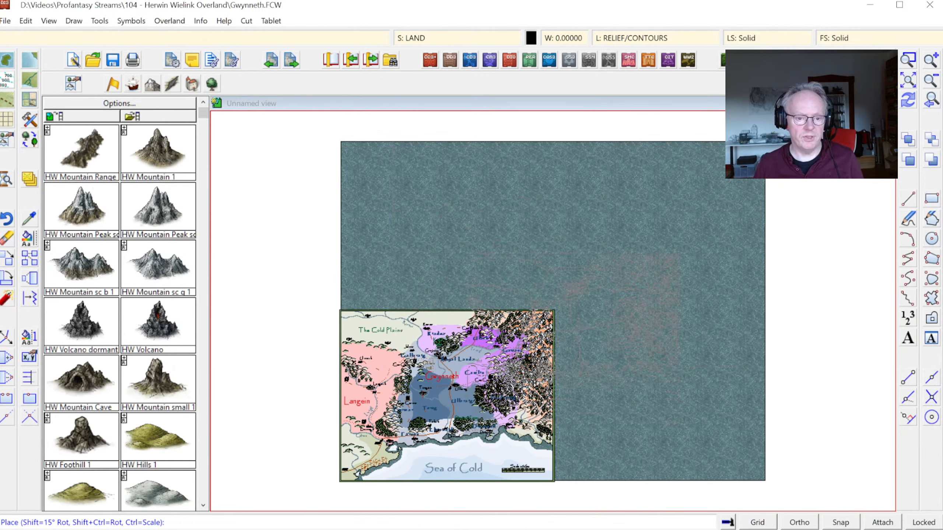
key("Escape")
Step: Run the SCALEMAPEXT command on the overland map
type("SCALEMAPEXT")
key("Return")
left_click(489, 303)
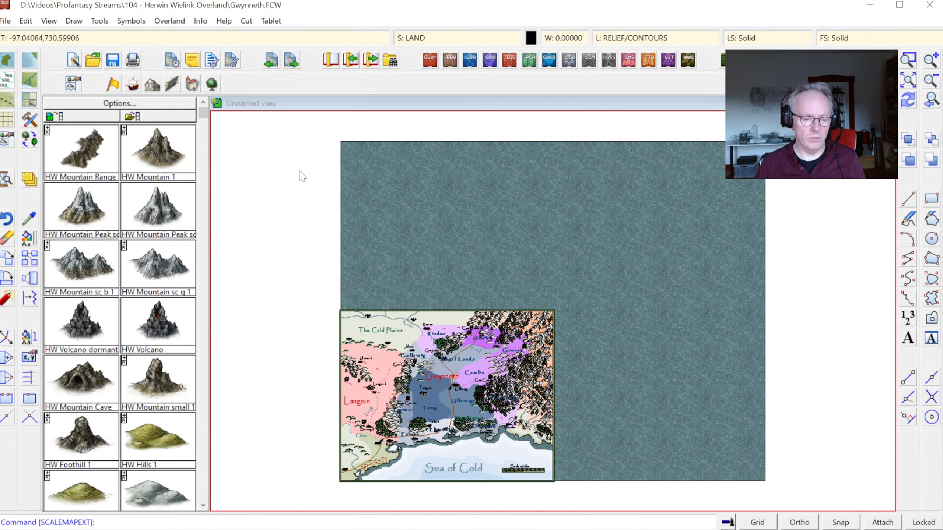
Step: Open the list of drawing information and measuring commands
left_click(200, 21)
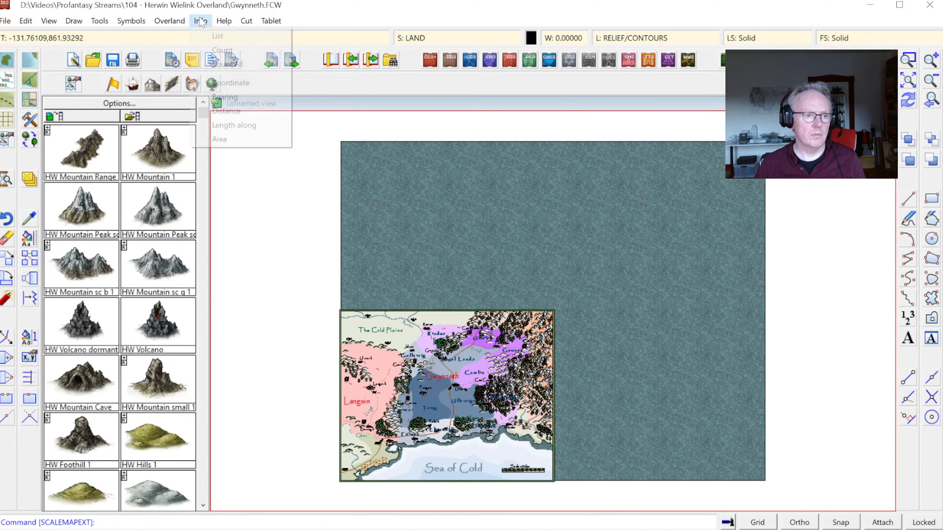
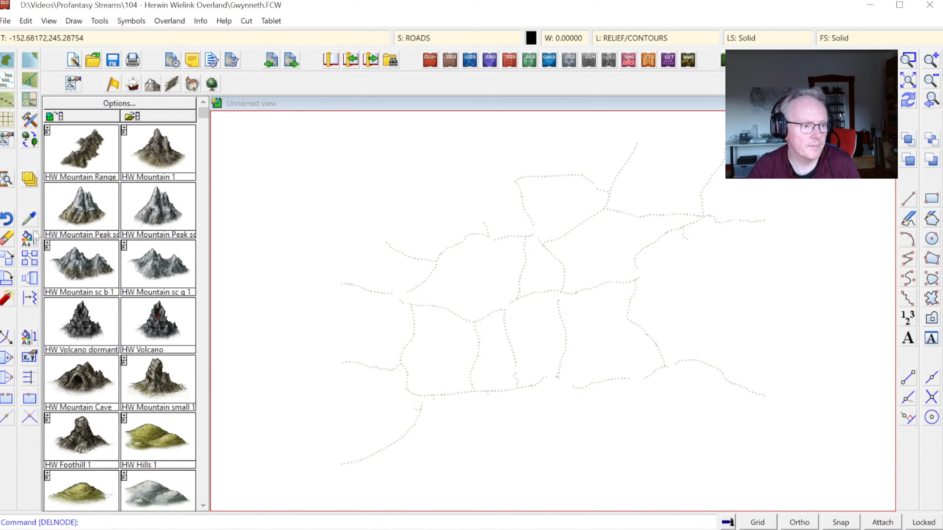
Step: On the SYMBOLS sheet, move all entities of the MINERALS/MOUNTAINS layer to the TEMPORARY layer
right_click(33, 179)
left_click(80, 318)
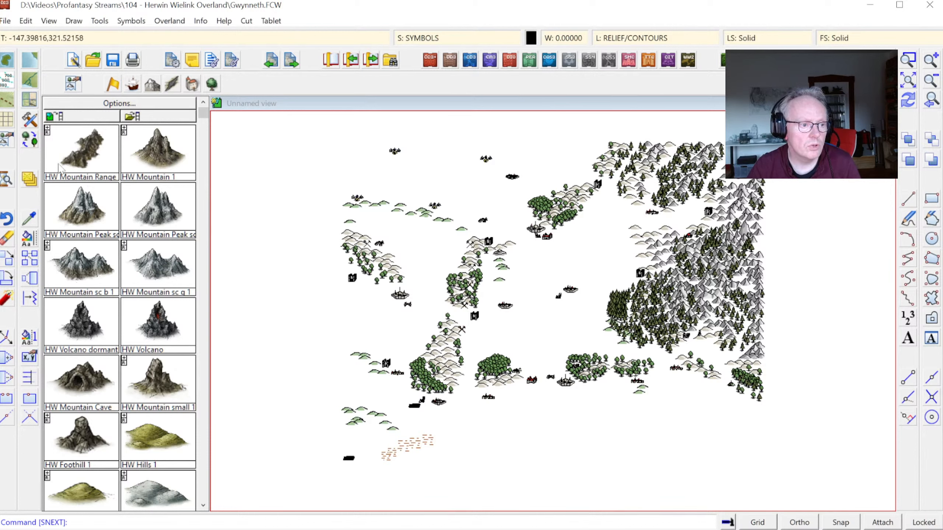
left_click(30, 258)
left_click(89, 327)
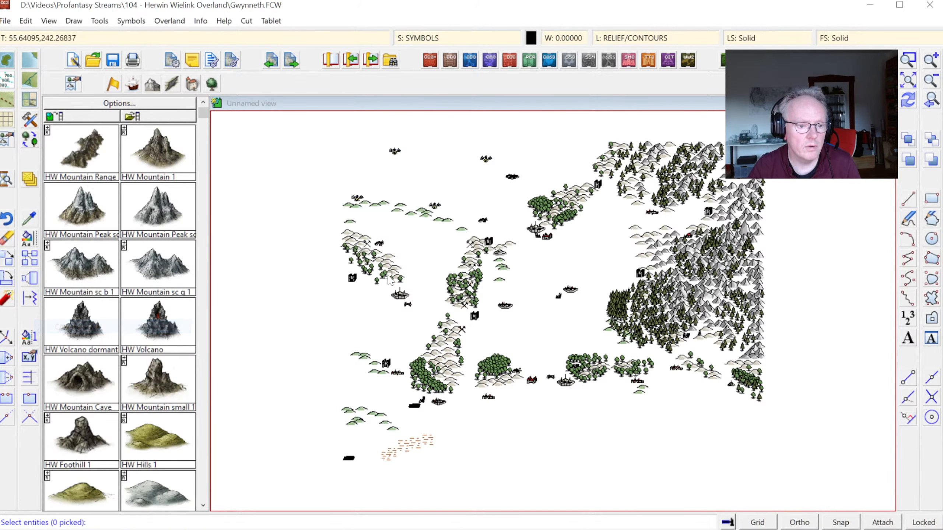
right_click(343, 273)
left_click(372, 384)
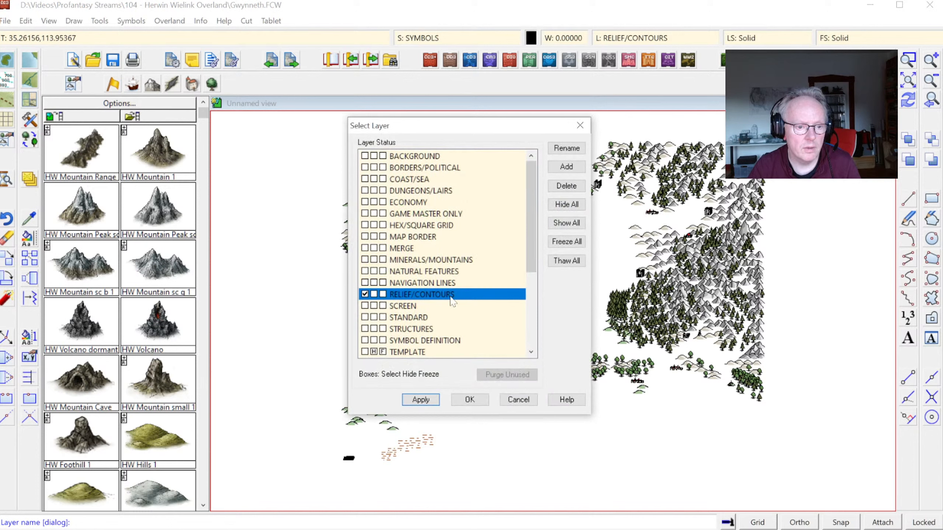
left_click(443, 260)
left_click(470, 400)
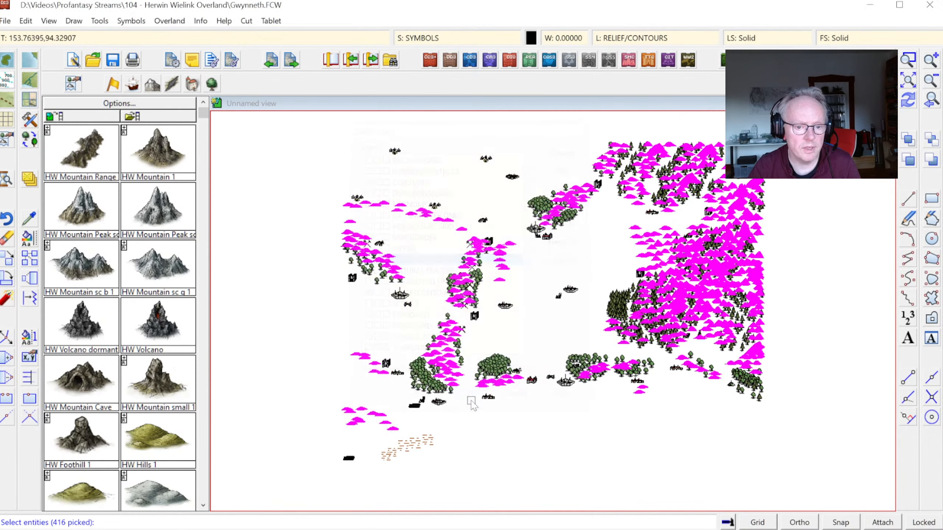
right_click(500, 319)
left_click(499, 319)
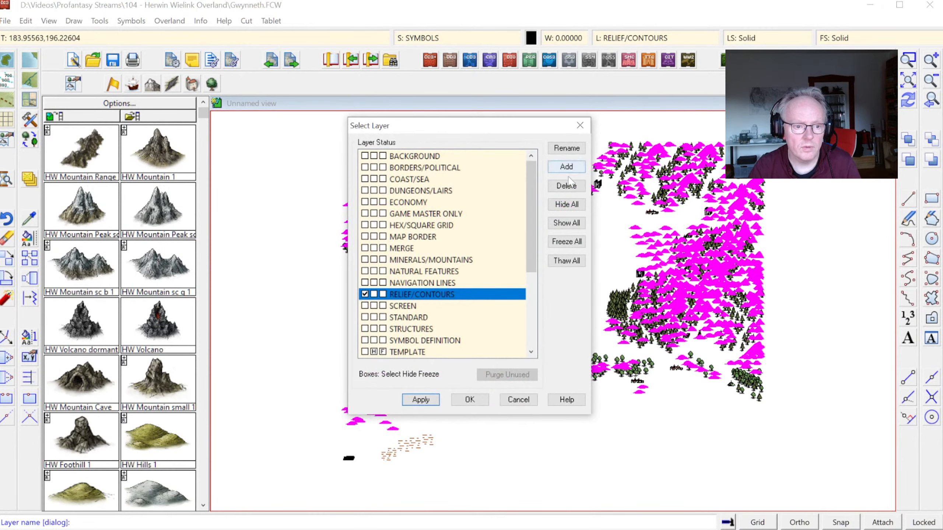
scroll(442, 330, "down", 4)
left_click(412, 225)
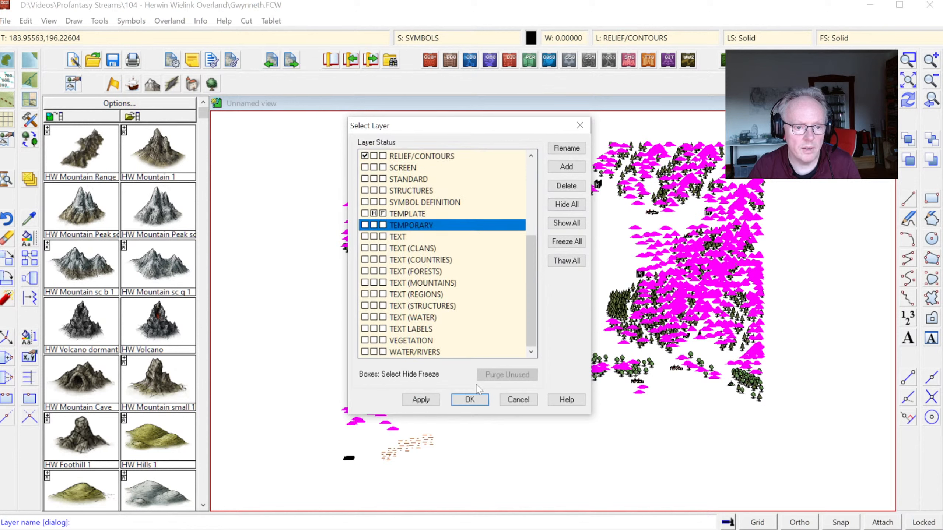
left_click(469, 400)
Step: Add a hidden layer named TEMP 2, hide the TEMPORARY layer, and move all VEGETATION layer symbols to TEMPORARY
right_click(524, 297)
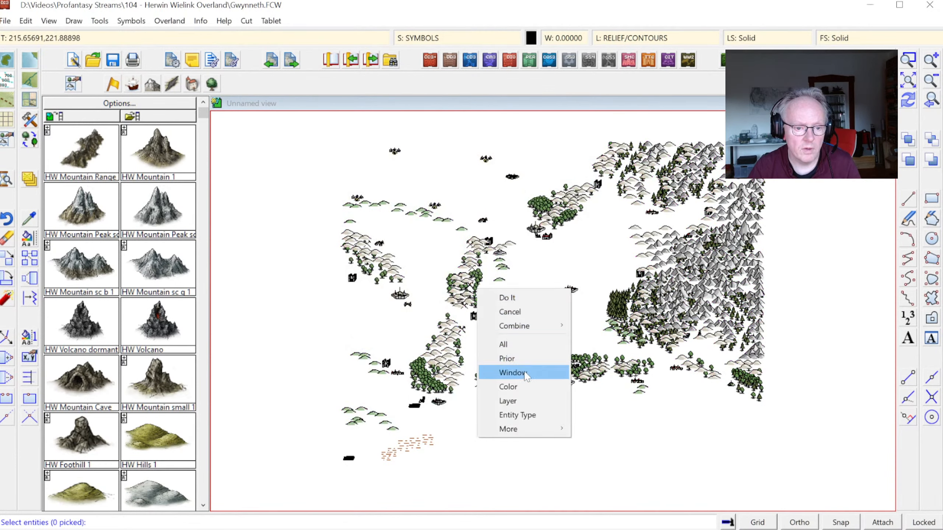
left_click(516, 401)
scroll(458, 349, "down", 4)
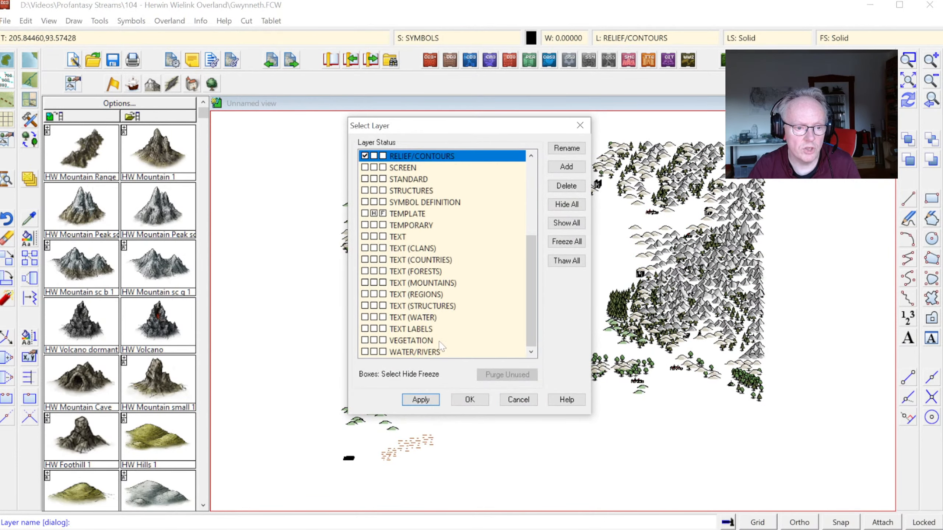
left_click(416, 341)
left_click(470, 399)
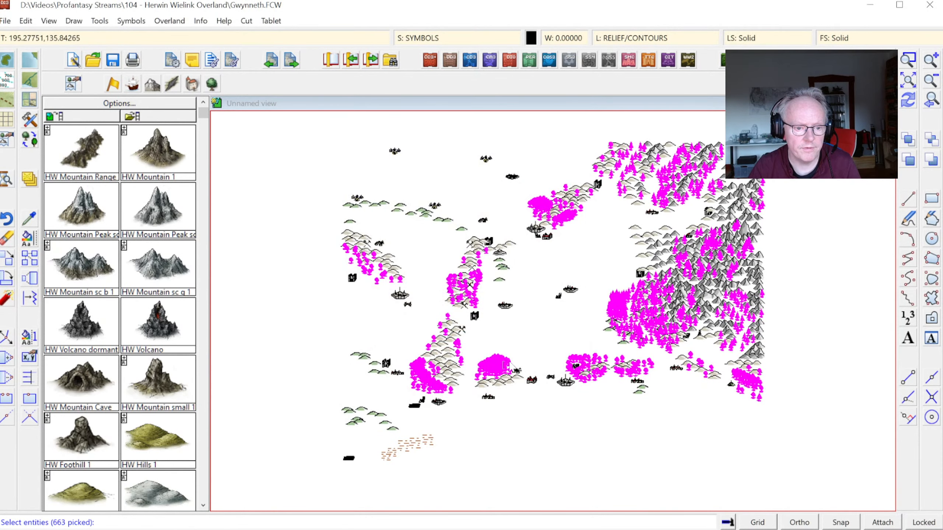
right_click(546, 301)
left_click(545, 302)
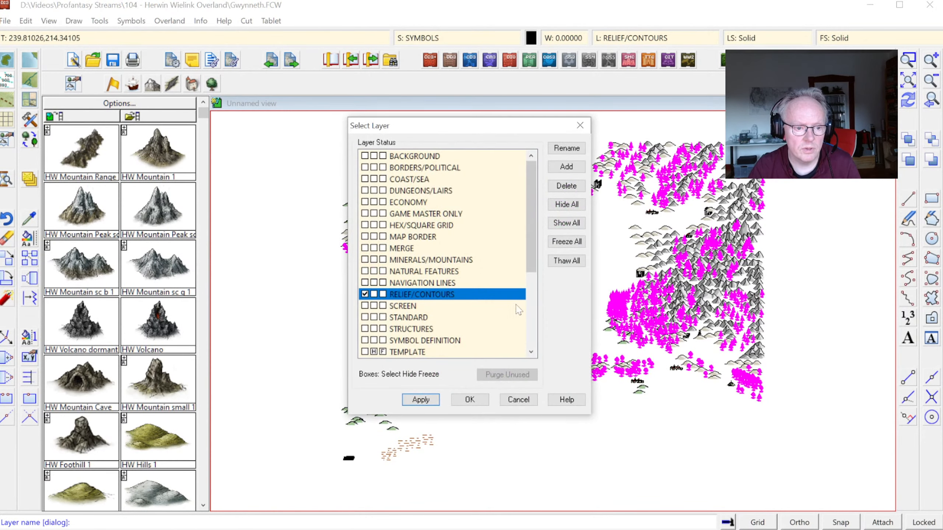
left_click(564, 168)
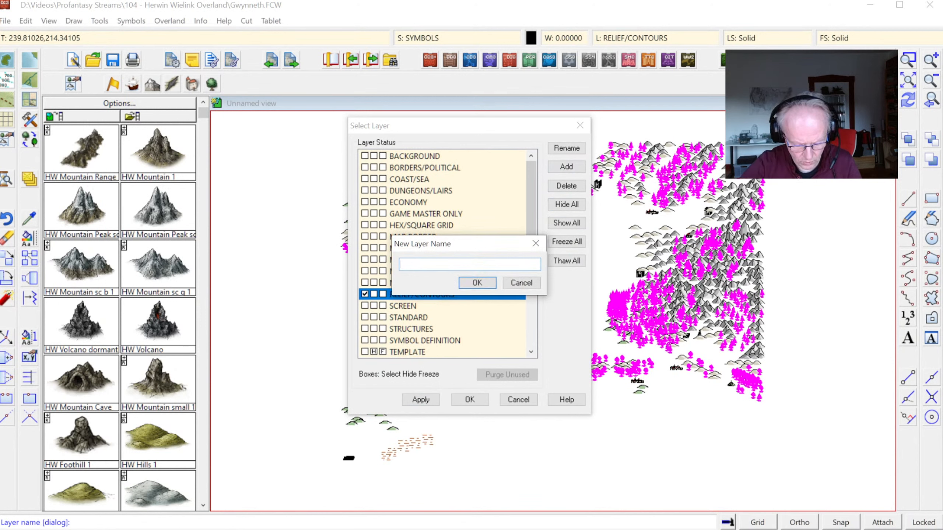
type("TEMP 2")
key("Return")
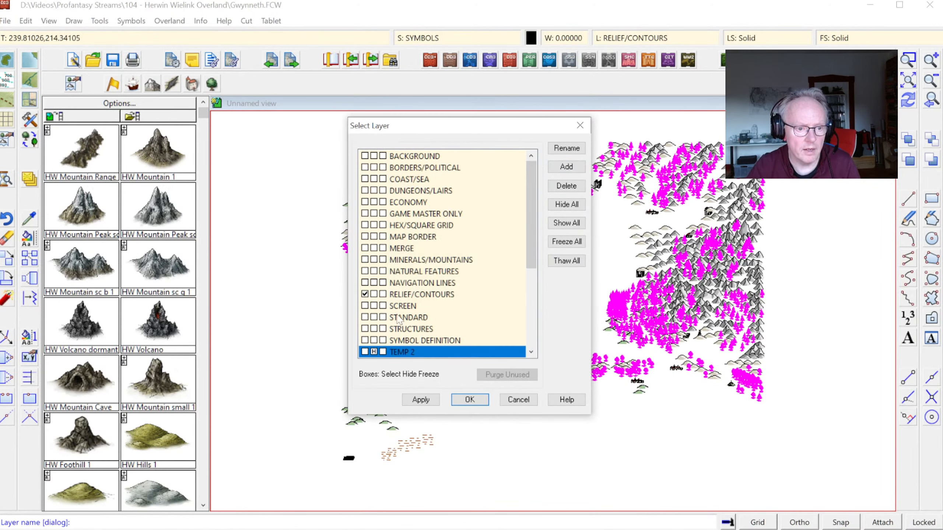
scroll(398, 318, "down", 4)
left_click(376, 239)
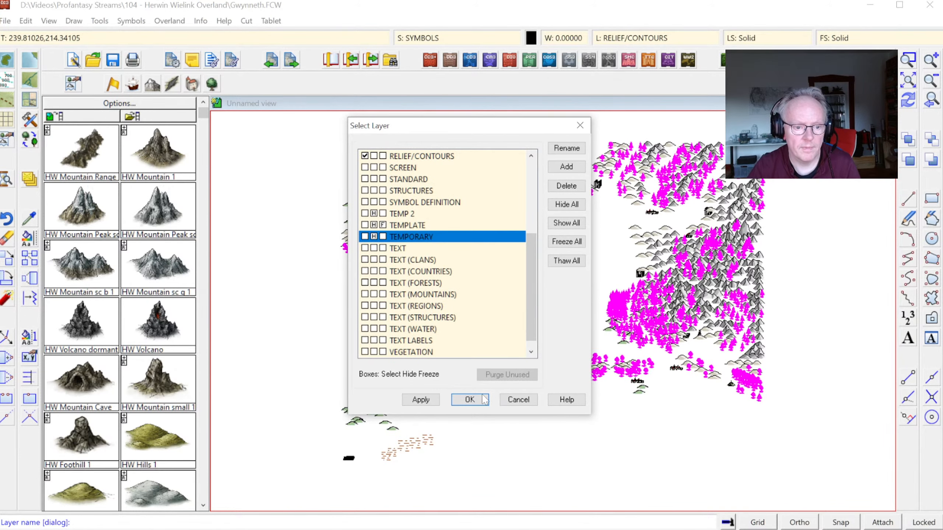
left_click(471, 404)
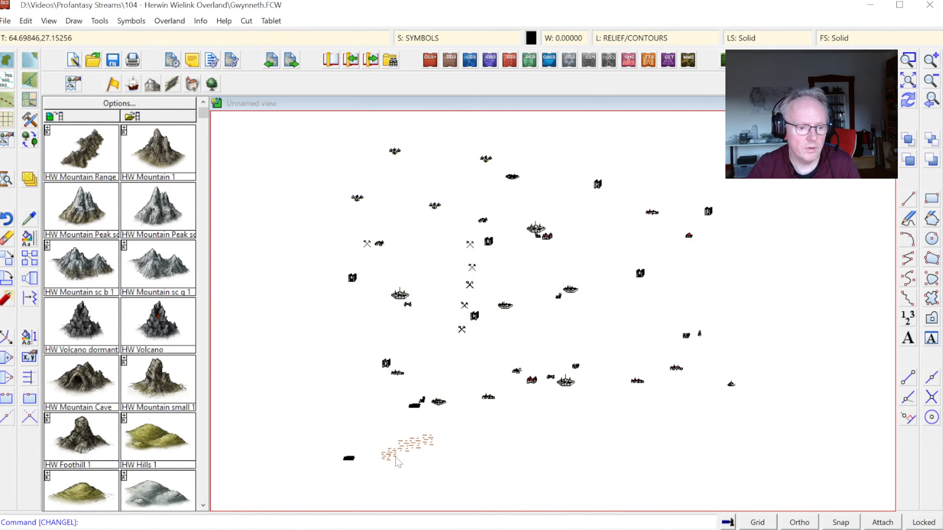
Step: Erase the group of small brown symbols in the southwest of the map
left_click(3, 239)
left_click(366, 431)
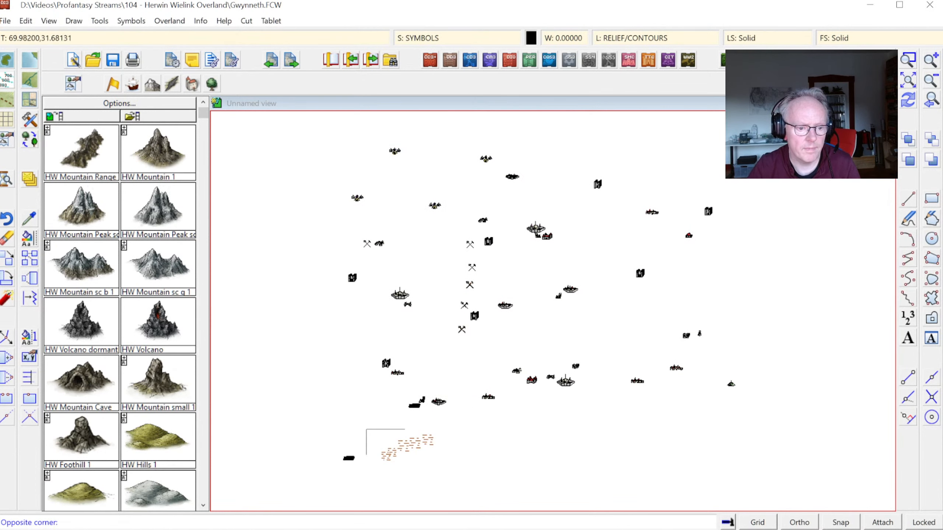
left_click(444, 473)
right_click(500, 425)
left_click(500, 430)
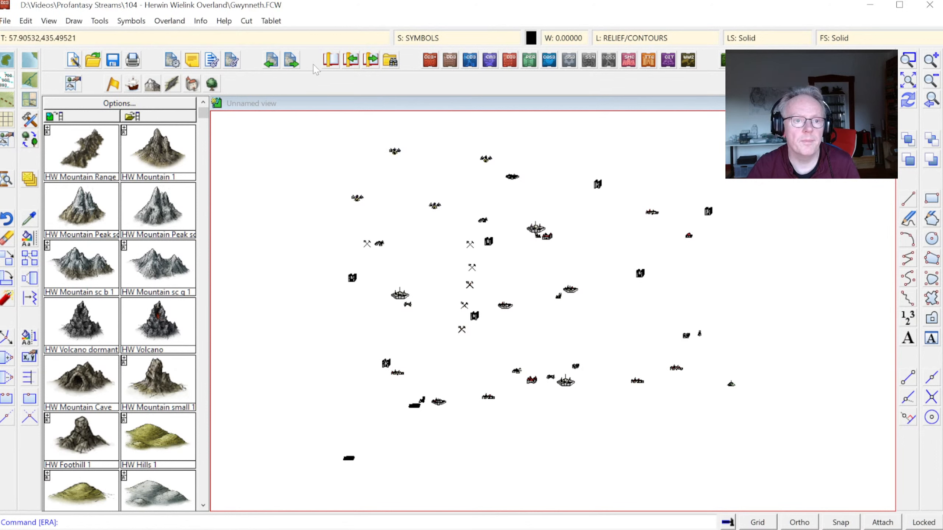
Step: Step through the sheets from TEXT and CARTOUCHES on to MAP BORDER
right_click(35, 184)
left_click(80, 324)
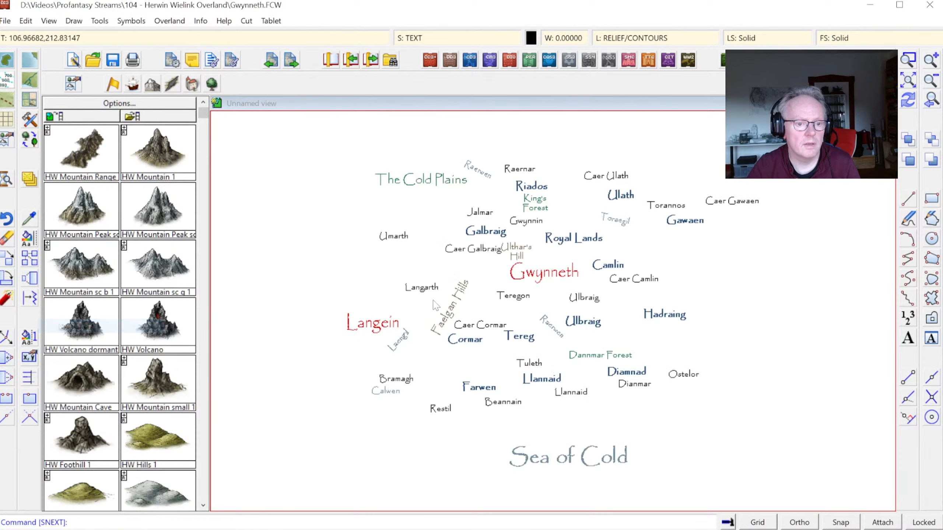
key("Return")
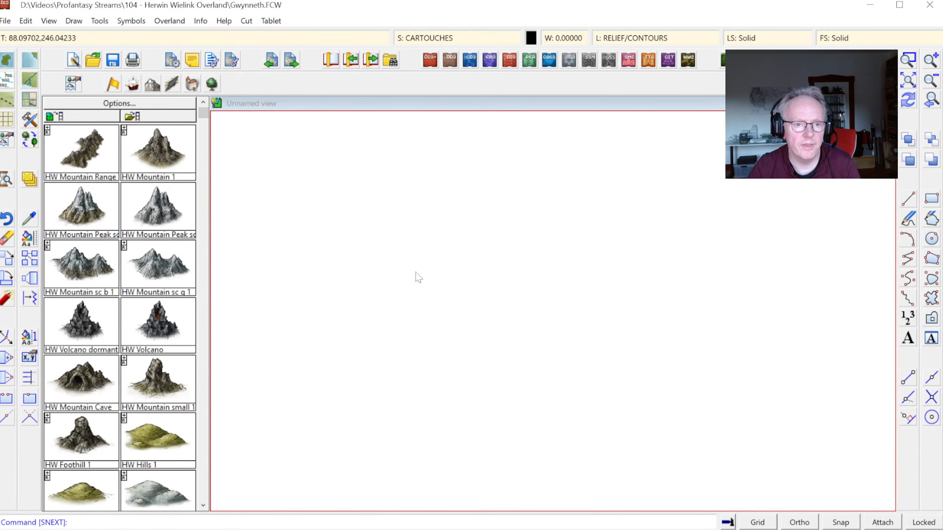
key("Return")
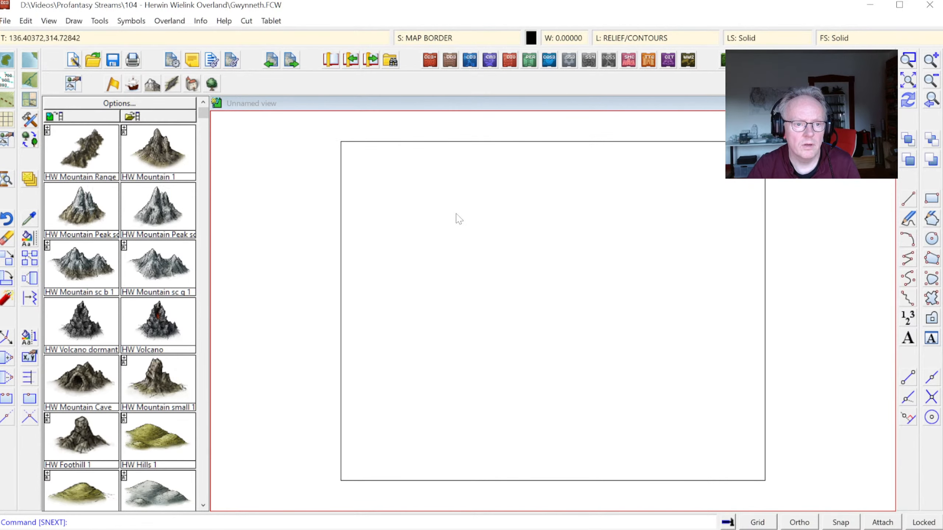
Step: Show all drawing sheets, leaving only the BORDERS and CONTOURS (SEA) sheets hidden
left_click(465, 34)
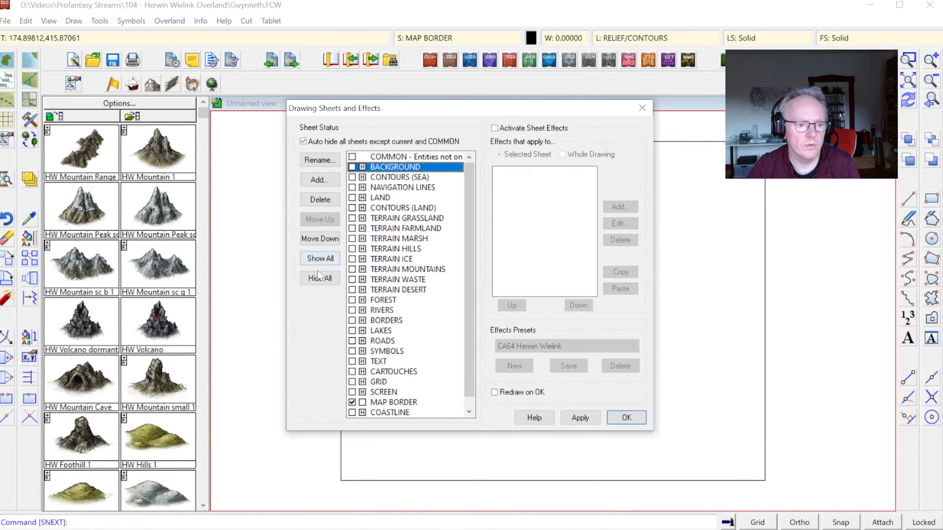
left_click(319, 277)
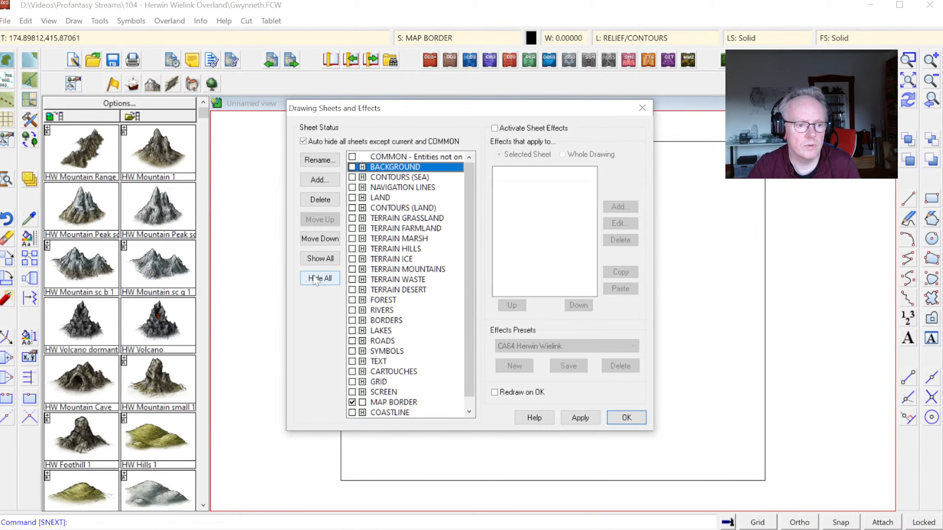
left_click(320, 259)
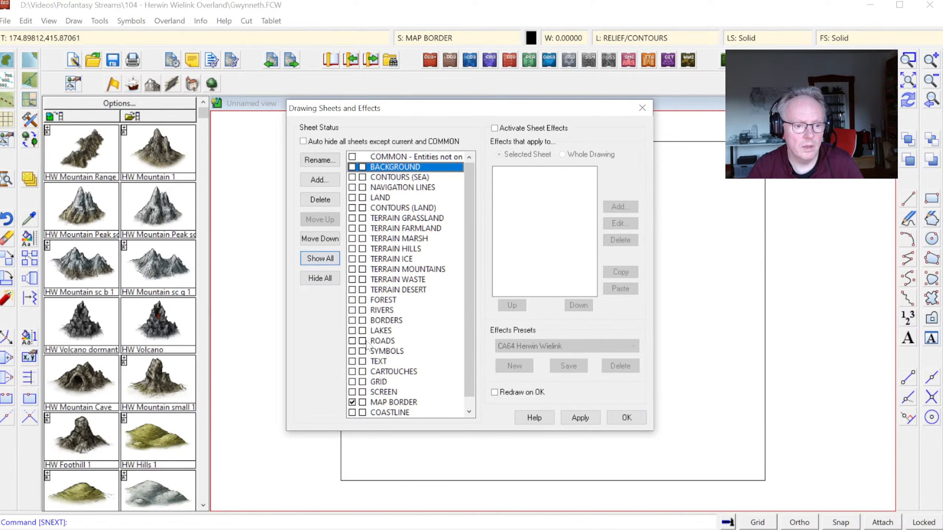
left_click(363, 320)
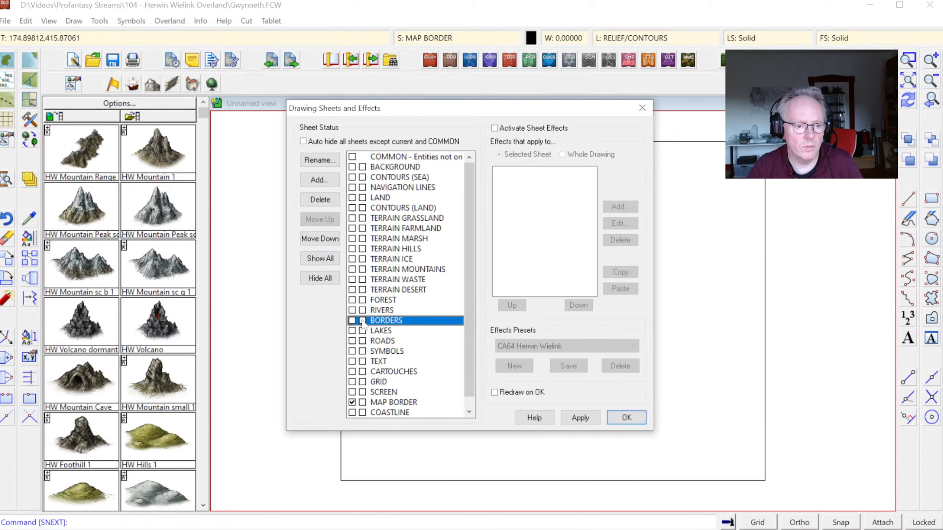
left_click(363, 177)
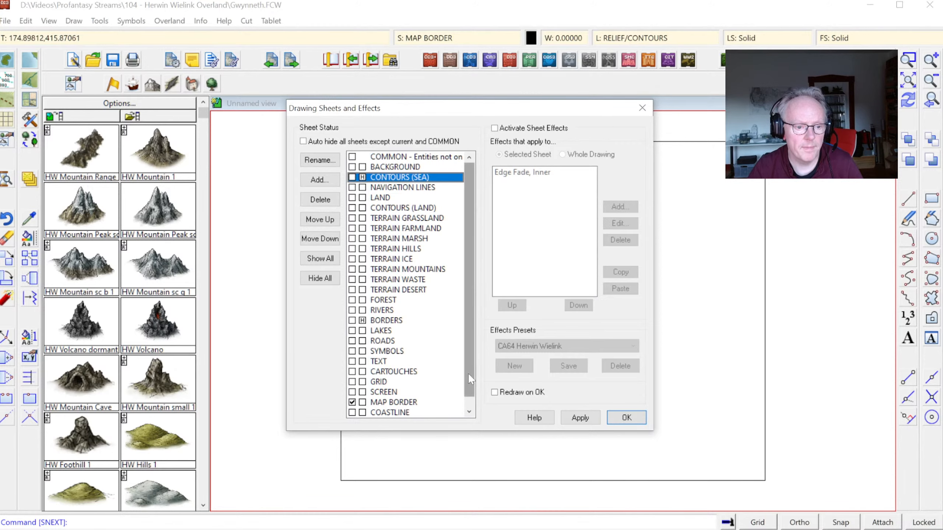
left_click(626, 418)
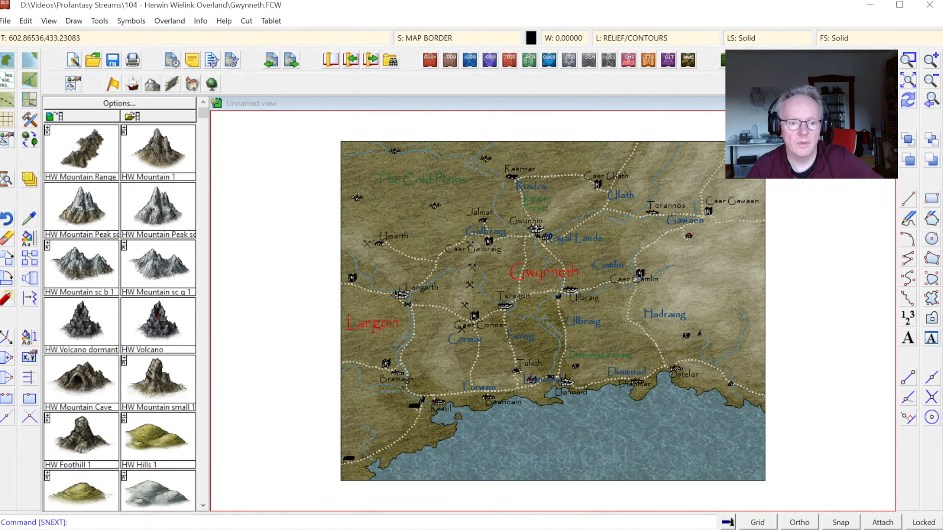
Step: Hide the TEXT sheet as well, leaving the terrain, roads and settlement symbols on display
left_click(904, 65)
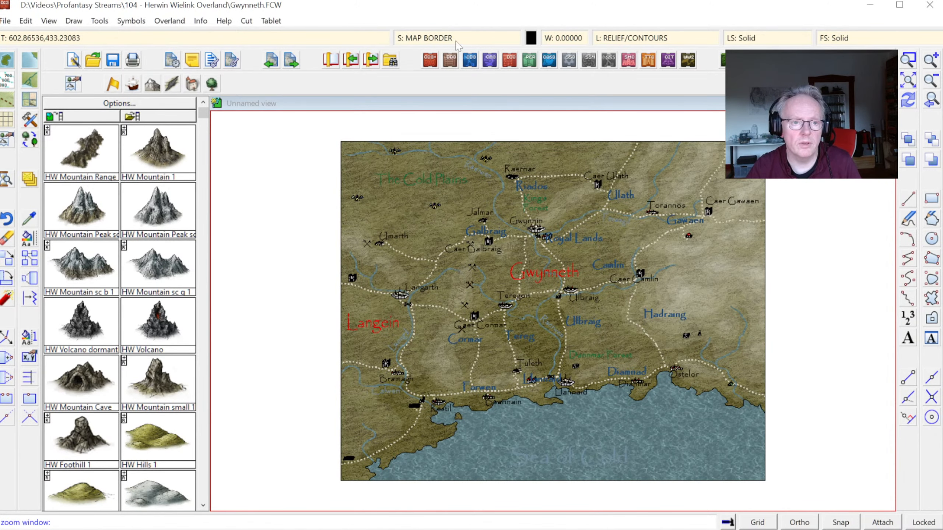
left_click(456, 40)
left_click(362, 362)
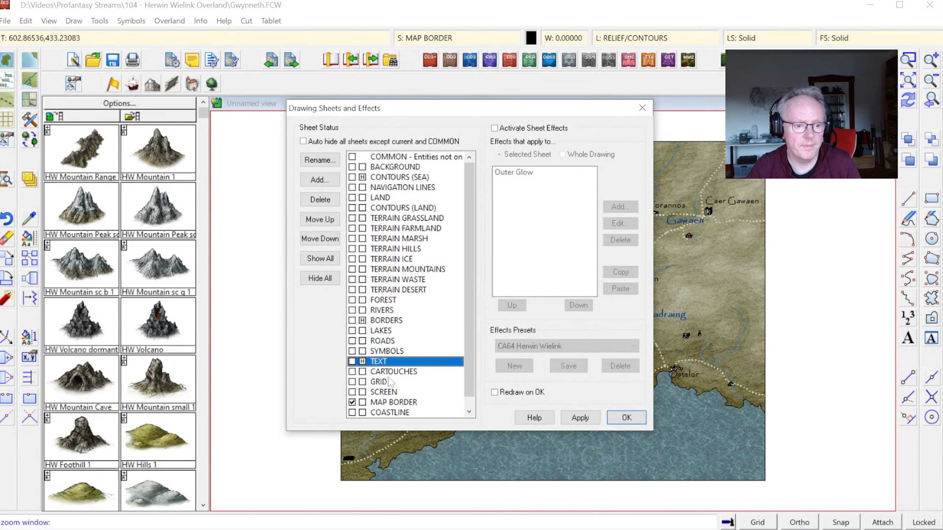
left_click(626, 418)
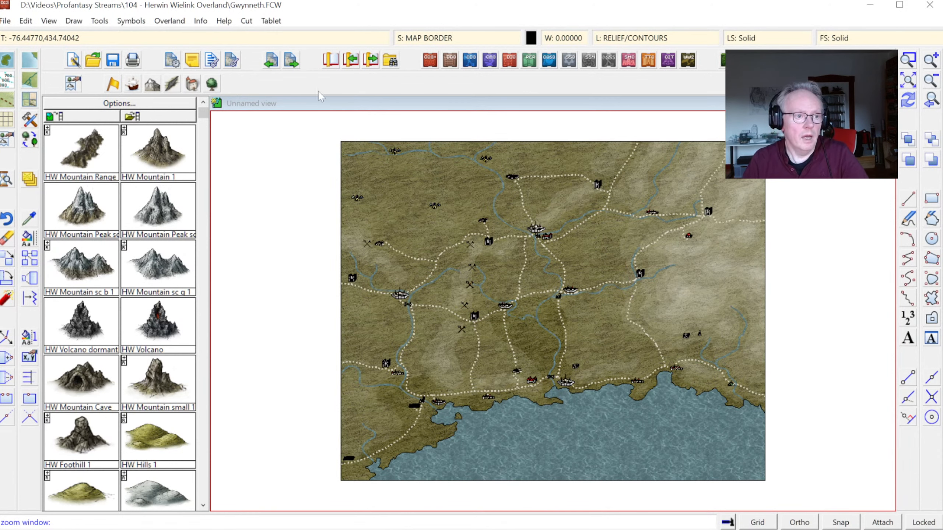
right_click(276, 188)
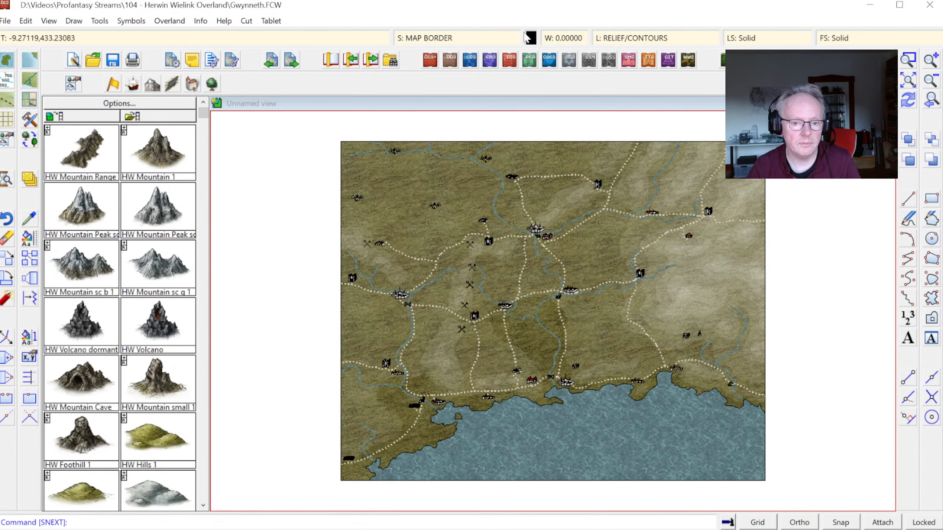
Step: Unhide the TEMPORARY layer and look closely at the mountain and forest symbols in the northeast of the map
left_click(429, 41)
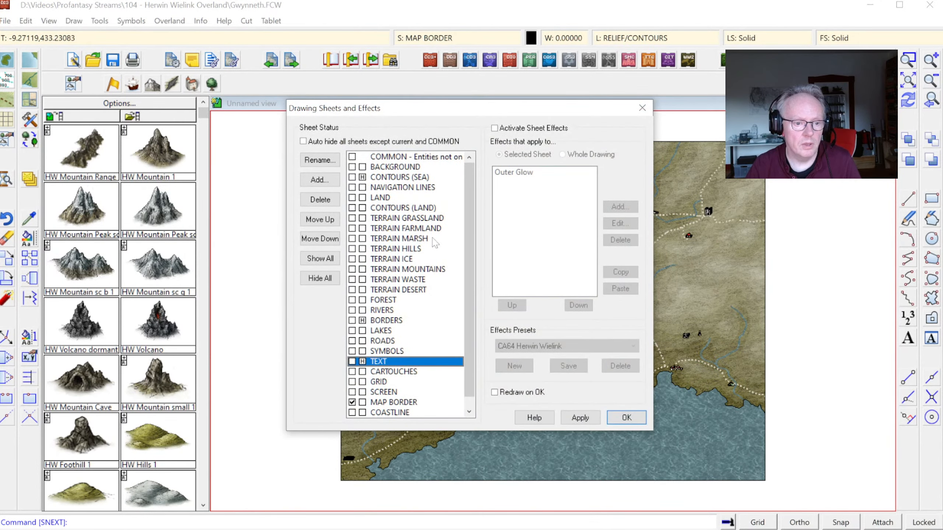
left_click(642, 108)
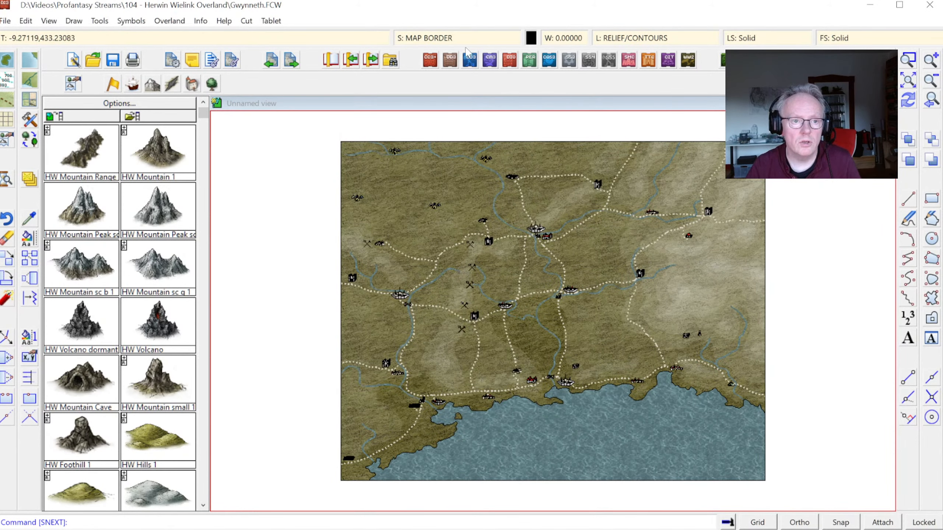
left_click(648, 39)
scroll(412, 260, "down", 4)
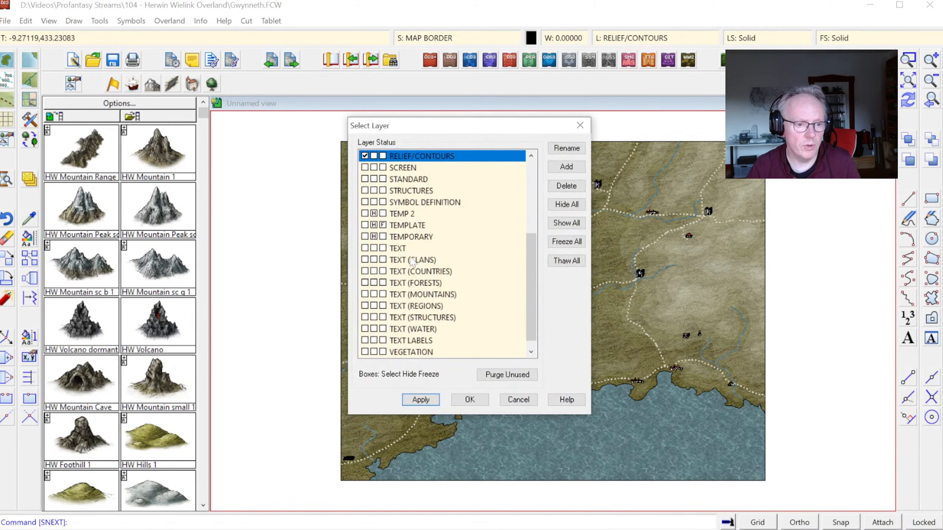
left_click(378, 237)
left_click(471, 400)
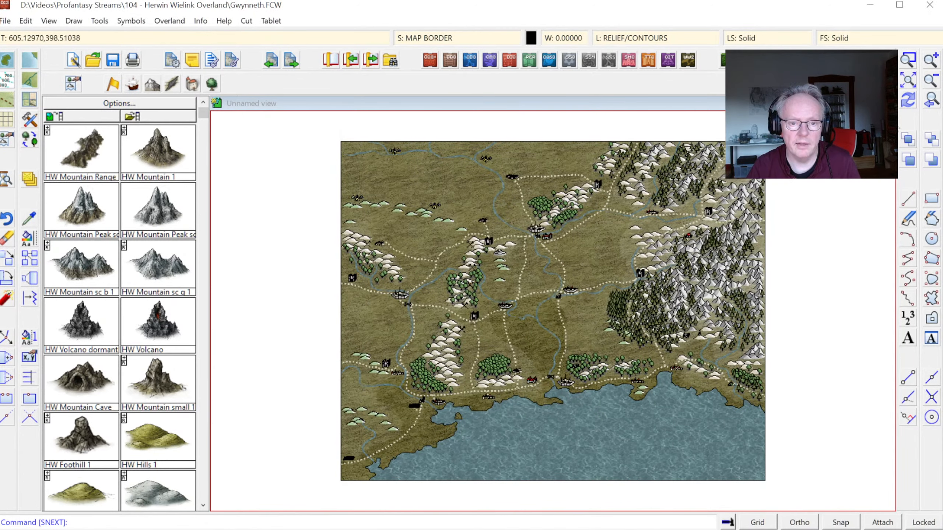
left_click(915, 63)
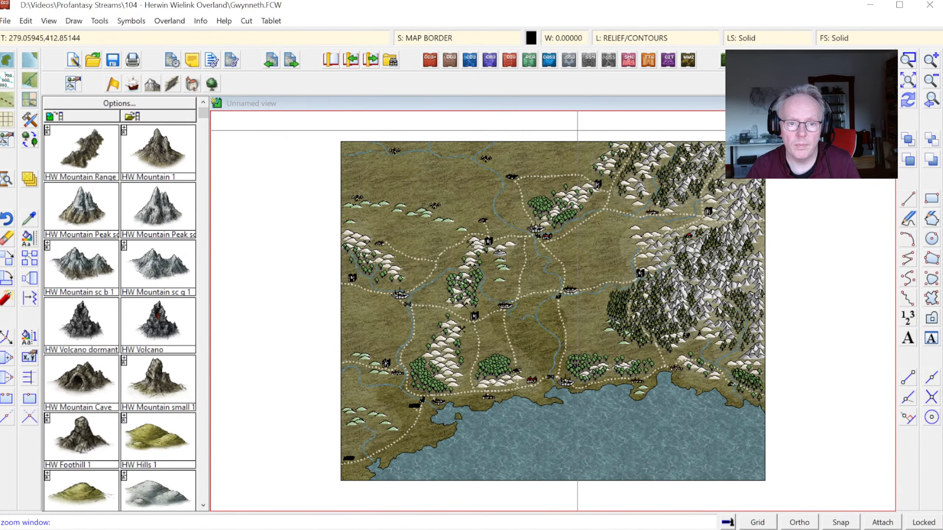
left_click(576, 130)
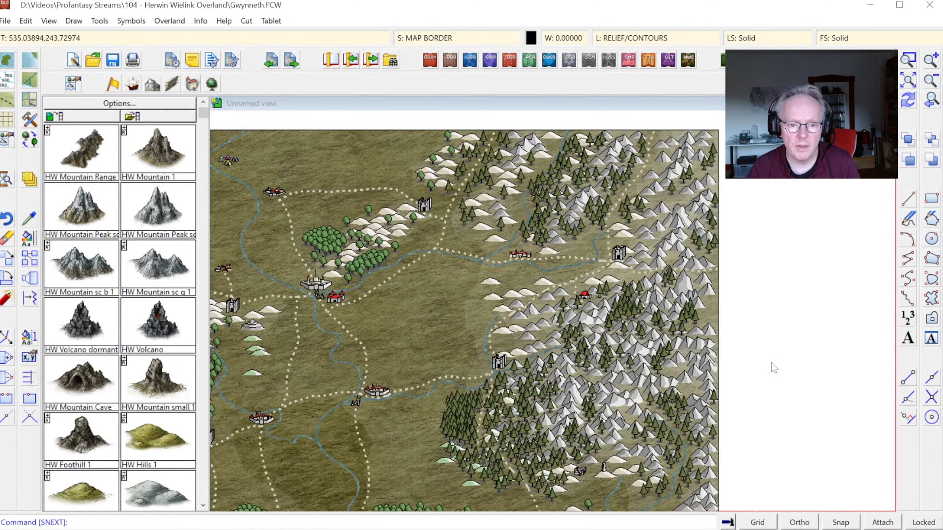
Step: Place HW Mountain Range symbols over the old mountains in the northeast, from the northern edge down to the eastern border
left_click(766, 346)
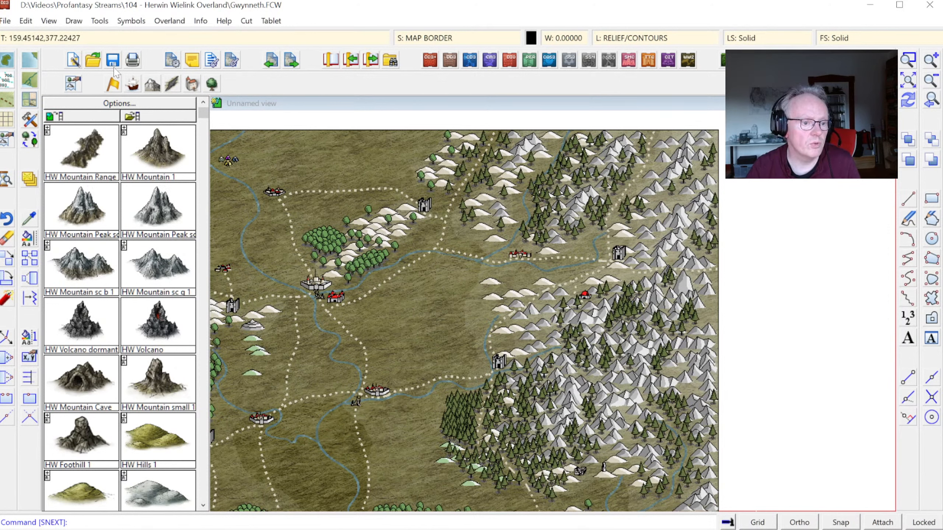
left_click(98, 171)
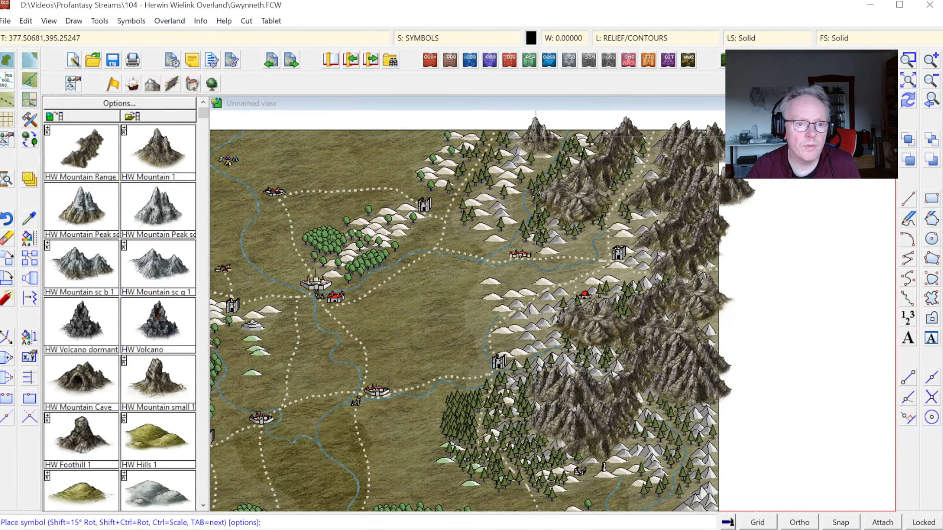
left_click(523, 158)
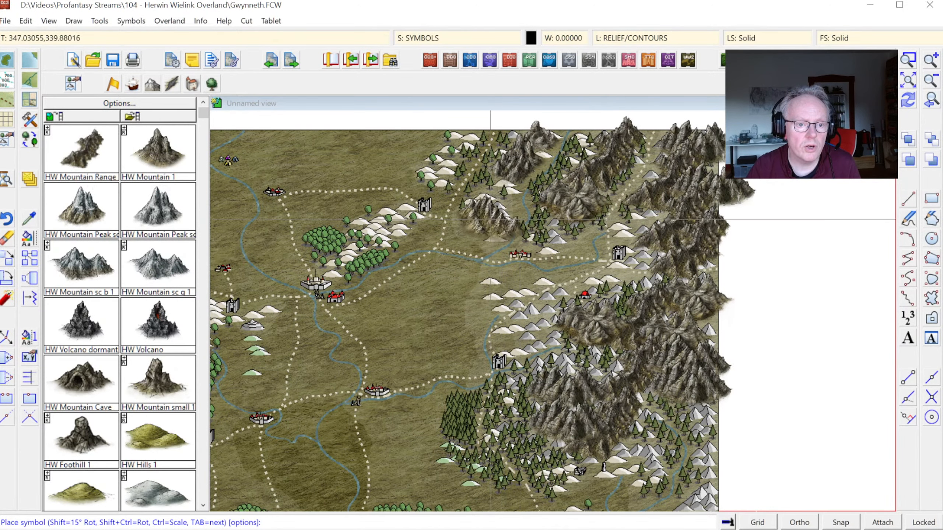
left_click(498, 214)
left_click(559, 228)
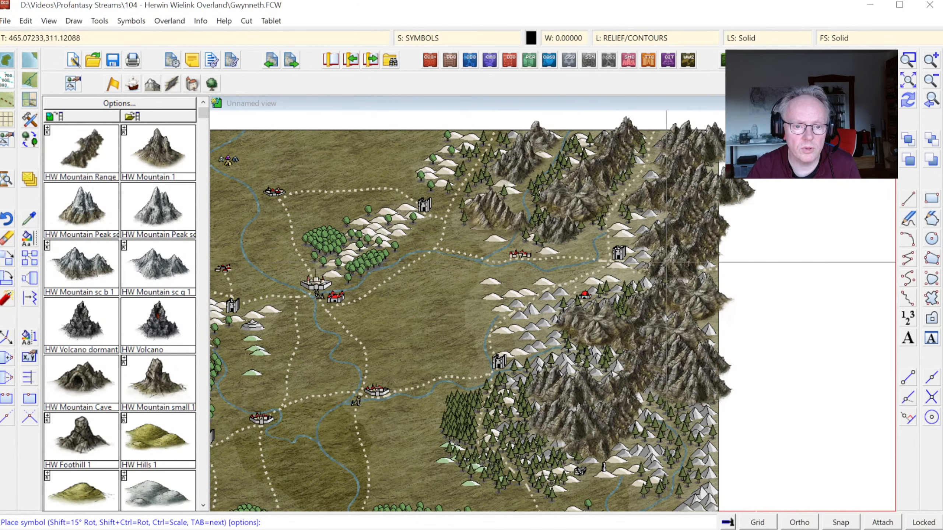
left_click(656, 256)
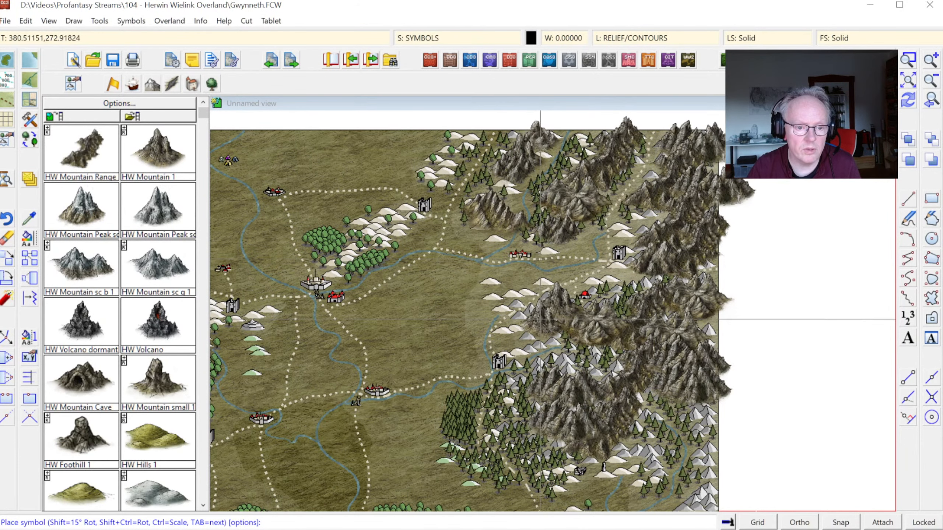
Step: Continue the HW Mountain Range symbols across the east-central and southeastern mountains, cycling through the symbol variants
left_click(538, 315)
left_click(540, 335)
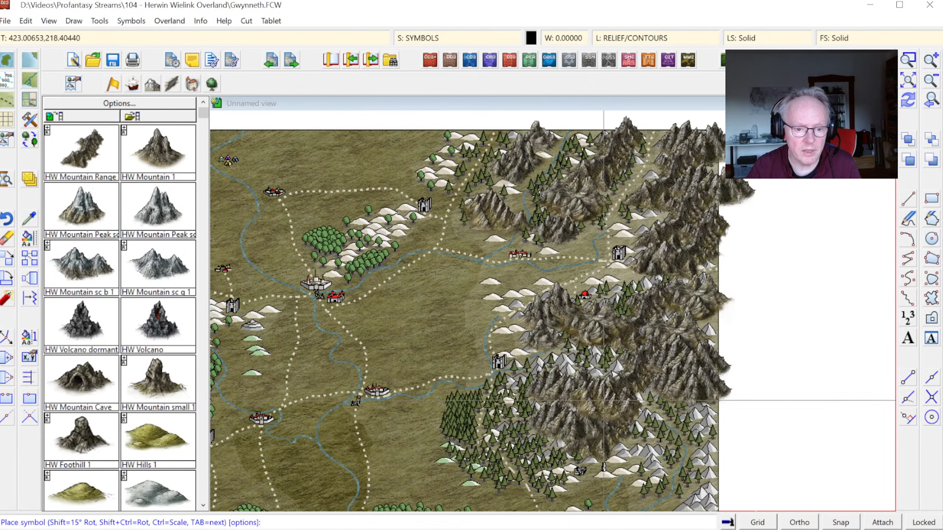
left_click(599, 421)
left_click(594, 364)
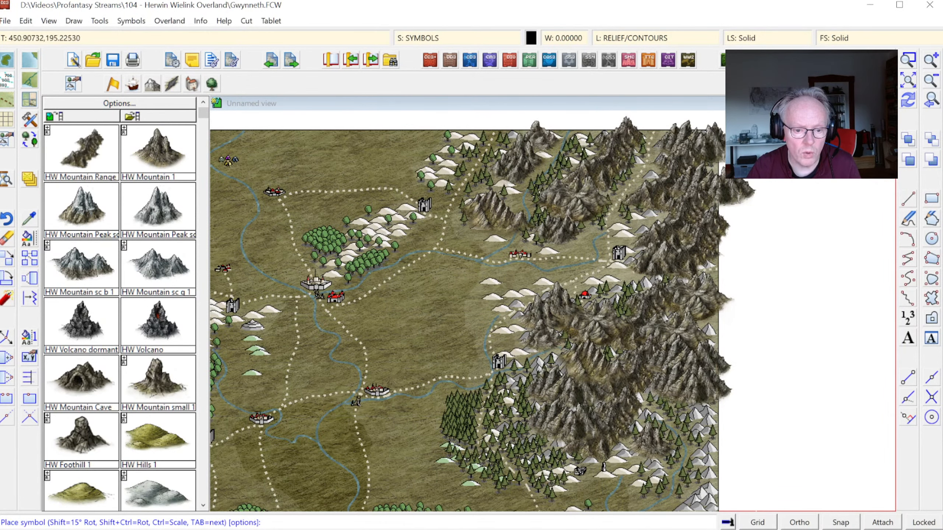
key("Tab")
key("Tab")
key("Tab")
key("Tab")
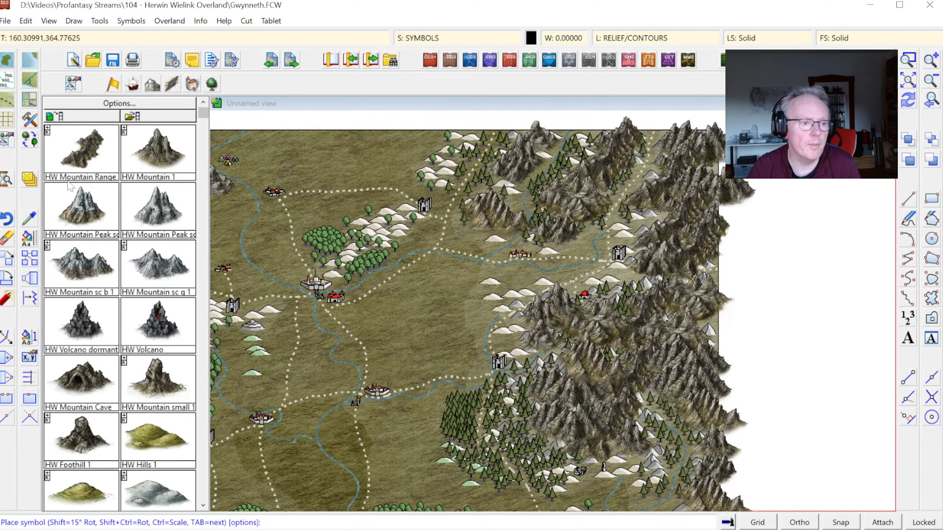
Step: Add three snow-capped HW Mountain Peak symbols among the ranges along the eastern map edge
left_click(97, 204)
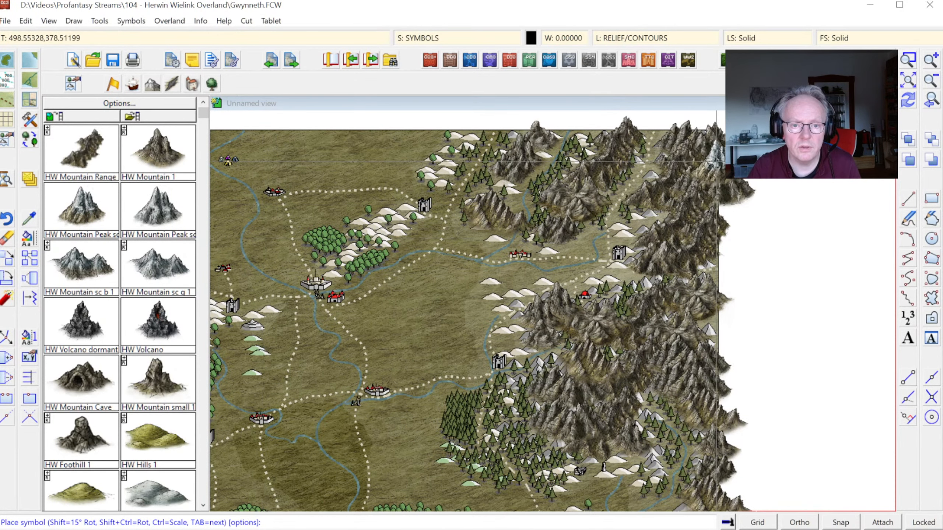
left_click(716, 155)
left_click(711, 262)
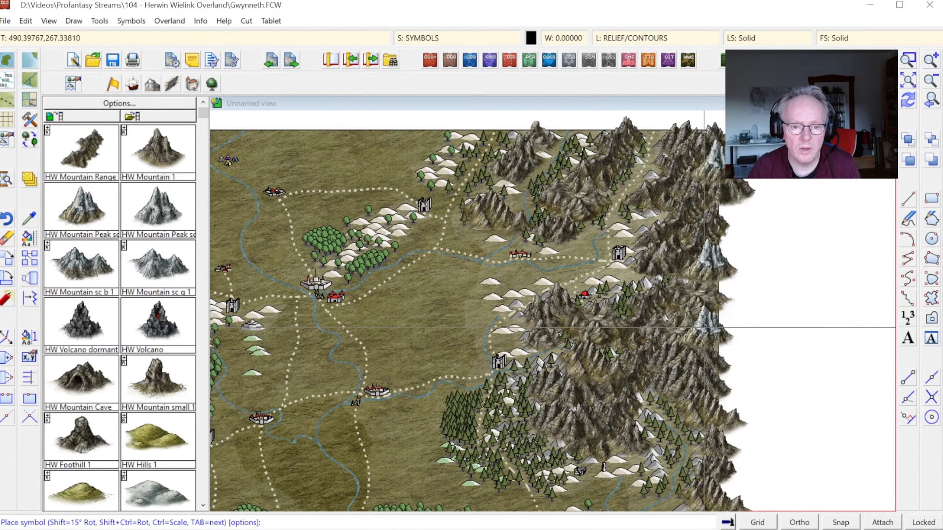
left_click(710, 327)
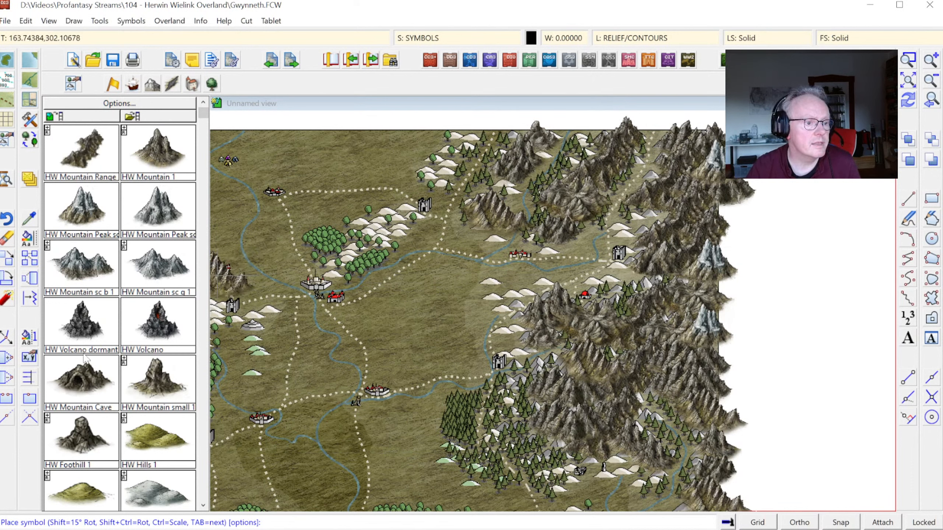
Step: Place HW Hills 1 symbols over the old hills at the northern map edge, just west of the mountains
left_click(146, 443)
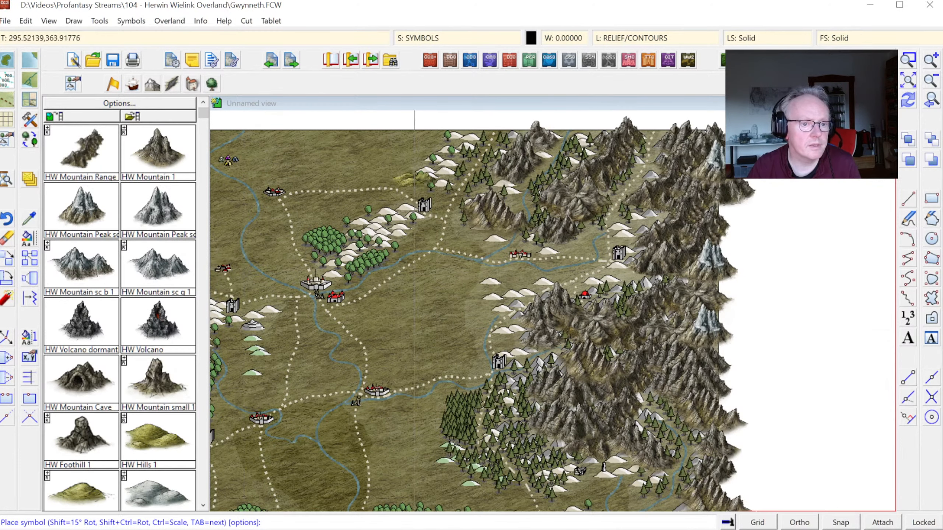
left_click(449, 140)
left_click(442, 149)
left_click(427, 163)
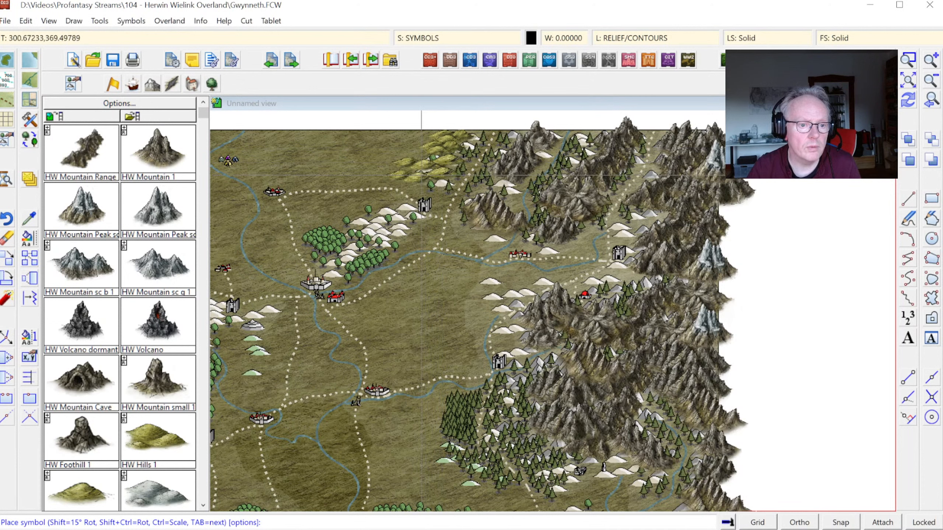
left_click(421, 175)
left_click(429, 188)
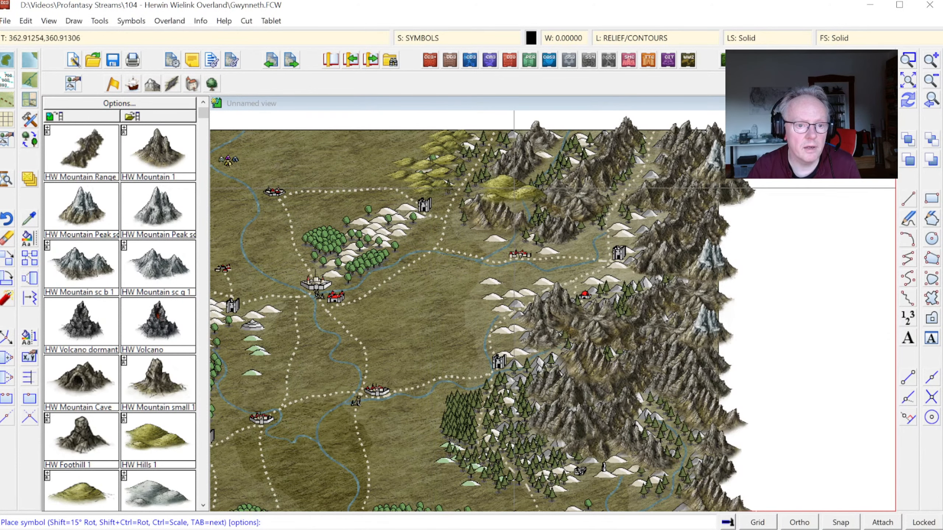
Step: Place HW Hills 1 symbols over the old foothills along the western side of the eastern mountains and in the southeastern forest
left_click(514, 189)
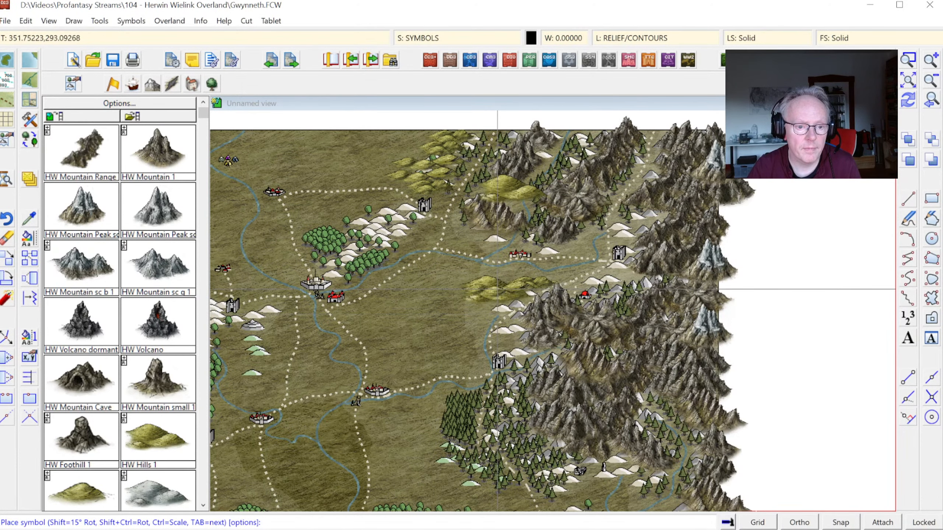
left_click(498, 289)
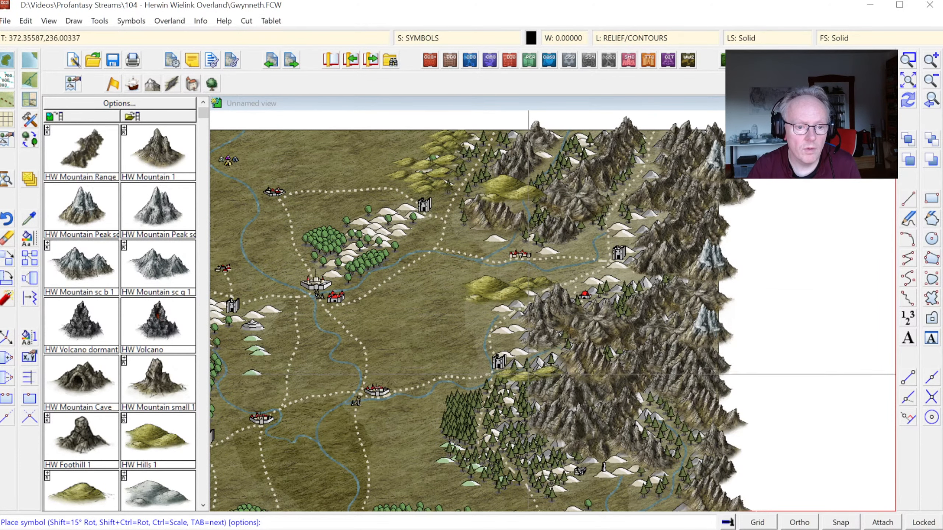
left_click(530, 336)
left_click(626, 229)
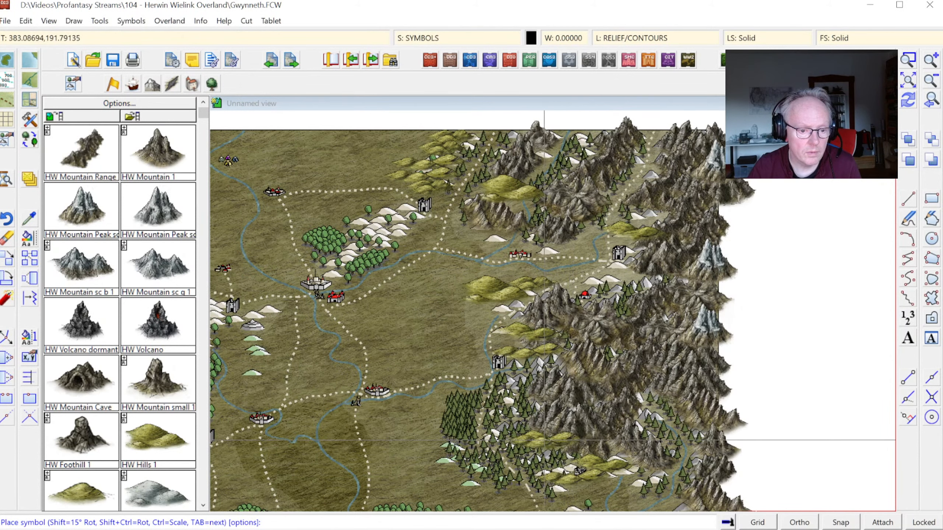
left_click(536, 433)
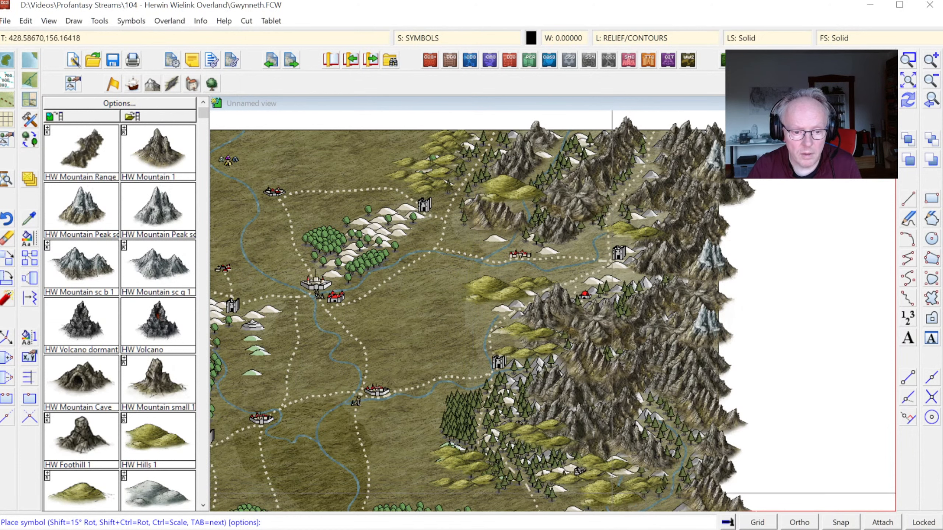
Step: Cover the old hill ridge between the northern castle and the walled city with HW Hills 1 symbols
left_click(397, 209)
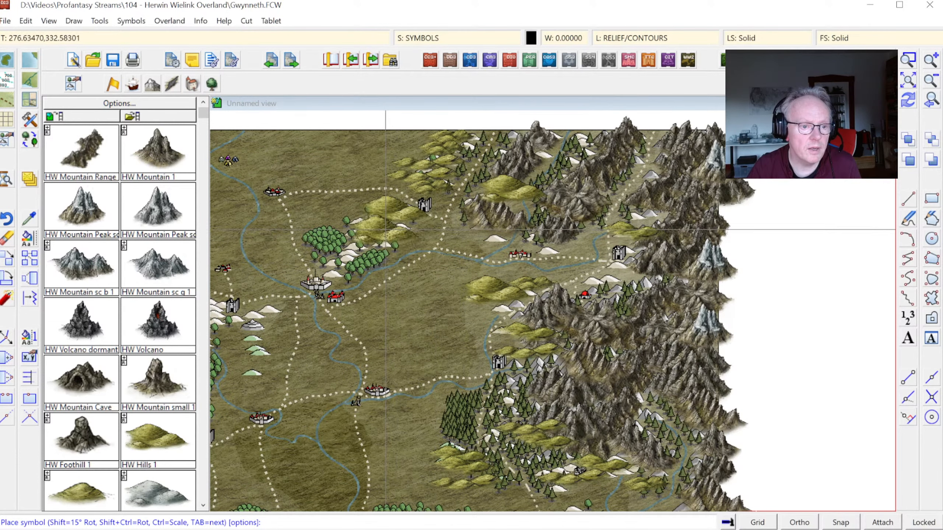
left_click(368, 244)
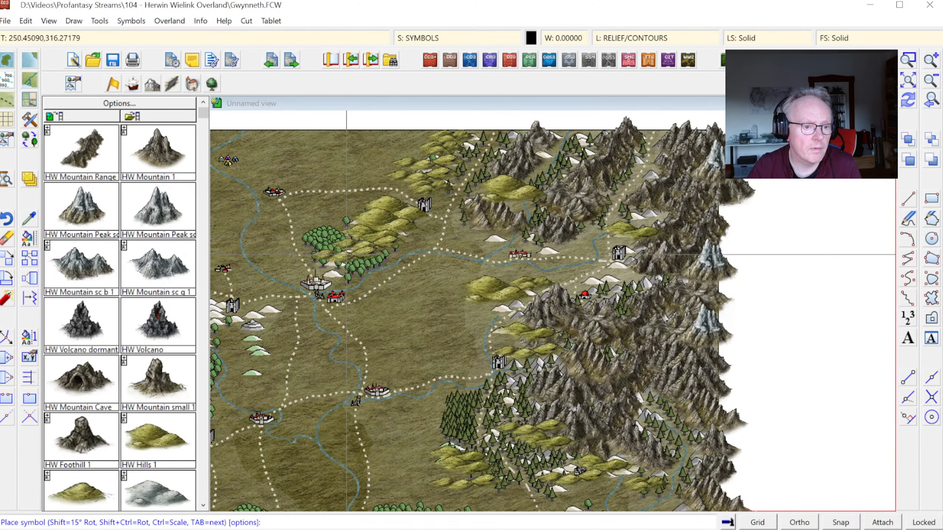
left_click(343, 274)
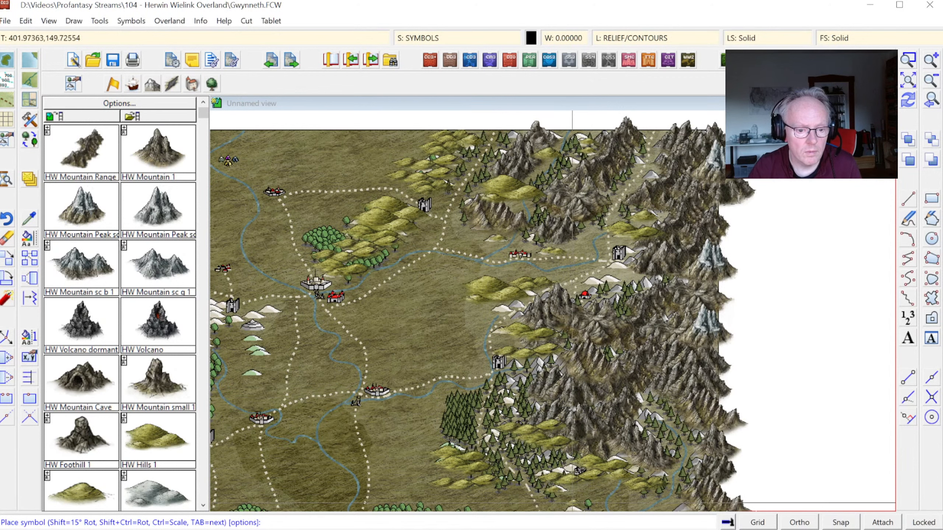
Step: Place HW Hills 1 symbols over the old hill chain at the western map edge, north of the castle
left_click(914, 80)
left_click(907, 59)
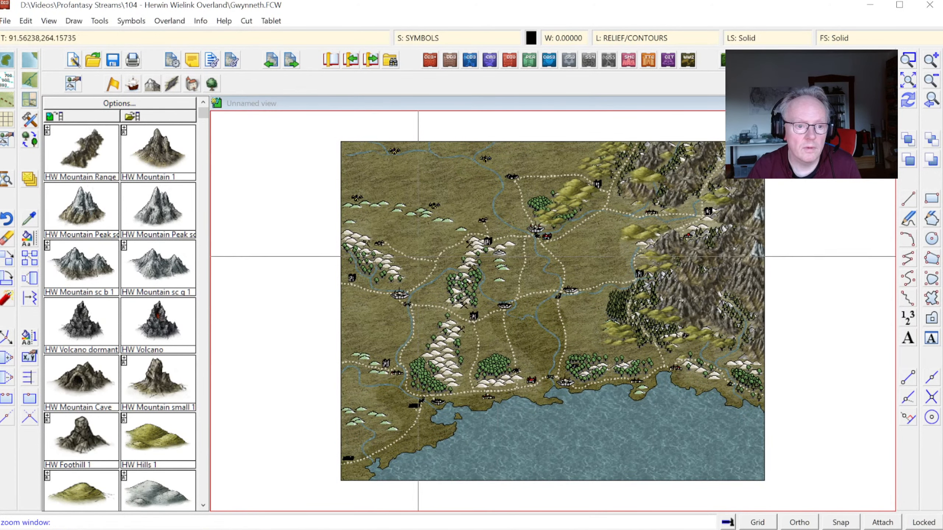
left_click(318, 187)
left_click(561, 446)
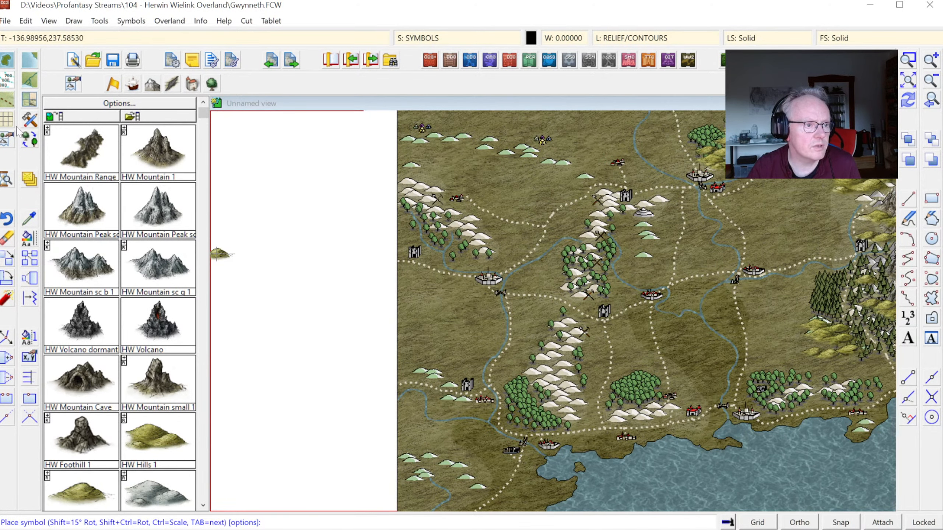
left_click(109, 89)
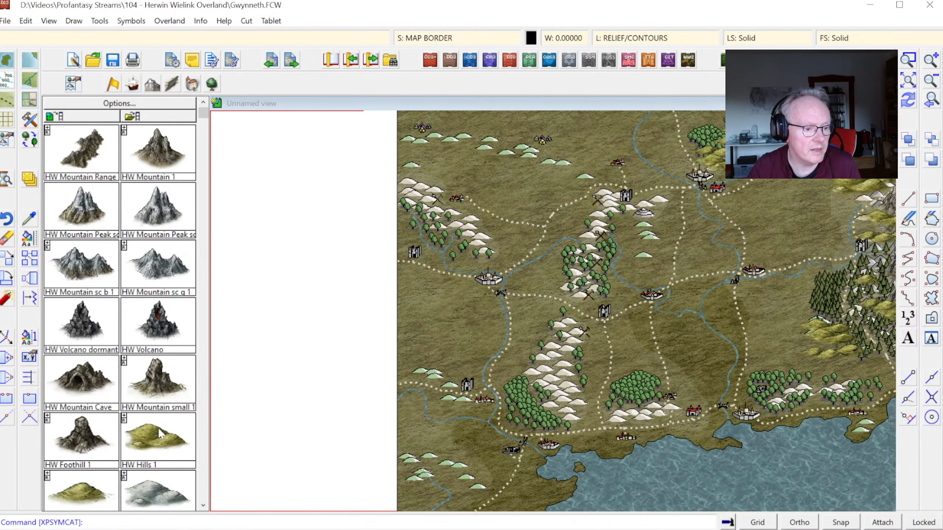
left_click(155, 440)
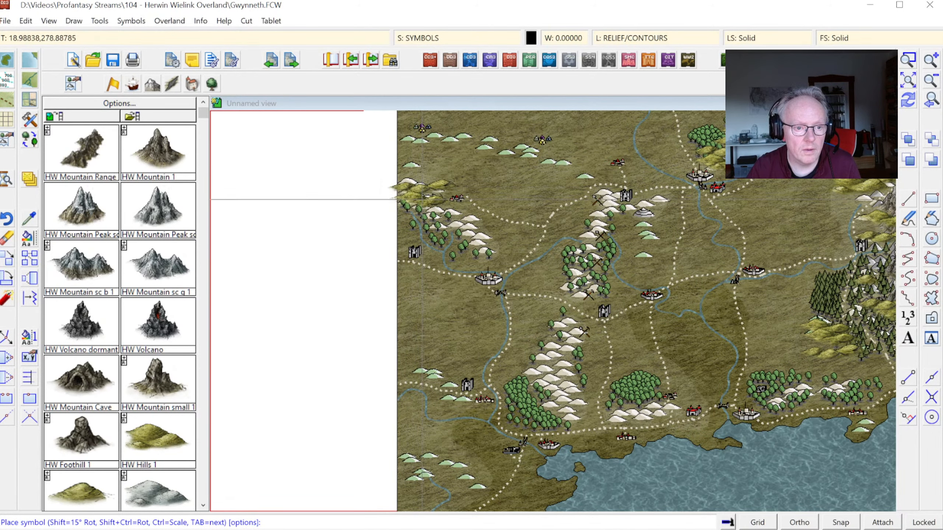
left_click(439, 211)
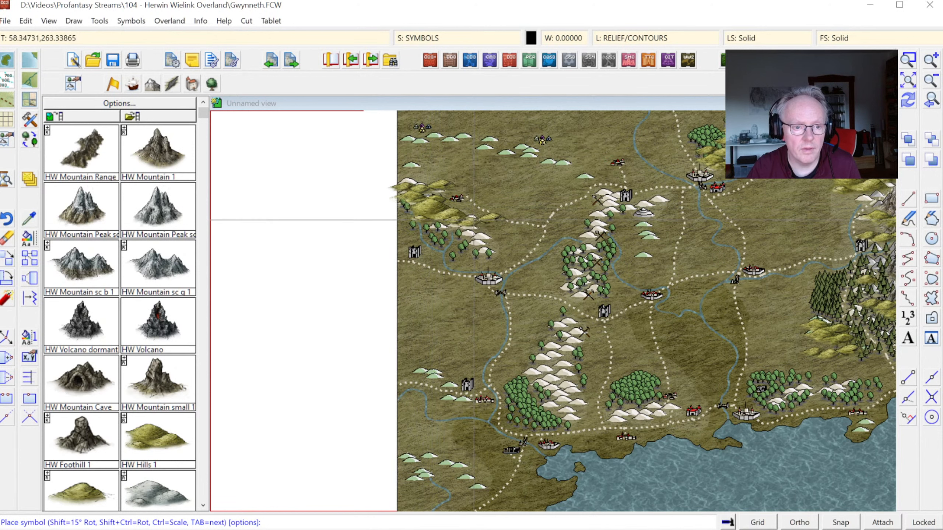
left_click(478, 235)
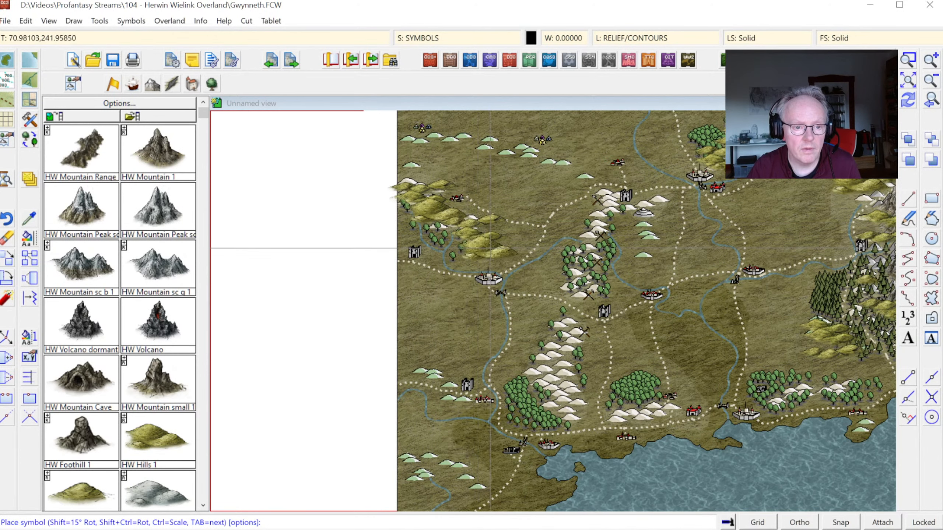
left_click(485, 252)
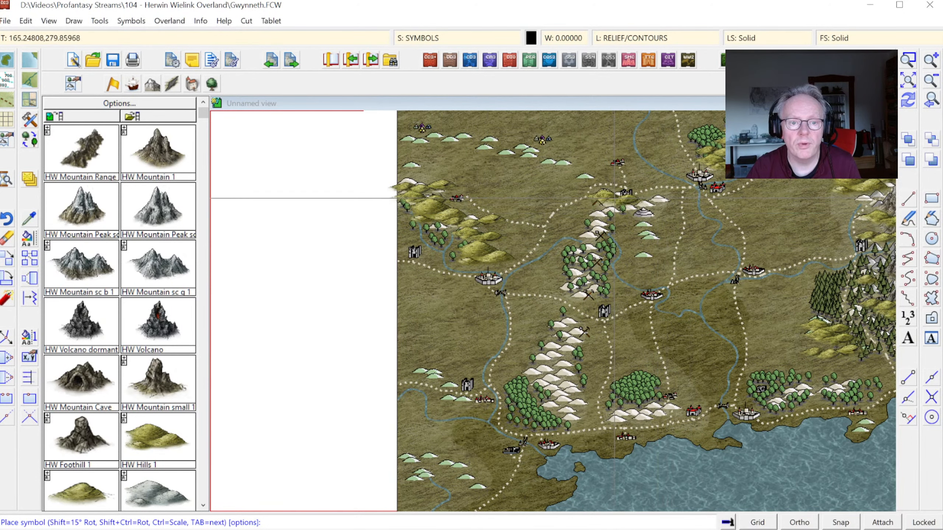
Step: Place HW Hills 1 symbols over the central hill chain, from the castle at its northern end down through the wooded hills
left_click(610, 212)
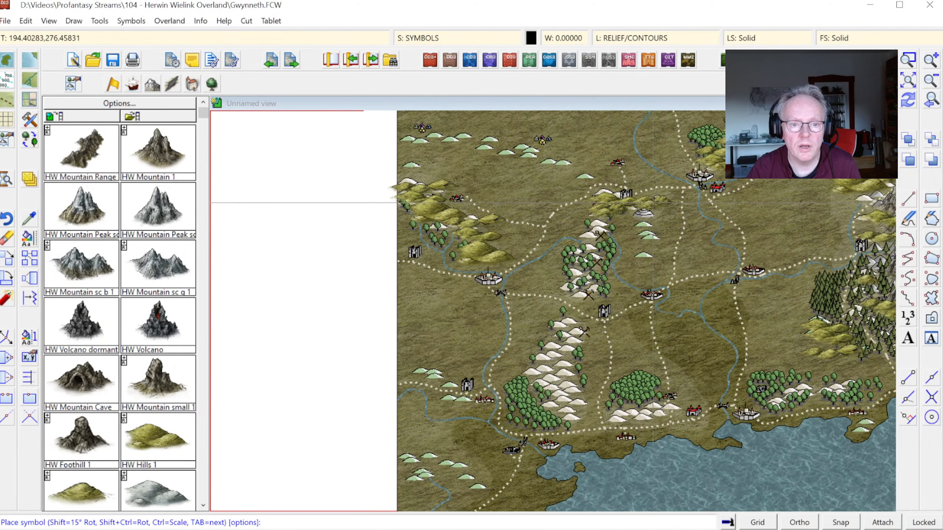
left_click(590, 226)
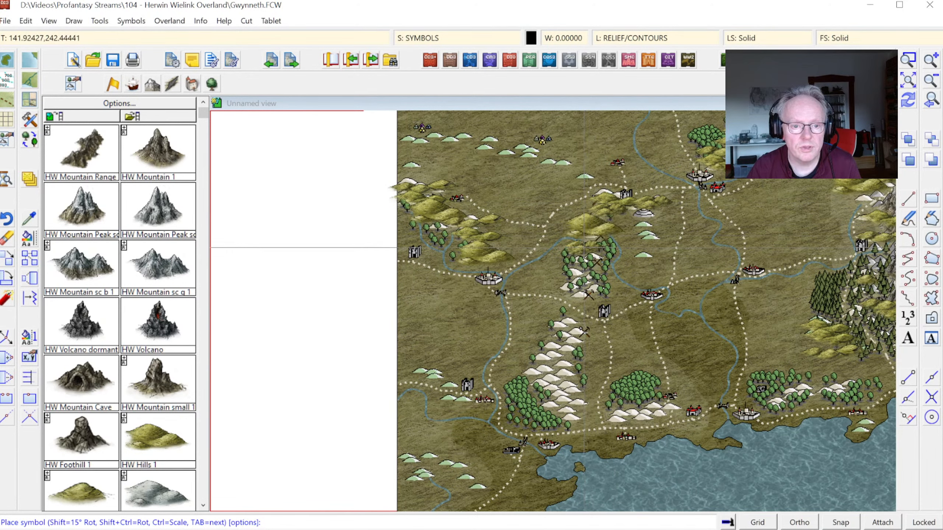
left_click(583, 262)
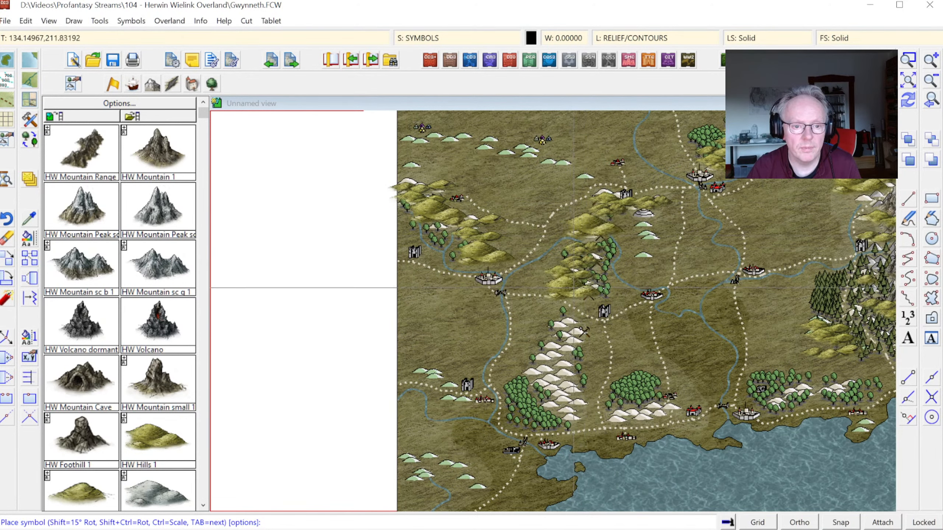
left_click(581, 289)
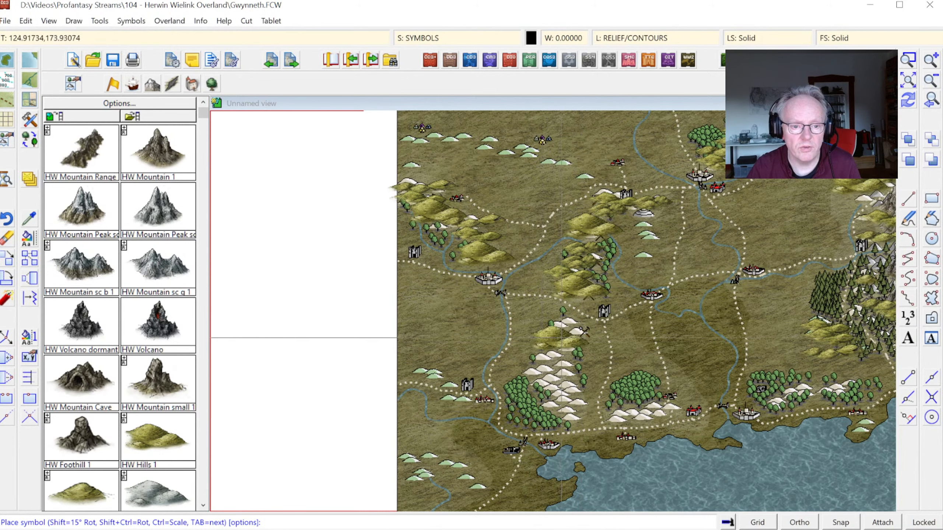
Step: Cover the south-central hill chain with HW Hills 1 symbols, from the road down to the forest near the coast
left_click(566, 329)
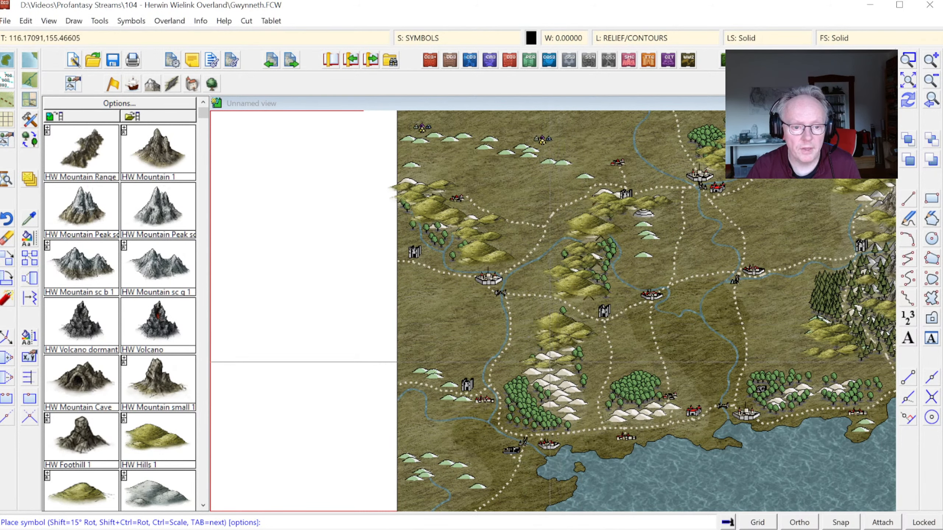
left_click(551, 354)
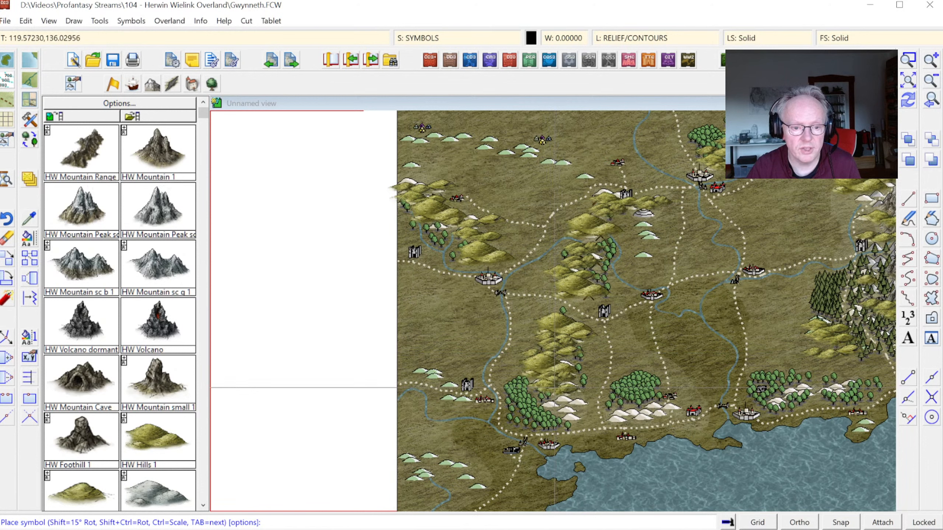
left_click(555, 388)
left_click(565, 399)
left_click(565, 413)
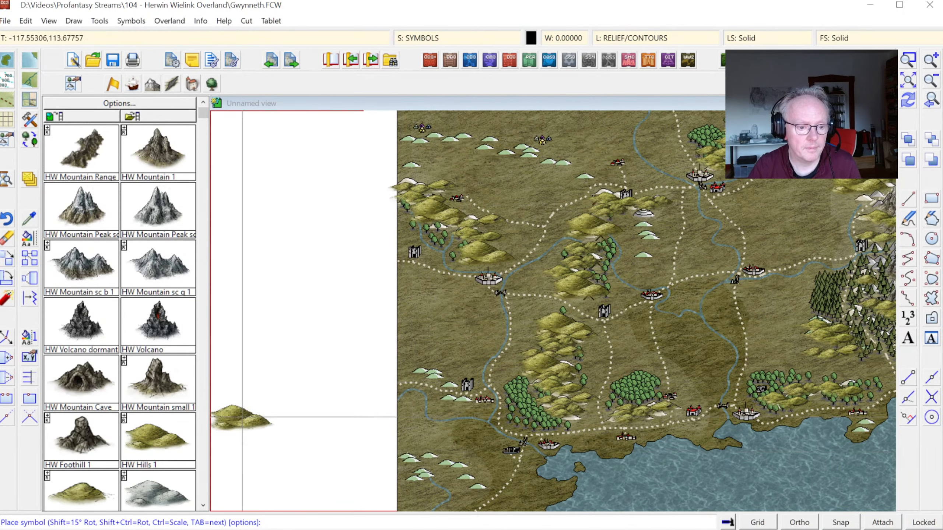
Step: Cover the remaining small hill groups in the northwest, southwest and north-centre of the map with HW hill symbols
left_click(204, 506)
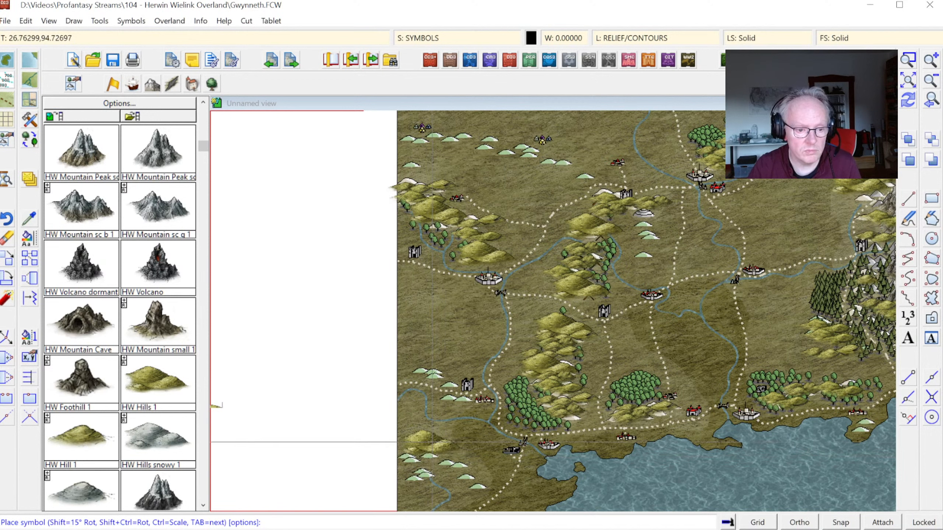
left_click(428, 369)
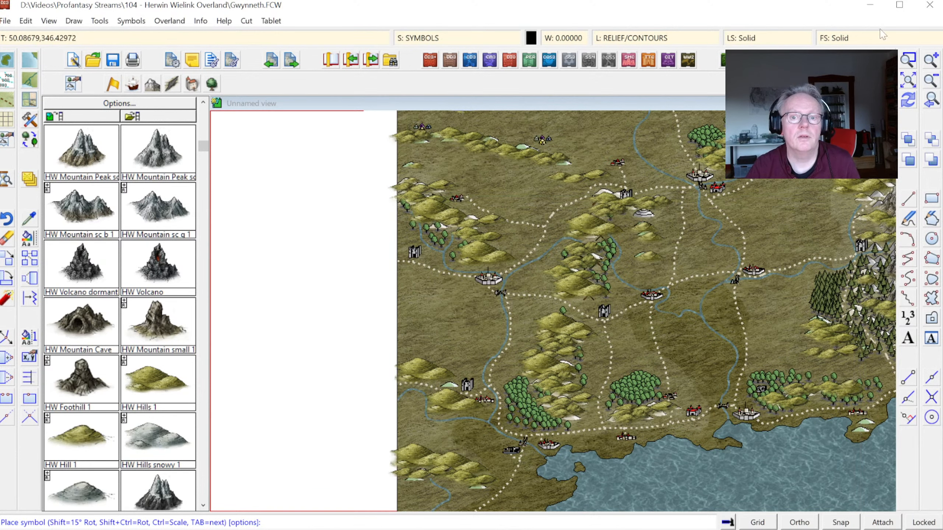
Step: Hide the TEMPORARY layer while keeping RELIEF/CONTOURS as the active layer
left_click(674, 40)
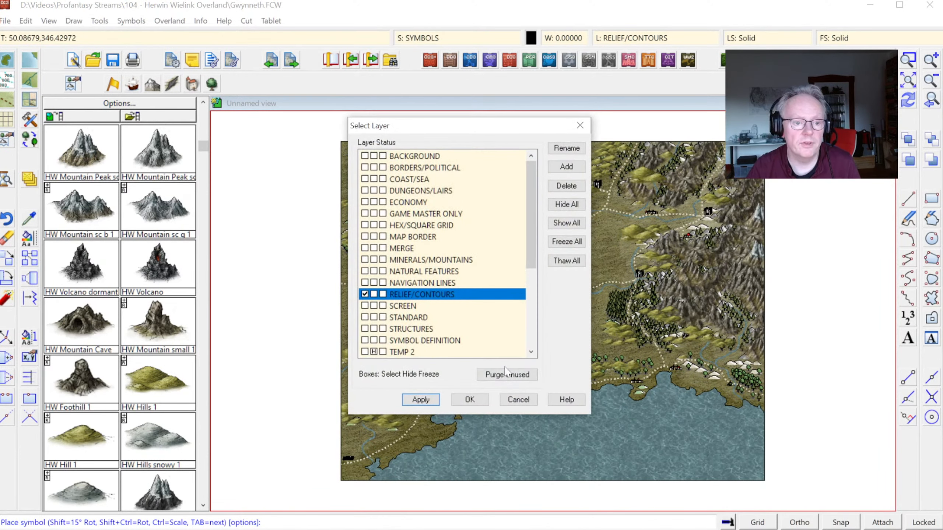
scroll(431, 338, "down", 4)
left_click(374, 237)
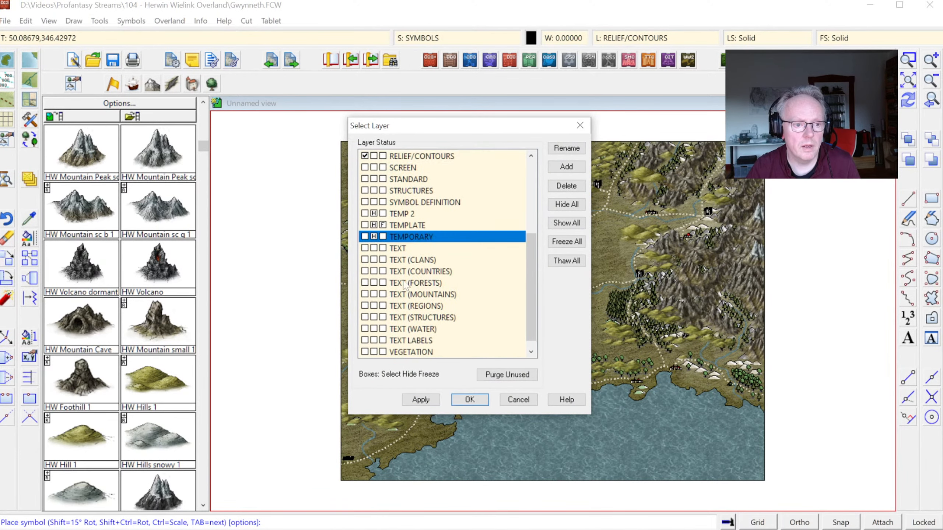
left_click(473, 400)
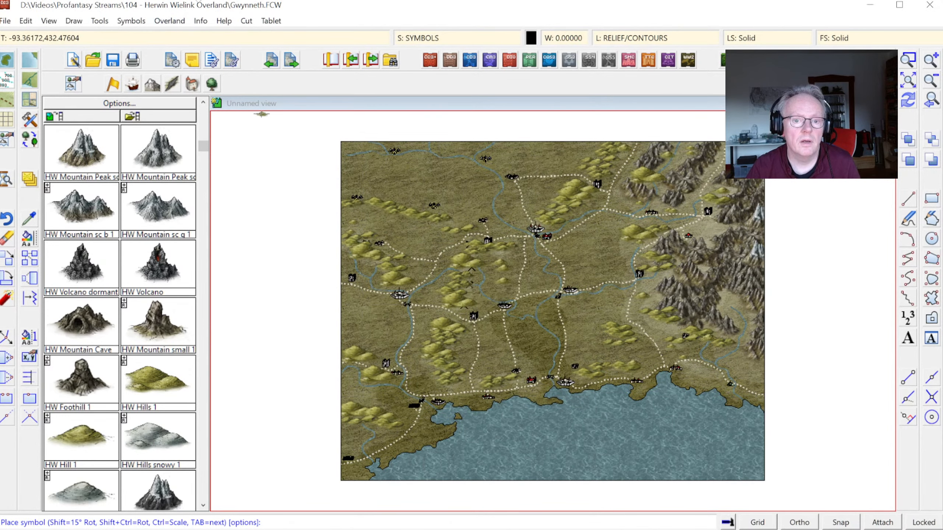
Step: Sort the symbols in the map, applying the command to all entities
left_click(130, 21)
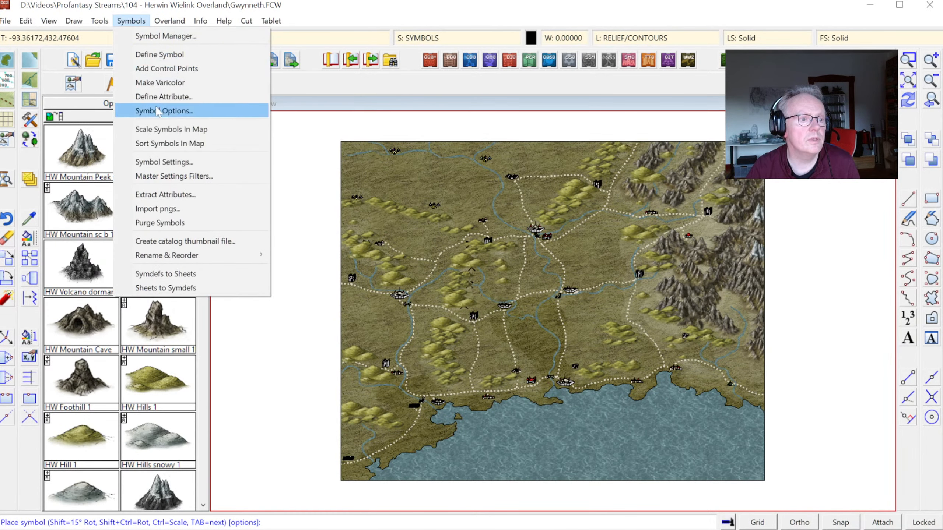
left_click(150, 144)
right_click(489, 233)
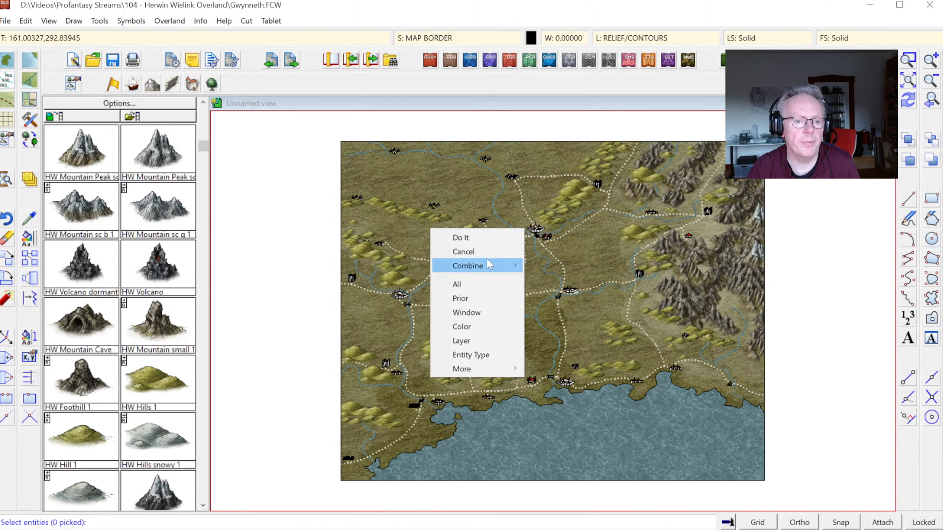
left_click(479, 279)
right_click(557, 242)
left_click(558, 249)
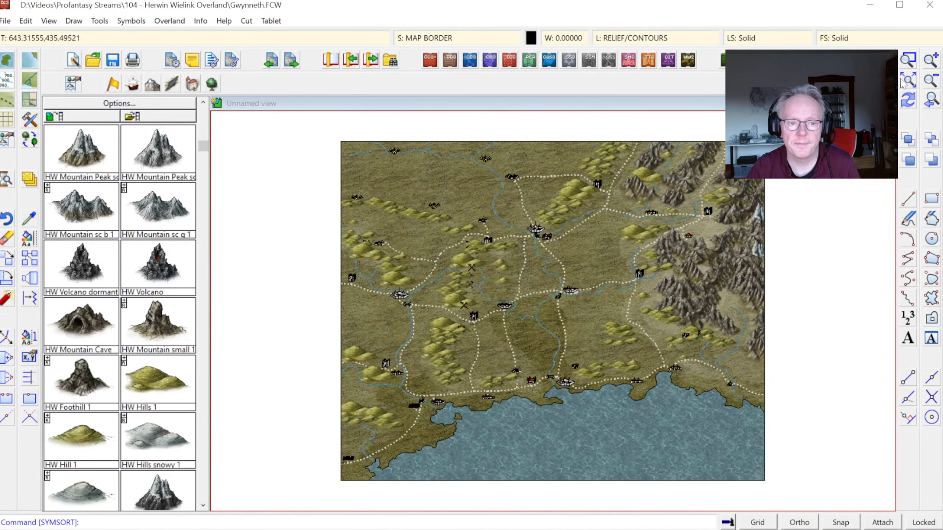
Step: Switch to the Herwin Wielink structure symbols and select HW City for placement, so it is loaded into the map
left_click(906, 60)
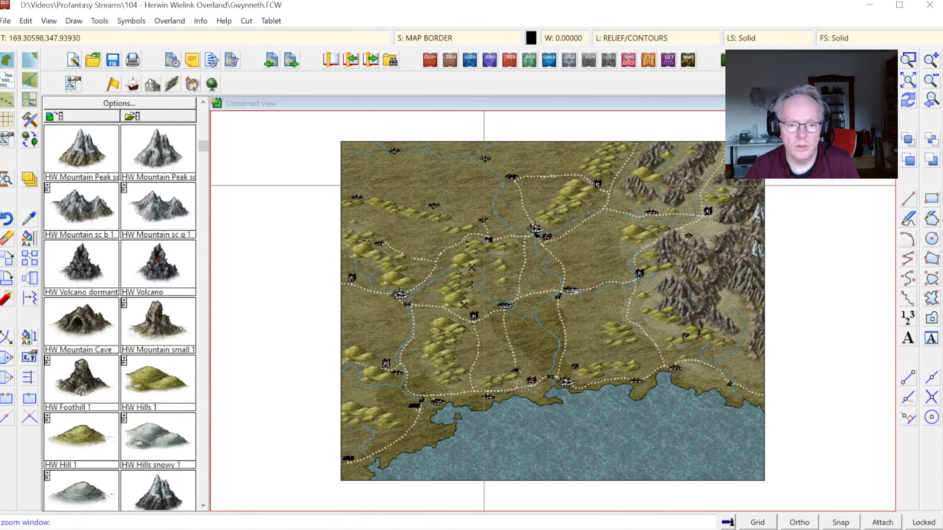
left_click(450, 188)
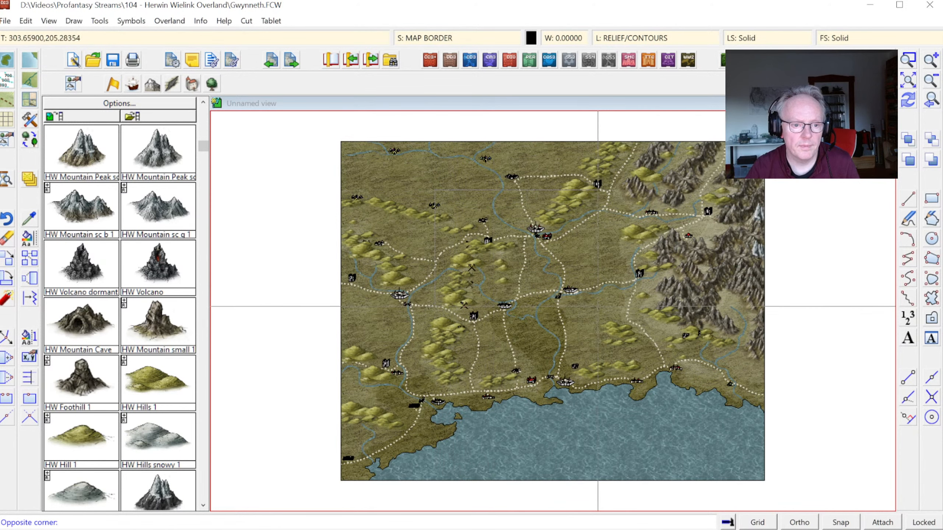
left_click(579, 305)
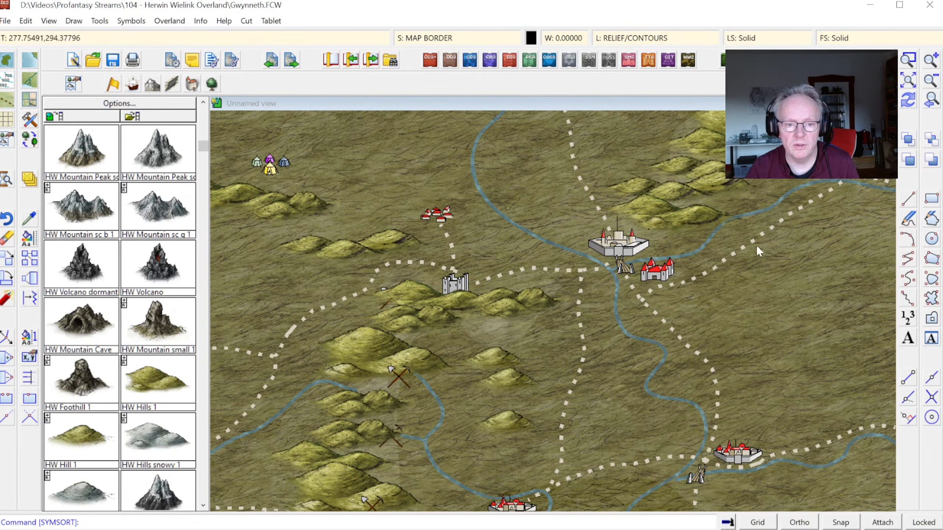
left_click(932, 100)
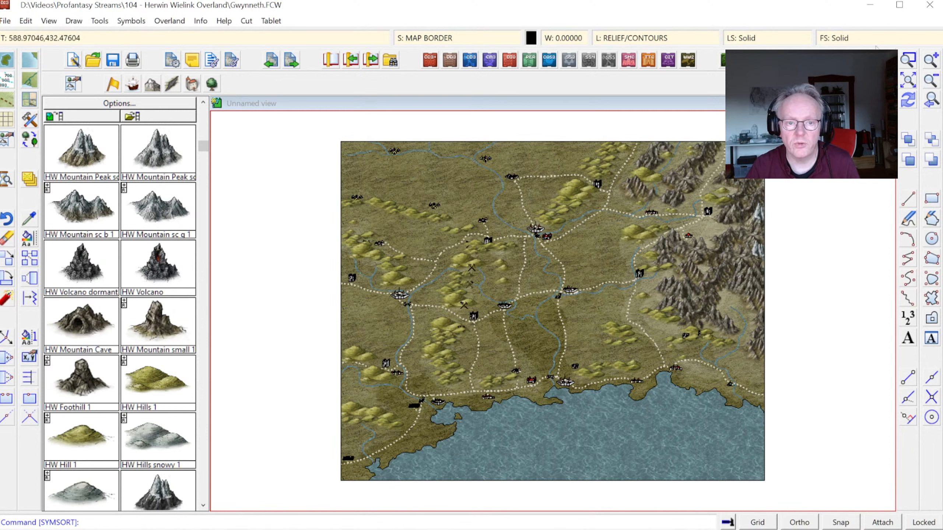
left_click(909, 59)
left_click(489, 201)
left_click(577, 264)
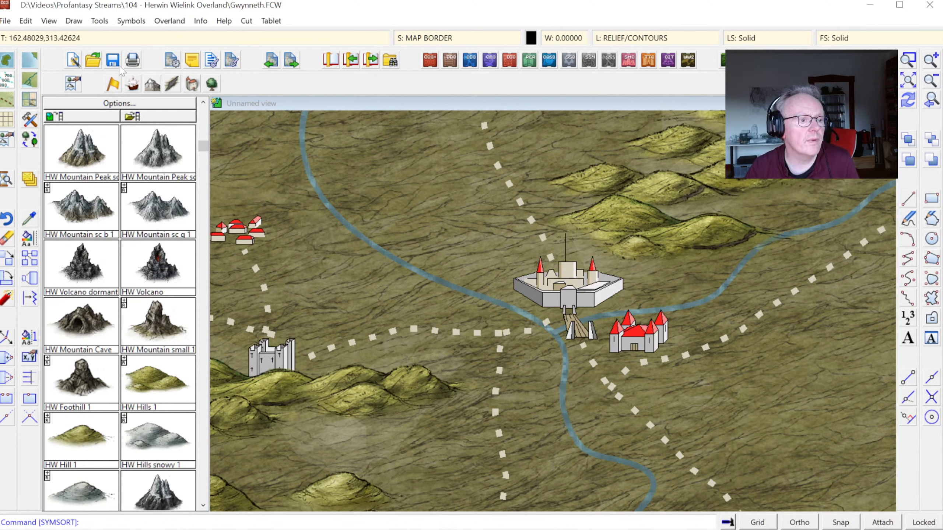
left_click(192, 85)
left_click(82, 153)
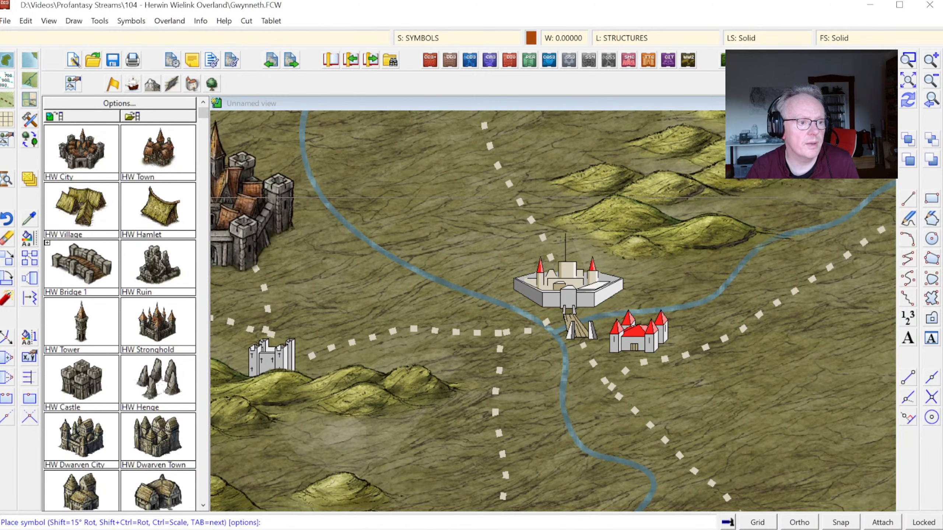
Step: Replace all references to the City 1, Walled symbol with HW City using the Symbol Manager
left_click(131, 21)
left_click(163, 36)
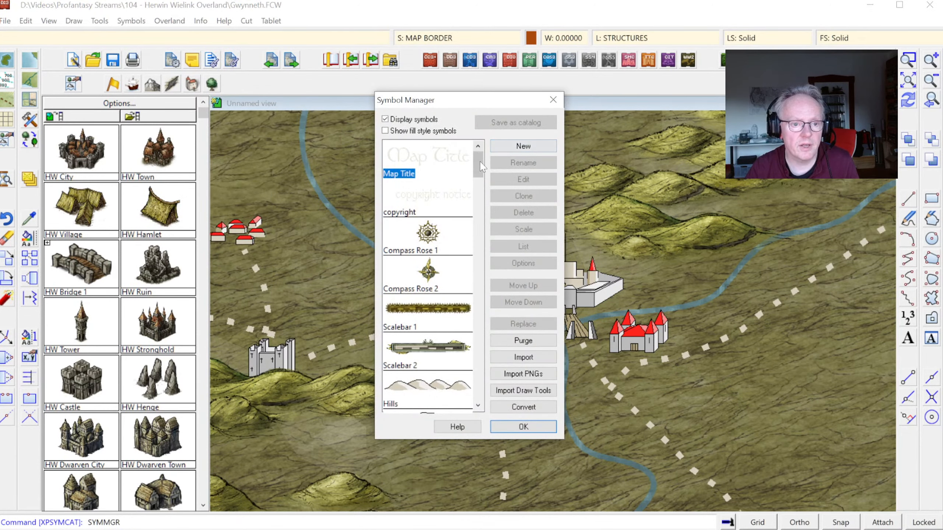
left_click_drag(481, 166, 460, 263)
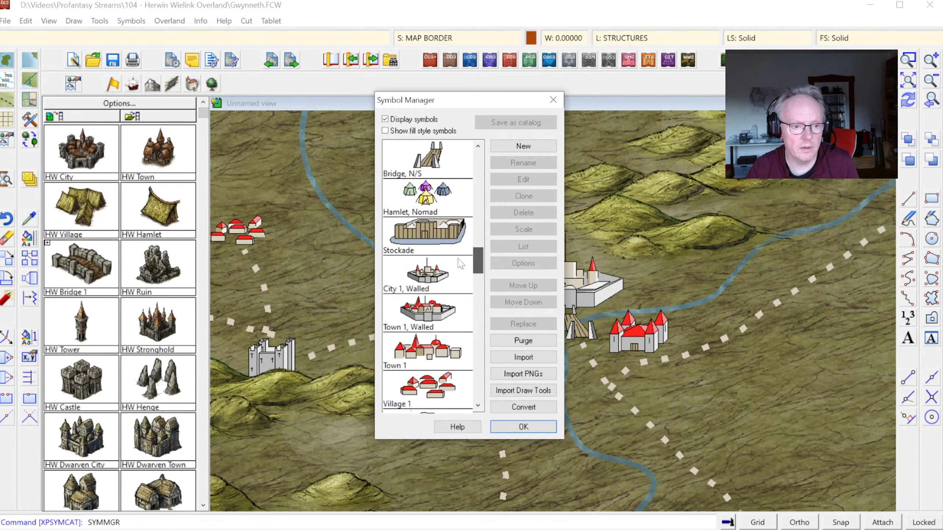
left_click(423, 281)
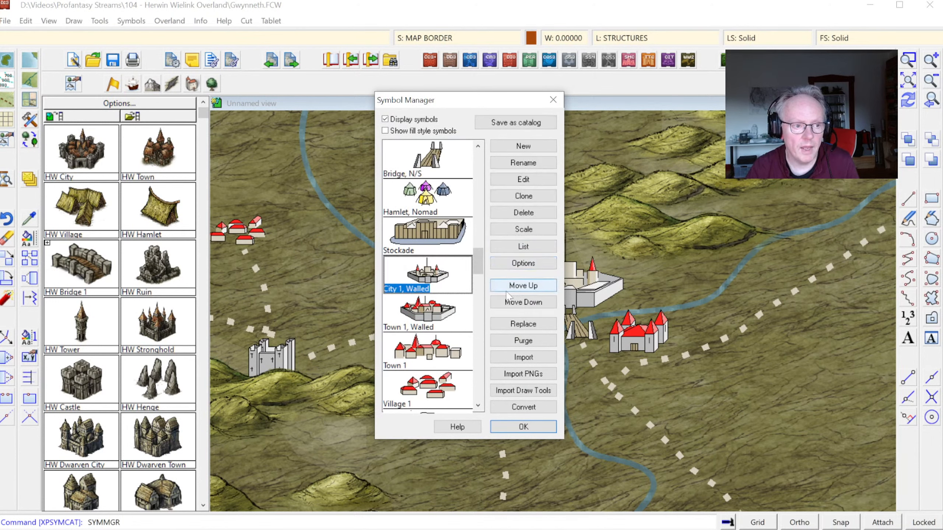
left_click(523, 323)
left_click_drag(568, 174, 529, 369)
left_click(440, 384)
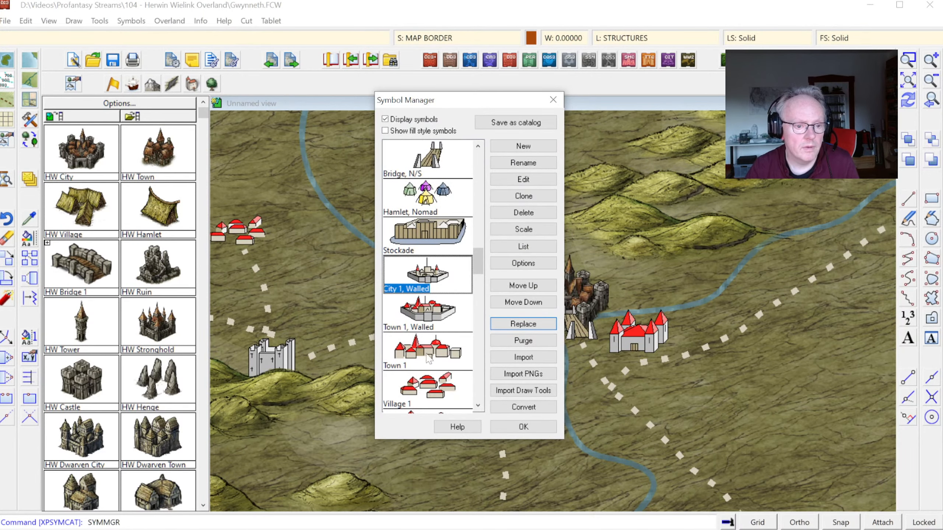
Step: Leave the Symbol Manager and select HW Town for placement, so it is loaded into the map
left_click(425, 314)
left_click(520, 427)
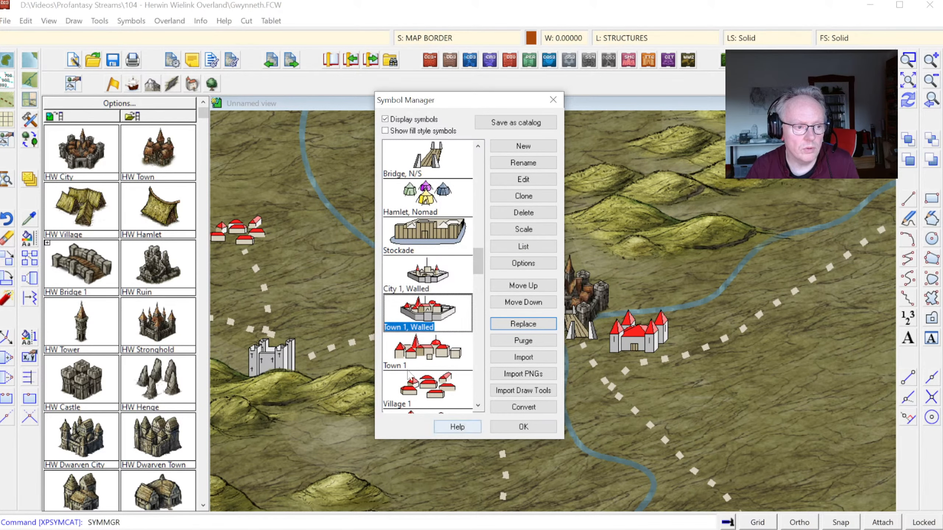
left_click(154, 148)
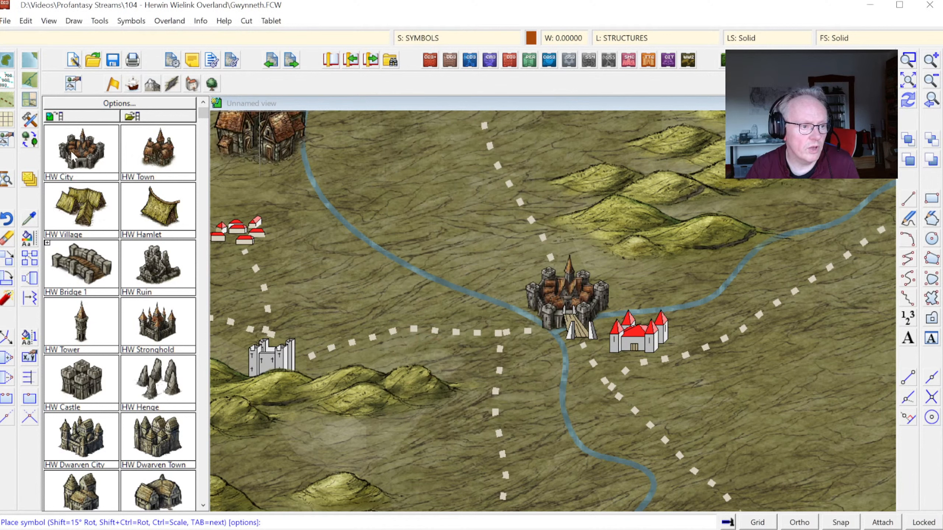
left_click(203, 506)
left_click(203, 506)
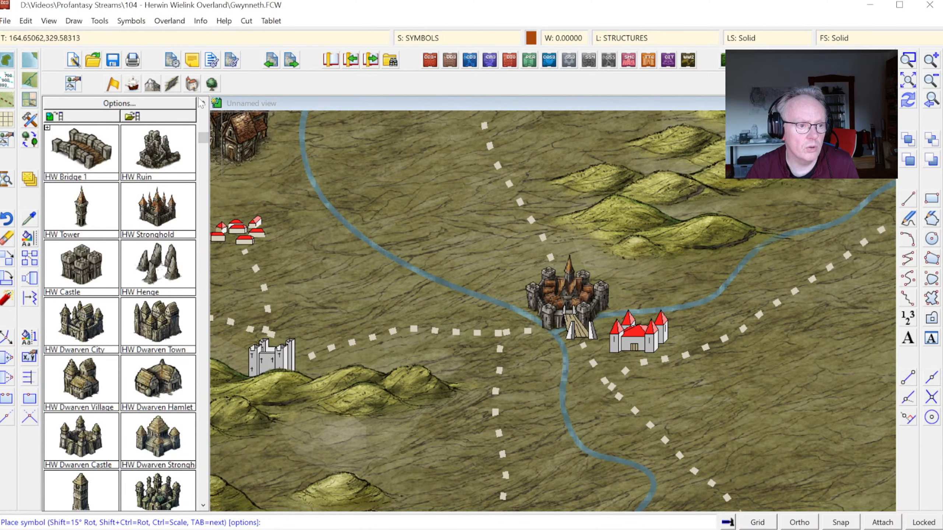
left_click(203, 102)
left_click(203, 102)
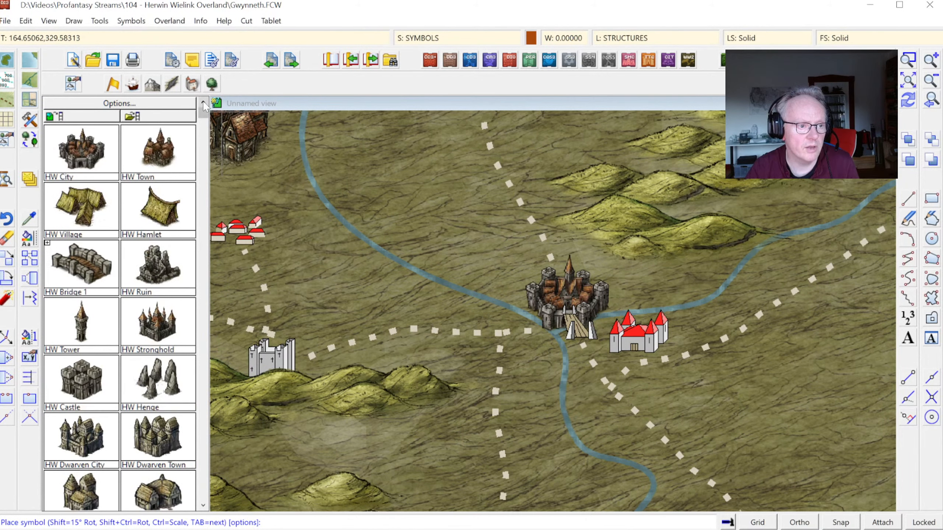
Step: Replace all references to the Town 1, Walled symbol with HW Town using the Symbol Manager
left_click(131, 24)
left_click(182, 34)
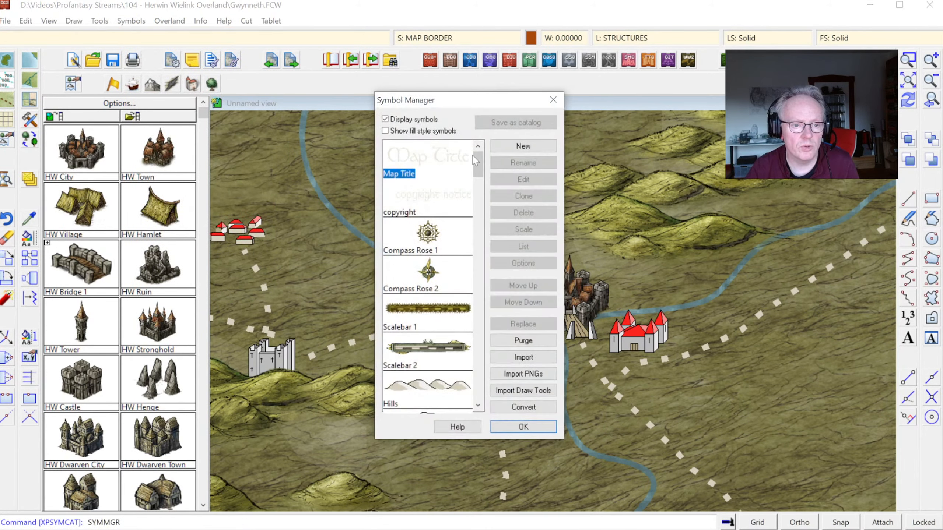
left_click_drag(475, 160, 498, 263)
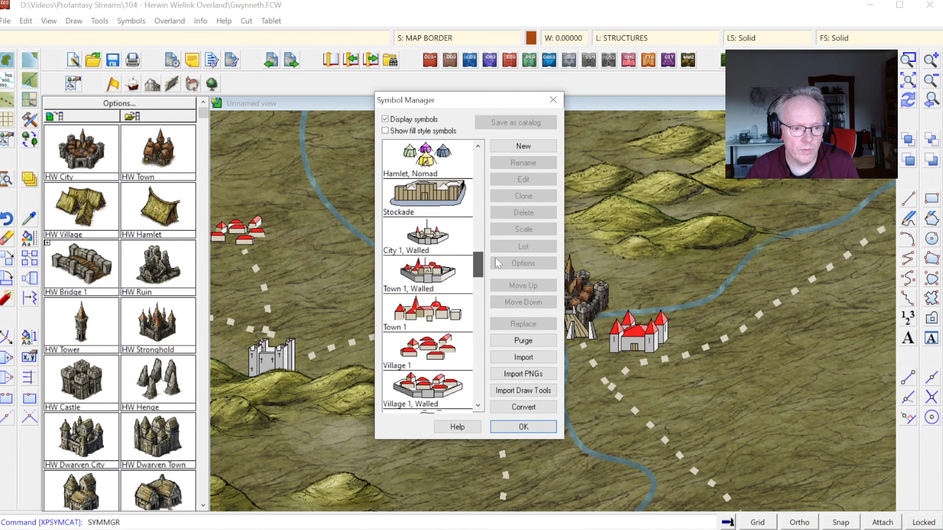
left_click(424, 282)
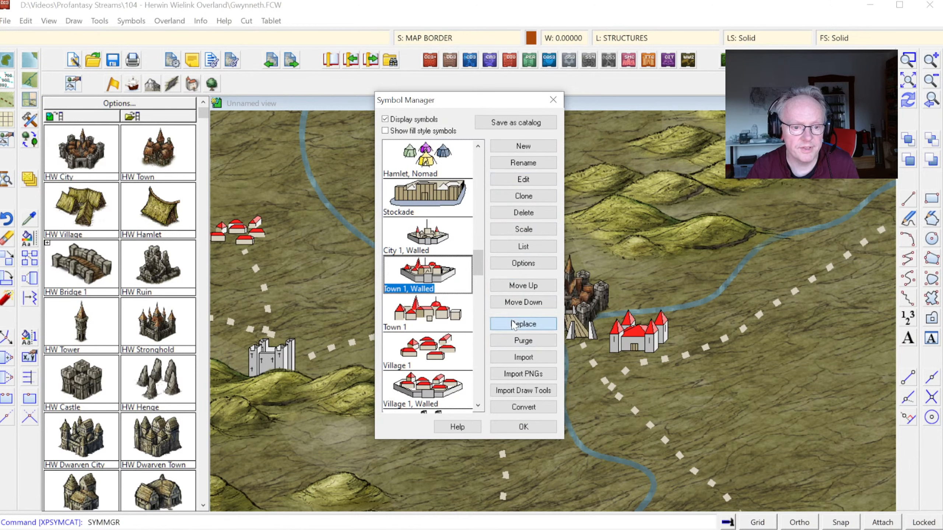
left_click(523, 324)
left_click_drag(571, 174, 554, 389)
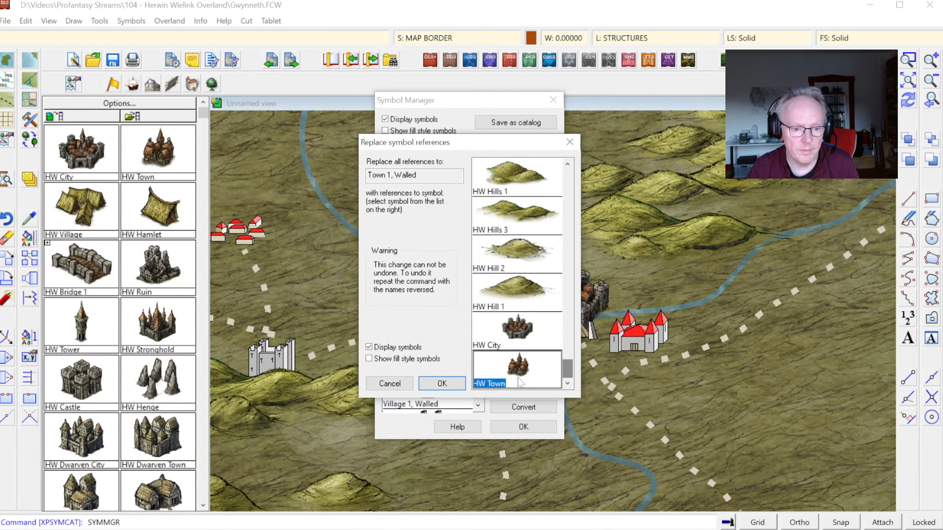
left_click(440, 383)
Step: Replace all references to the unwalled Town 1 symbol with HW Town
left_click(428, 316)
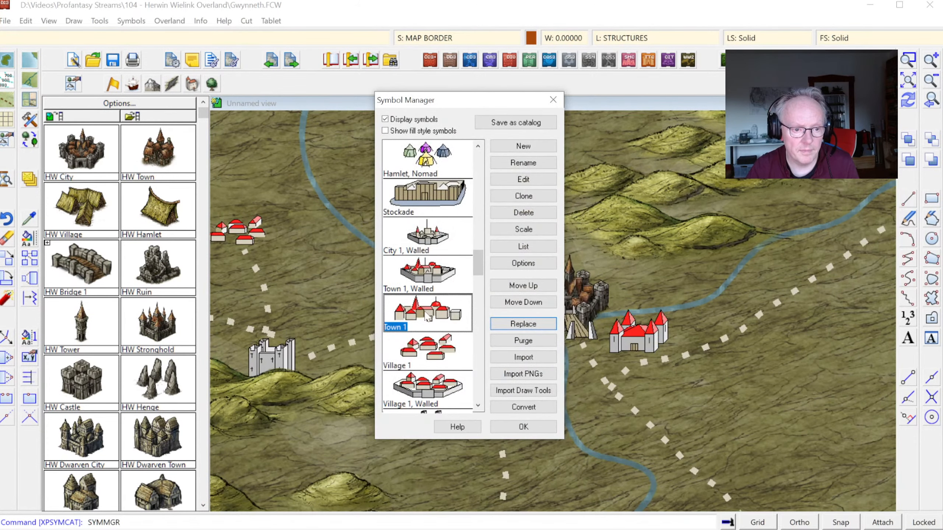
left_click(524, 324)
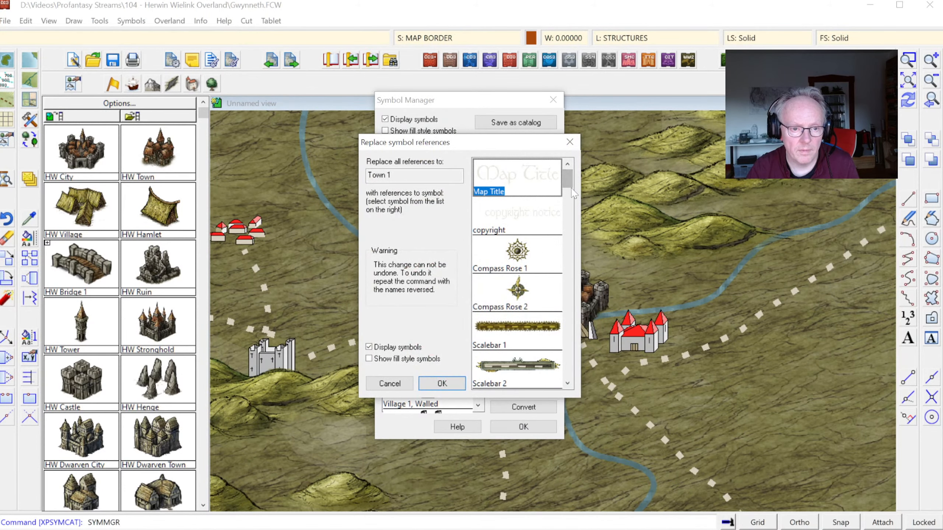
left_click_drag(573, 193, 565, 388)
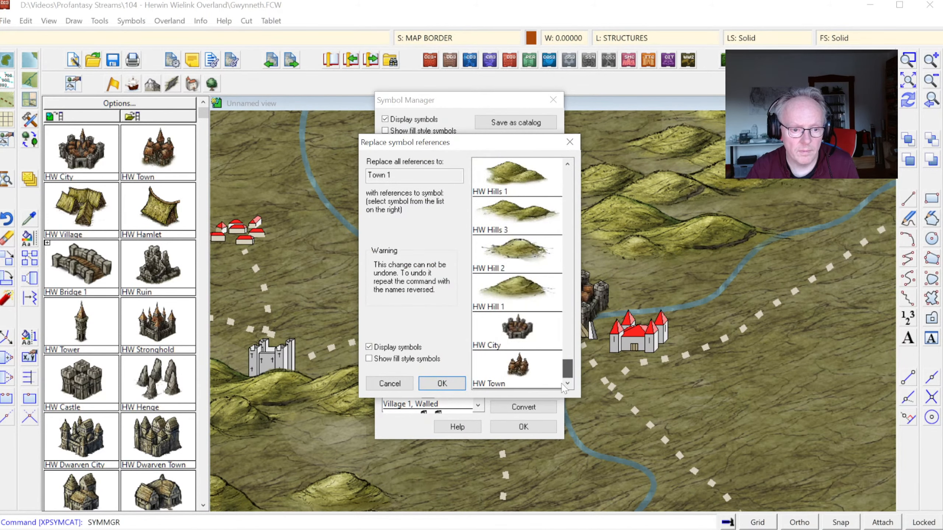
left_click(460, 384)
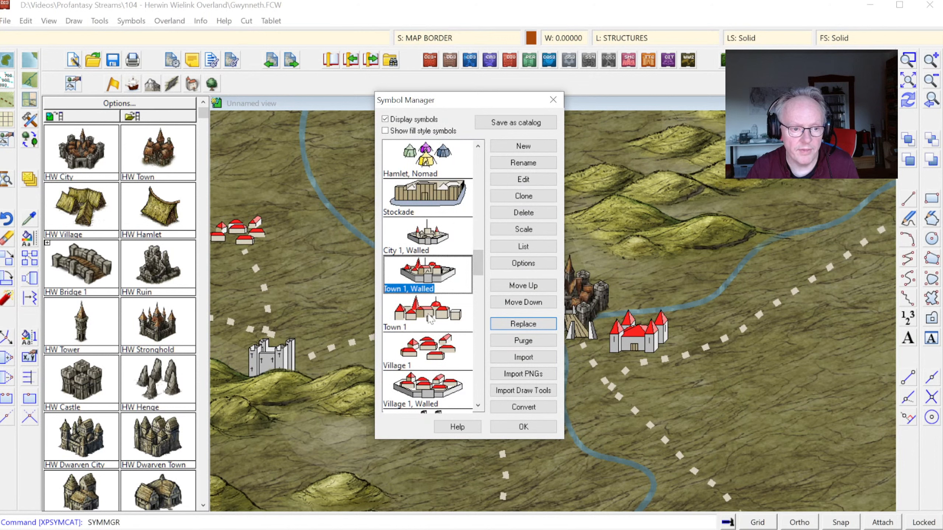
Step: Delete the old City 1, Walled, Town 1, Walled and Town 1 symbol definitions and close the Symbol Manager
left_click(429, 320, "ctrl")
left_click(435, 241, "ctrl")
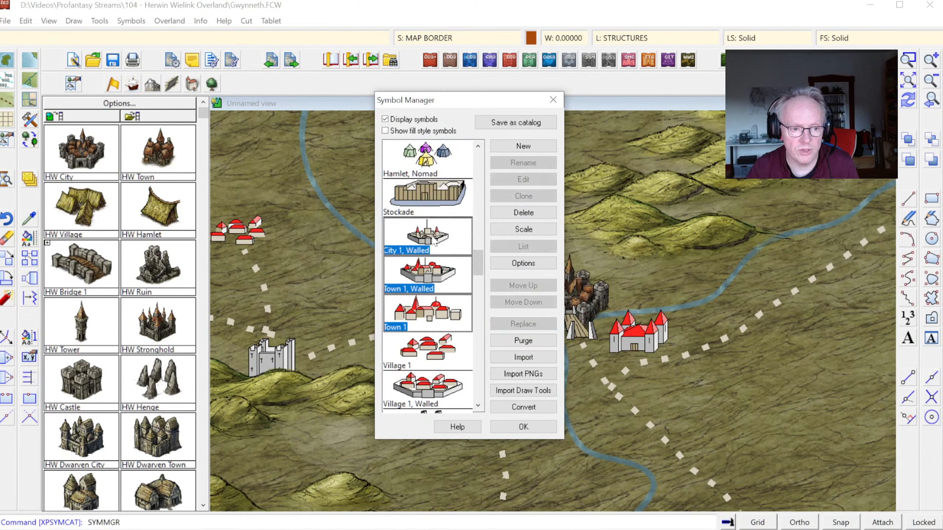
left_click(528, 213)
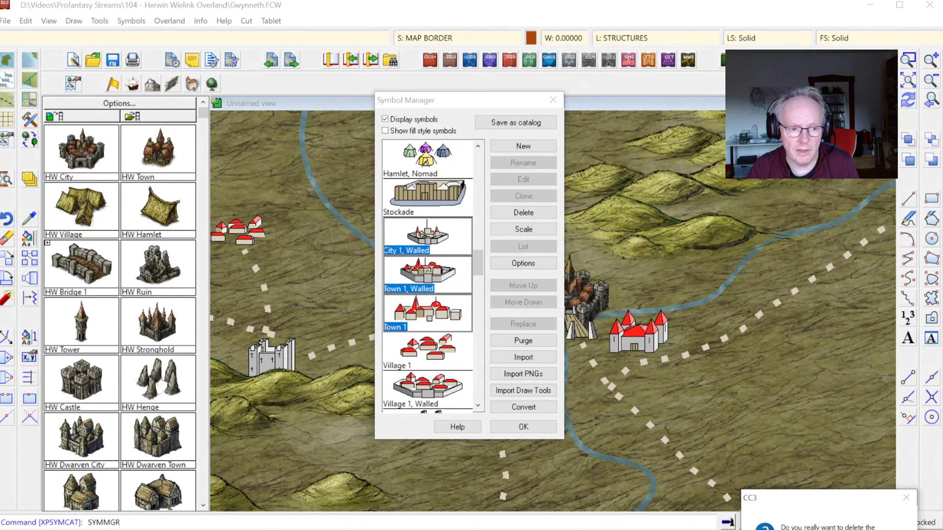
key("Return")
left_click_drag(479, 165, 490, 263)
left_click(523, 427)
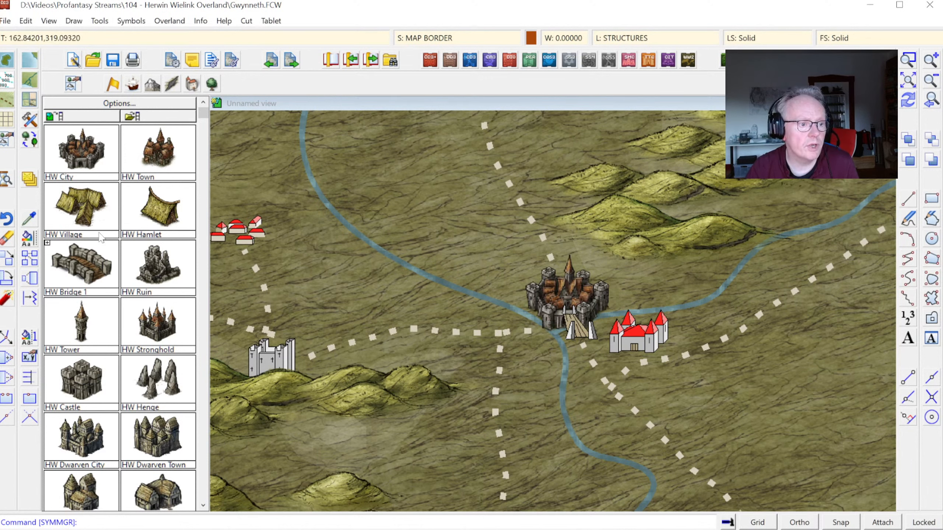
Step: Load HW Bridge 1 into the map and delete the old Hills, Hill 2 and Hill 1 symbol definitions in the Symbol Manager
left_click(100, 259)
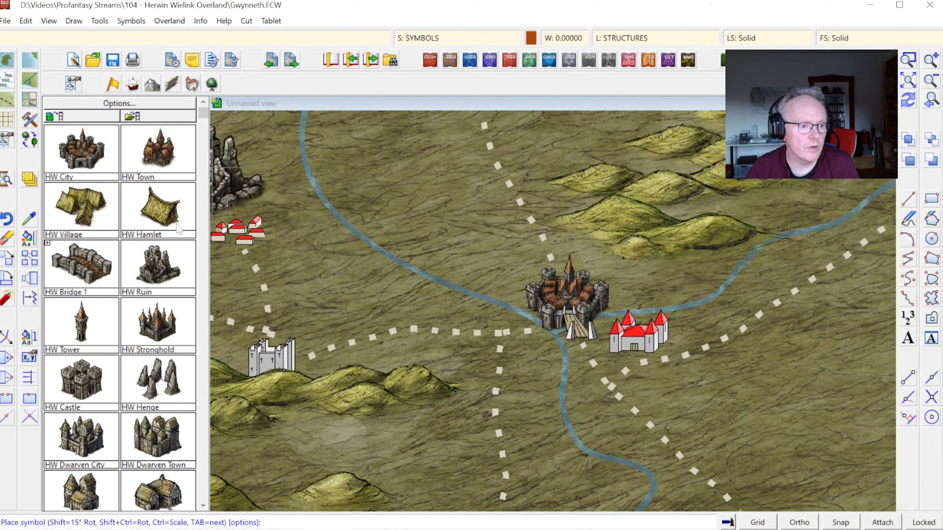
left_click(131, 20)
left_click(164, 36)
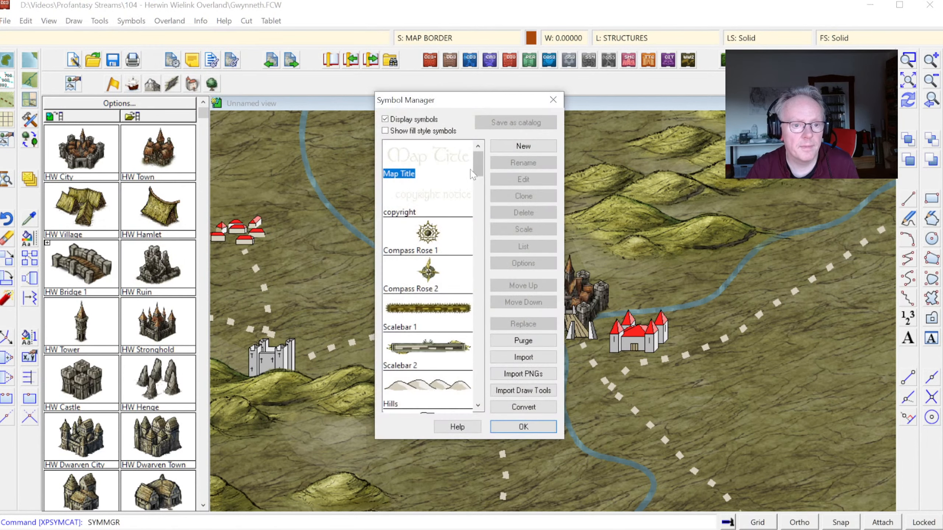
left_click_drag(478, 164, 492, 184)
left_click(435, 205)
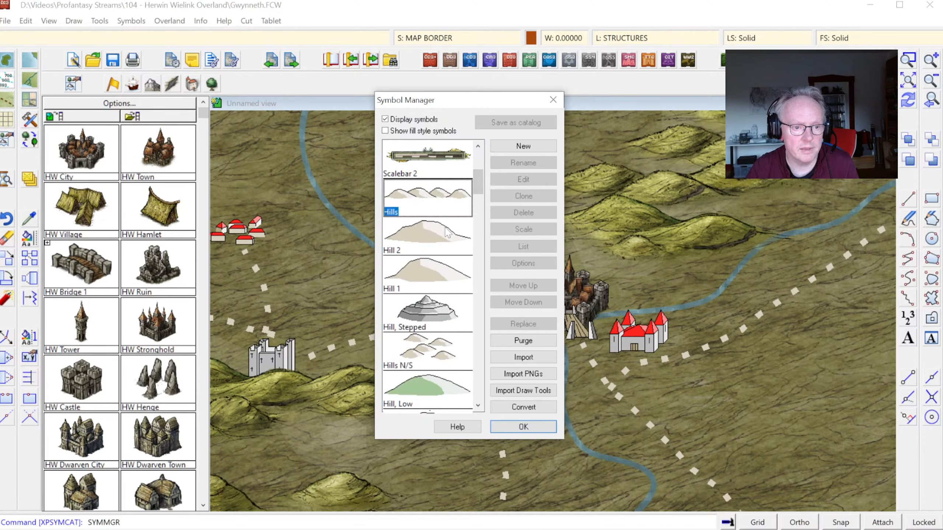
left_click(445, 275, "shift")
left_click(519, 213)
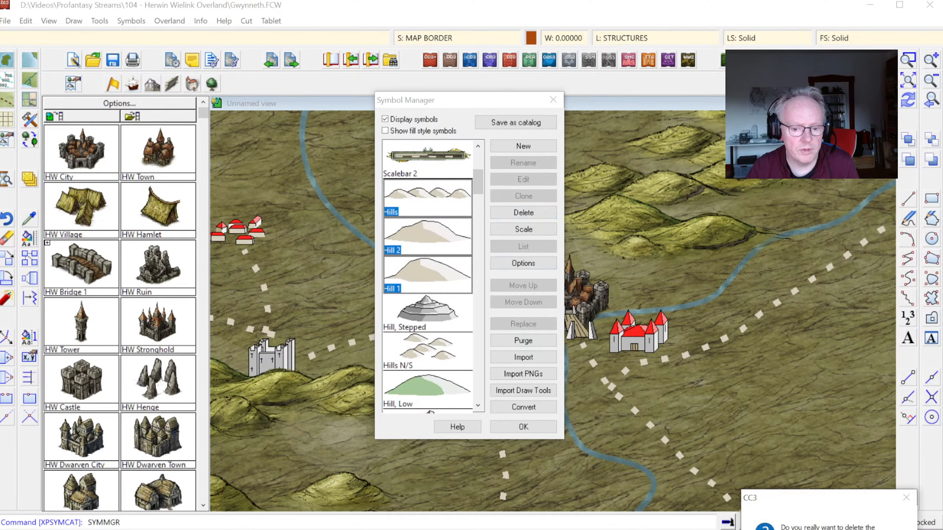
left_click(826, 529)
Step: Delete the old mountain symbol definitions, including Mountain Range 2, Mountains N/S and Mountains N/E
left_click_drag(481, 163, 479, 236)
left_click(435, 229, "shift")
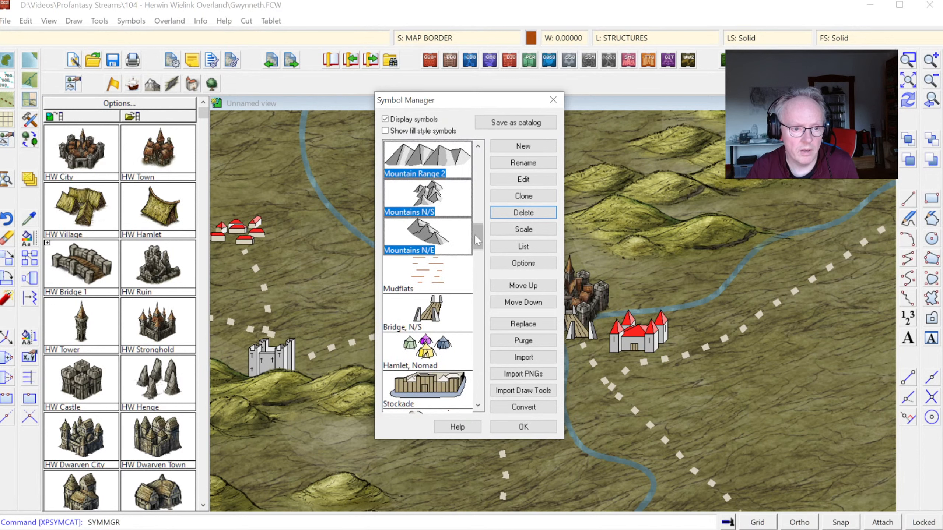
left_click(512, 213)
key("Return")
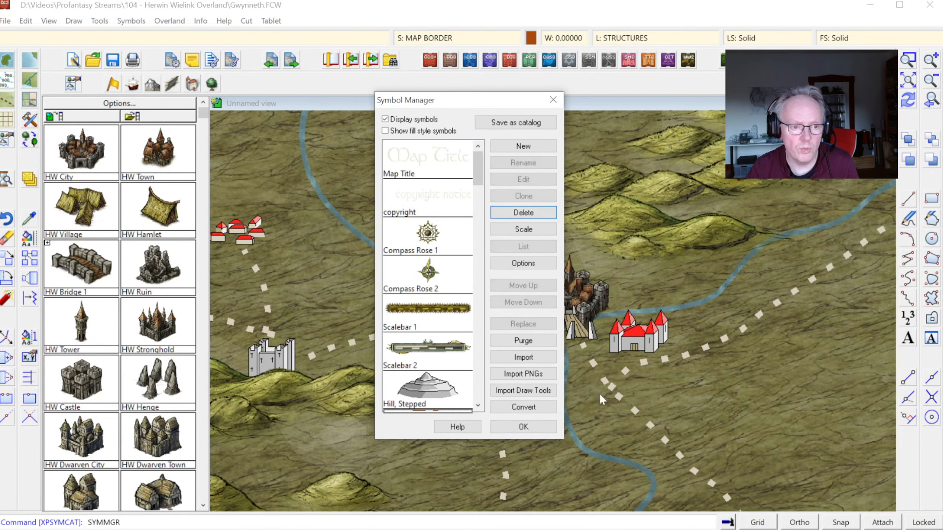
Step: Replace all references to the unwalled Village 1 symbol with HW Village
left_click_drag(482, 171, 492, 208)
left_click(450, 267)
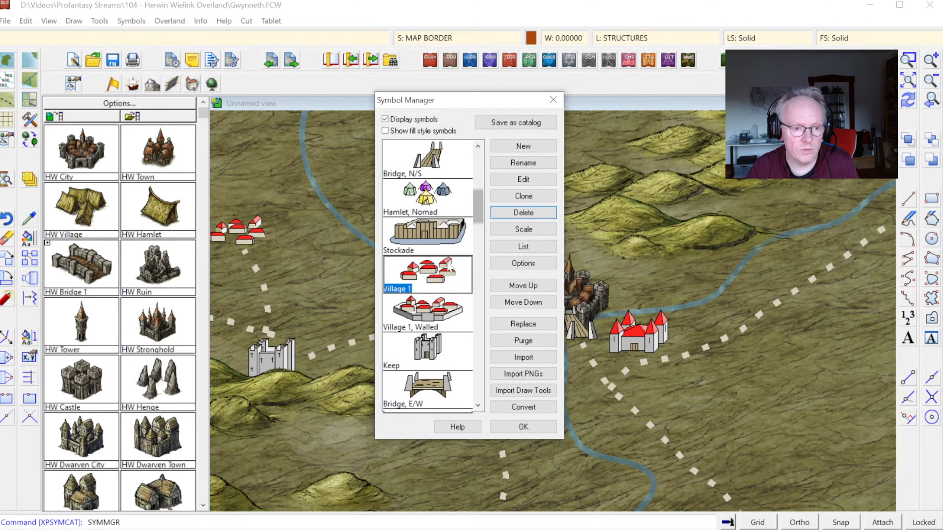
left_click(523, 324)
left_click_drag(568, 182, 578, 360)
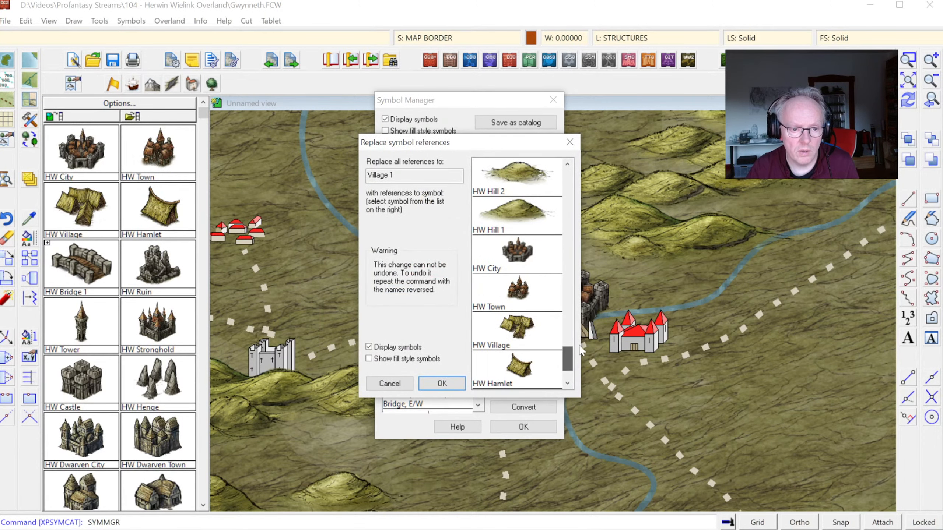
left_click(525, 342)
left_click(462, 385)
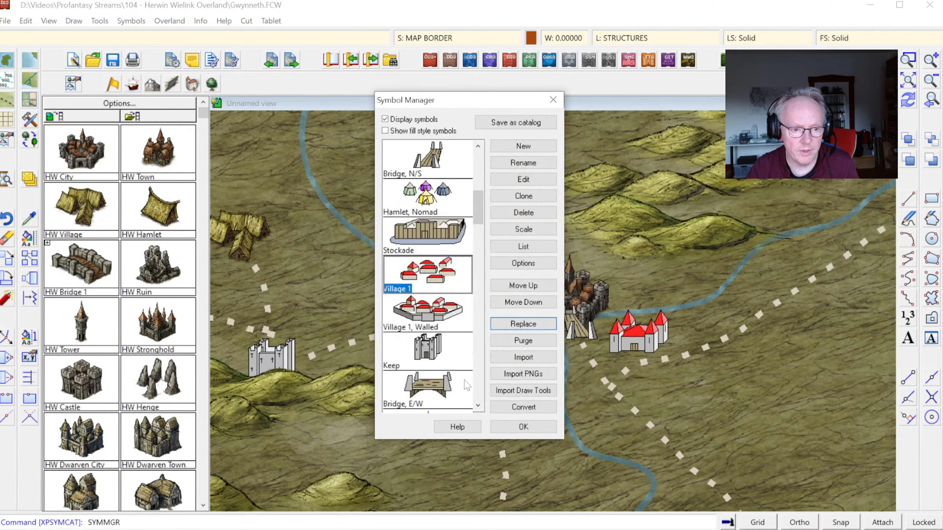
Step: Replace all references to the Village 1, Walled symbol with HW Village
left_click(444, 319)
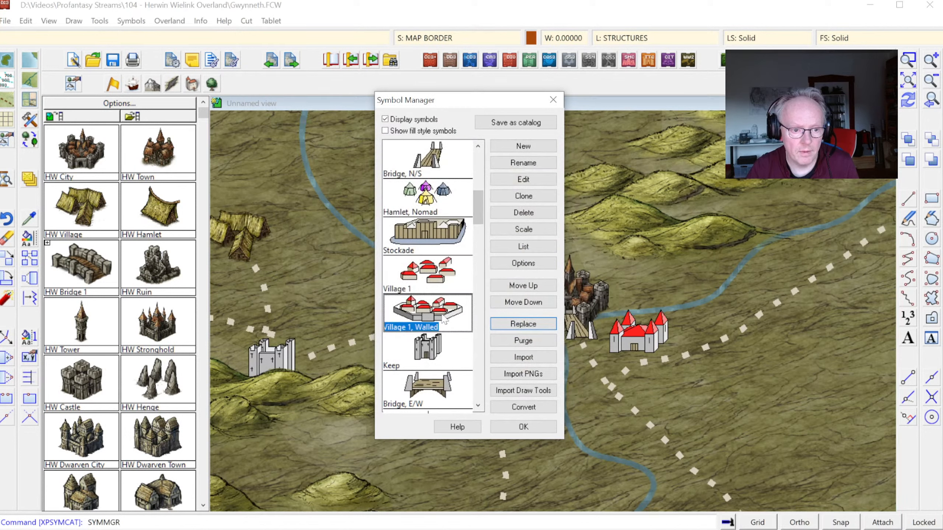
left_click(523, 324)
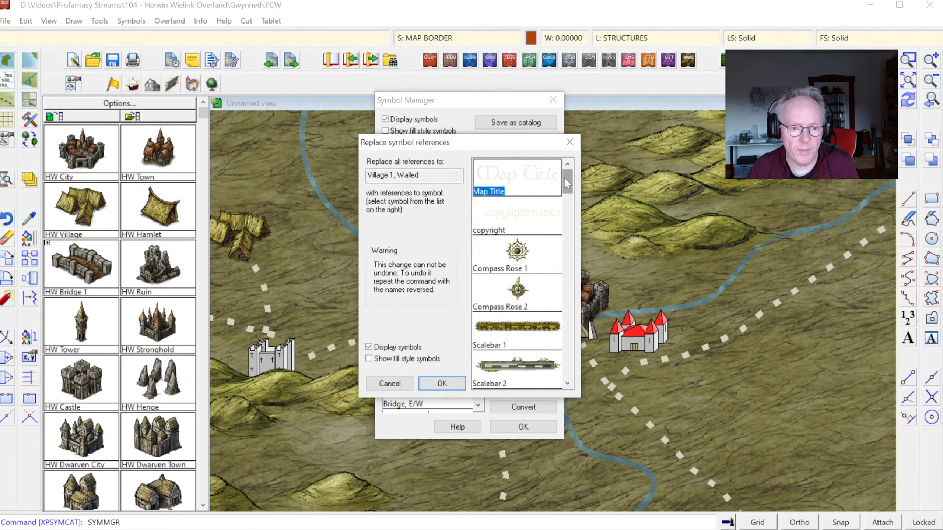
left_click_drag(567, 182, 568, 366)
left_click(515, 255)
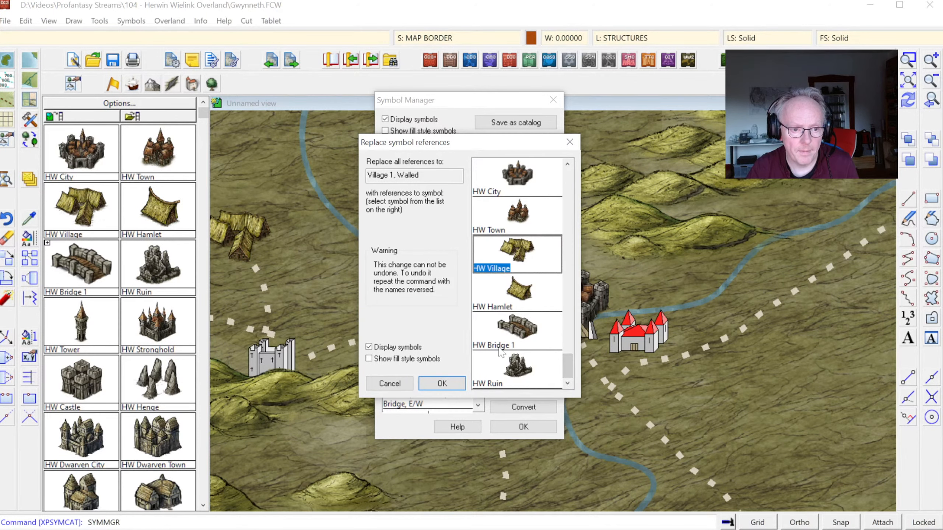
left_click(453, 387)
Step: Replace all references to the Bridge, N/S symbol with HW Bridge 1
left_click(444, 351)
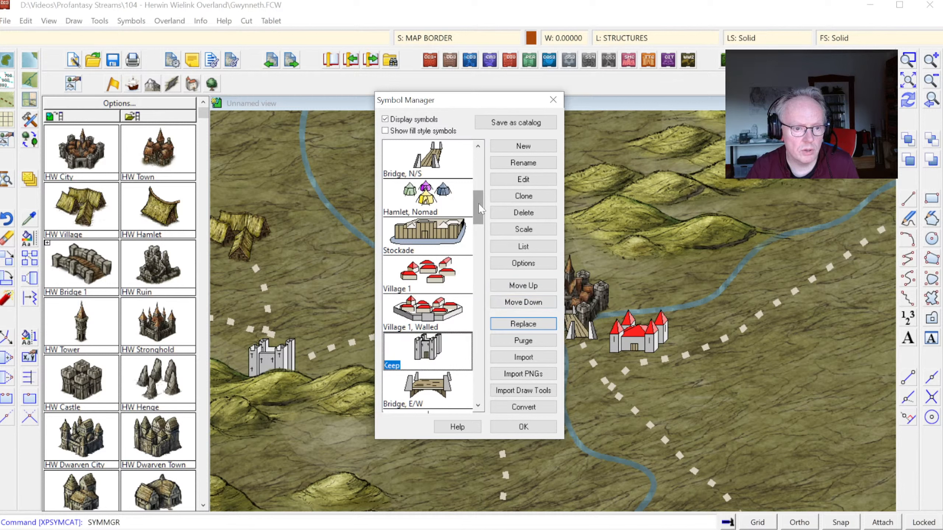
left_click_drag(478, 207, 490, 191)
left_click(443, 317)
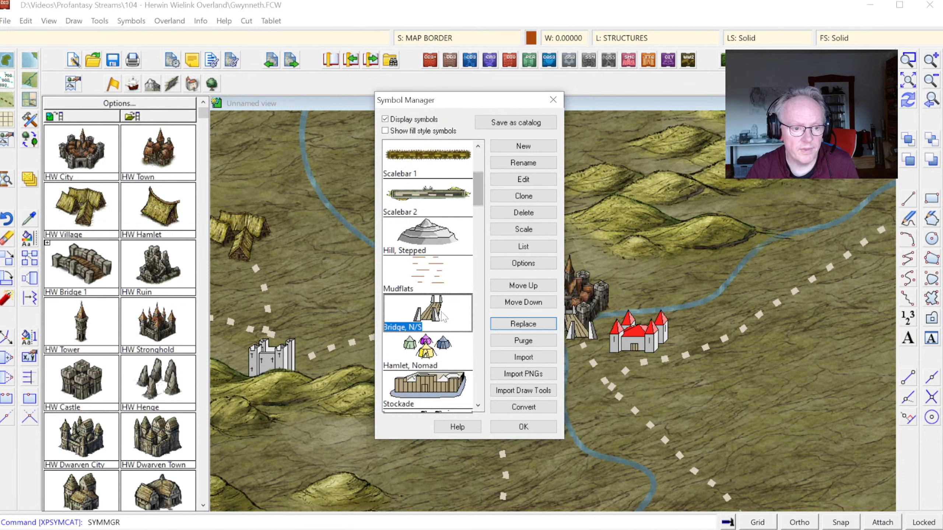
left_click(526, 325)
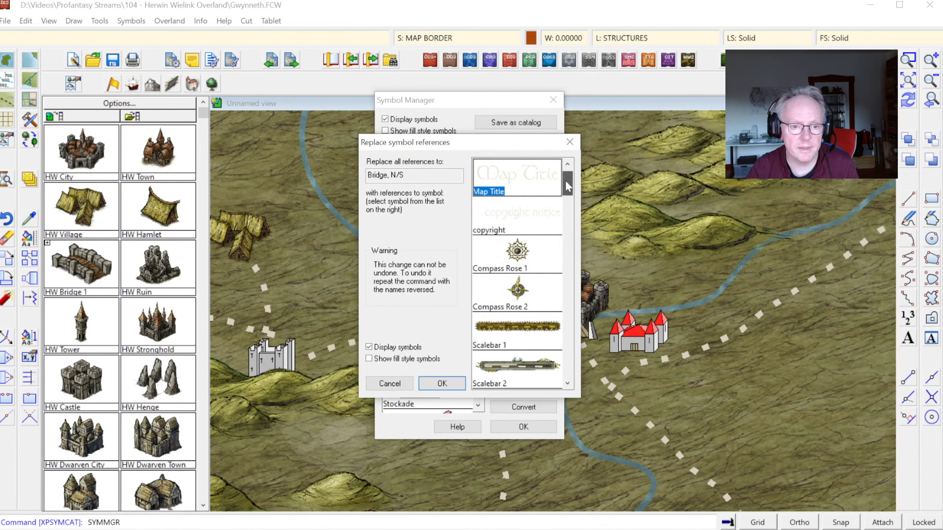
left_click_drag(568, 186, 568, 366)
left_click(518, 329)
left_click(459, 384)
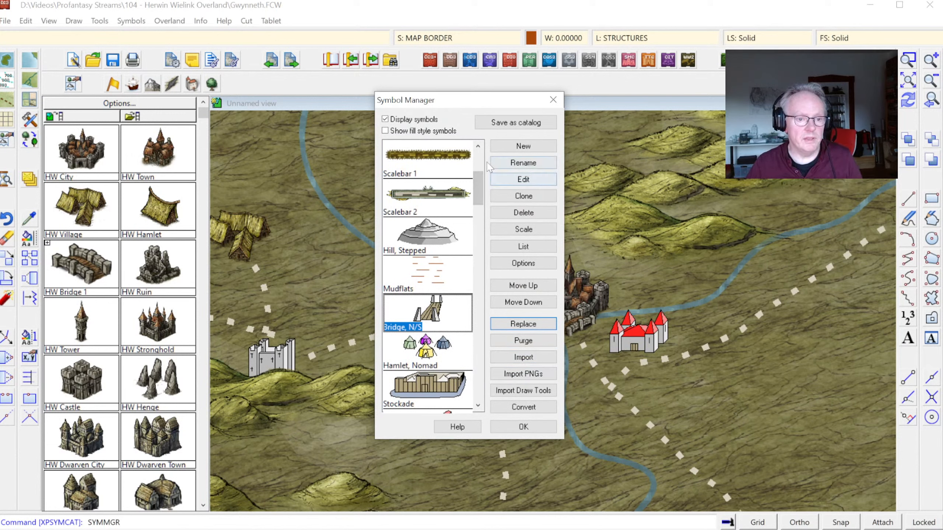
Step: Leave the Symbol Manager and select HW Castle and HW Tower for placement, so they are loaded into the map
mouse_move(479, 183)
left_mouse_down()
mouse_move(480, 200)
mouse_move(477, 176)
left_mouse_up()
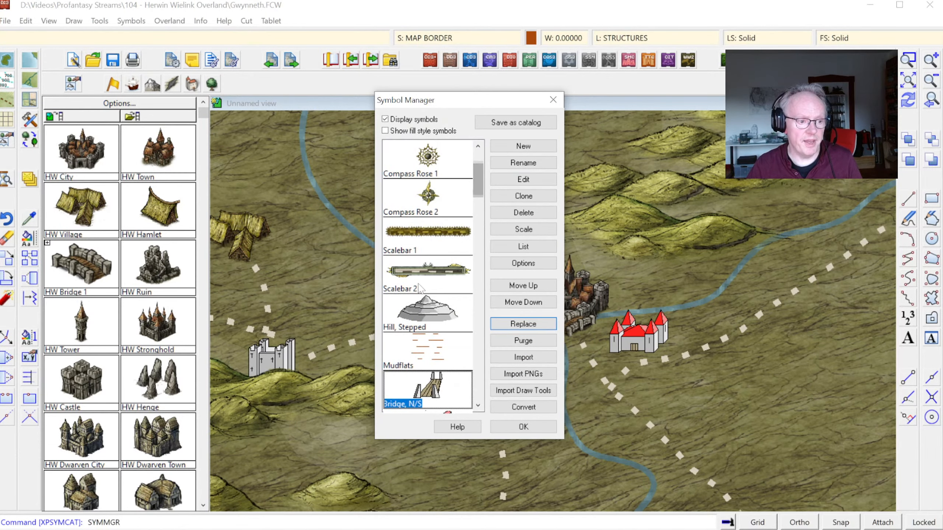
key("Escape")
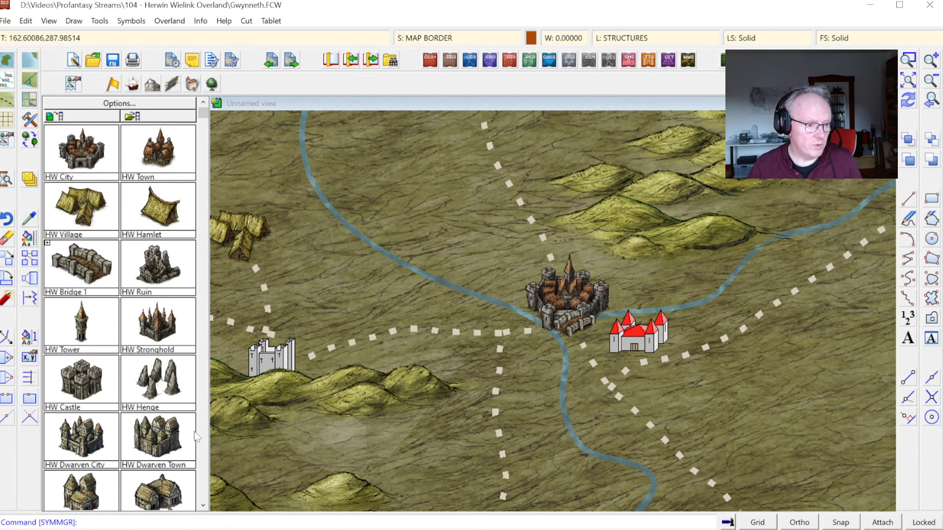
left_click(85, 384)
left_click(82, 327)
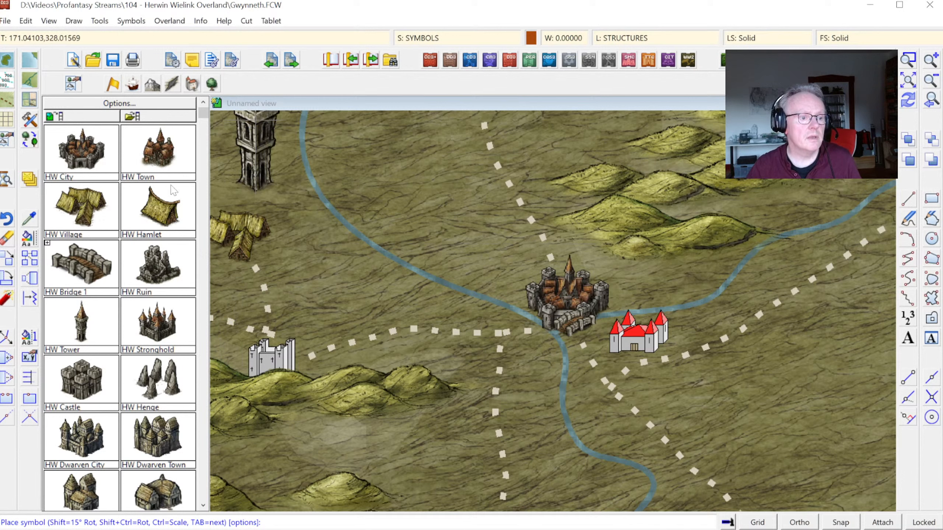
Step: Replace all references to the Keep symbol with HW Castle using the Symbol Manager
left_click(131, 20)
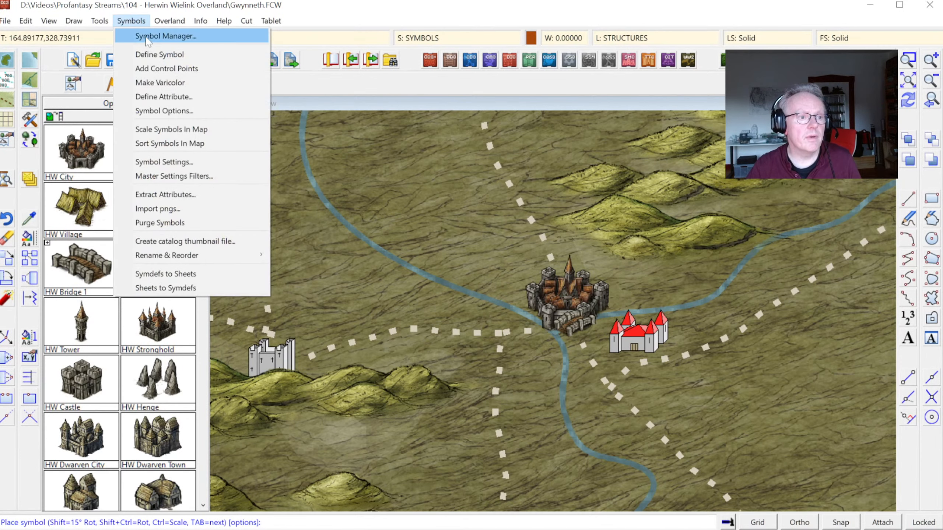
left_click(159, 34)
left_click_drag(478, 167, 486, 211)
left_click(430, 234)
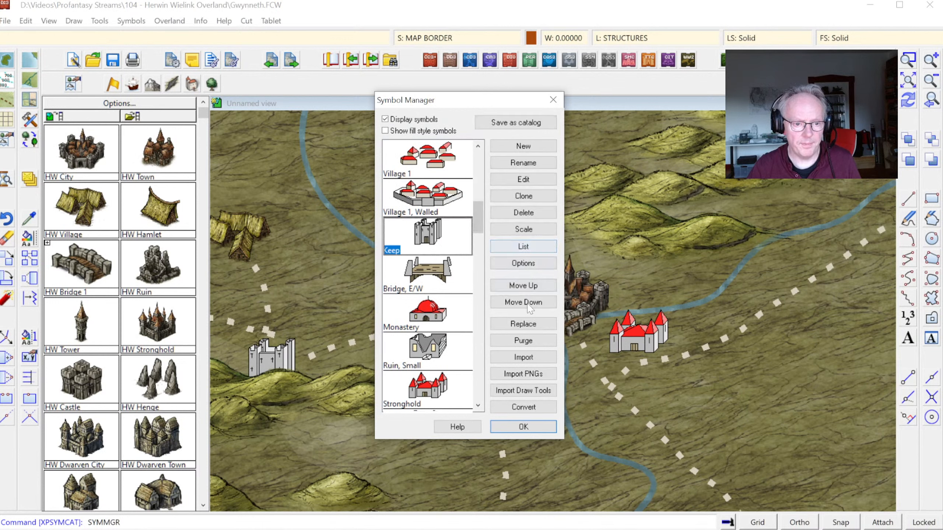
left_click(527, 324)
left_click_drag(568, 184, 565, 377)
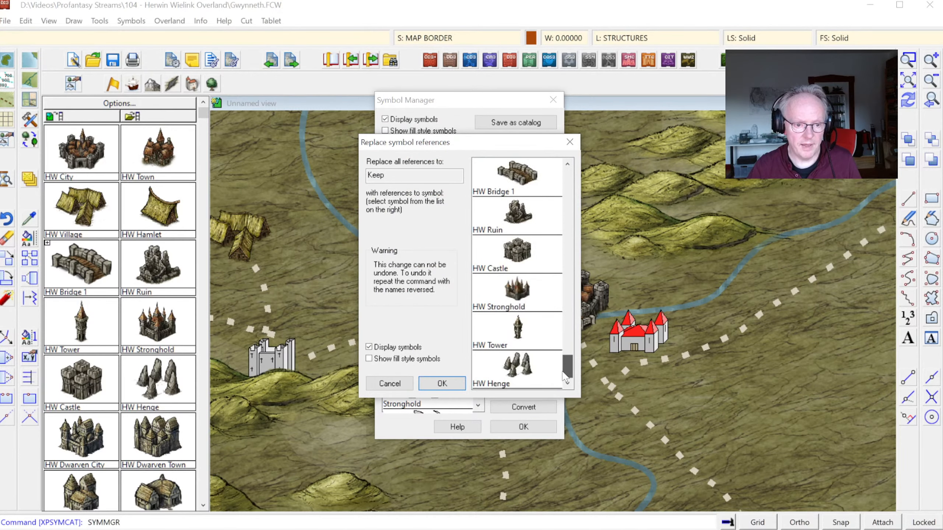
left_click(518, 260)
left_click(444, 386)
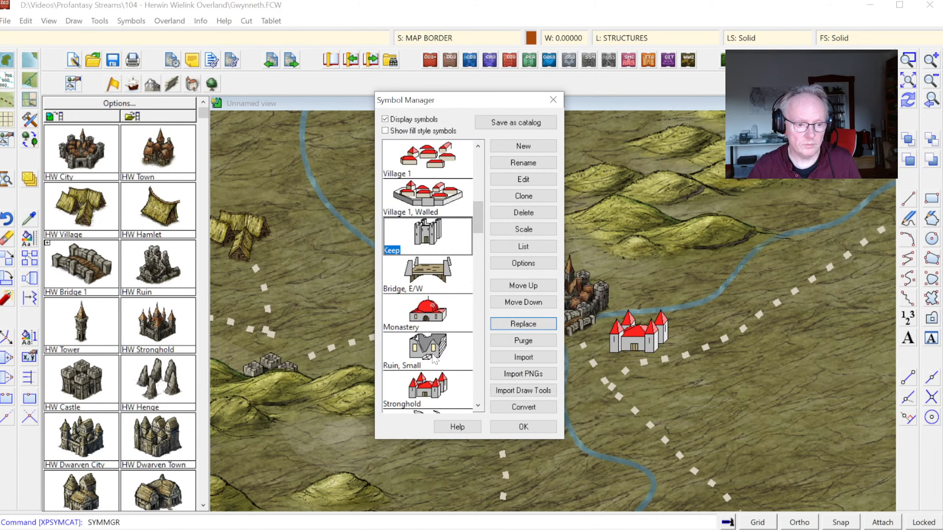
Step: Replace all references to the Stronghold symbol with HW Stronghold
left_click(440, 347)
left_click(440, 386)
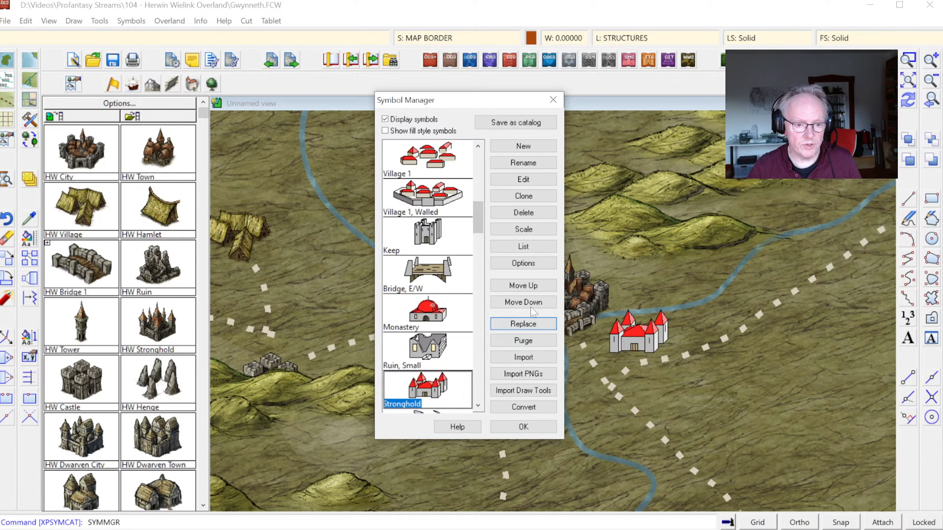
left_click(523, 323)
left_click_drag(568, 182, 573, 369)
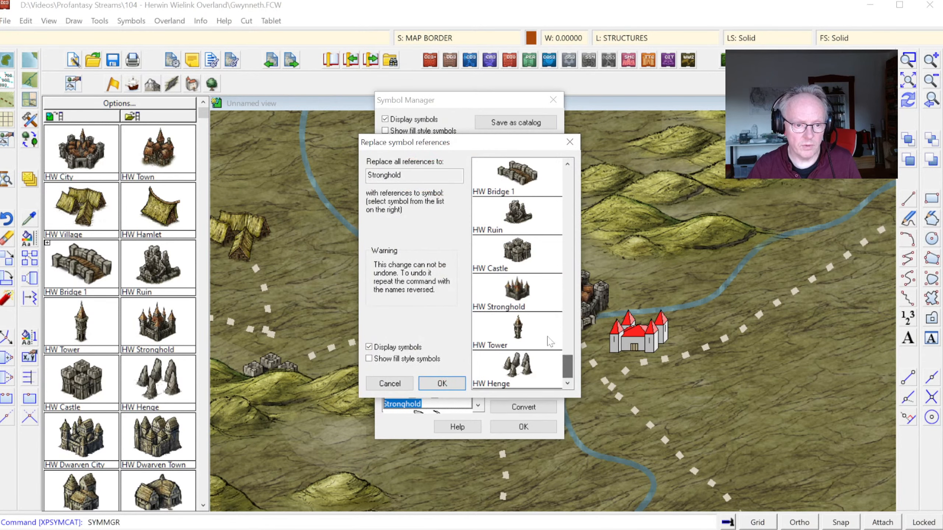
left_click(516, 291)
left_click(437, 383)
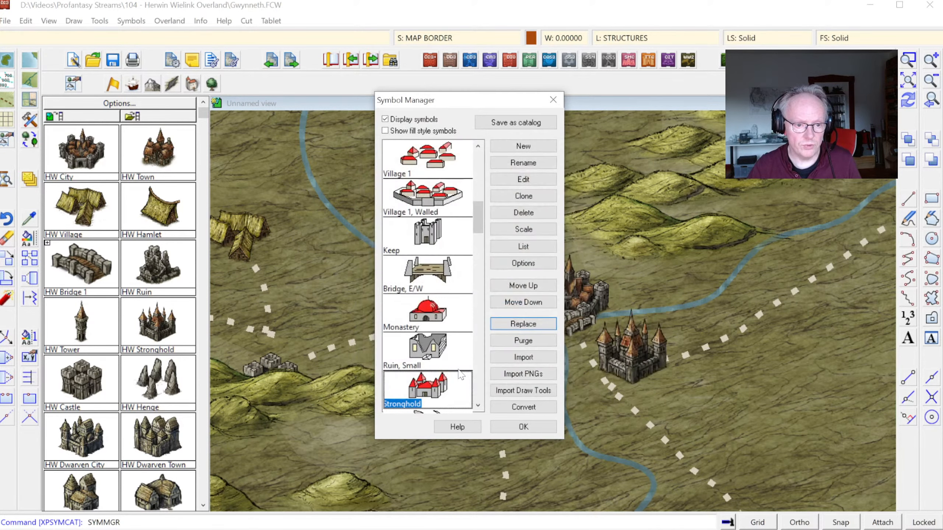
Step: Replace all references to the Ruin, Small symbol with HW Ruin and close the Symbol Manager
left_click(445, 345)
left_click(524, 323)
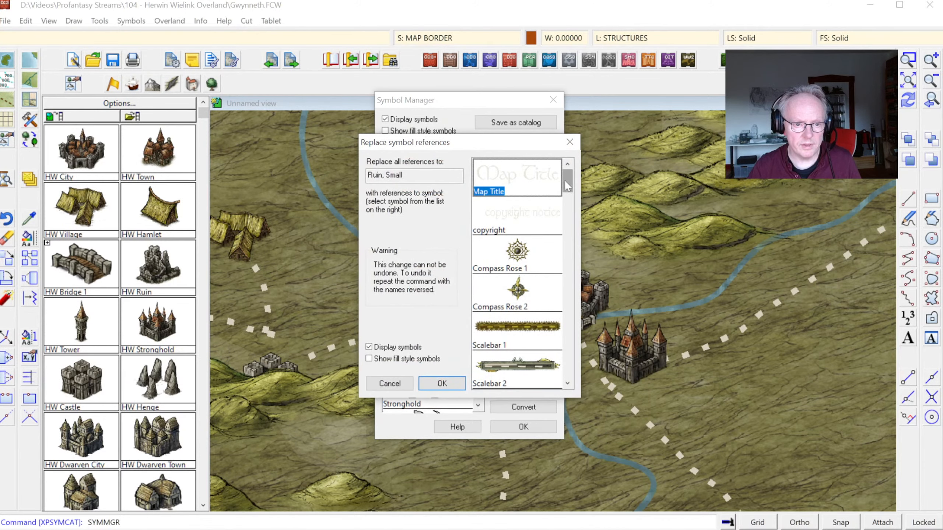
left_click_drag(567, 186, 567, 369)
left_click(523, 220)
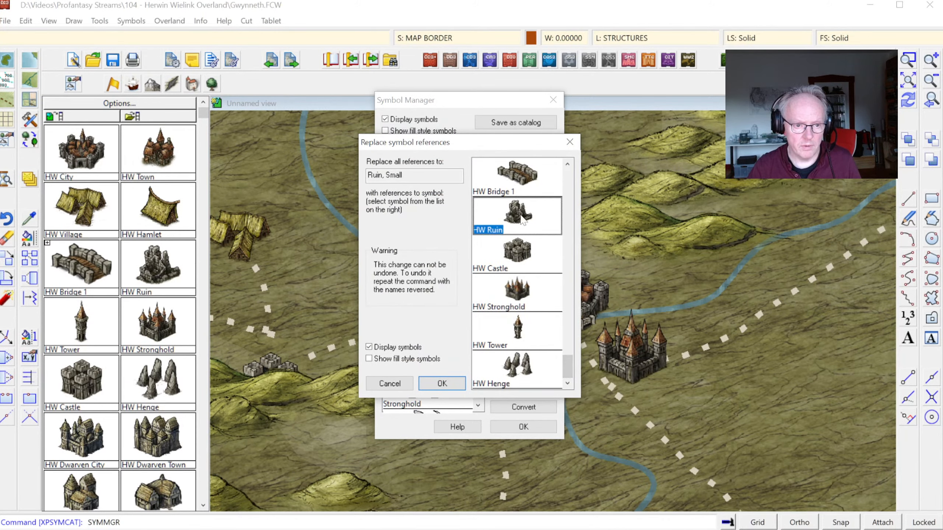
left_click(442, 384)
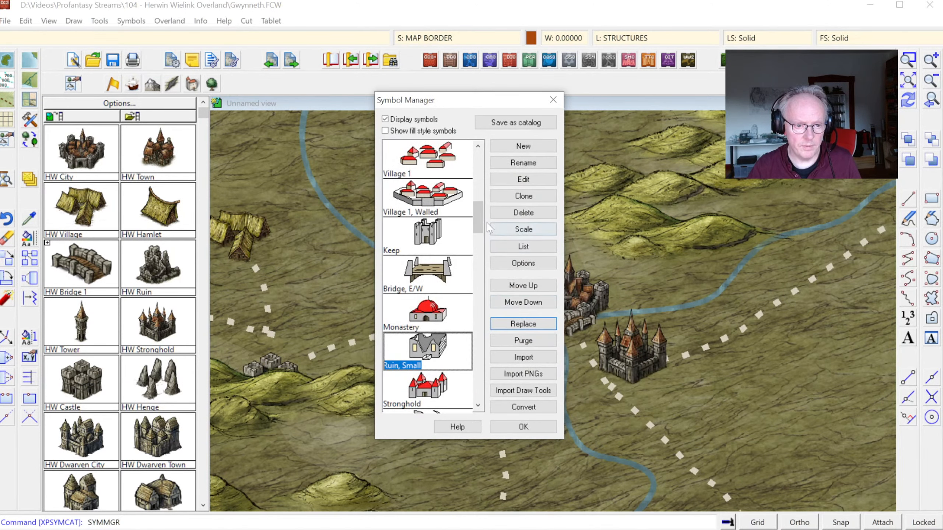
left_click_drag(480, 218, 523, 178)
left_click(554, 100)
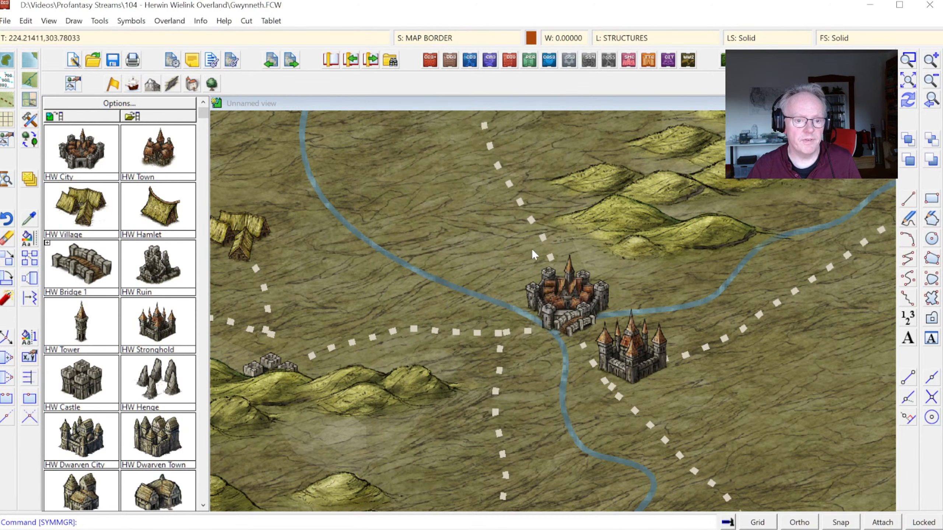
Step: Look through the HW settlement symbol catalog, from the dwarven, elven and orc structures to the varicolor versions
left_click(204, 510)
left_click(204, 509)
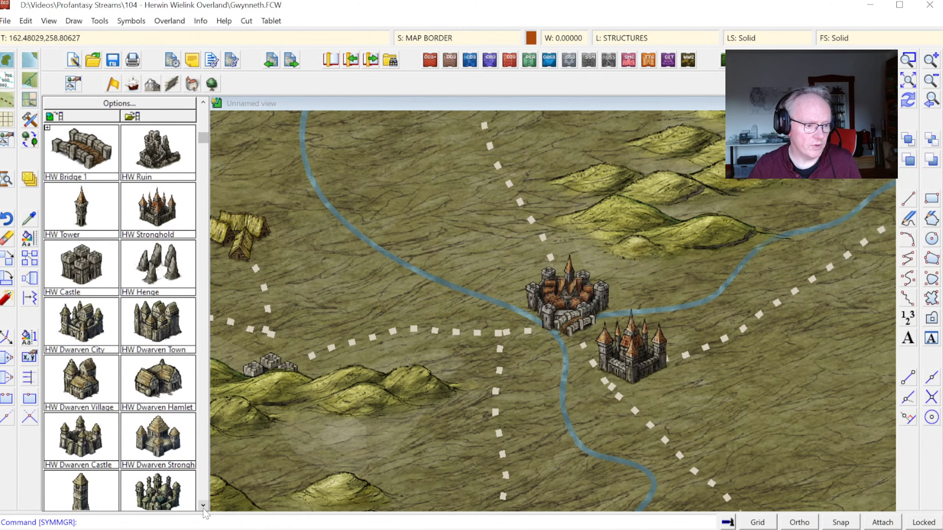
left_click(203, 506)
left_click(204, 506)
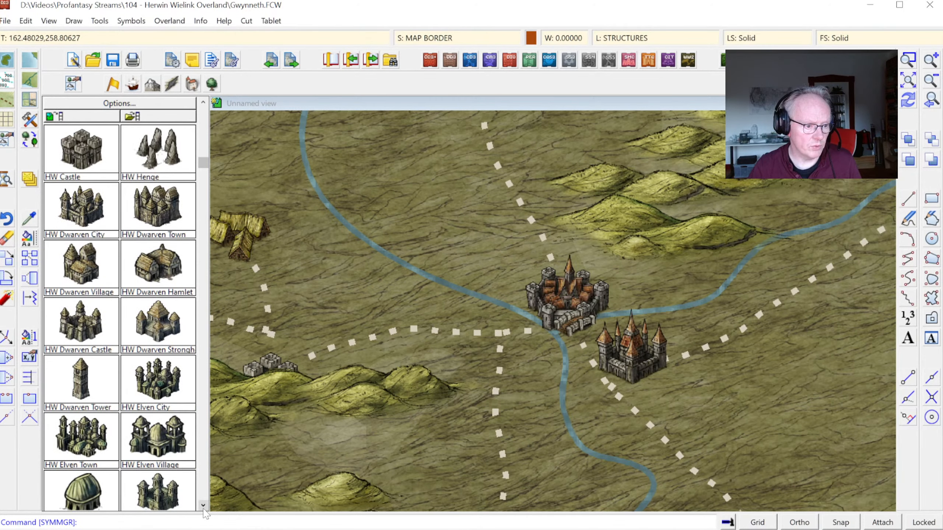
left_click(203, 506)
left_click(203, 506)
left_click(203, 506)
left_click(203, 506)
left_click(204, 506)
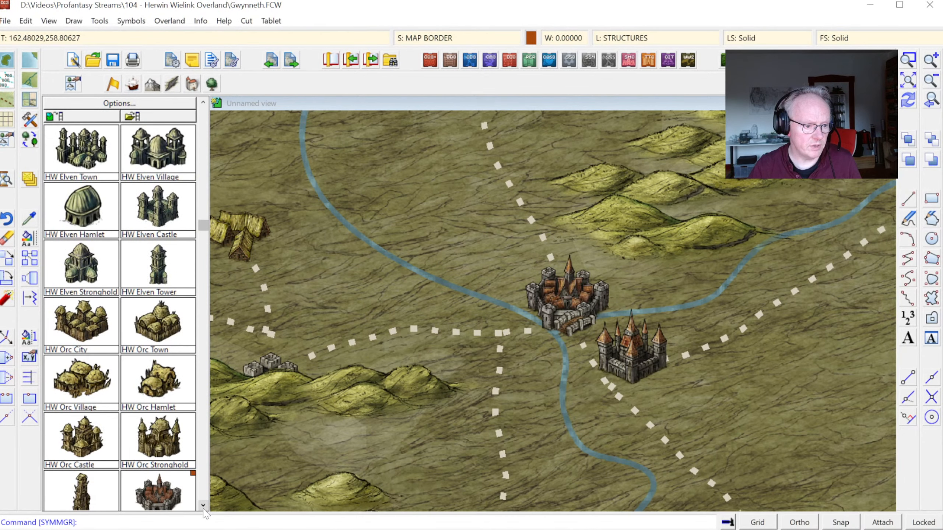
left_click(203, 506)
left_click(203, 506)
left_click(203, 506)
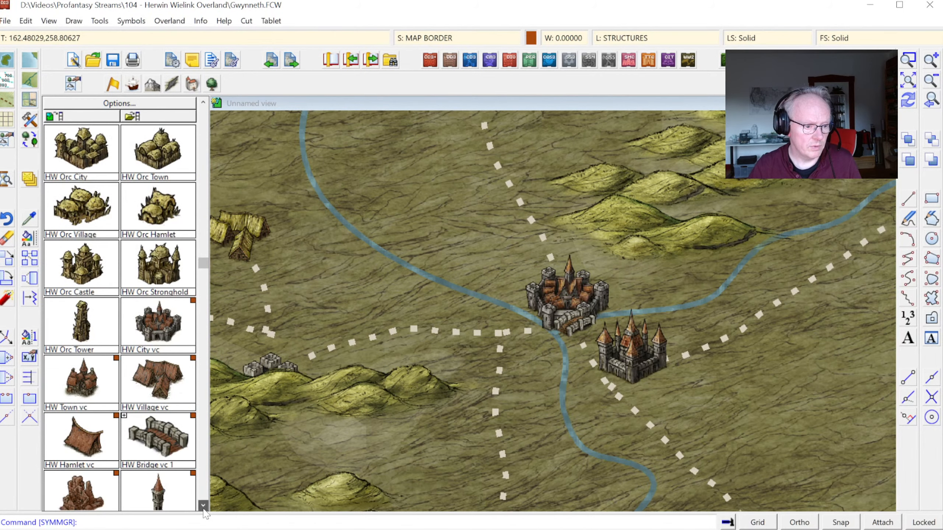
left_click(203, 506)
left_click(203, 506)
left_click(204, 505)
left_click(203, 506)
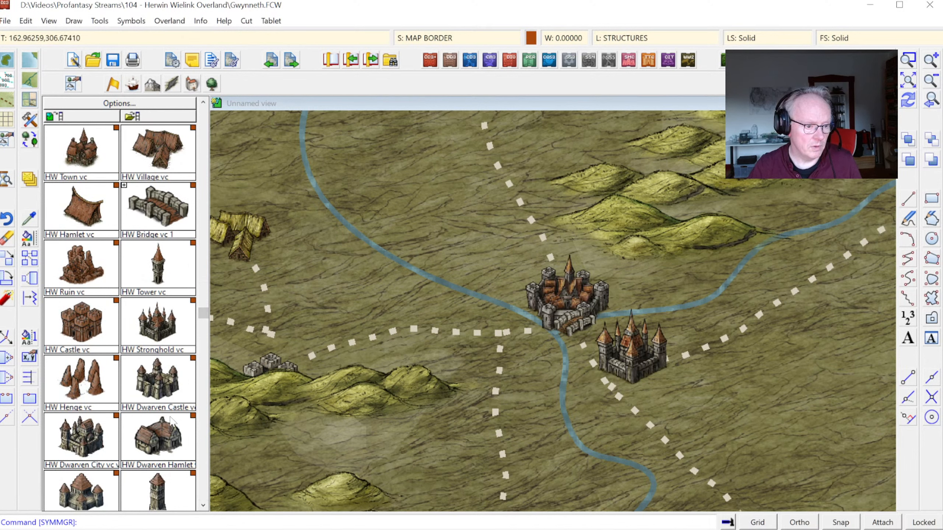
Step: Load the HW Dwarven Hamlet symbol from the catalog and check for it at the end of the Symbol Manager list
left_click_drag(203, 313, 202, 152)
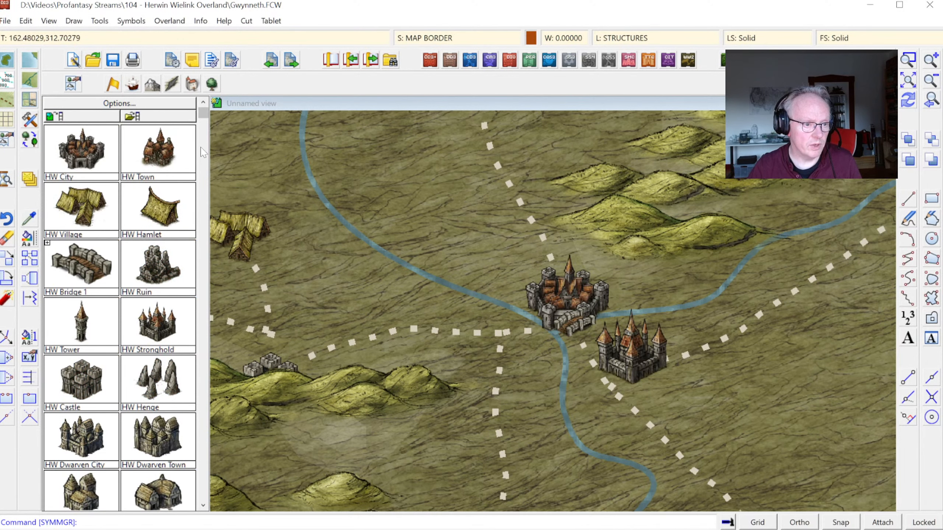
left_click(202, 505)
left_click(164, 441)
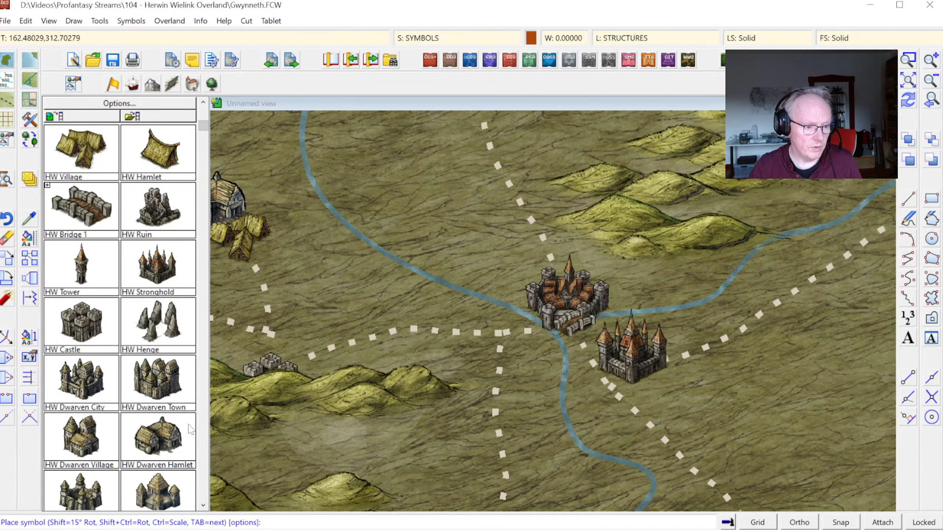
left_click(131, 21)
left_click(149, 38)
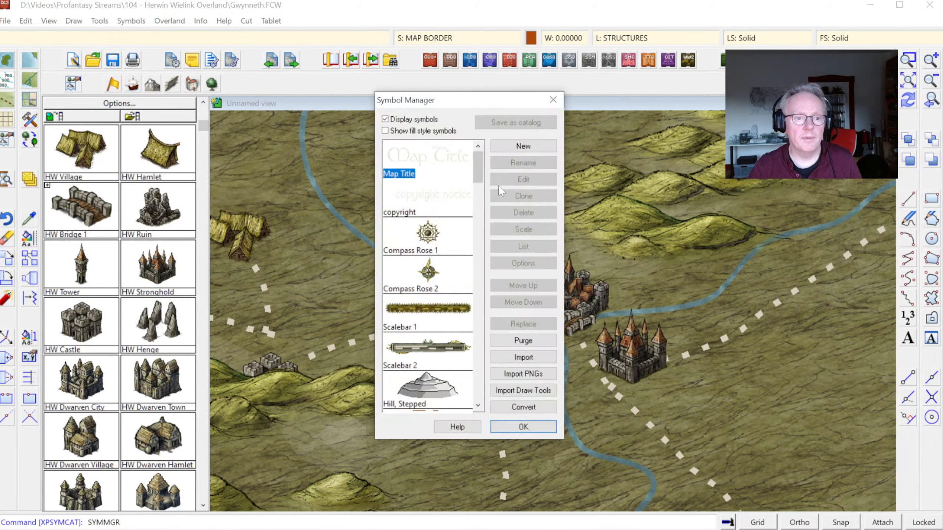
left_click_drag(478, 165, 482, 394)
left_click(432, 271)
left_click(442, 390)
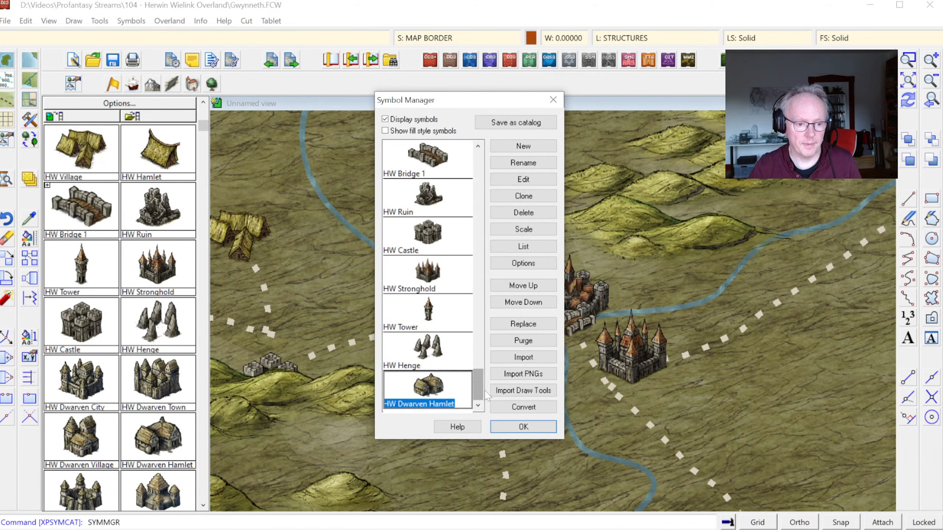
left_click(523, 427)
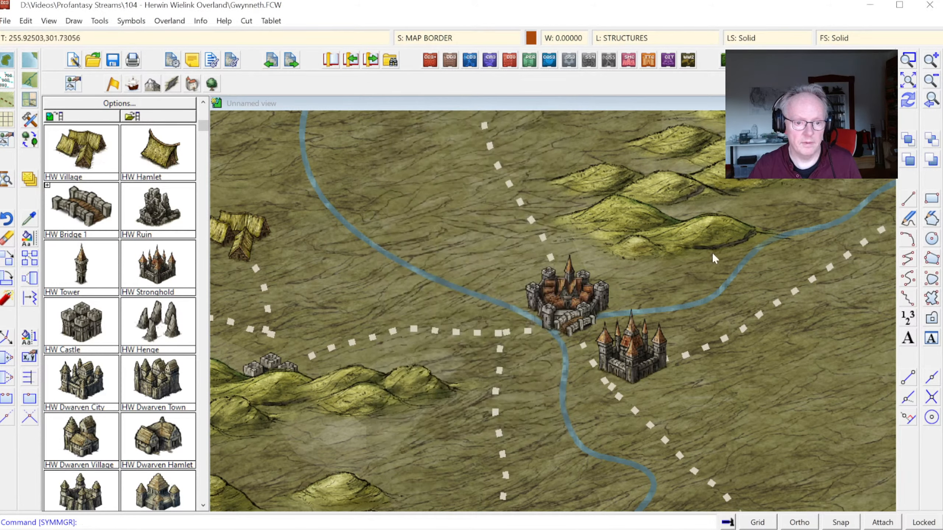
Step: Place HW Bridge 1 at scale 0.5 over the old bridge on the river southeast of the western walled city
left_click(905, 81)
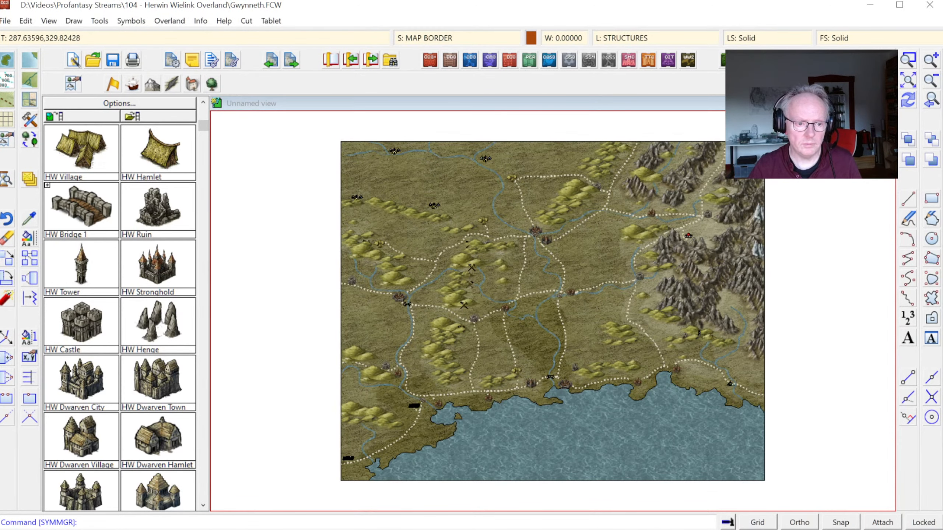
left_click(908, 59)
left_click(392, 276)
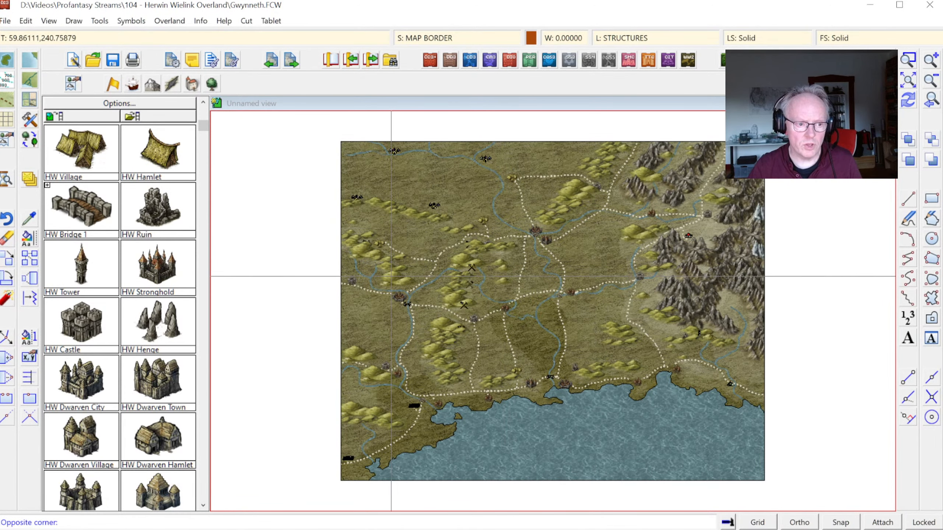
left_click(447, 335)
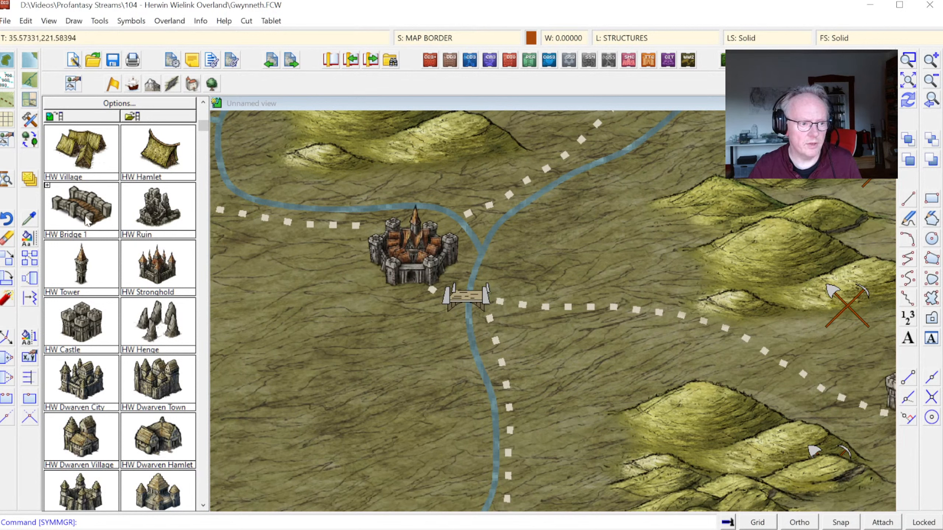
left_click(112, 217)
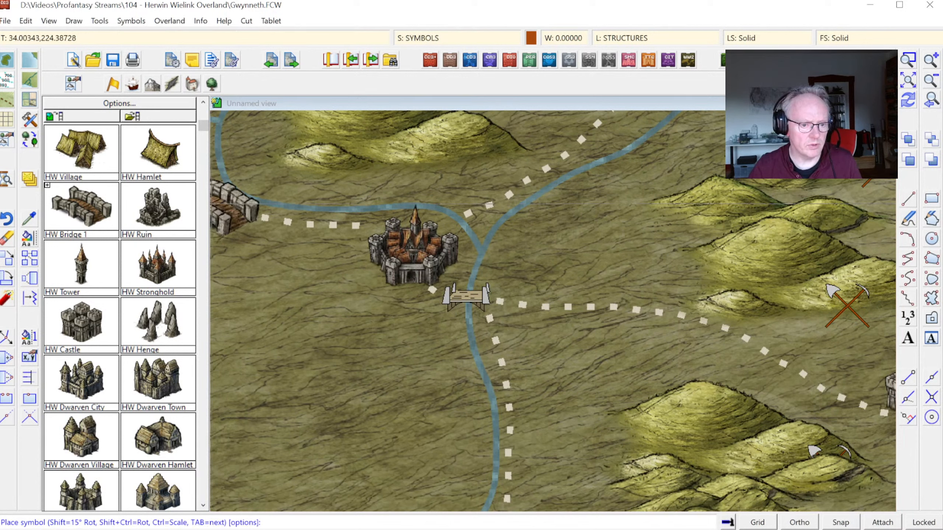
right_click(463, 298)
left_click(521, 214)
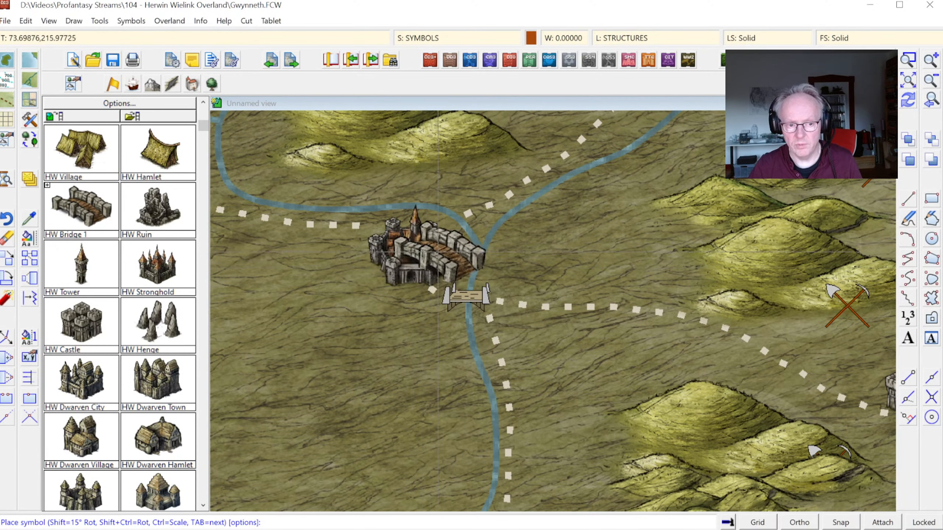
right_click(397, 299)
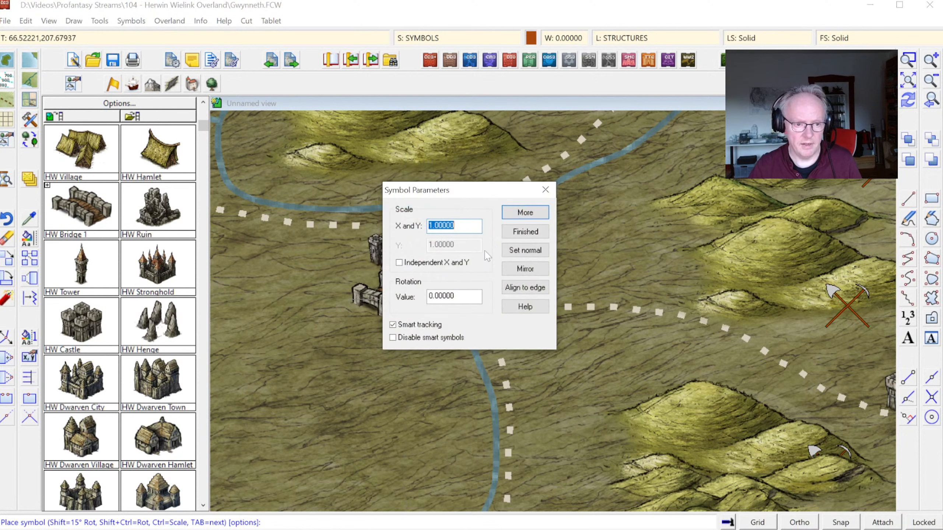
type(".5")
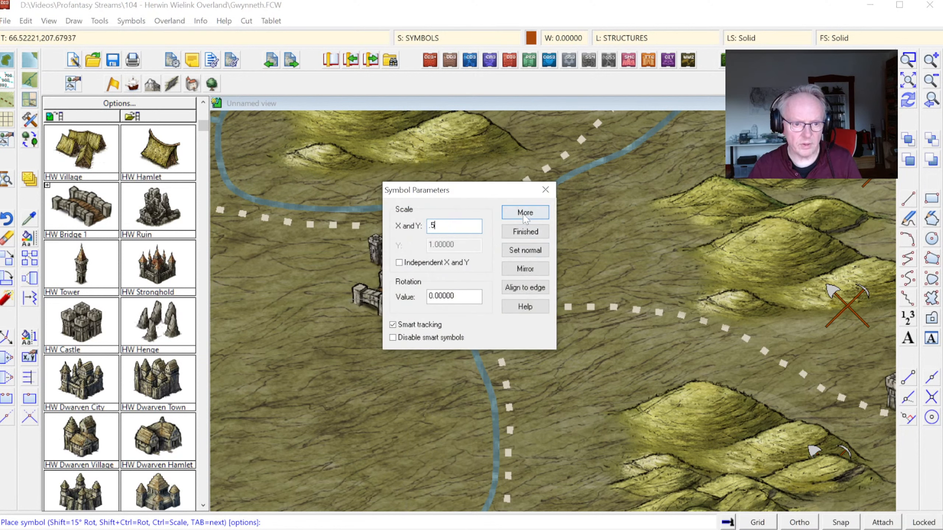
key("Return")
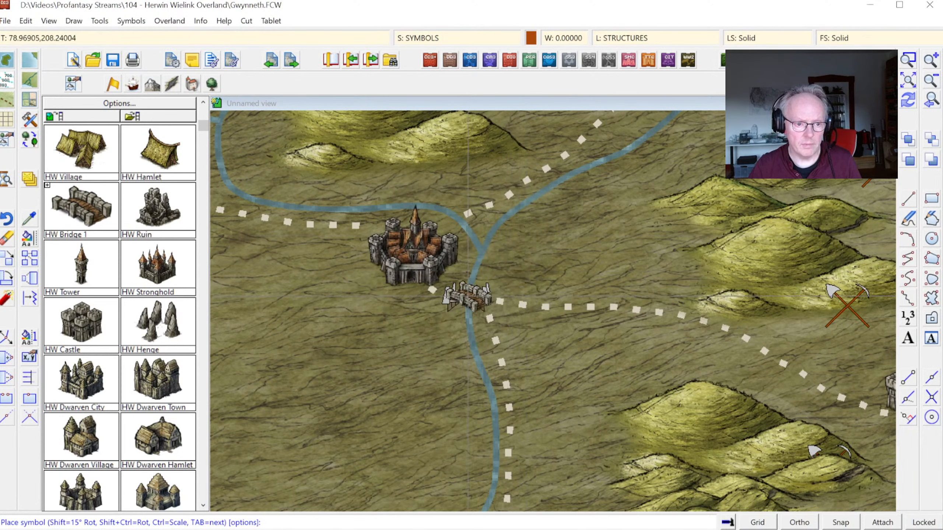
left_click(467, 297)
right_click(565, 275)
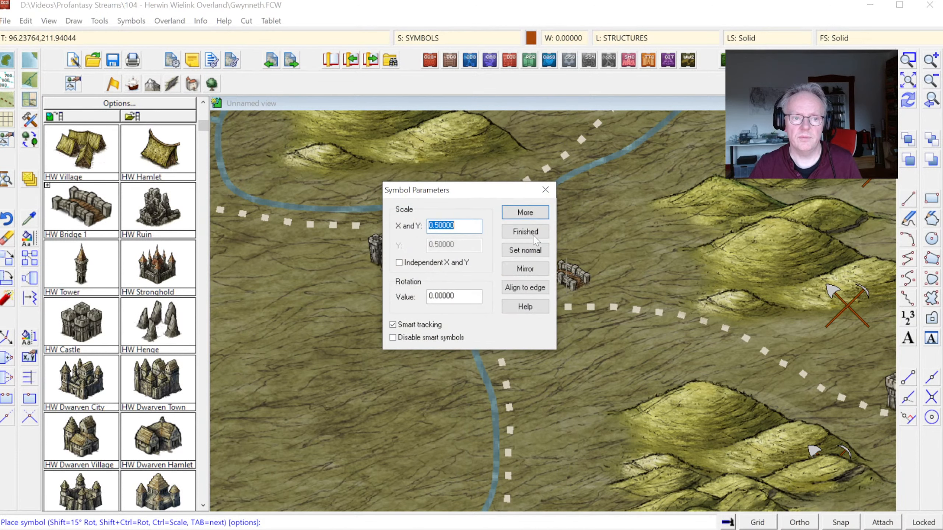
left_click(539, 231)
Step: Examine the bridges and settlements around the central city and the river crossings south of it
left_click(929, 101)
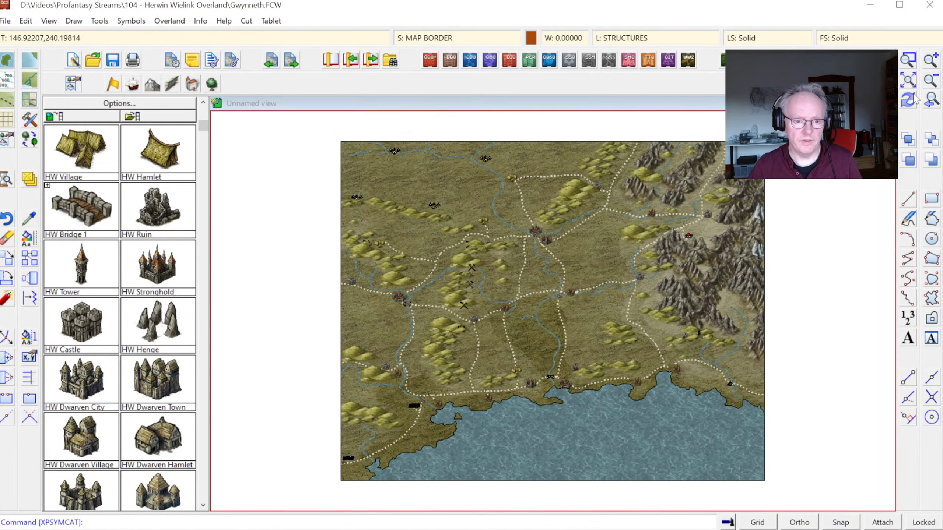
left_click(908, 60)
left_click(472, 201)
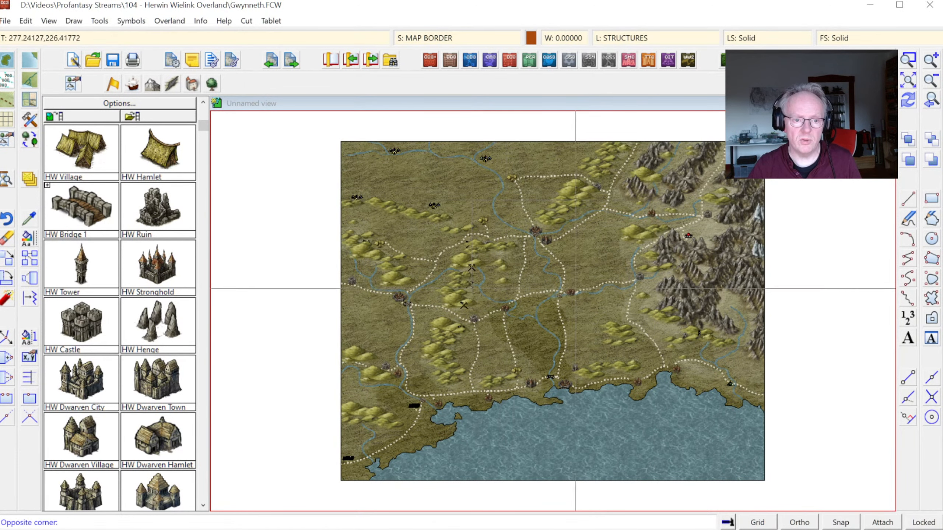
left_click(613, 319)
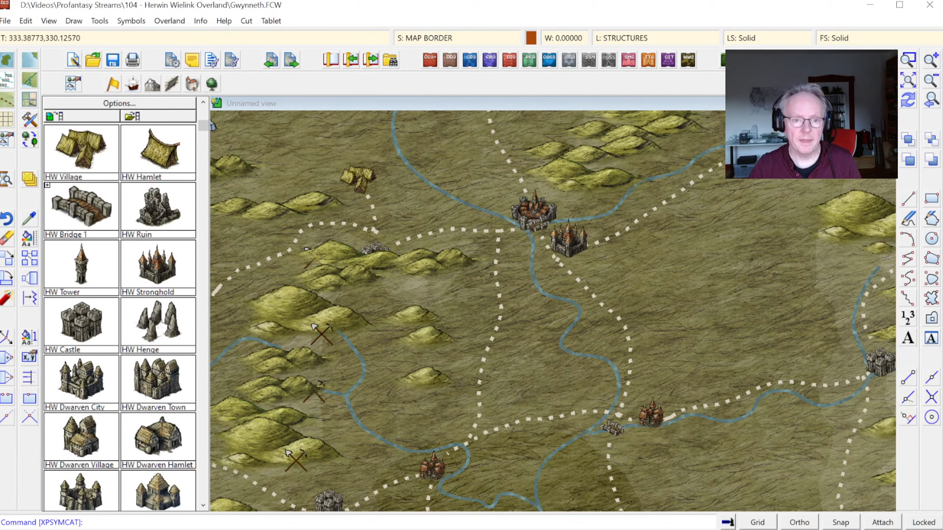
left_click(929, 101)
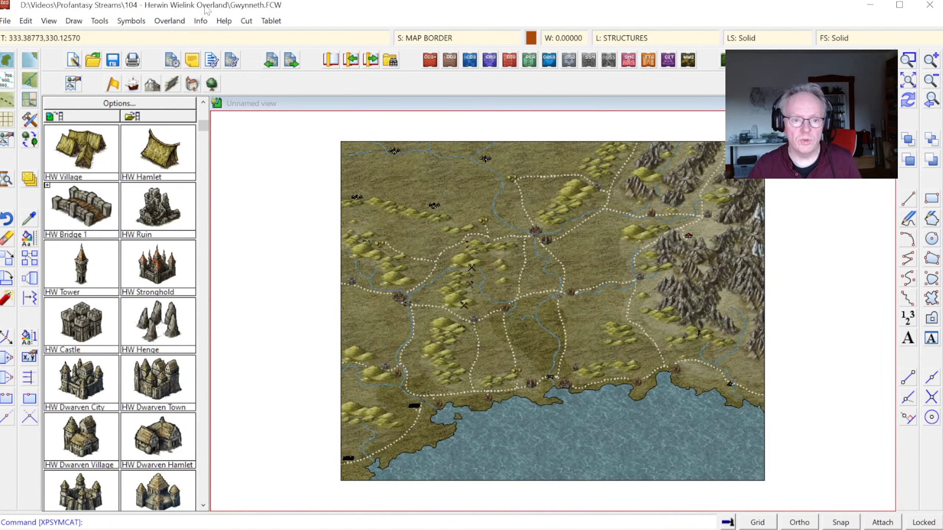
Step: Delete the old symbol definitions from Village 1 through Stronghold, including Keep, Bridge, E/W, Monastery and Ruin, Small, using the Symbol Manager
left_click(131, 21)
left_click(223, 34)
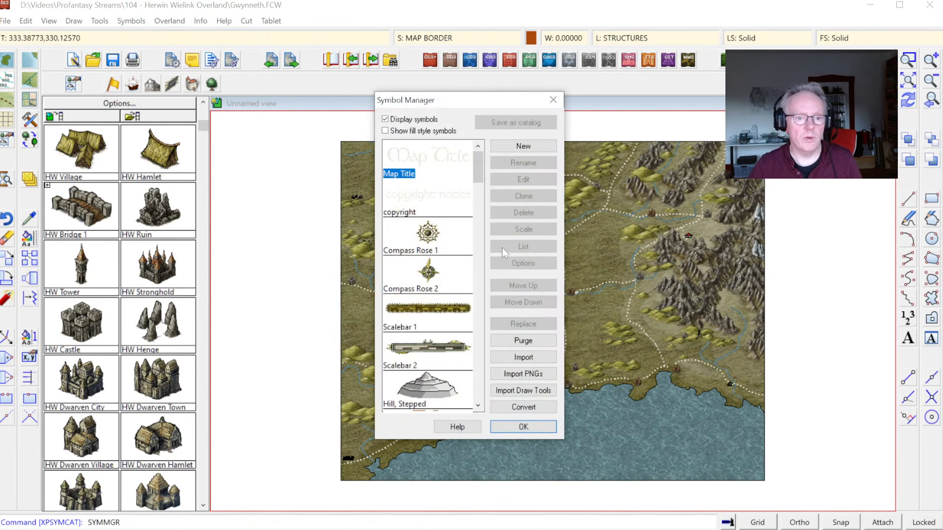
left_click_drag(479, 174, 492, 203)
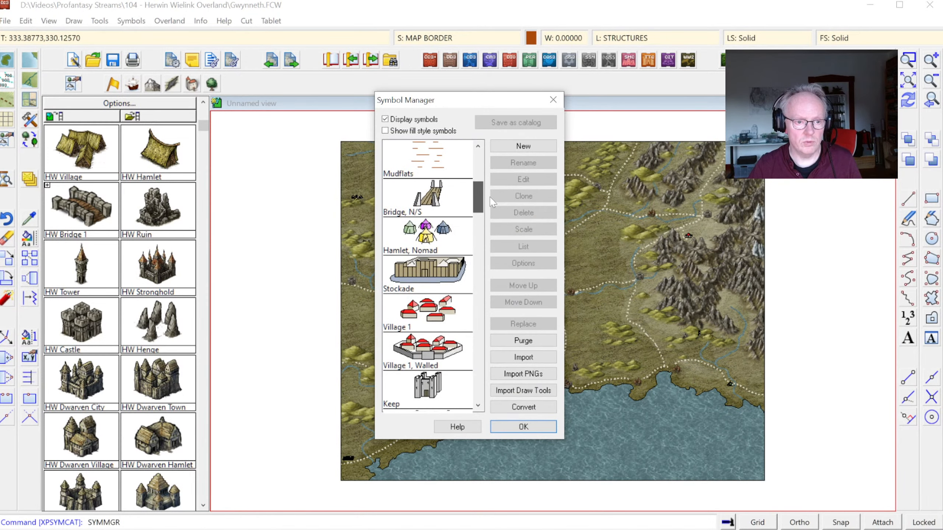
left_click(436, 234)
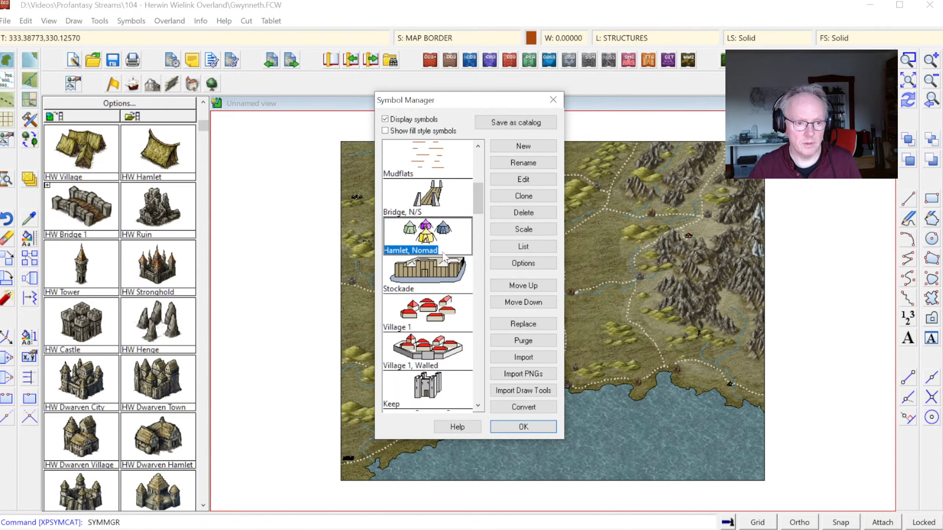
left_click(453, 263)
left_click(438, 207, "ctrl")
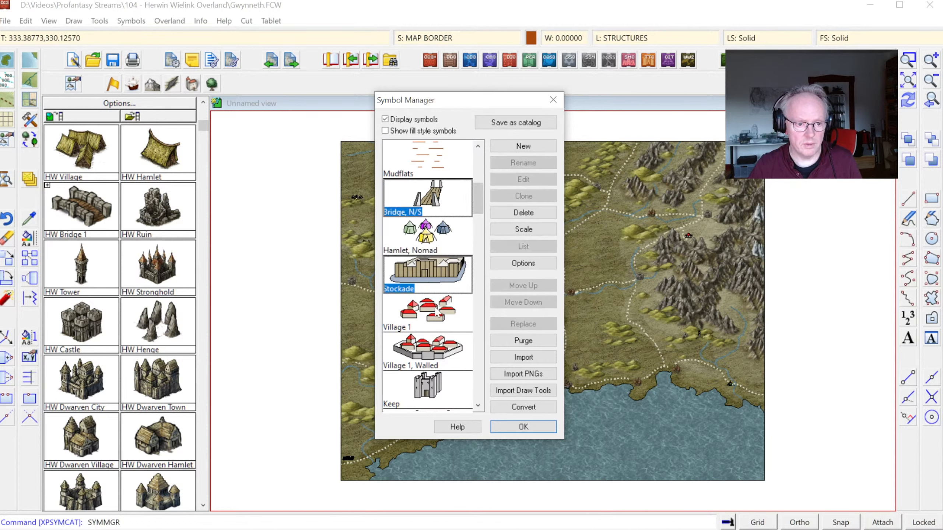
left_click(430, 232)
left_click(429, 323)
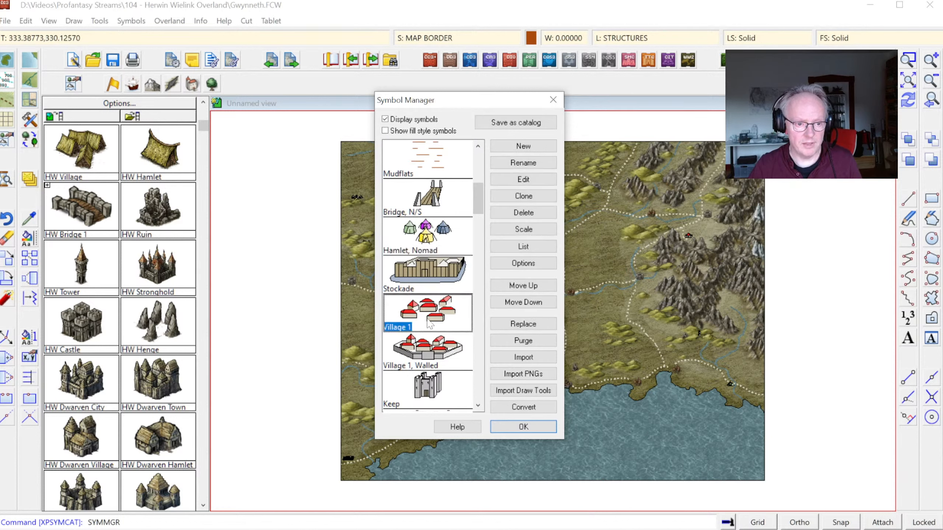
left_click_drag(475, 207, 482, 227)
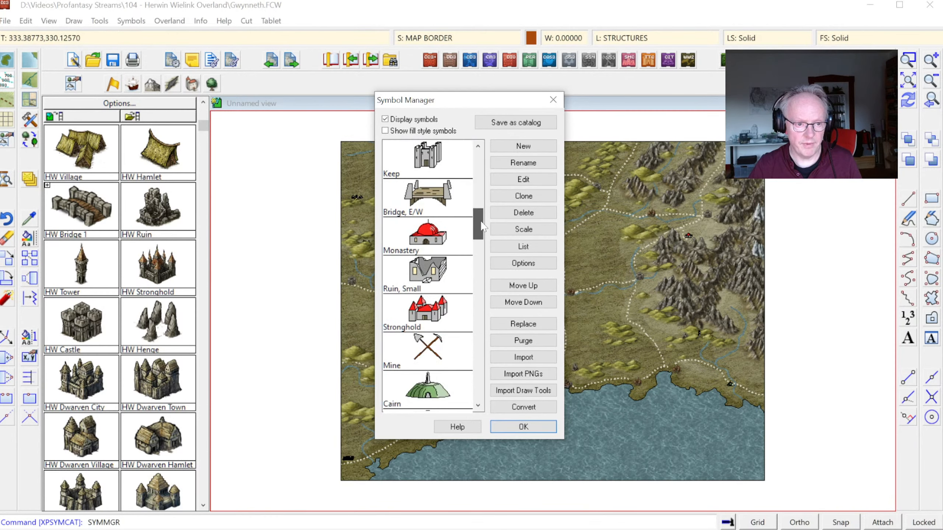
left_click(446, 316, "shift")
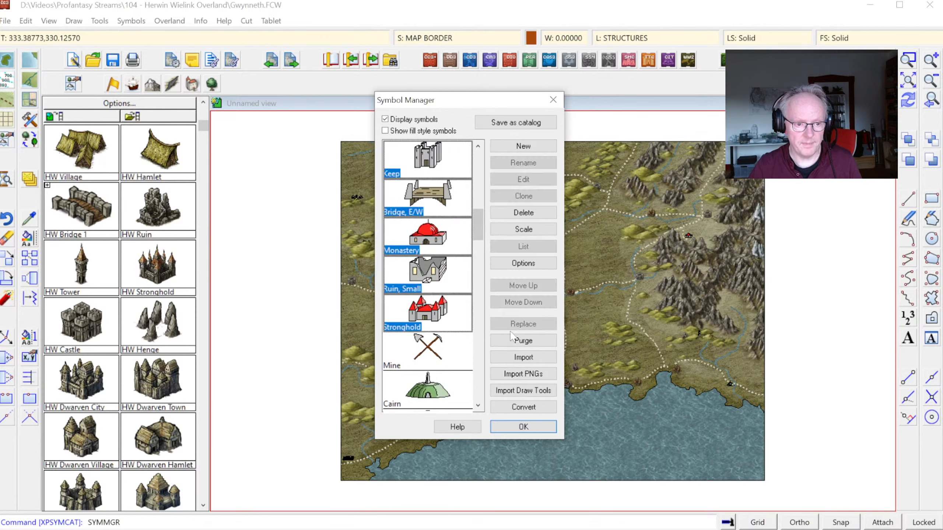
left_click(522, 215)
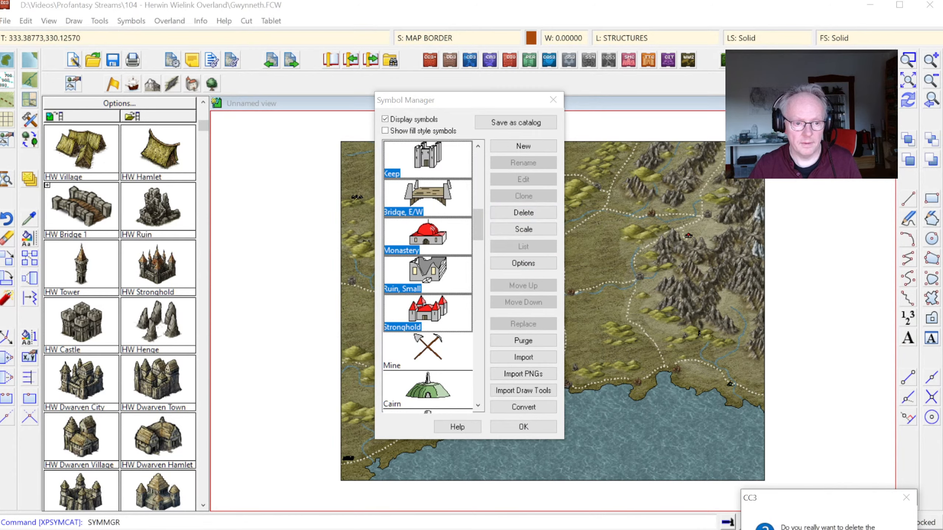
left_click(840, 529)
left_click_drag(479, 198, 492, 390)
left_click(523, 426)
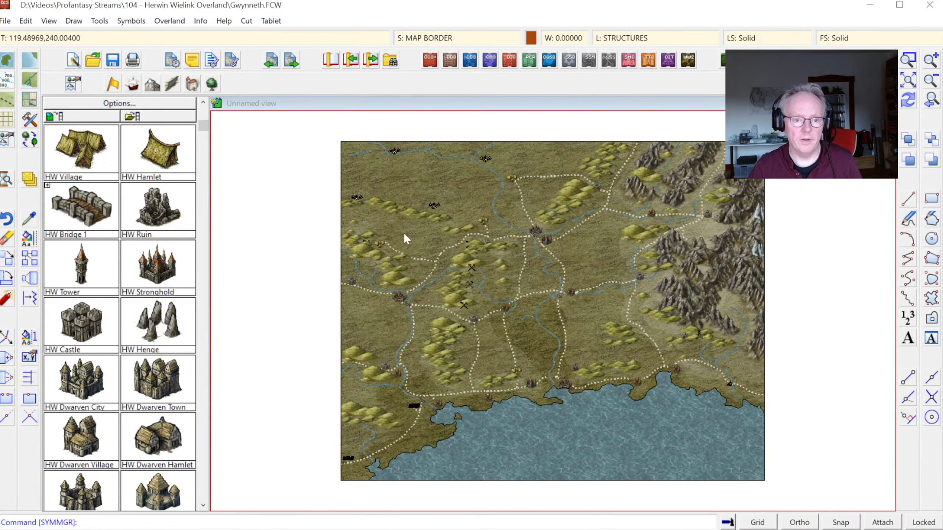
Step: Scale all symbols on the STRUCTURES layer by 1.5 with Scale Symbols In Map
left_click(132, 20)
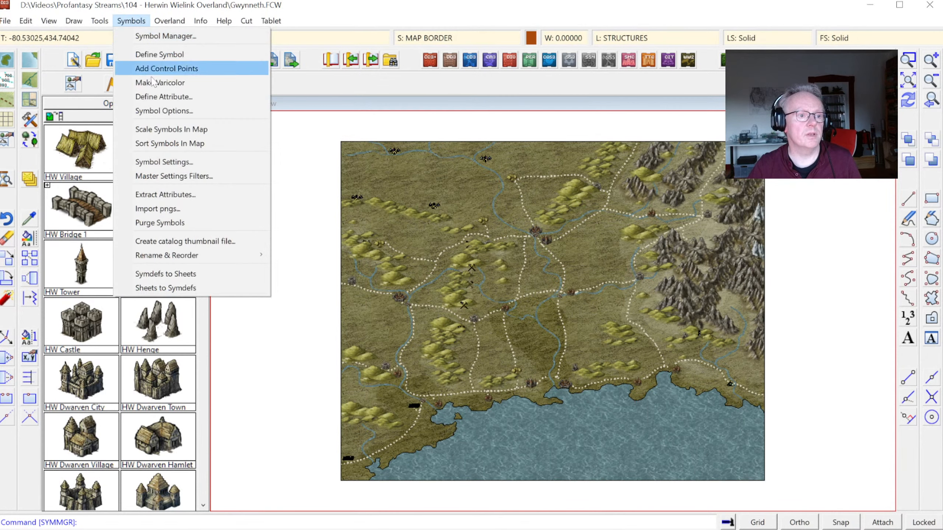
left_click(169, 130)
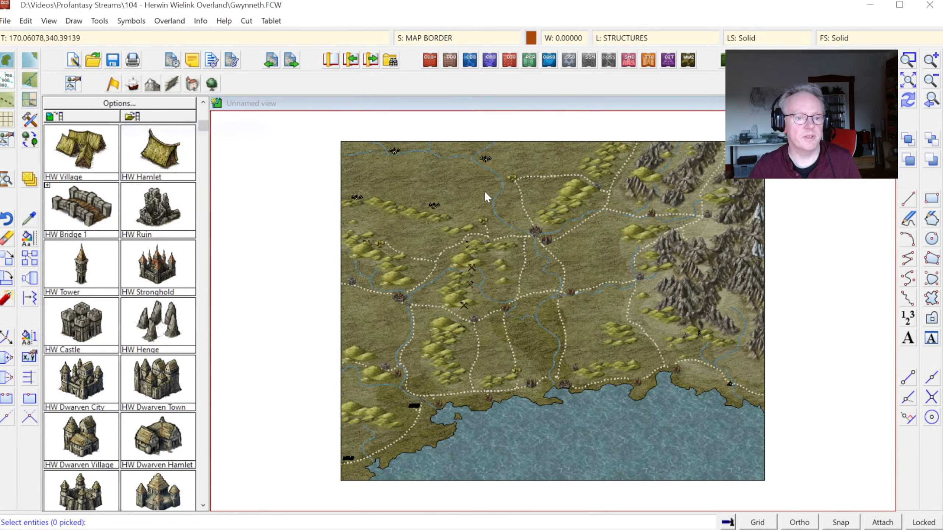
right_click(438, 188)
left_click(482, 301)
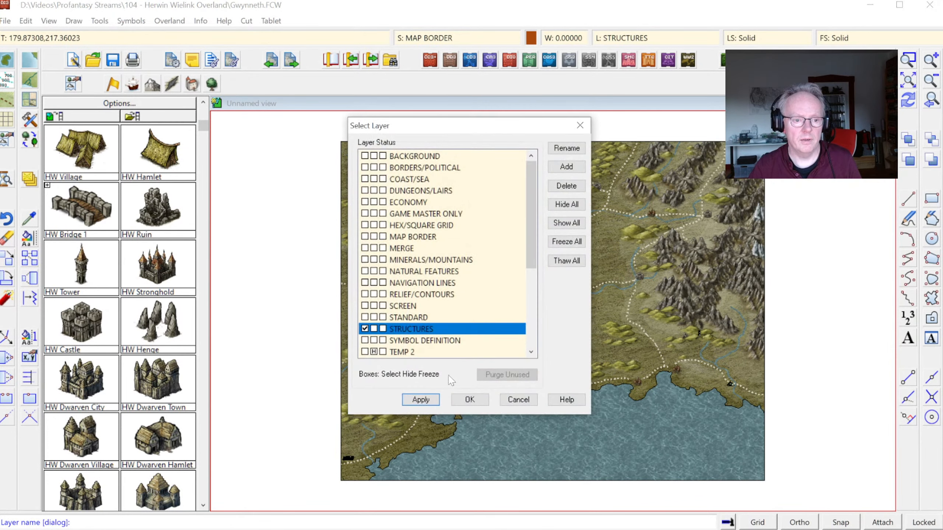
left_click(469, 397)
right_click(471, 289)
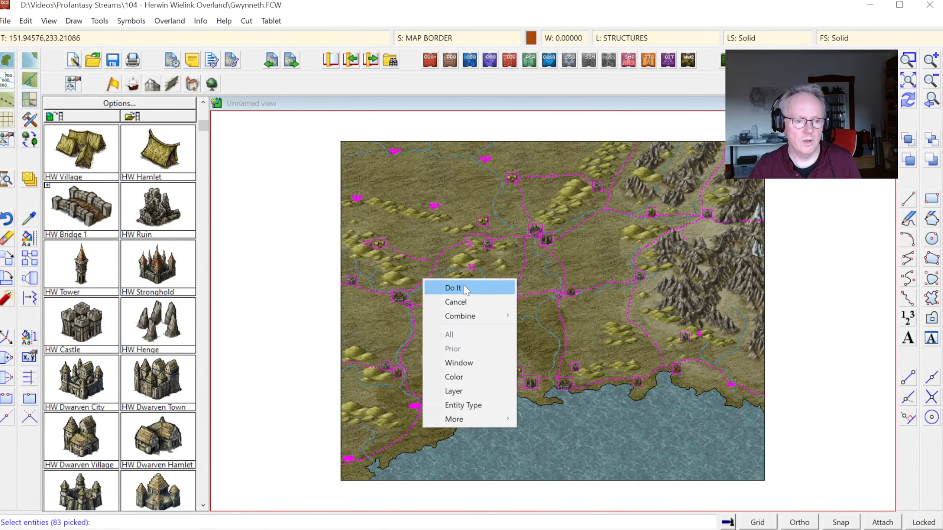
left_click(471, 289)
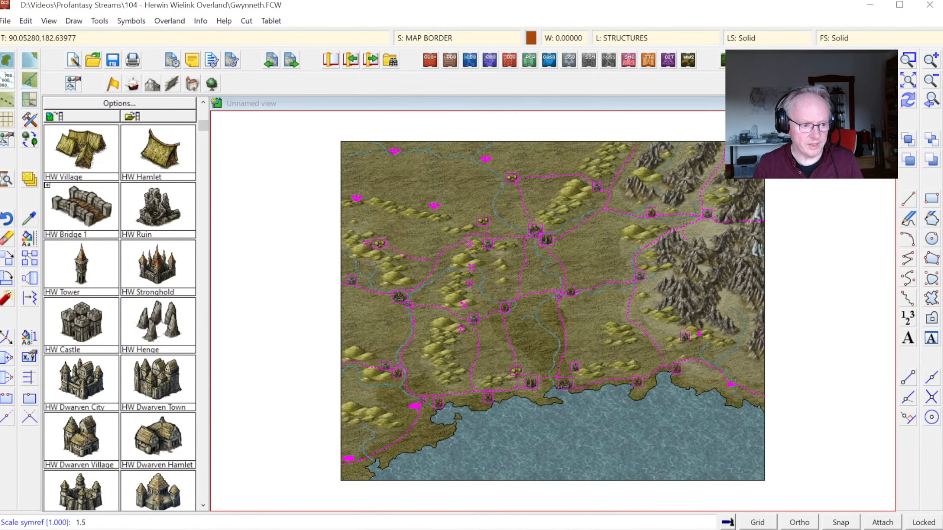
key("Return")
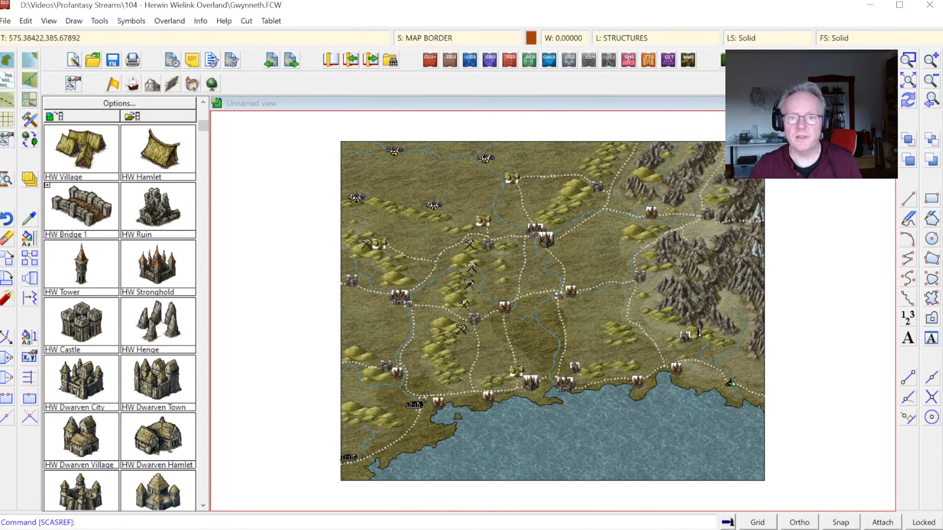
left_click(908, 101)
left_click(908, 61)
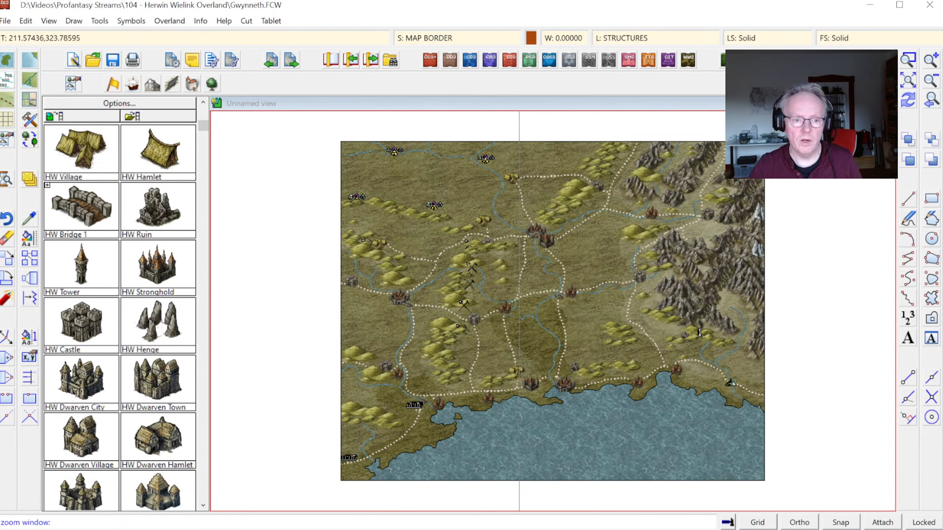
left_click(507, 198)
left_click(581, 274)
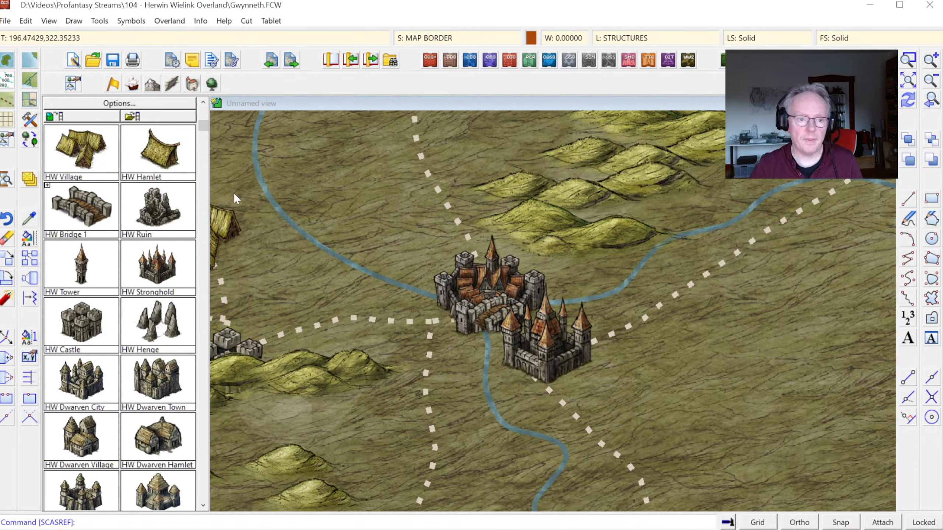
Step: Move the central walled city slightly north so it clears the bridge at its gate
left_click(4, 259)
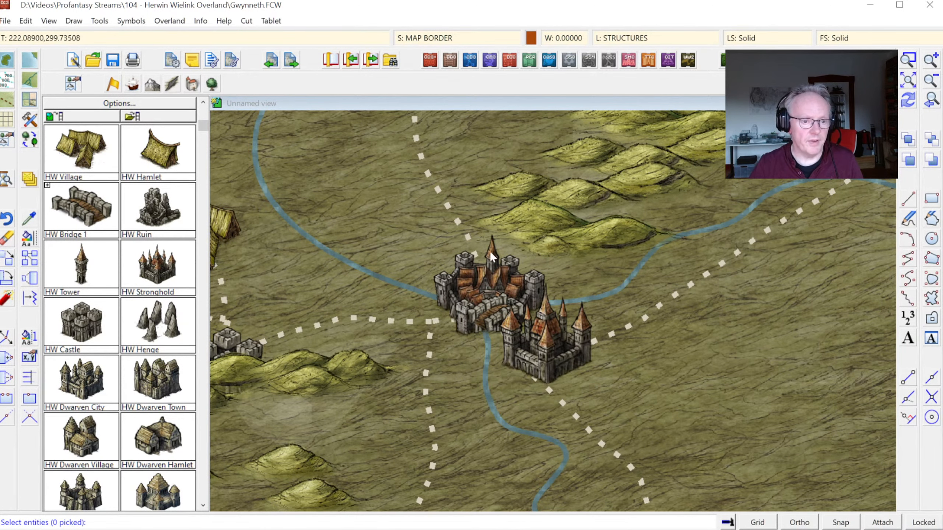
left_click(460, 264)
right_click(432, 268)
left_click(451, 276)
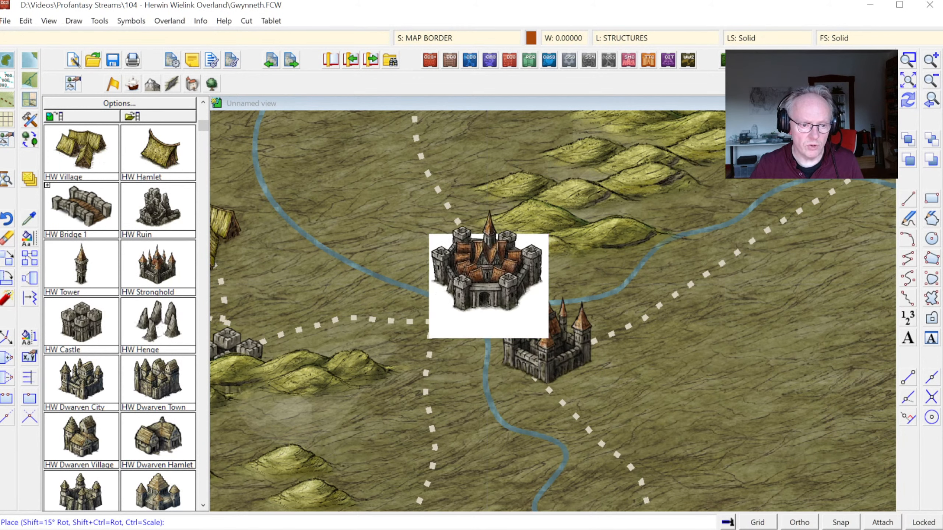
left_click(454, 272)
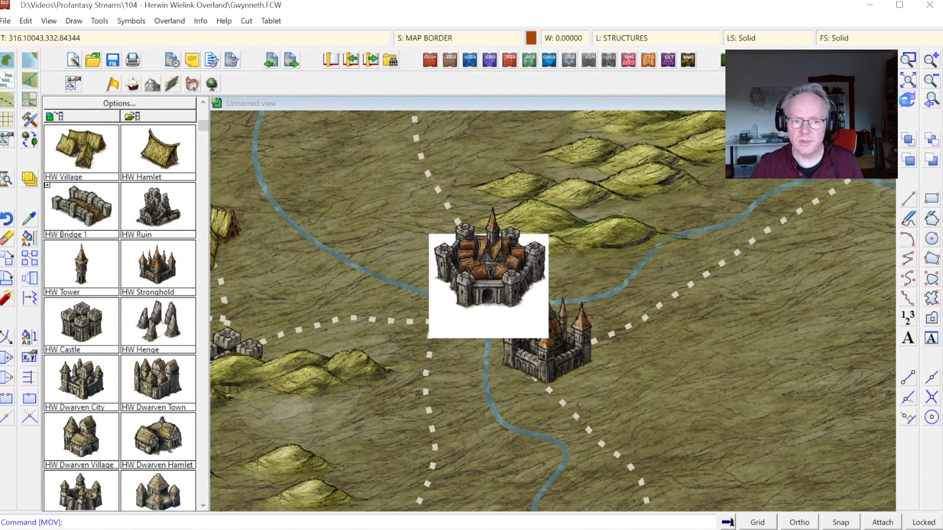
left_click(907, 100)
Step: Erase the existing bridge between the central walled city's gate and the neighbouring stronghold
left_click(910, 57)
left_click(408, 303)
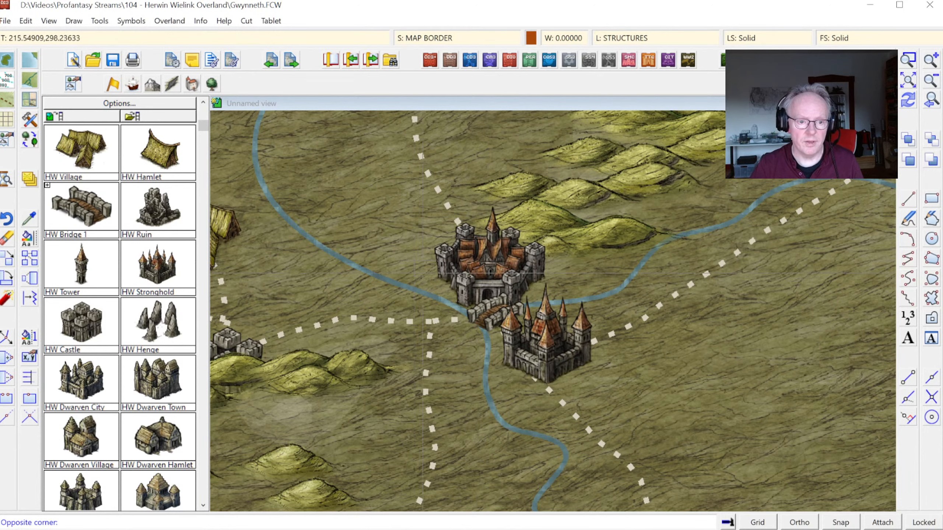
left_click(550, 383)
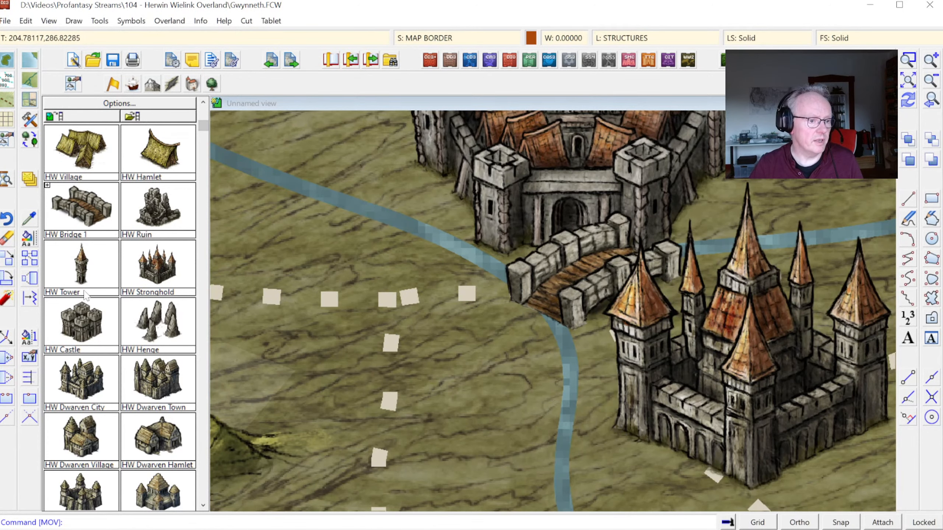
left_click(7, 238)
left_click(590, 318)
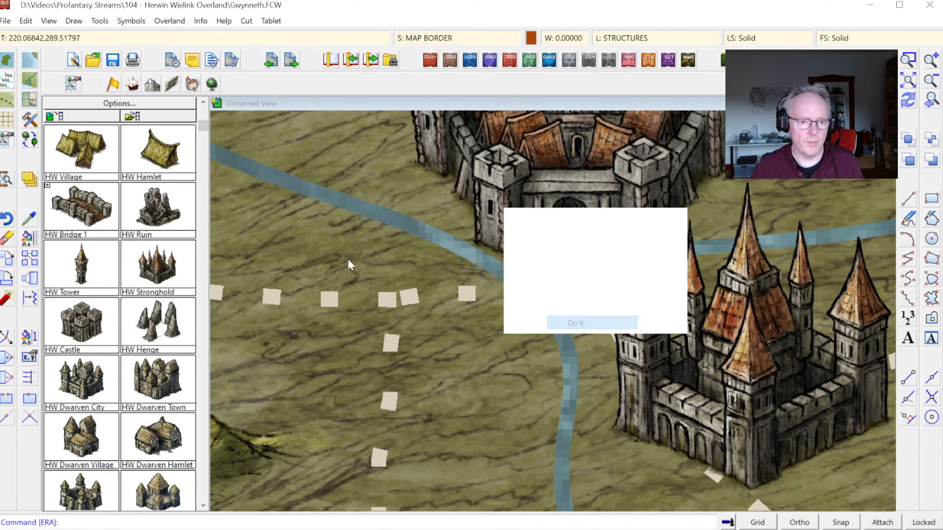
Step: Place HW Bridge 1 at scale 0.75 across the river between the central walled city and the stronghold
left_click(97, 222)
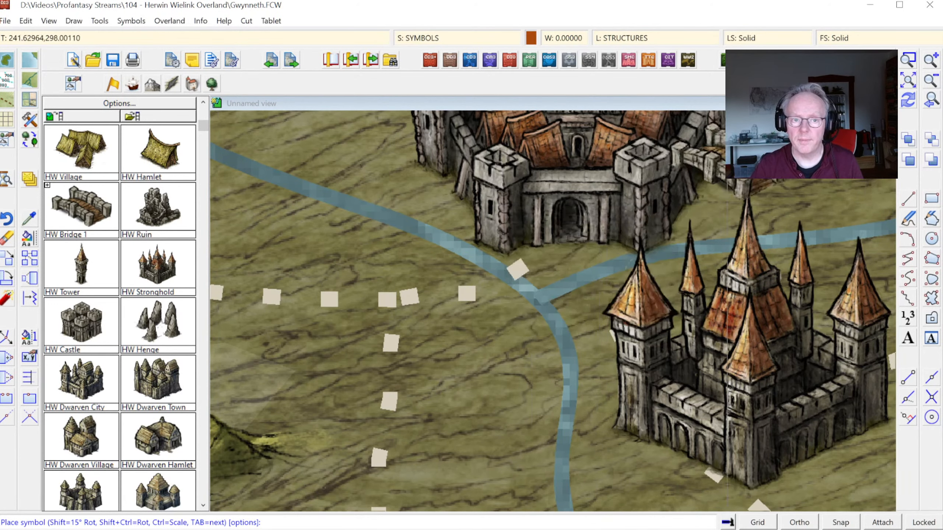
right_click(592, 234)
type("1.5")
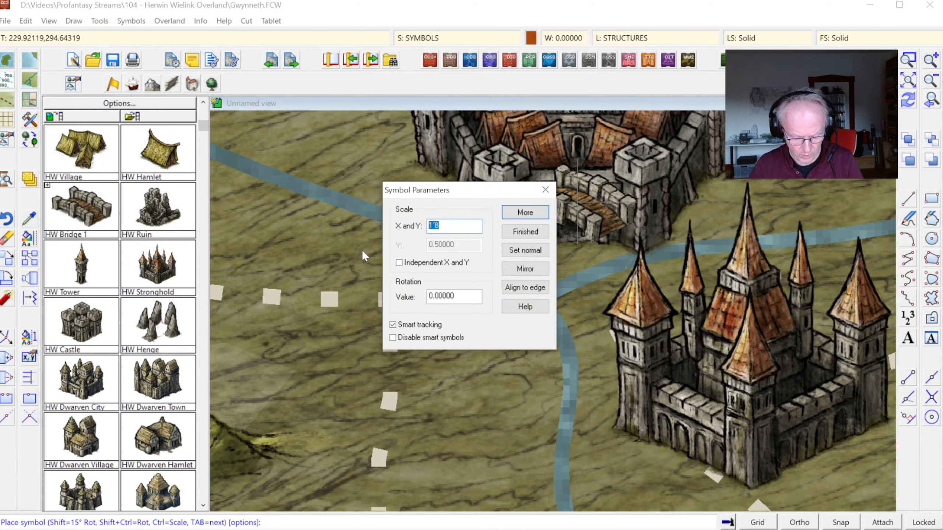
type(".")
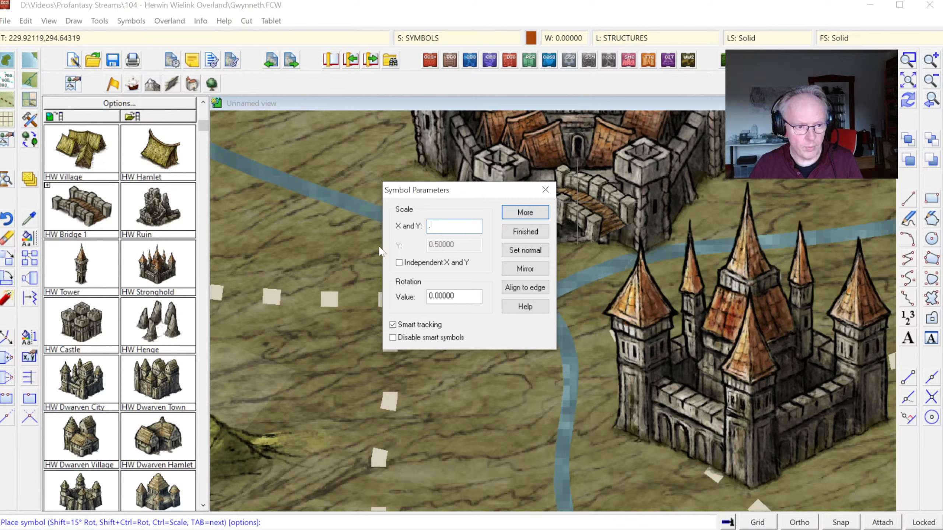
type("7")
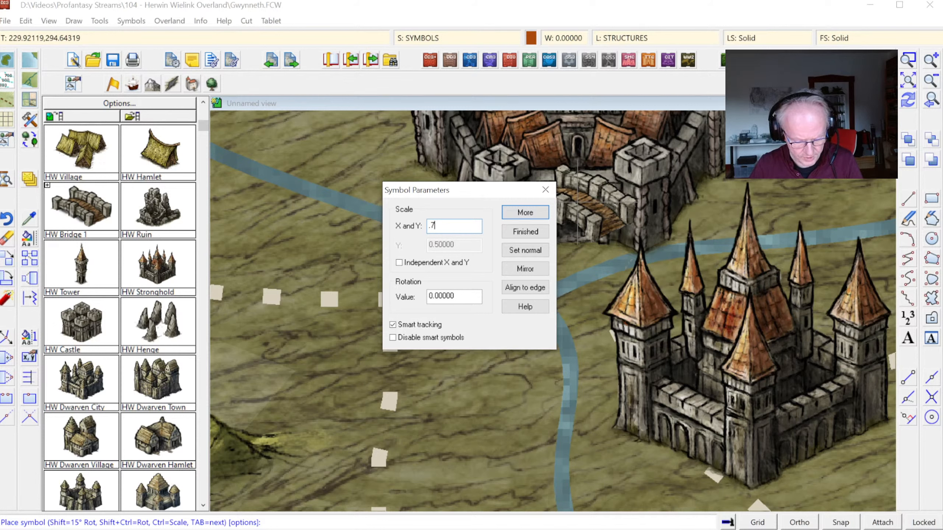
type("5")
left_click(525, 232)
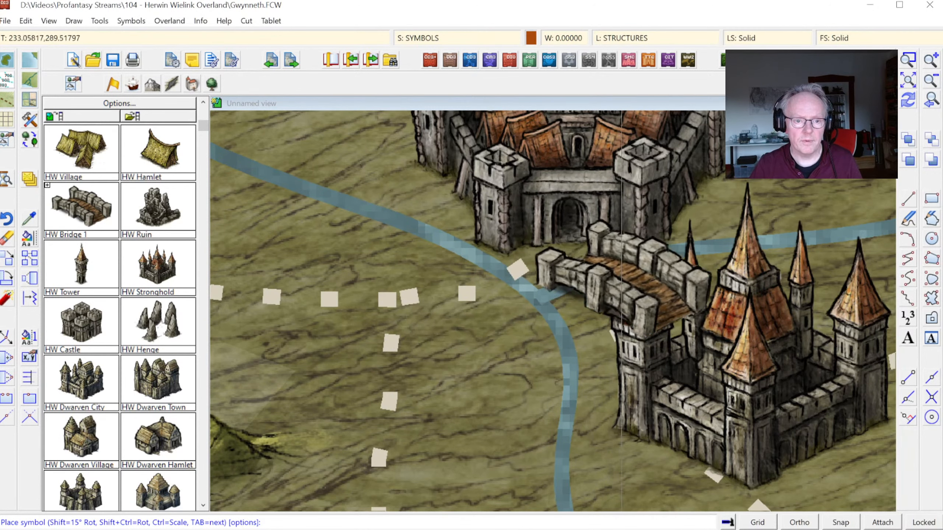
left_click(620, 268)
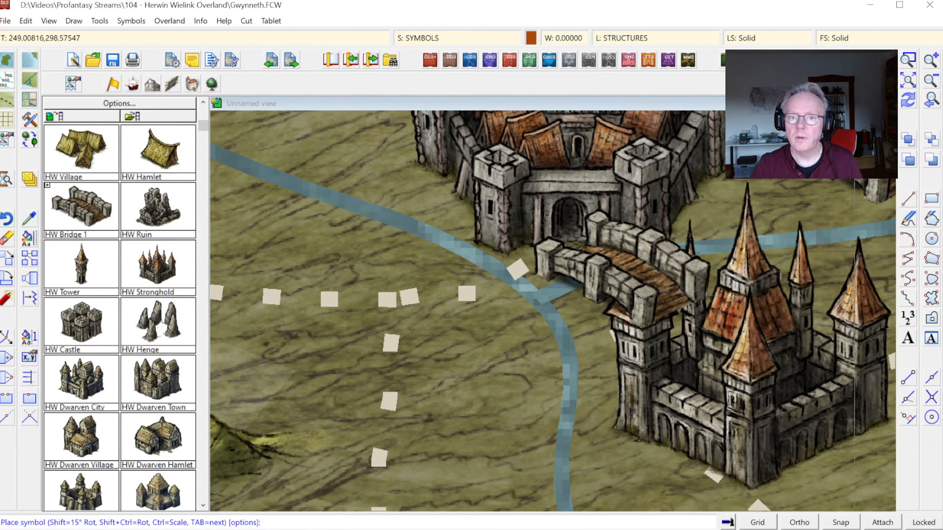
left_click(932, 100)
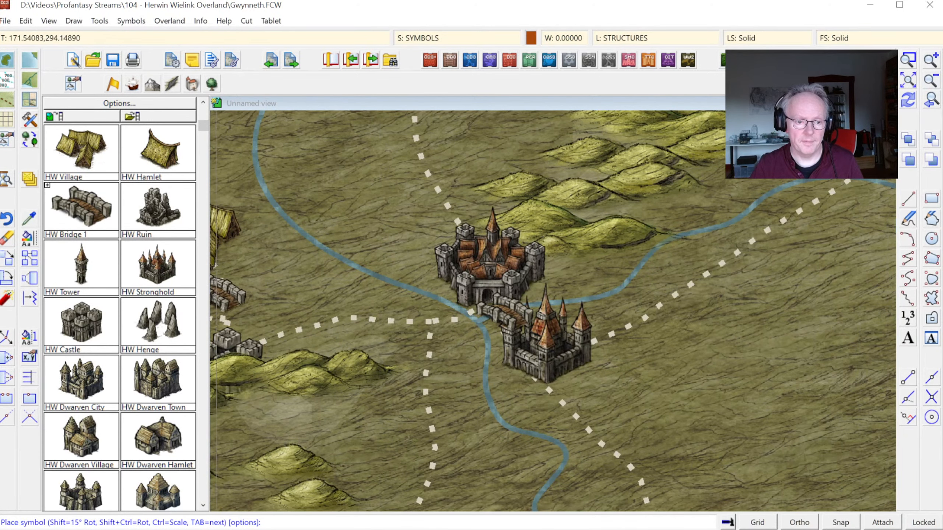
key("Escape")
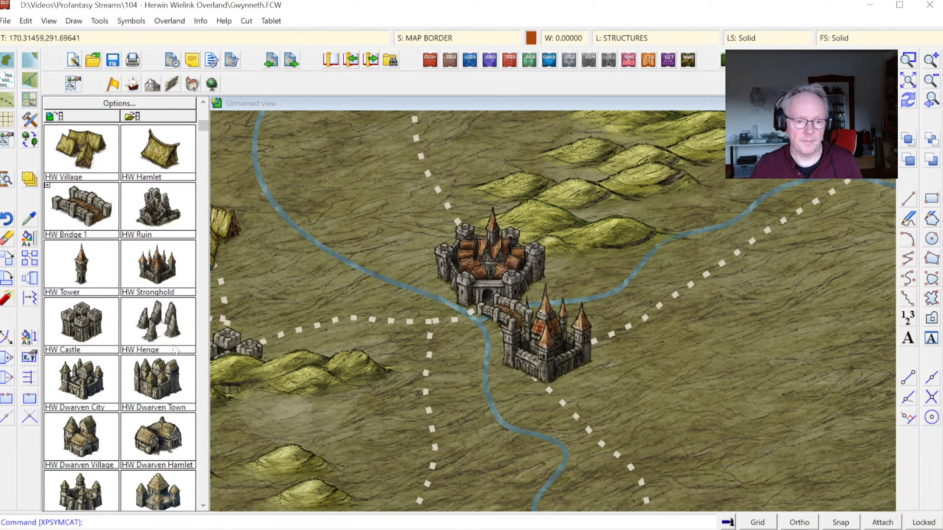
Step: Pick the HW Dwarven Tower symbol from the catalog as the counterpart for the old mines west of the central river
left_click(909, 80)
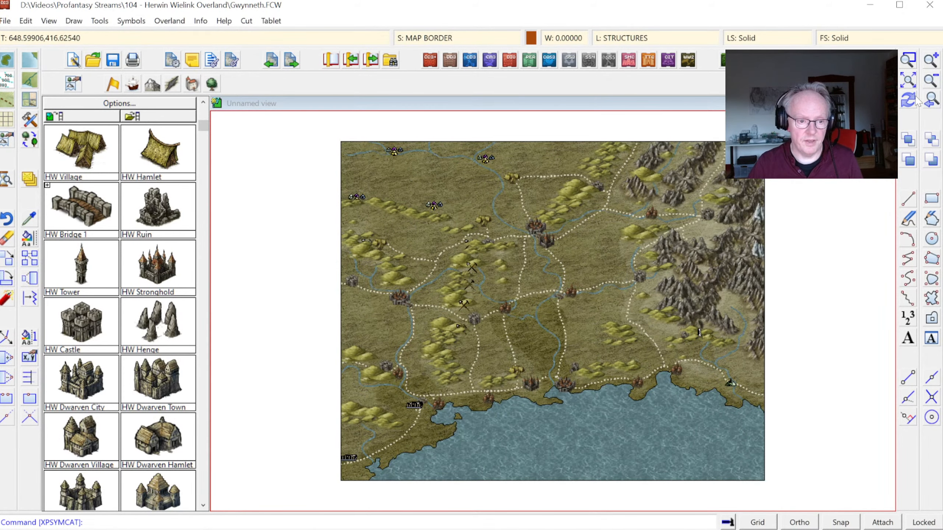
left_click(909, 59)
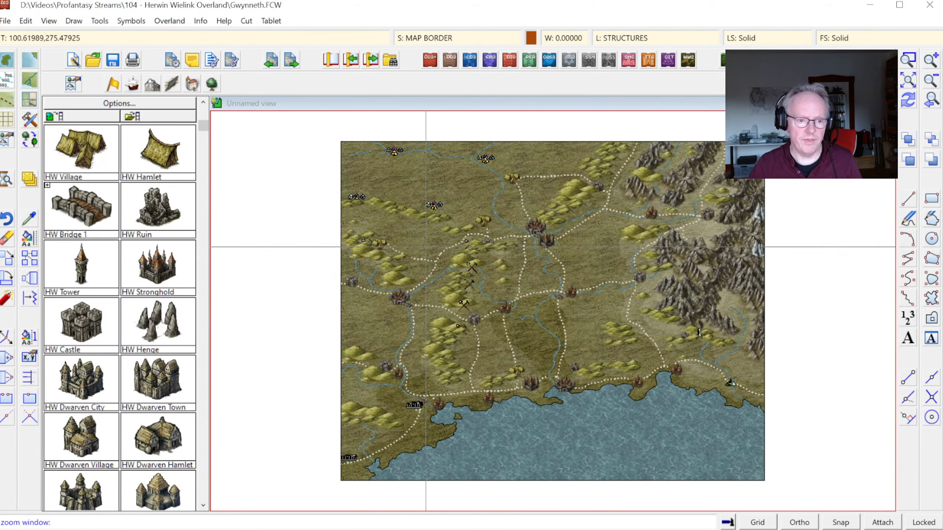
left_click(428, 246)
left_click(520, 340)
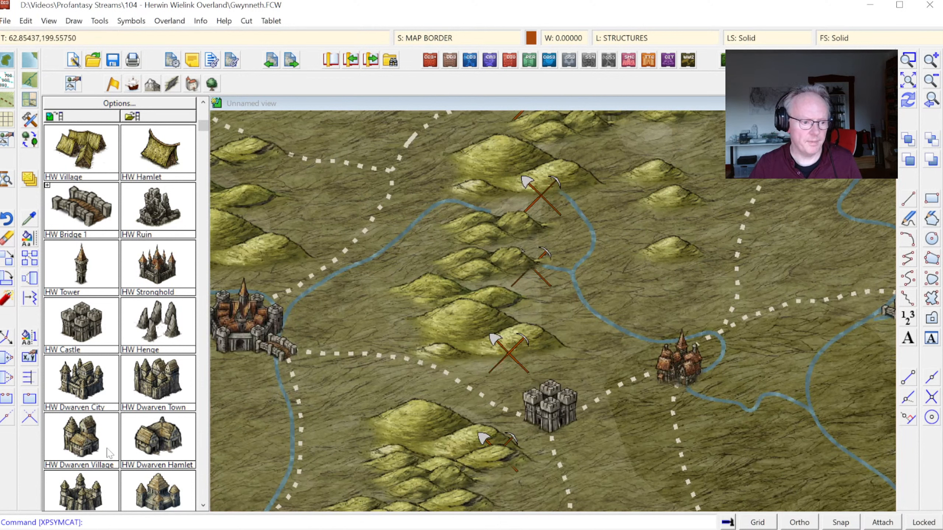
scroll(205, 431, "down", 5)
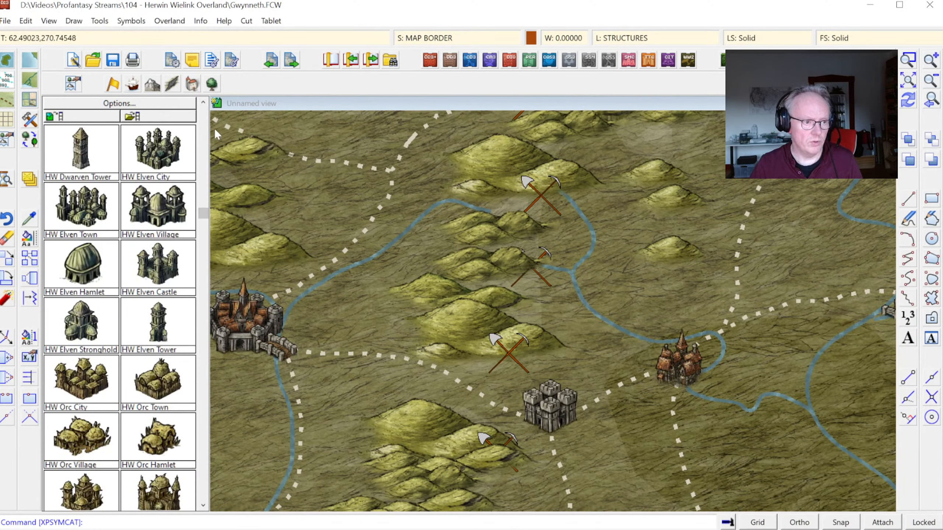
left_click(203, 124)
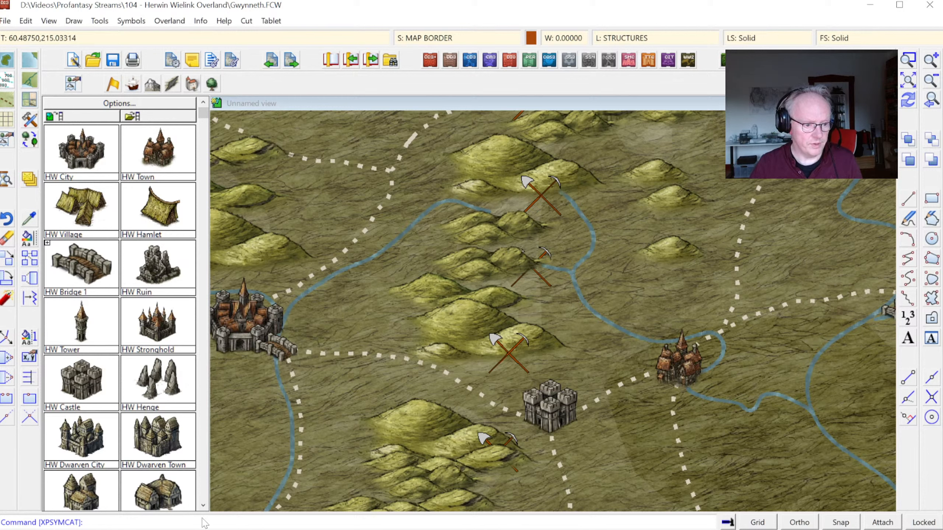
left_click(202, 506)
left_click(202, 505)
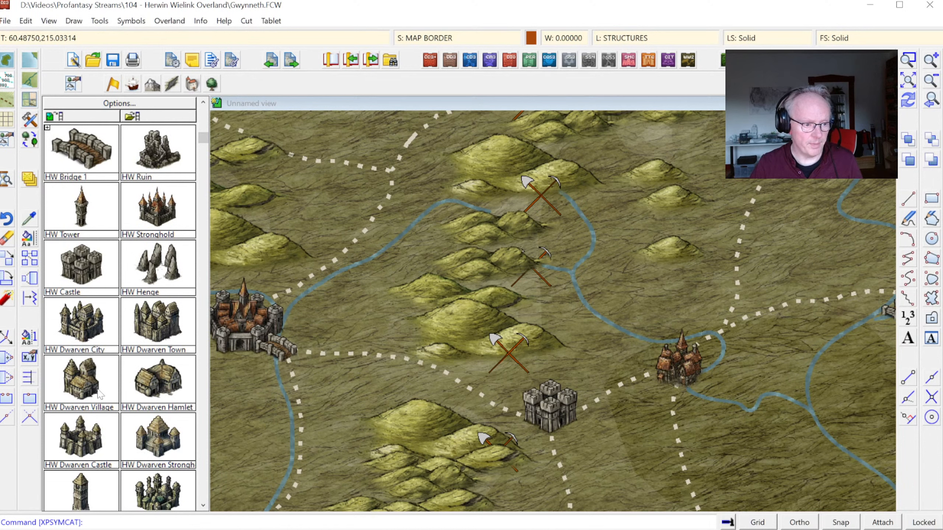
left_click(203, 506)
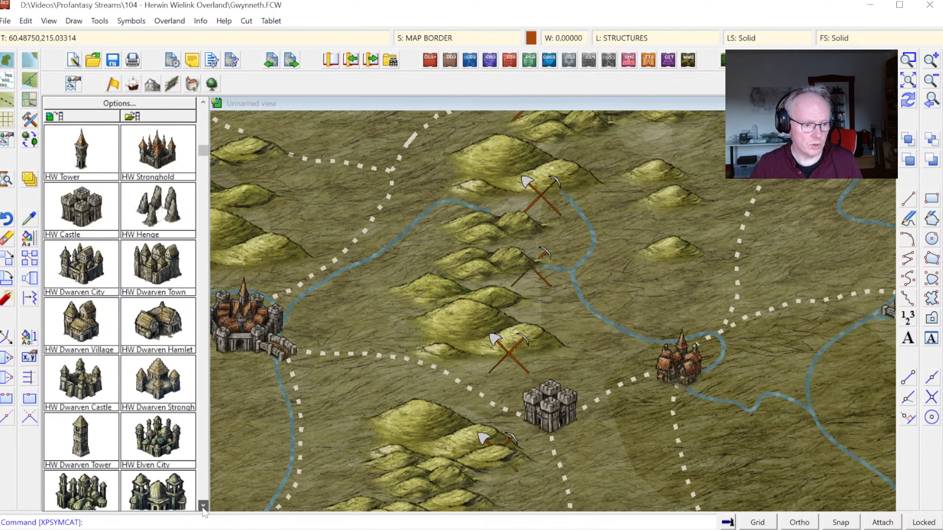
left_click(89, 443)
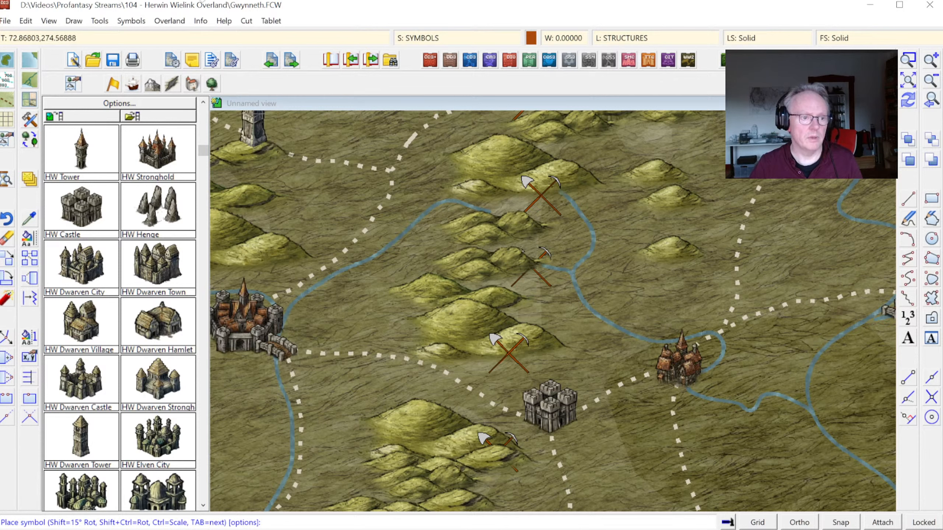
left_click(131, 20)
left_click(140, 36)
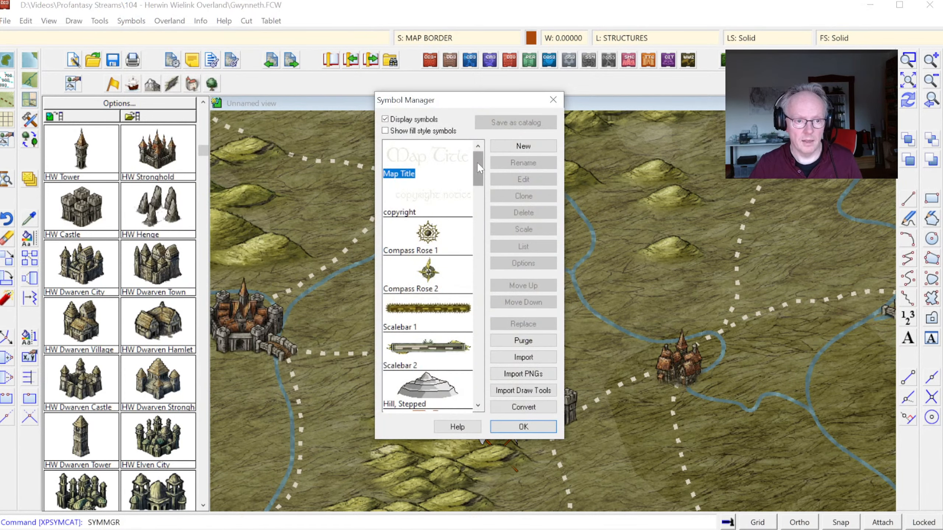
scroll(450, 261, "down", 4)
left_click(451, 262)
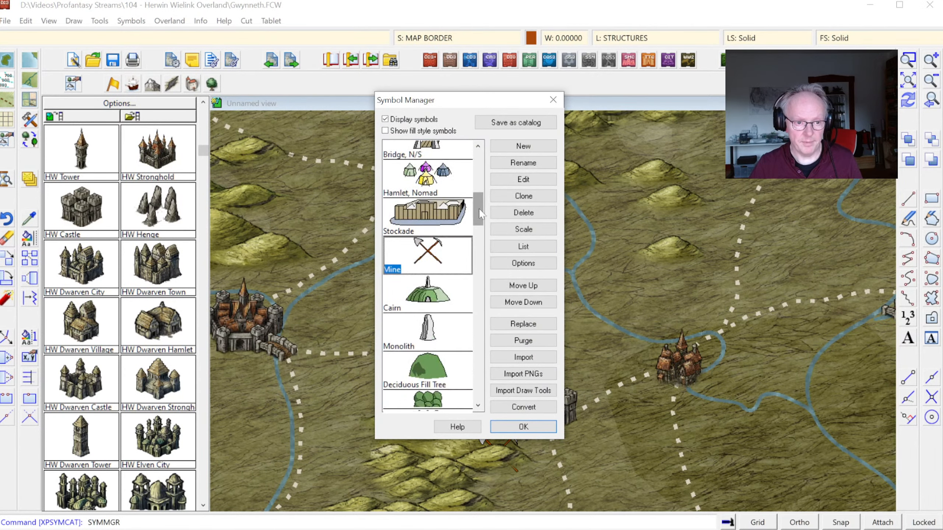
scroll(456, 334, "down", 10)
left_click(464, 383)
left_click(523, 427)
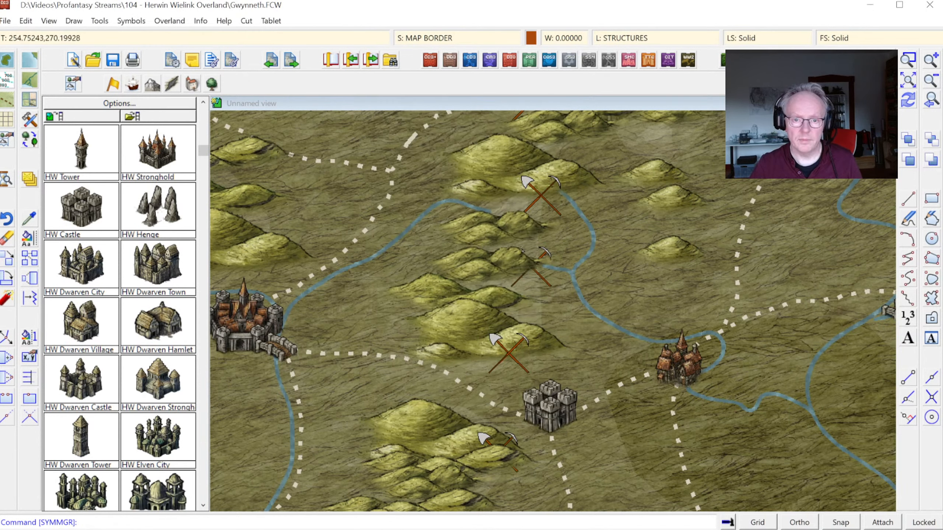
Step: Replace all references to the Mine symbol with HW Dwarven Tower using the Symbol Manager
left_click(130, 20)
left_click(155, 34)
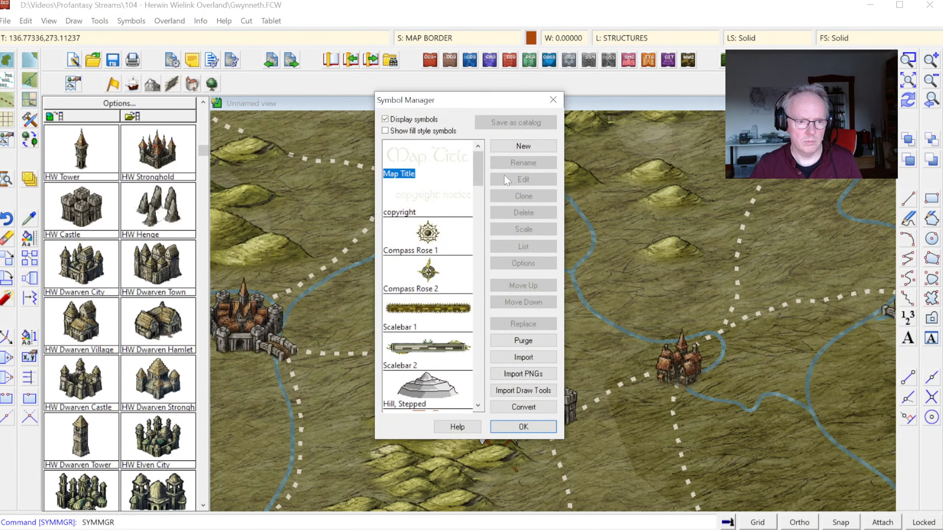
scroll(445, 278, "down", 10)
scroll(445, 297, "up", 5)
left_click(450, 319)
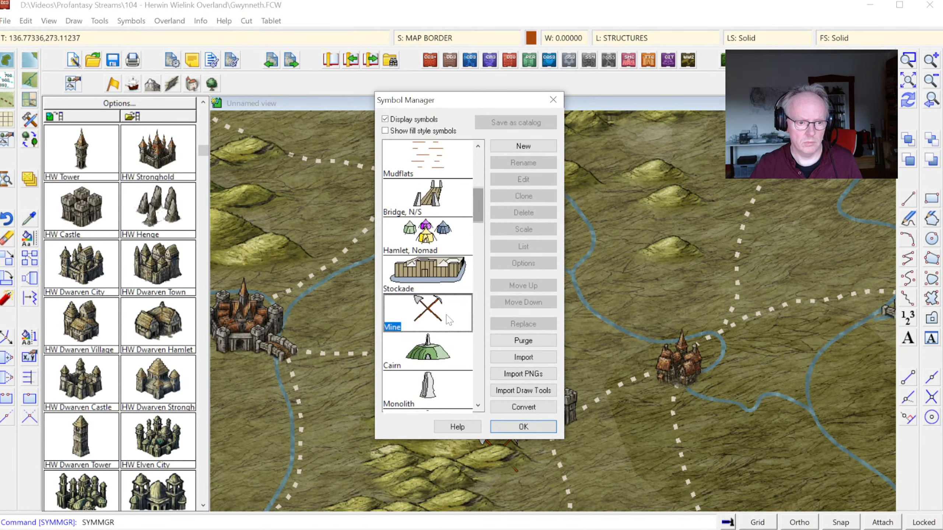
left_click(523, 324)
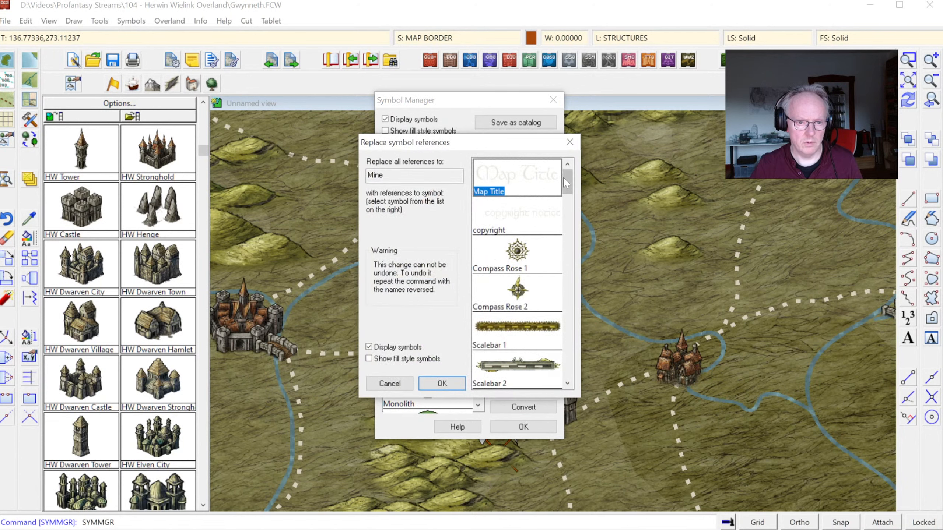
left_click_drag(562, 176, 581, 363)
left_click(539, 370)
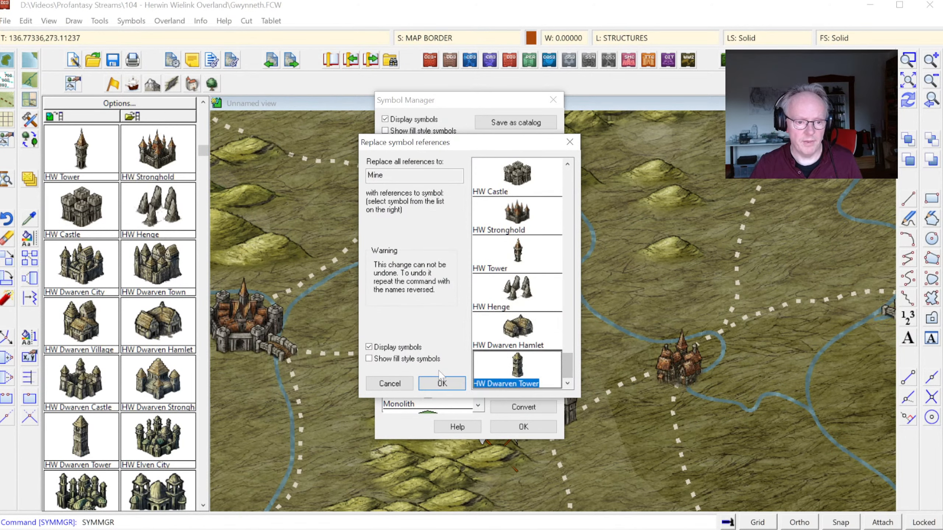
left_click(442, 384)
left_click(523, 427)
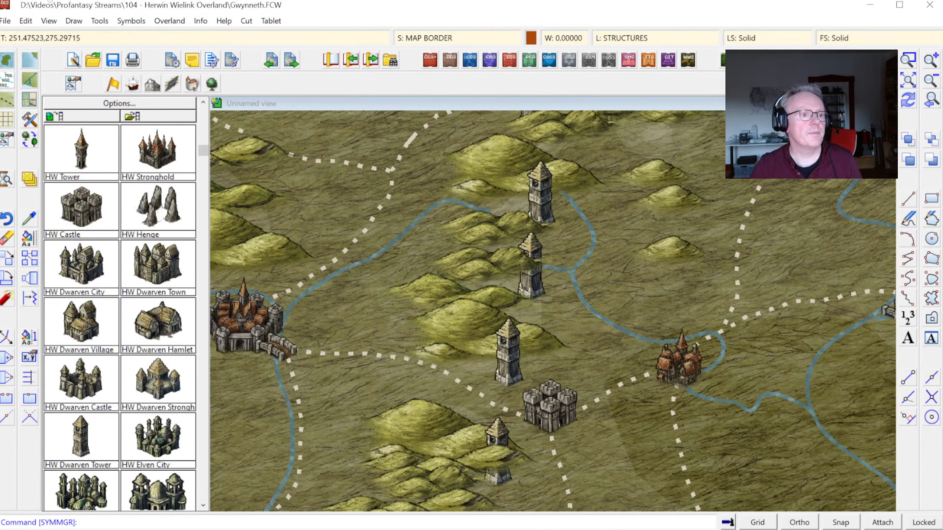
Step: Sort all symbols in the map with Sort Symbols In Map
left_click(131, 21)
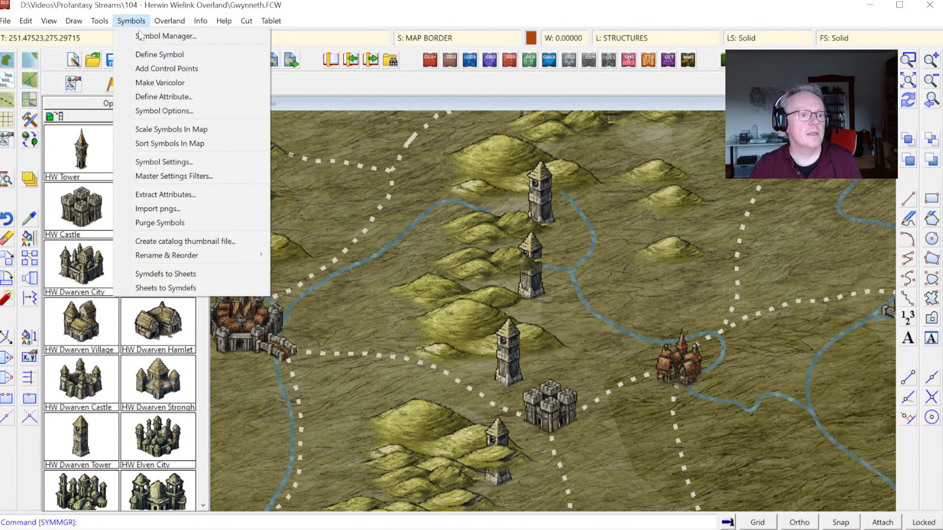
left_click(157, 143)
right_click(427, 201)
left_click(415, 254)
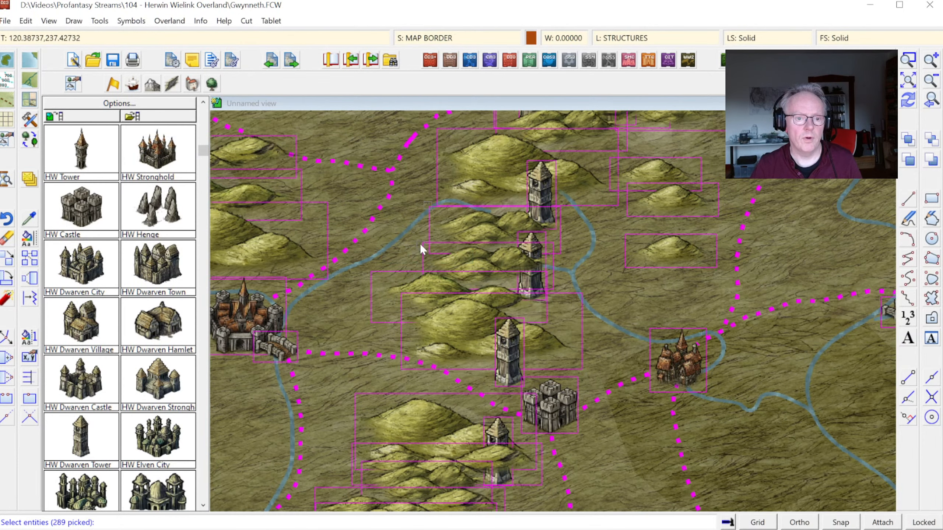
key("Return")
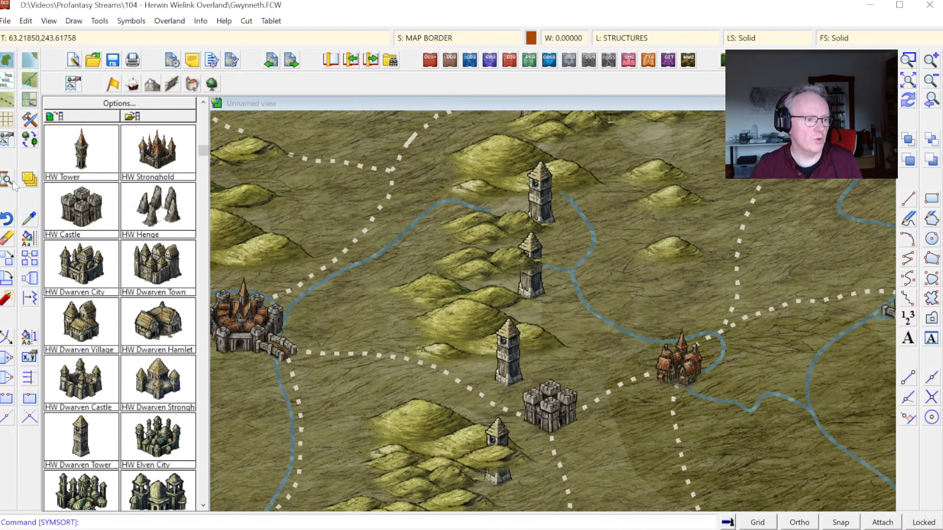
Step: Move the second-northernmost dwarven tower in the central hills slightly southwest, closer to the hills
left_click(8, 258)
left_click(535, 247)
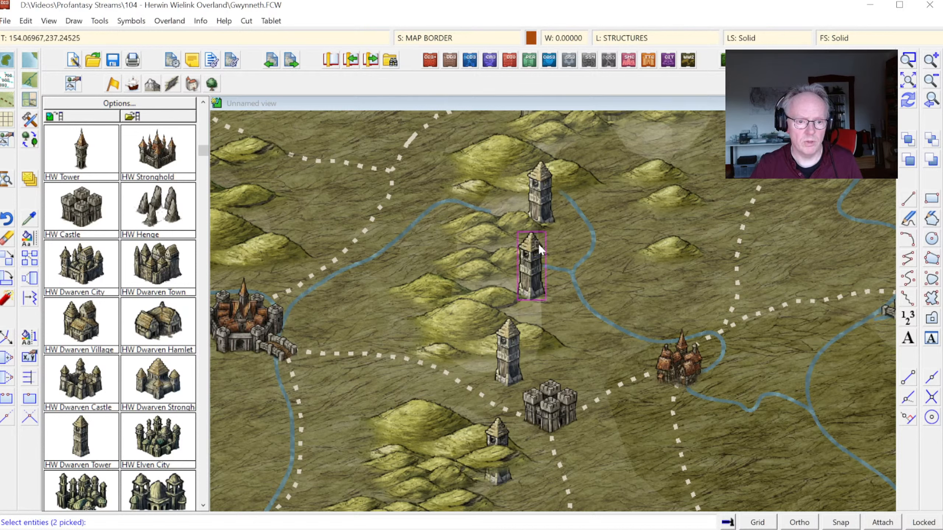
right_click(548, 248)
mouse_move(596, 277)
left_click(653, 298)
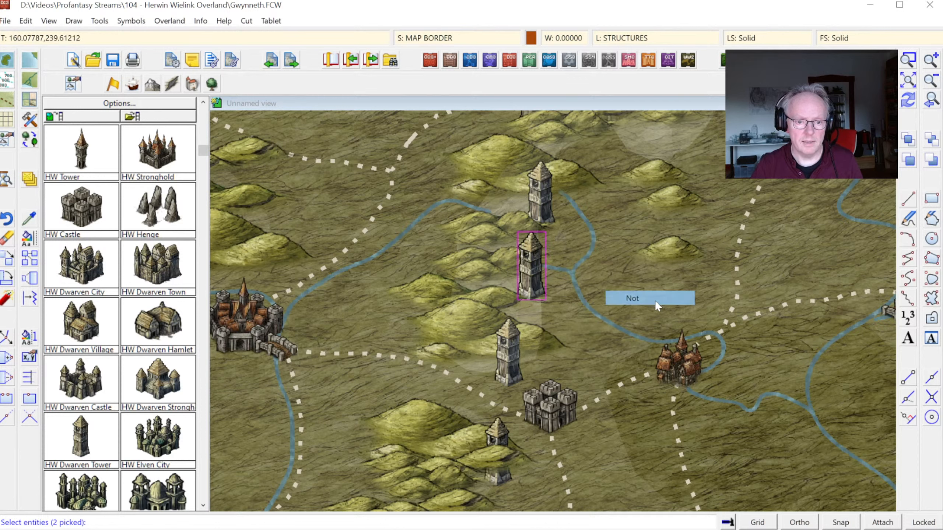
right_click(518, 299)
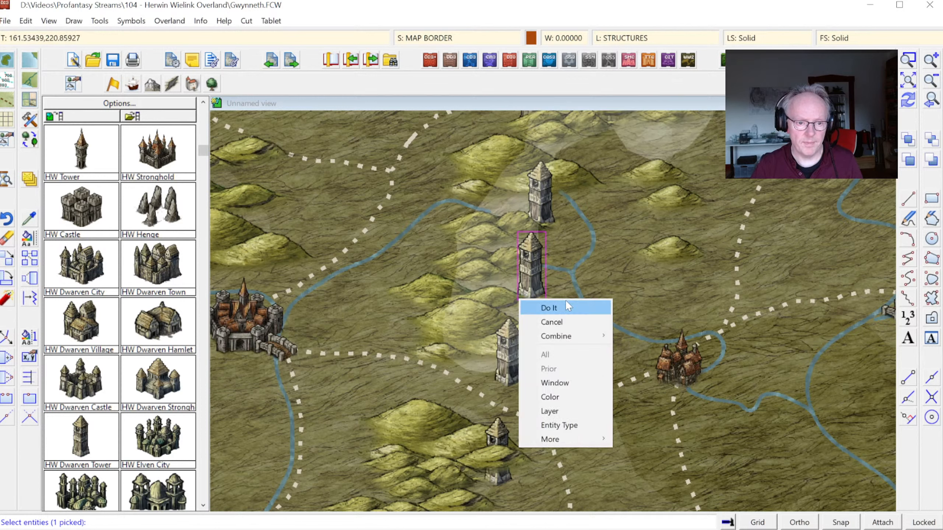
left_click(563, 304)
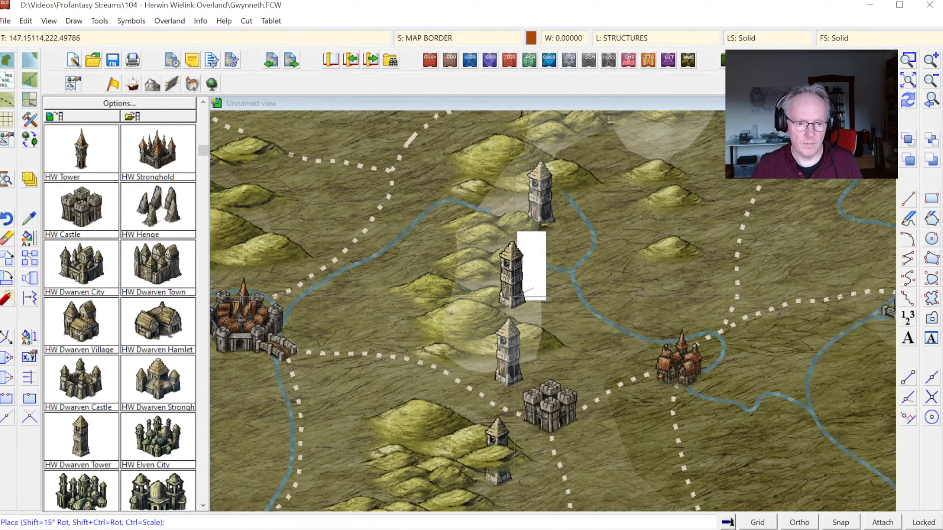
left_click(523, 295)
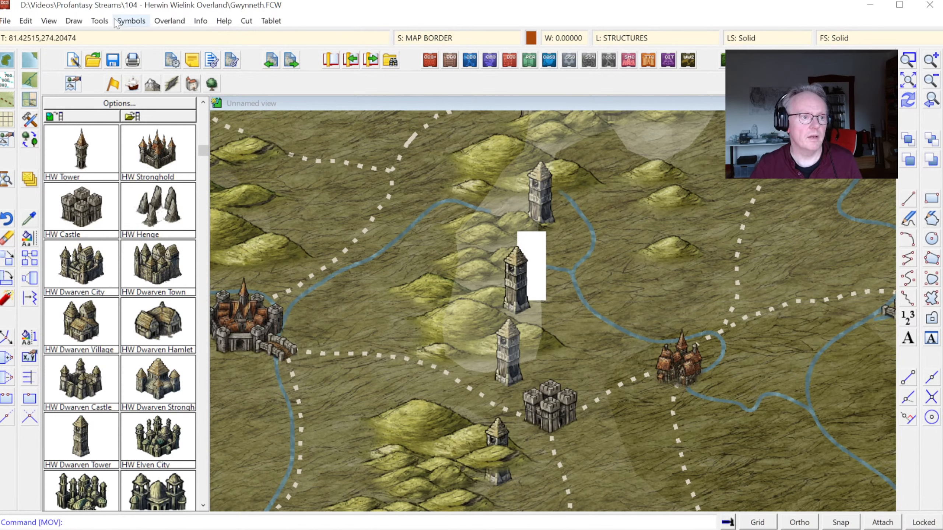
Step: Sort all symbols in the map again with Sort Symbols In Map
left_click(131, 20)
left_click(158, 134)
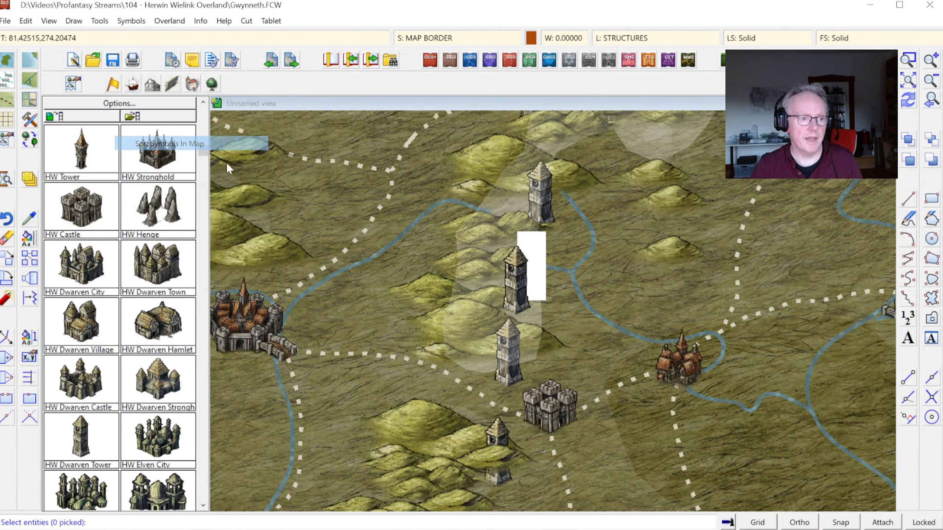
right_click(415, 221)
left_click(450, 278)
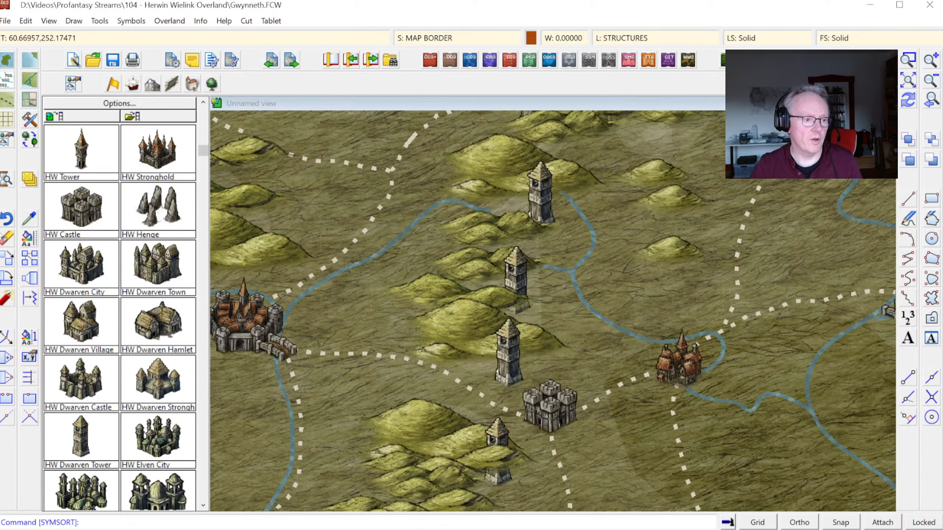
Step: Move the same dwarven tower east, clear of the hills and beside the river's western bend
left_click(13, 263)
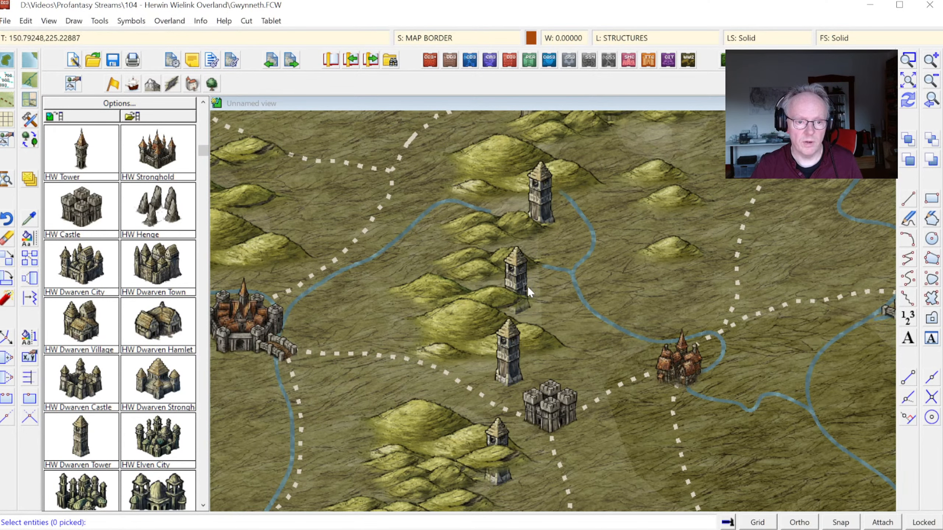
left_click(532, 280)
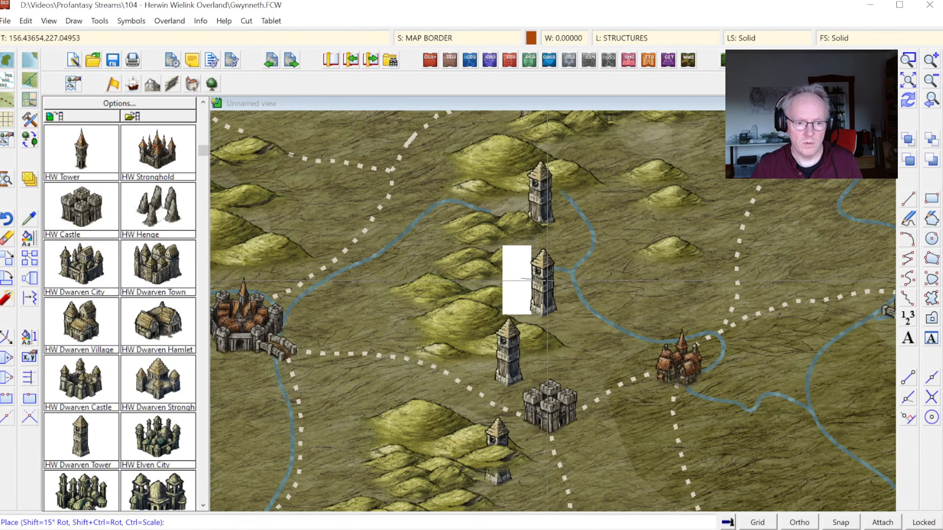
left_click(531, 279)
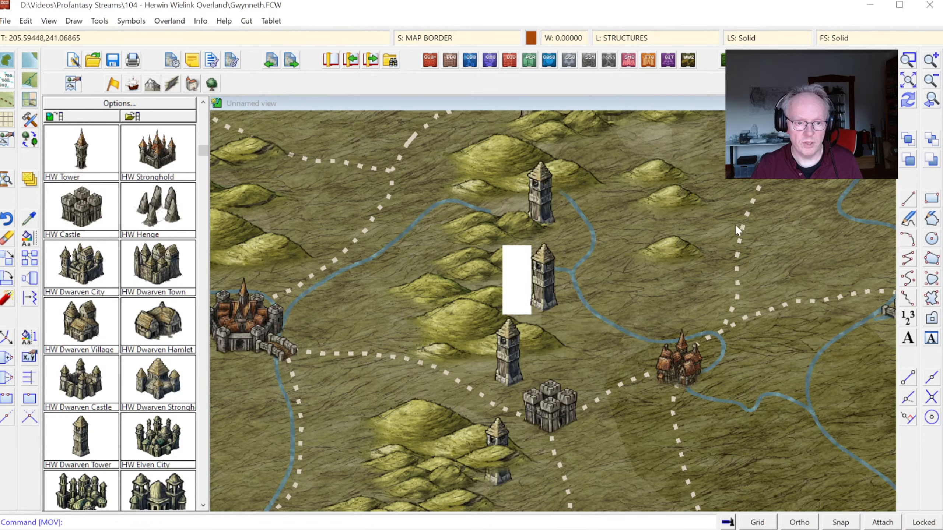
left_click(907, 103)
Step: Re-sort all map symbols with Sort Symbols In Map to update the moved tower's overlap
left_click(131, 20)
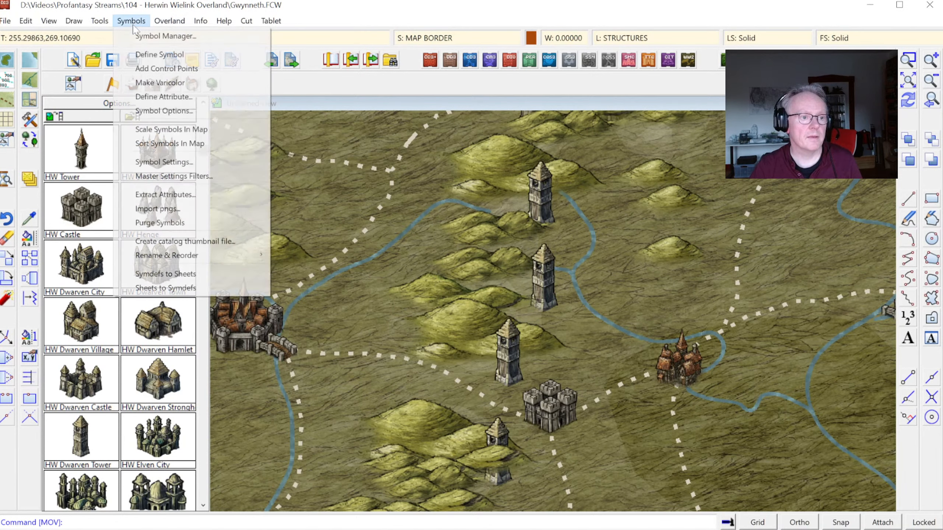
left_click(169, 143)
right_click(421, 185)
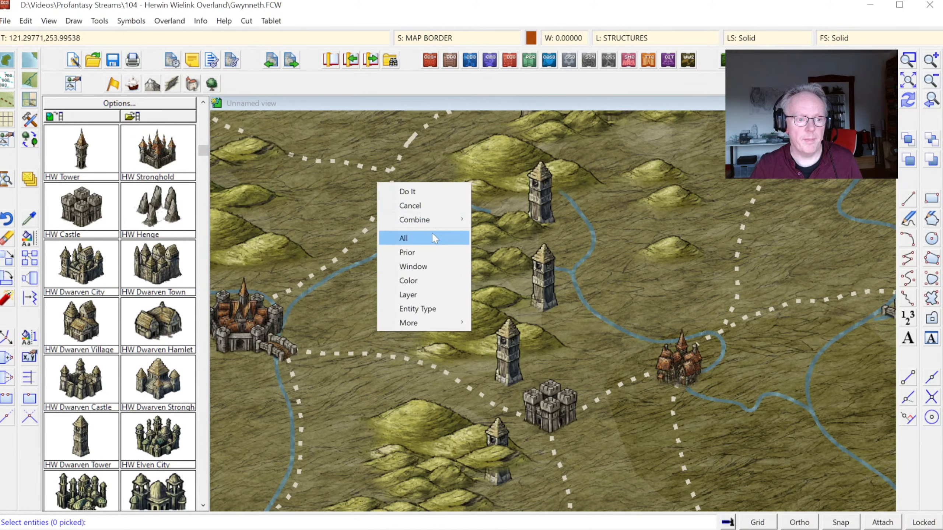
left_click(421, 241)
right_click(426, 221)
left_click(426, 222)
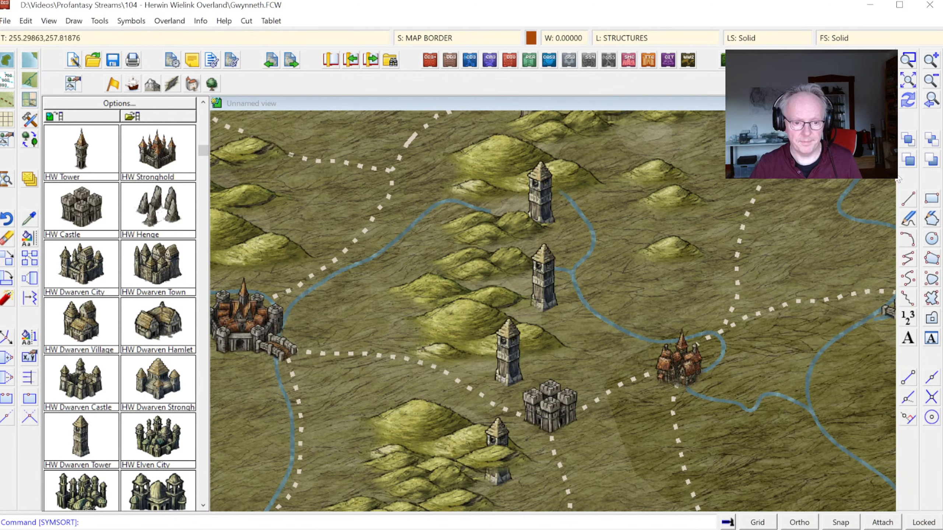
Step: Unhide the TEMP 2 and TEMPORARY layers
left_click(931, 101)
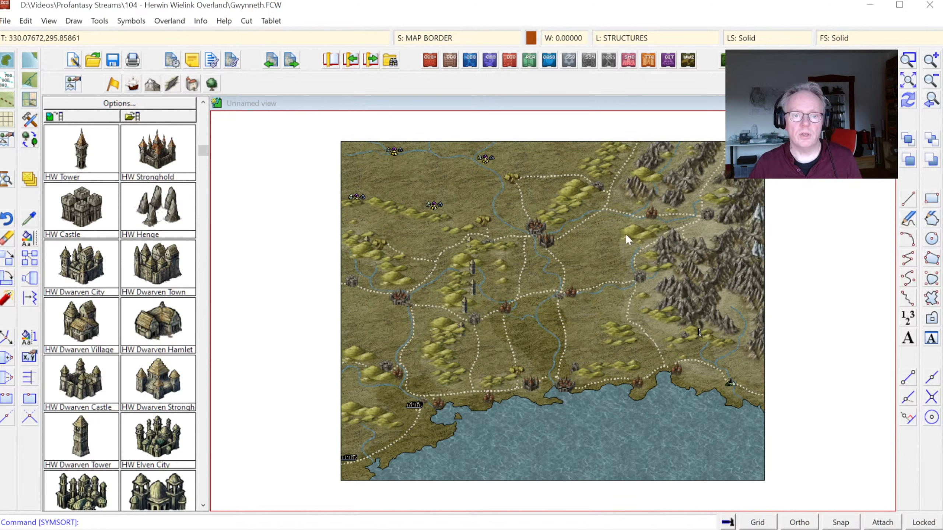
left_click(909, 61)
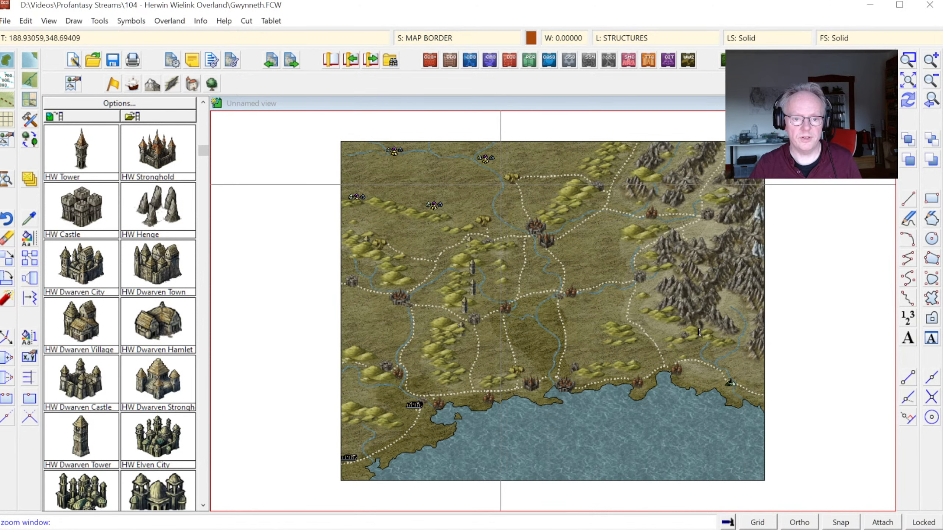
left_click(626, 39)
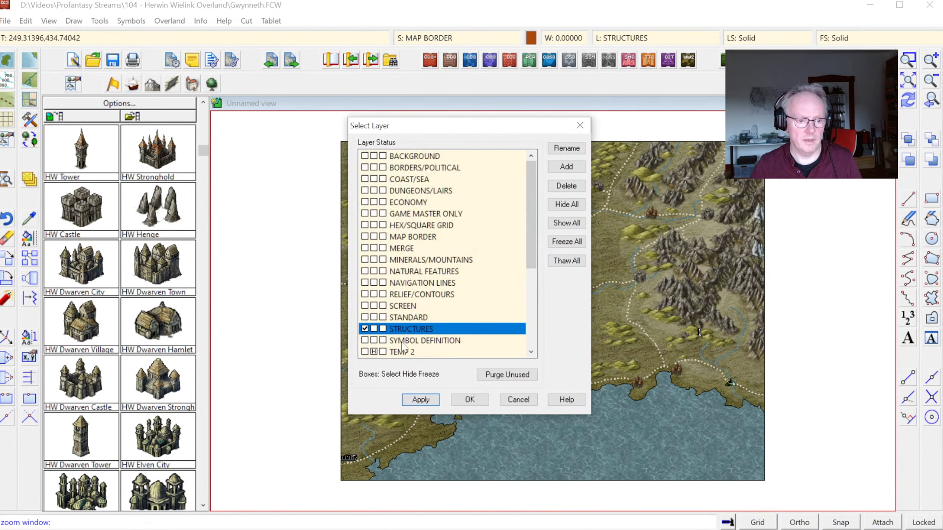
scroll(403, 345, "down", 4)
left_click(375, 215)
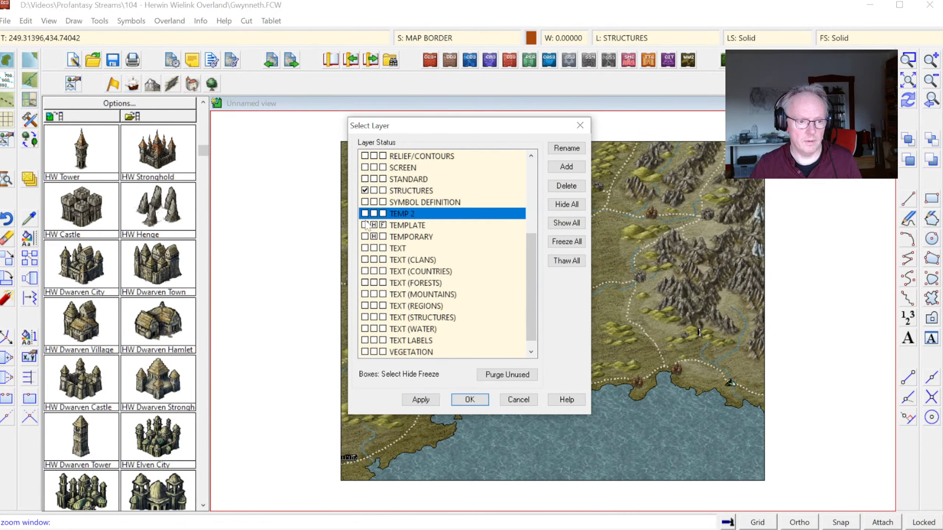
left_click(371, 239)
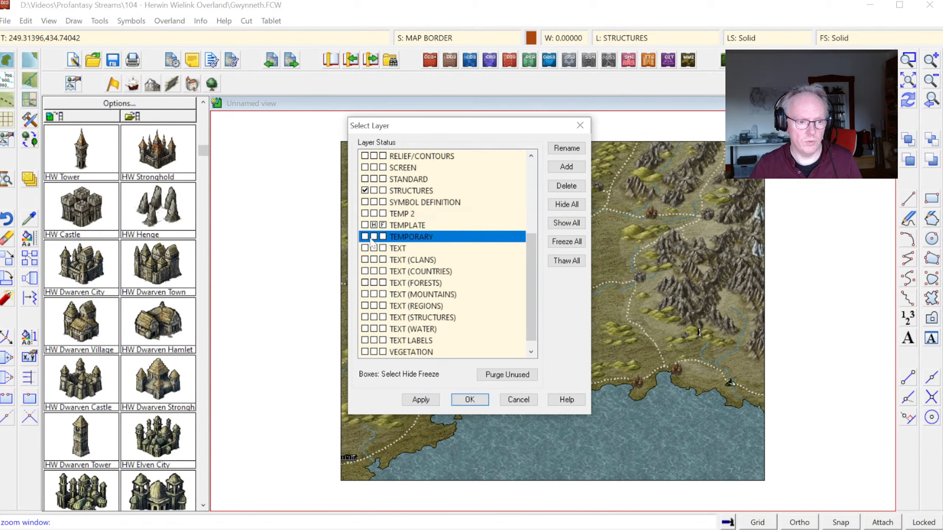
left_click(472, 400)
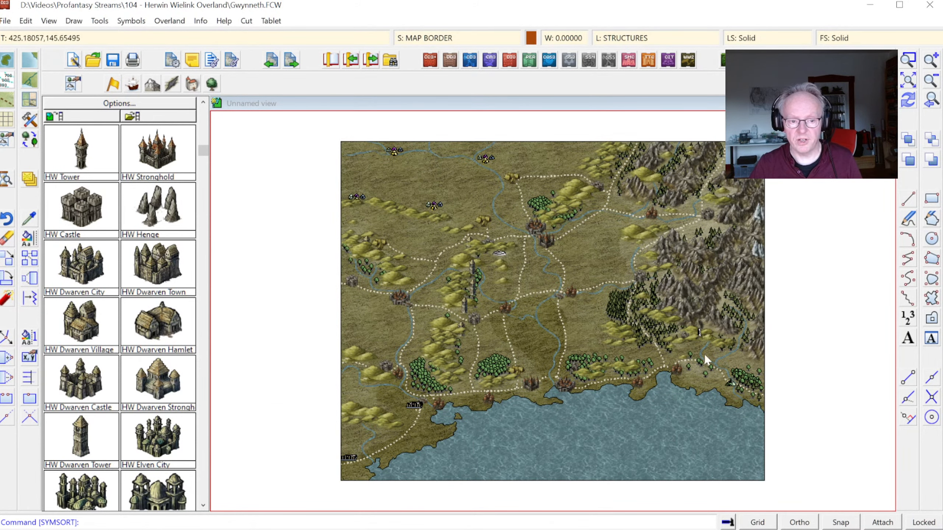
Step: Load the HW vegetation symbol catalog and review the SYMBOLS sheet's effects in the drawing sheets list
left_click(907, 61)
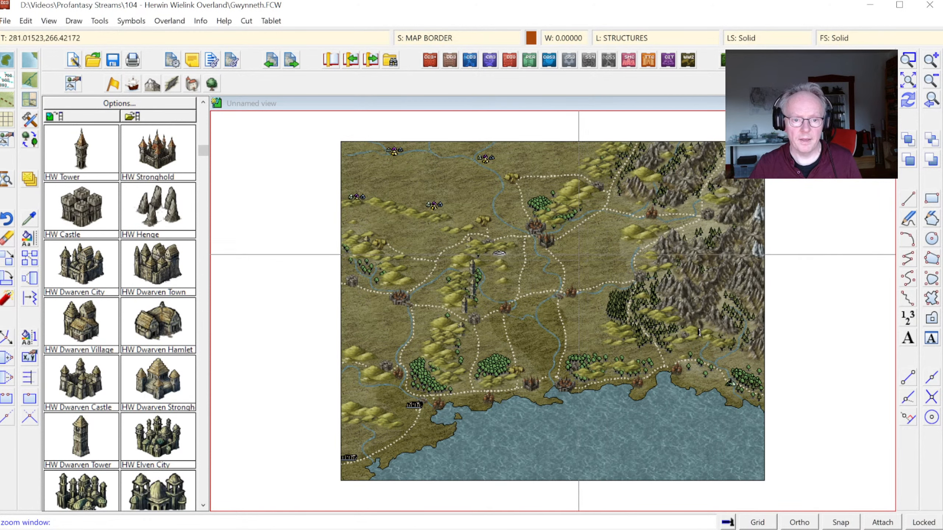
left_click(559, 262)
left_click(709, 387)
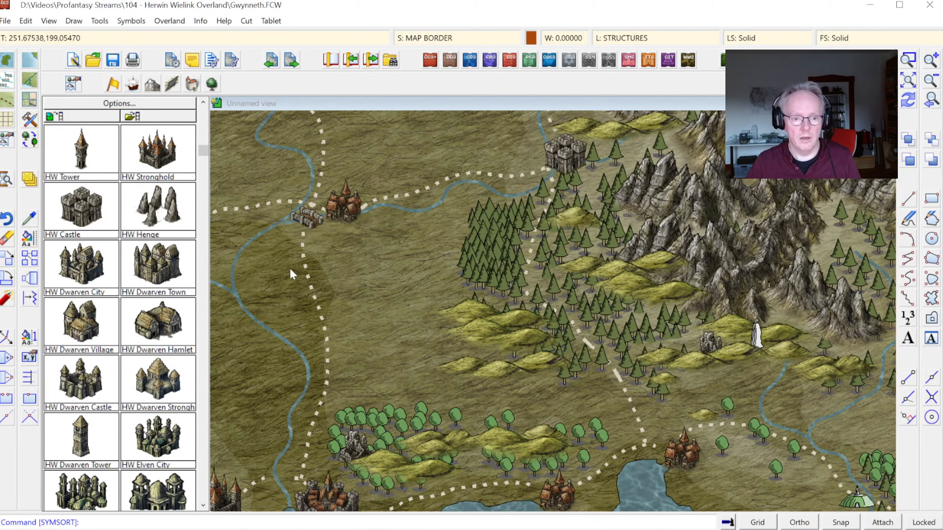
left_click(210, 86)
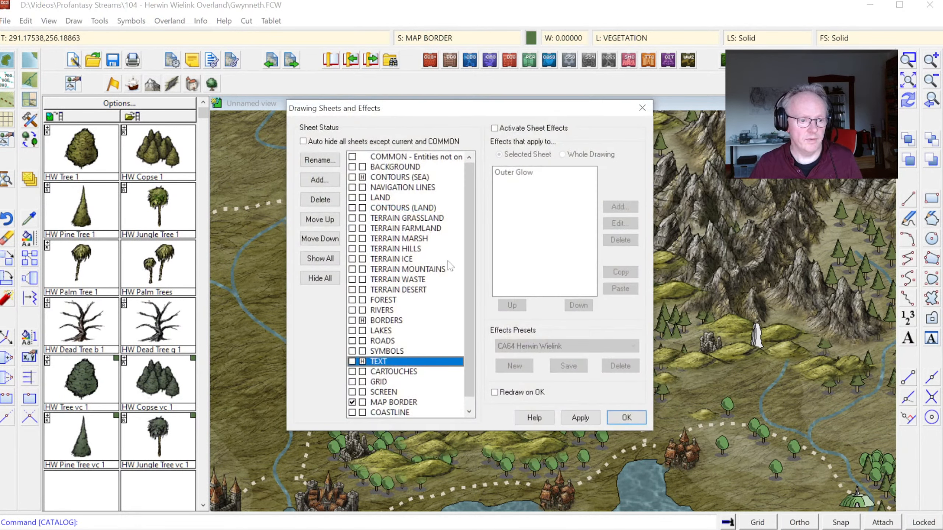
key("Up")
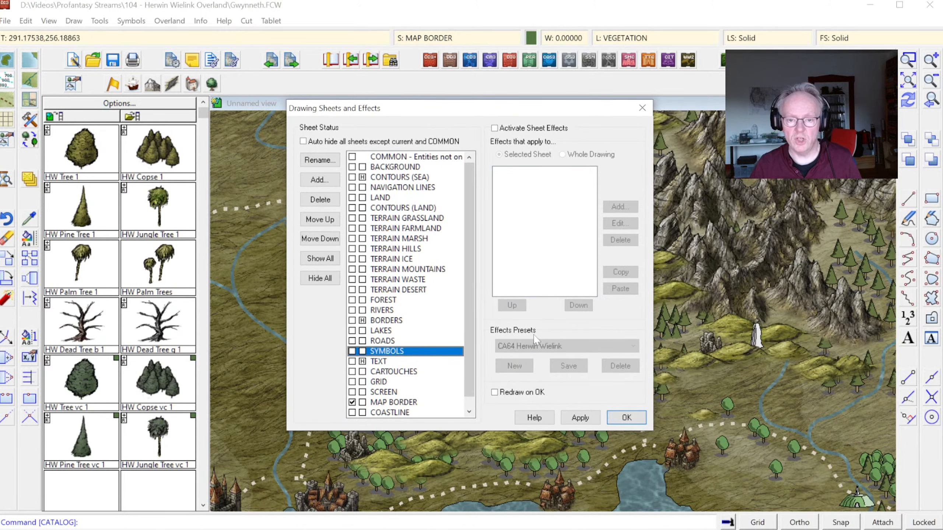
left_click(616, 419)
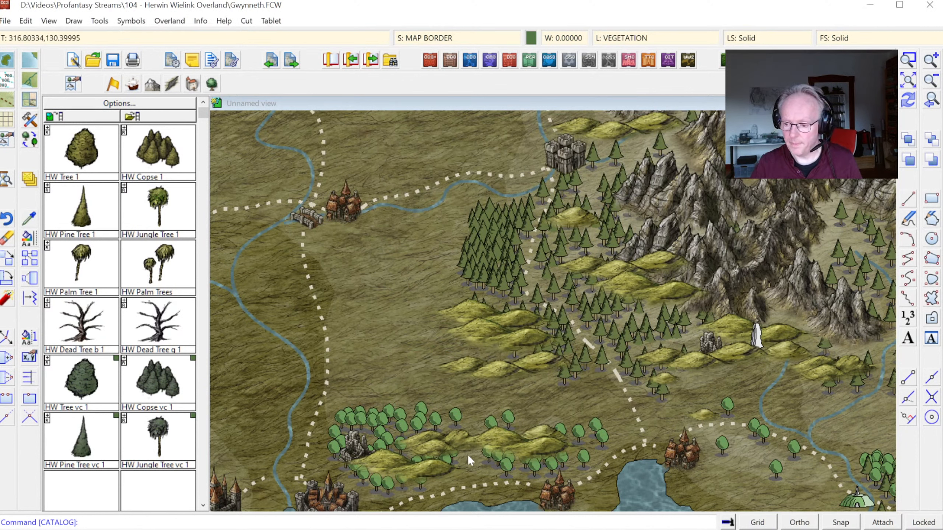
Step: Move the southernmost dwarven tower north, up from the hill that covers it southwest of the central castle
left_click(935, 103)
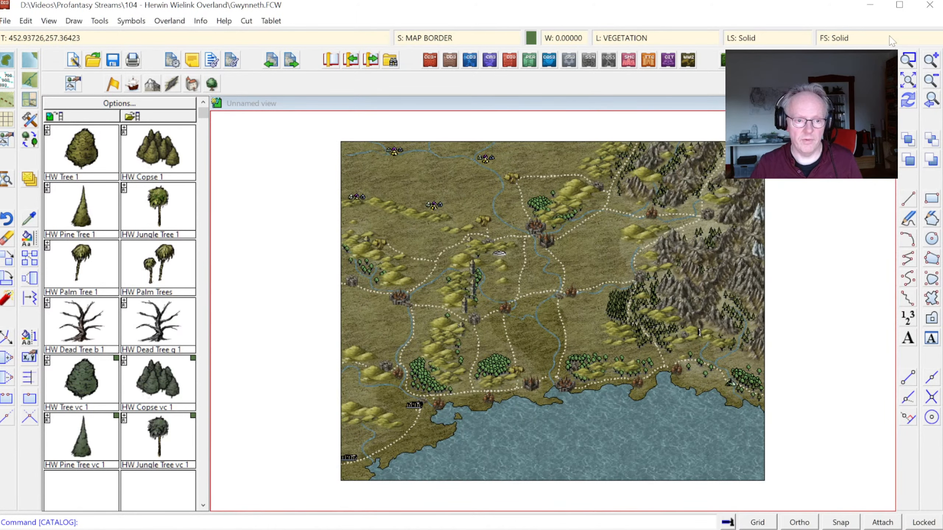
left_click(908, 60)
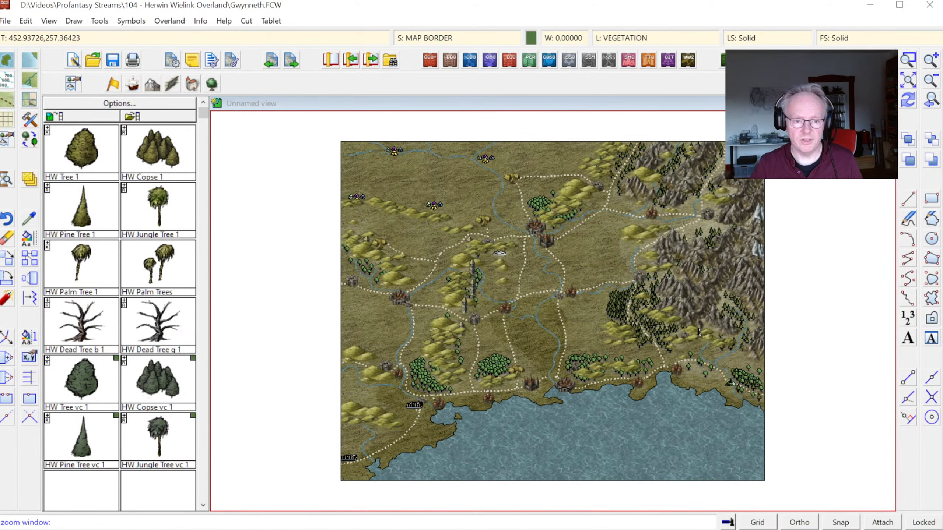
left_click(414, 306)
left_click(493, 362)
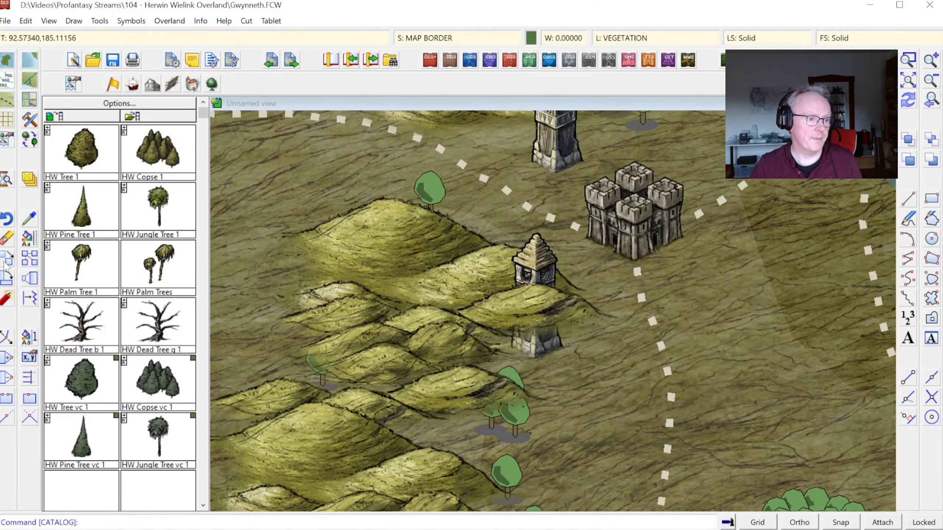
left_click(6, 259)
left_click(540, 241)
right_click(527, 254)
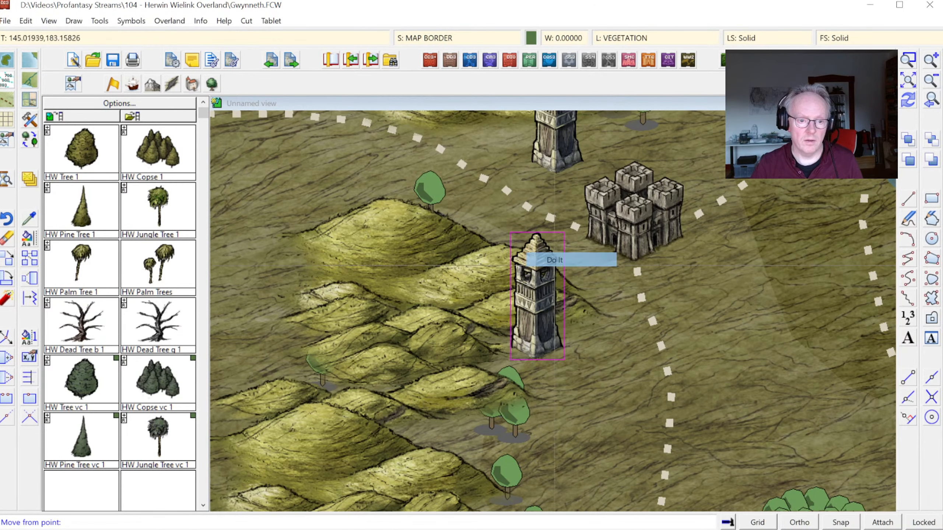
left_click(535, 284)
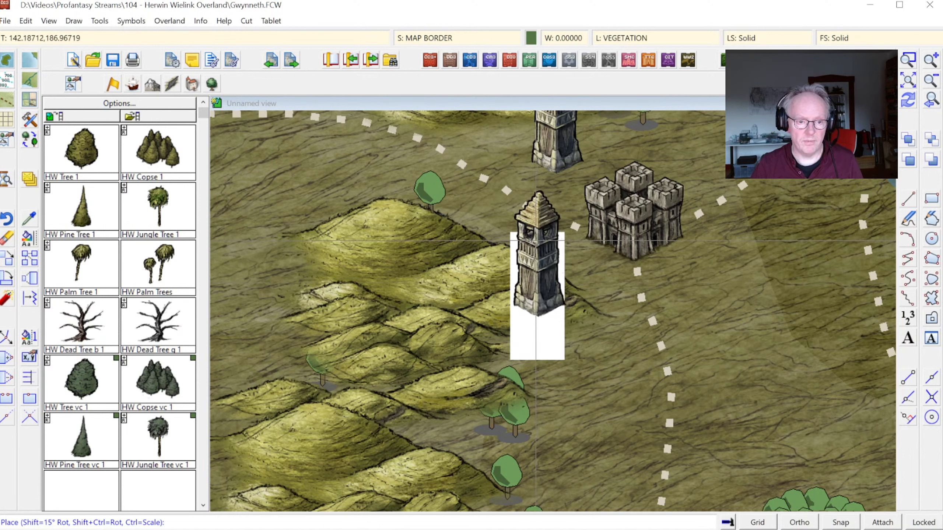
left_click(535, 240)
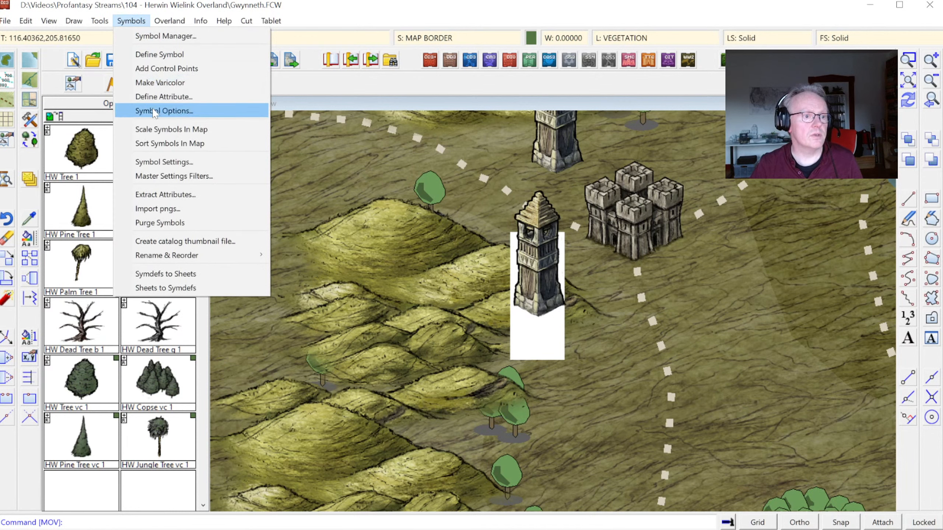
Step: Sort all map symbols, including the unhidden trees, with Sort Symbols In Map
left_click(149, 143)
right_click(424, 218)
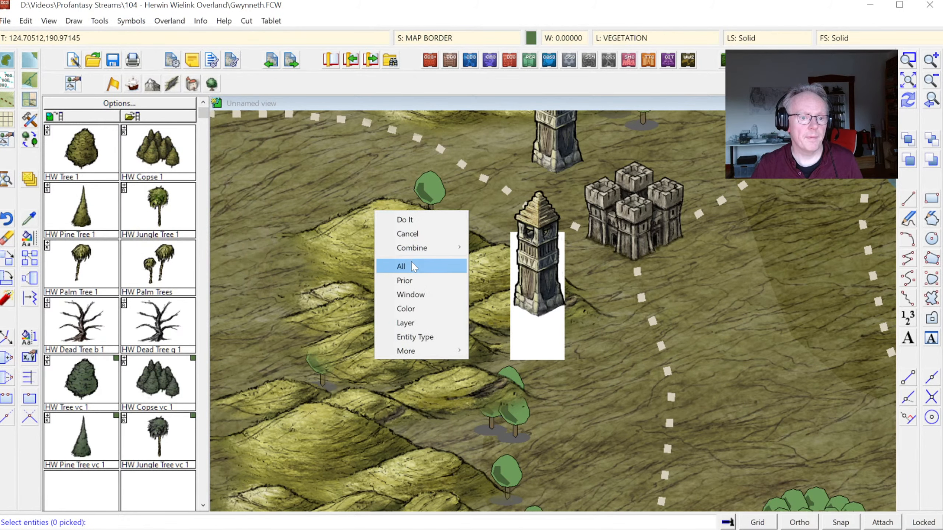
left_click(422, 265)
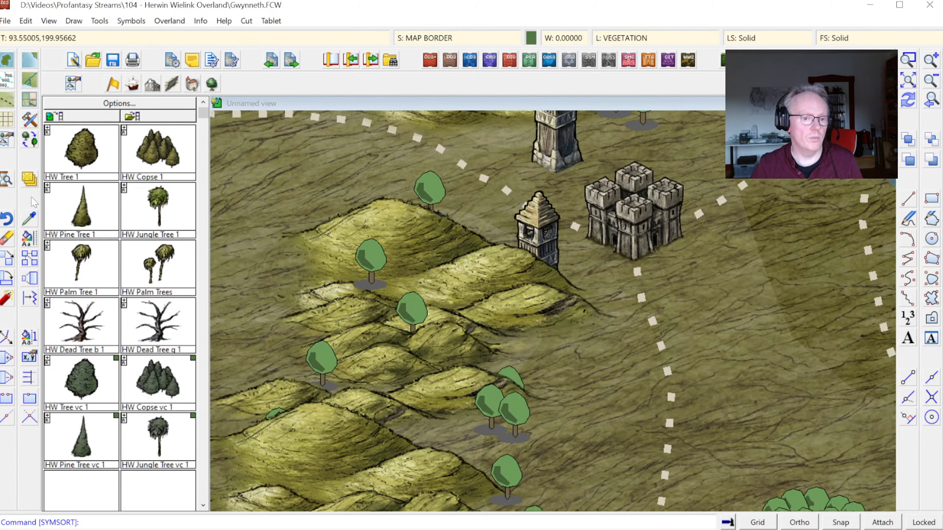
Step: Move the southernmost dwarven tower slightly northwest, behind the small hill and west of the central castle
left_click(7, 265)
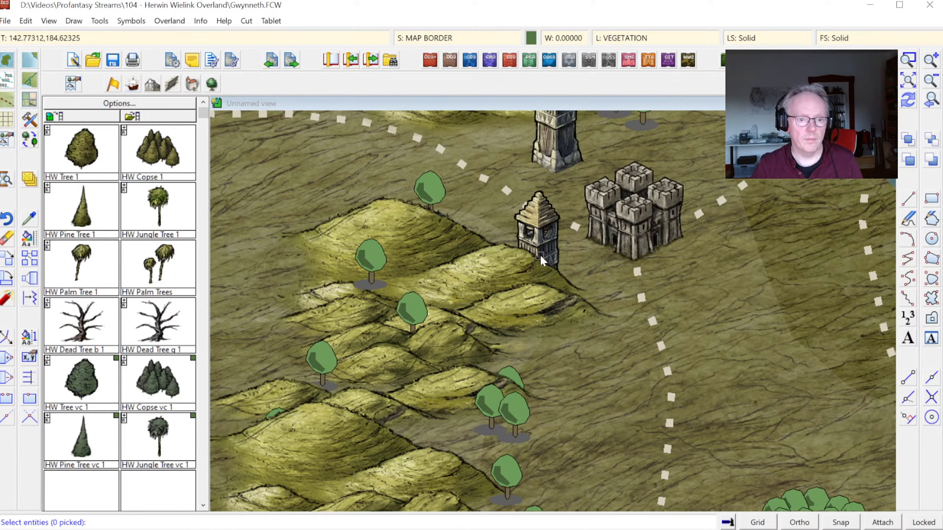
left_click(560, 248)
right_click(566, 258)
left_click(557, 269)
left_click(544, 279)
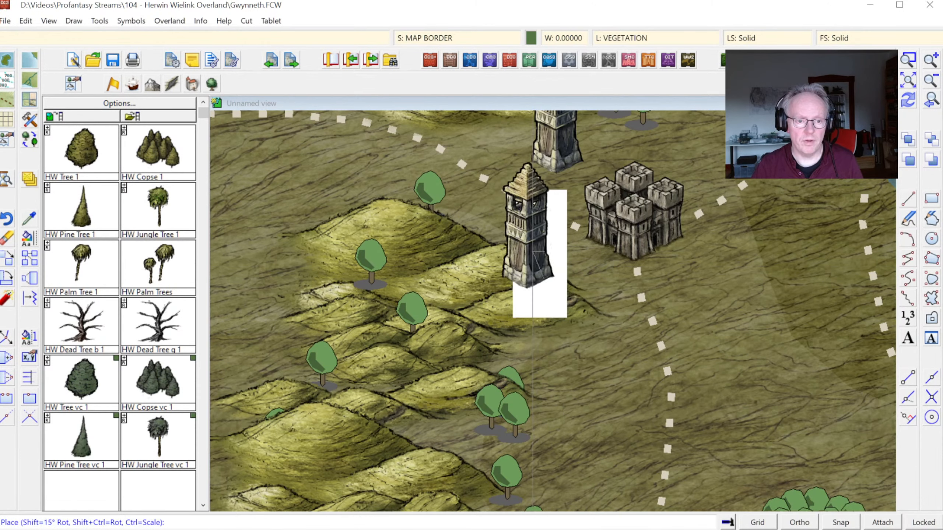
left_click(534, 272)
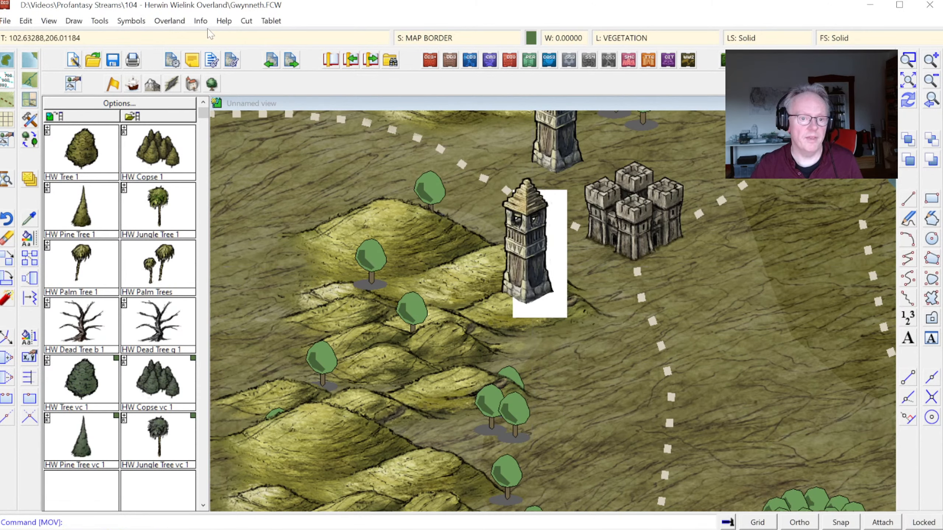
Step: Re-sort all symbols in the map to put the moved dwarven tower behind the small hill
left_click(131, 20)
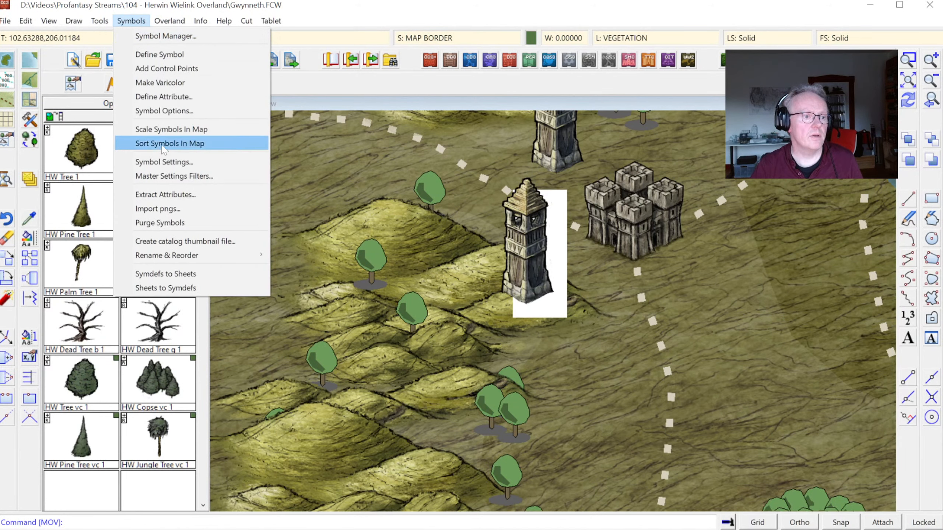
left_click(167, 144)
right_click(413, 208)
left_click(408, 258)
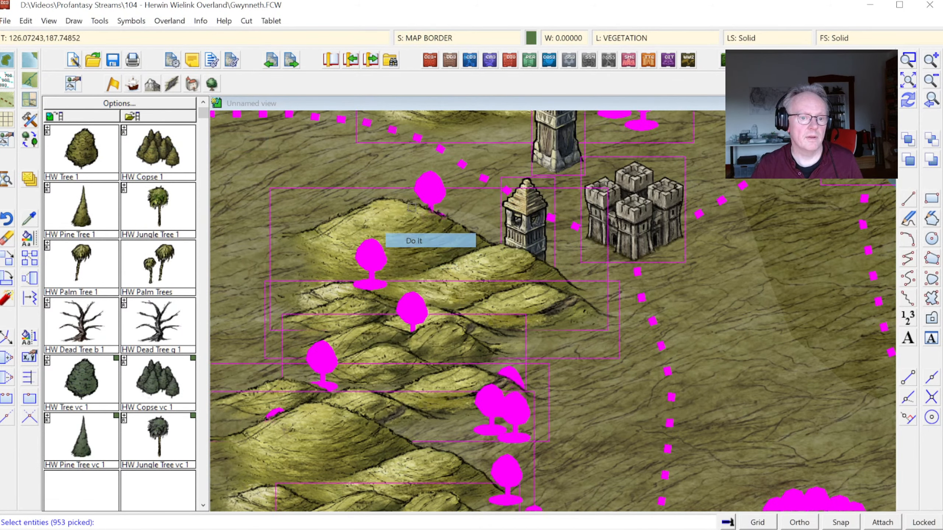
left_click(412, 240)
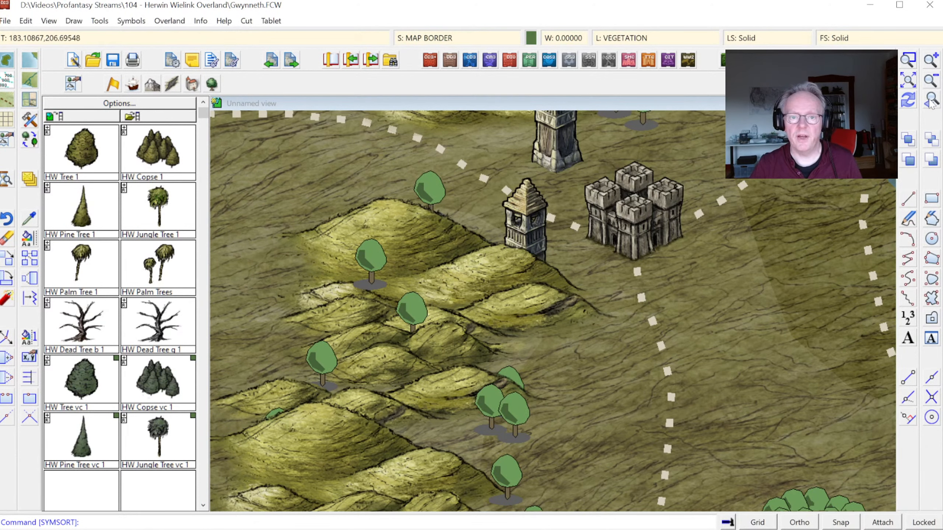
Step: Draw a Terrain Default, Woodlands Pine area over the dense pine forest southwest of the eastern mountains
left_click(932, 105)
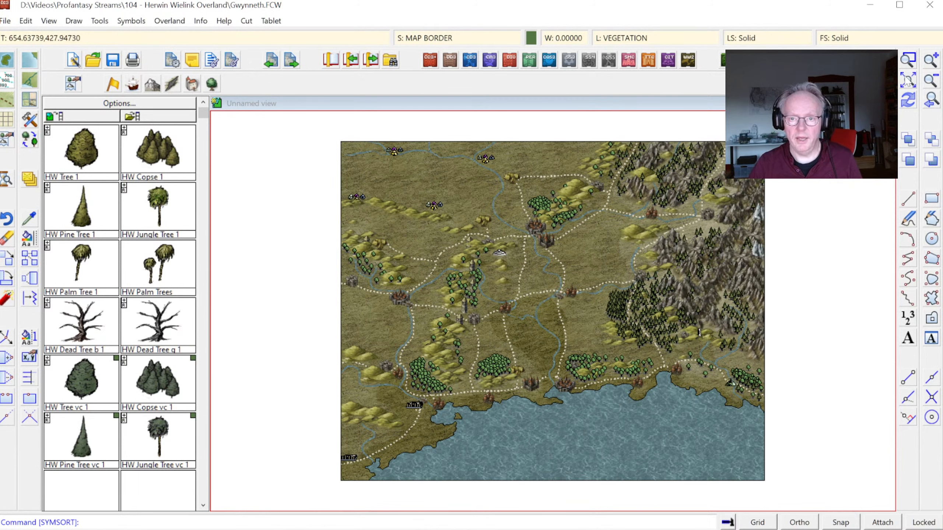
left_click(580, 259)
left_click(713, 373)
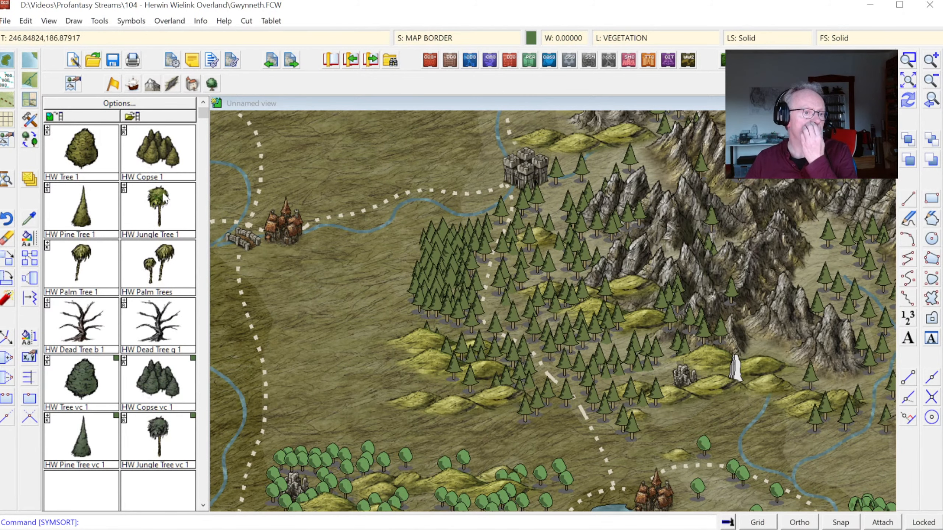
left_click(30, 100)
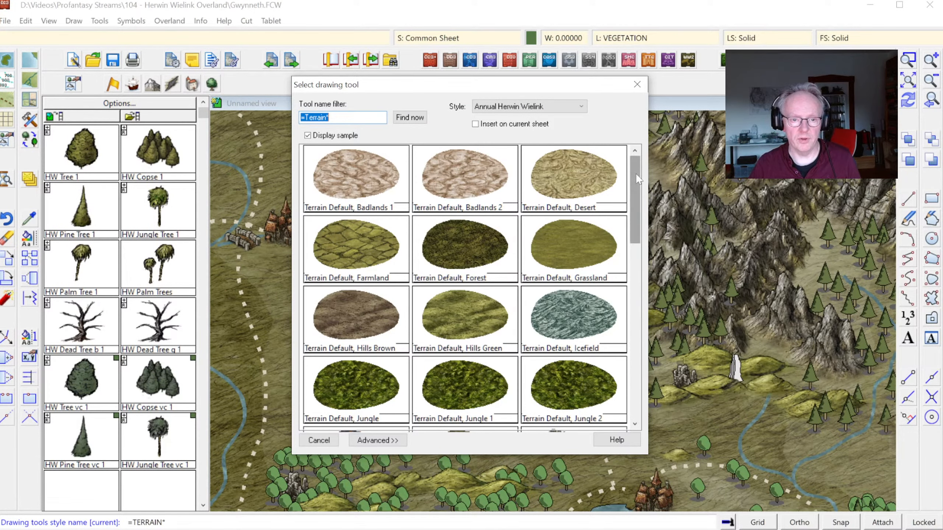
scroll(635, 173, "down", 1)
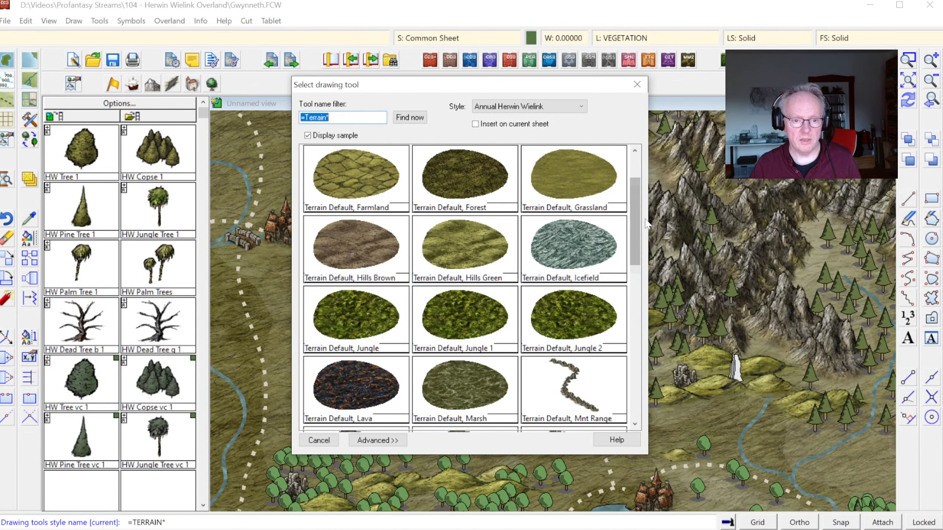
left_click_drag(635, 217, 656, 377)
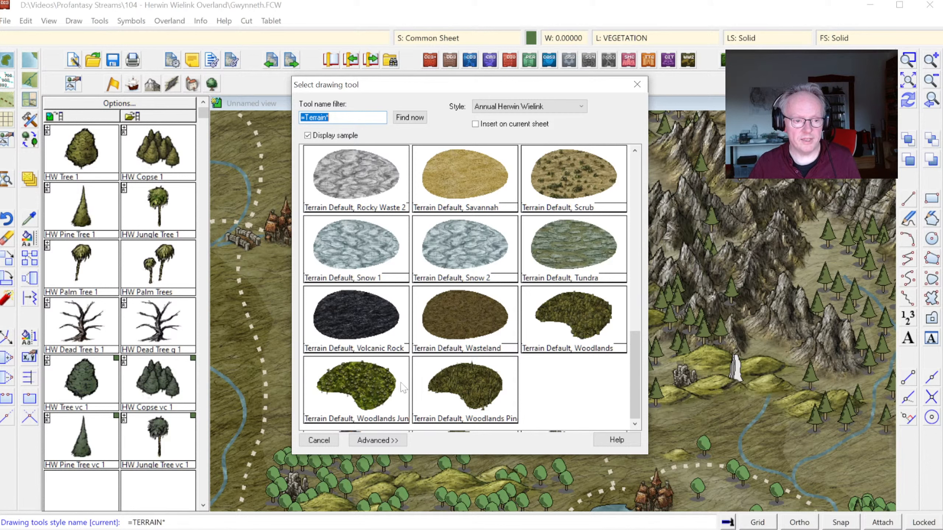
double_click(360, 379)
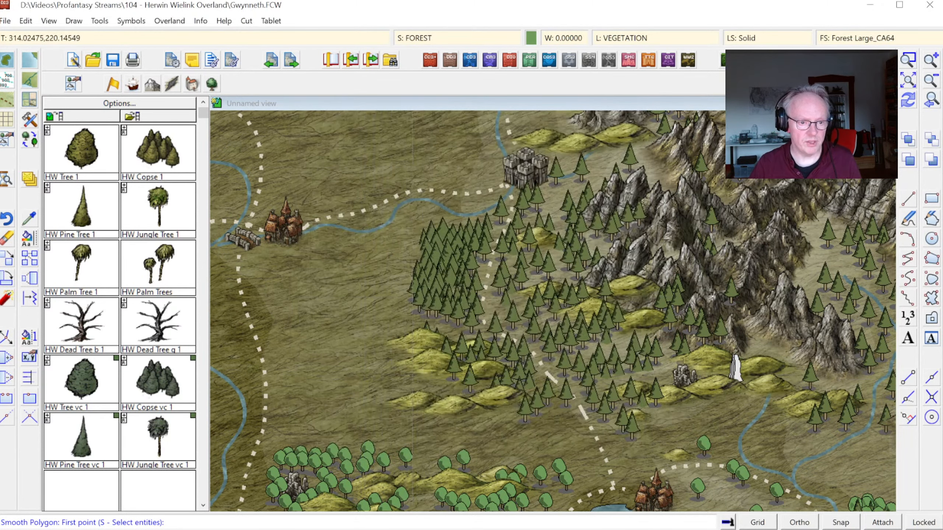
key("Escape")
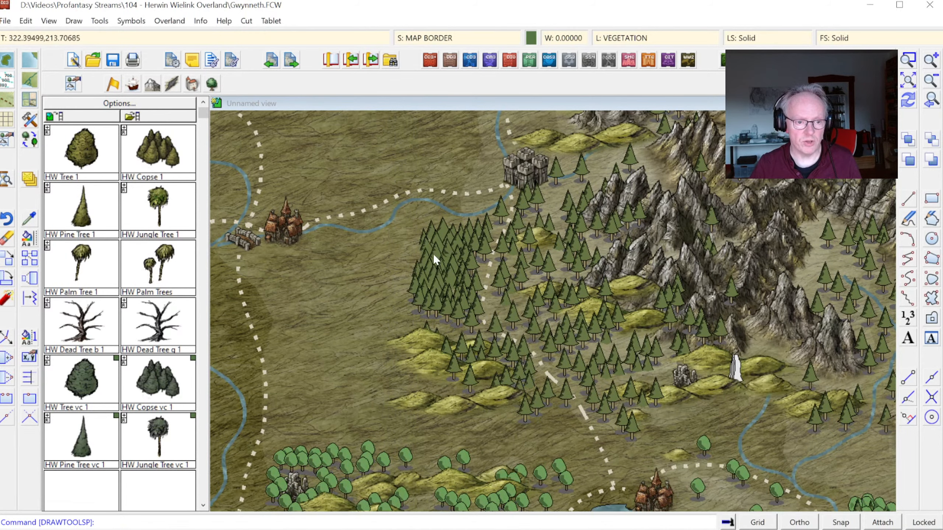
right_click(345, 248)
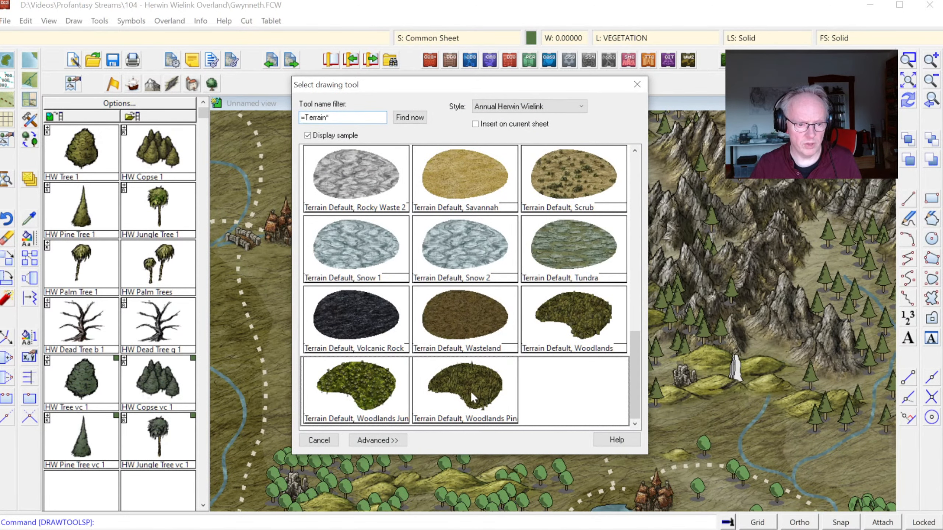
double_click(481, 402)
left_click(443, 216)
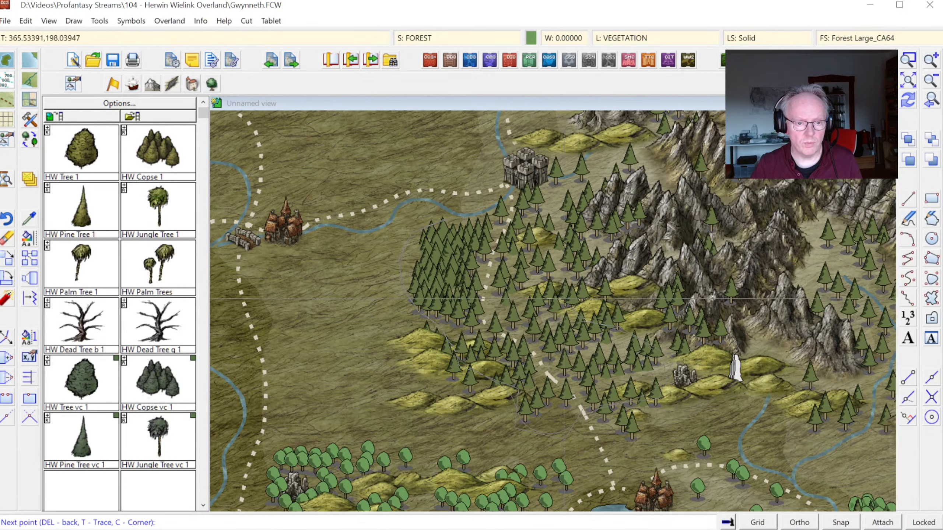
right_click(574, 397)
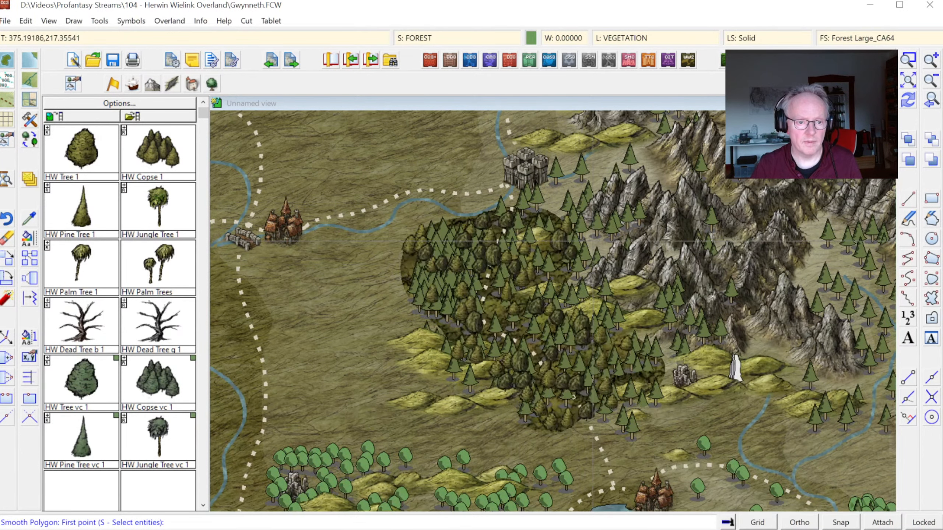
right_click(574, 398)
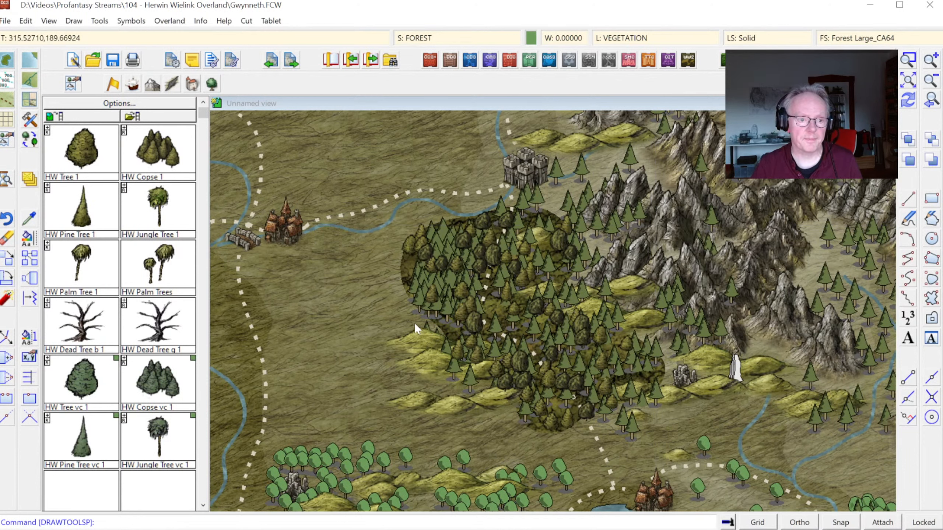
Step: Place HW Pine Tree 1 symbols over the old pines around the new woodland and along the mountains' southern foothills
left_click(80, 209)
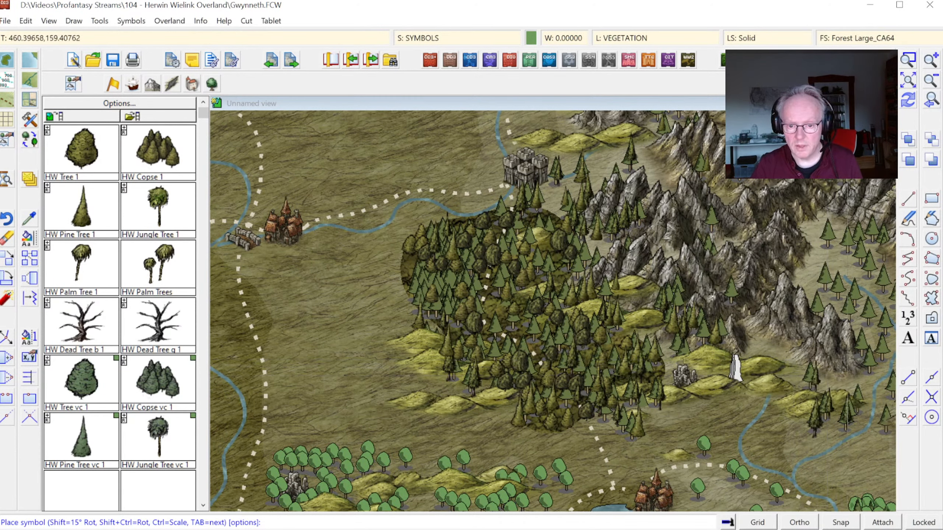
left_click(930, 81)
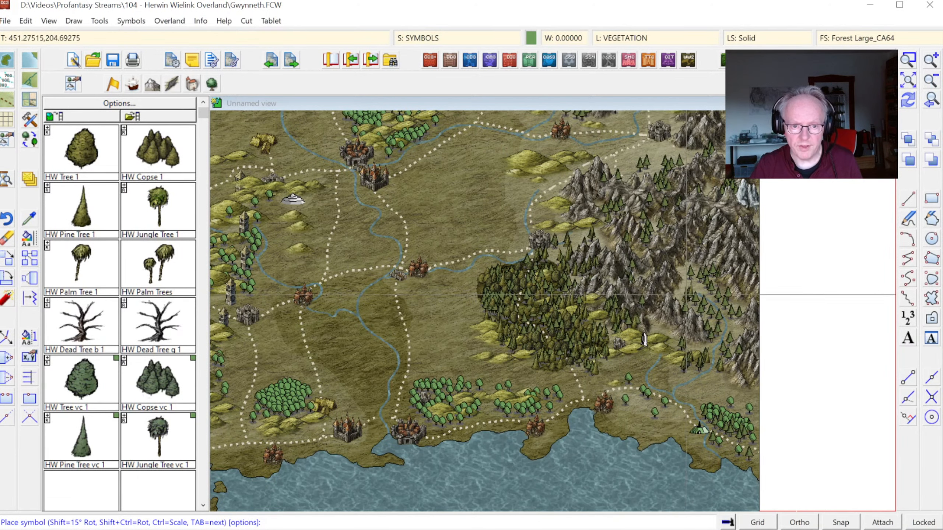
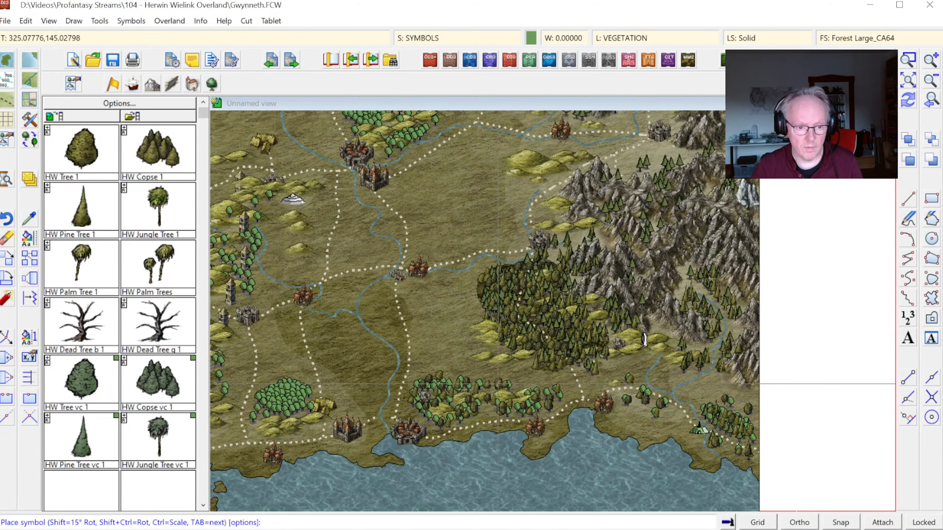
Step: Draw a Terrain Default, Woodlands area over the southwestern deciduous forest between the river road and the hills
left_click(932, 101)
left_click(909, 61)
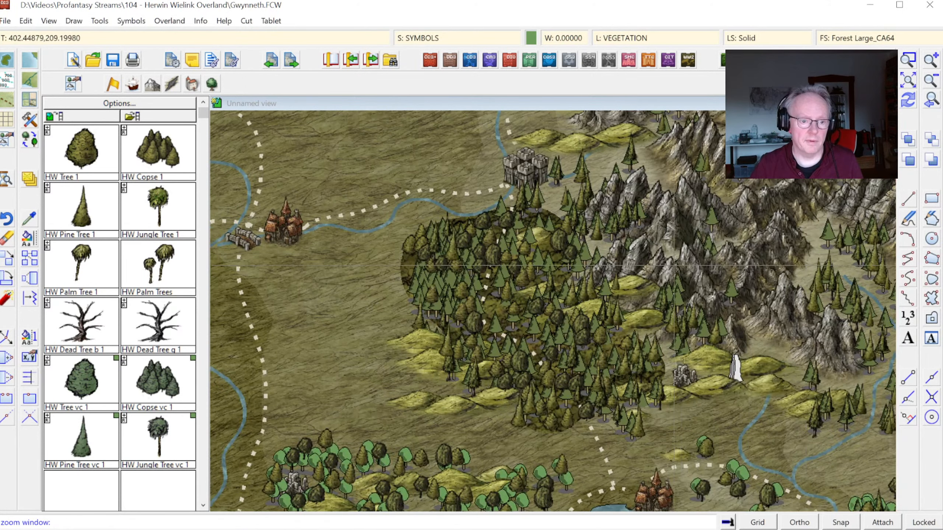
left_click(907, 81)
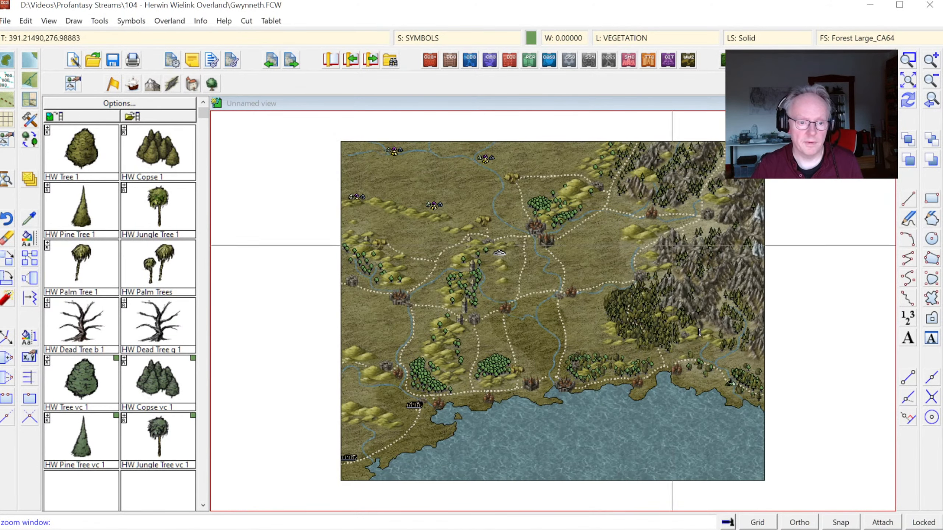
left_click(507, 388)
left_click(561, 431)
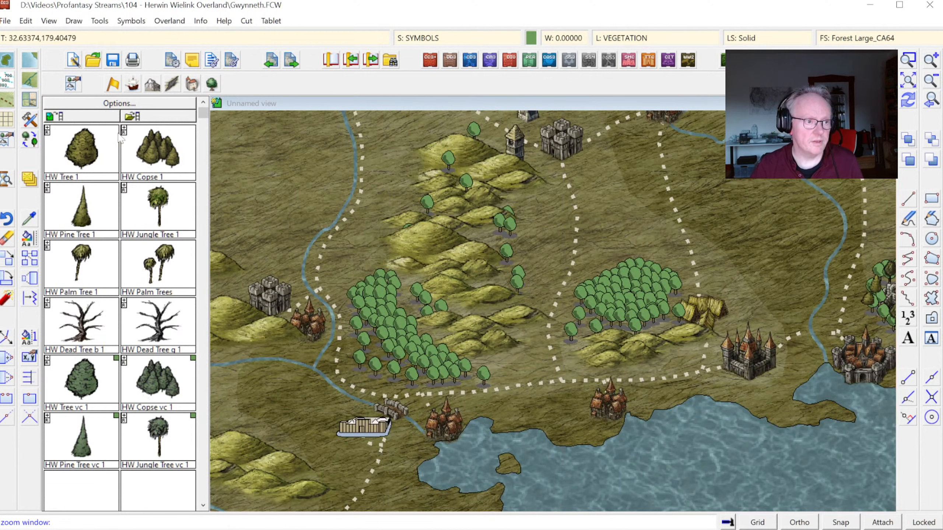
left_click(36, 104)
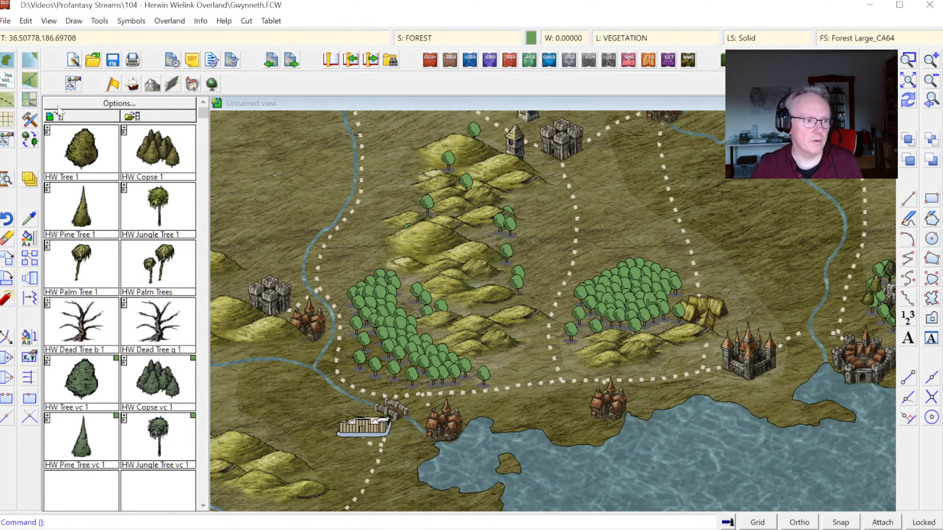
left_click(29, 107)
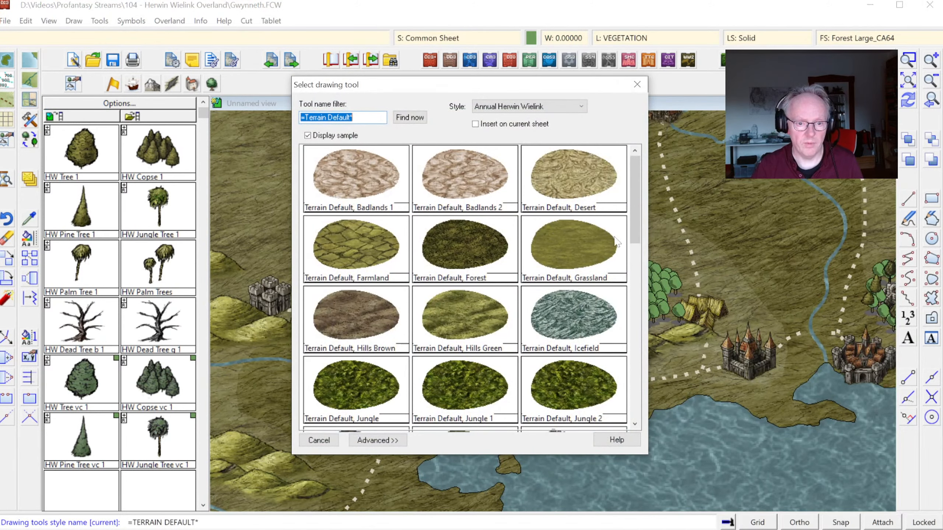
left_click_drag(636, 208, 635, 383)
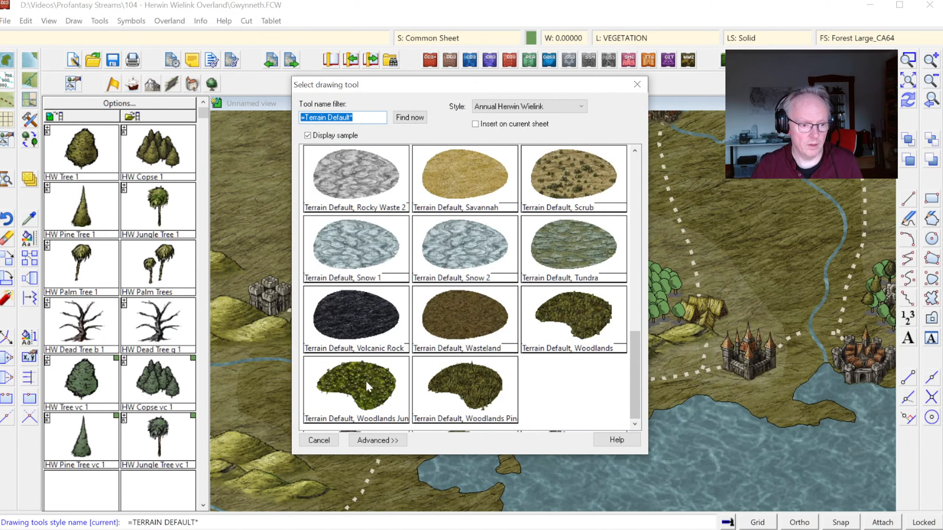
left_click(599, 331)
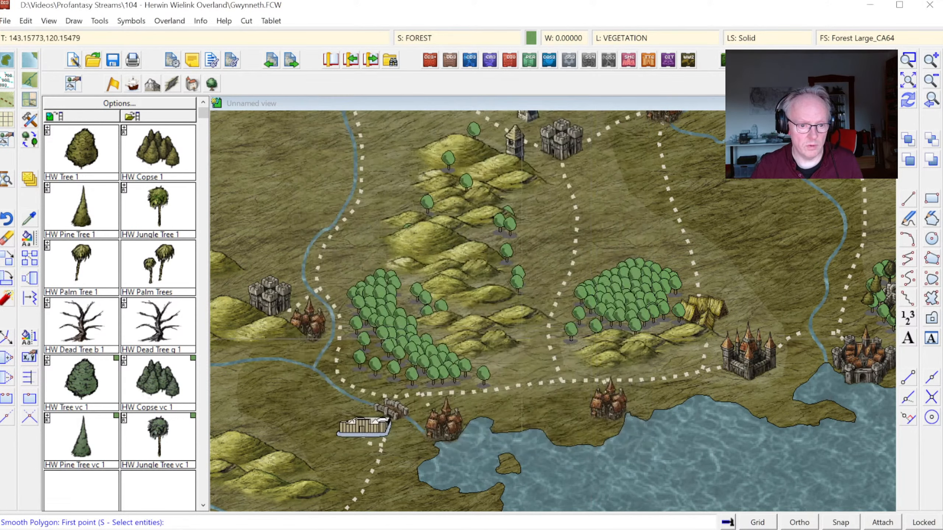
left_click(384, 269)
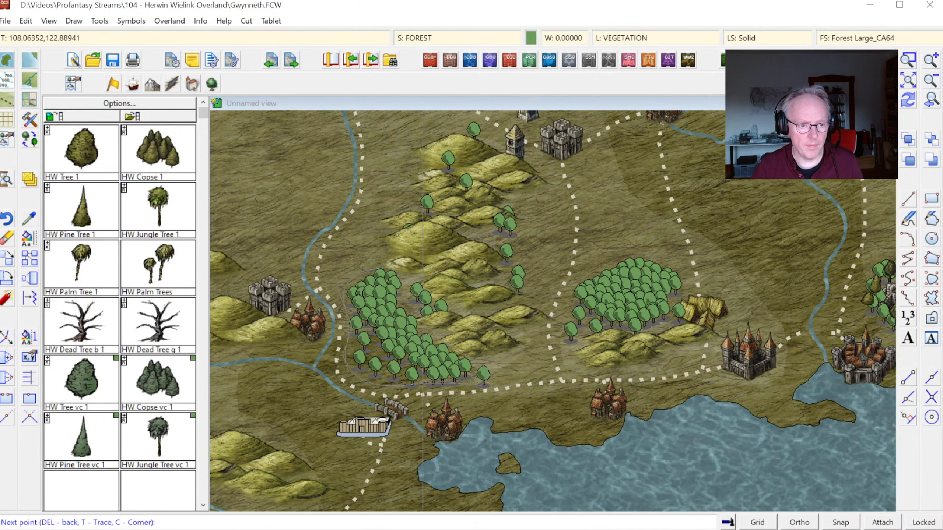
right_click(605, 263)
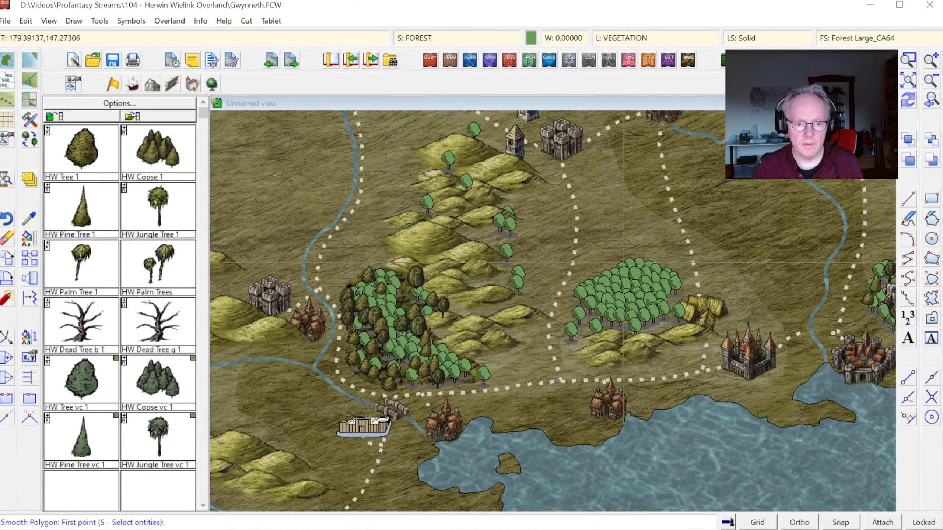
Step: Draw a second Terrain Default, Woodlands area over the round deciduous forest northwest of the central coastal castle
left_click(613, 262)
left_click(546, 338)
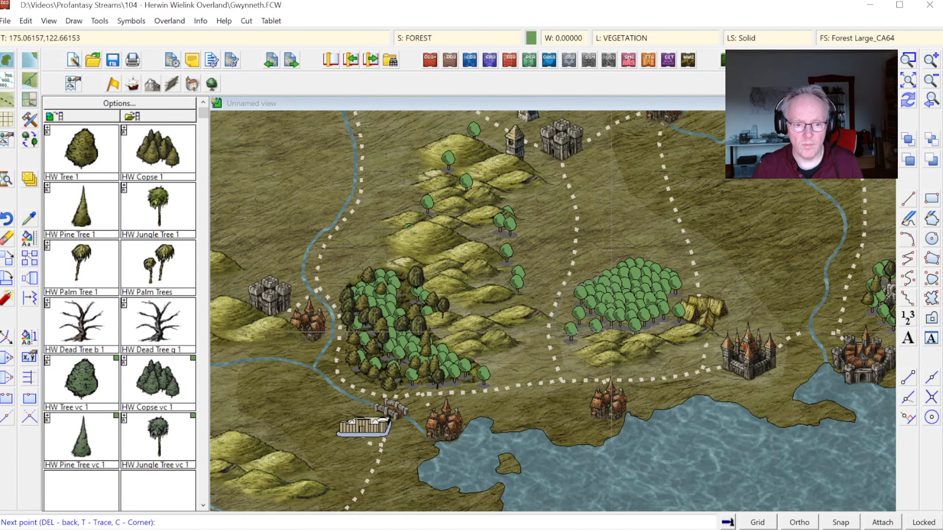
right_click(624, 260)
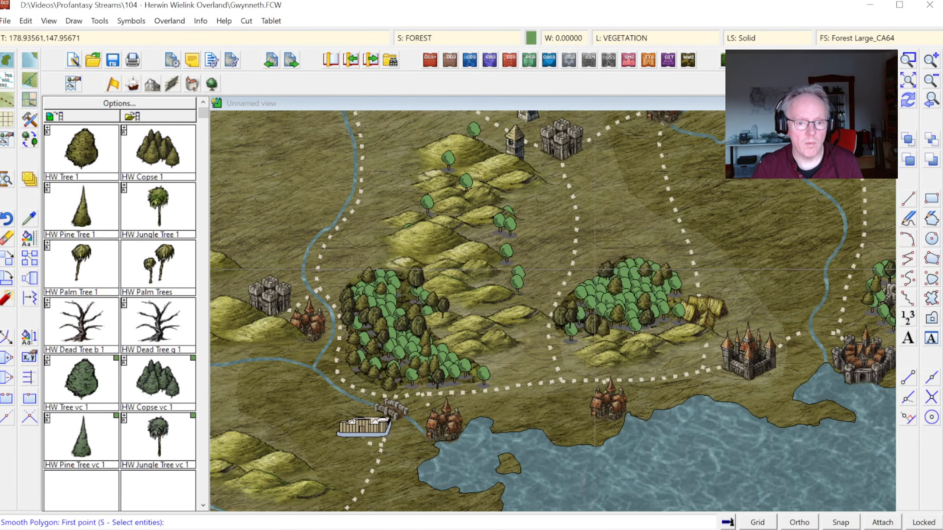
Step: Place HW Tree 1 symbols over the old deciduous trees scattered on the hills north of the southwestern woodland
left_click(92, 156)
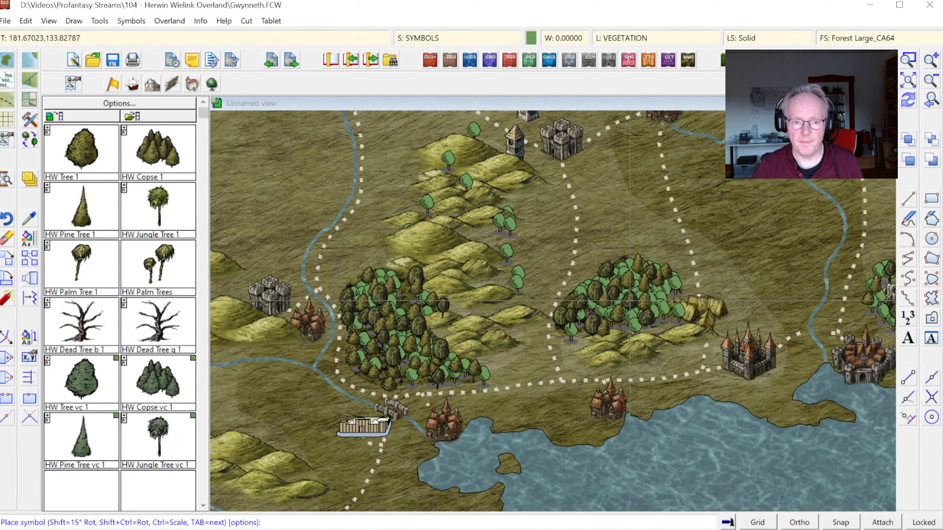
left_click(519, 270)
left_click(511, 254)
left_click(508, 228)
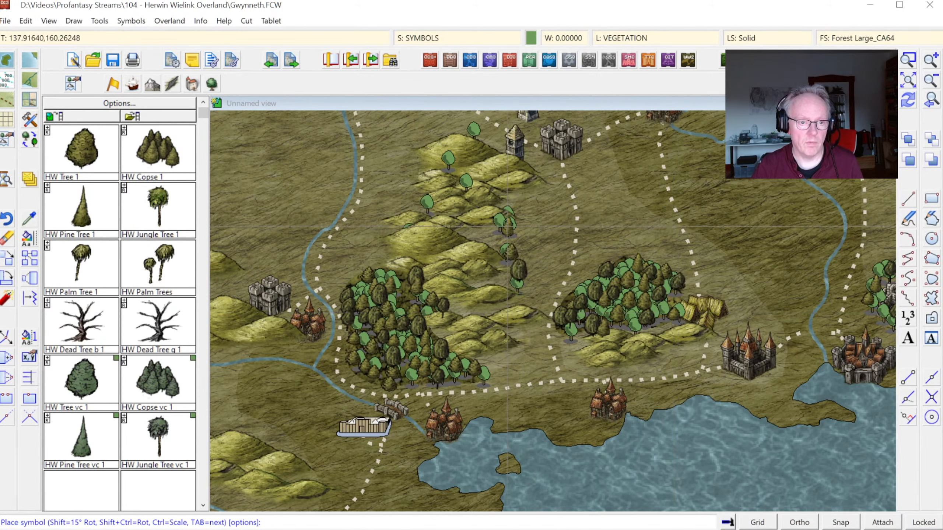
left_click(492, 219)
left_click(505, 206)
left_click(478, 198)
left_click(469, 184)
left_click(430, 204)
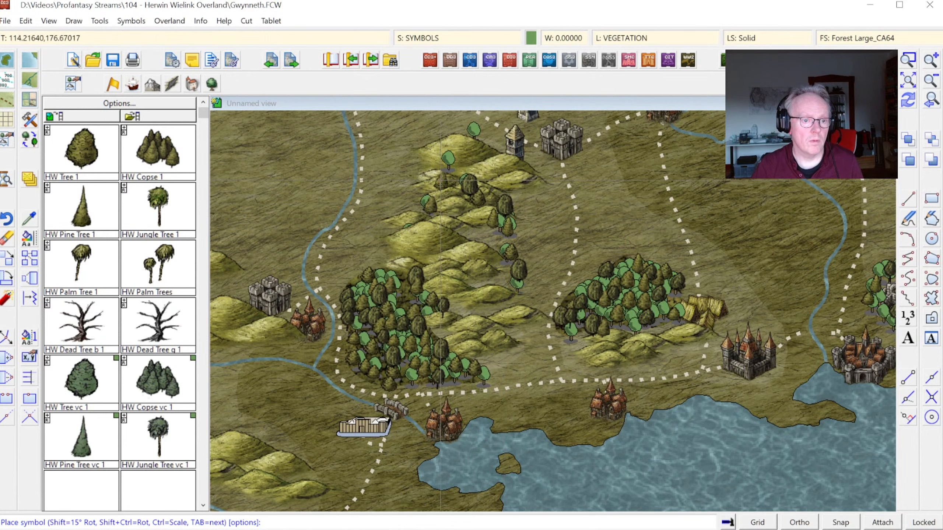
left_click(449, 163)
left_click(473, 129)
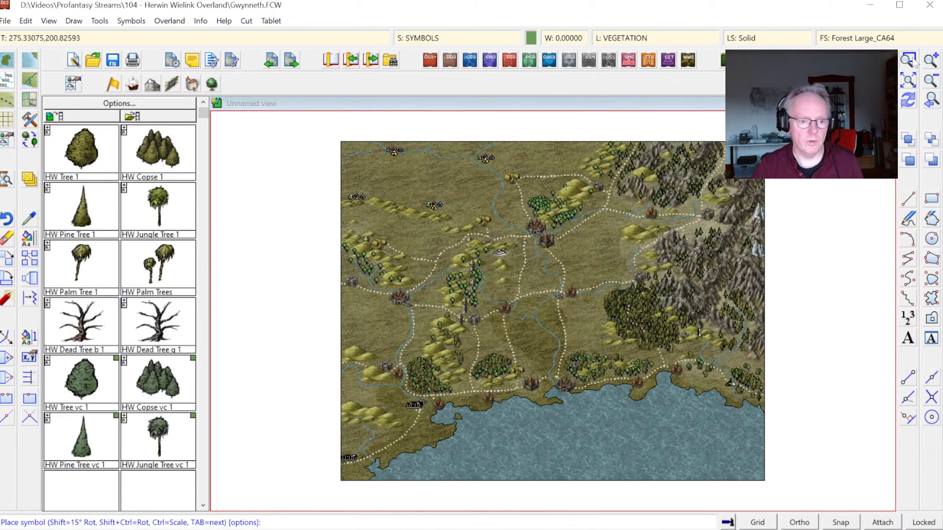
Step: Place HW Tree 1 symbols over the old deciduous trees in the hills near the map's western edge
left_click(908, 60)
left_click(330, 155)
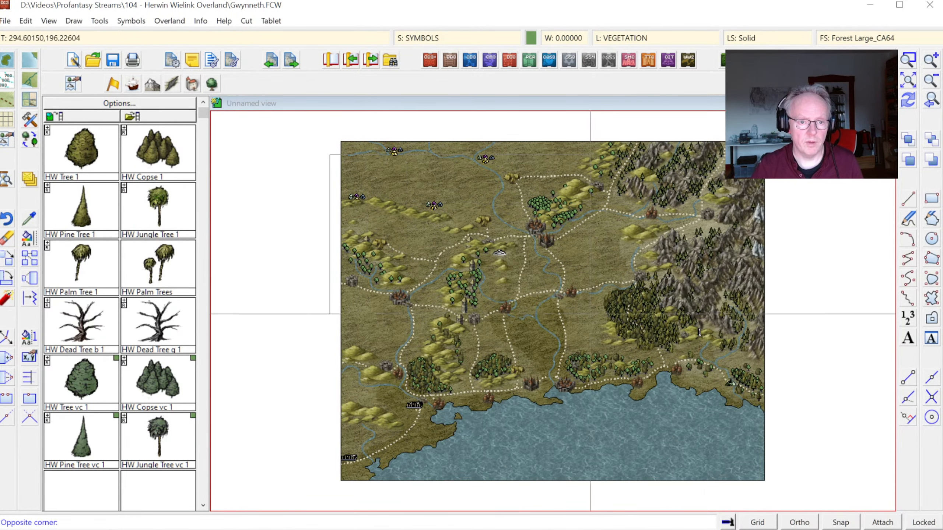
left_click(590, 314)
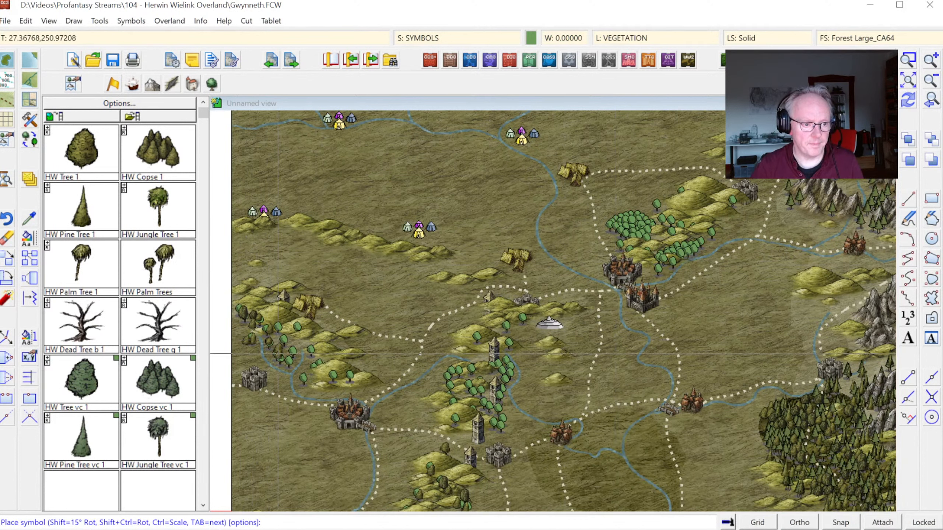
left_click(272, 322)
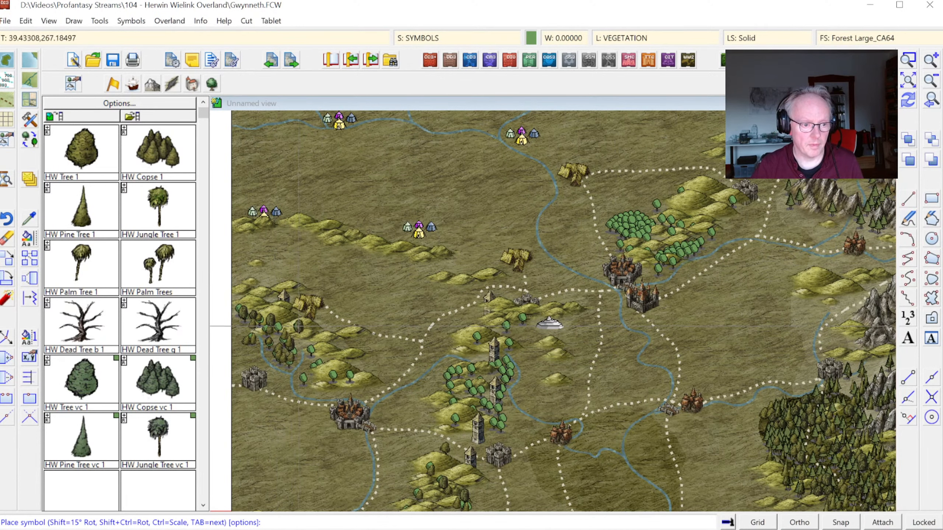
left_click(313, 346)
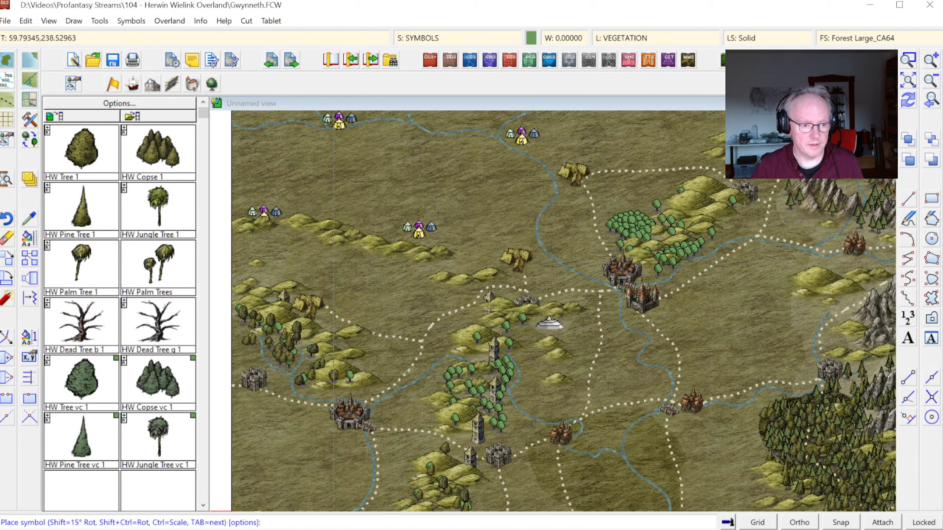
left_click(341, 382)
left_click(357, 381)
Step: Place HW Tree 1 symbols over the old deciduous trees on both sides of the hills northeast of the north-central city
left_click(621, 223)
left_click(615, 223)
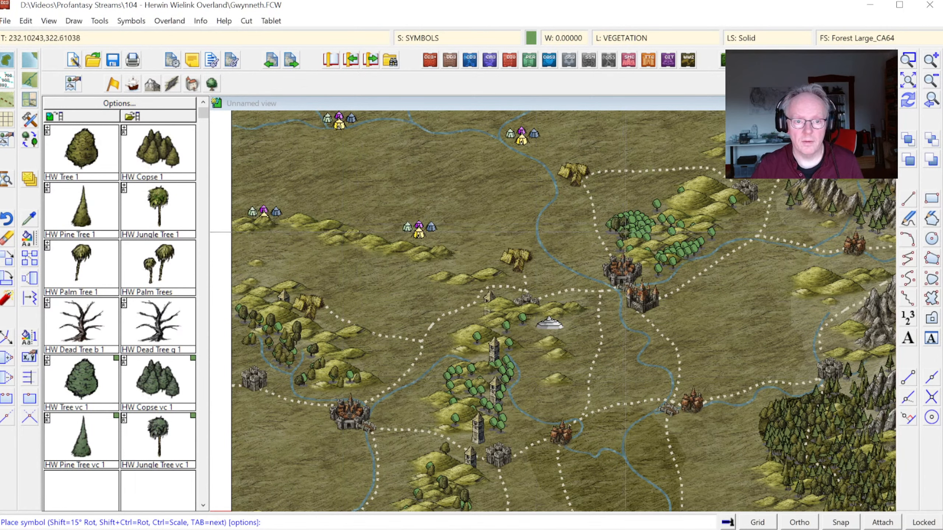
left_click(625, 233)
left_click(637, 235)
left_click(652, 230)
left_click(630, 218)
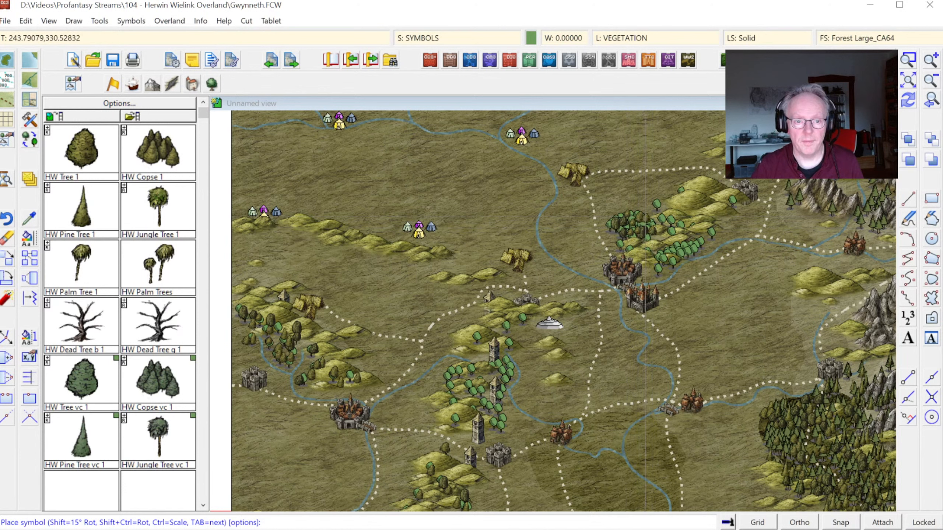
left_click(669, 261)
left_click(672, 260)
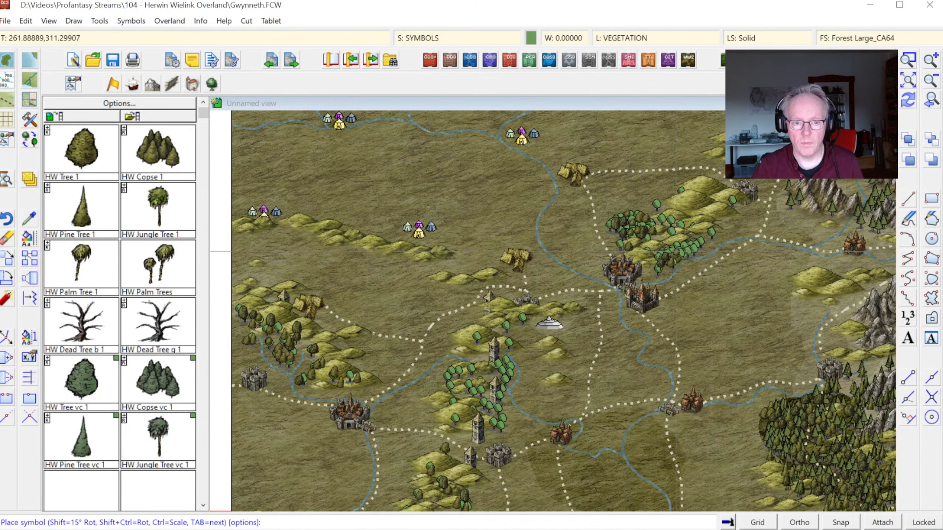
left_click(676, 255)
left_click(684, 247)
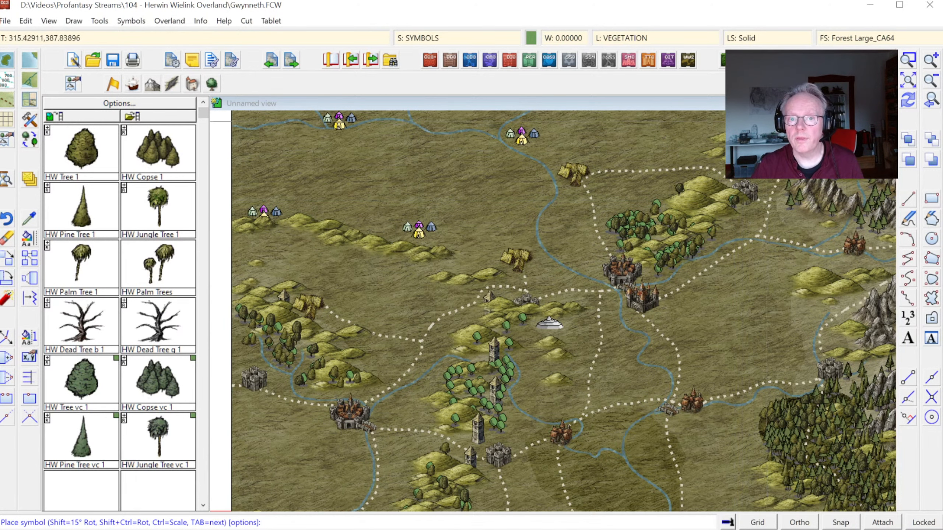
Step: Place HW Pine Tree 1 symbols over the old pines along the road at the western foot of the northern mountains
left_click(909, 82)
left_click(906, 61)
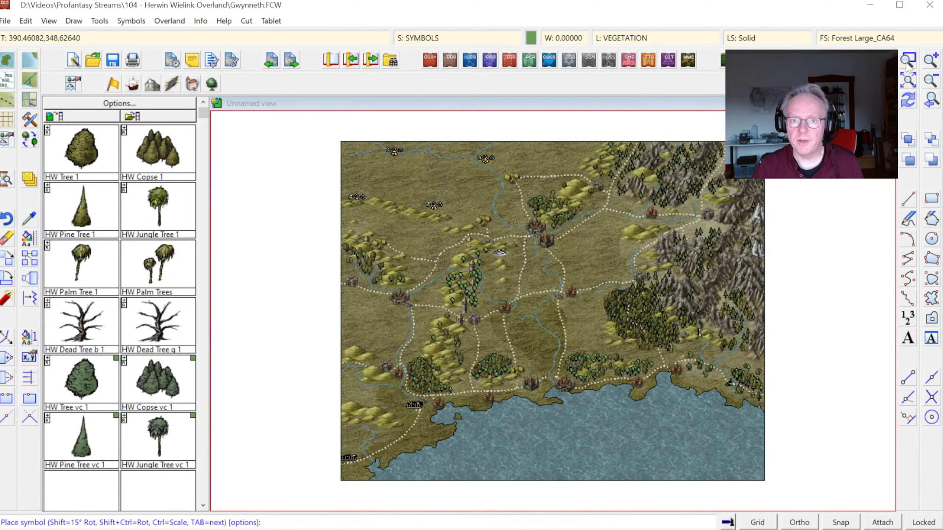
left_click(588, 119)
left_click(785, 245)
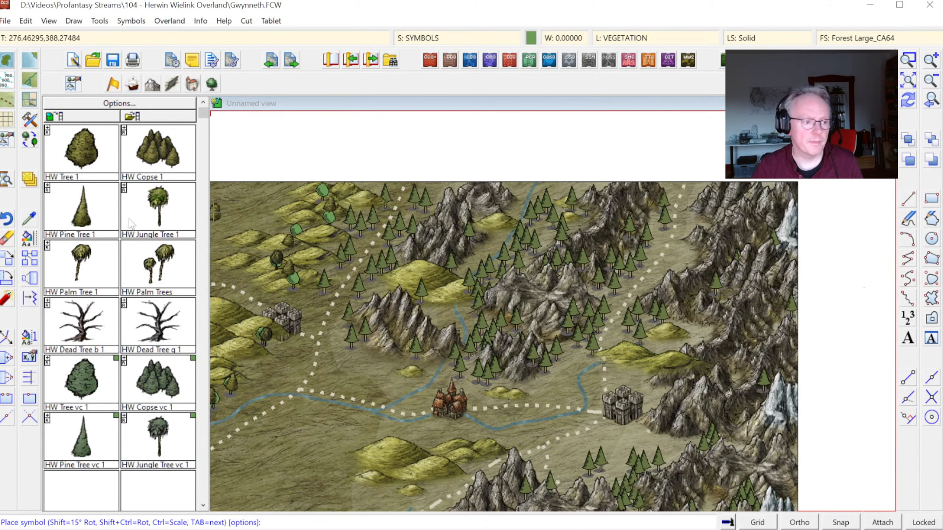
left_click(100, 205)
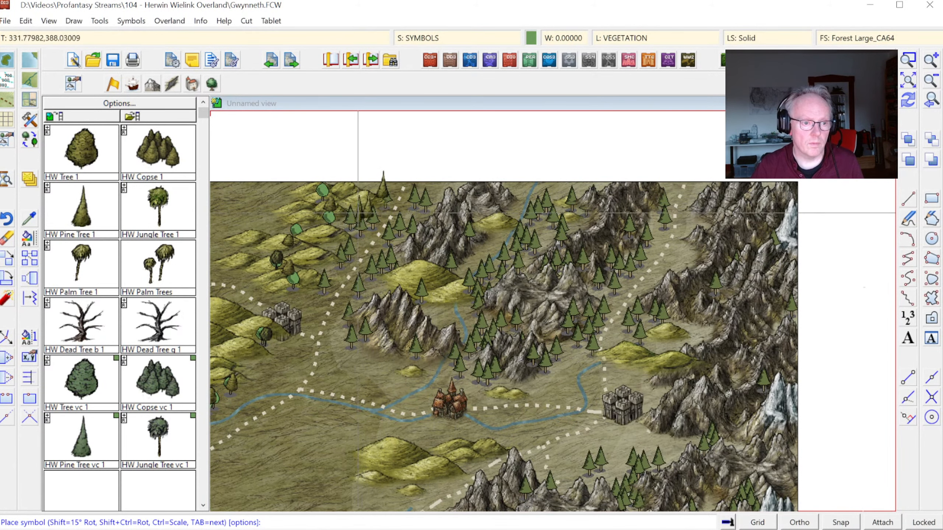
left_click(355, 232)
left_click(346, 244)
left_click(341, 254)
left_click(395, 243)
left_click(380, 256)
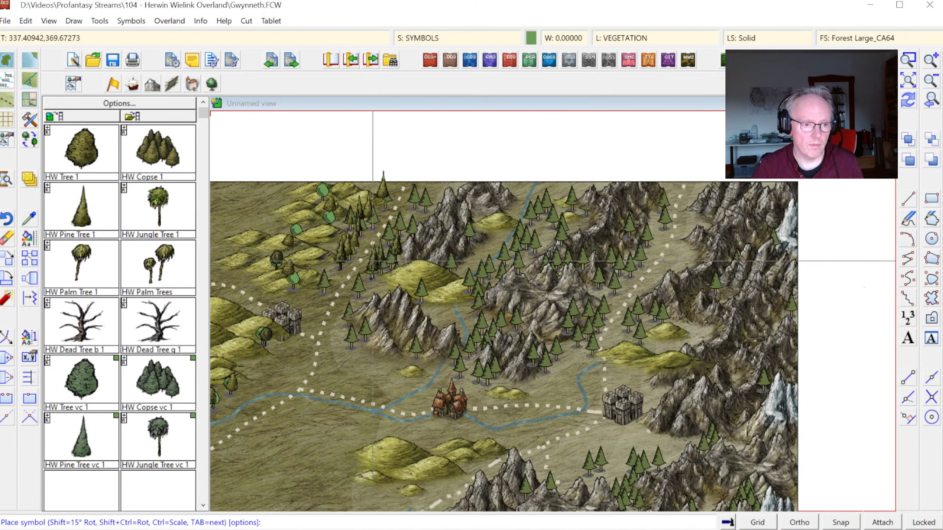
left_click(372, 264)
left_click(358, 277)
left_click(396, 224)
left_click(407, 223)
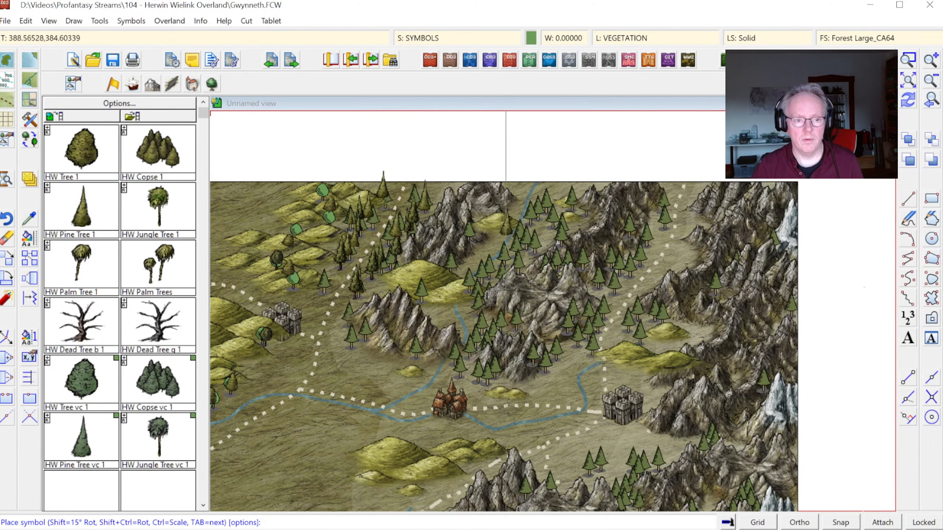
Step: Place HW Pine Tree 1 symbols over the old pines along the river valley between the northern mountain ridges
left_click(472, 228)
left_click(474, 250)
left_click(449, 257)
left_click(417, 292)
left_click(469, 277)
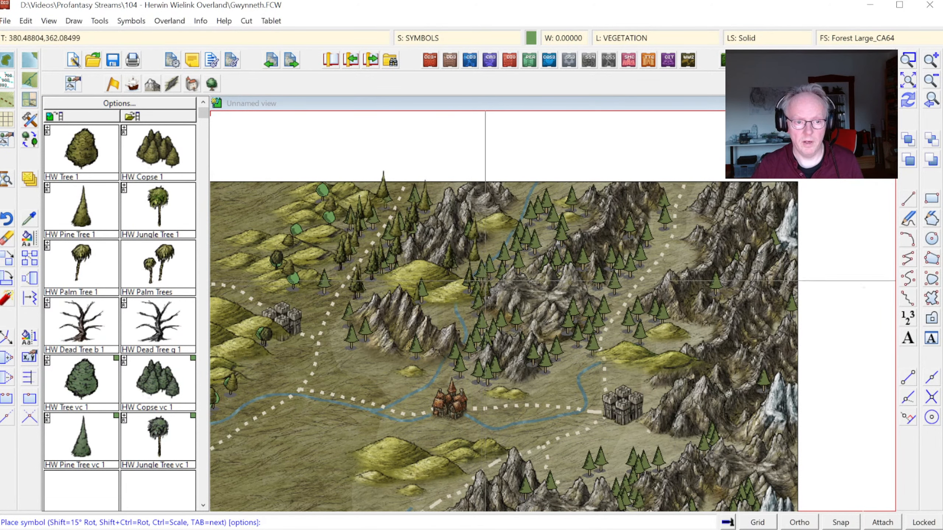
left_click(483, 285)
left_click(498, 253)
left_click(513, 264)
left_click(518, 253)
left_click(531, 215)
left_click(545, 199)
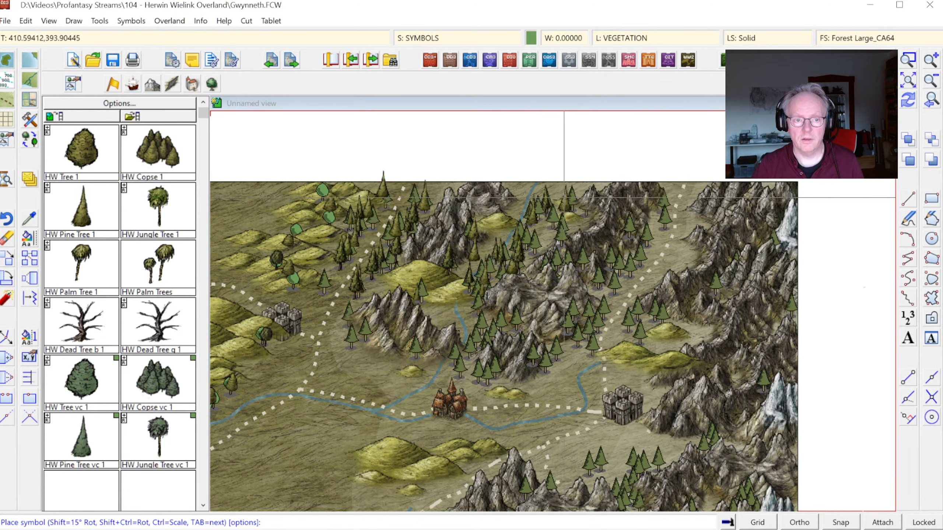
Step: Cover the old pines on the northern mountains east of the river valley, up to the northeastern road, with HW Pine Tree 1 symbols
left_click(570, 197)
left_click(552, 213)
left_click(567, 229)
left_click(543, 238)
left_click(560, 251)
left_click(581, 251)
left_click(594, 264)
left_click(613, 279)
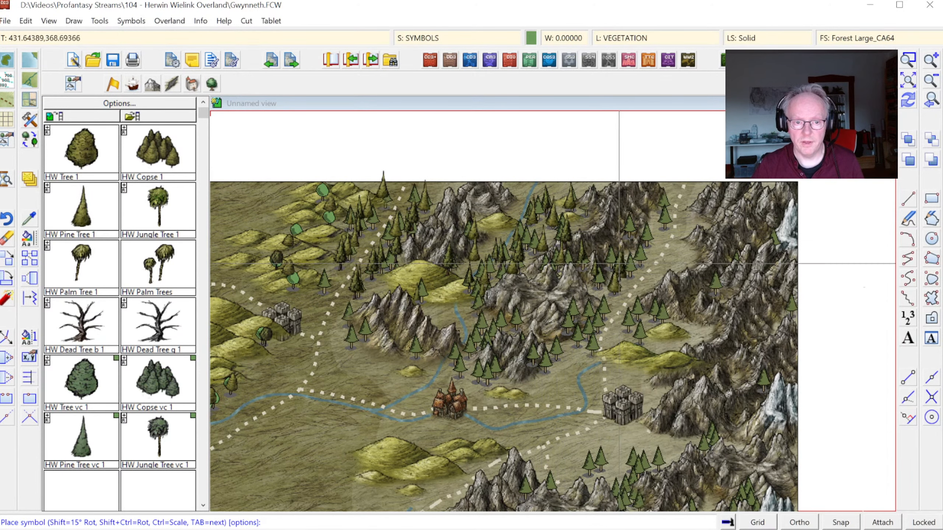
left_click(623, 265)
left_click(614, 252)
left_click(626, 256)
left_click(648, 251)
left_click(630, 236)
left_click(637, 231)
left_click(646, 226)
left_click(657, 213)
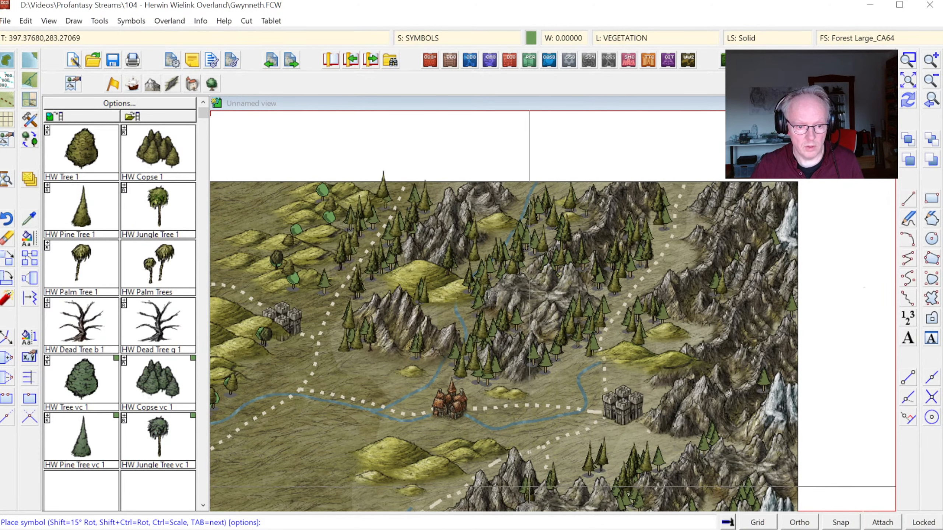
Step: Place HW Pine Tree 1 symbols over the old pines in the mountain valleys well south of the northeastern castle
key("Return")
left_click(908, 60)
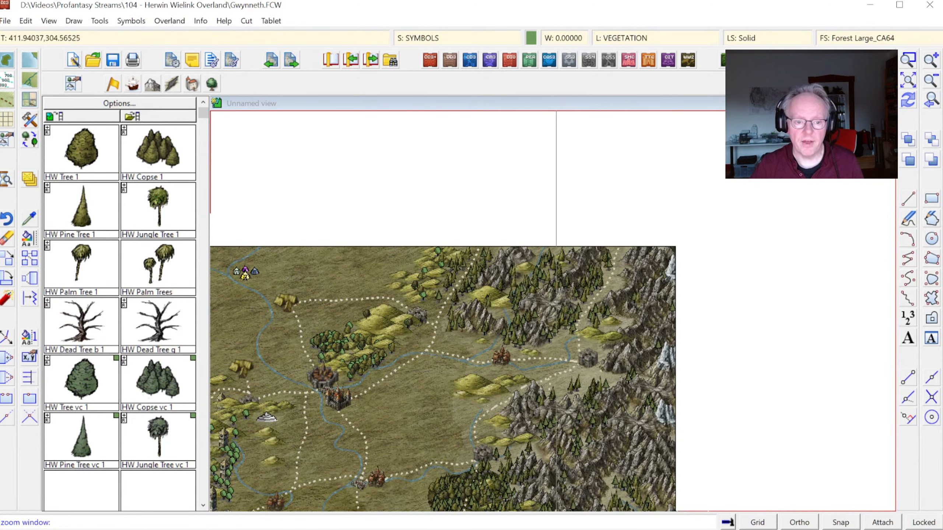
left_click(485, 345)
left_click(611, 458)
left_click(537, 441)
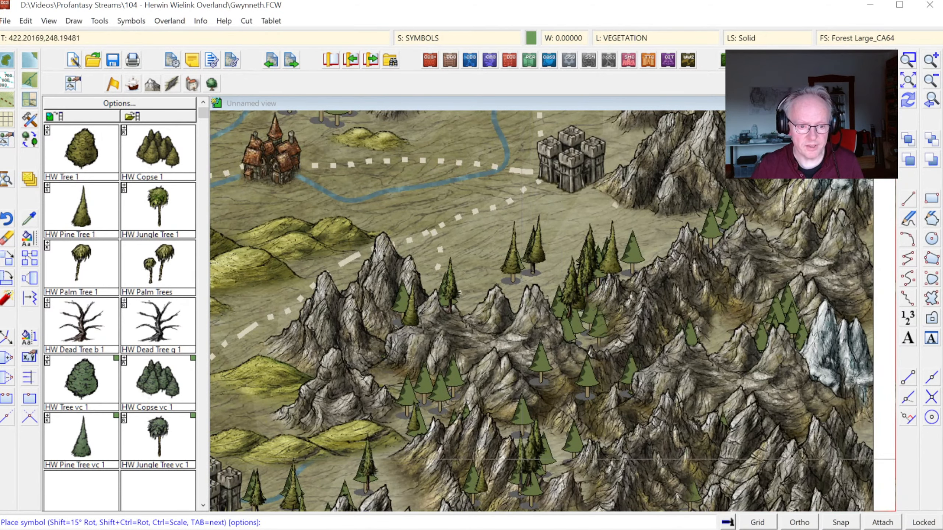
left_click(522, 459)
left_click(537, 464)
left_click(558, 438)
left_click(523, 416)
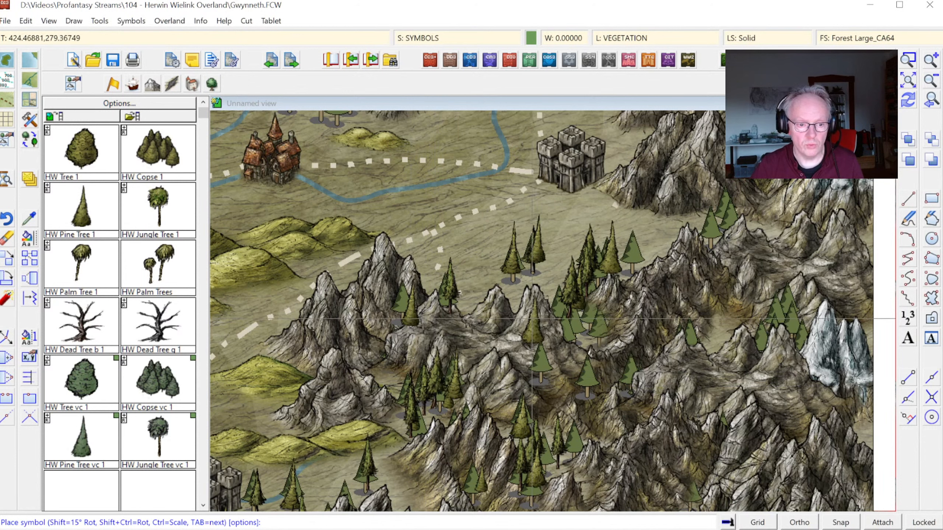
Step: Cover the old pines in the middle of the mountains southeast of the northeastern castle with HW Pine Tree 1 symbols
left_click(541, 368)
left_click(574, 349)
left_click(585, 371)
left_click(611, 346)
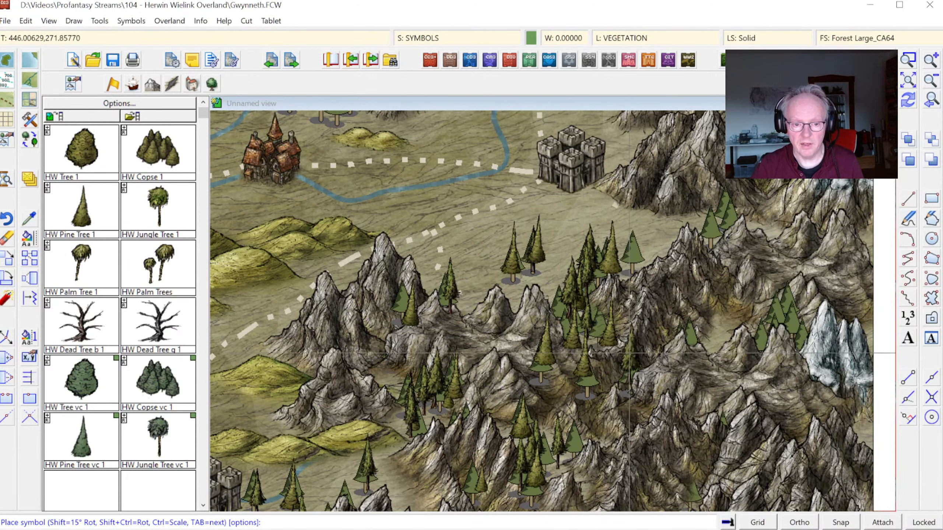
left_click(631, 372)
left_click(677, 350)
left_click(639, 256)
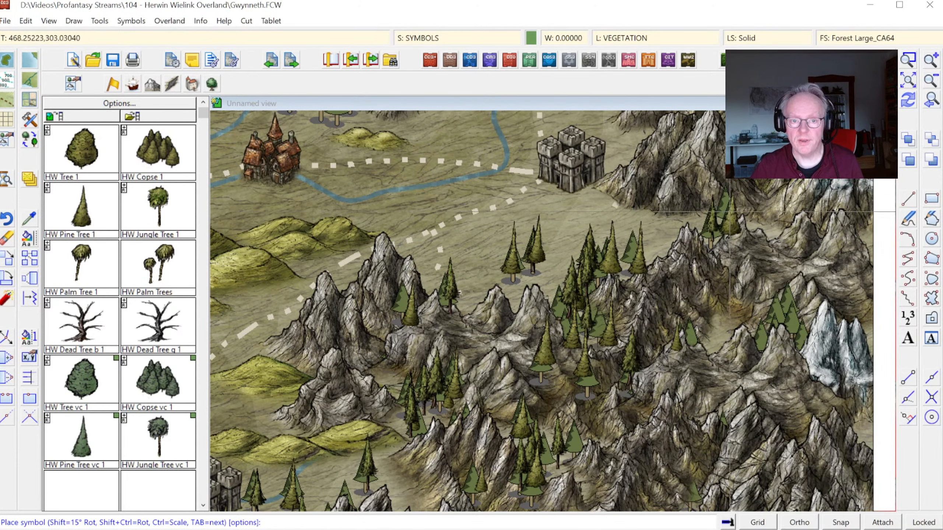
Step: Place HW Pine Tree 1 symbols over the remaining old pines near the snowy peaks at the eastern map edge
left_click(720, 215)
left_click(758, 318)
left_click(774, 316)
left_click(801, 312)
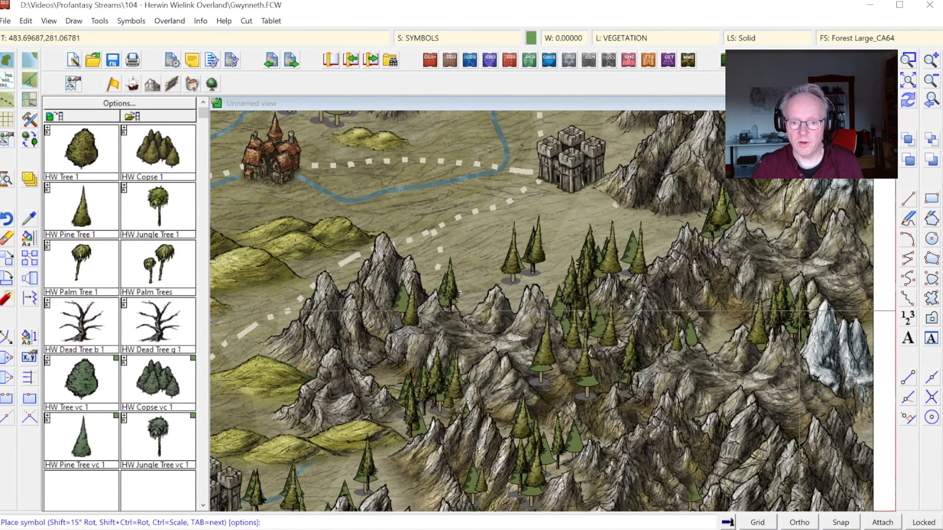
left_click(800, 322)
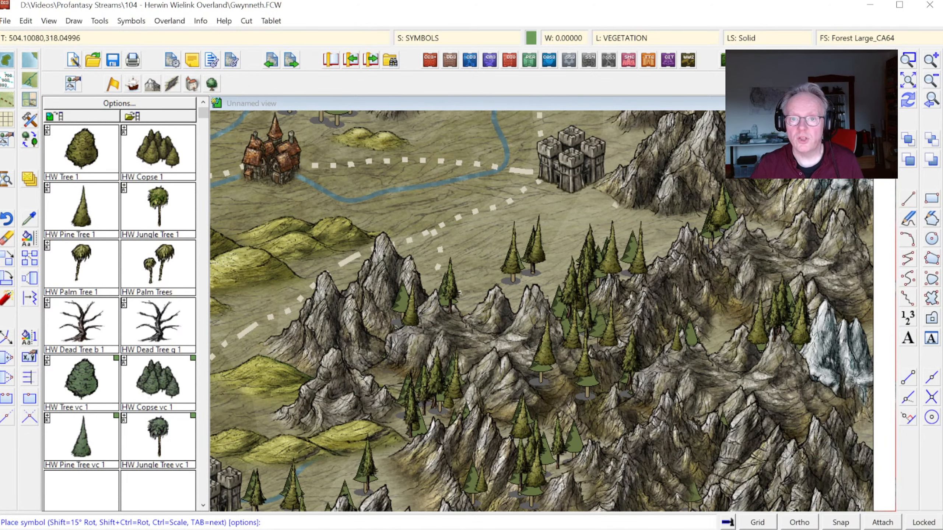
left_click(907, 99)
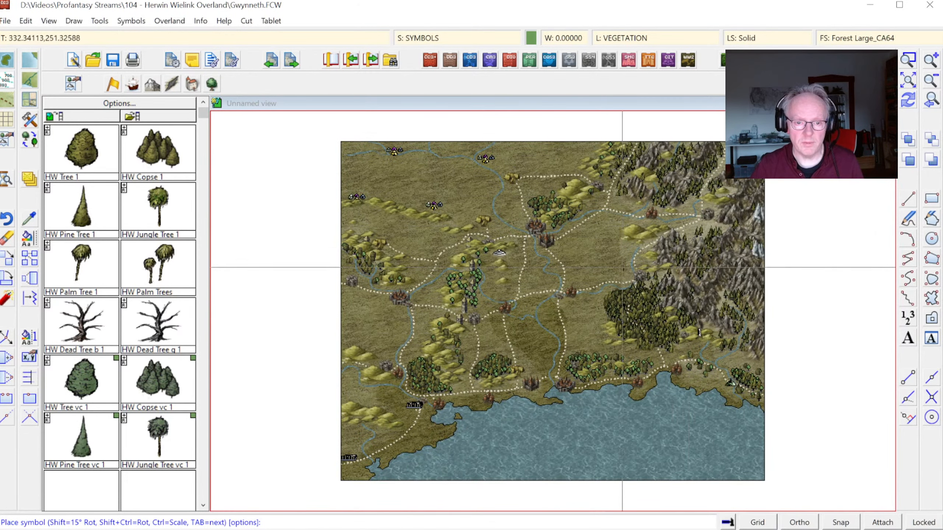
Step: Sort all symbols in the map so they overlap in the correct order
key("Escape")
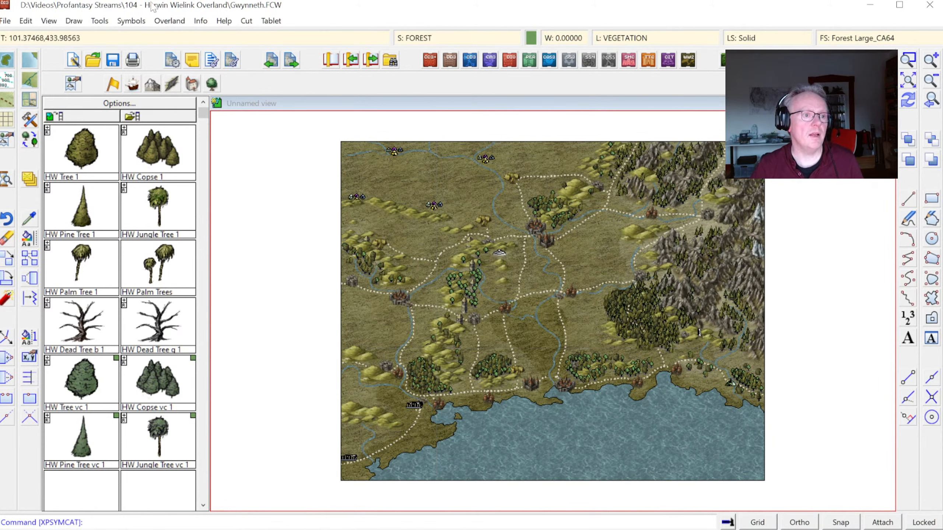
left_click(131, 20)
left_click(206, 144)
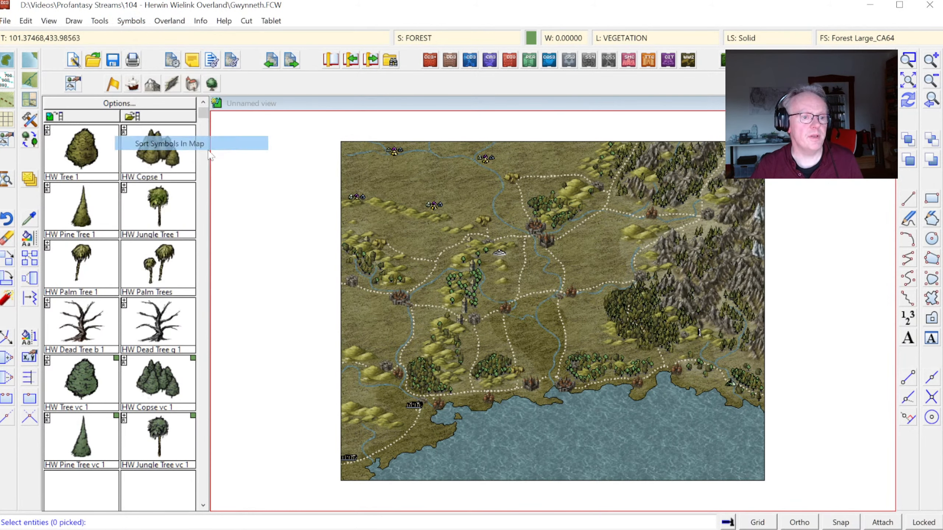
right_click(438, 239)
left_click(482, 295)
right_click(561, 279)
left_click(606, 289)
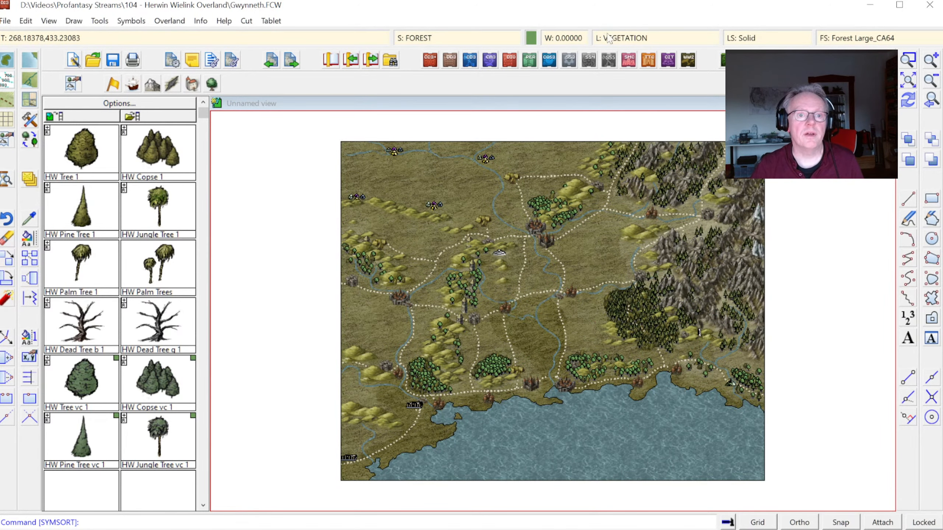
Step: Delete the old tree and wood symbols, including Pine Wood, from the drawing with the Symbol Manager
left_click(131, 21)
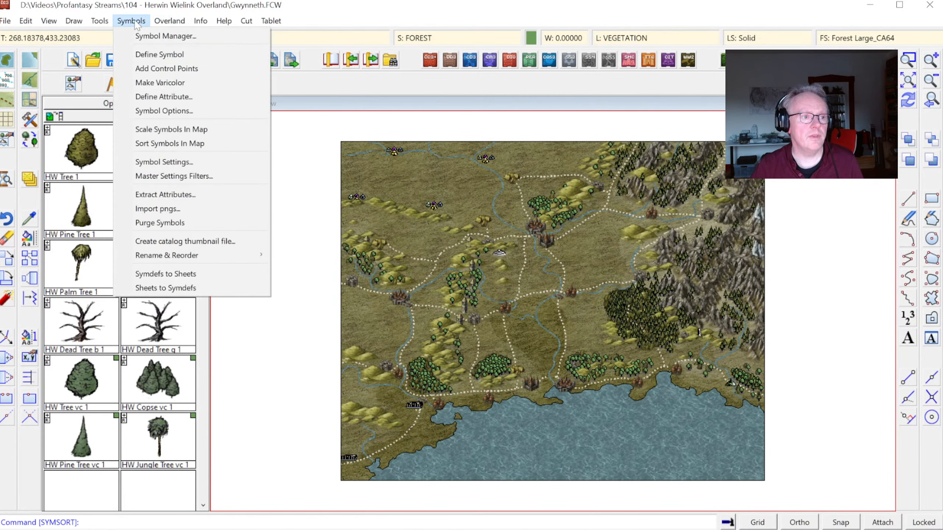
left_click(167, 34)
left_click_drag(477, 168, 473, 245)
left_click(460, 230)
left_click(450, 172, "shift")
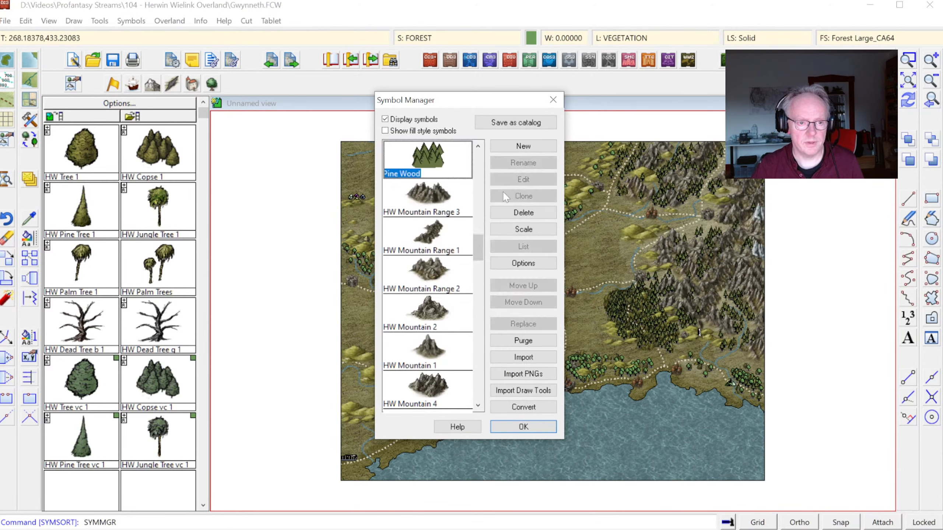
left_click(528, 215)
key("Return")
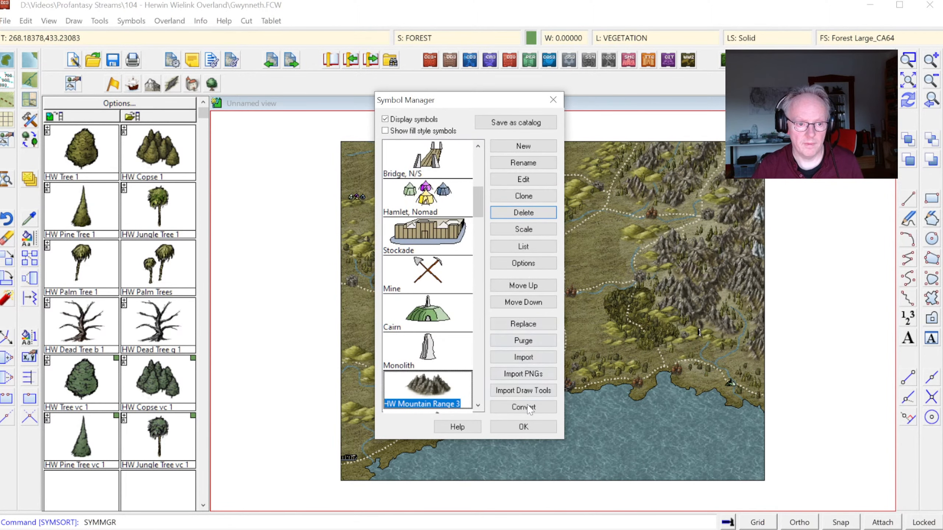
left_click(524, 429)
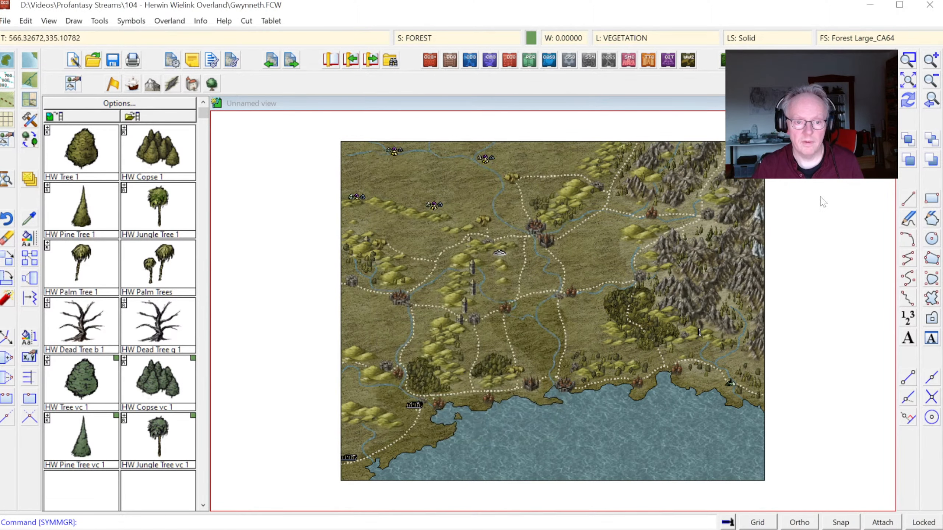
Step: Activate the sheet effects for the drawing
left_click(905, 66)
left_click(557, 231)
left_click(708, 366)
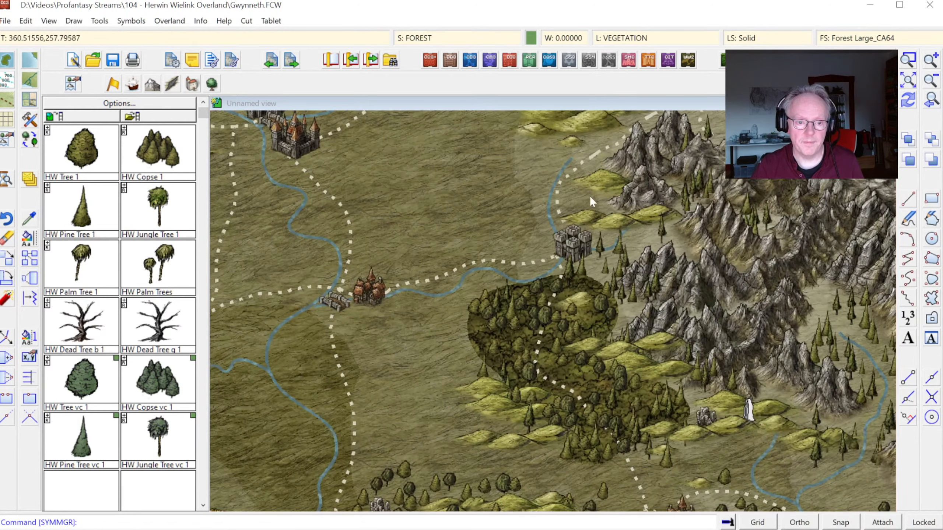
left_click(430, 37)
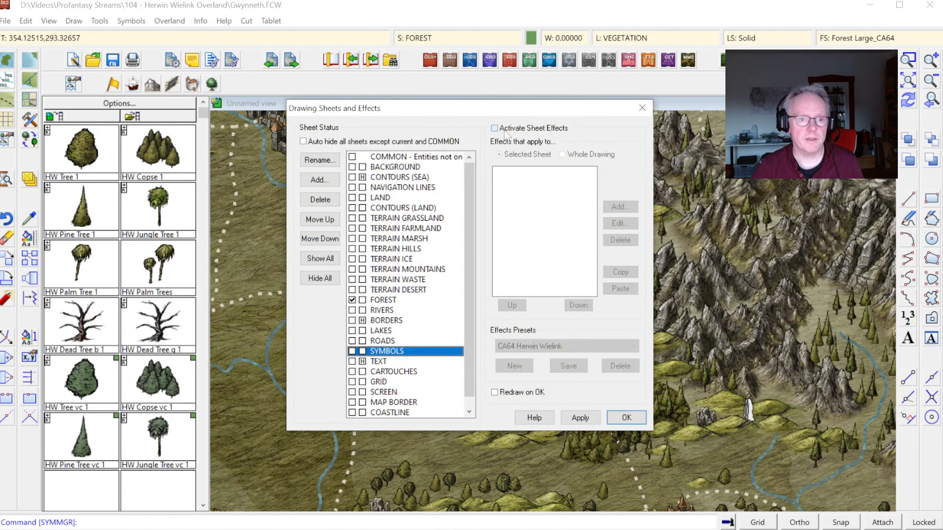
left_click(631, 412)
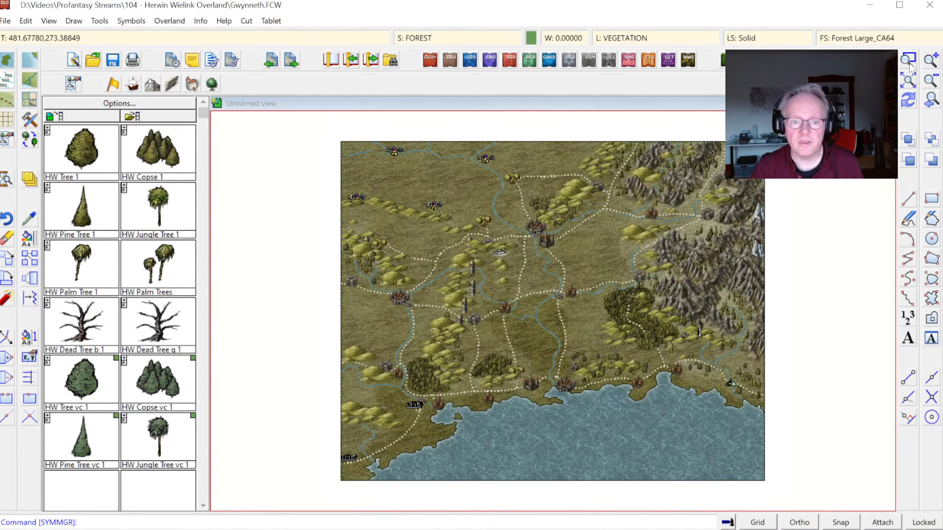
Step: Place HW Henge symbols over the old monolith in the southeastern hills and the old cairn by the coastal river
left_click(909, 62)
left_click(642, 312)
left_click(772, 428)
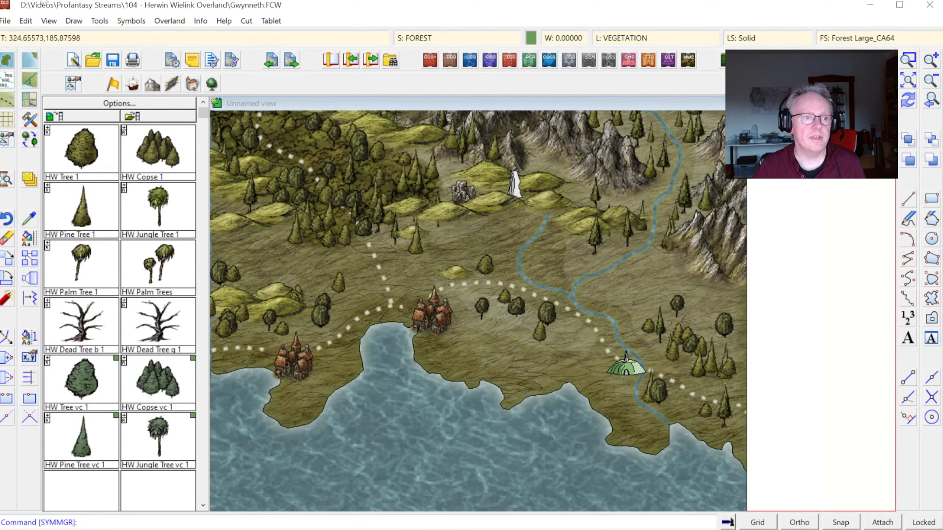
left_click(174, 87)
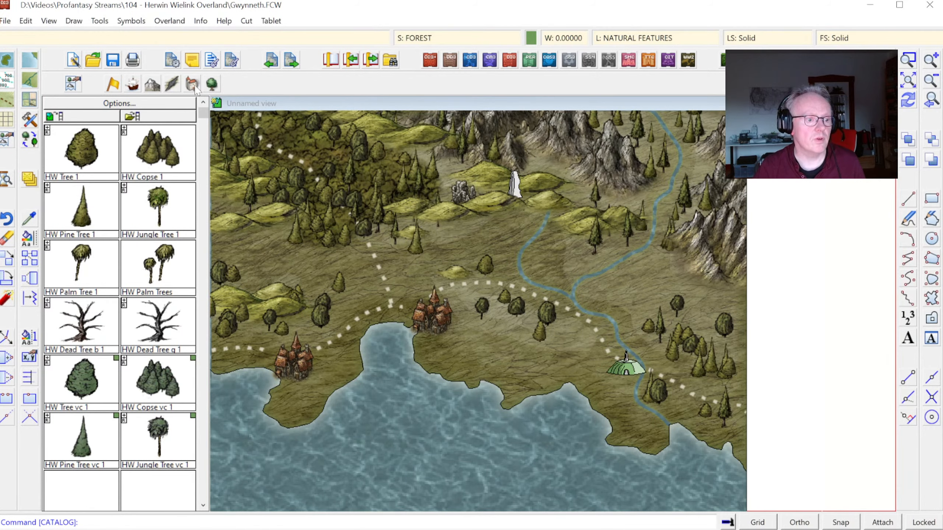
left_click(194, 86)
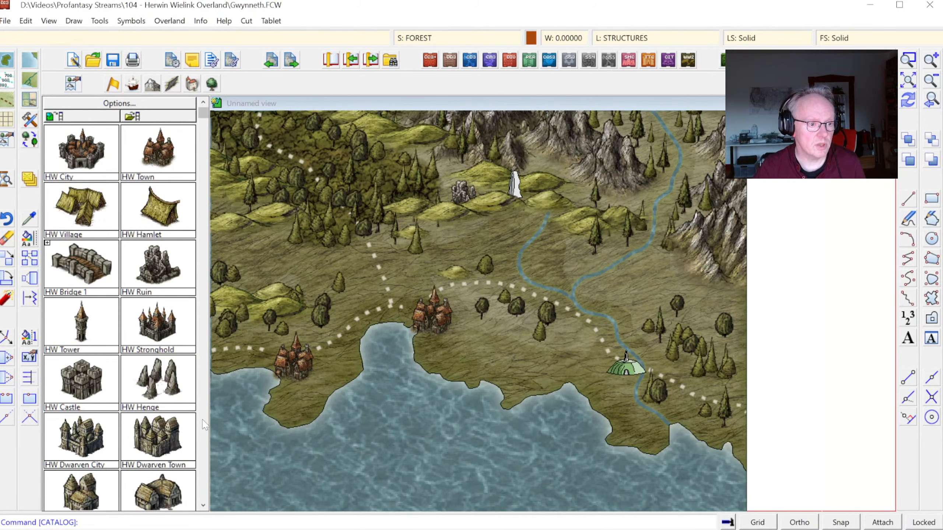
left_click(158, 380)
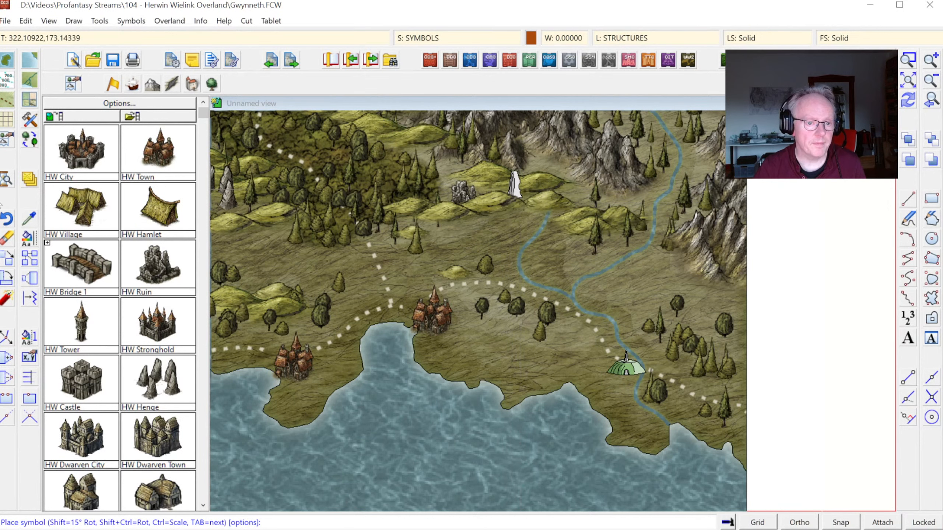
left_click(513, 196)
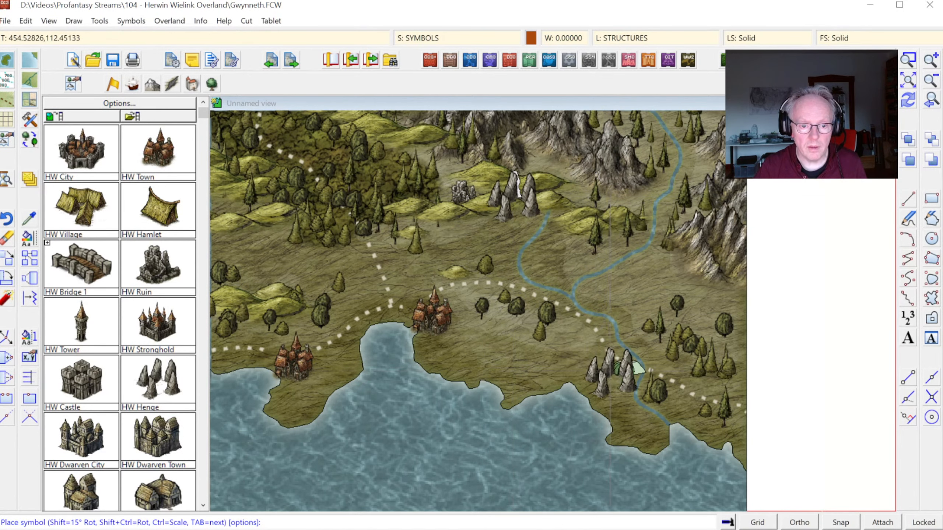
left_click(606, 367)
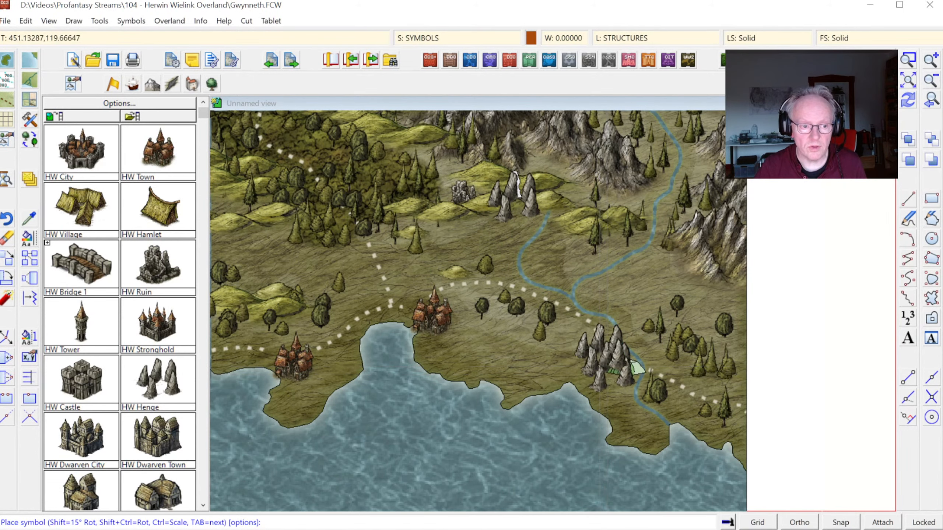
Step: Place an HW Henge symbol over the old white monument in the central hills
left_click(131, 20)
mouse_move(246, 20)
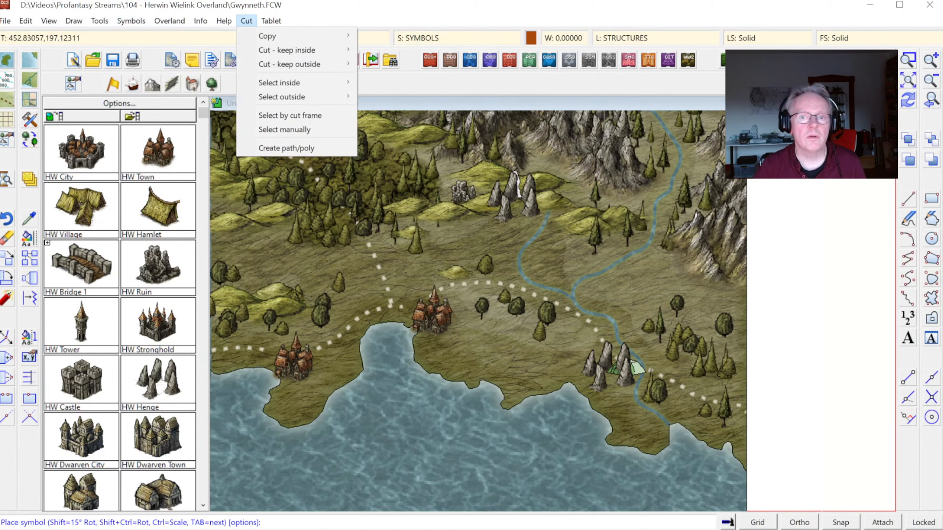
left_click(902, 83)
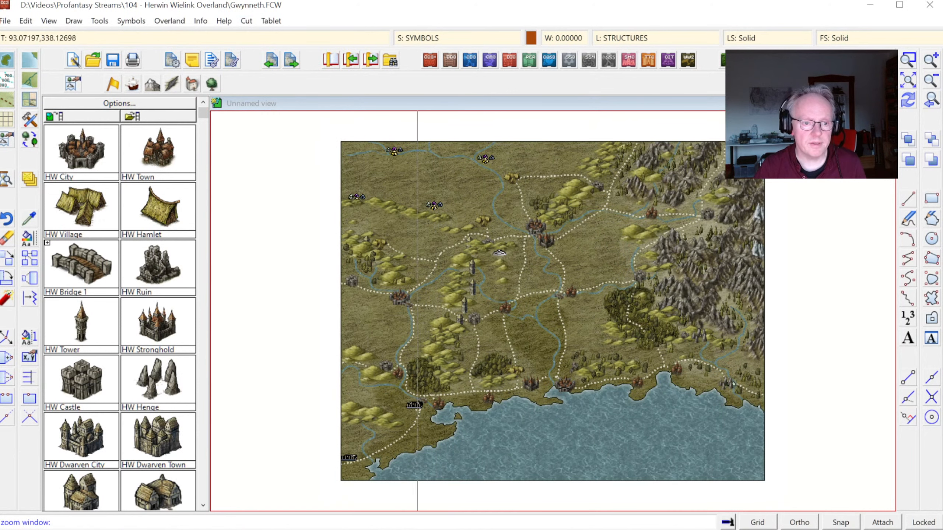
left_click(589, 389)
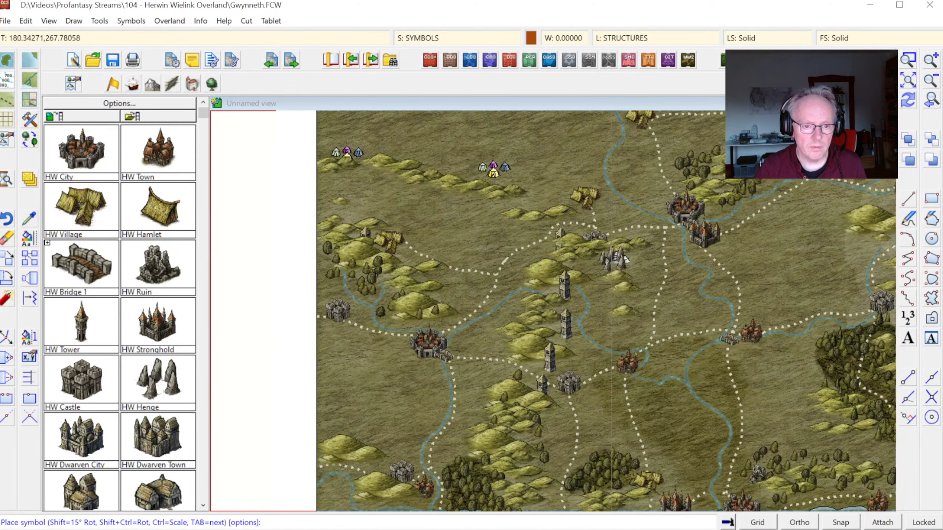
Step: Place an HW Orc Town symbol over the old stockade beside the bridge near the southwestern coast
left_click(908, 80)
left_click(379, 304)
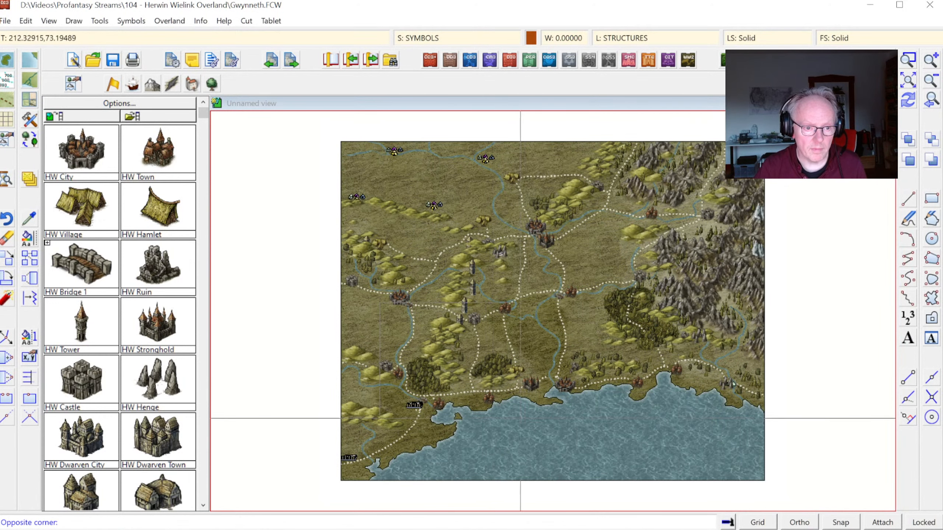
left_click(521, 419)
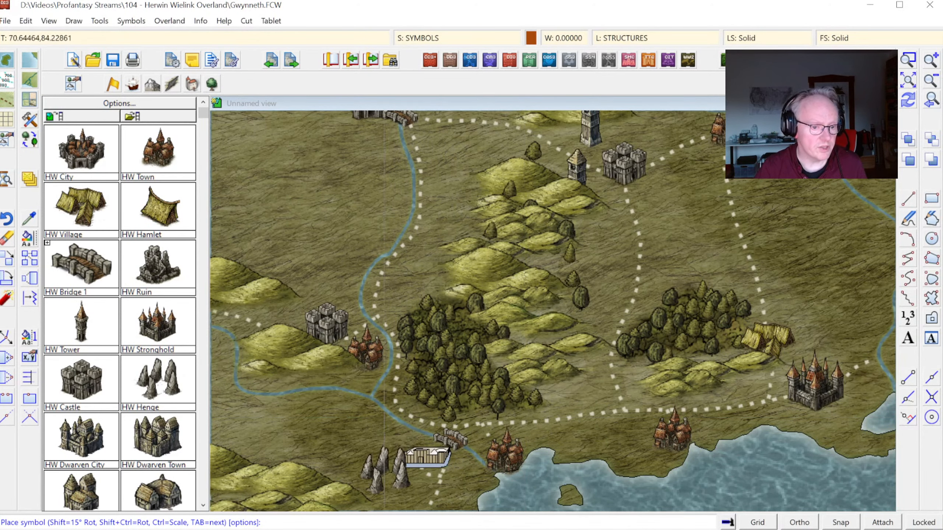
left_click(202, 505)
left_click(202, 505)
left_click(203, 506)
left_click(202, 506)
left_click(203, 506)
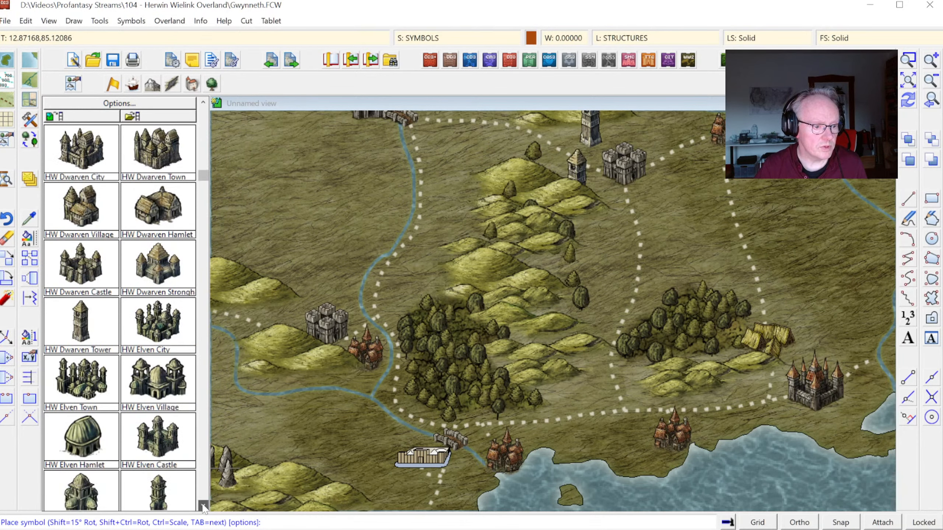
left_click(203, 506)
left_click(203, 505)
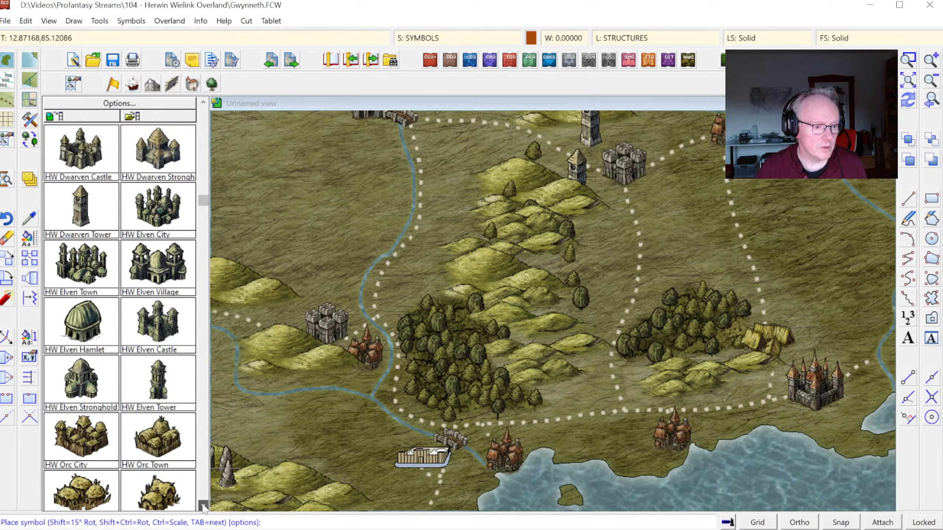
left_click(160, 450)
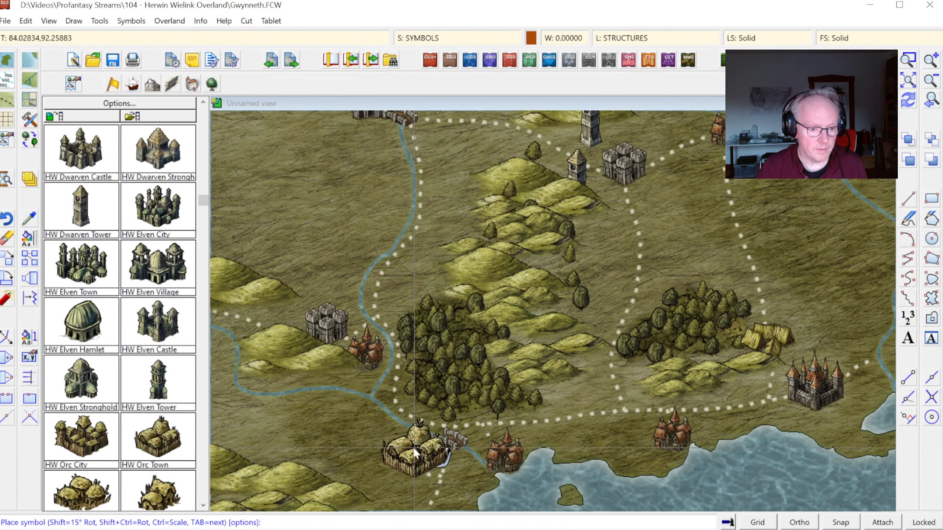
left_click(415, 453)
Step: Move the grey castle at the road bend in the north-central hills slightly northeast, clear of the hills, excluding overlapping entities from the selection
left_click(908, 79)
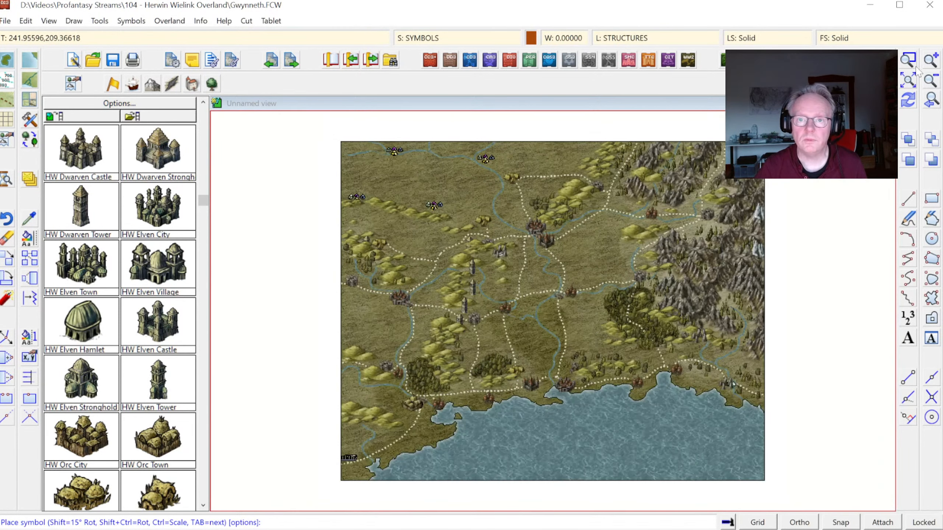
left_click(908, 59)
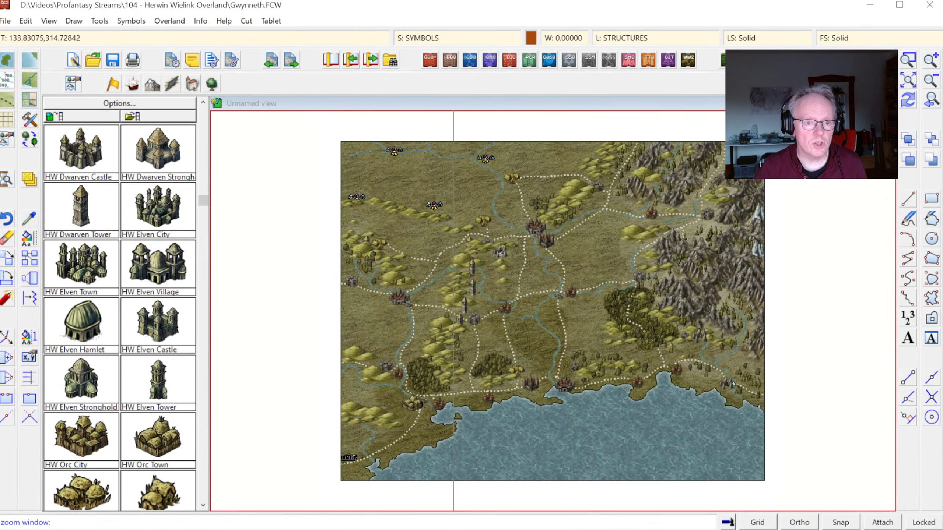
left_click(454, 223)
left_click(532, 289)
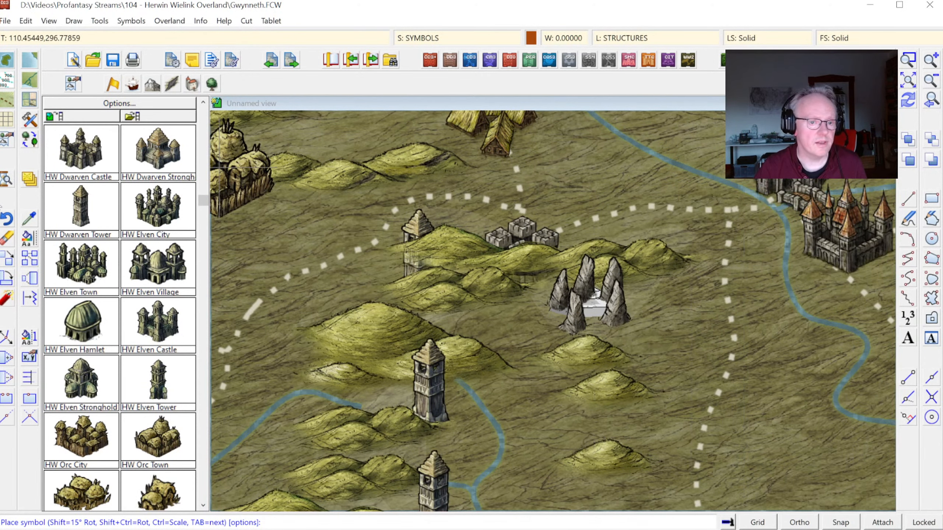
left_click(9, 257)
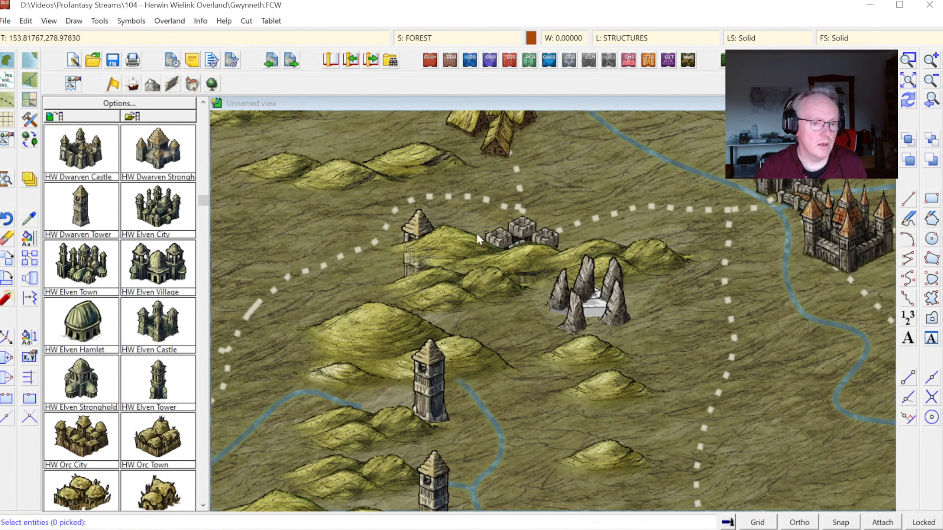
left_click(513, 231)
right_click(523, 220)
mouse_move(533, 255)
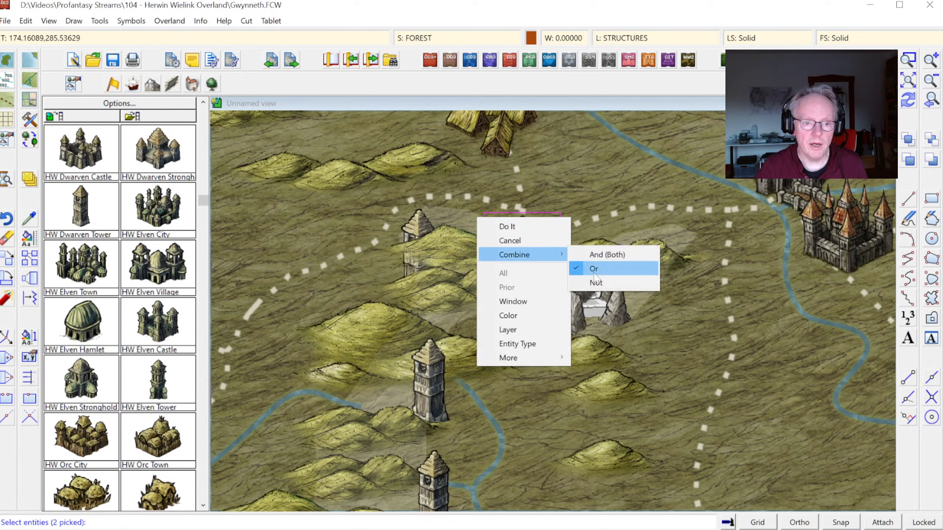
left_click(591, 283)
left_click(468, 209)
right_click(520, 246)
left_click(520, 255)
left_click(520, 255)
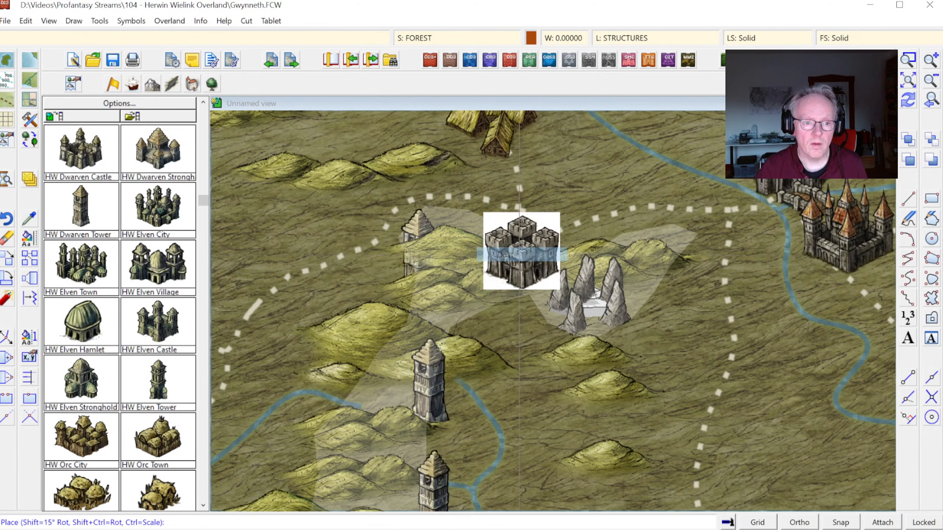
left_click(531, 221)
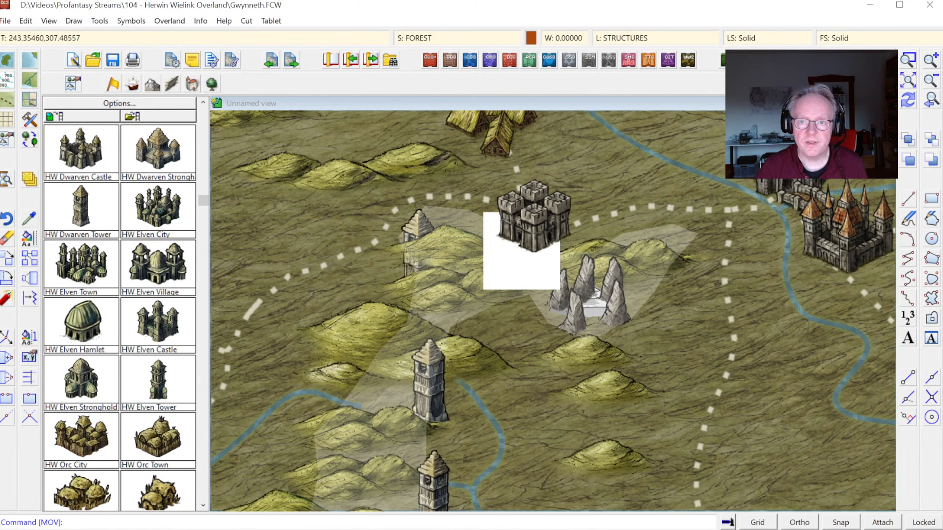
left_click(908, 105)
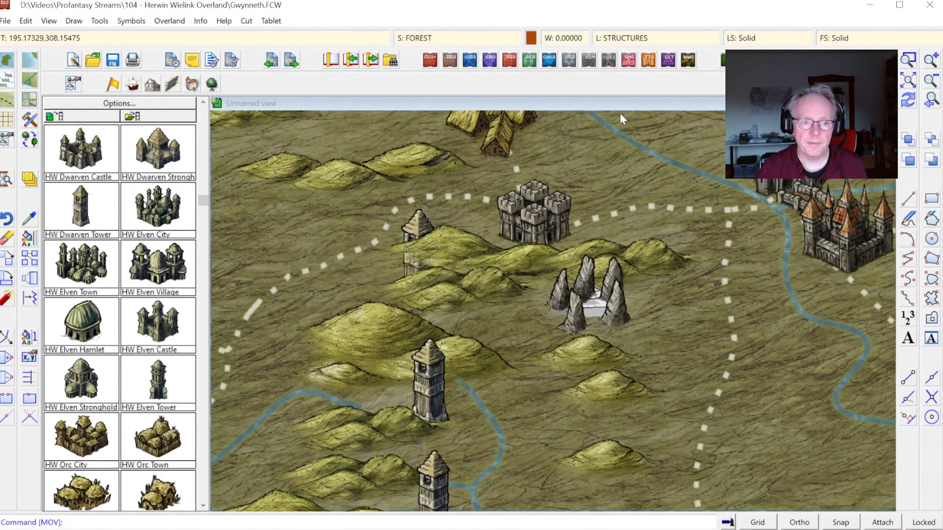
Step: Set the current drawing color to purple, number 195, for the varicolor structure symbols
left_click(931, 101)
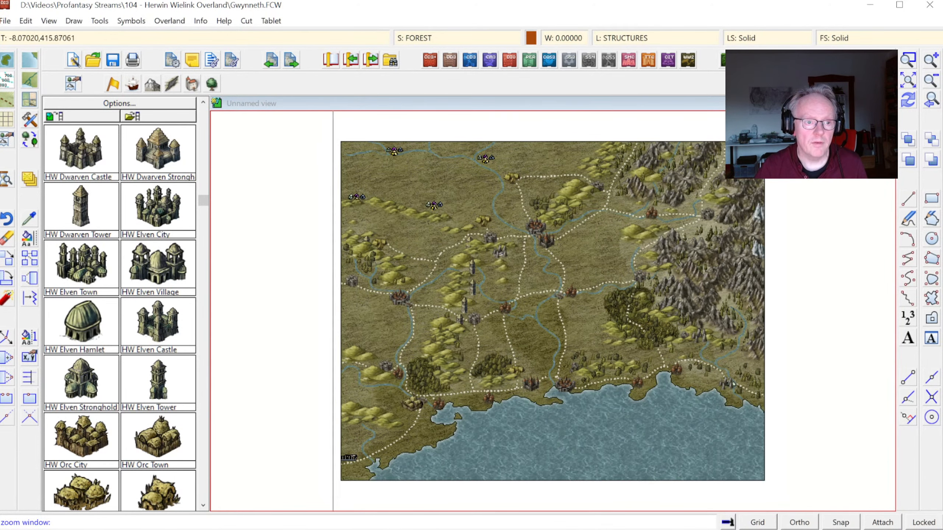
left_click(333, 130)
left_click(535, 267)
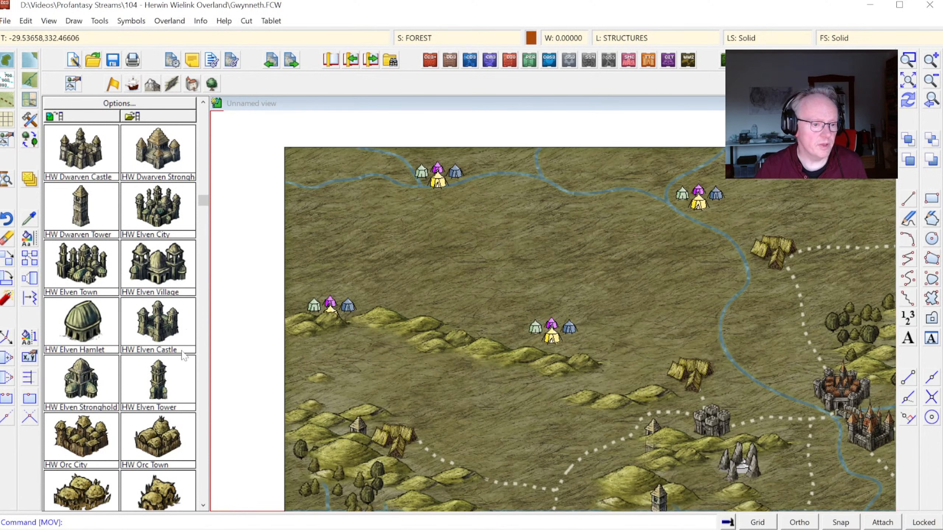
left_click(205, 468)
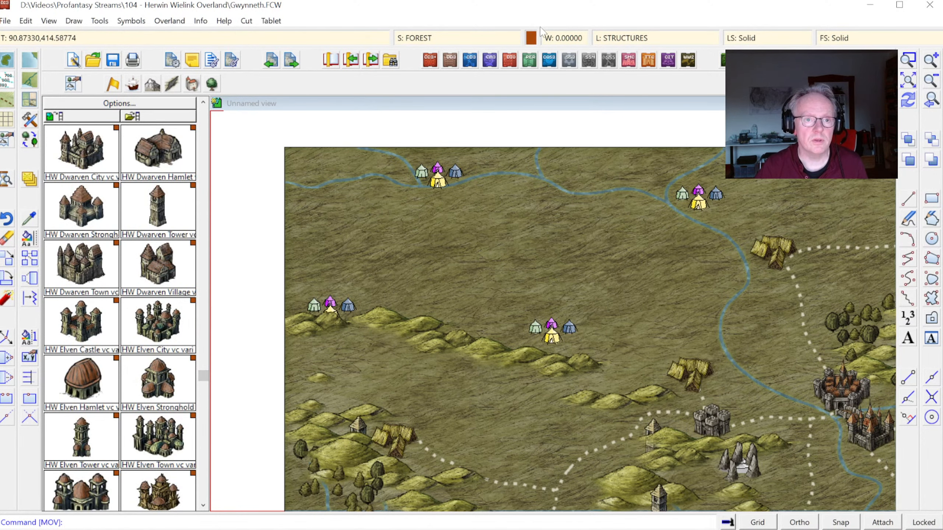
left_click(533, 38)
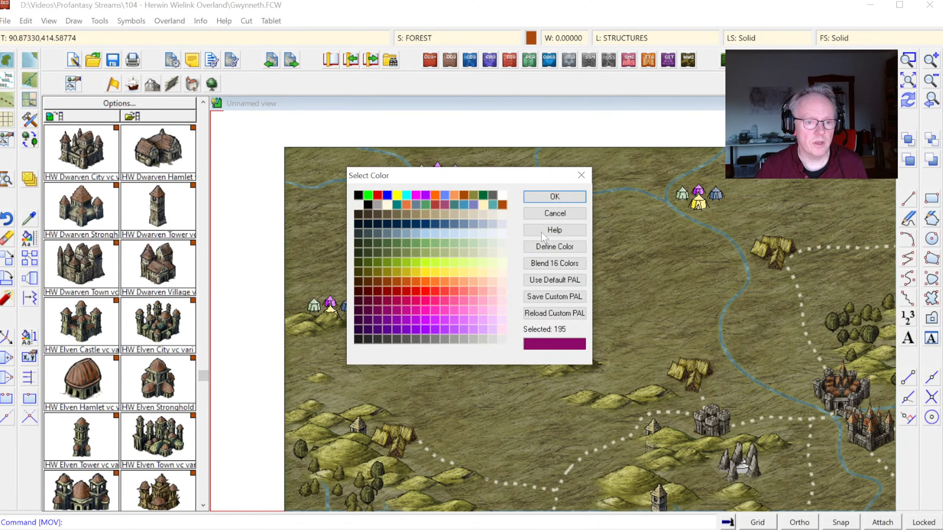
left_click(554, 197)
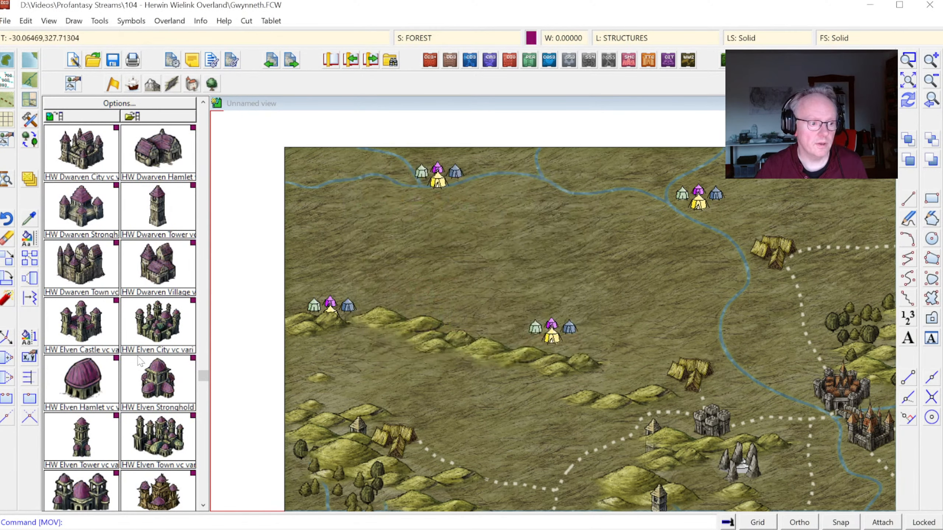
Step: Place HW Hamlet vc symbols over the four old nomad camps in the northwestern plains
left_click(198, 152)
left_click(205, 145)
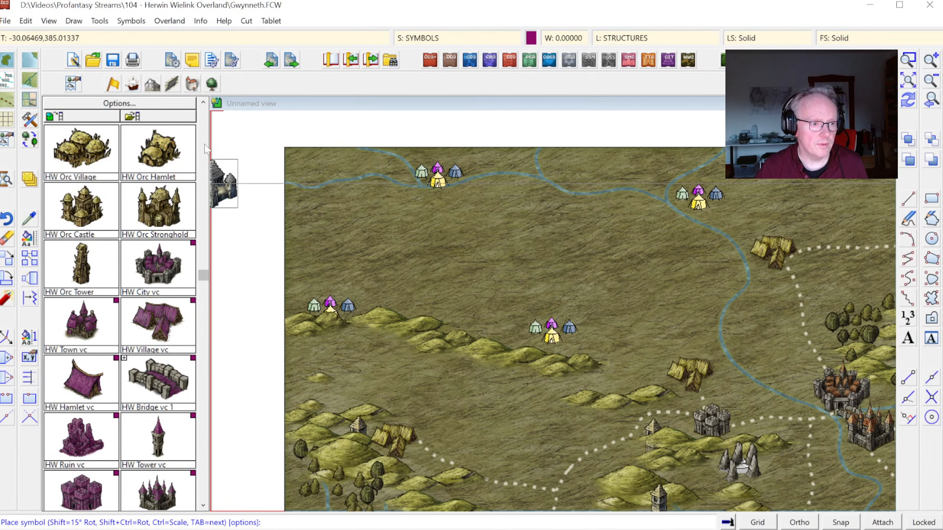
left_click(101, 383)
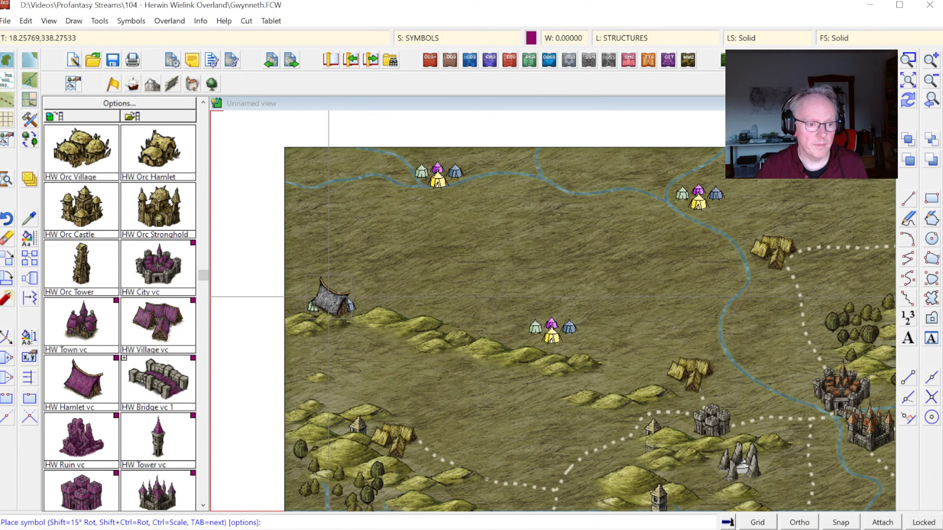
left_click(335, 296)
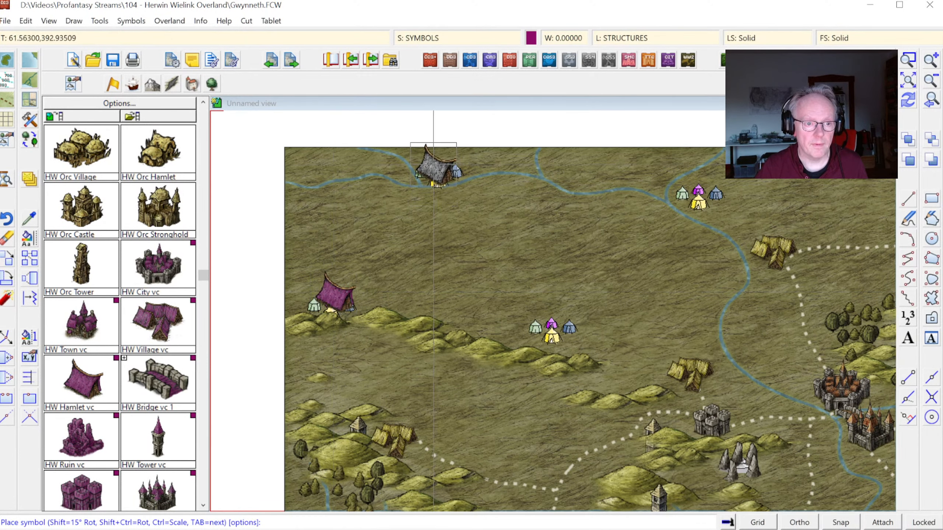
left_click(436, 162)
left_click(549, 322)
left_click(698, 193)
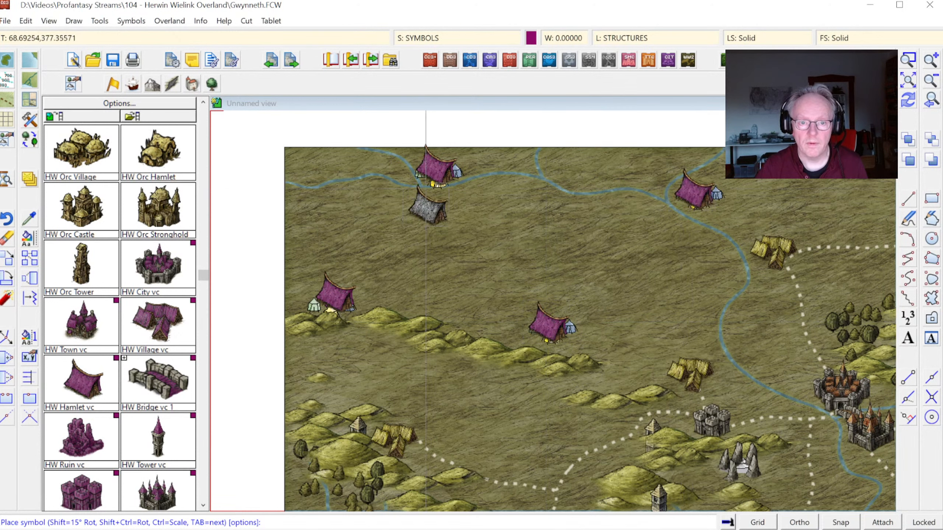
Step: Delete the old symbol definitions from Hill, Stepped through Stockade, including Mudflats, Bridge, N/S and Hamlet, Nomad
left_click(131, 20)
left_click(156, 36)
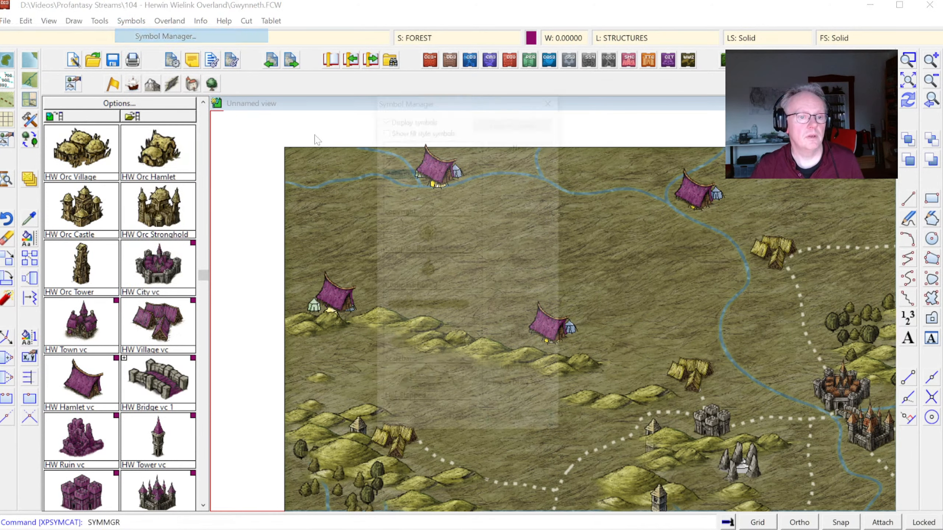
left_click(443, 383)
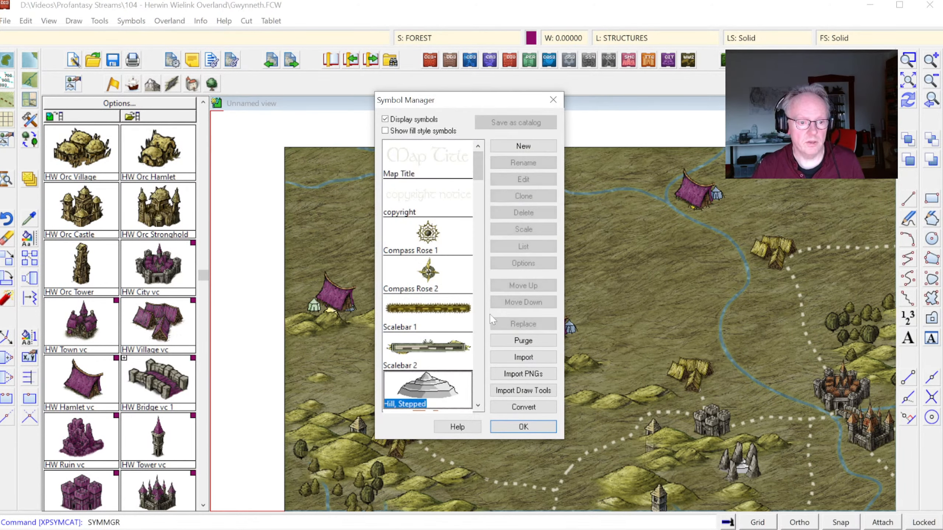
left_click_drag(476, 160, 488, 189)
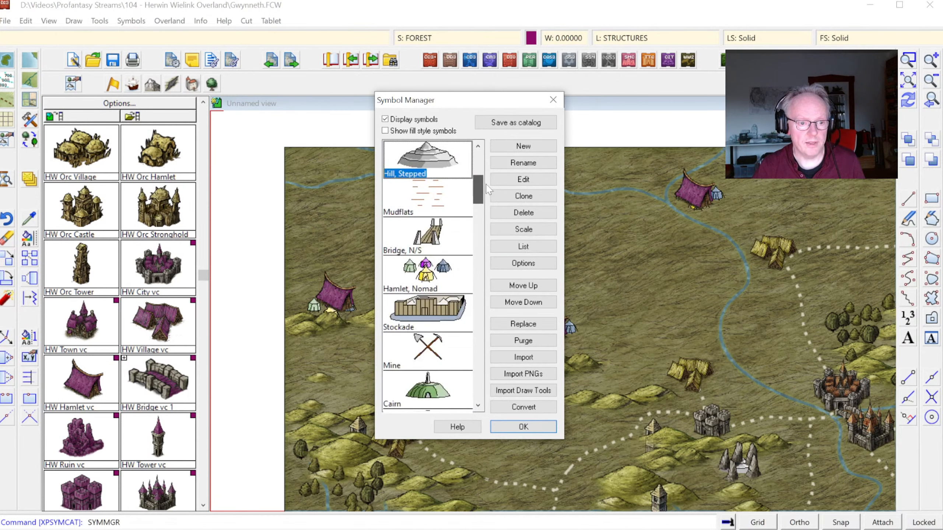
left_click(442, 315, "shift")
left_click(523, 214)
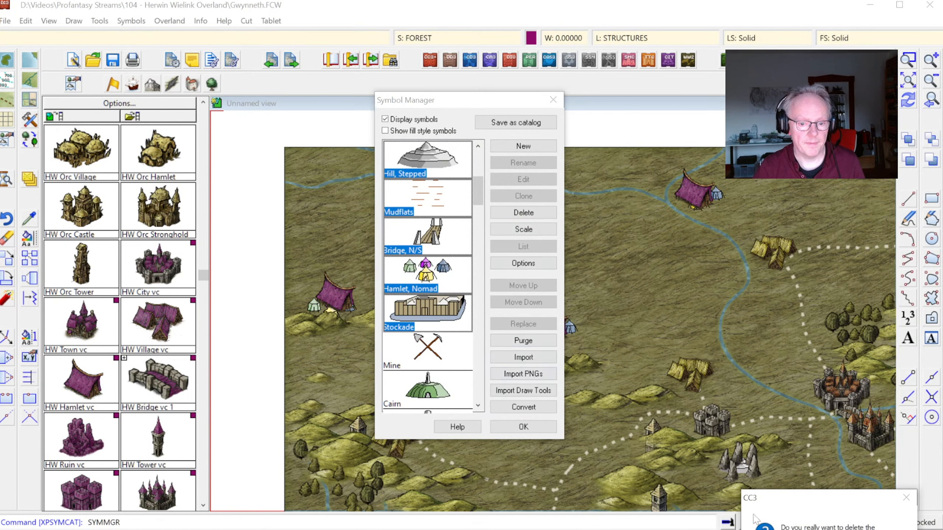
key("Return")
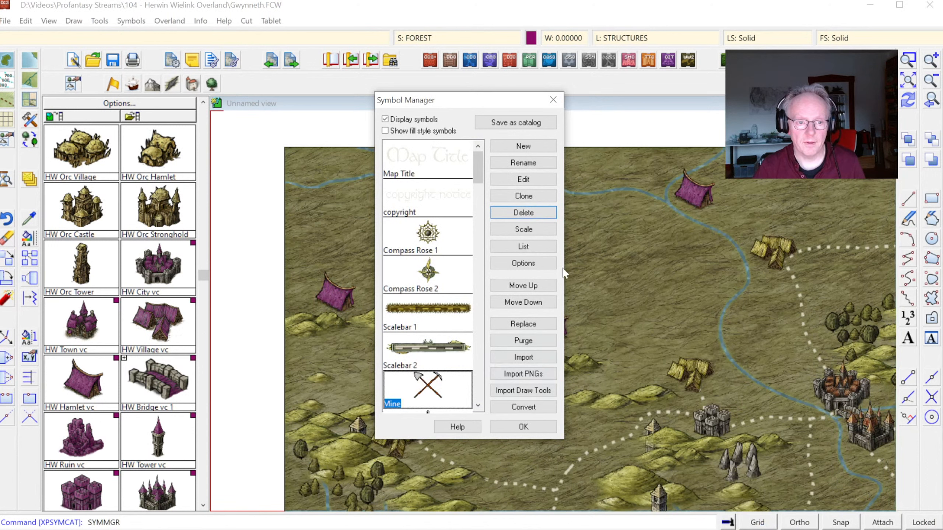
Step: Delete the old Mine, Cairn and Monolith symbol definitions from the drawing
left_click(524, 214)
key("Return")
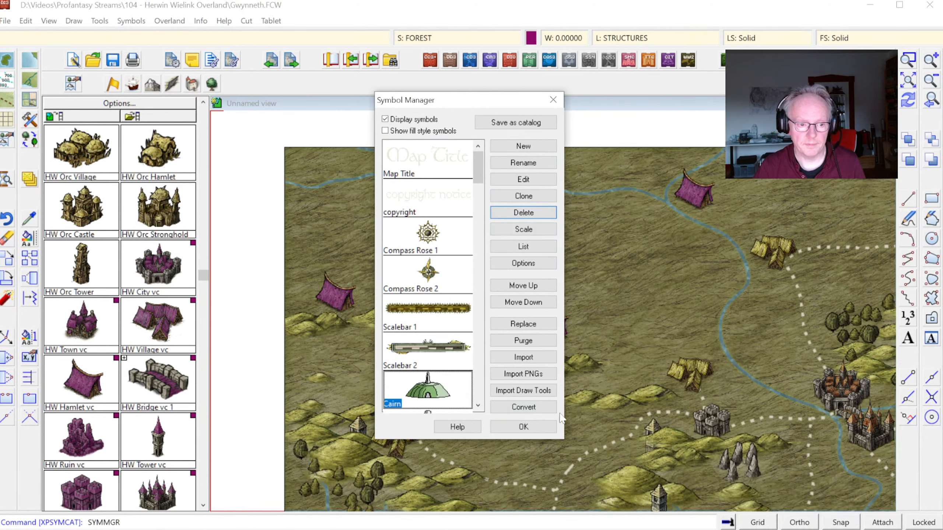
left_click(531, 218)
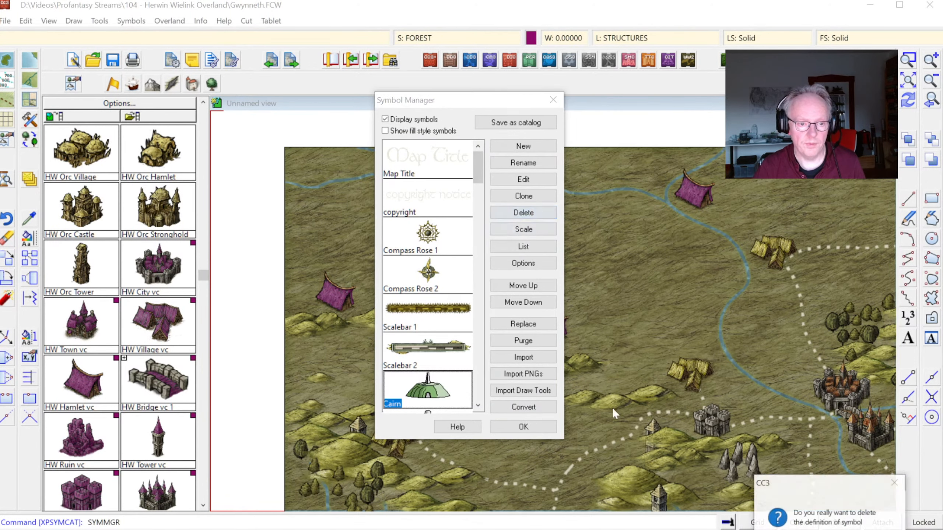
key("Return")
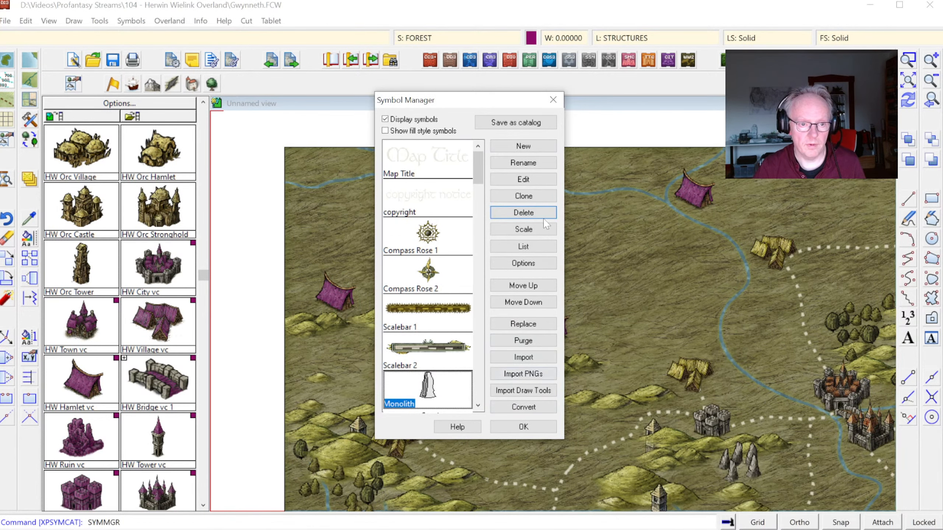
scroll(478, 182, "down", 2)
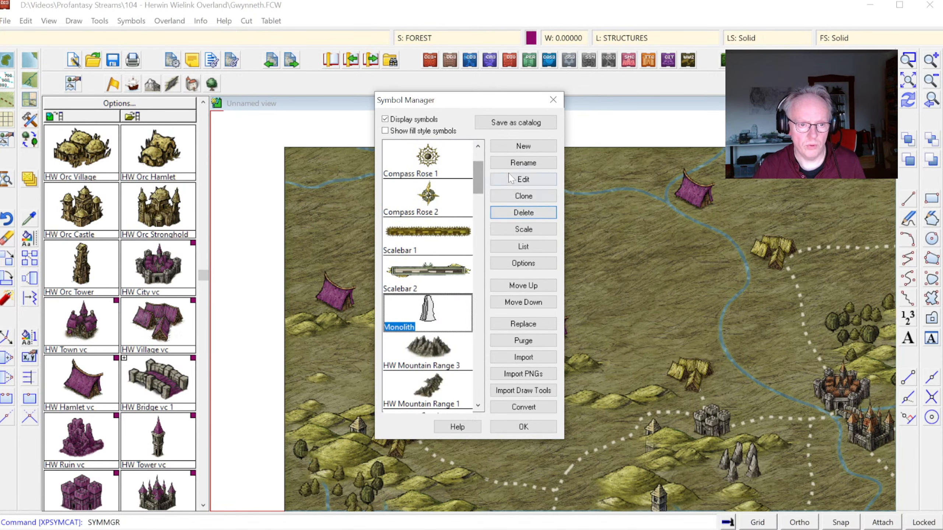
left_click(522, 212)
key("Return")
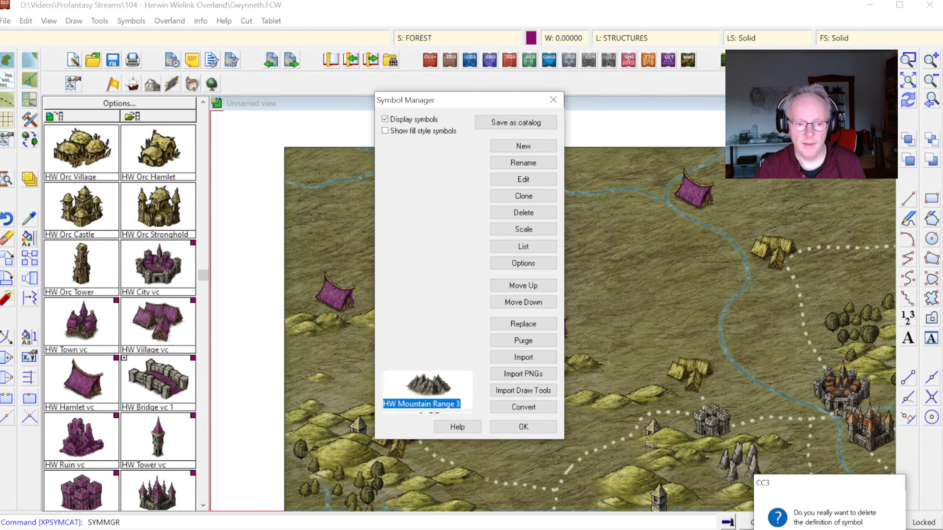
left_click(533, 430)
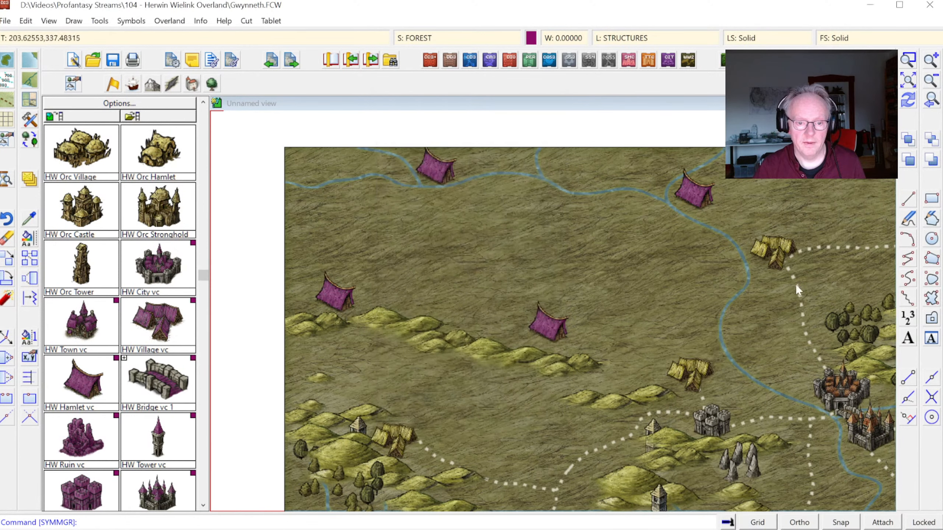
Step: Examine the southern coastline around the harbor city, then review the drawing's sheet list and layer list
left_click(907, 81)
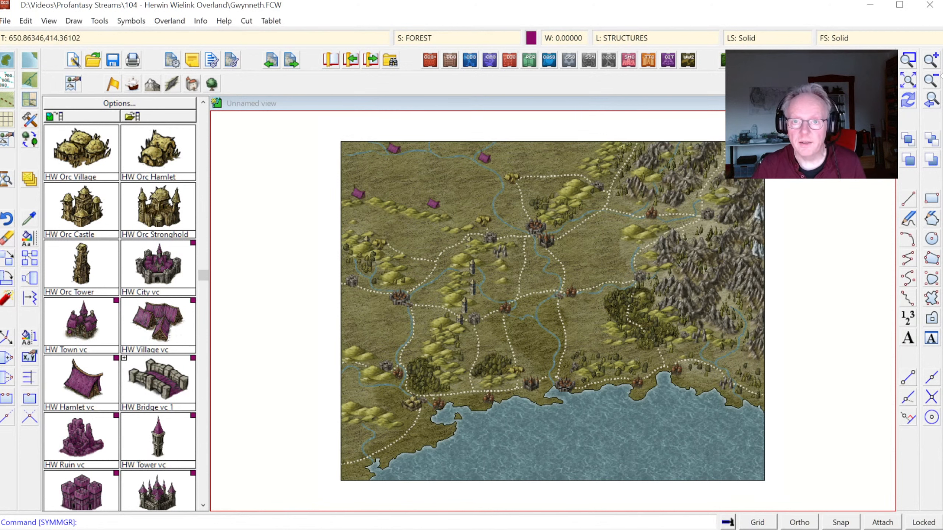
left_click(525, 356)
left_click(553, 428)
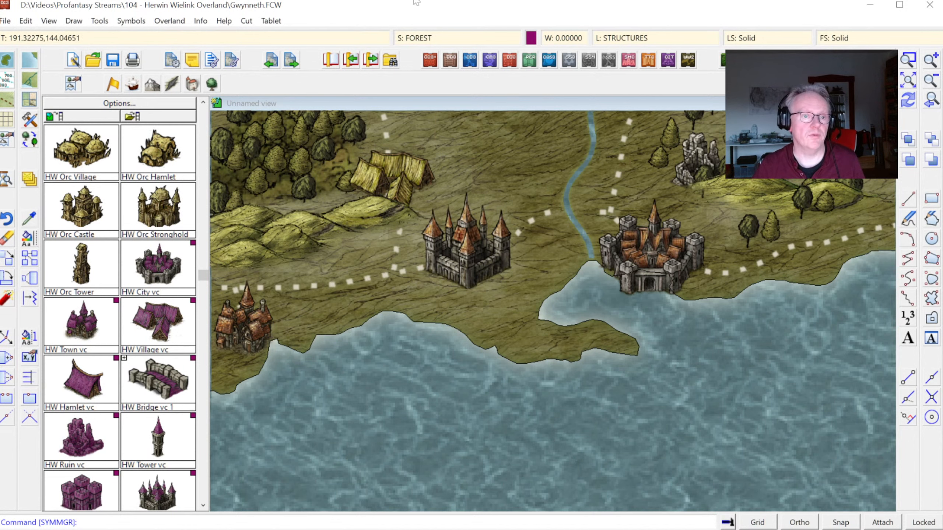
left_click(420, 37)
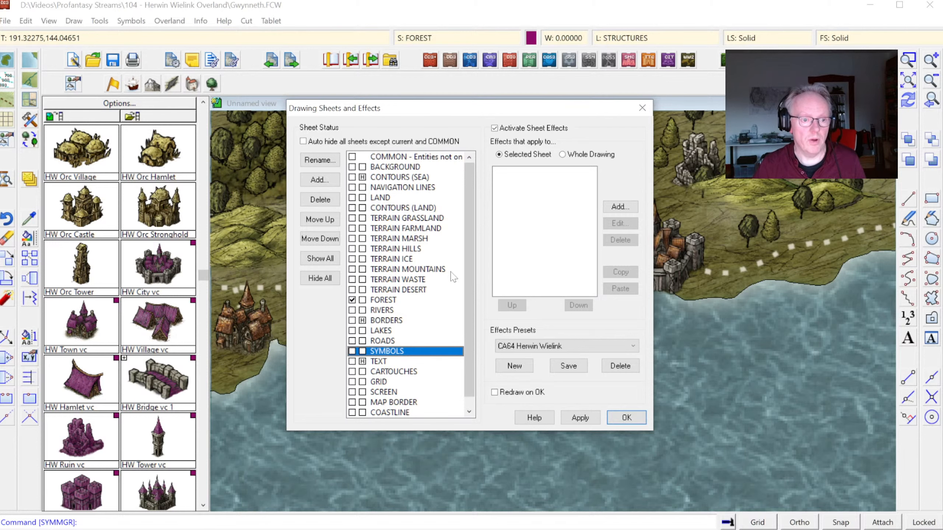
left_click(642, 108)
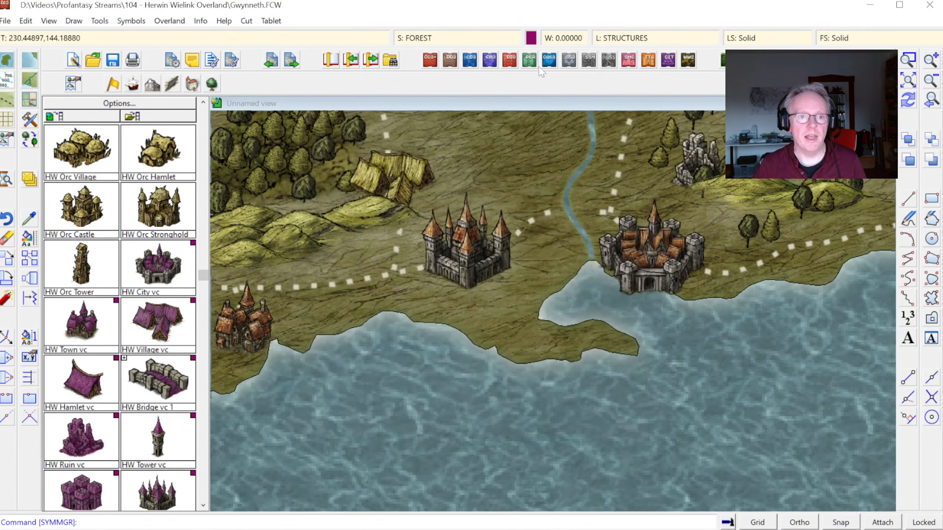
left_click(618, 38)
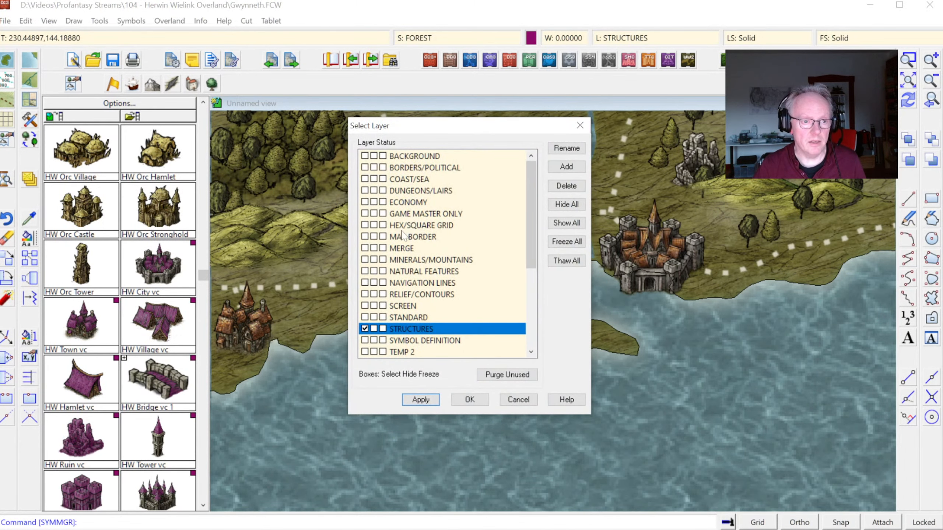
scroll(423, 293, "down", 4)
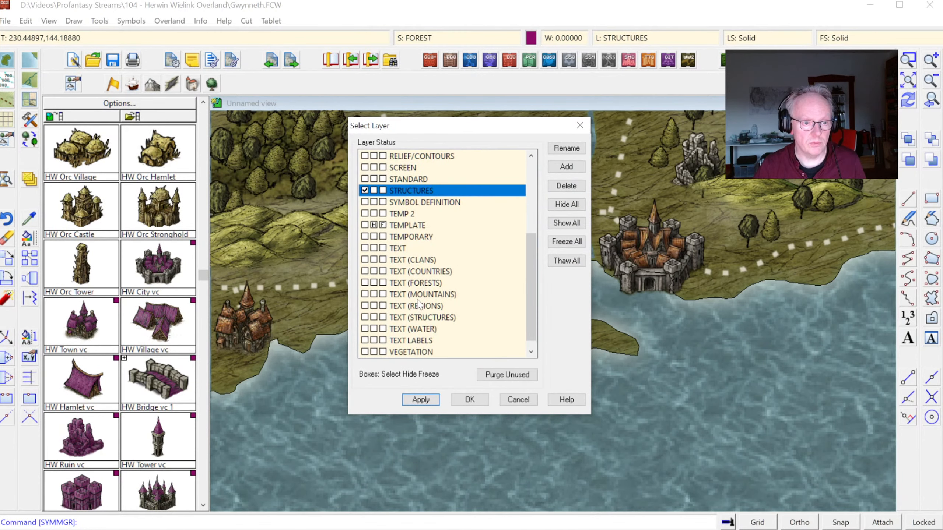
scroll(418, 305, "up", 4)
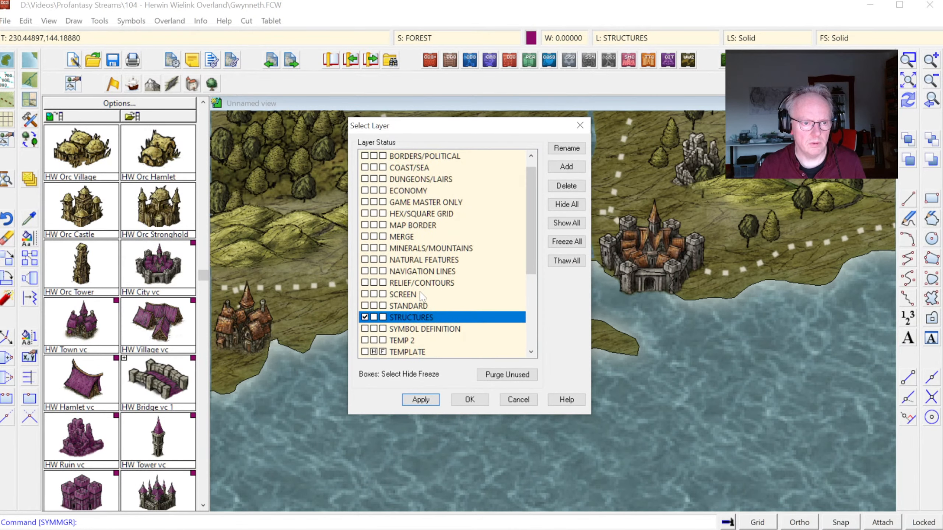
key("Escape")
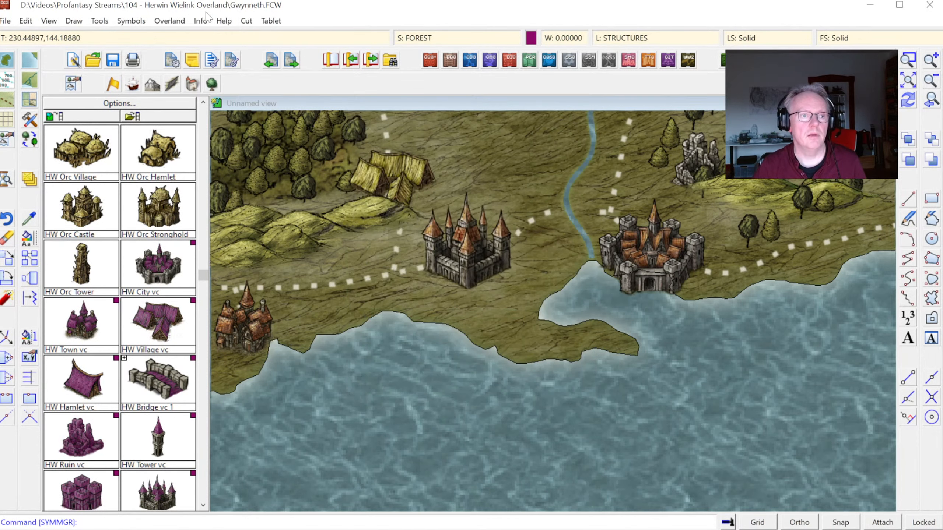
Step: List the properties of the entities along the southern bay's shoreline and read which sheets they are on
left_click(204, 20)
left_click(211, 35)
left_click(588, 300)
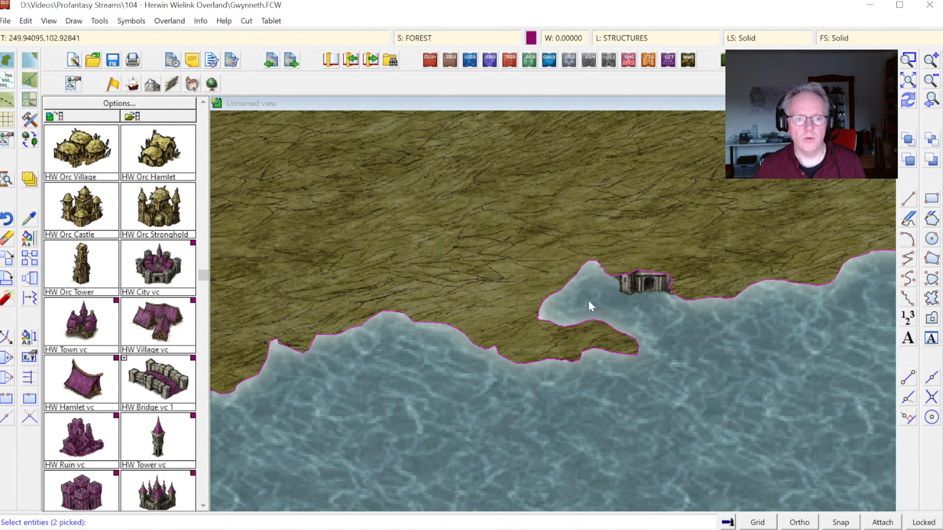
right_click(581, 295)
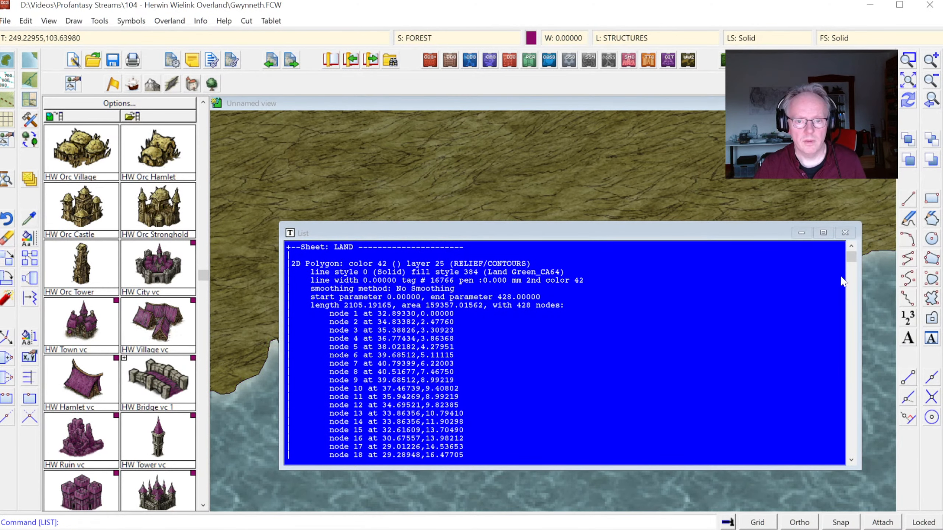
left_click_drag(851, 256, 863, 334)
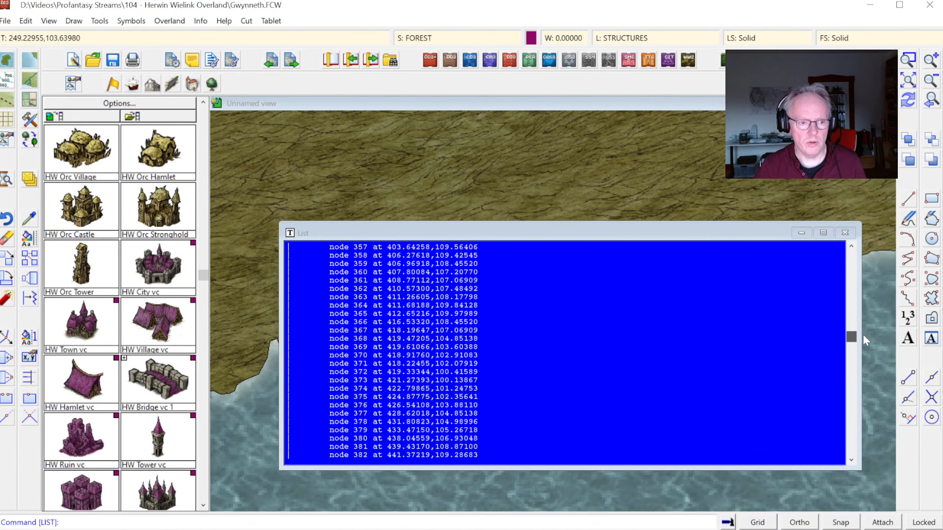
scroll(383, 328, "down", 20)
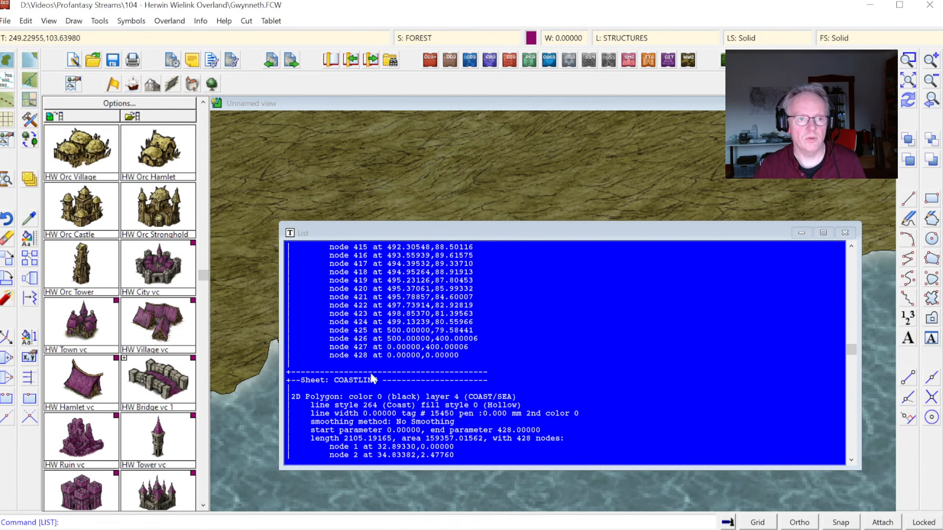
left_click(496, 125)
Step: Hide the COASTLINE sheet and view the whole map
left_click(415, 37)
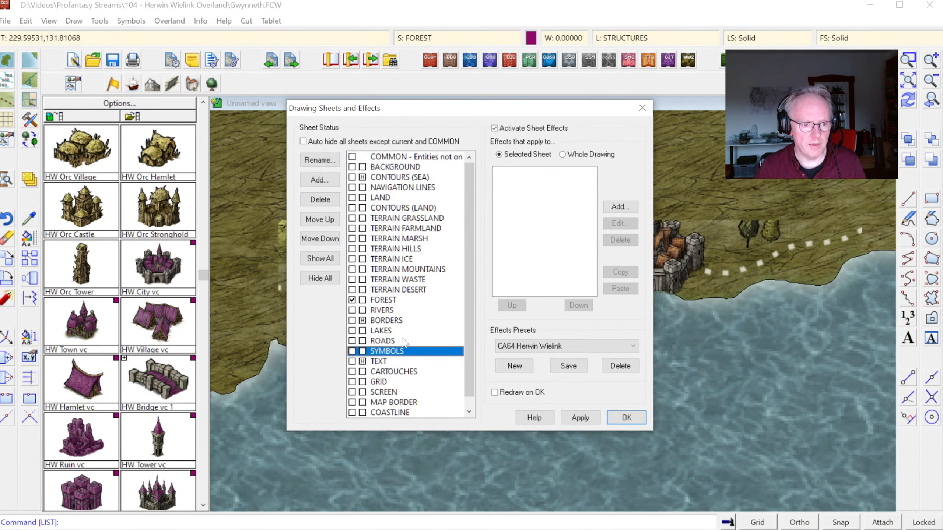
scroll(403, 346, "down", 1)
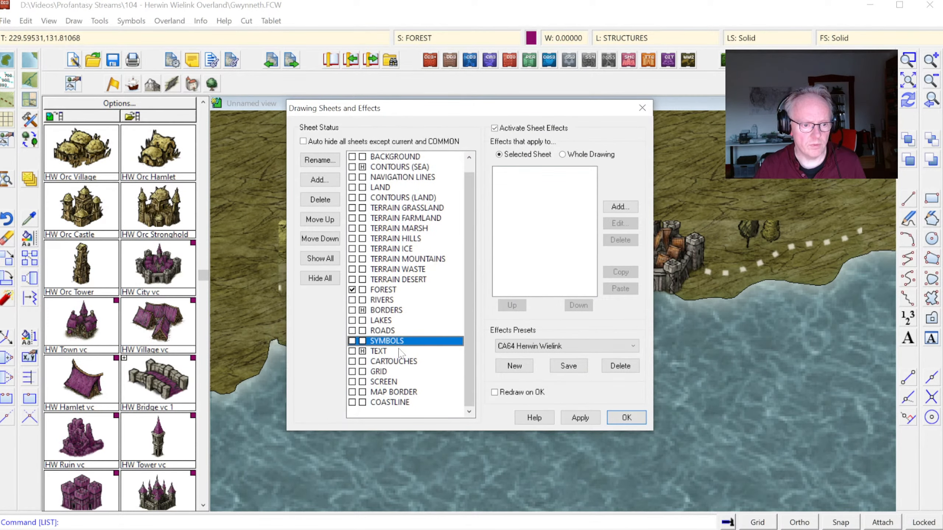
left_click(362, 403)
left_click(639, 422)
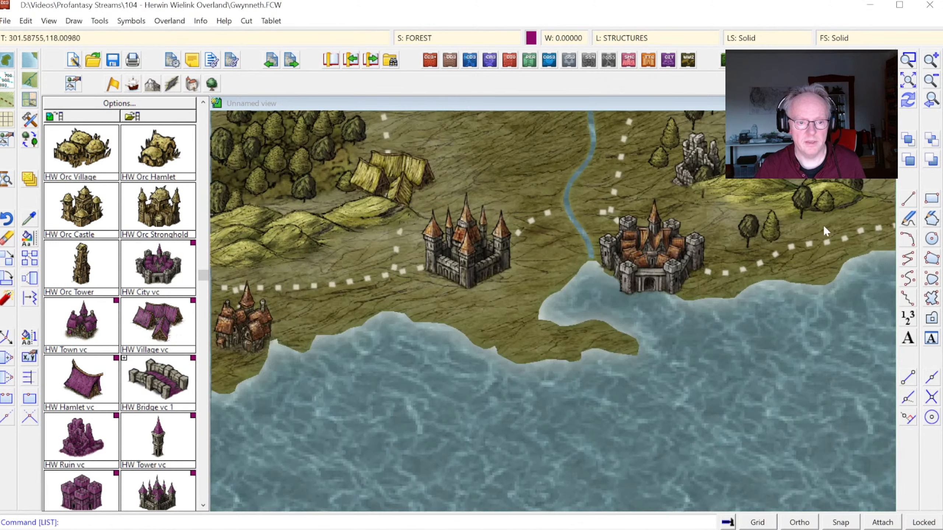
left_click(910, 81)
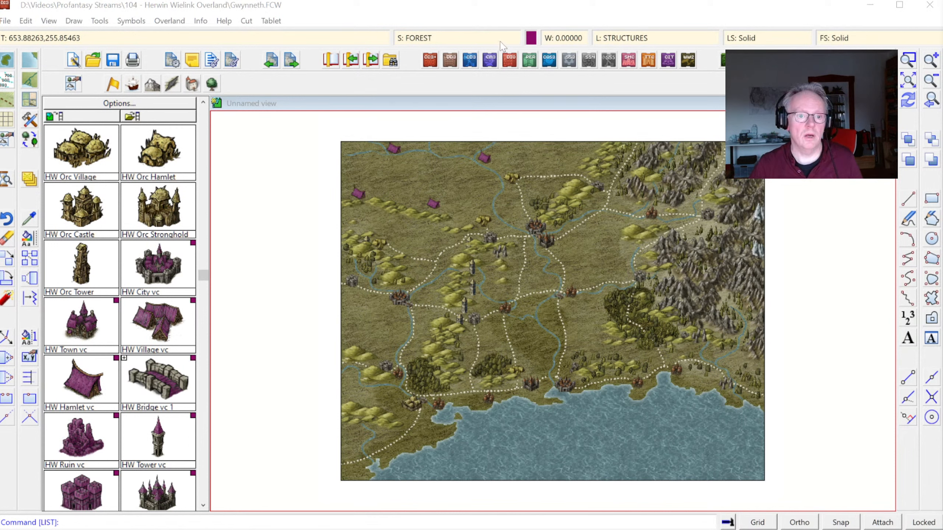
Step: Show the hidden TEXT sheet and make it the current sheet
left_click(431, 38)
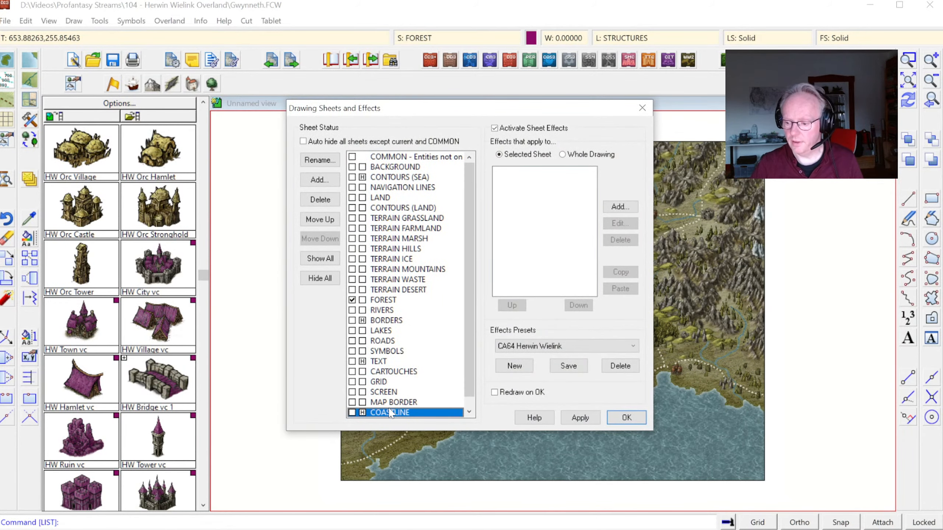
left_click(362, 362)
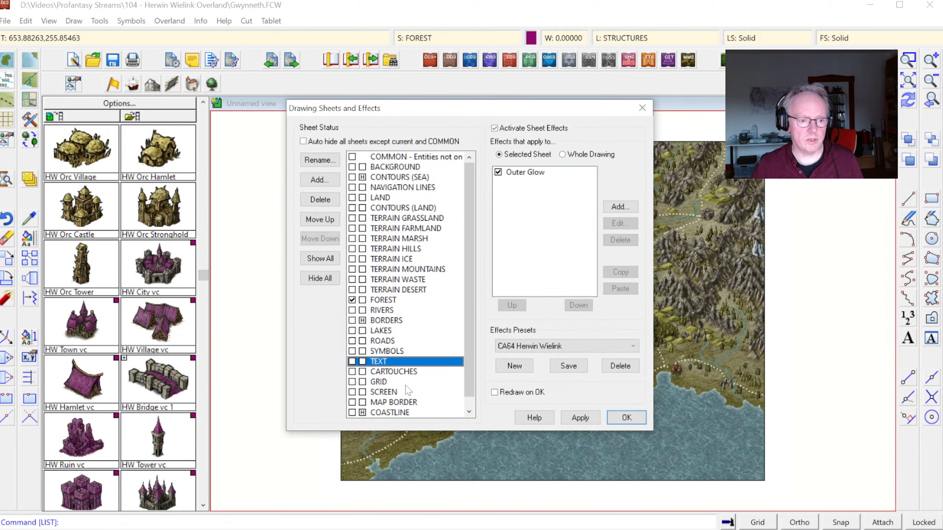
left_click(352, 361)
left_click(625, 418)
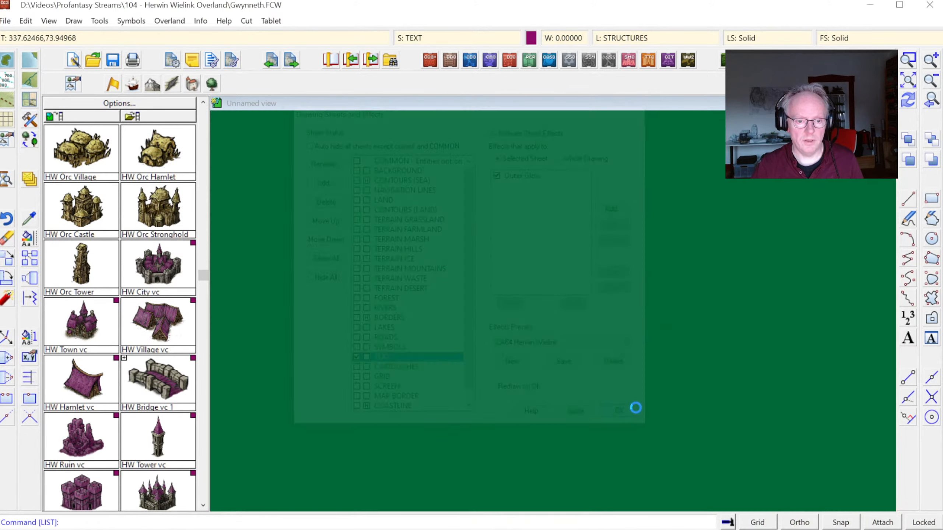
Step: Set the TEXT sheet's Outer Glow color to white, RGB 255, 255, 255
left_click(910, 59)
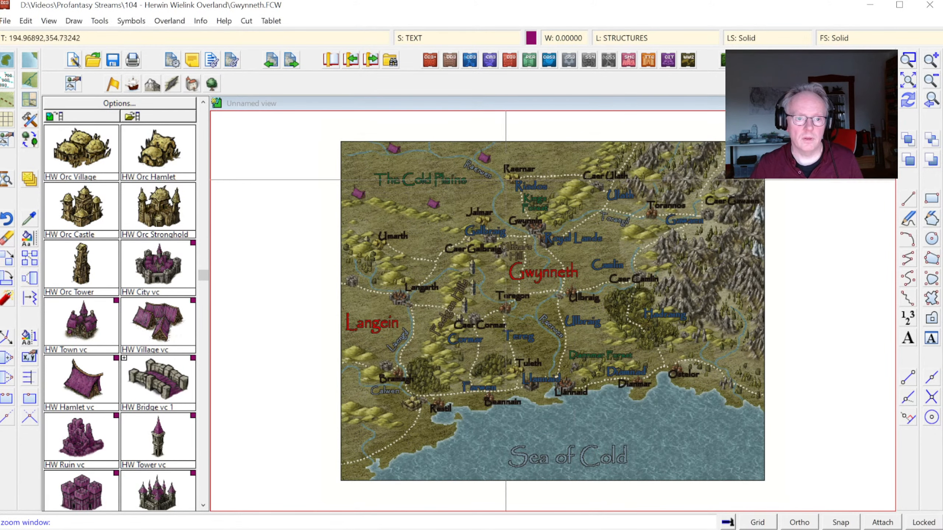
left_click(339, 132)
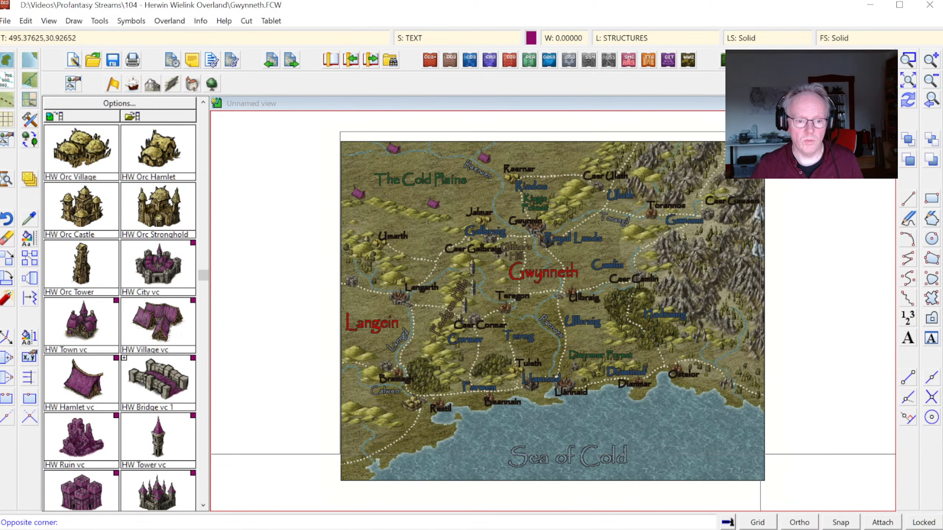
left_click(762, 453)
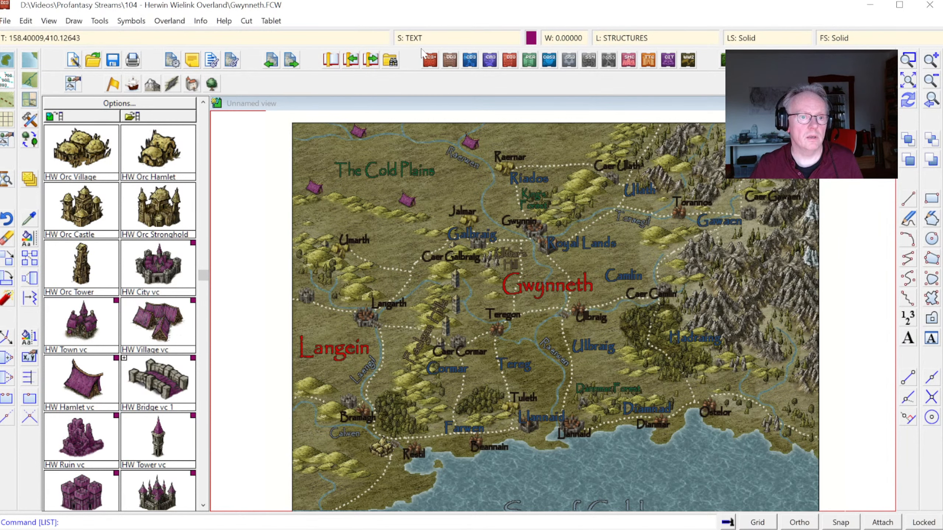
left_click(428, 38)
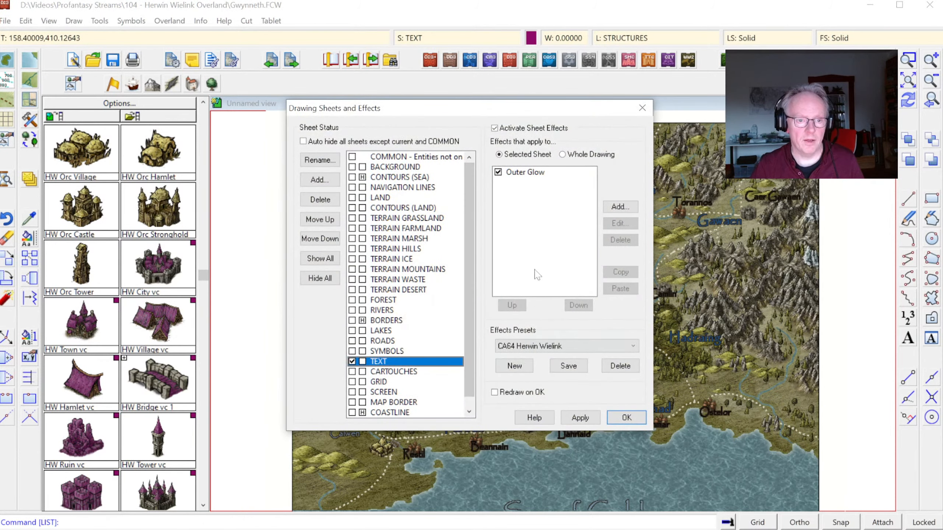
left_click(521, 174)
left_click(613, 224)
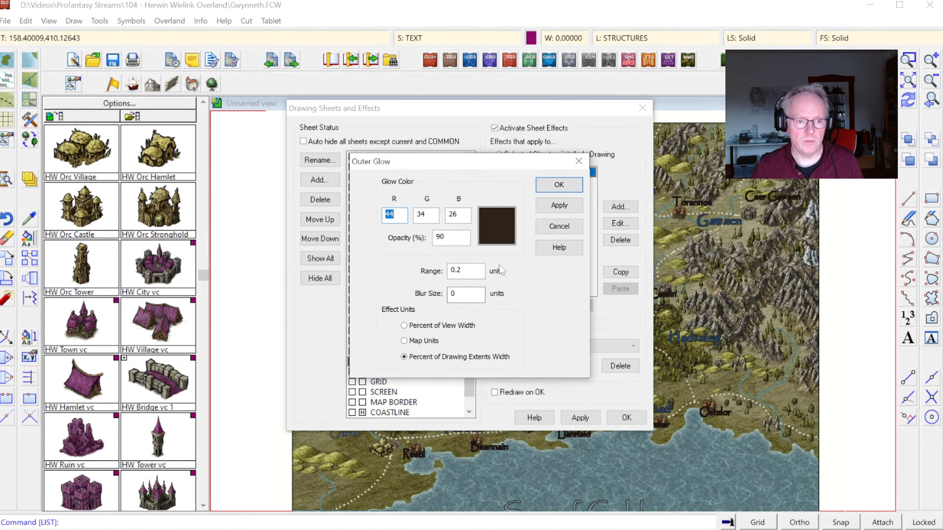
left_click(489, 225)
left_click(554, 196)
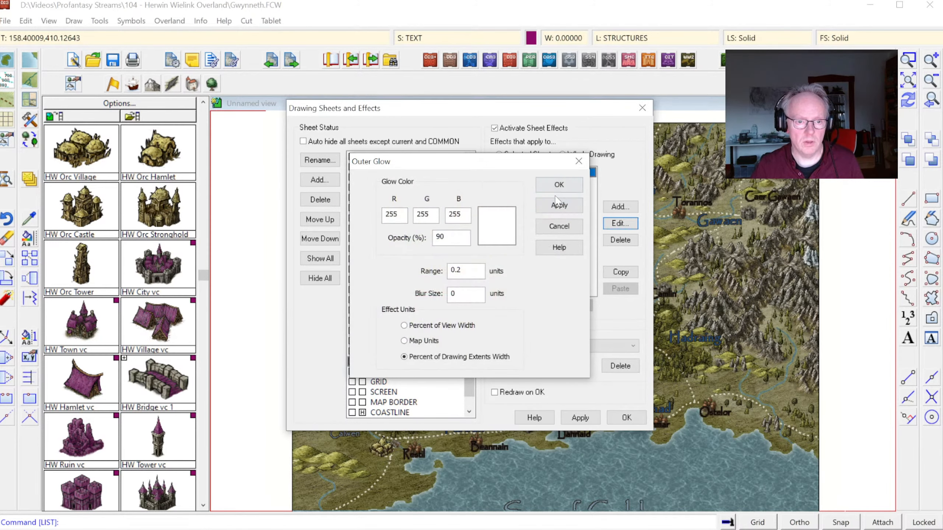
left_click(559, 207)
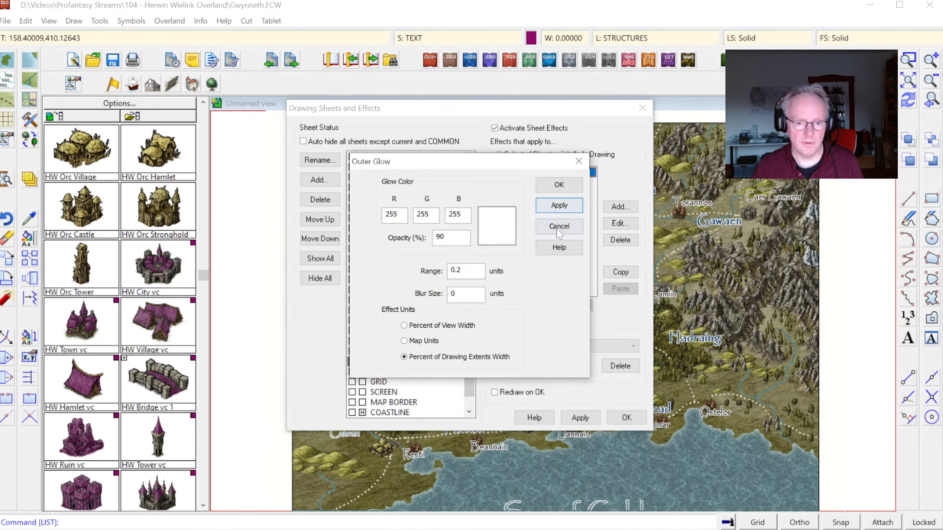
left_click(559, 185)
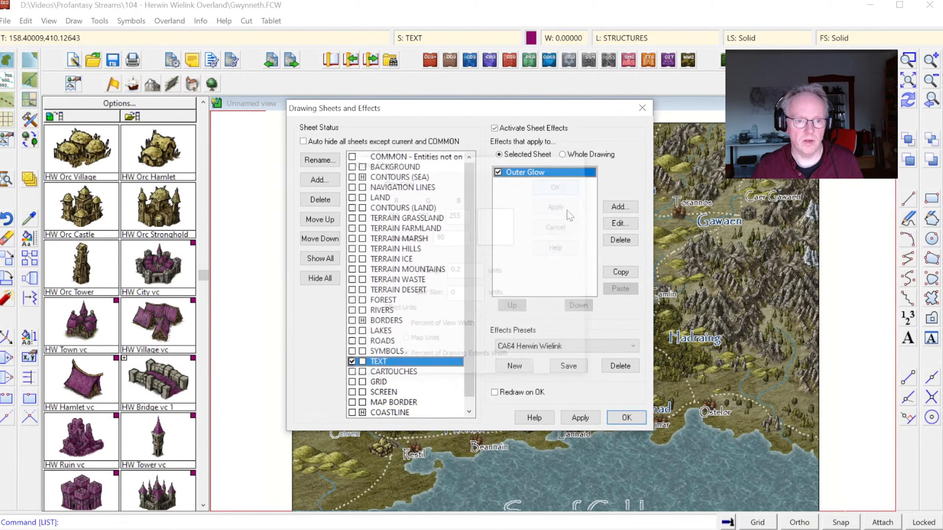
left_click(626, 417)
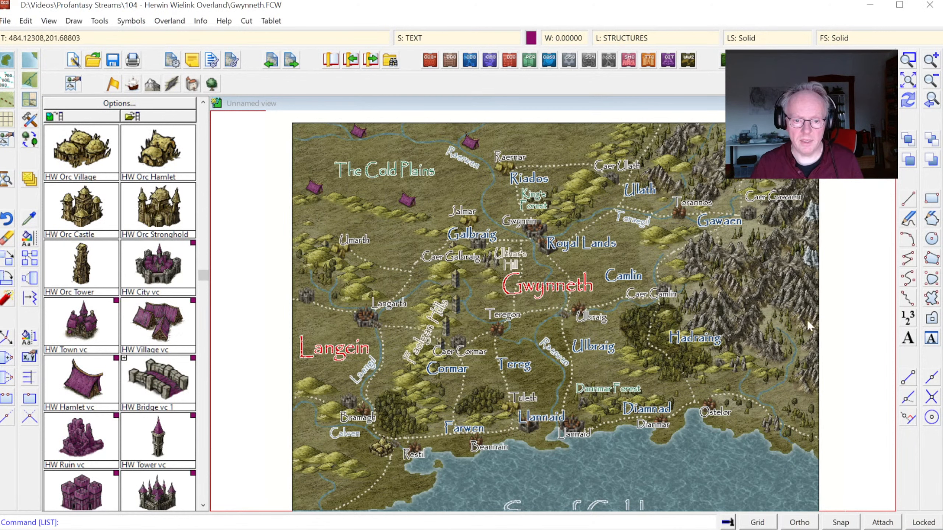
Step: Inspect the labels around Gwynneth, then return the TEXT sheet's Outer Glow to dark brown, color 32 (RGB 44, 34, 26)
left_click(907, 61)
left_click(474, 216)
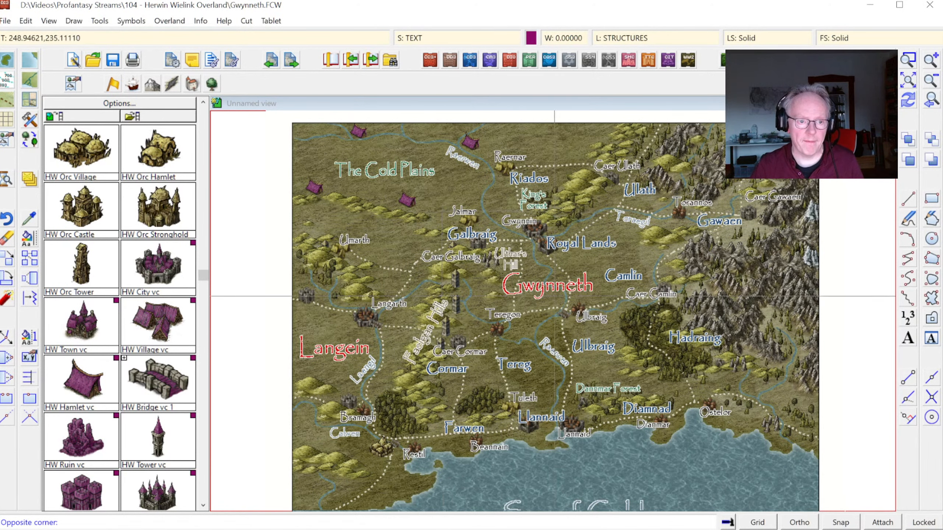
left_click(592, 339)
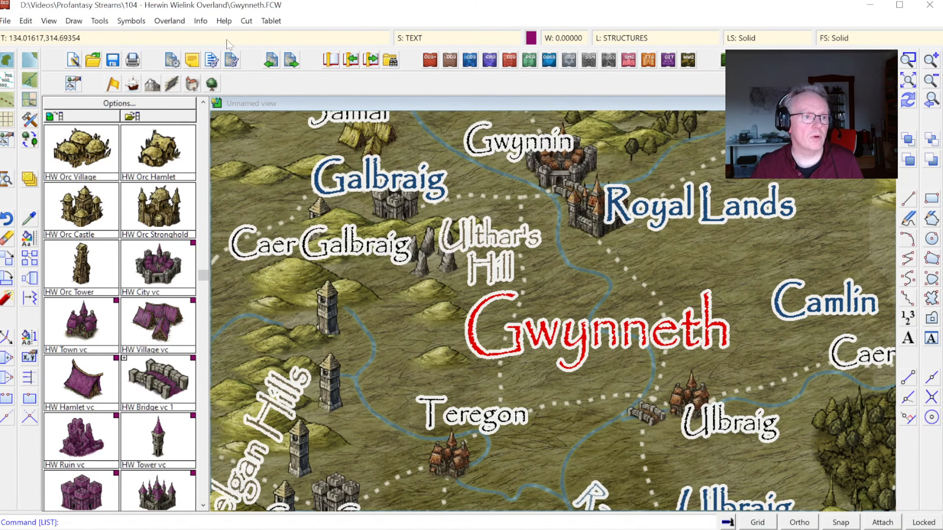
left_click(441, 39)
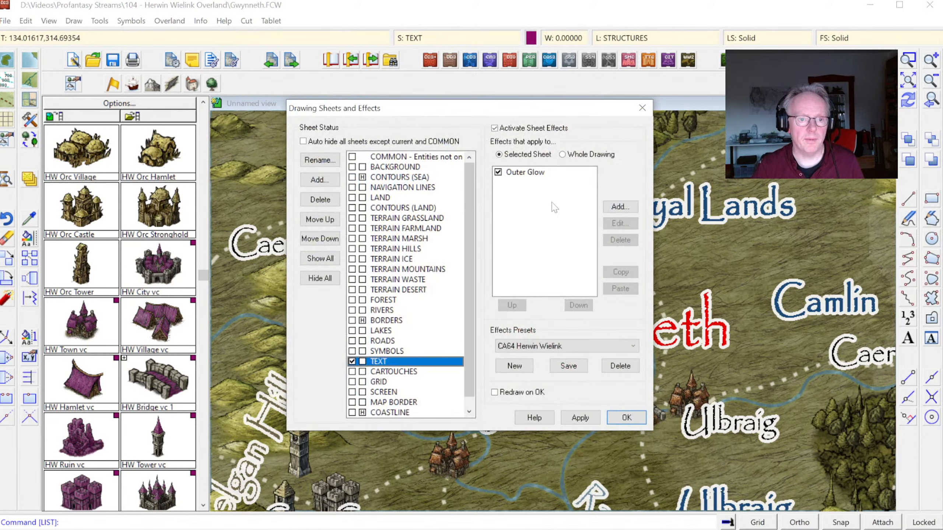
double_click(548, 182)
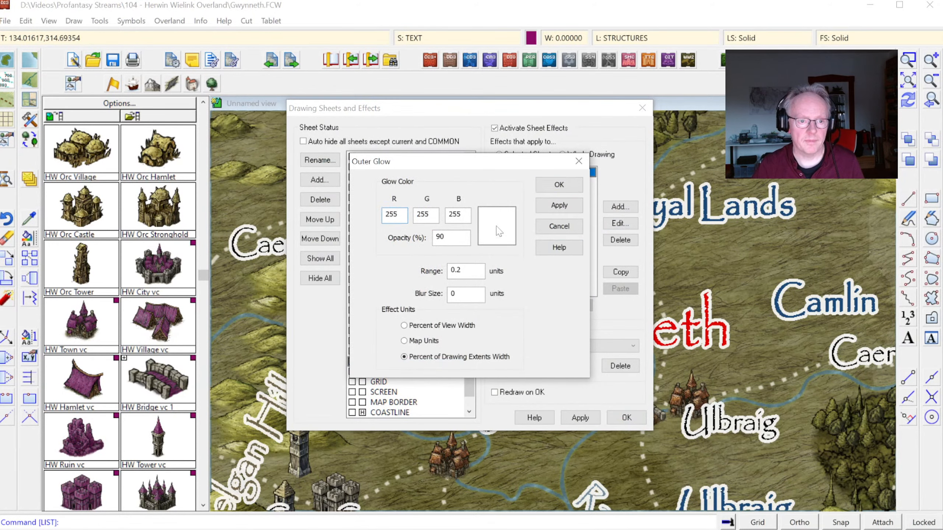
left_click(499, 231)
left_click(357, 213)
left_click(555, 196)
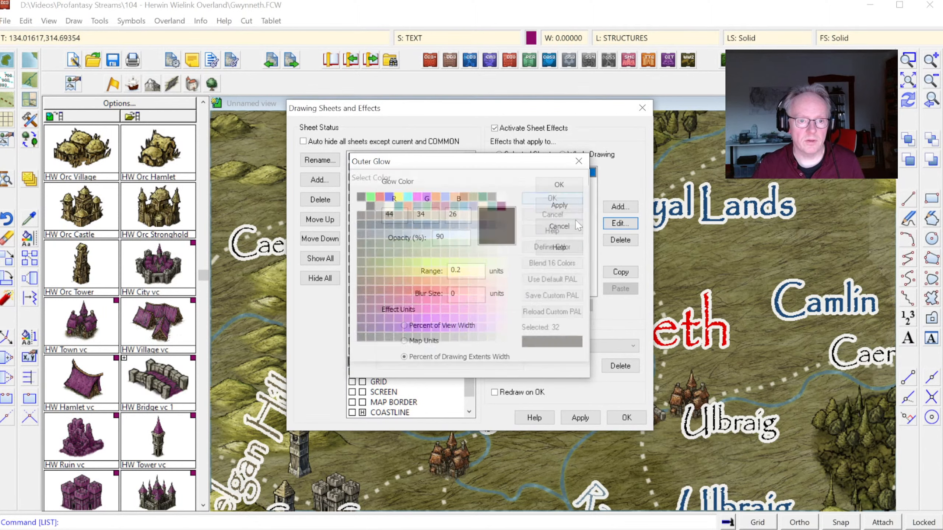
left_click(572, 190)
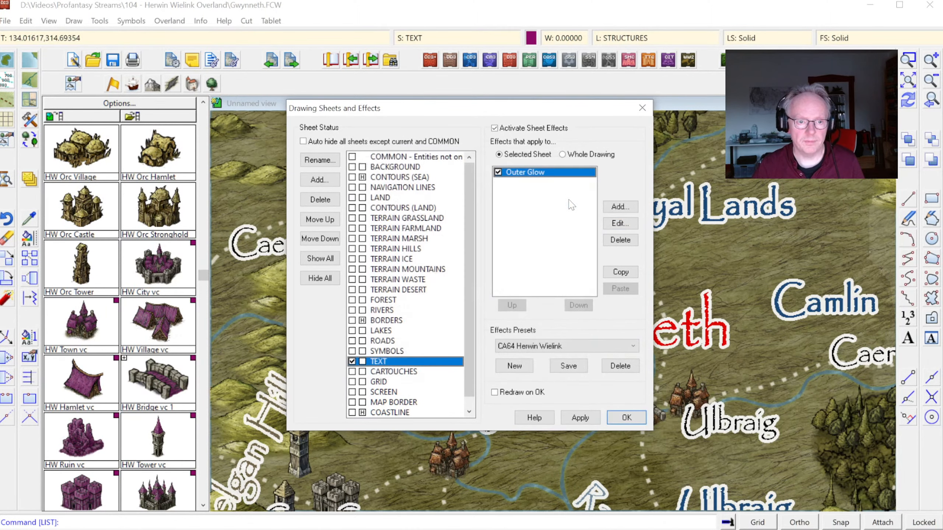
left_click(618, 417)
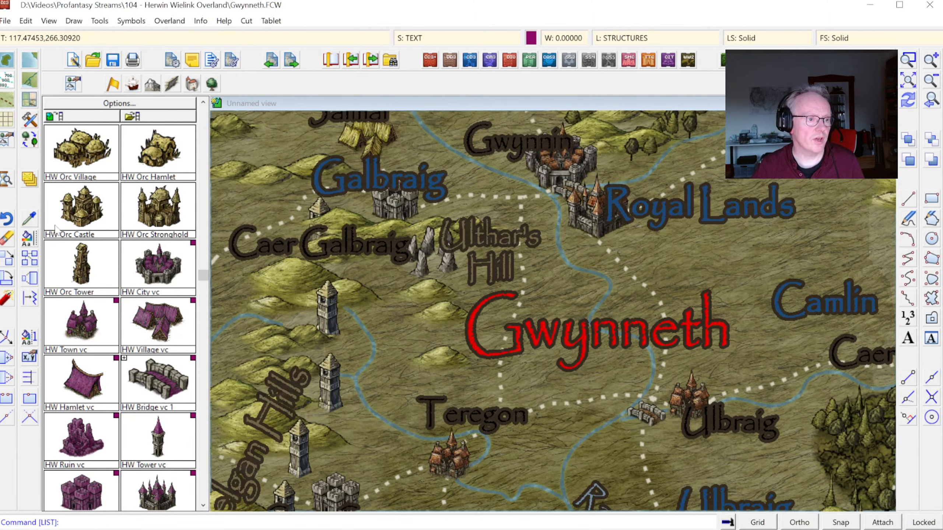
Step: Change the color of all 2D Text labels to white, color 15, excluding the red labels such as Gwynneth
right_click(40, 242)
left_click(72, 310)
right_click(423, 264)
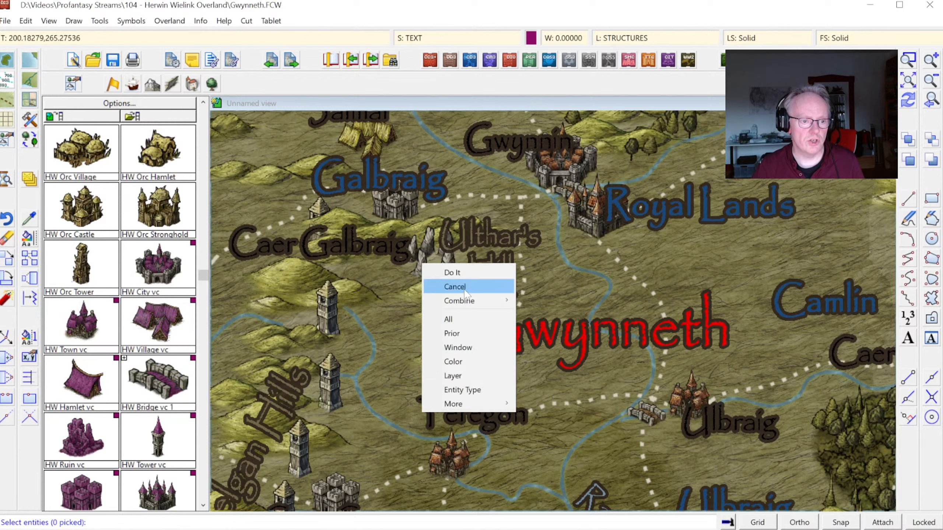
left_click(454, 390)
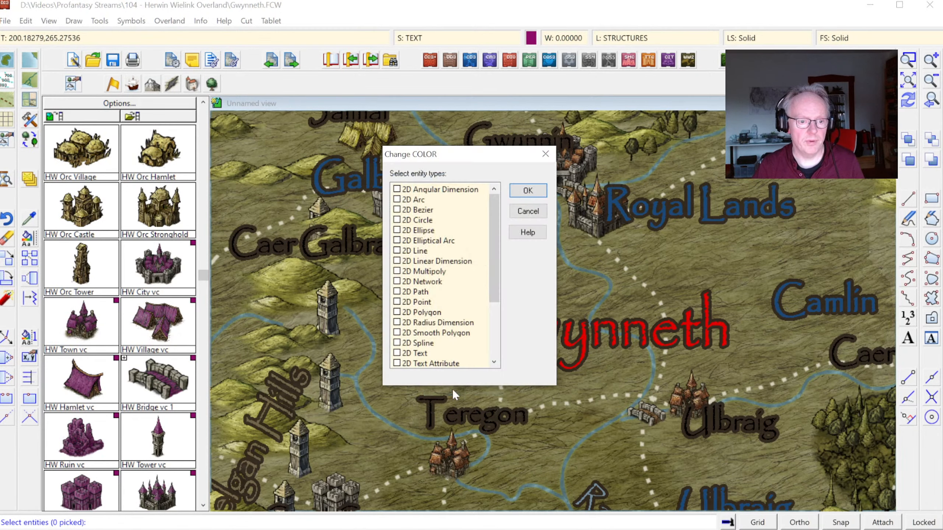
left_click(418, 354)
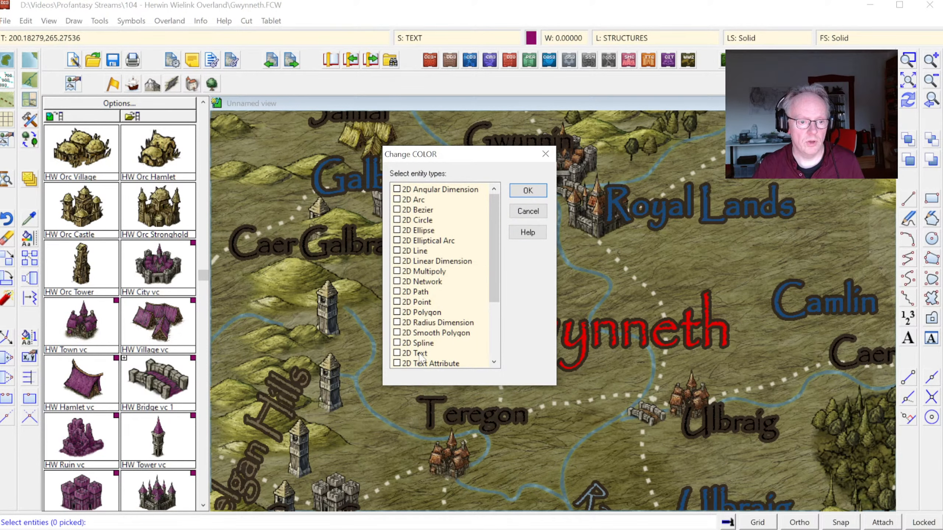
left_click(527, 190)
right_click(548, 229)
mouse_move(566, 271)
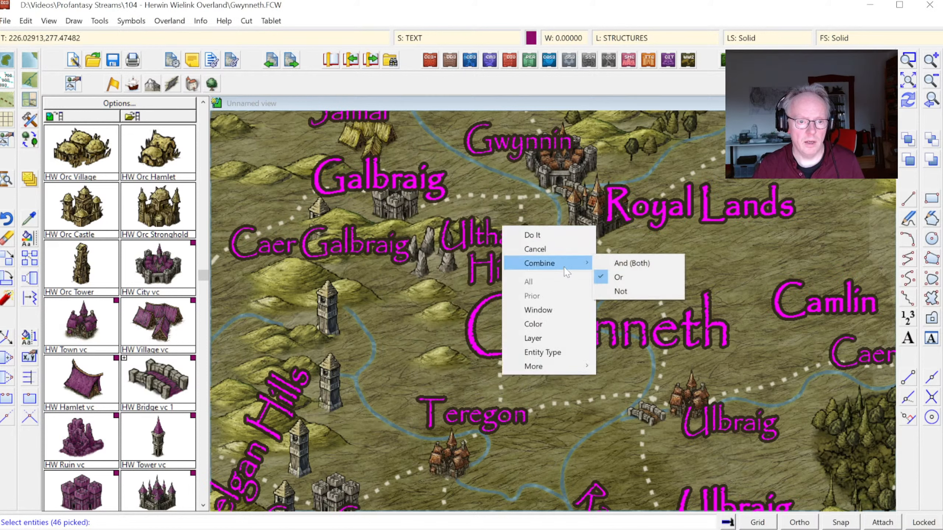
left_click(630, 293)
right_click(586, 289)
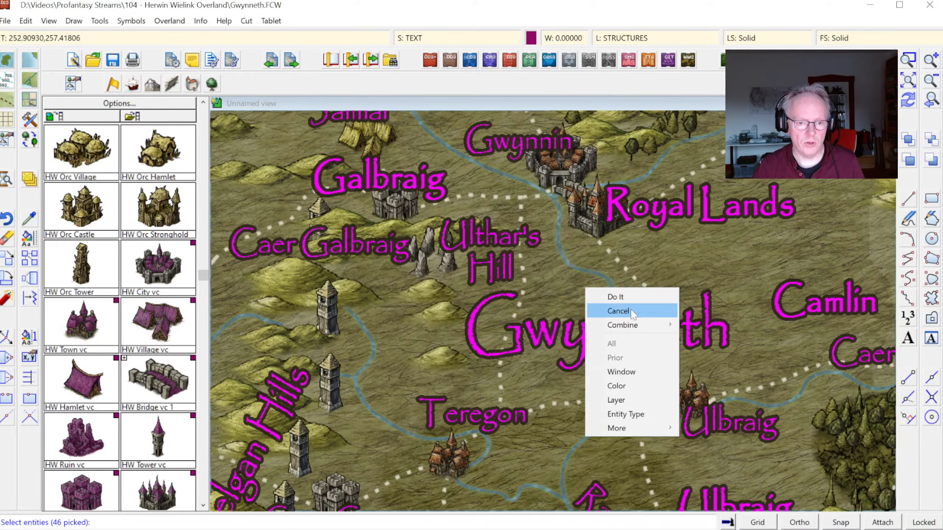
left_click(617, 386)
key("d")
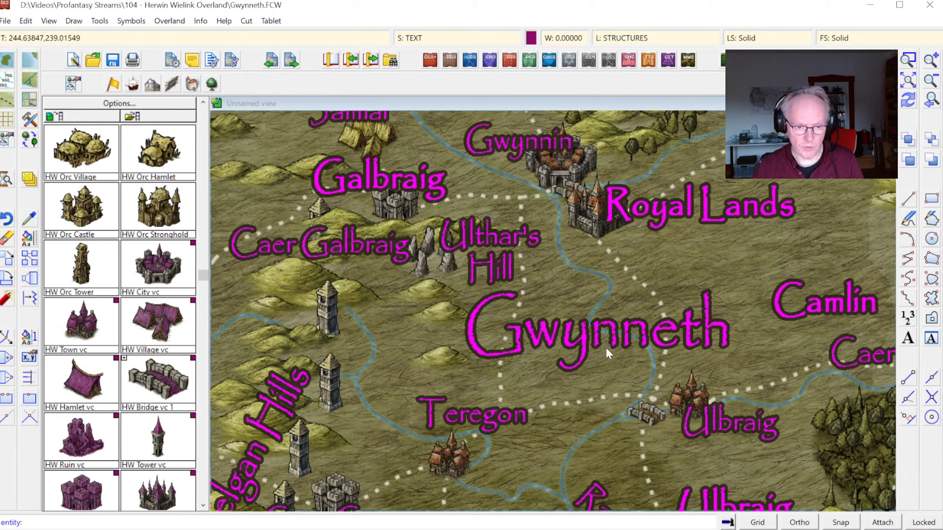
left_click(612, 348)
right_click(602, 357)
left_click(602, 355)
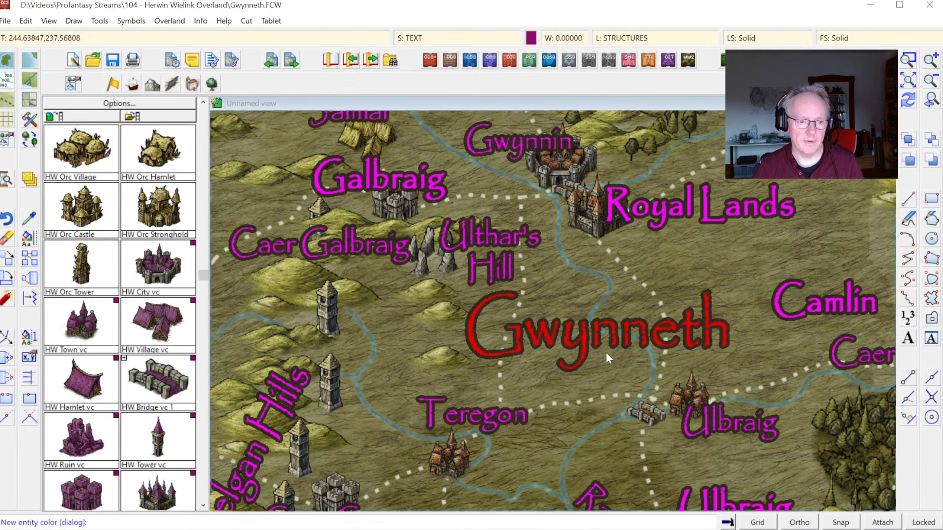
left_click(503, 195)
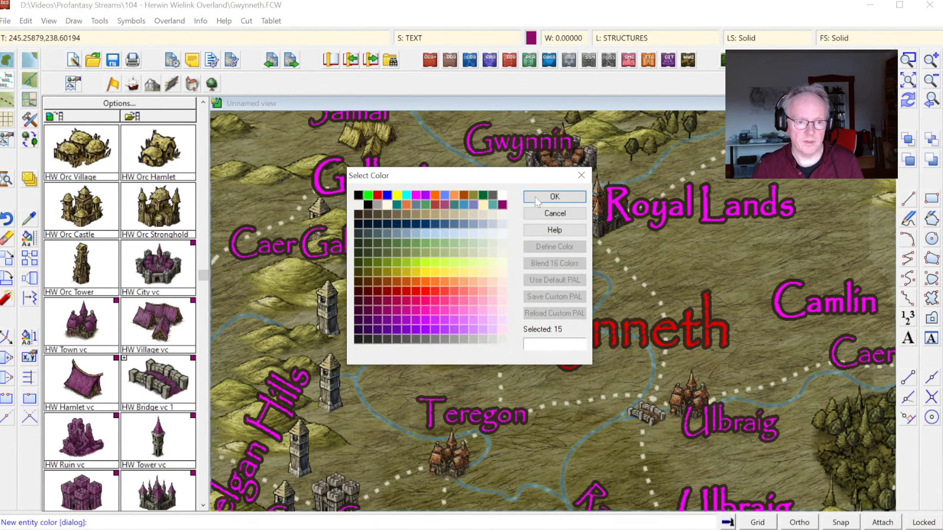
left_click(553, 195)
Step: Set all white labels except Sea of Cold to the Tolkien font with a height of 10
left_click(912, 83)
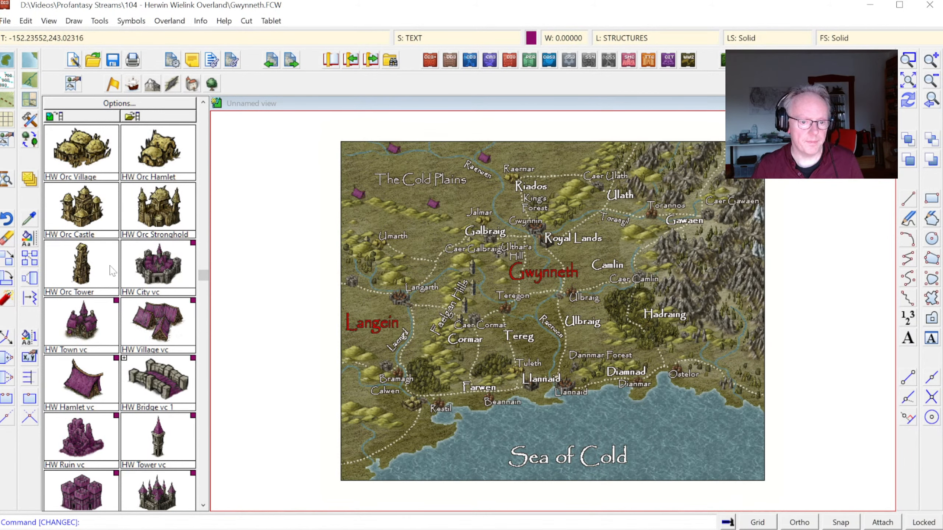
right_click(40, 249)
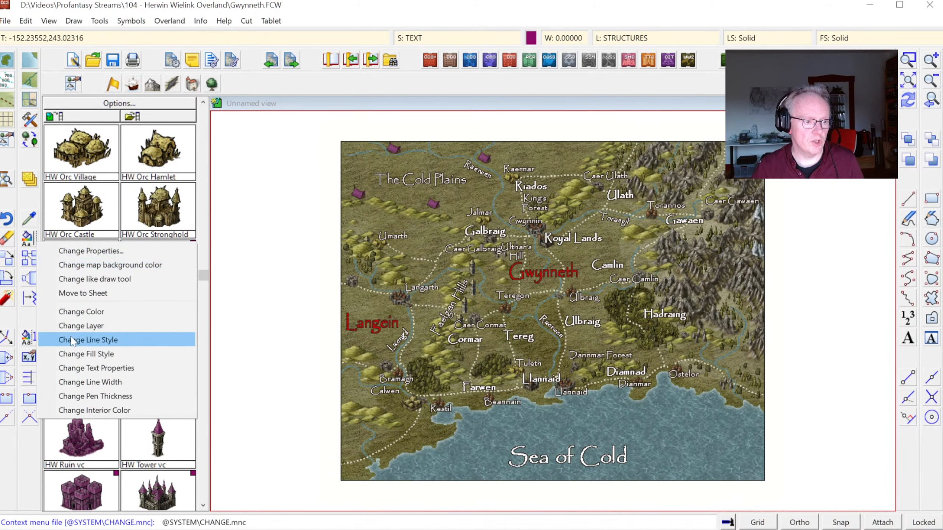
left_click(81, 368)
right_click(486, 293)
left_click(483, 359)
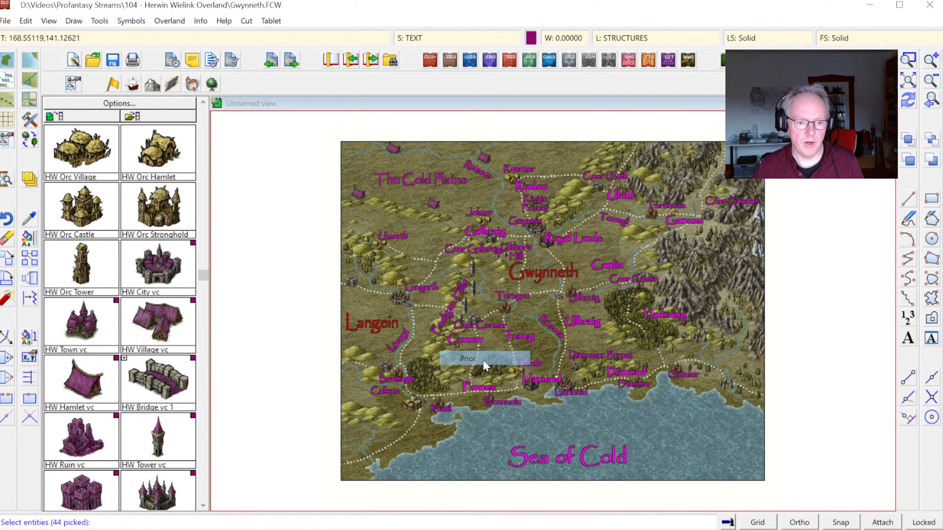
right_click(558, 435)
mouse_move(572, 437)
left_click(631, 466)
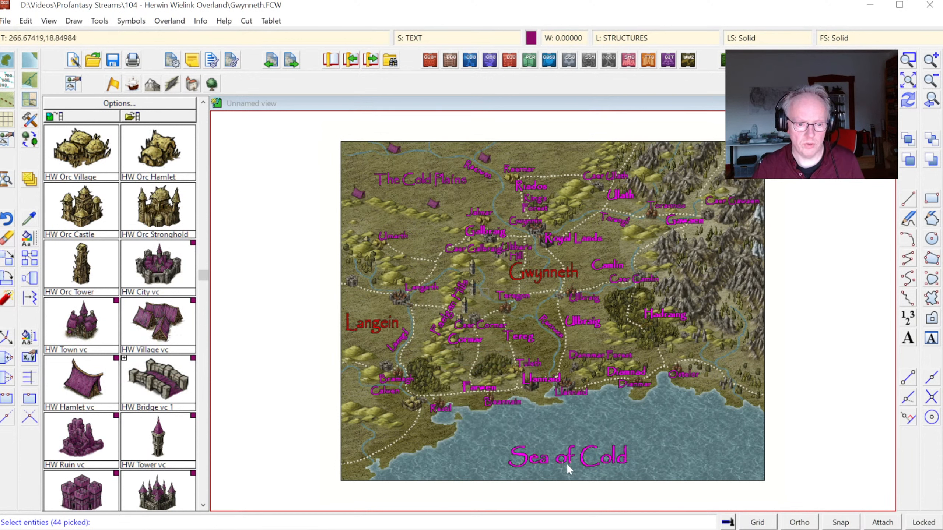
left_click(566, 463)
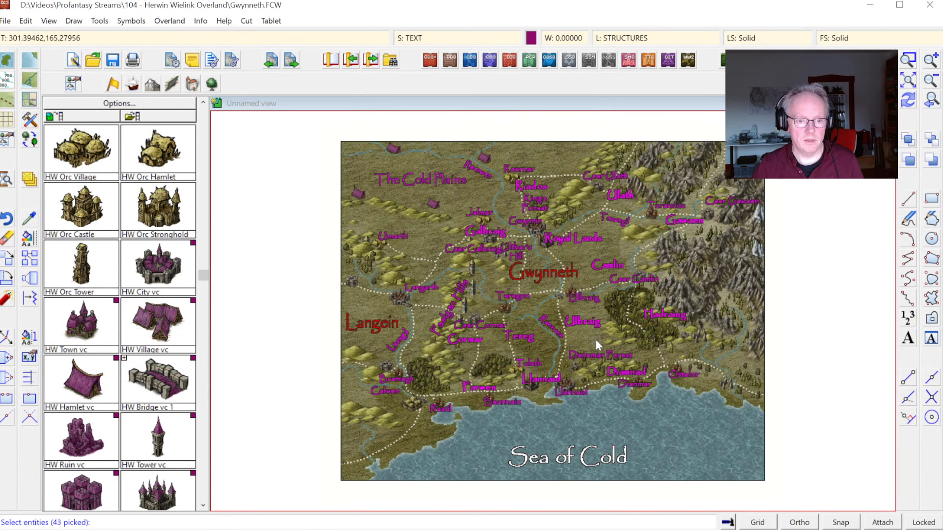
key("Return")
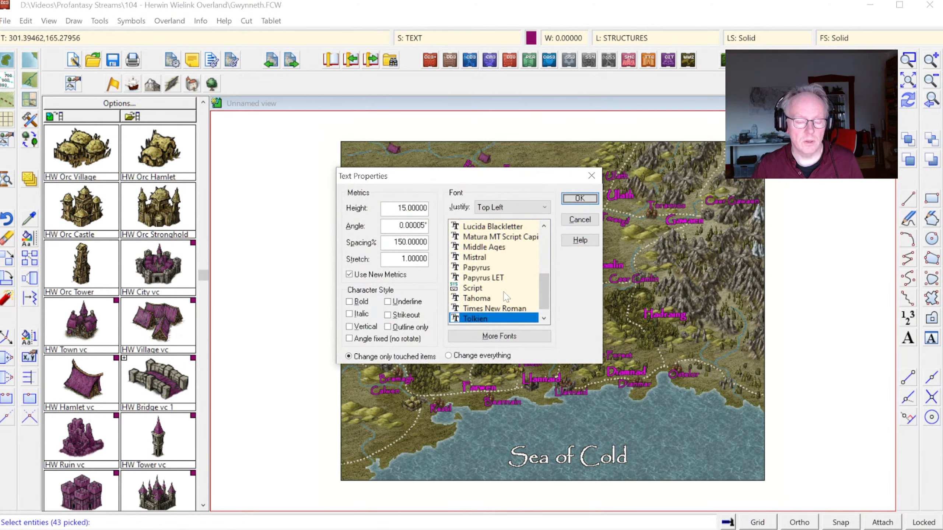
left_click(479, 321)
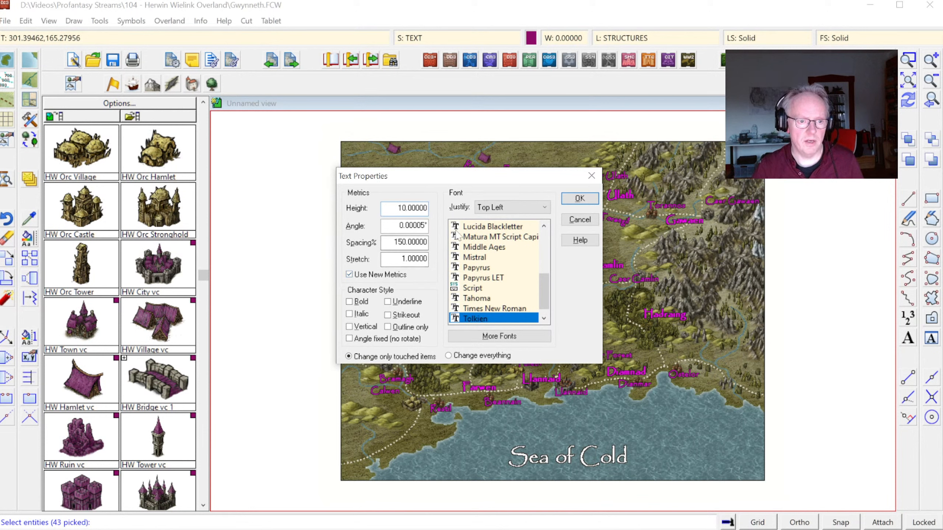
left_click(566, 199)
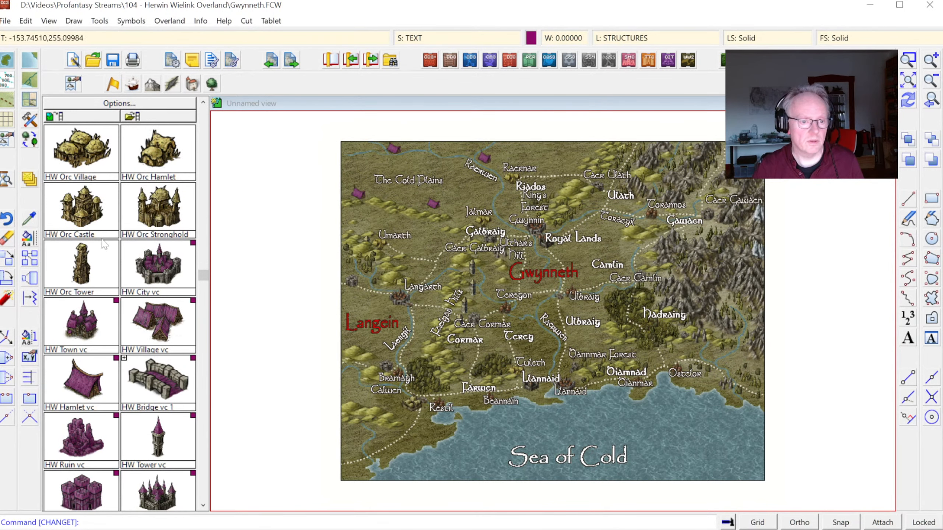
Step: Reduce the text height of the same Tolkien labels to 7 and check them around Gwynneth
left_click(31, 245)
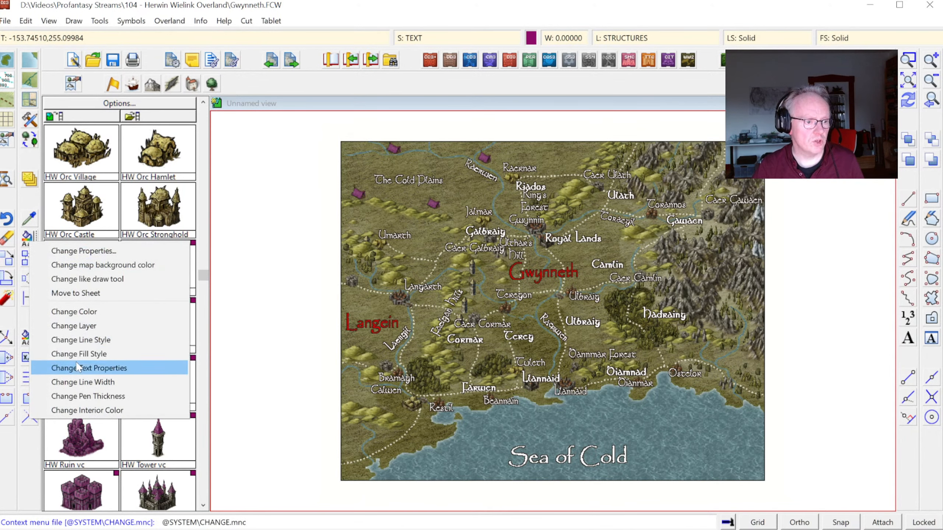
left_click(93, 368)
right_click(505, 347)
left_click(533, 415)
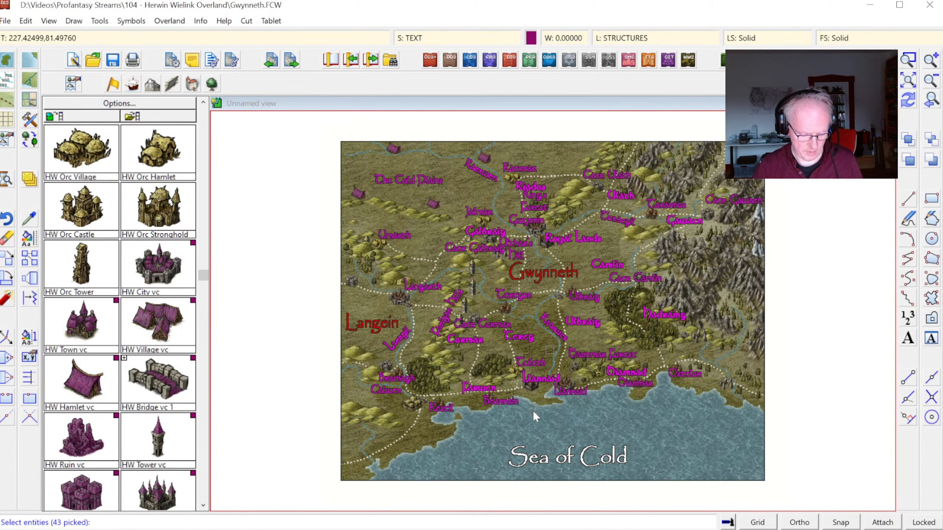
key("d")
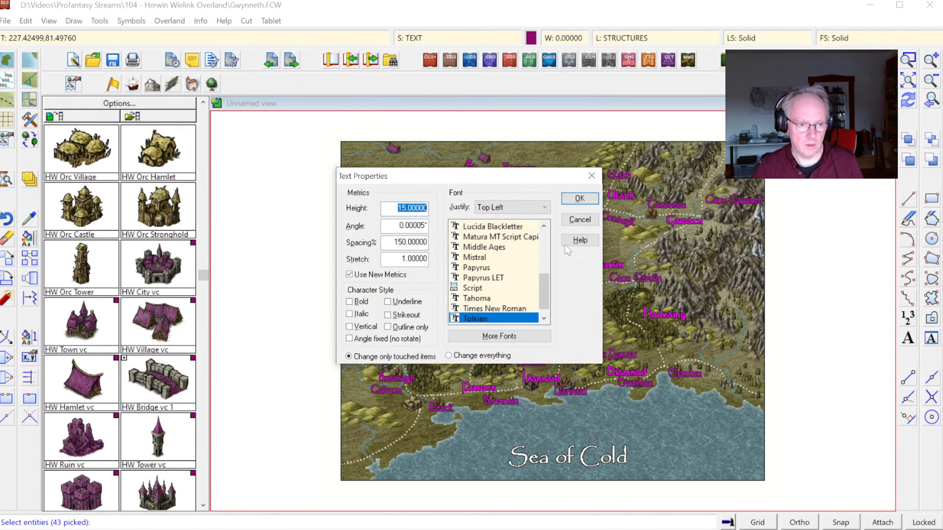
left_click(579, 200)
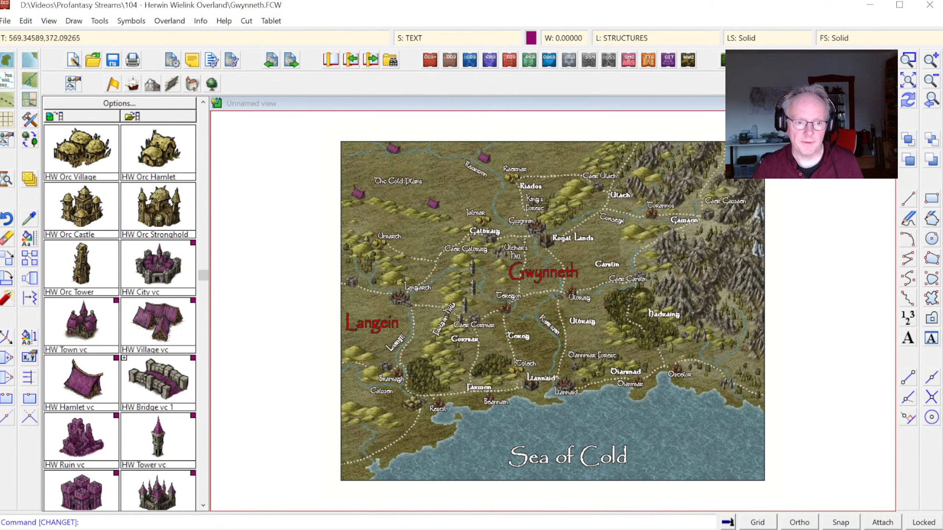
left_click(908, 59)
left_click(423, 206)
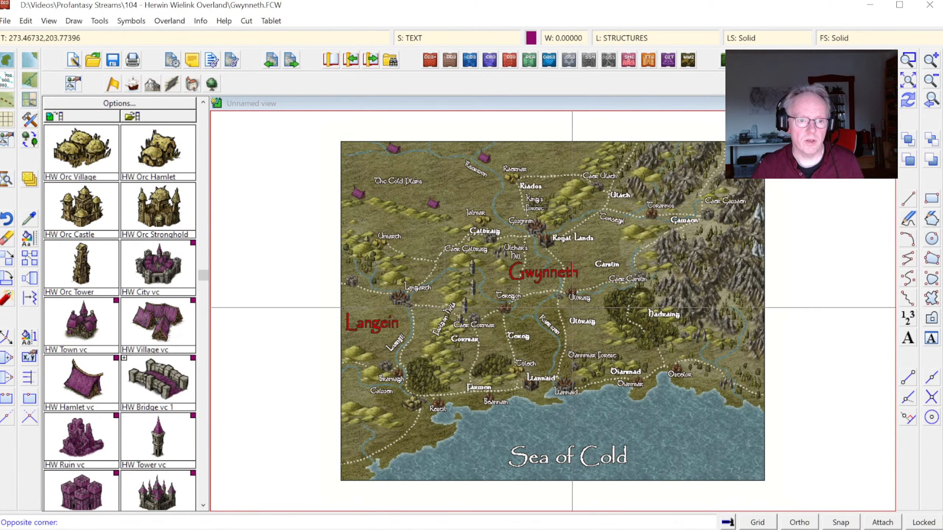
left_click(592, 308)
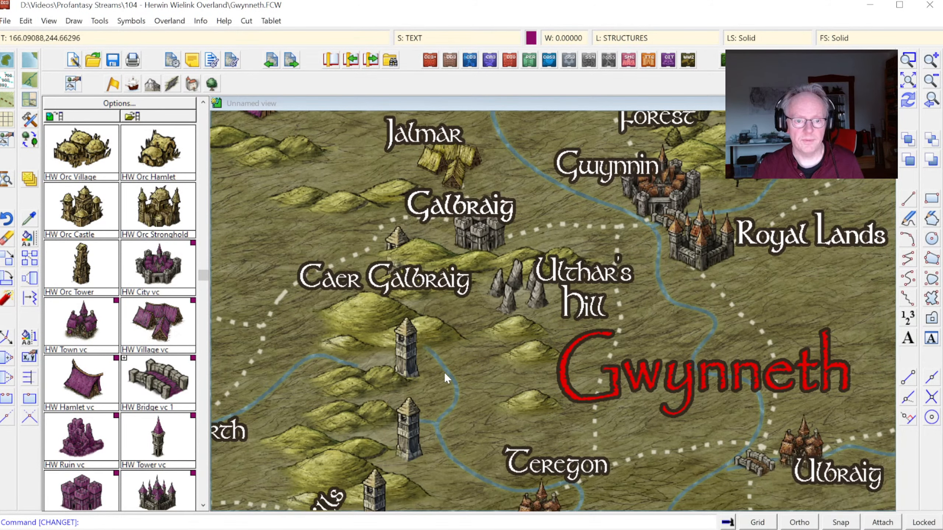
Step: Change the color of the Sea of Cold label to blue-gray, color 68
left_click(908, 81)
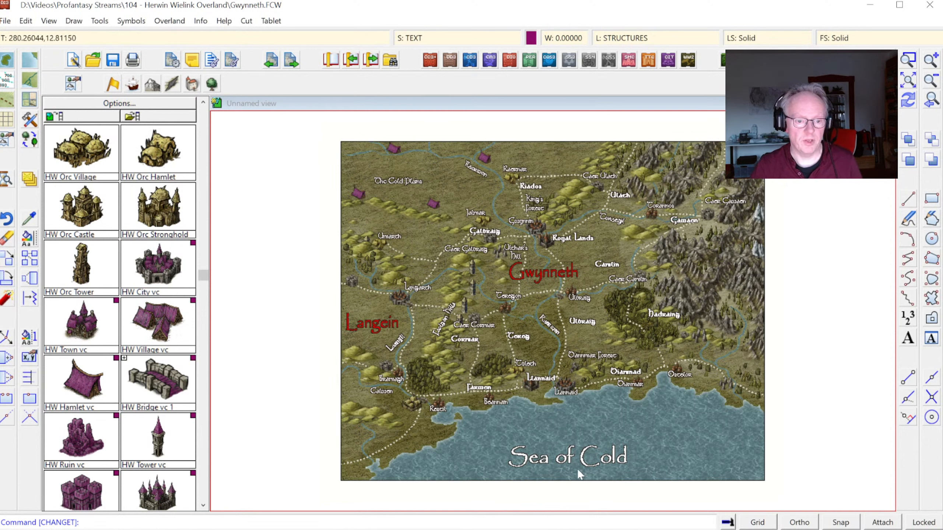
right_click(25, 243)
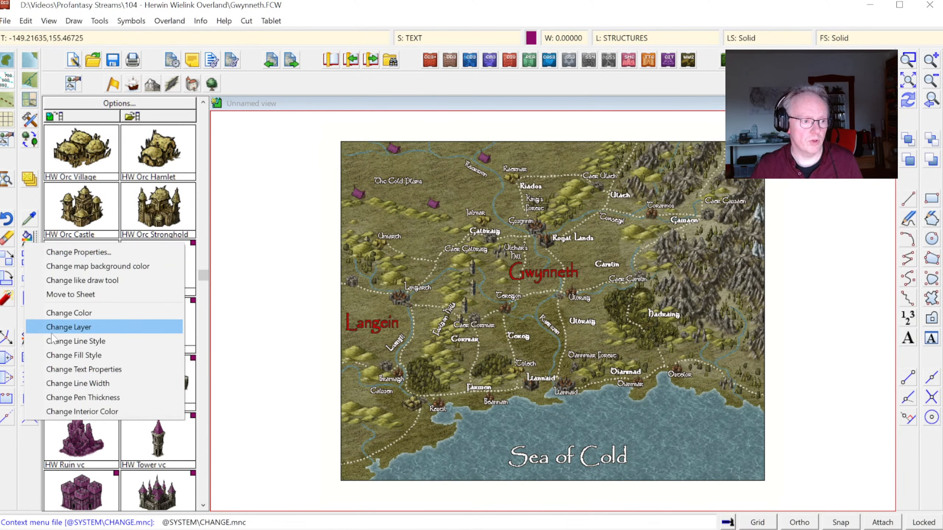
left_click(68, 313)
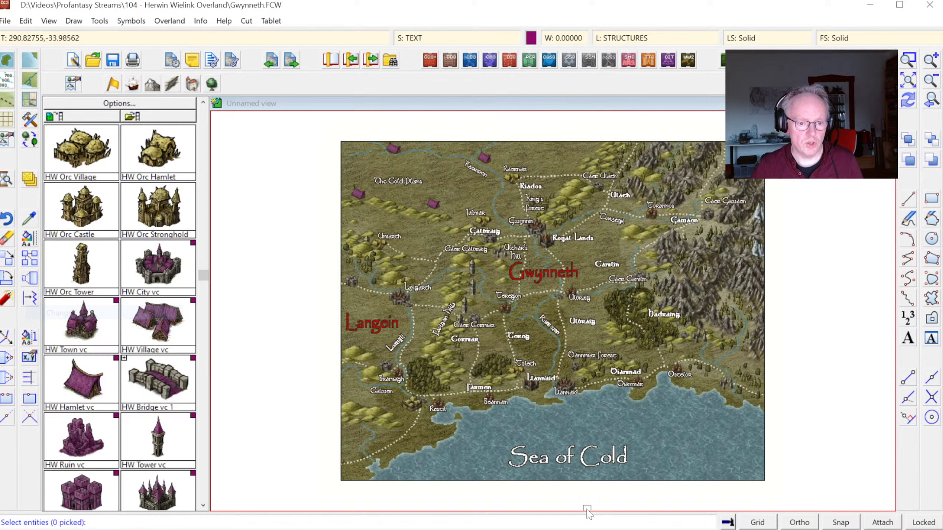
left_click(538, 460)
right_click(579, 320)
left_click(584, 319)
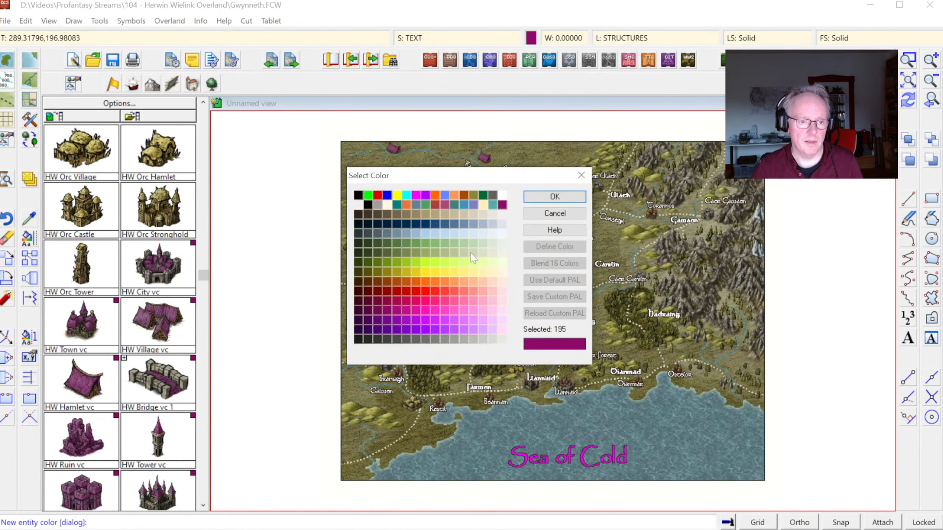
left_click(388, 232)
left_click(395, 233)
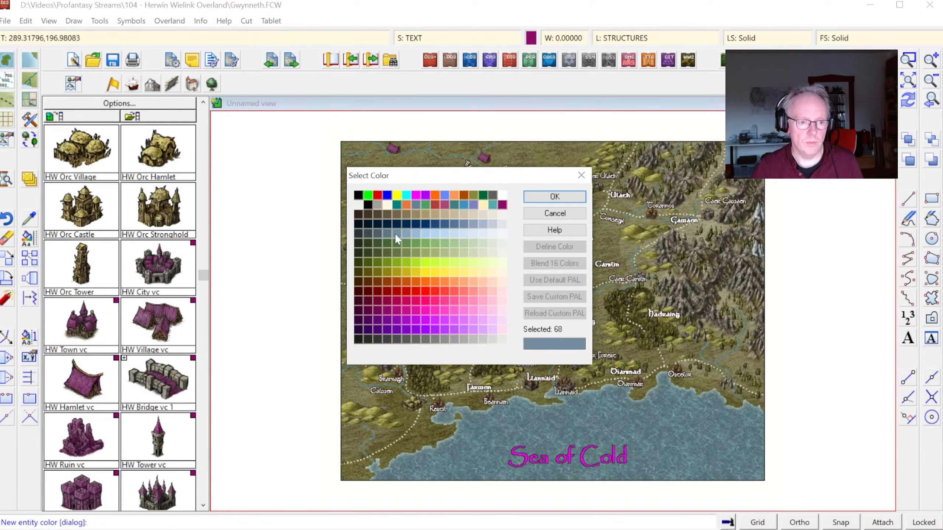
left_click(554, 196)
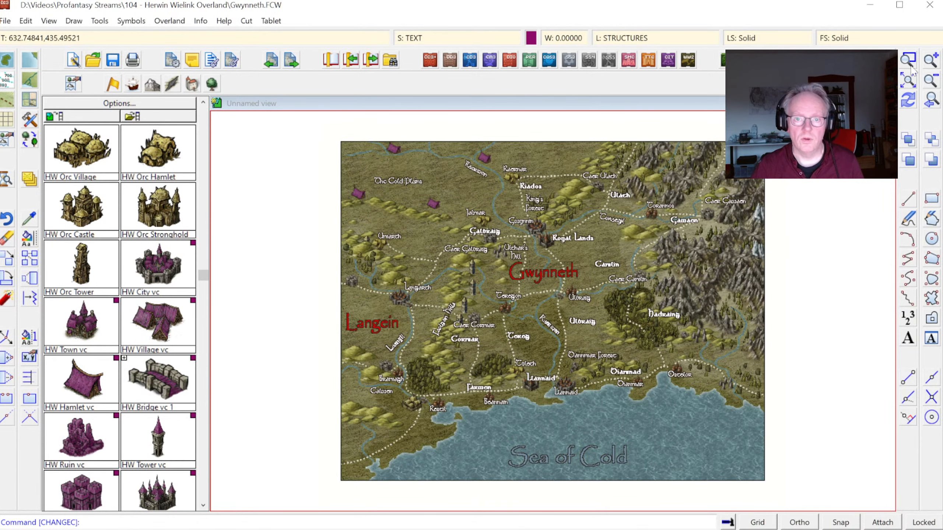
Step: Draw a Terrain Default, Marsh area along the southwest coast below Restil, tracing the coastline for its seaward edge
left_click(930, 59)
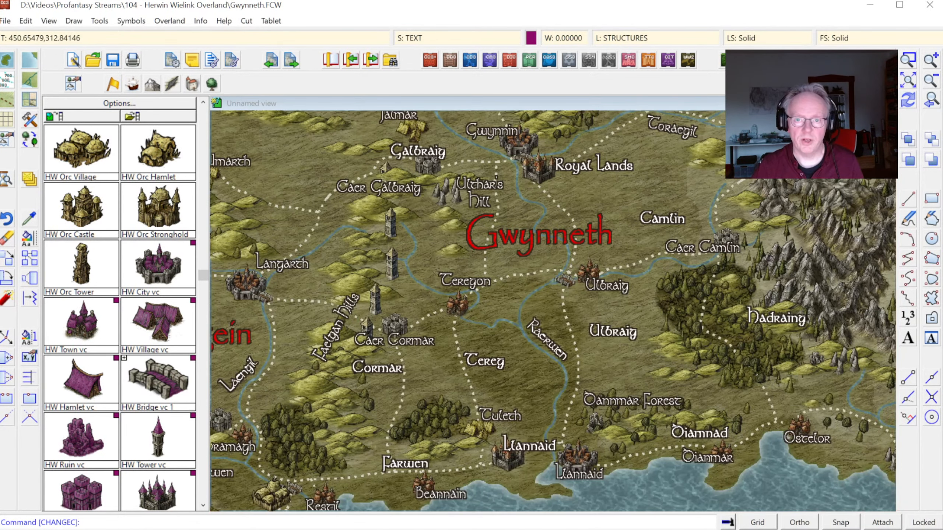
left_click(908, 79)
left_click(908, 60)
left_click(326, 373)
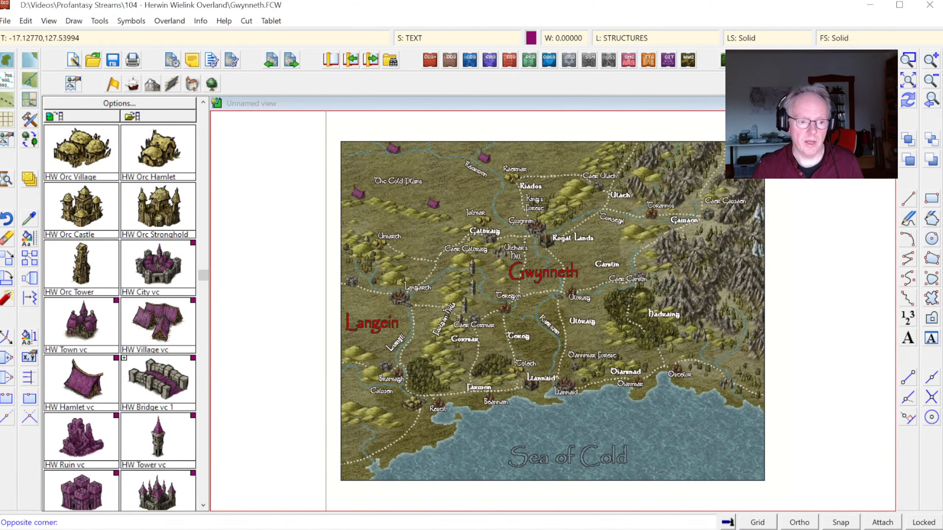
left_click(485, 486)
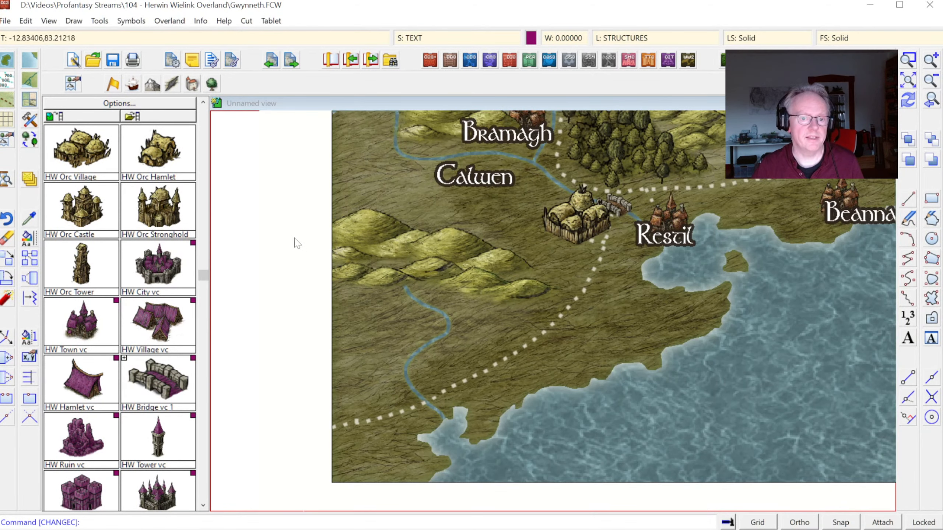
left_click(35, 101)
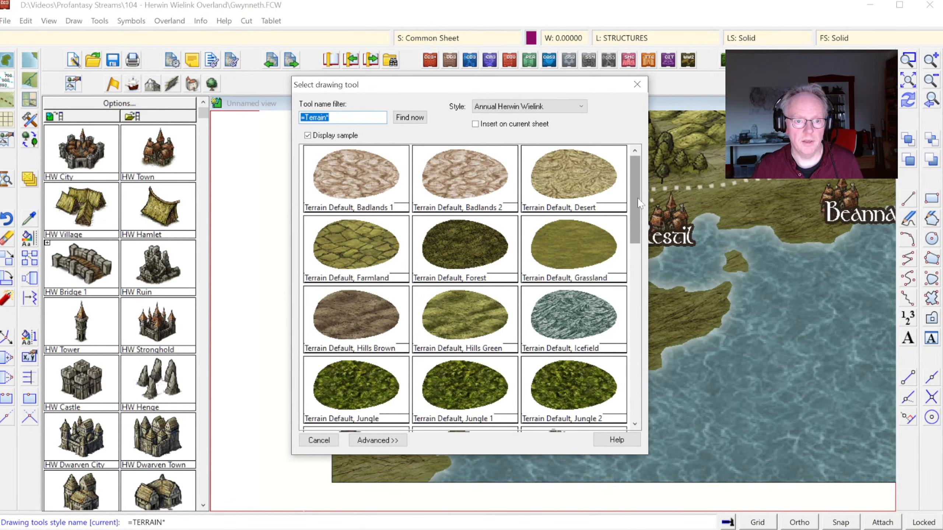
left_click_drag(639, 203, 645, 253)
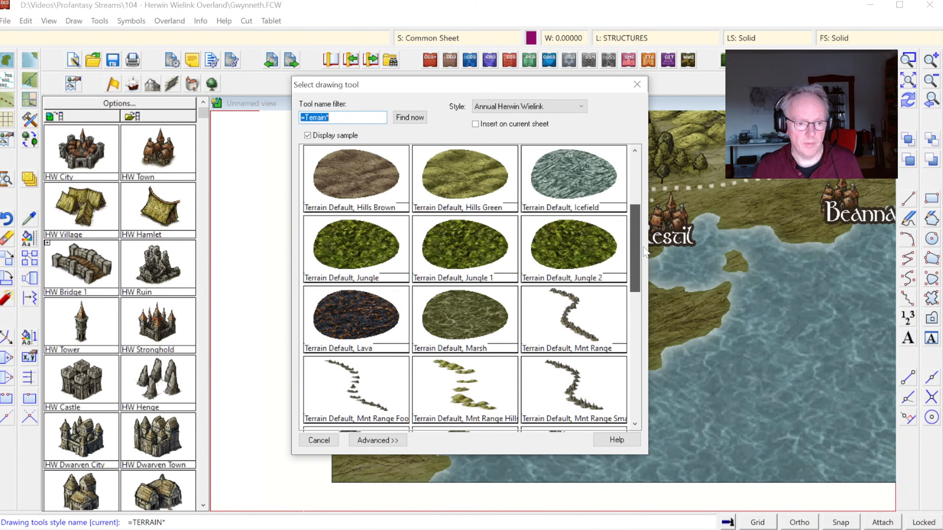
double_click(503, 315)
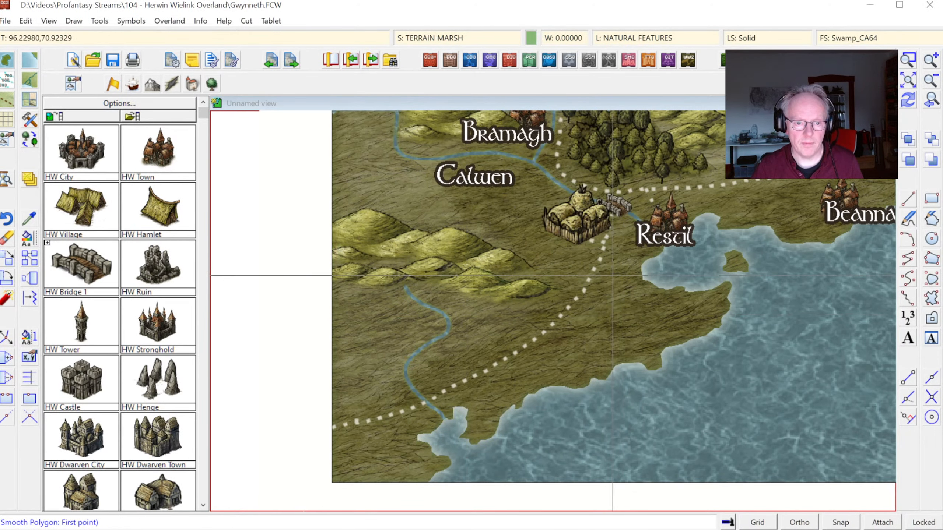
left_click(596, 276)
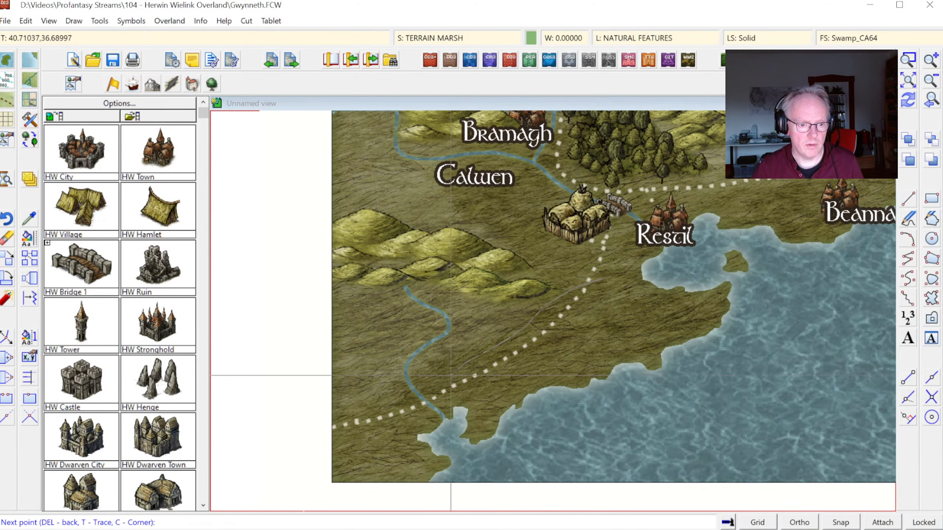
key("t")
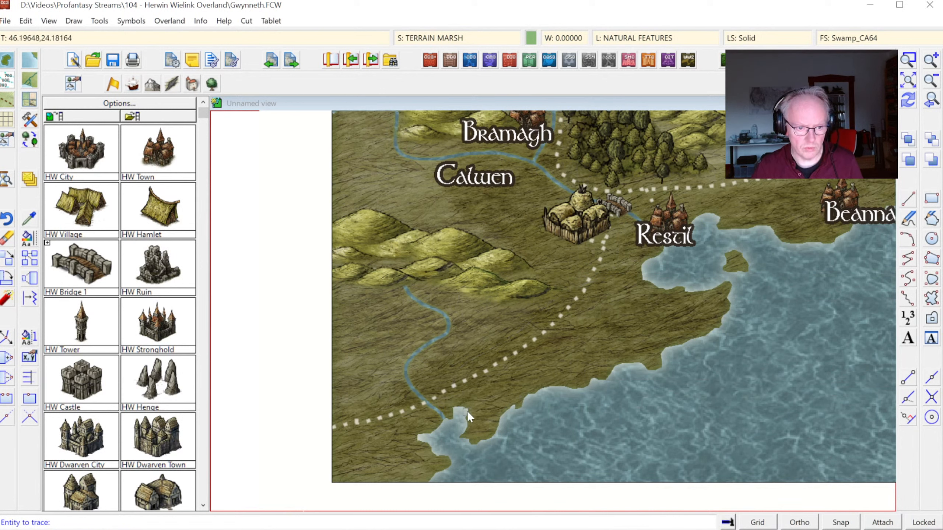
left_click(467, 411)
left_click(452, 408)
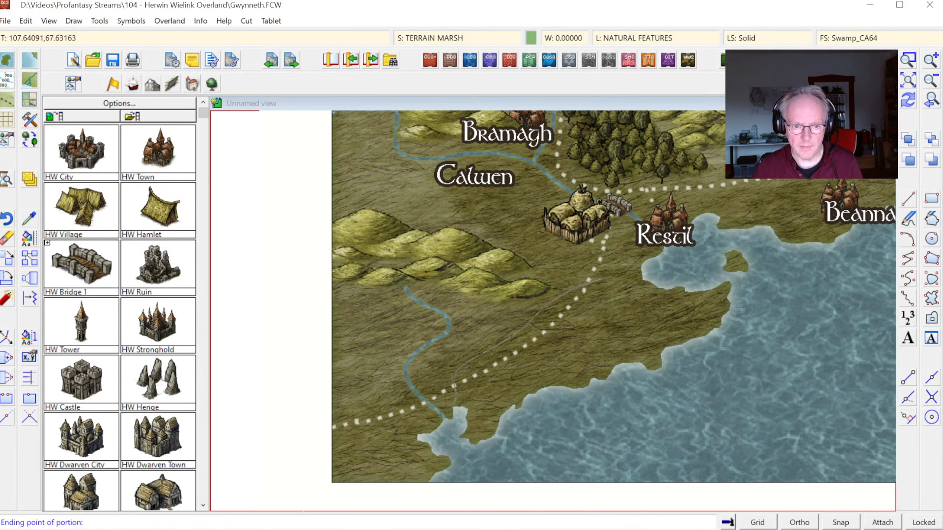
left_click(640, 270)
right_click(641, 270)
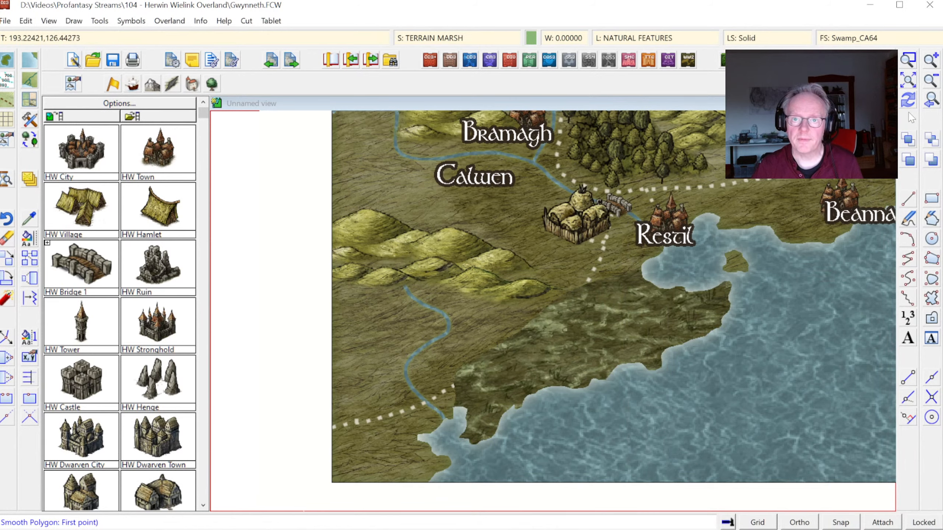
left_click(910, 100)
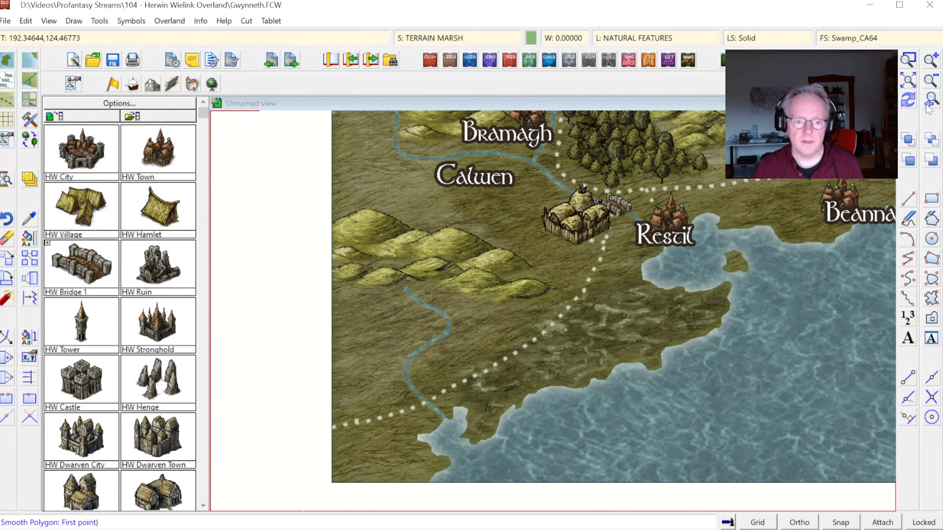
key("Escape")
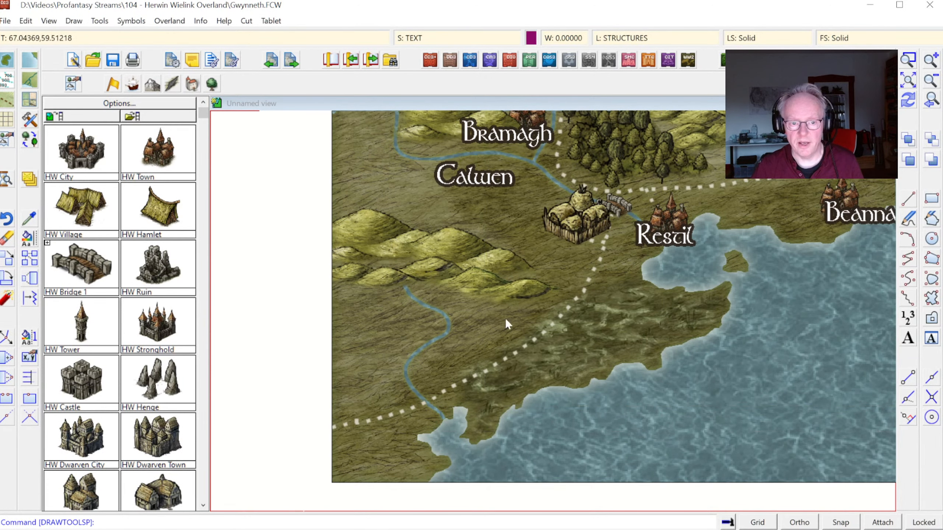
Step: Draw a Terrain Default, Grassland area over the northern plains around The Cold Plains, extending past the map's northern border
left_click(906, 85)
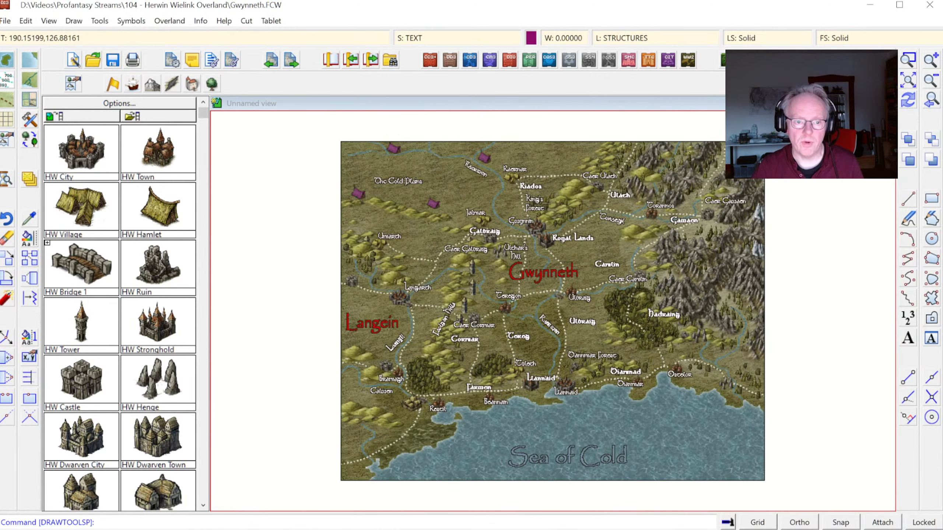
left_click(27, 105)
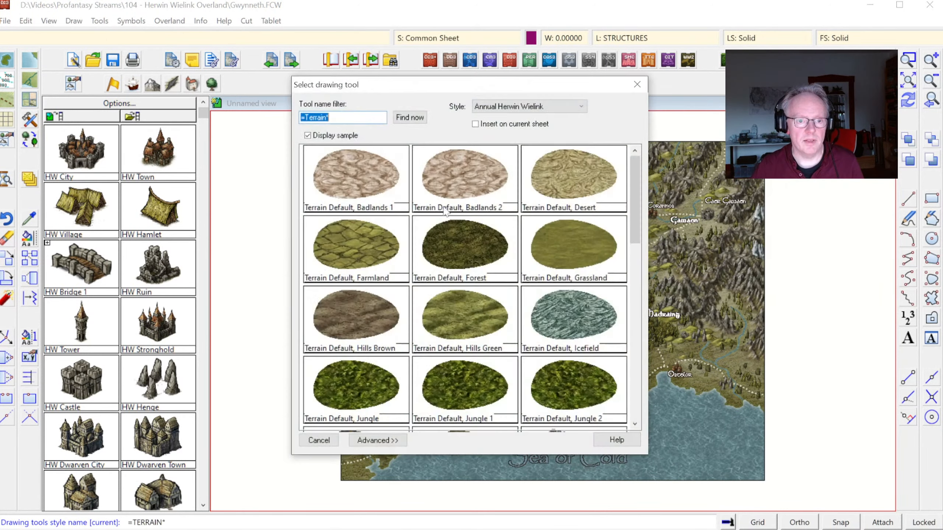
double_click(572, 251)
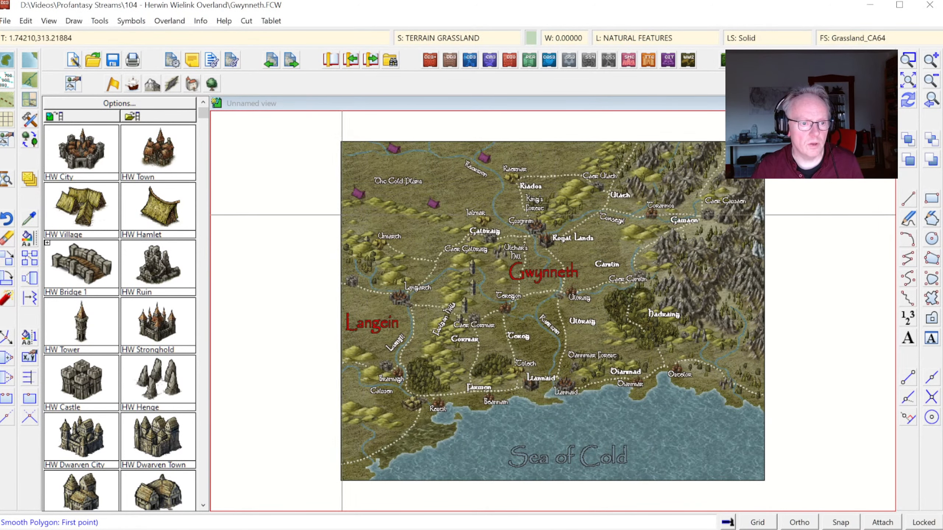
left_click(354, 214)
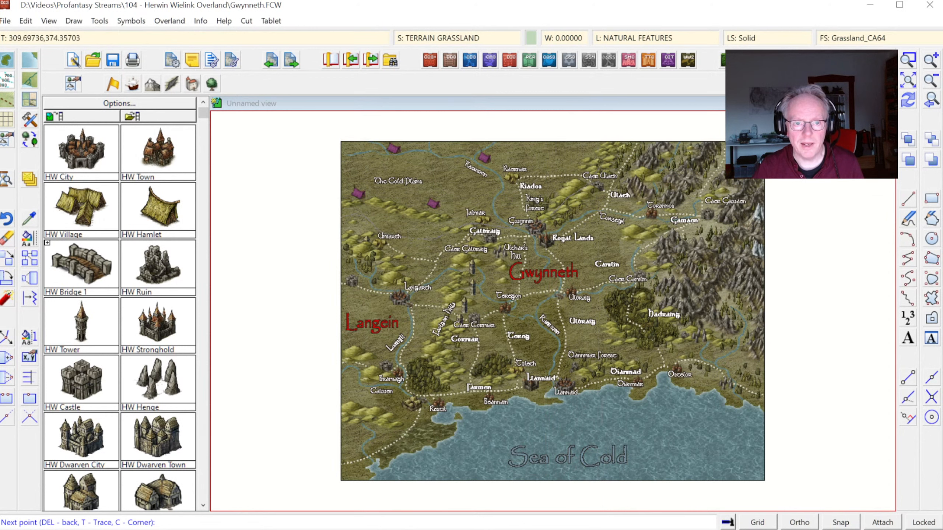
left_click(624, 135)
left_click(329, 132)
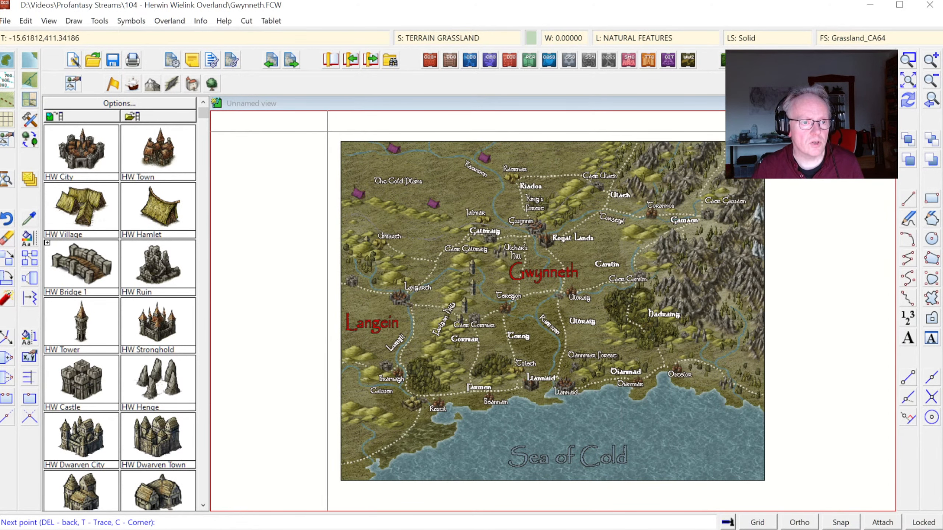
right_click(330, 132)
right_click(760, 157)
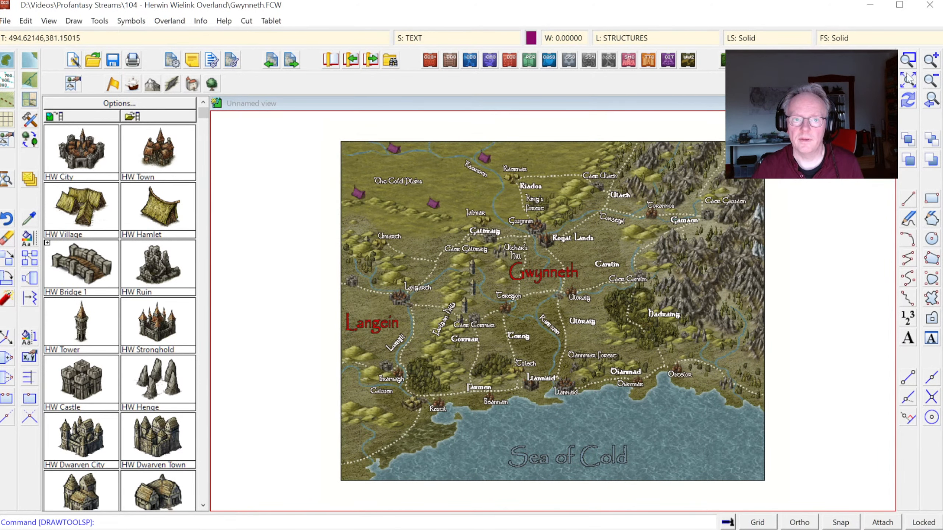
Step: Pick up the properties of the red Gwynneth label as the current drawing properties
left_click(907, 63)
left_click(326, 129)
left_click(592, 335)
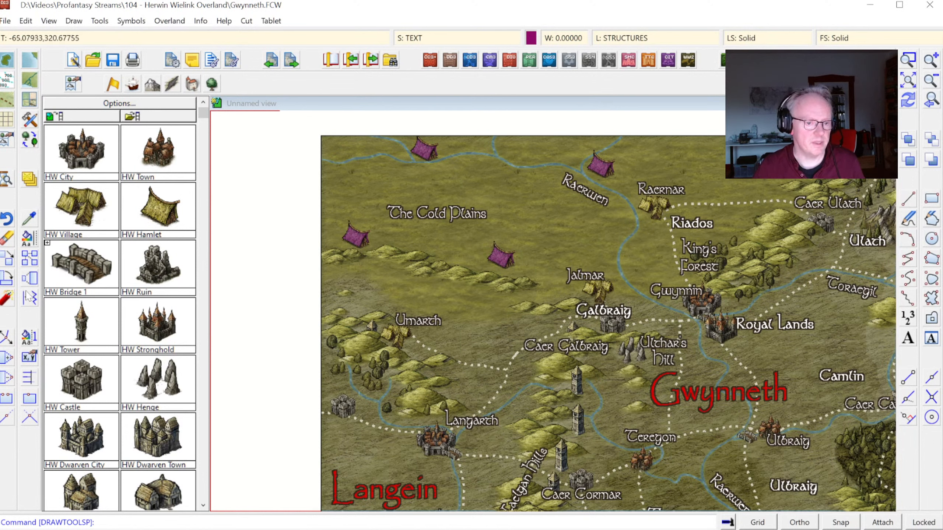
left_click(27, 249)
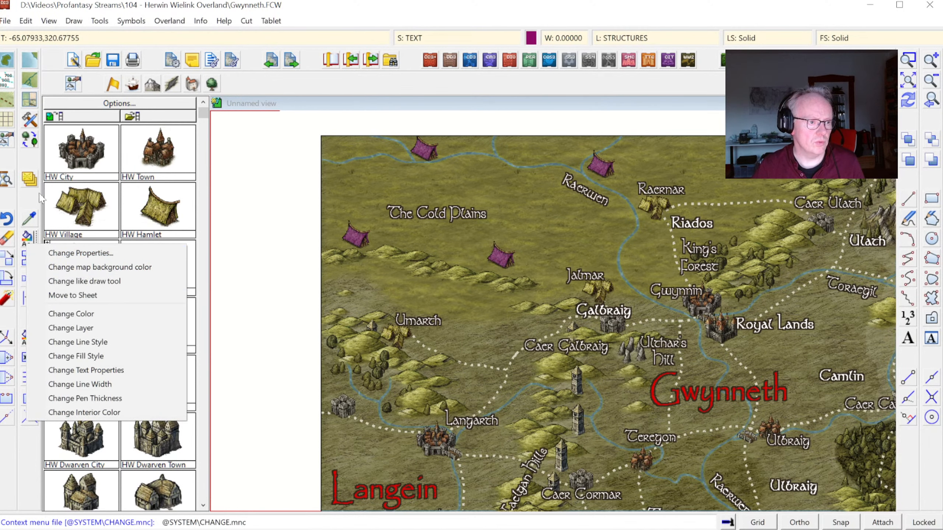
left_click(74, 280)
left_click(729, 402)
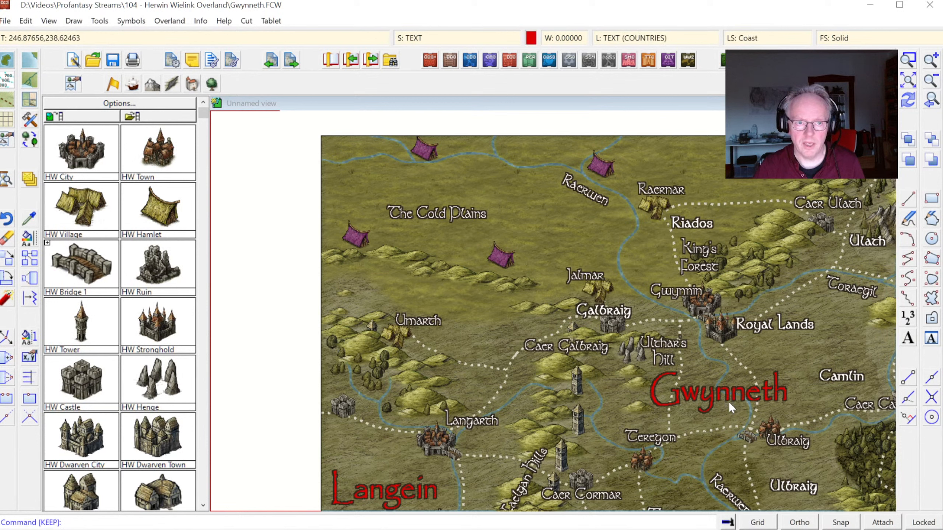
Step: Set The Cold Plains label to the Papyrus font with a height of 10 and 150% spacing
left_click(28, 248)
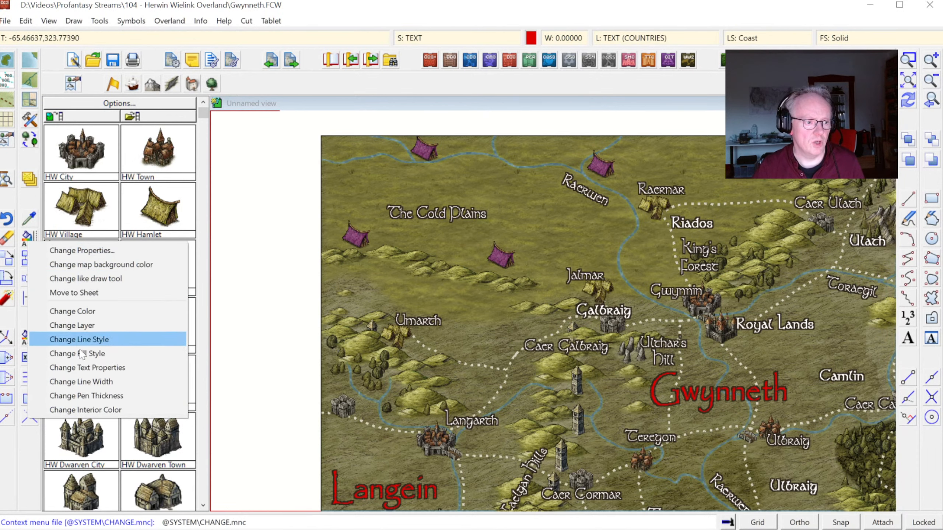
left_click(75, 367)
left_click(470, 217)
right_click(480, 221)
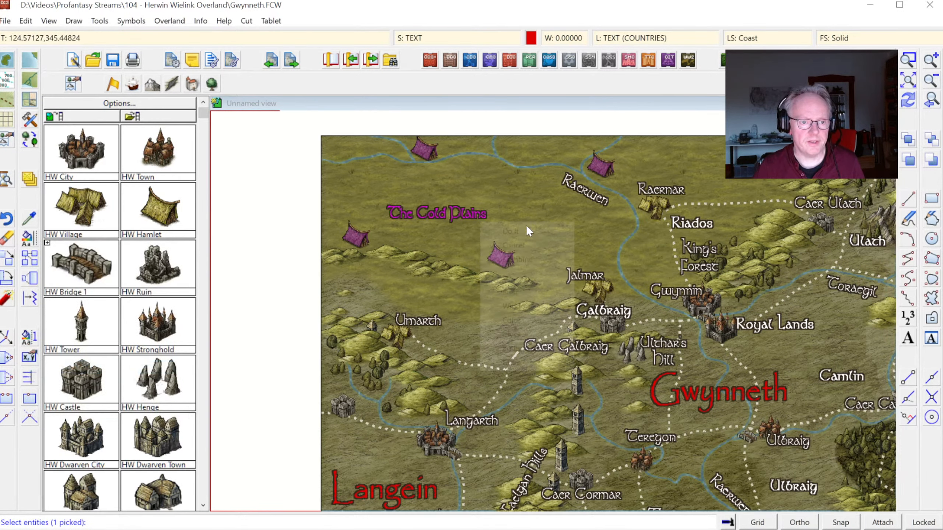
left_click(526, 225)
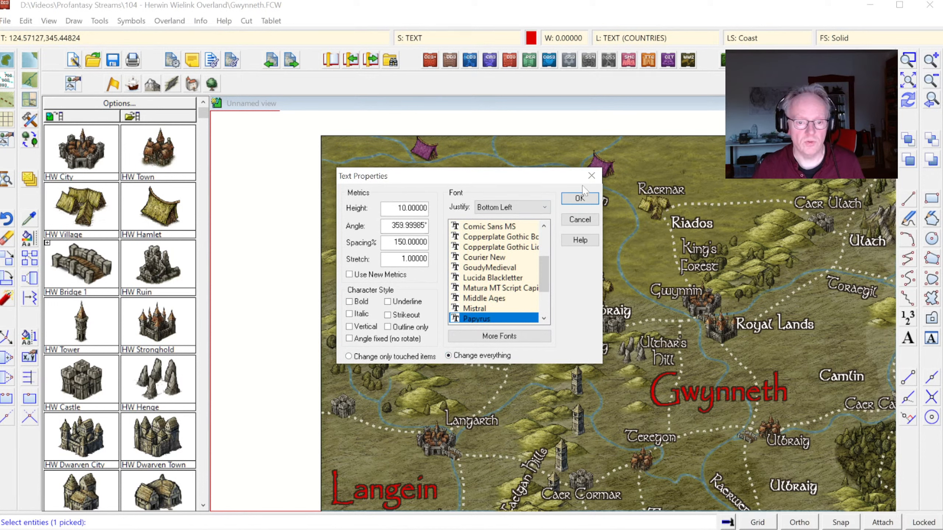
left_click(578, 199)
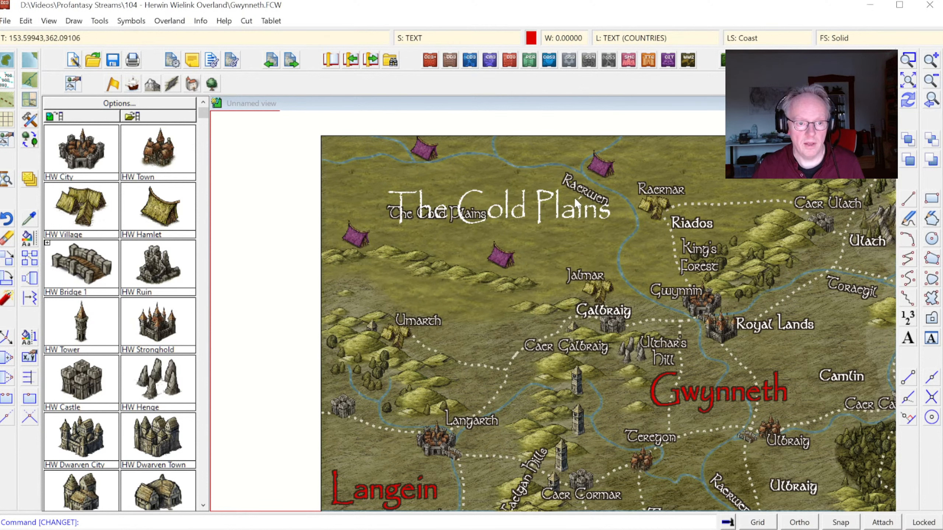
left_click(907, 100)
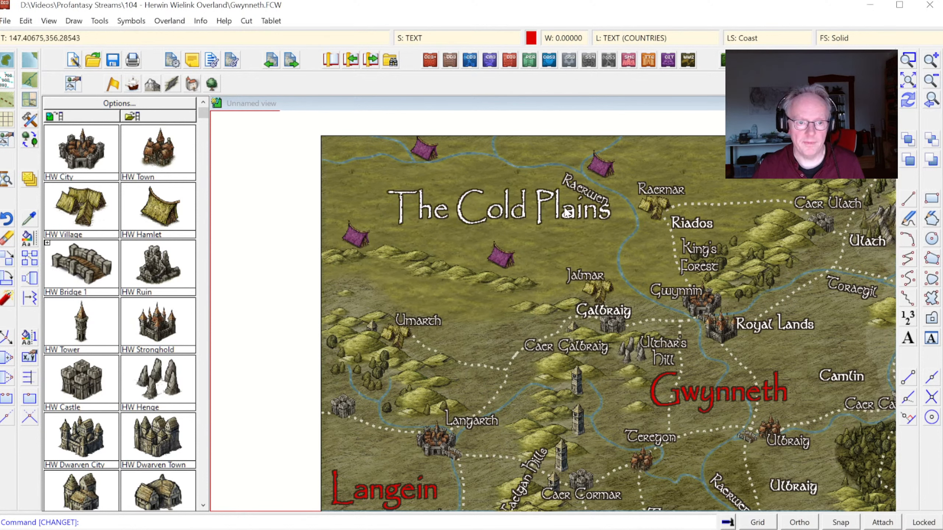
right_click(38, 240)
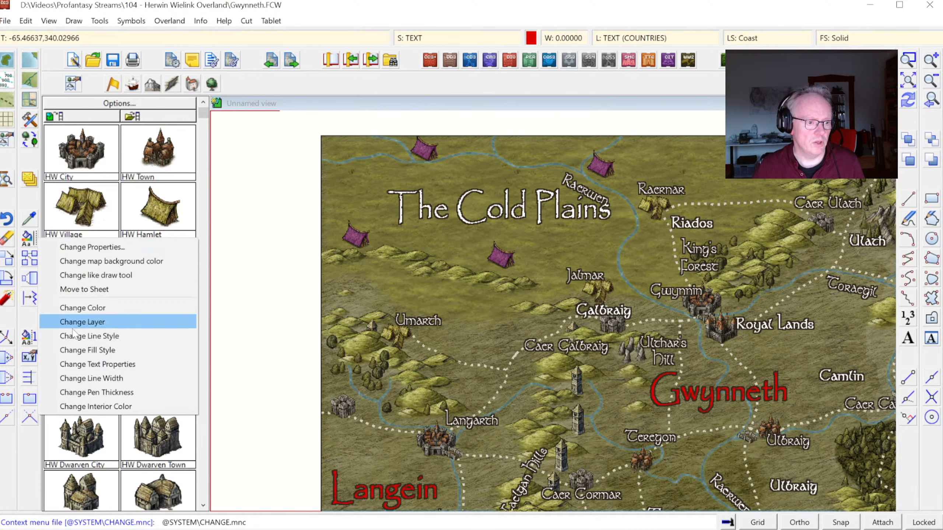
right_click(469, 232)
left_click(468, 233)
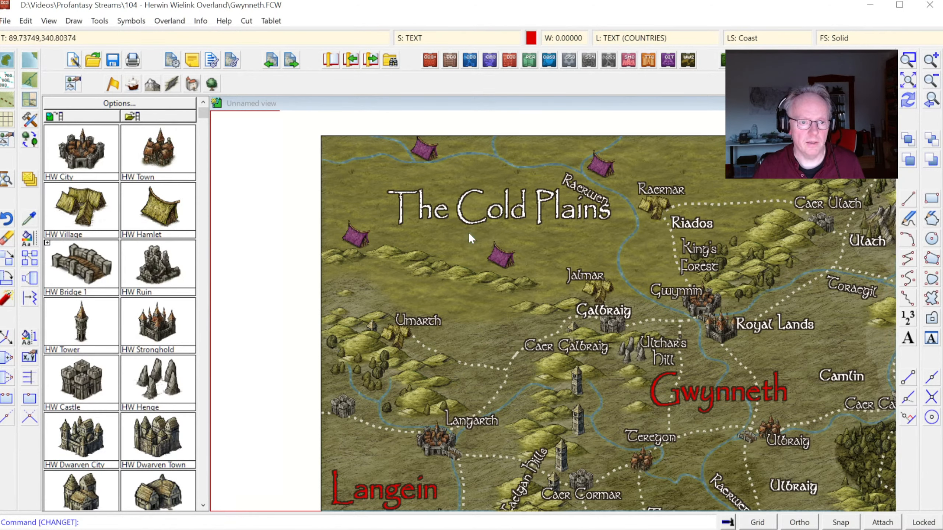
right_click(468, 232)
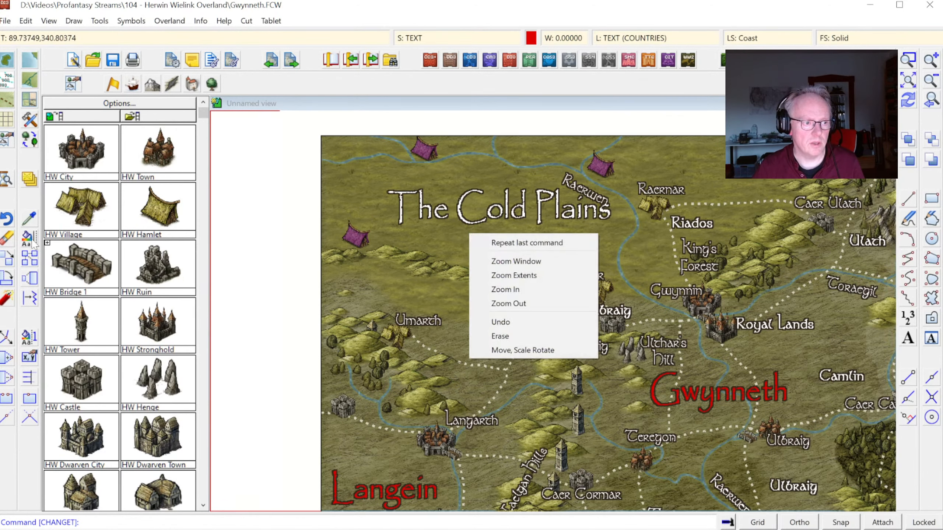
right_click(32, 239)
Step: Change the color of The Cold Plains label to pale green, color 93
left_click(32, 238)
left_click(473, 225)
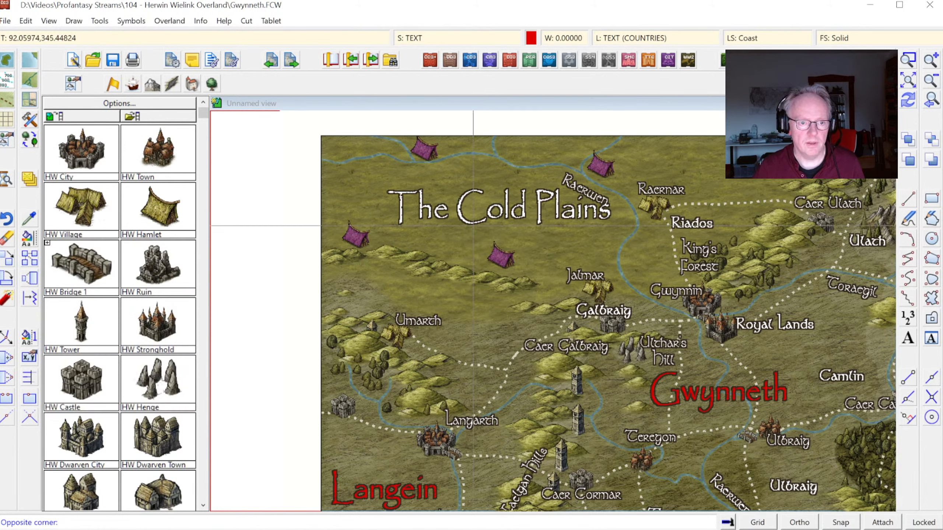
left_click(479, 204)
right_click(478, 203)
left_click(478, 205)
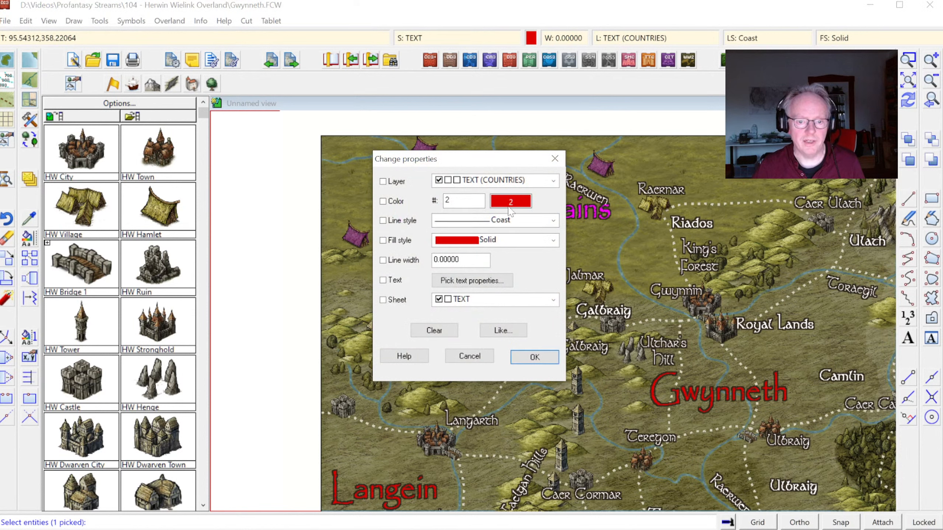
left_click(511, 201)
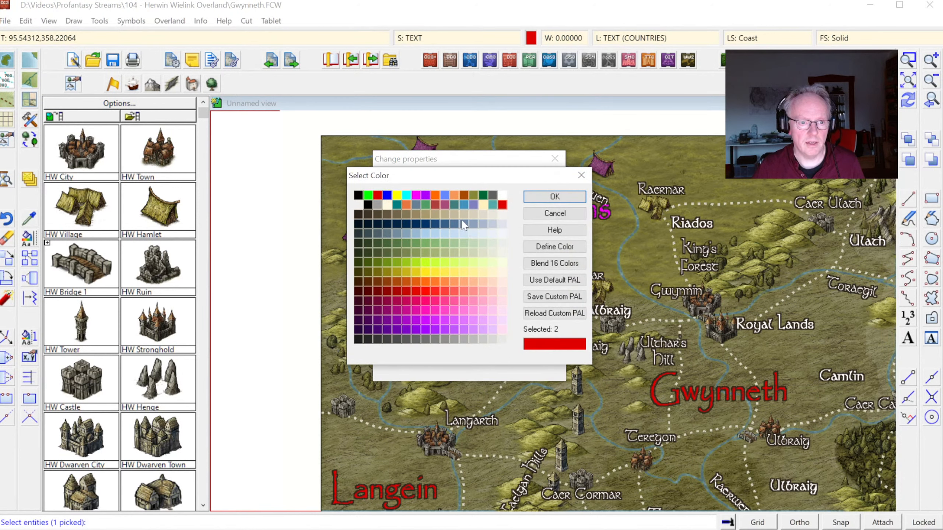
left_click(453, 243)
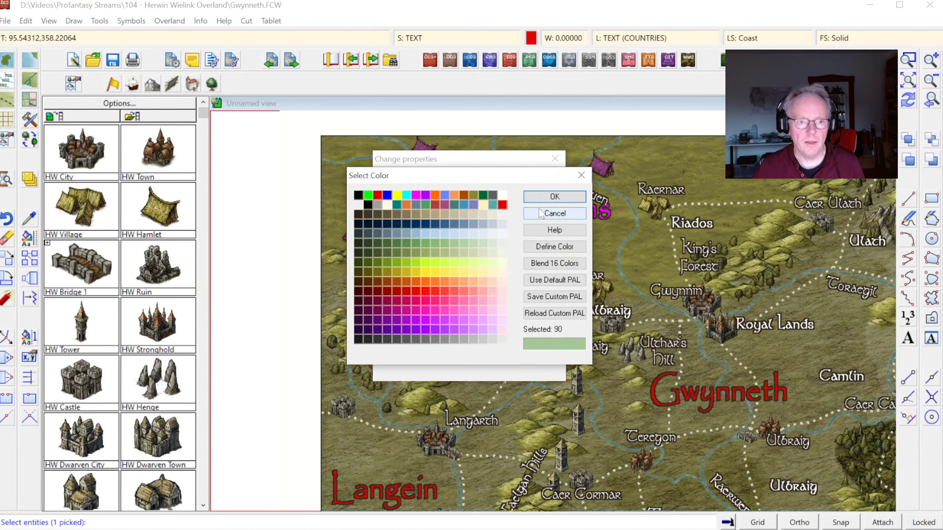
left_click(481, 243)
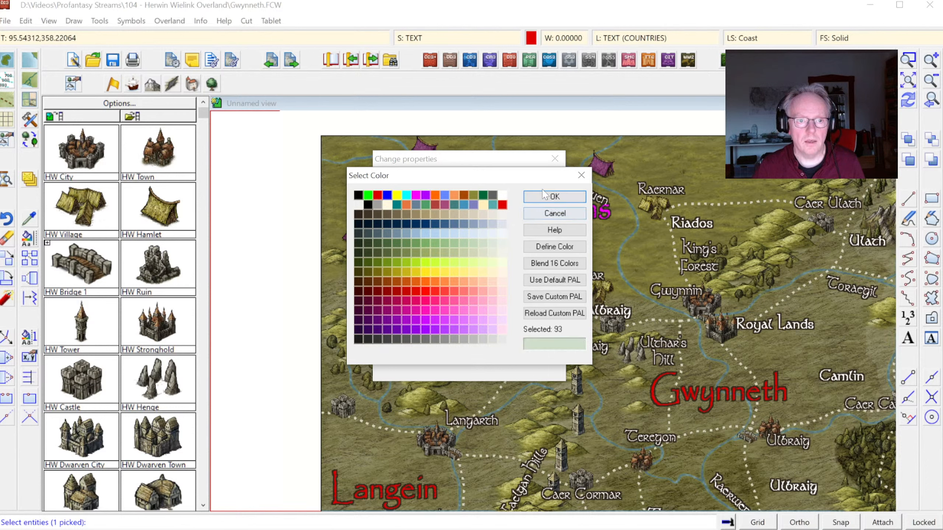
left_click(540, 202)
left_click(536, 355)
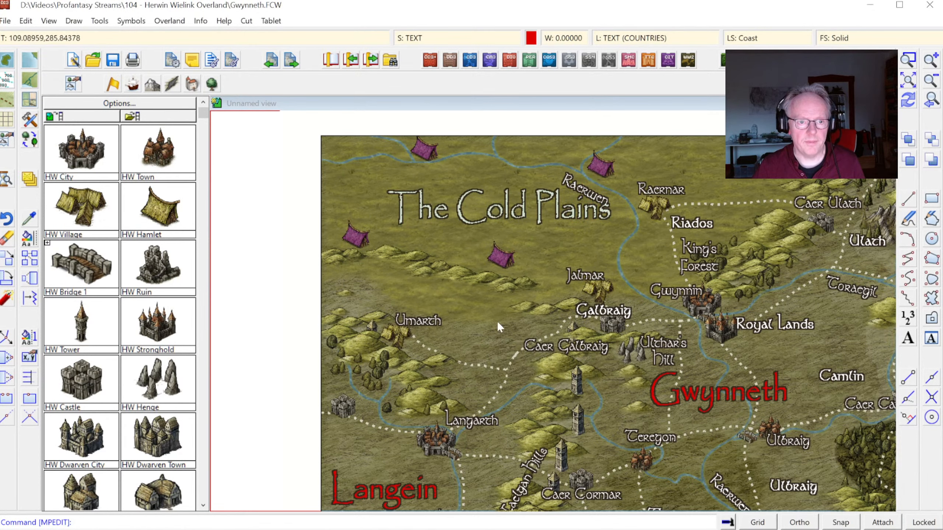
Step: Move The Cold Plains label slightly northwest, clear of the Raerwen river label, and redraw the whole map
left_click(6, 264)
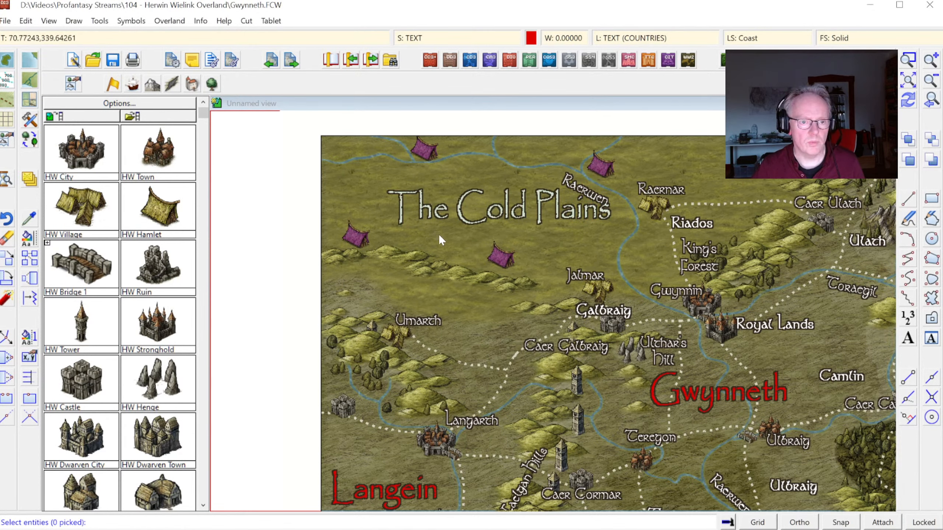
left_click(468, 223)
left_click(498, 233)
left_click(511, 228)
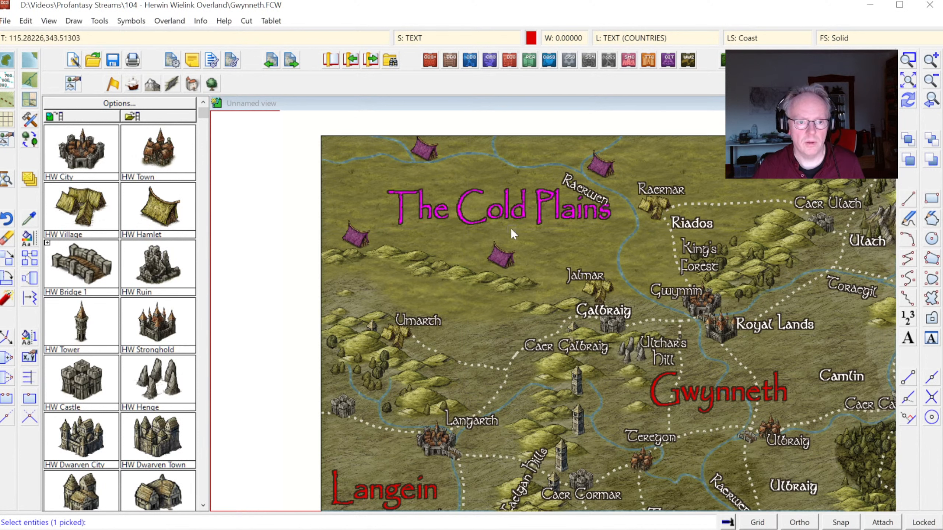
right_click(527, 215)
left_click(527, 216)
left_click(504, 212)
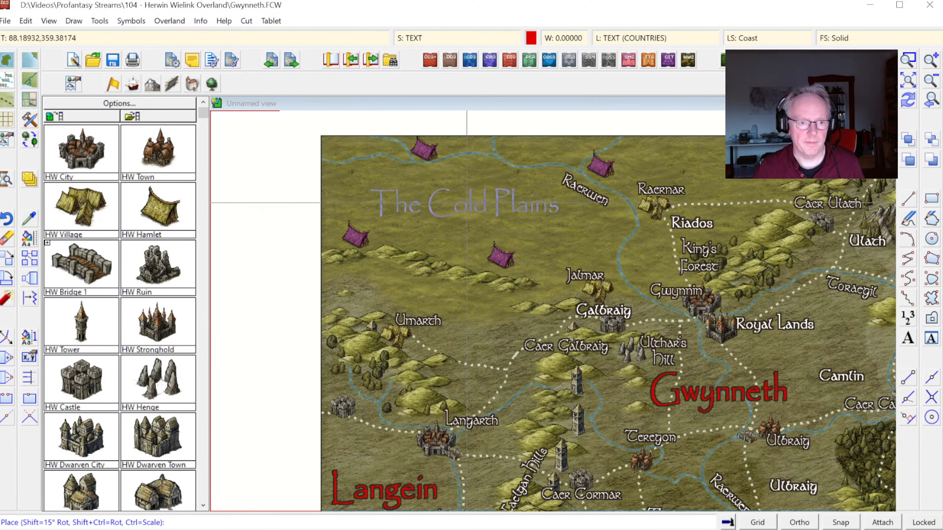
left_click(462, 201)
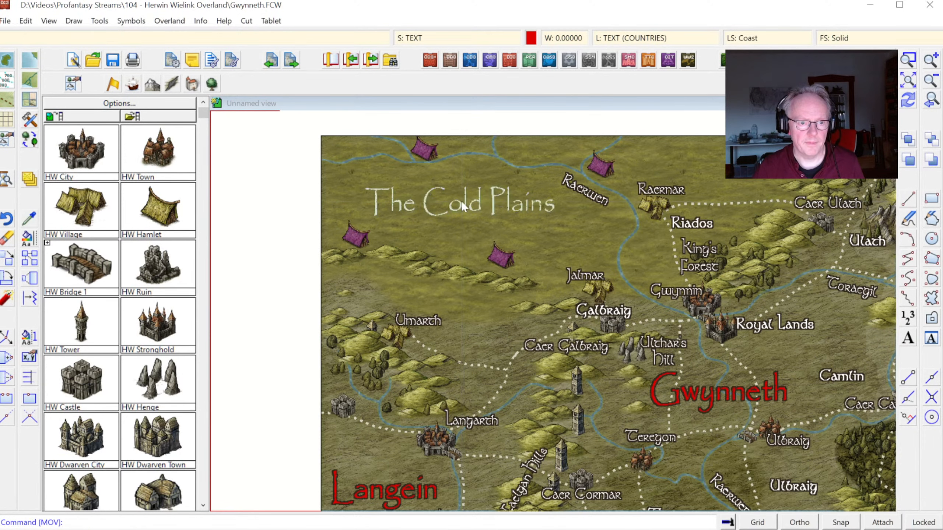
left_click(908, 100)
left_click(930, 102)
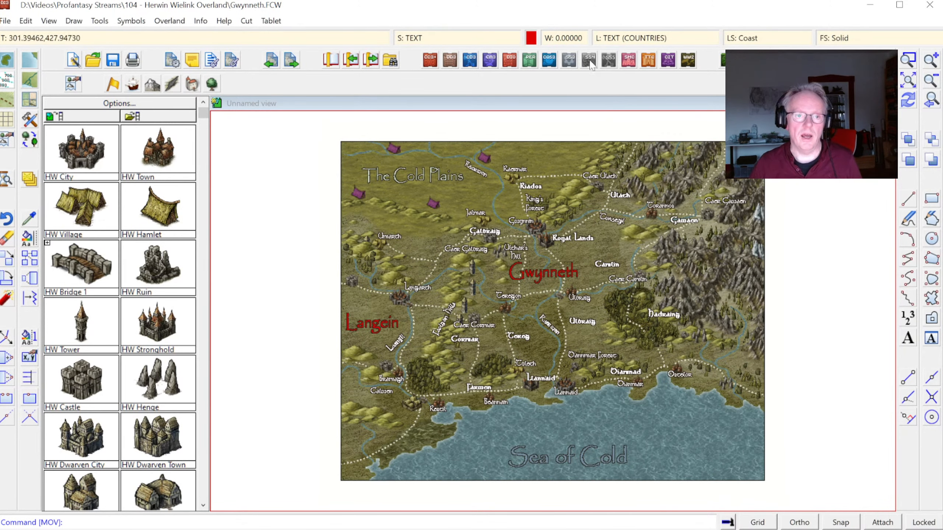
Step: Unhide the CONTOURS (SEA) sheet and make it the current sheet
left_click(420, 38)
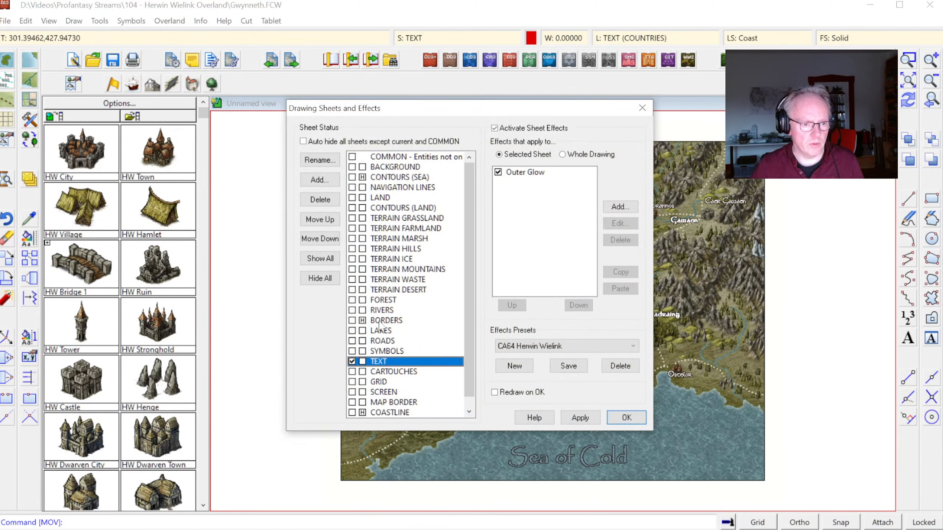
left_click(364, 178)
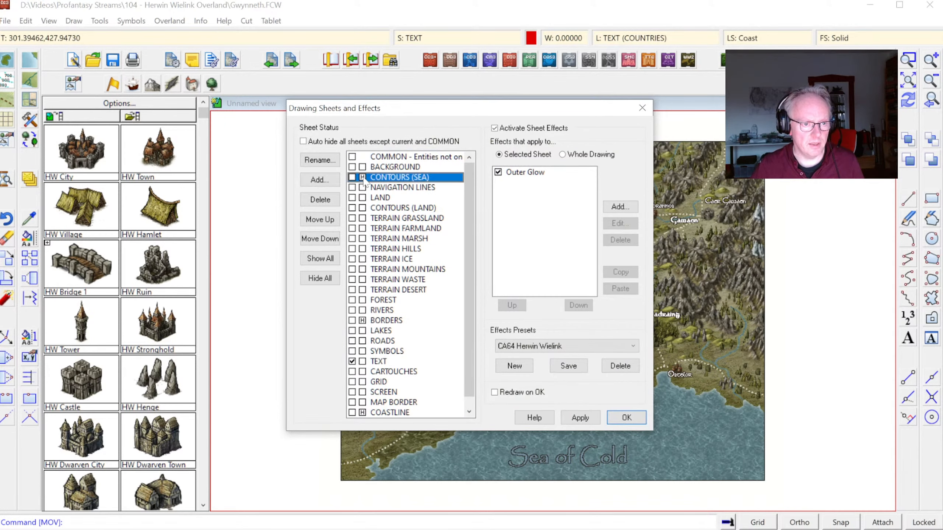
left_click(352, 177)
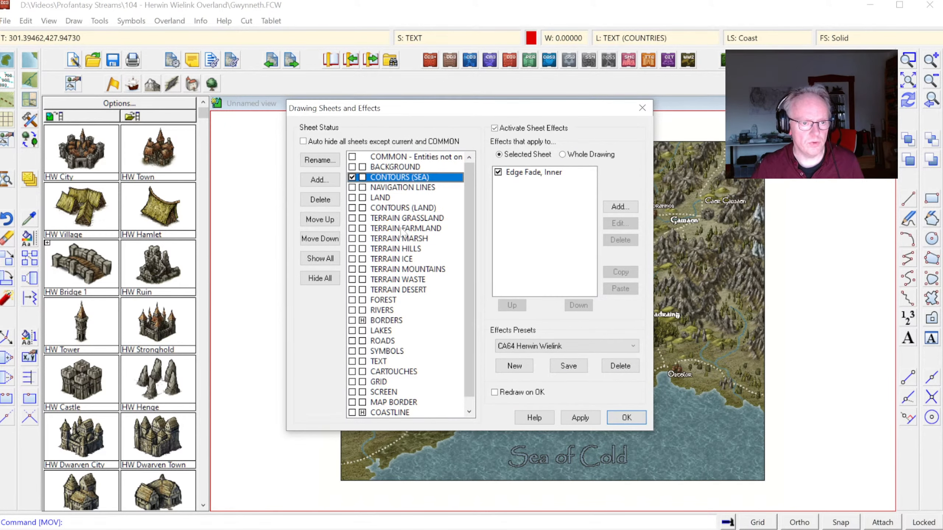
left_click(625, 417)
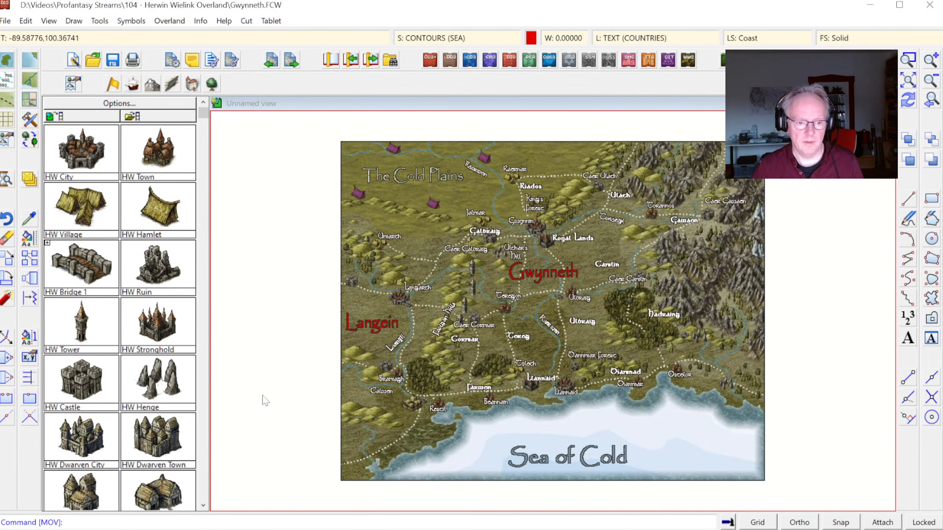
Step: Change all the sea contour polygons to match the Contour, Default (Sea) Dark drawing tool and redraw the map
left_click(29, 237)
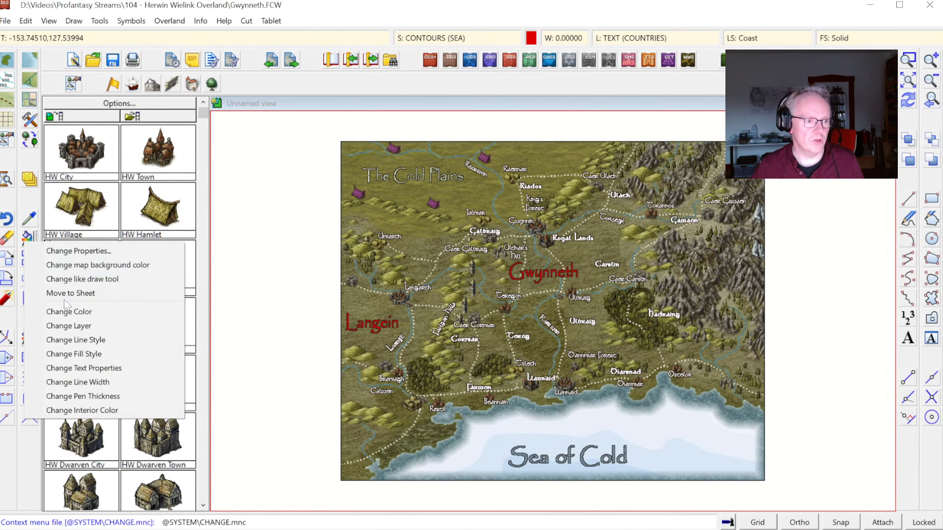
left_click(66, 325)
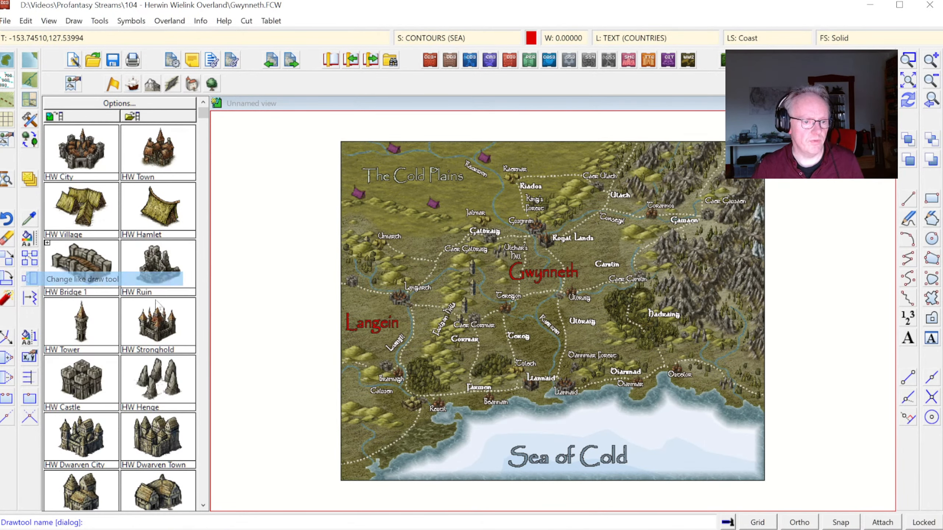
right_click(480, 346)
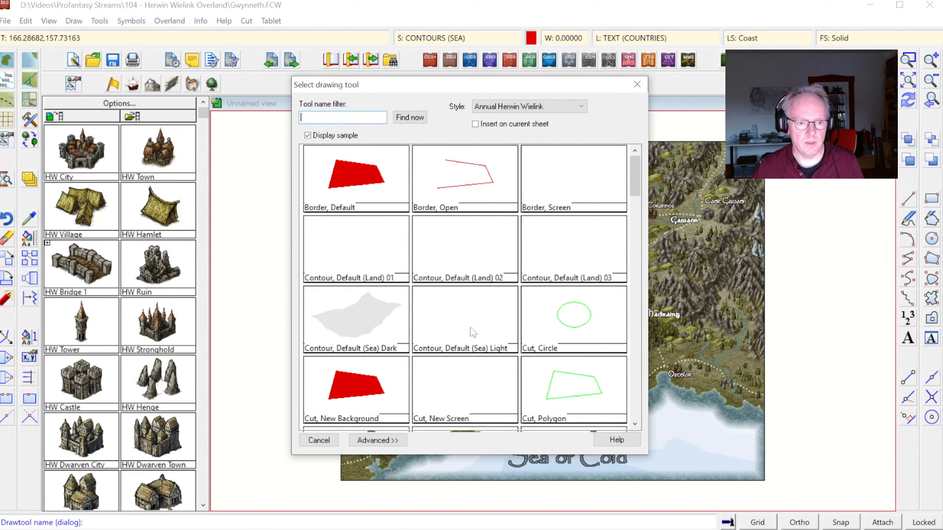
double_click(368, 323)
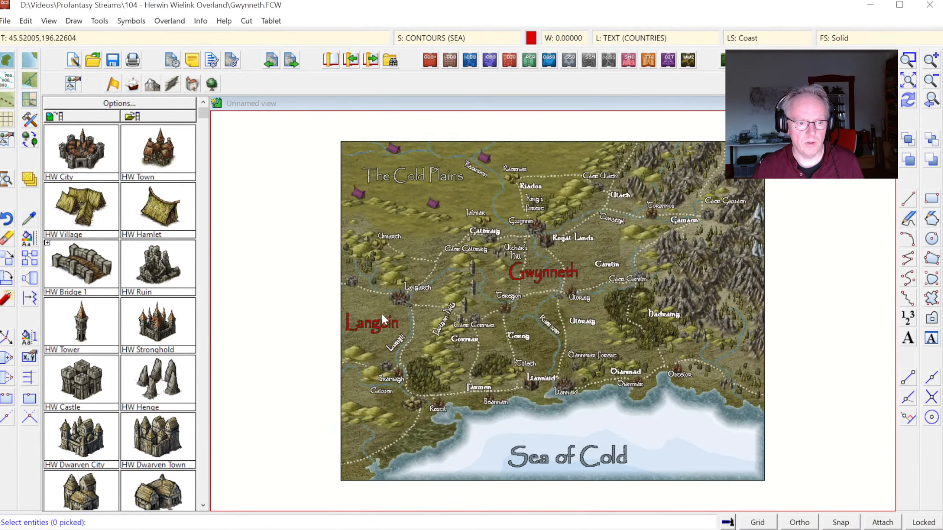
right_click(463, 301)
left_click(450, 368)
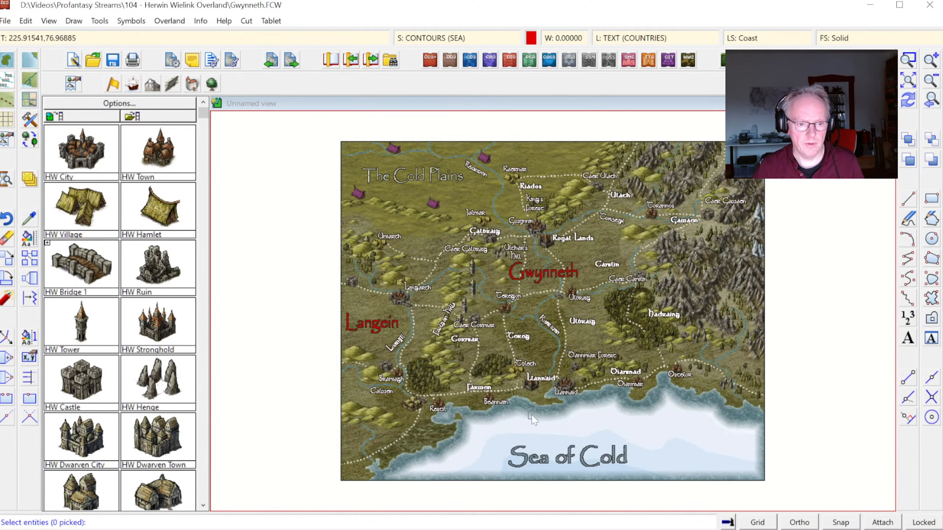
left_click(487, 447)
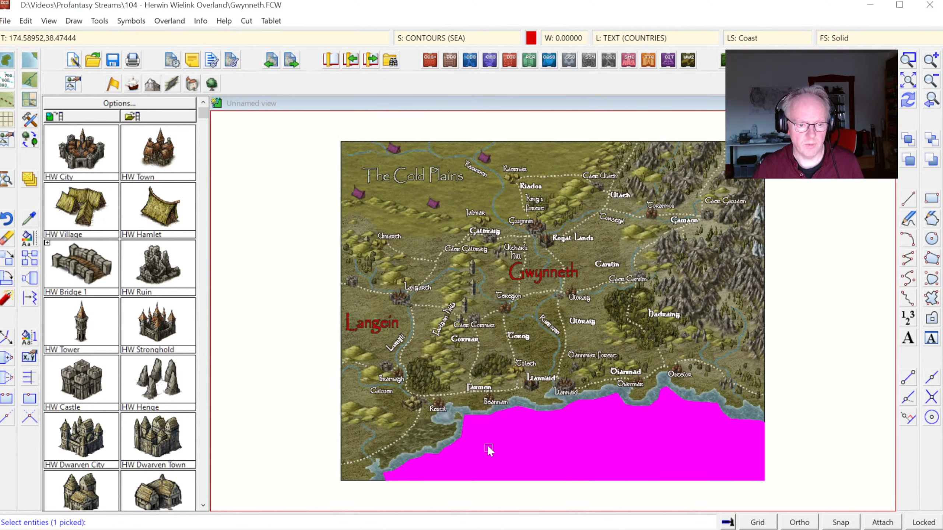
left_click(908, 101)
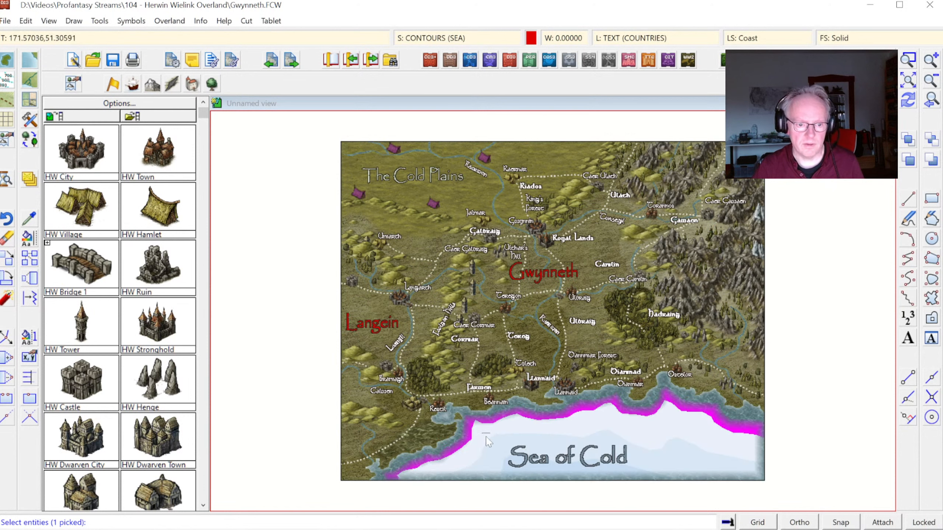
left_click(498, 471)
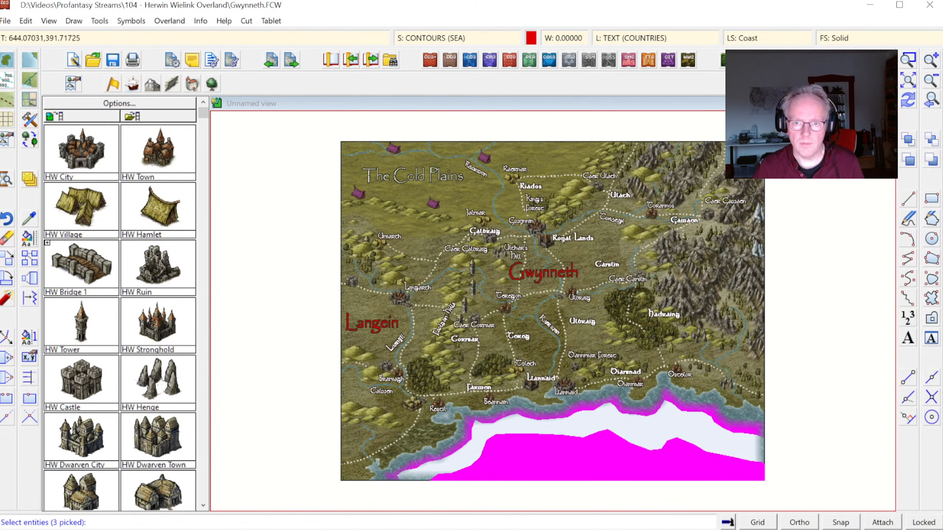
left_click(909, 101)
left_click(594, 417)
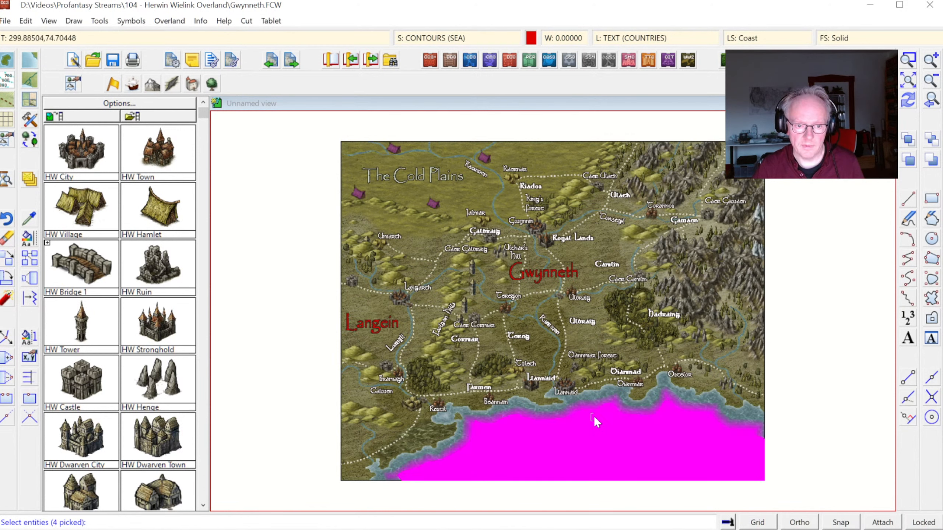
right_click(596, 419)
left_click(644, 328)
left_click(911, 104)
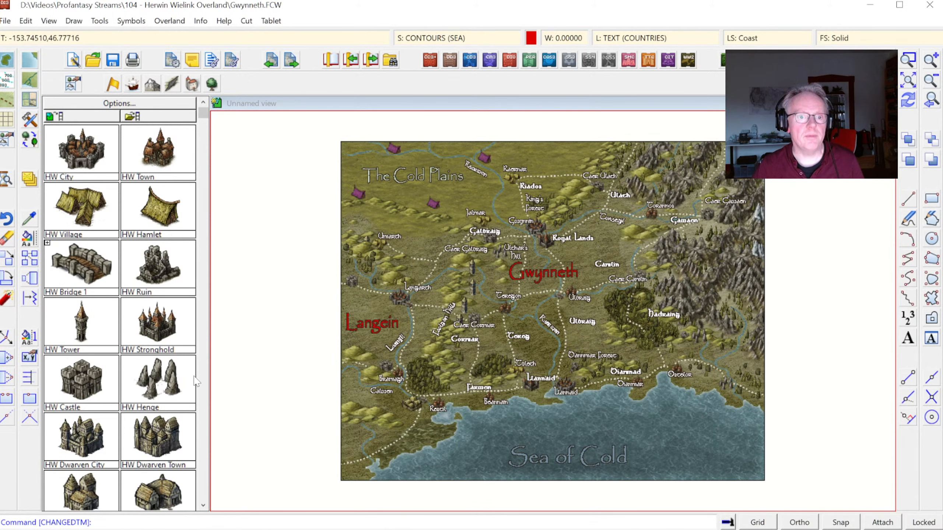
Step: Unhide the BORDERS sheet so the political regions are drawn on the map
left_click(441, 39)
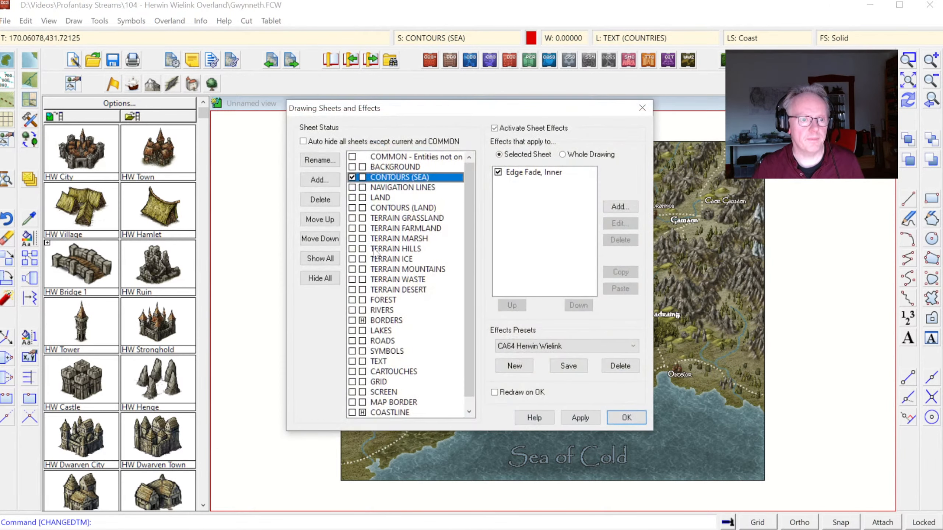
left_click(371, 320)
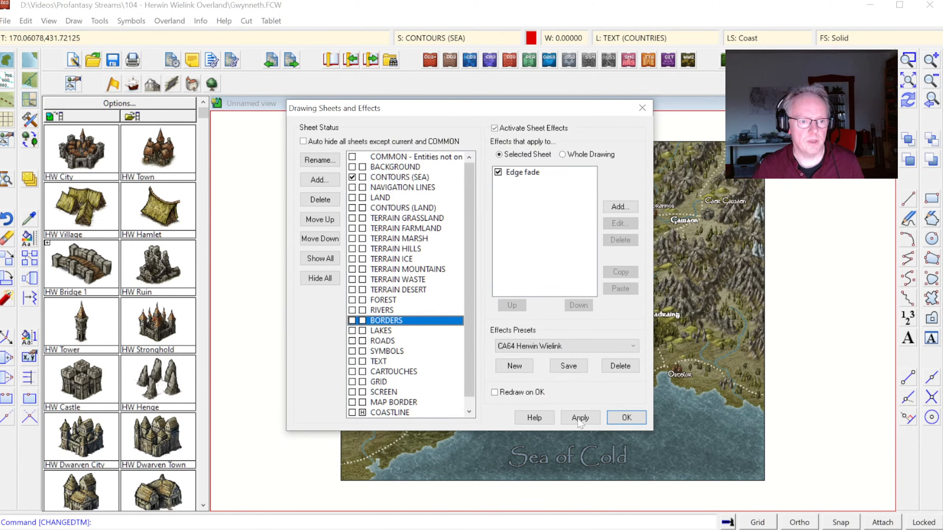
left_click(612, 422)
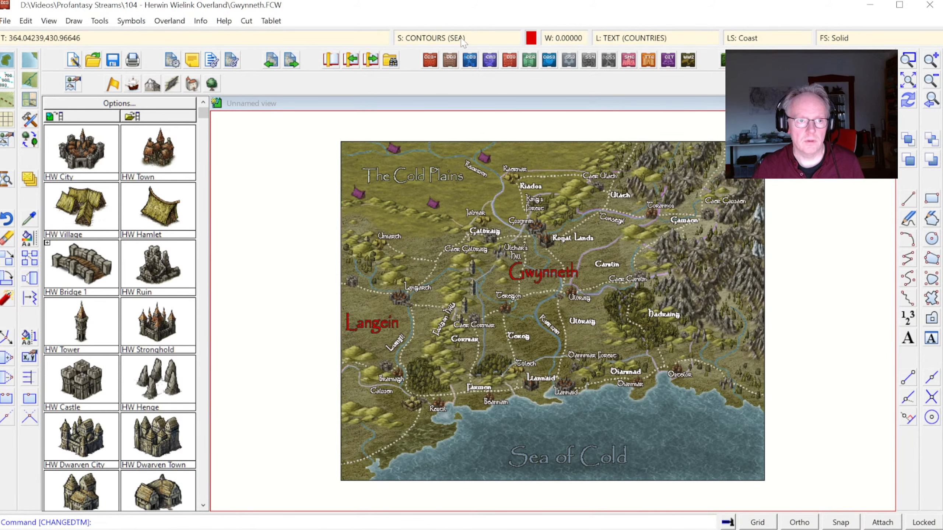
Step: Make BORDERS the current sheet and turn off its Edge fade effect
left_click(445, 37)
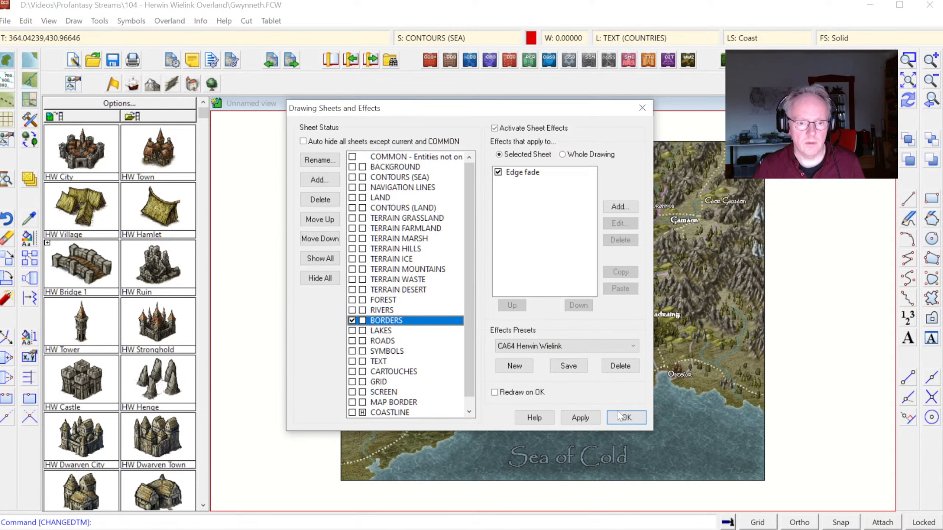
left_click(516, 172)
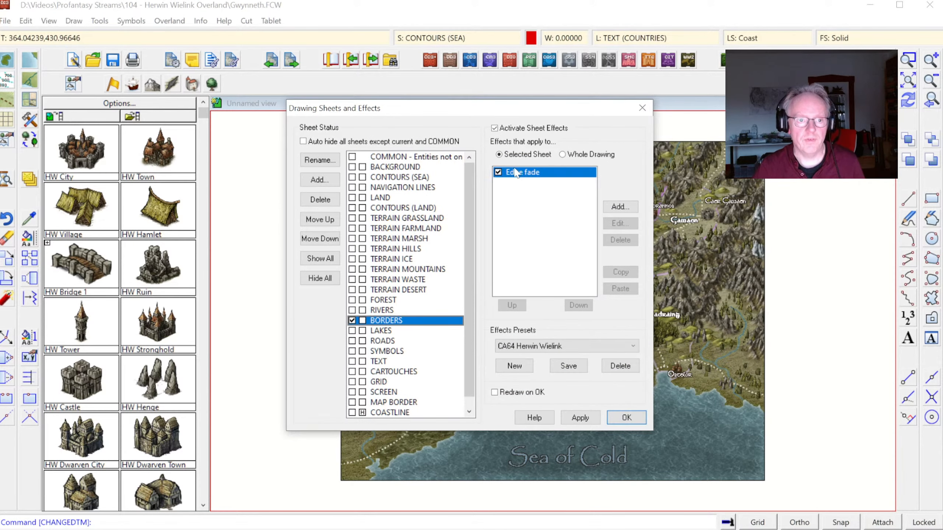
left_click(498, 172)
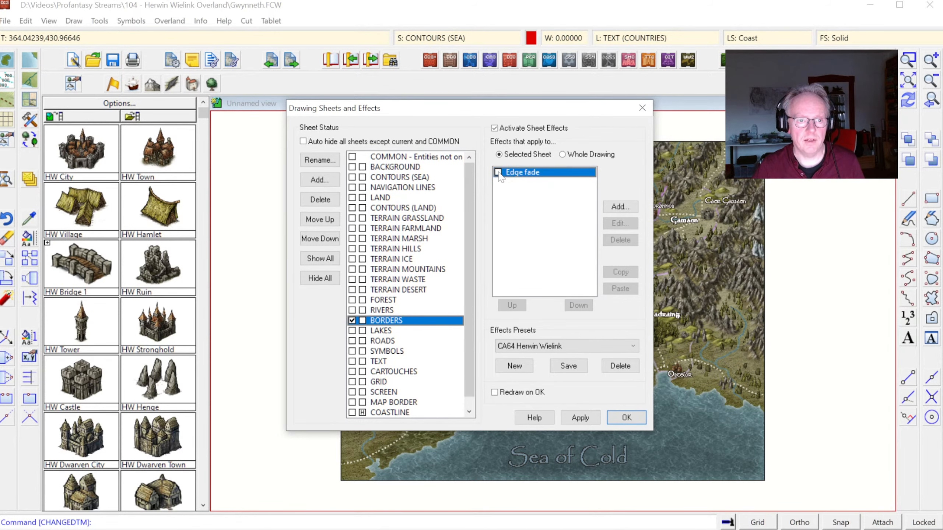
left_click(628, 417)
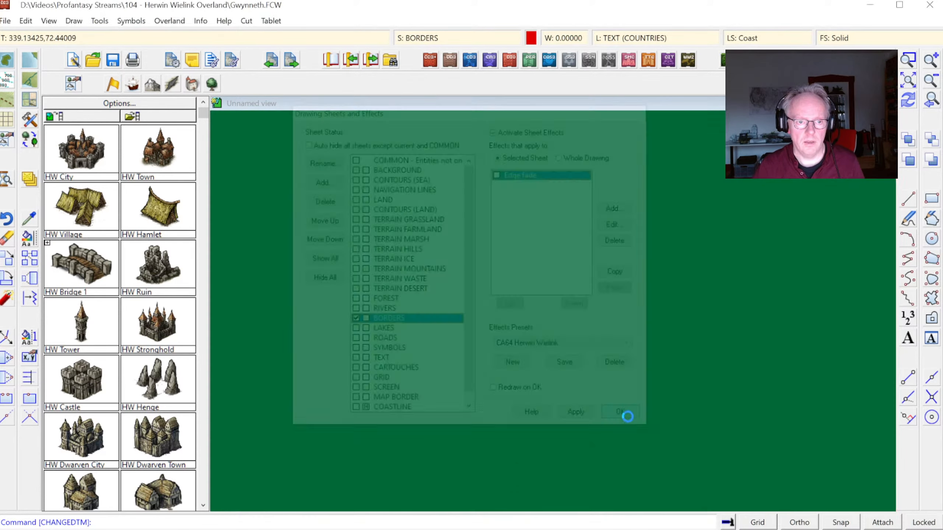
Step: Re-enable the BORDERS sheet's Edge fade with a distance of 10 map units and 20% opacity, and apply it
left_click(908, 59)
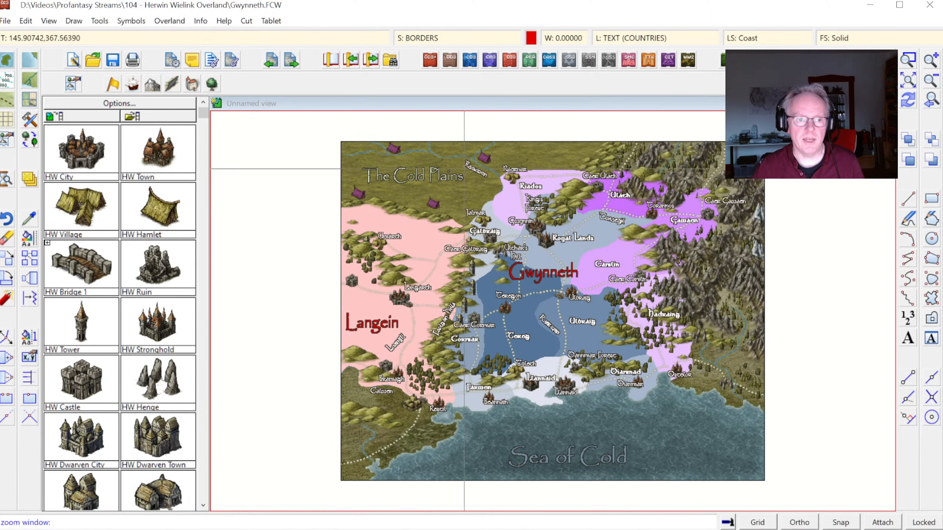
left_click(422, 165)
left_click(615, 320)
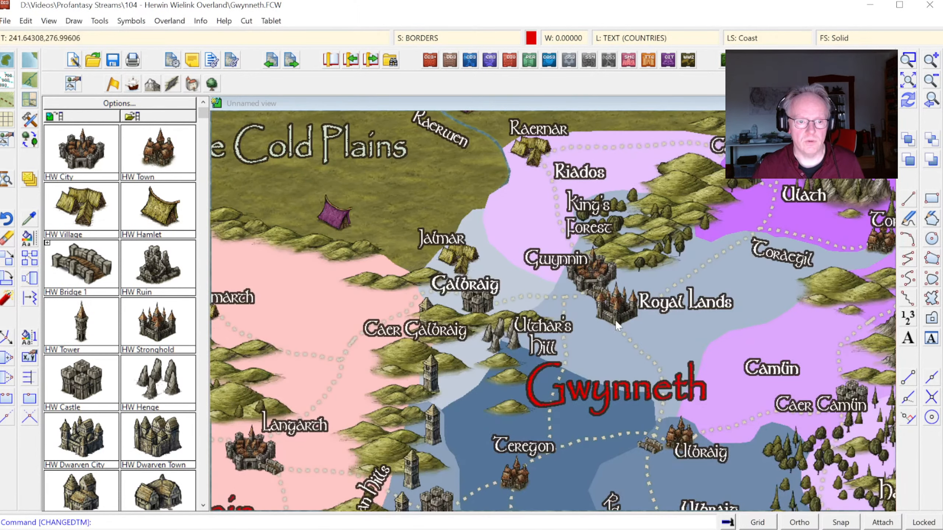
left_click(444, 38)
left_click(498, 172)
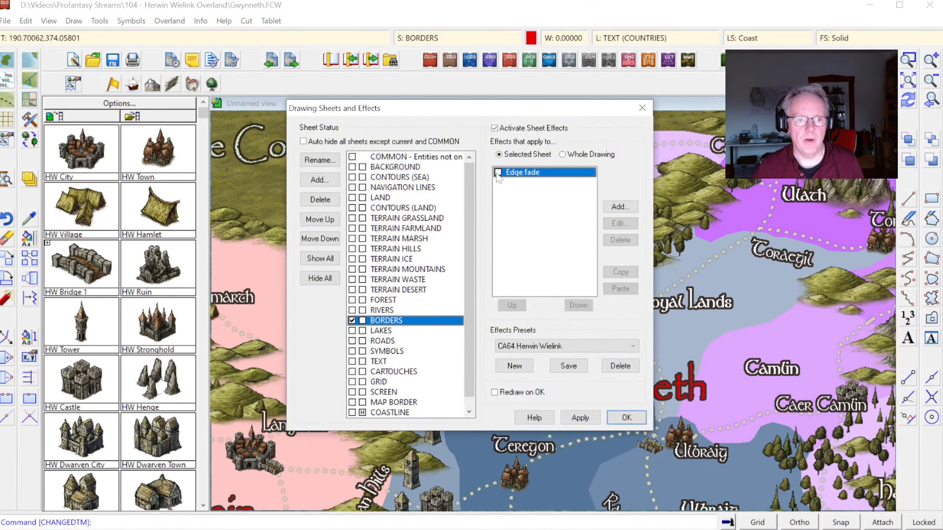
left_click(622, 224)
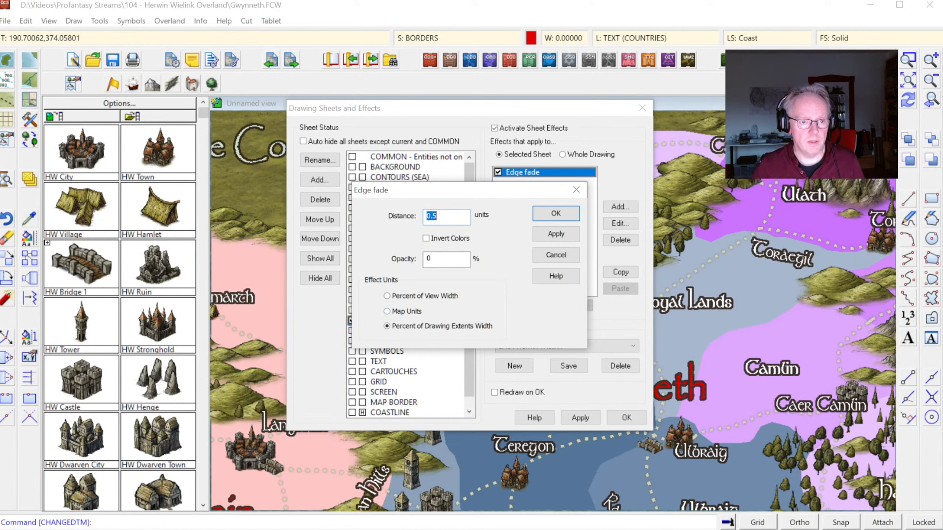
left_click_drag(440, 259, 330, 249)
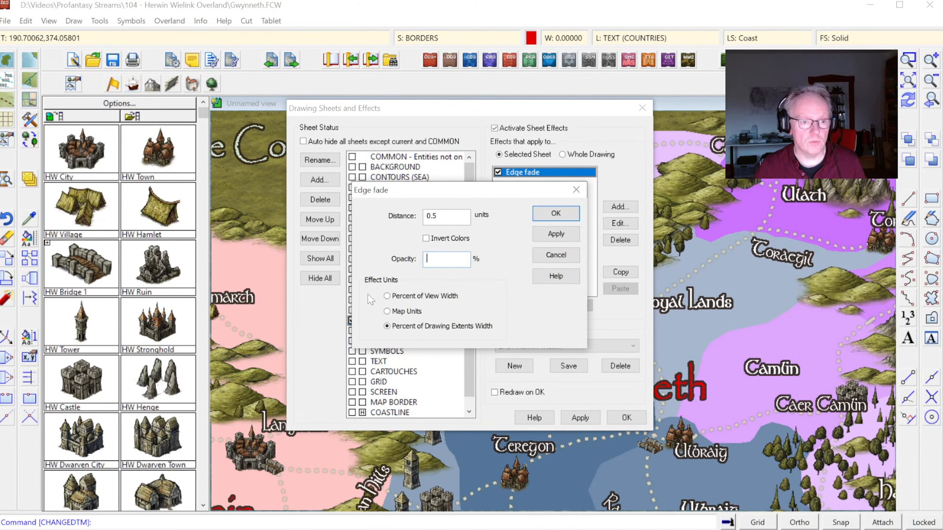
left_click(408, 311)
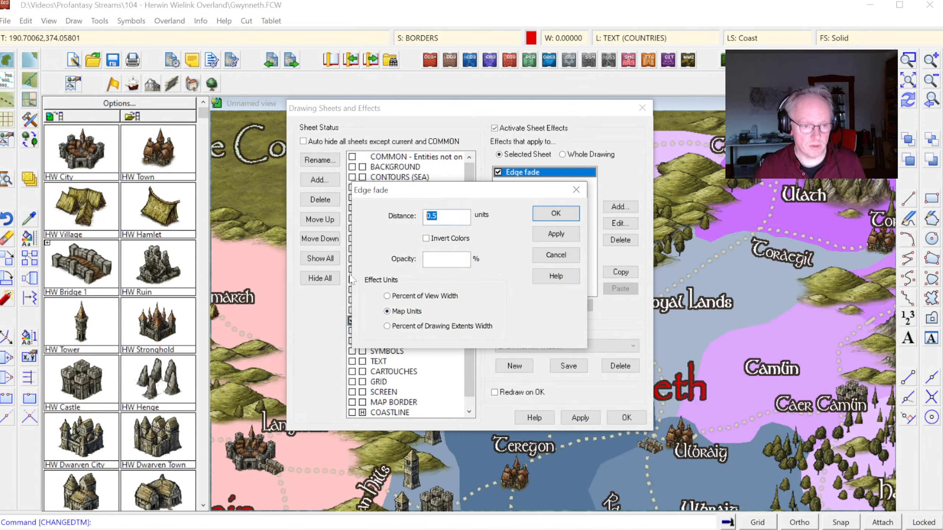
type("10")
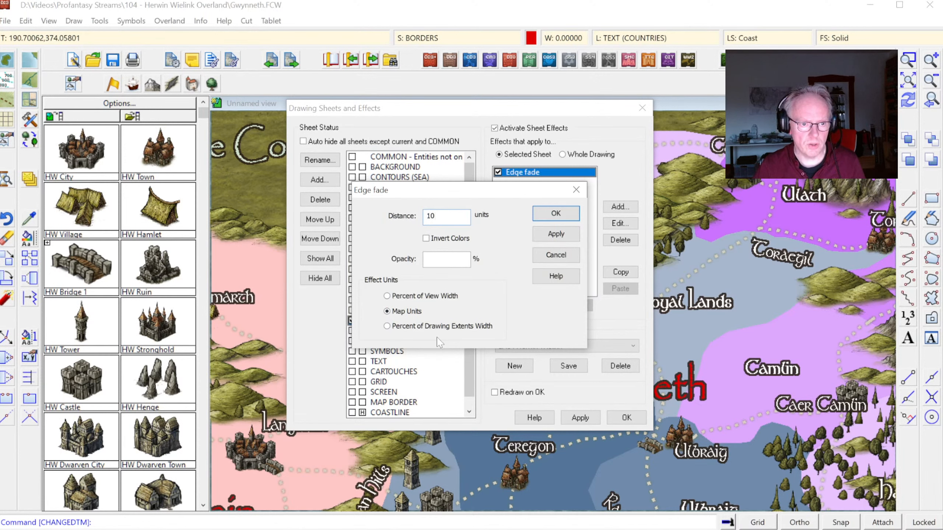
key("Tab")
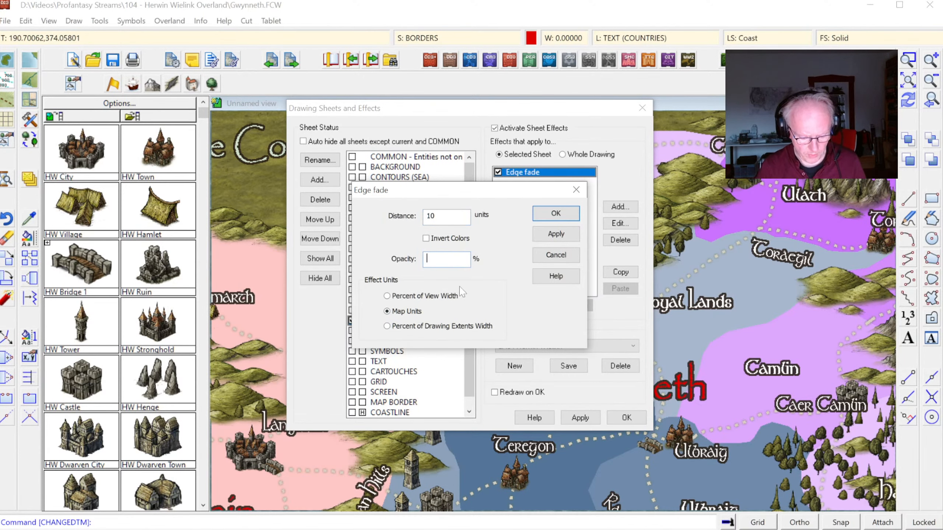
left_click(555, 234)
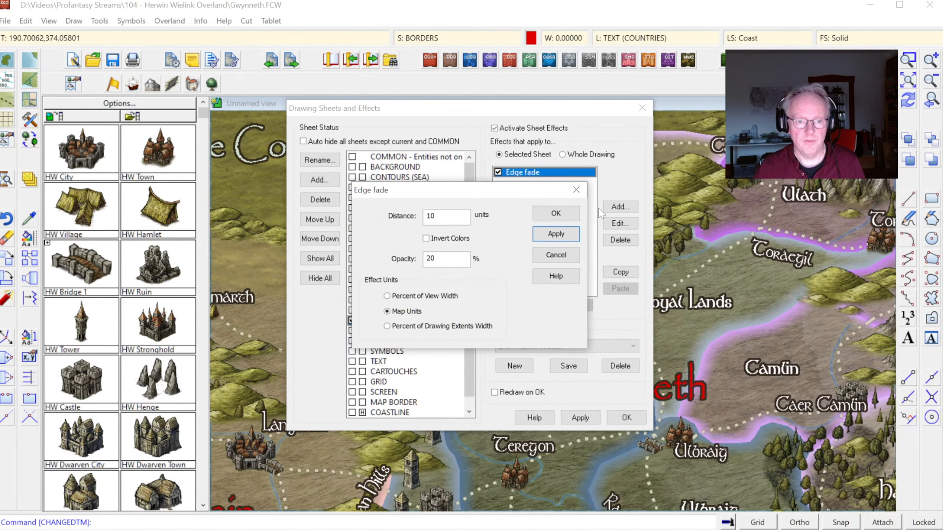
Step: Accept the BORDERS sheet's Edge fade settings and inspect the faded borders around Gwynneth and across the whole map
left_click(555, 213)
left_click(627, 417)
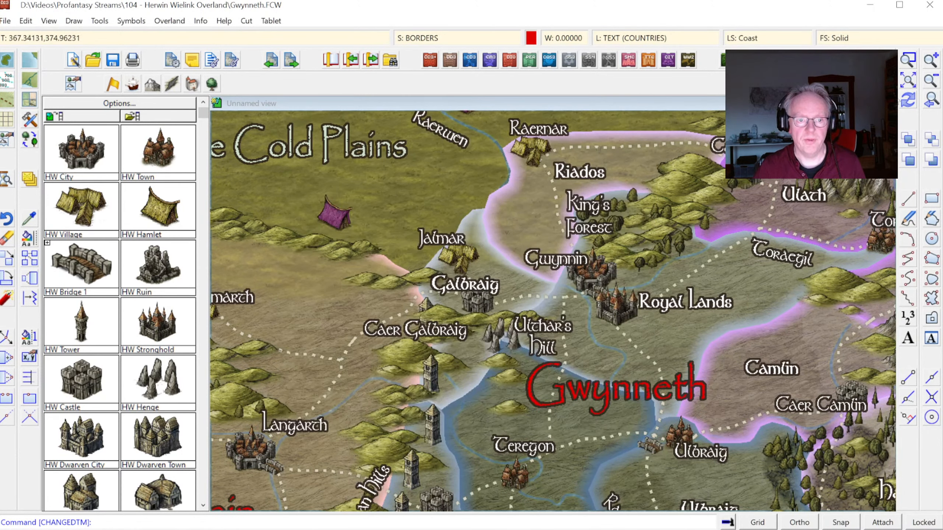
left_click(907, 81)
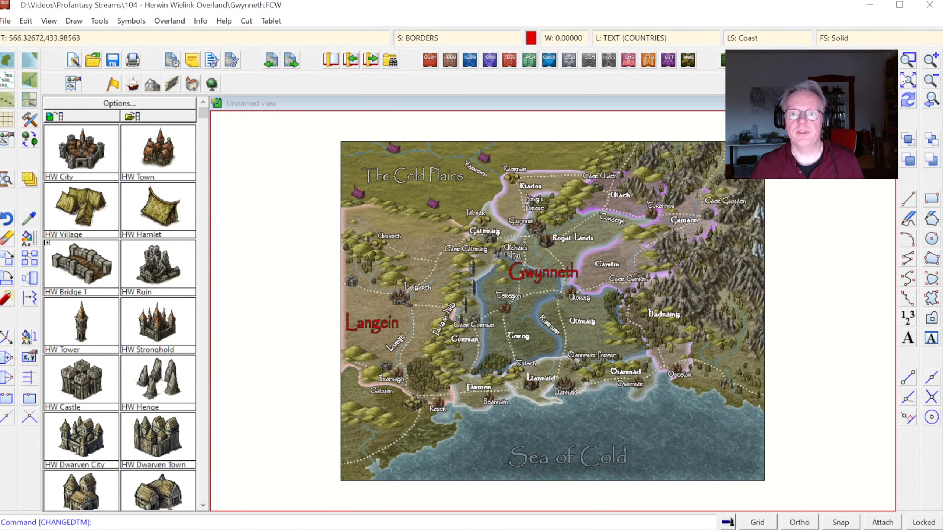
left_click(908, 59)
left_click(463, 209)
left_click(667, 364)
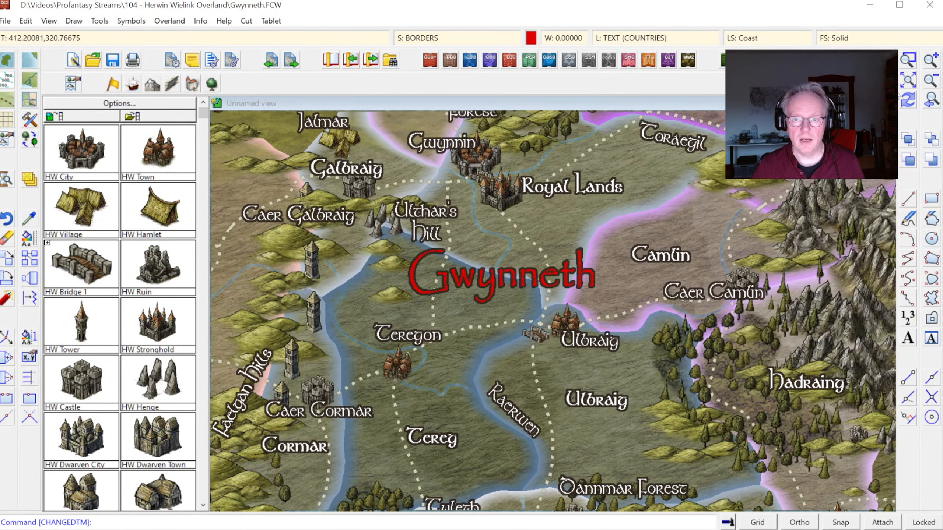
left_click(908, 80)
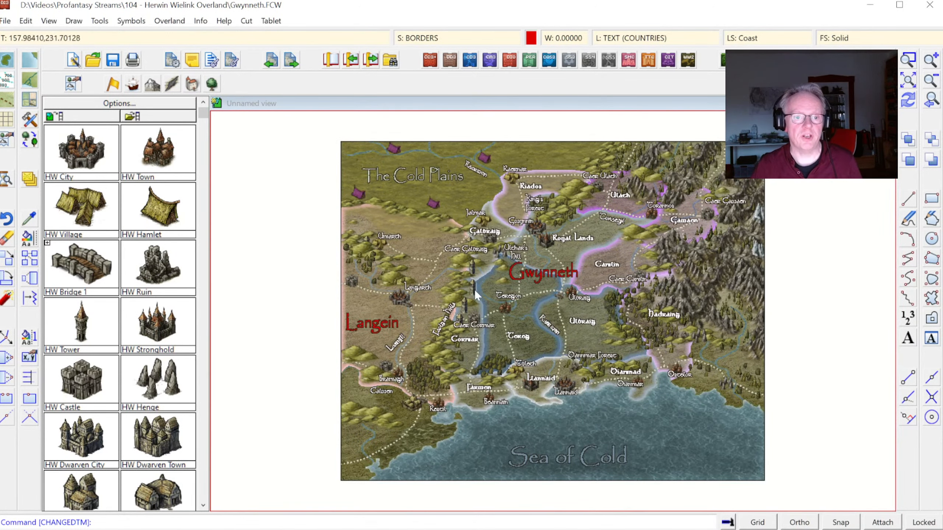
Step: Delete the COASTLINE sheet from the drawing, accept the sheet changes and dismiss the clipboard prompt
left_click(418, 38)
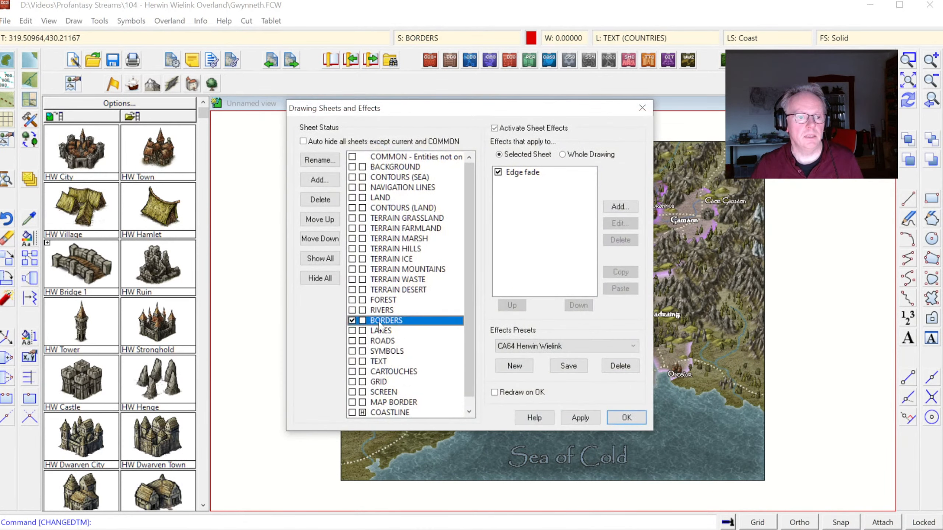
scroll(374, 381, "down", 1)
left_click(409, 404)
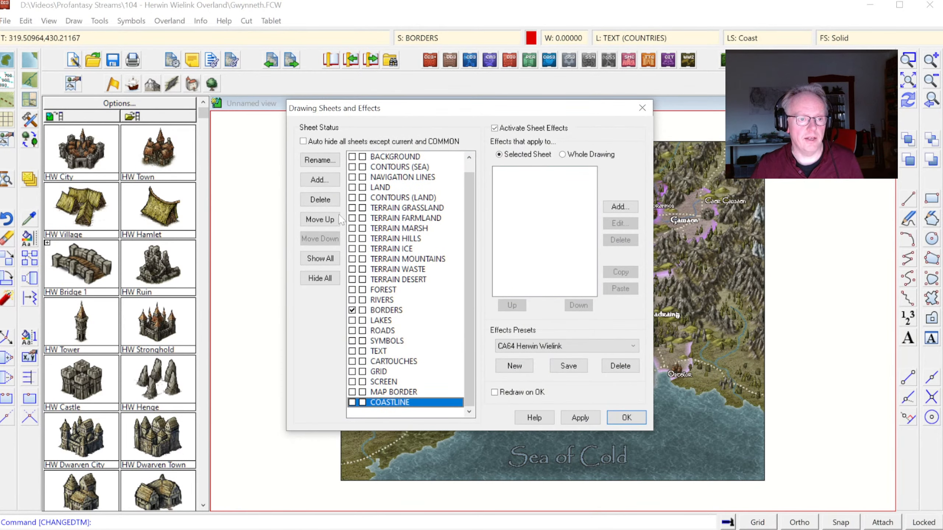
left_click(323, 204)
key("Return")
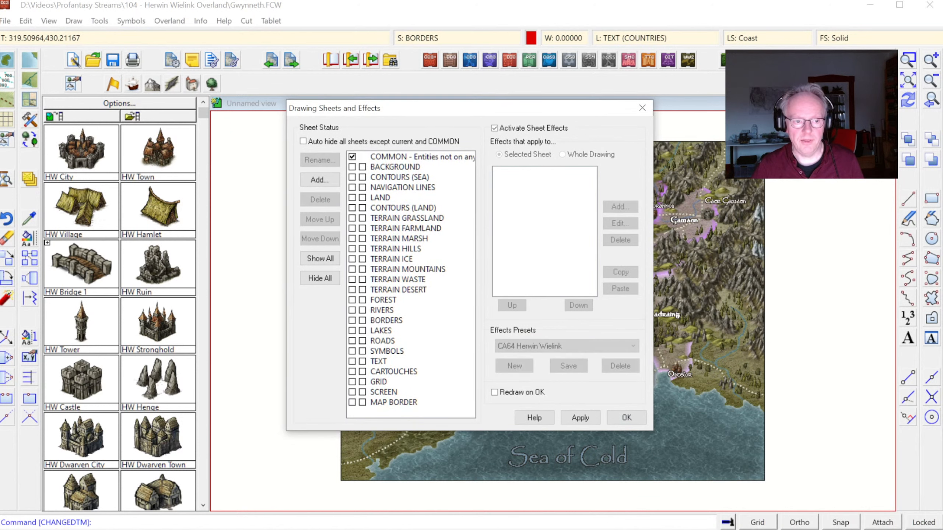
left_click(626, 417)
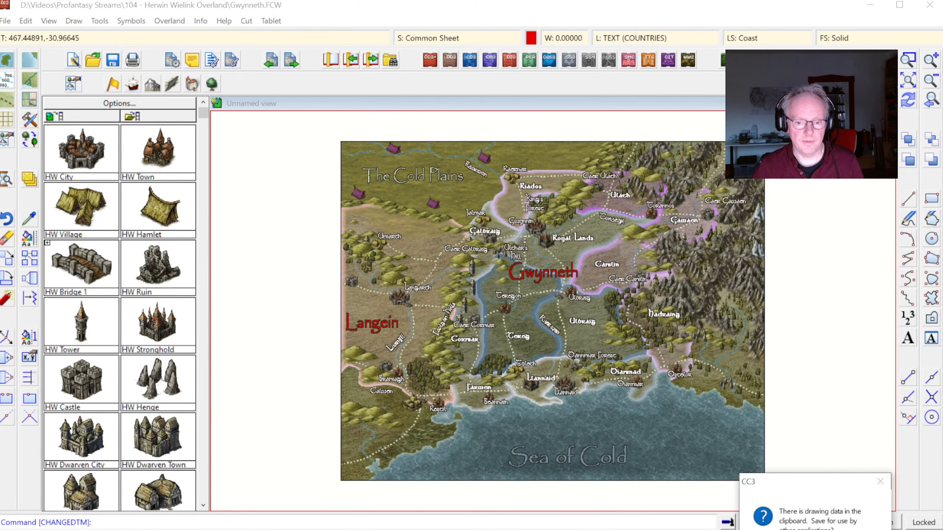
left_click(860, 529)
left_click(908, 60)
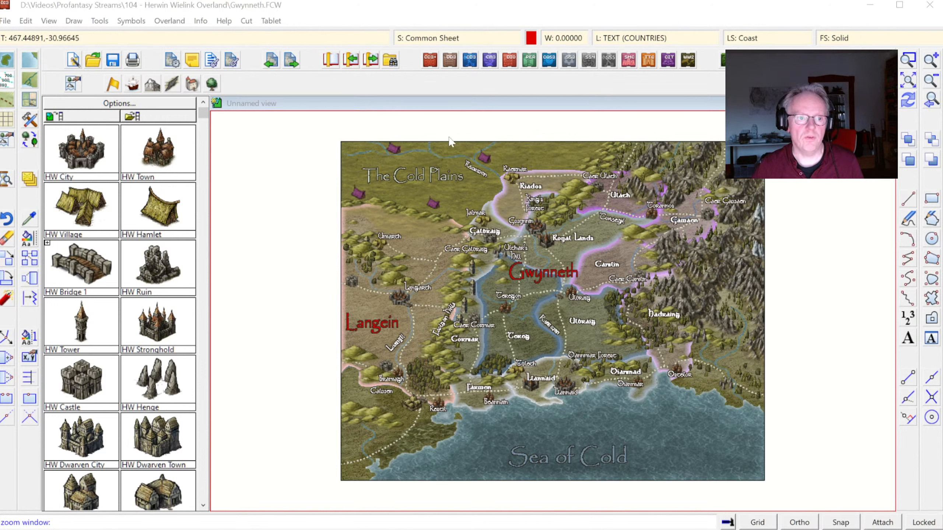
key("Escape")
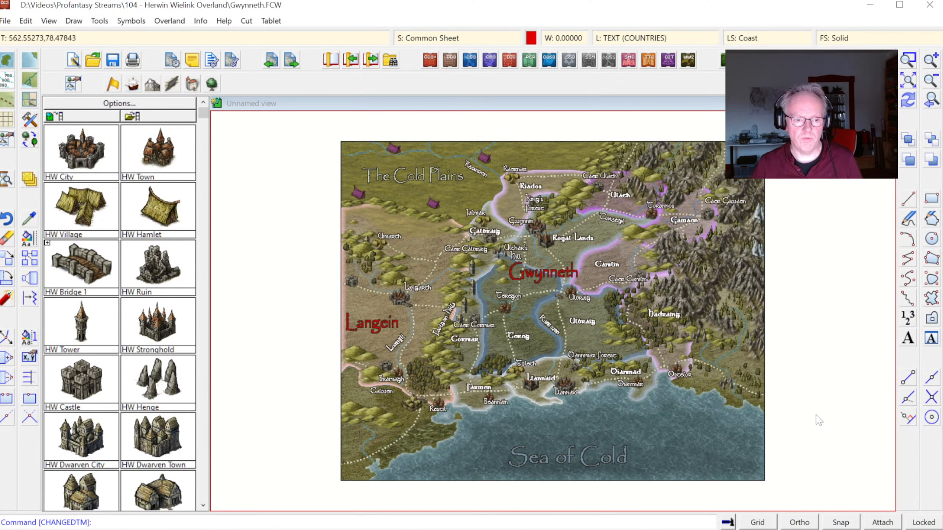
Step: Show the symbols contained in the current drawing in the symbol catalog and save the Gwynneth map
left_click(79, 120)
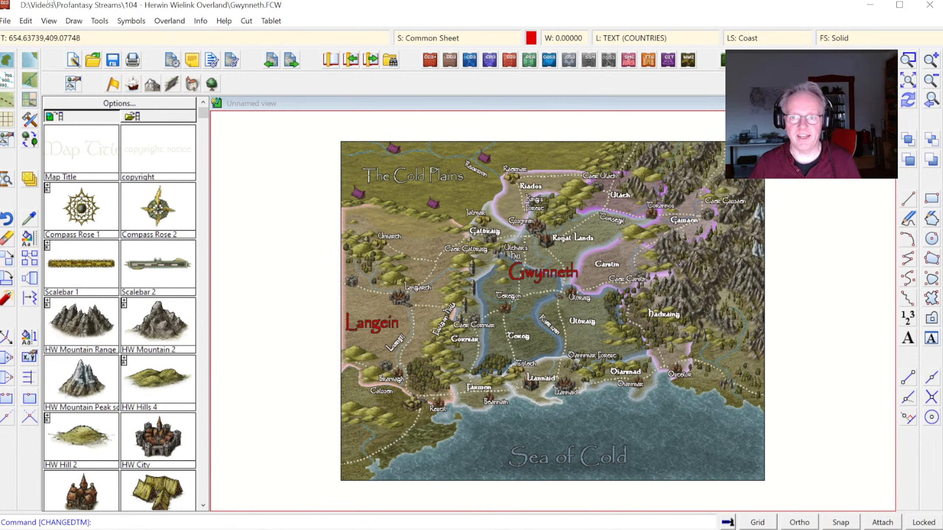
left_click(26, 20)
left_click(4, 21)
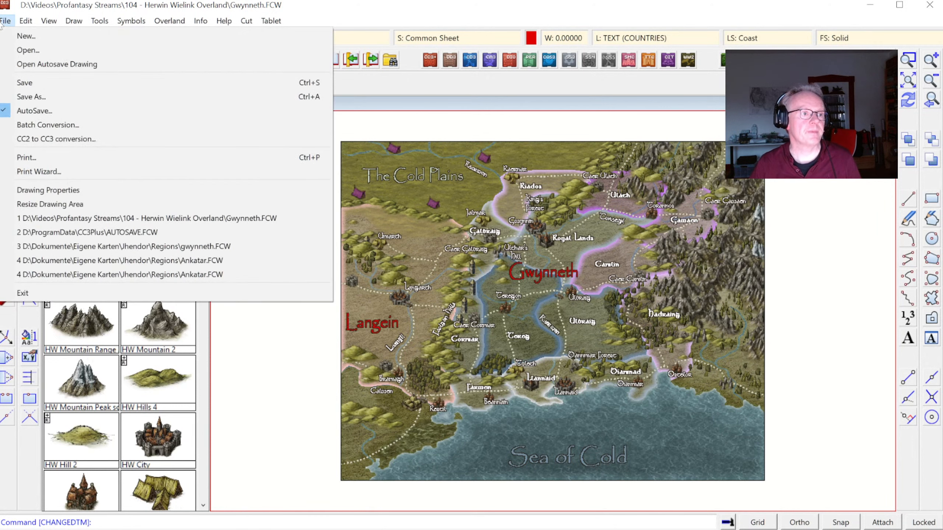
left_click(27, 79)
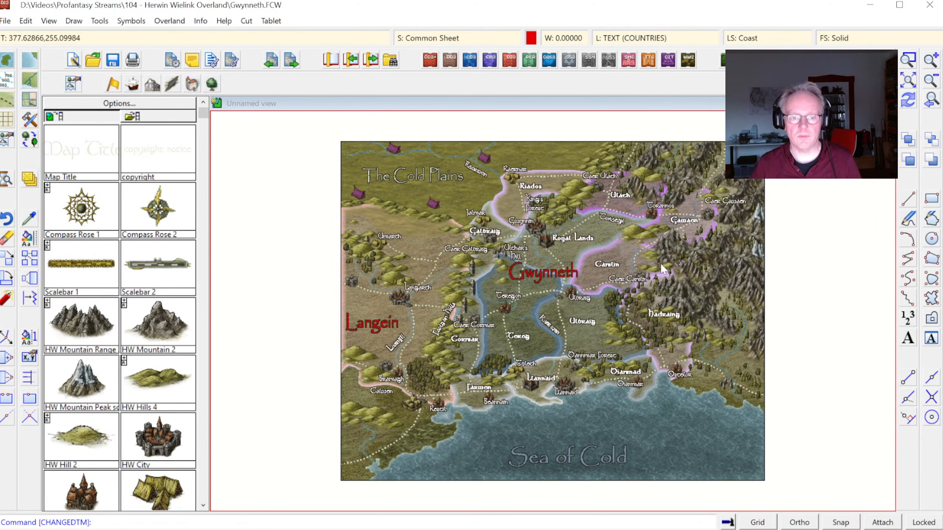